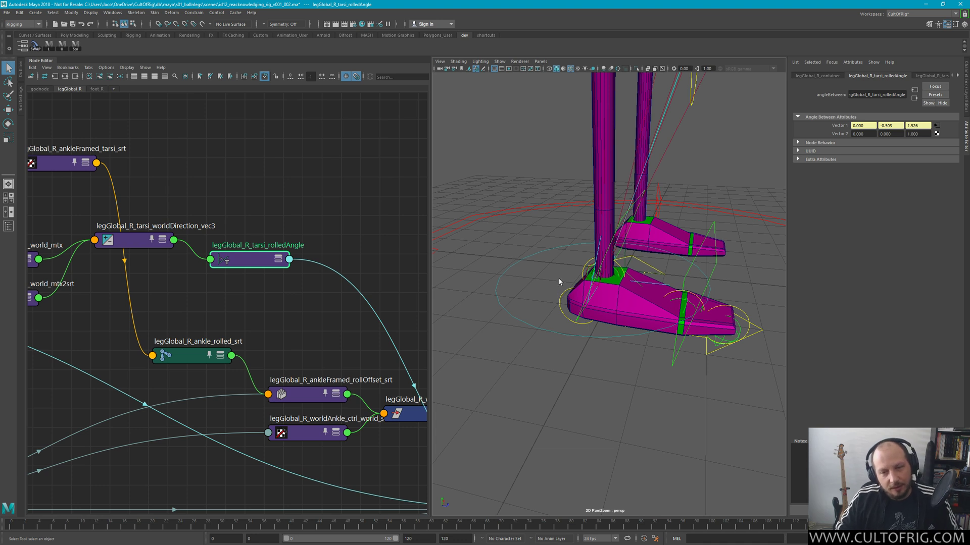
Examine the character's legs and the right foot rig from several angles, along with the world ankle nodes in the graph
alt+drag(674, 266, 638, 249)
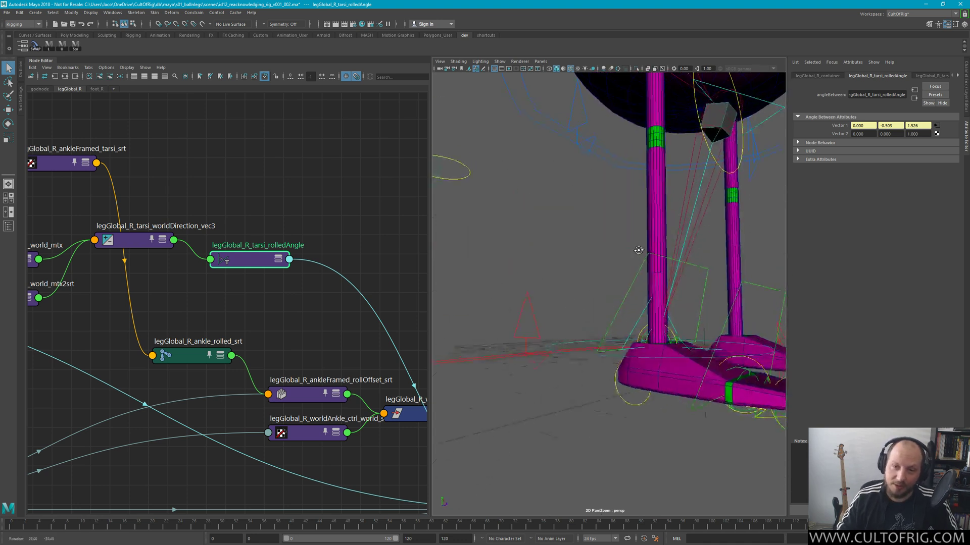
alt+middle_drag(638, 249, 584, 353)
alt+right_drag(584, 353, 557, 242)
alt+drag(618, 275, 642, 275)
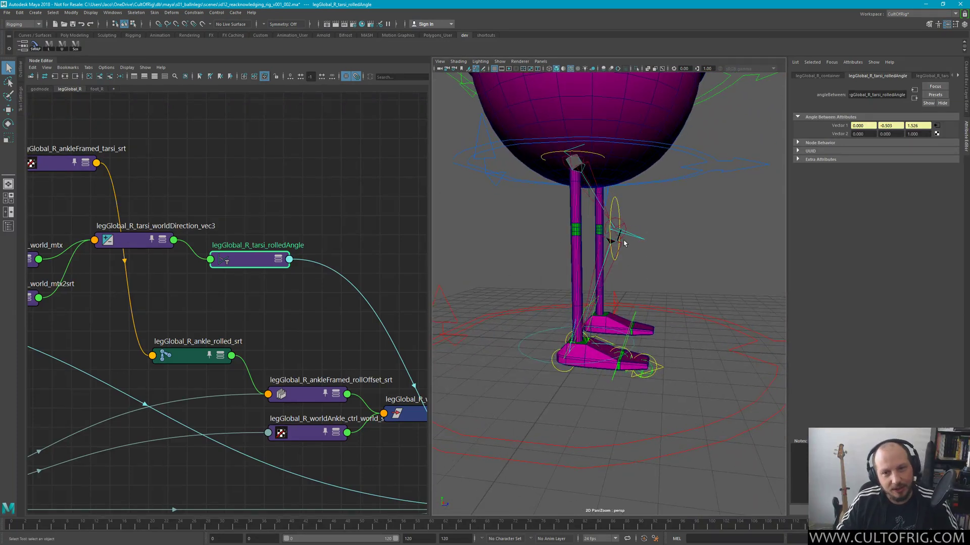
alt+drag(656, 258, 631, 313)
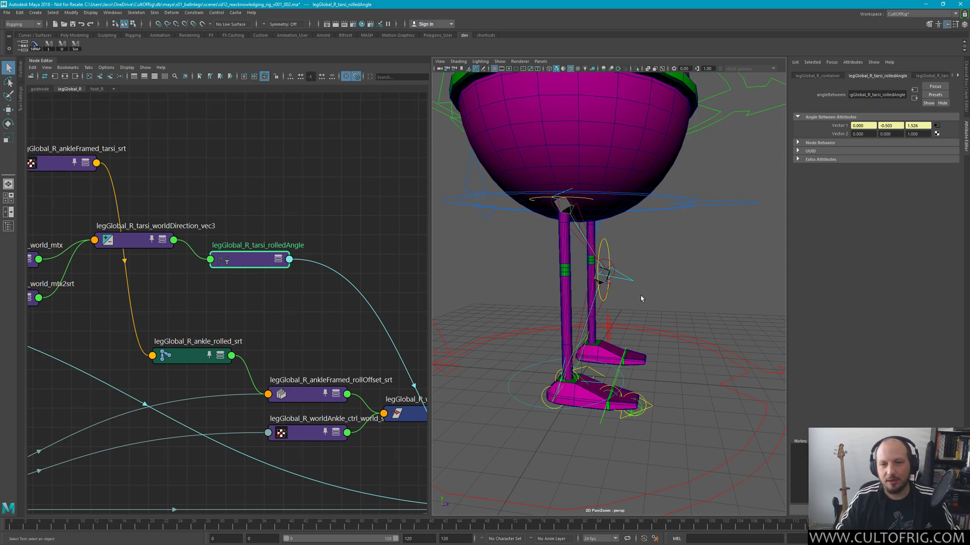
alt+middle_drag(348, 323, 297, 298)
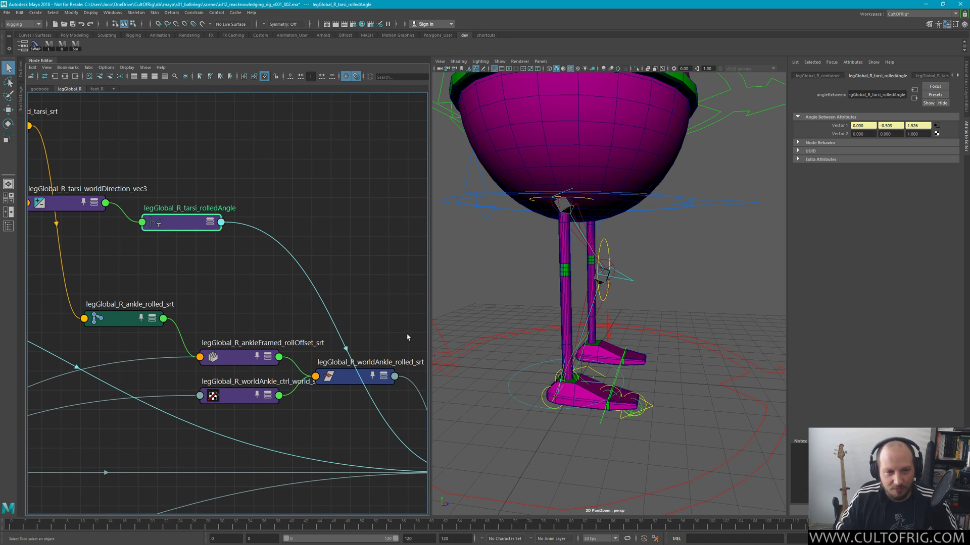
alt+drag(606, 313, 592, 307)
alt+middle_drag(592, 307, 594, 281)
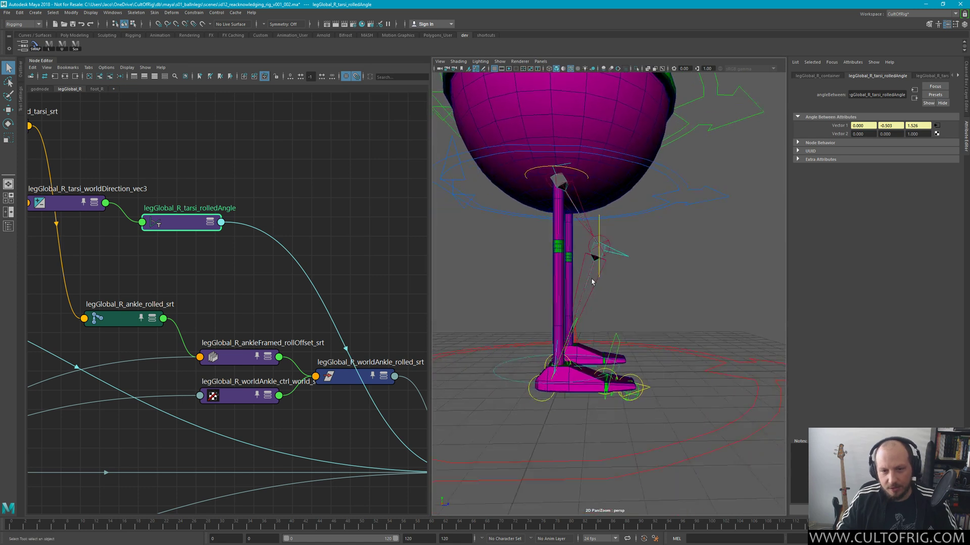
alt+right_drag(594, 281, 622, 311)
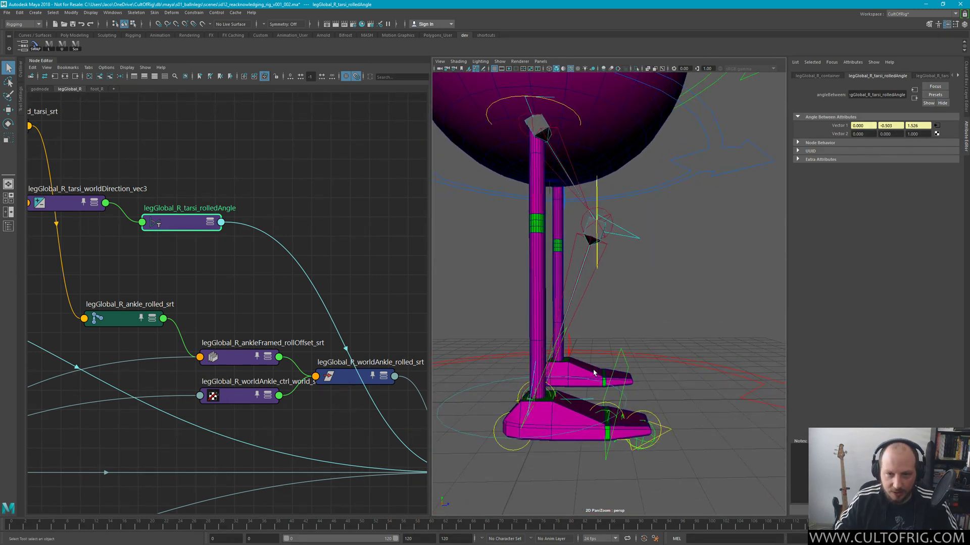
alt+drag(594, 372, 590, 353)
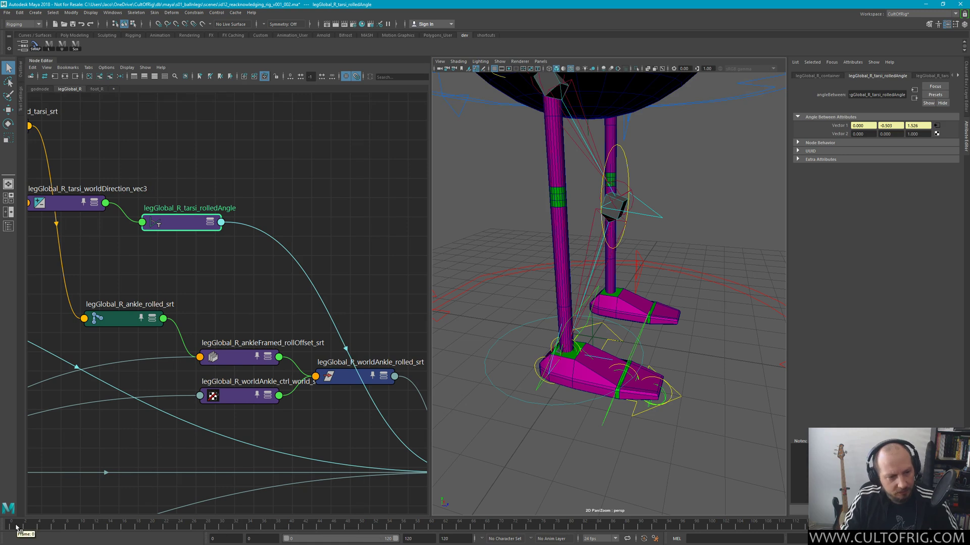
Set both the animation start and the playback start to frame -40
drag(16, 528, 1, 505)
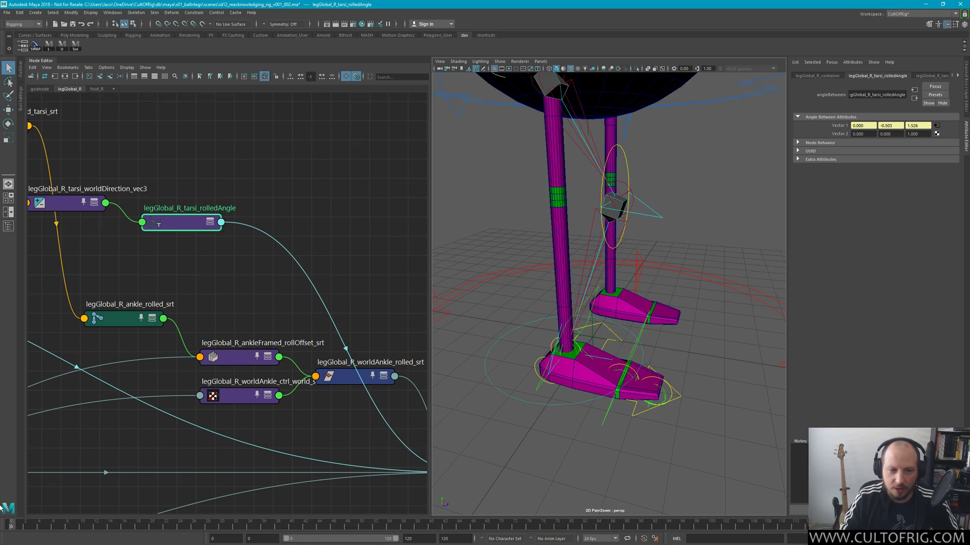
alt+drag(559, 302, 583, 295)
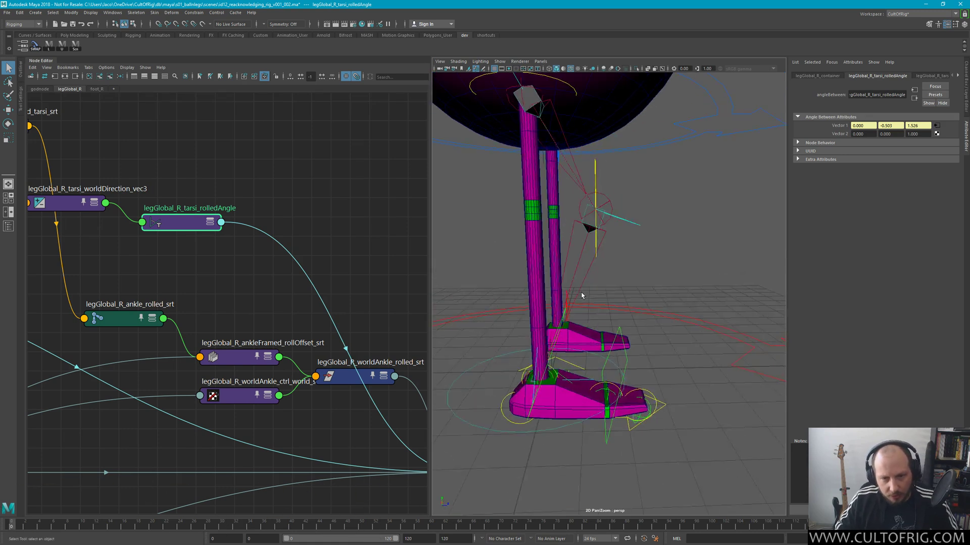
alt+middle_drag(582, 294, 648, 249)
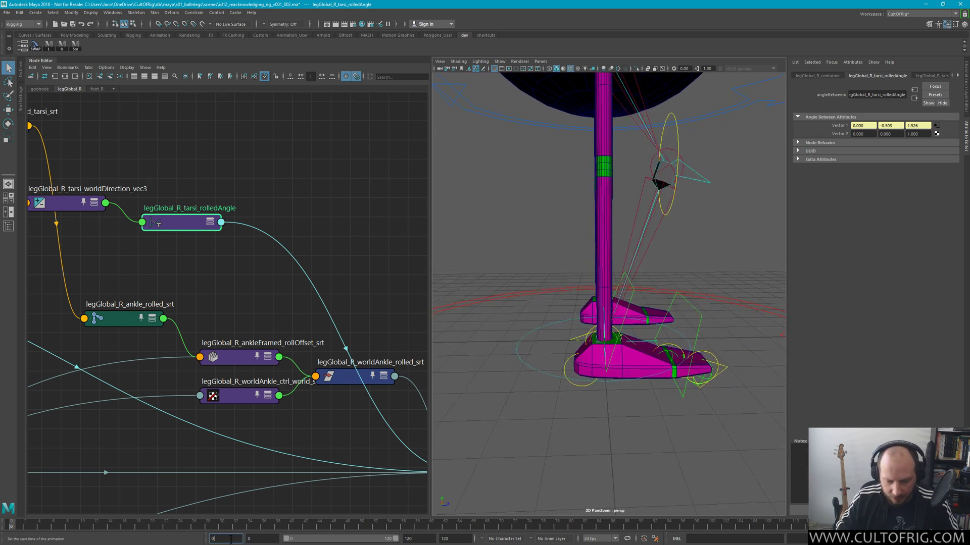
key(Return)
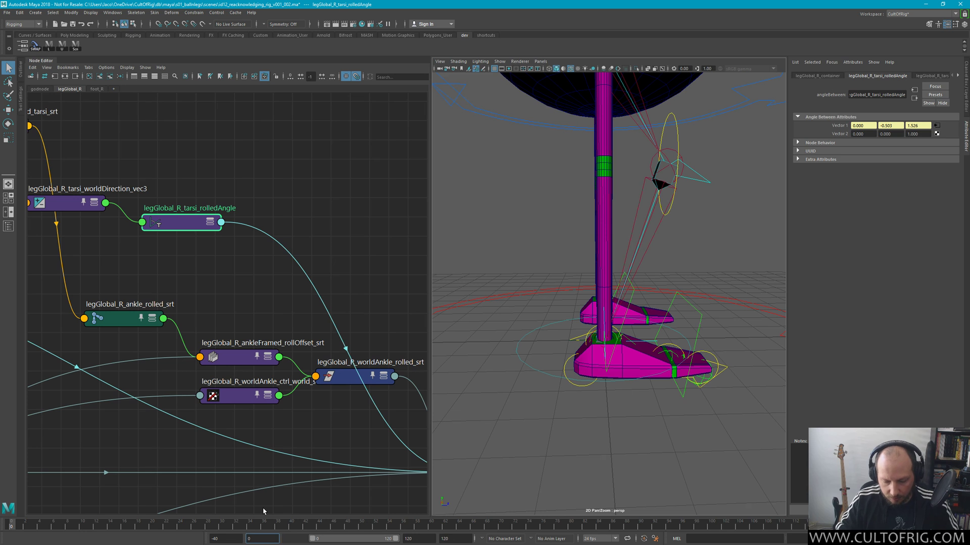
text(-40)
key(Return)
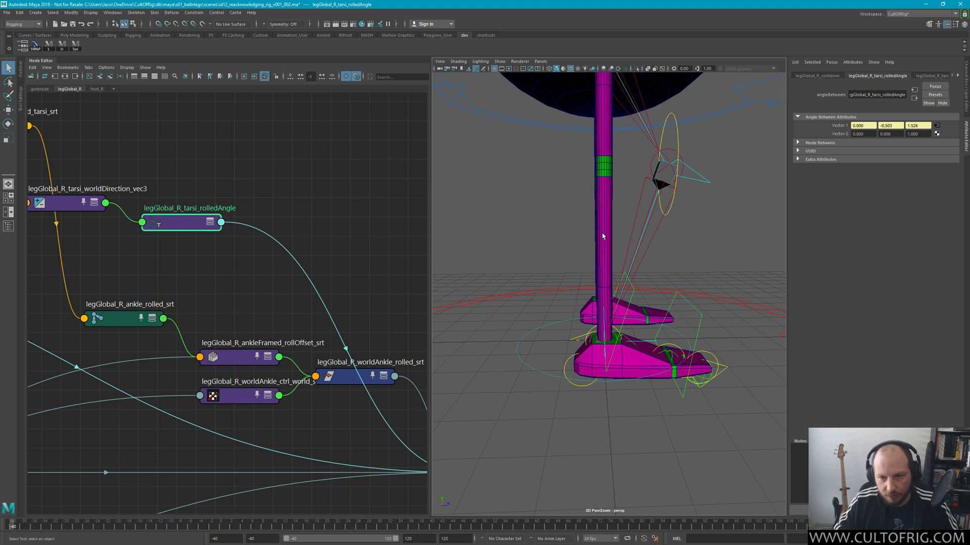
Select the world ankle control around the right foot and display its channels in place of its shape attributes
alt+drag(602, 237, 581, 293)
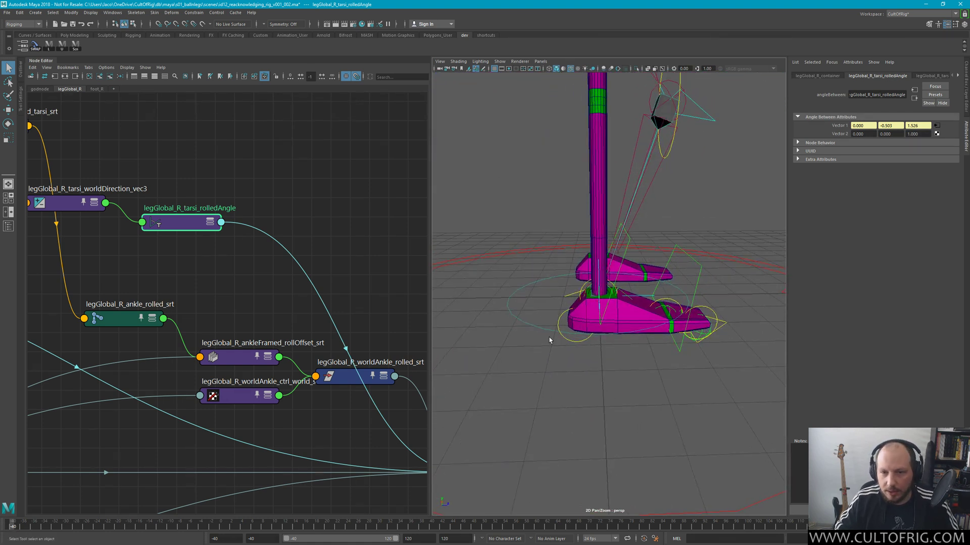
alt+drag(549, 340, 579, 304)
click(486, 386)
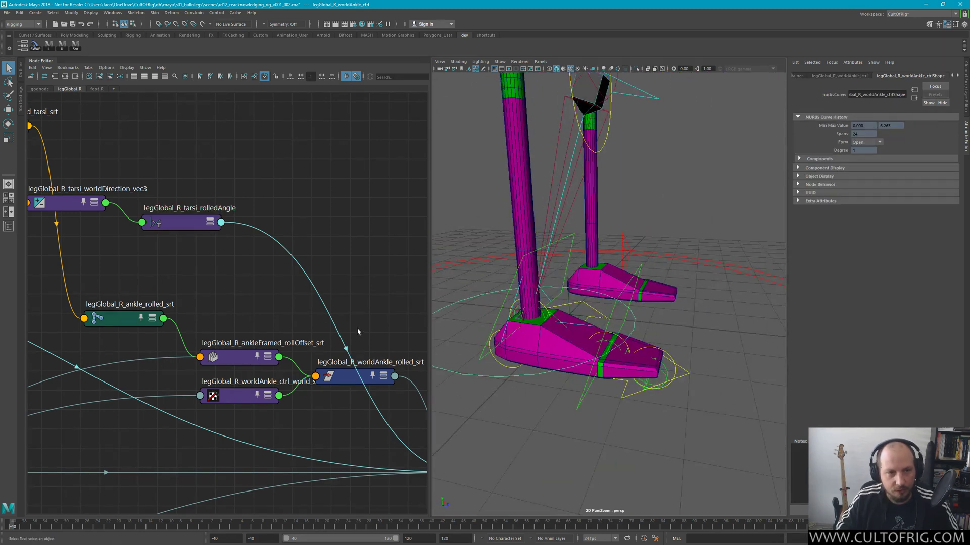
alt+drag(490, 387, 556, 275)
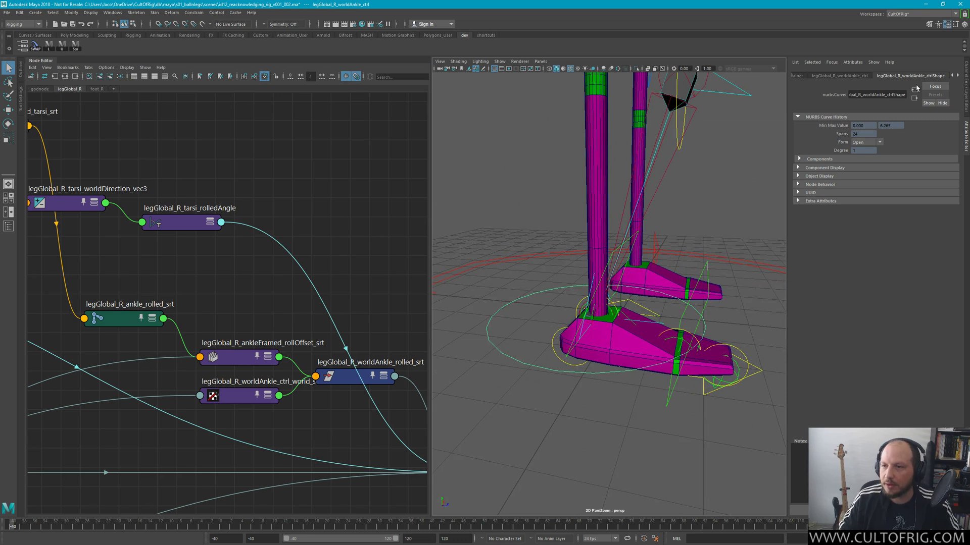
key(ctrl+a)
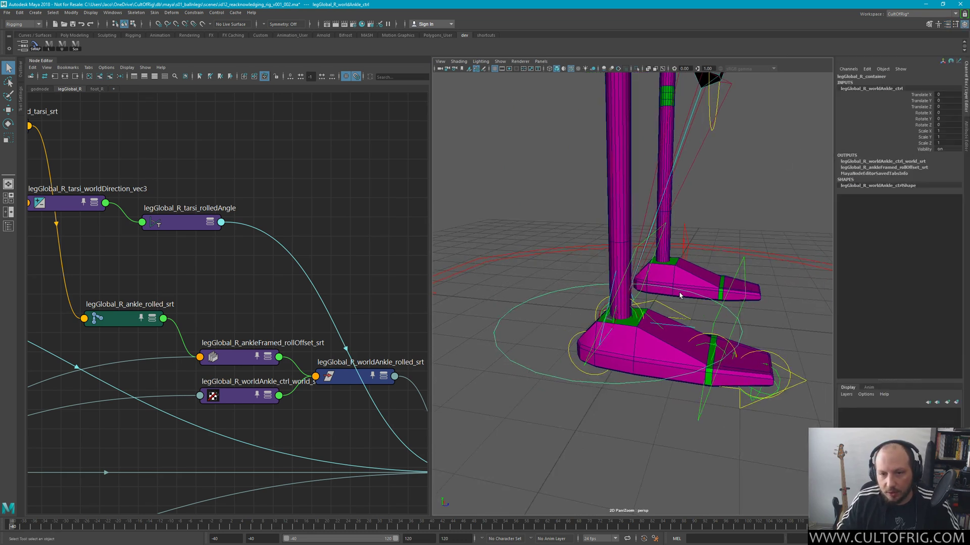
scroll(280, 280, down, 3)
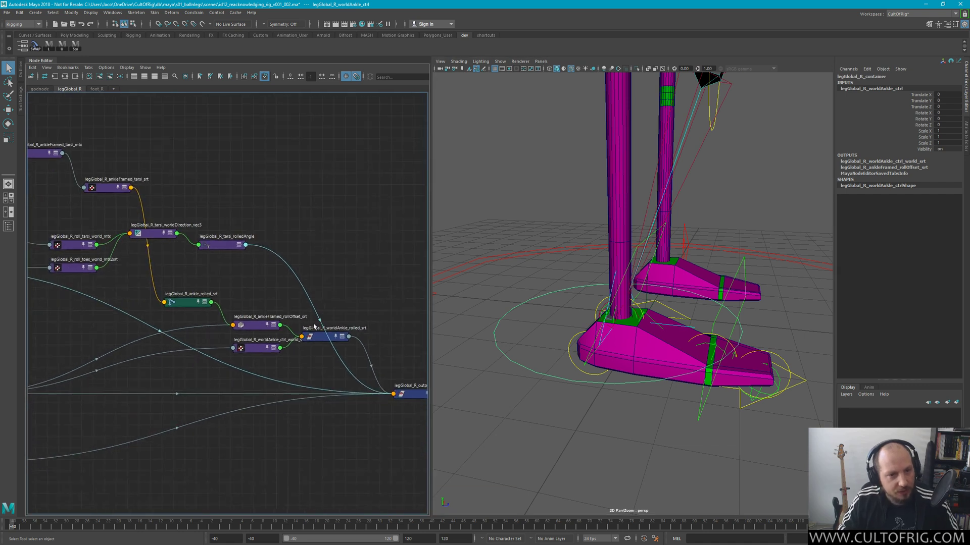
alt+drag(668, 289, 567, 311)
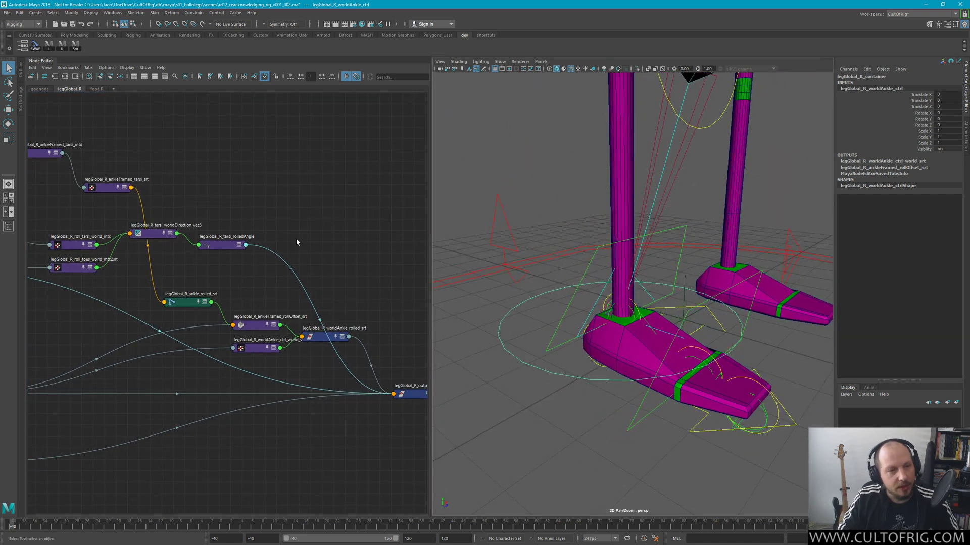
Find legGlobal_R_animParameters in the control group of legGlobal_R_cmpnt and select it along with its Roll channel
click(21, 79)
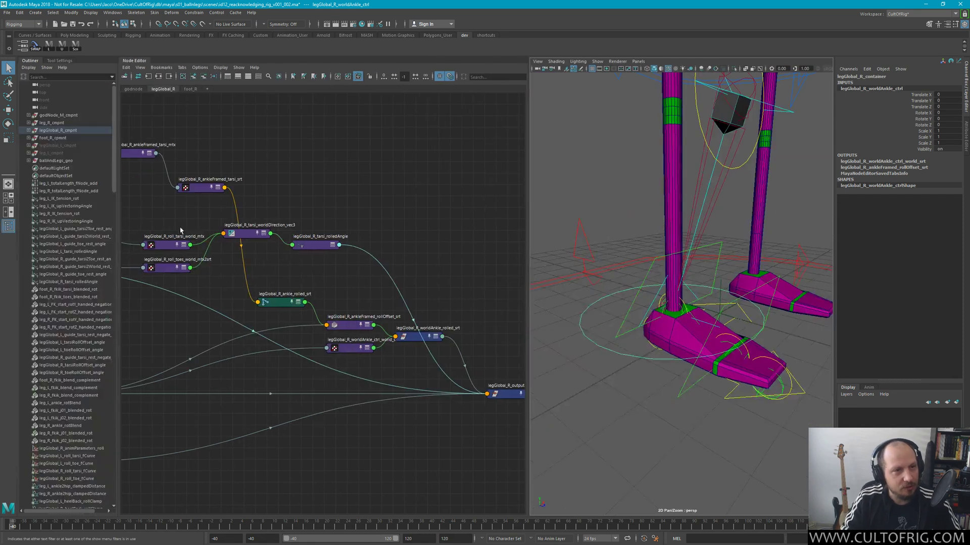
click(28, 130)
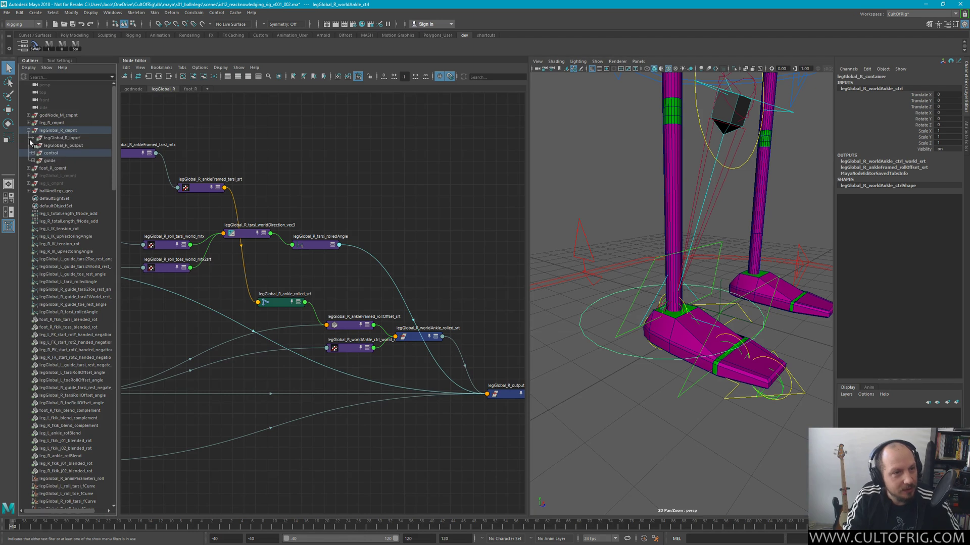
click(32, 153)
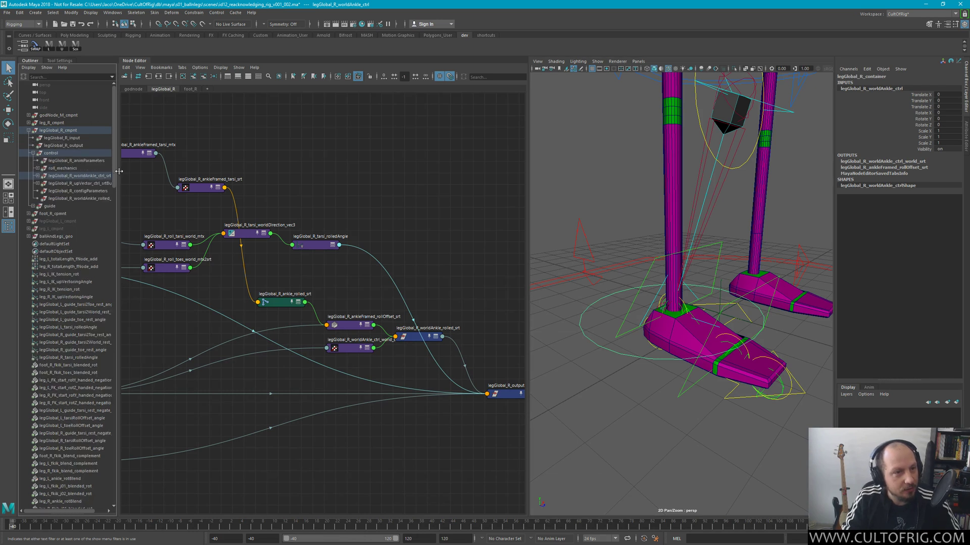
drag(116, 168, 133, 168)
click(76, 160)
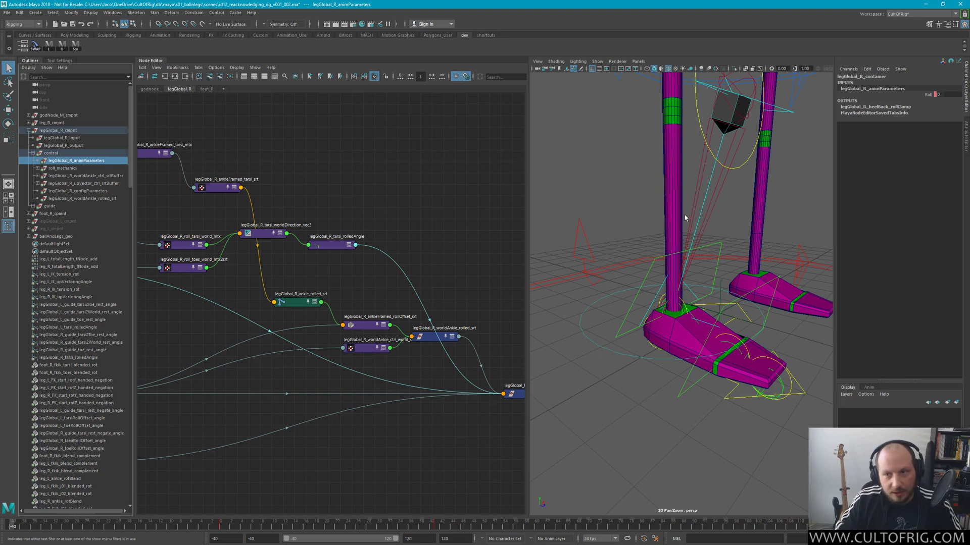
click(911, 95)
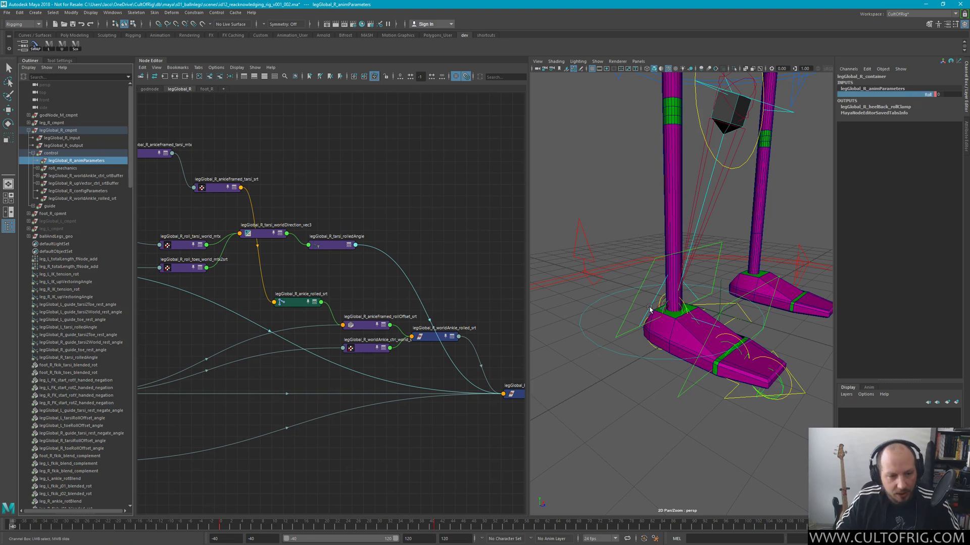
Key the Roll channel of legGlobal_R_animParameters at about -97.4 on frame -40
mouse_move(216, 527)
mouse_down()
mouse_move(110, 536)
mouse_move(488, 504)
mouse_move(267, 495)
mouse_move(12, 511)
mouse_up()
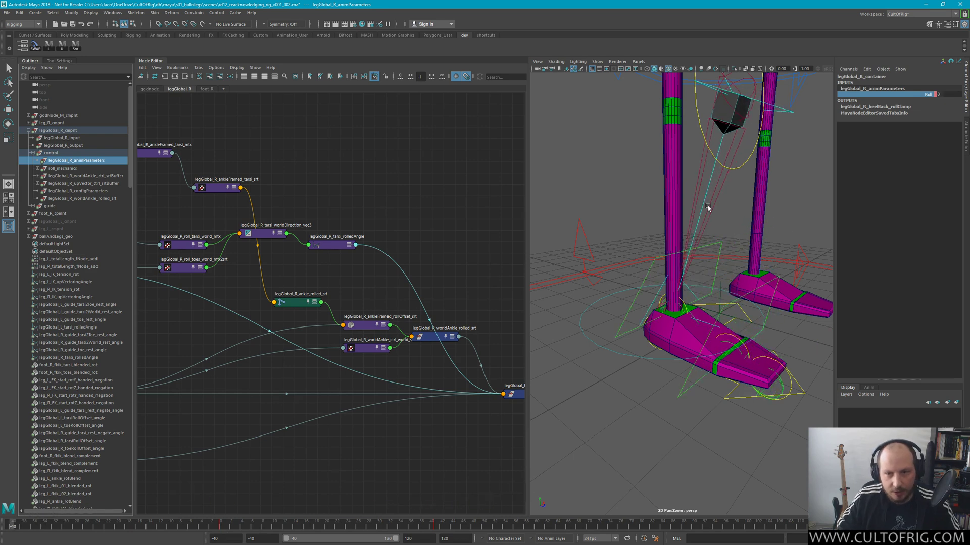
middle_drag(677, 208, 640, 203)
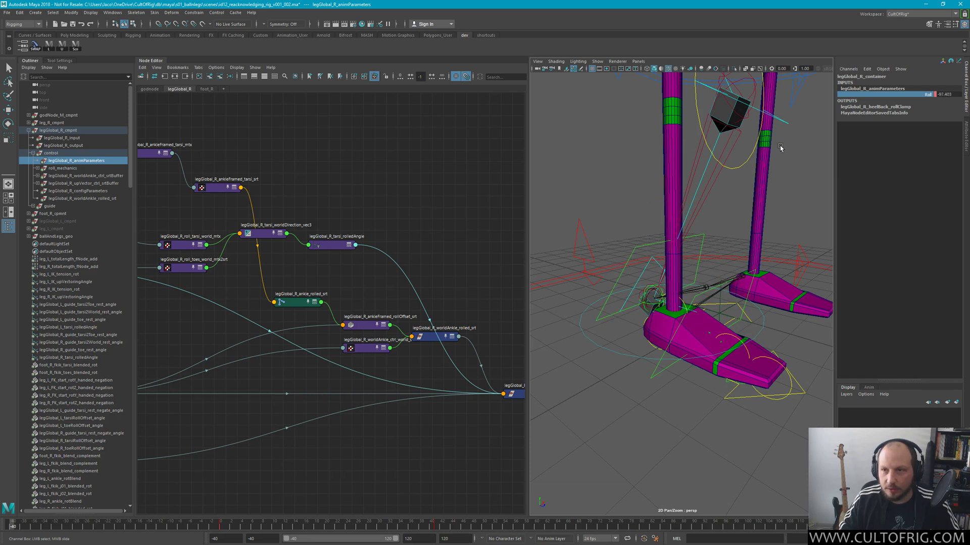
right_click(927, 96)
click(909, 114)
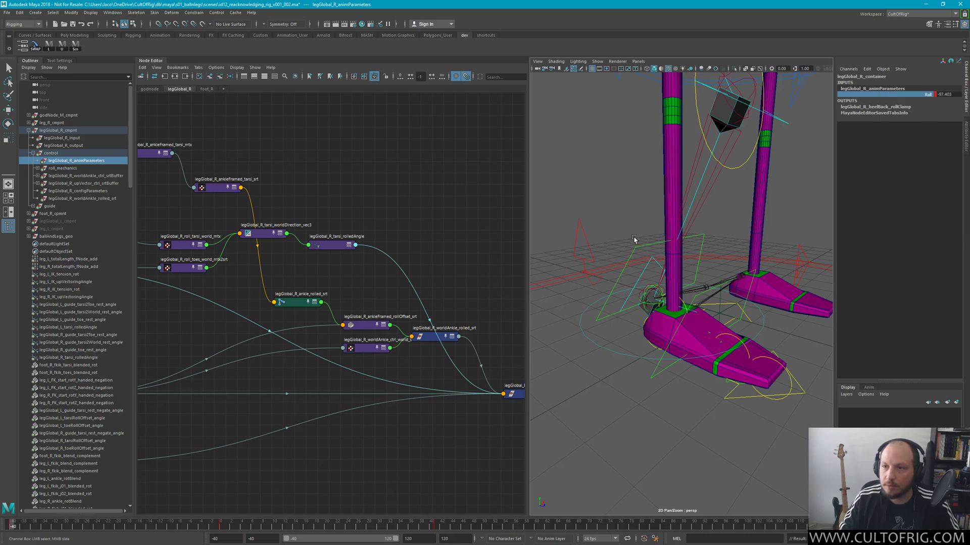
Set both the playback end and the animation end to frame 80
alt+drag(635, 240, 714, 227)
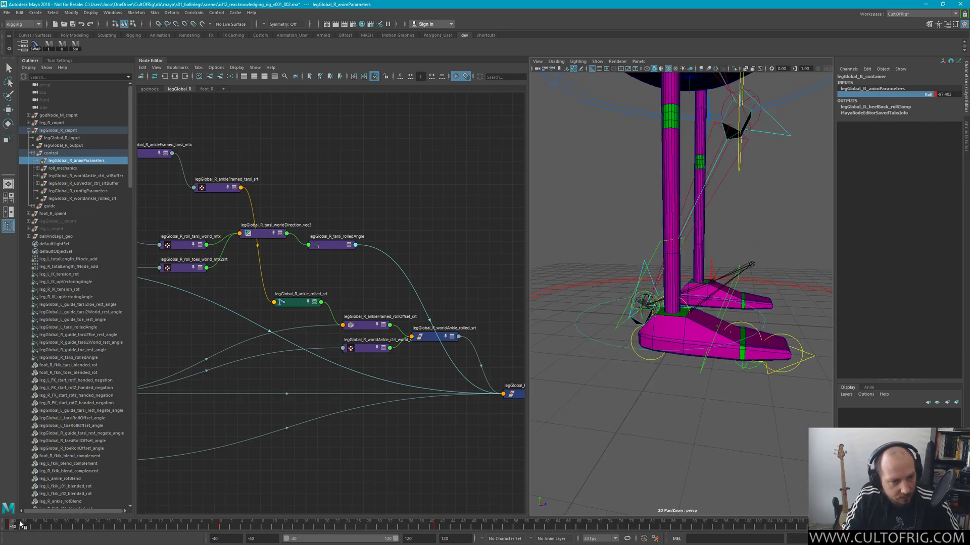
click(191, 526)
key(alt+comma)
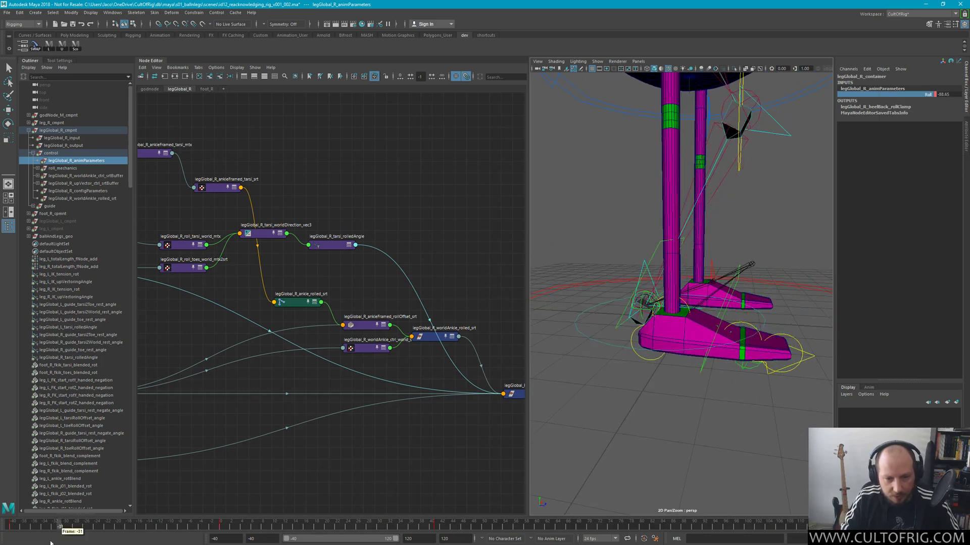
click(429, 539)
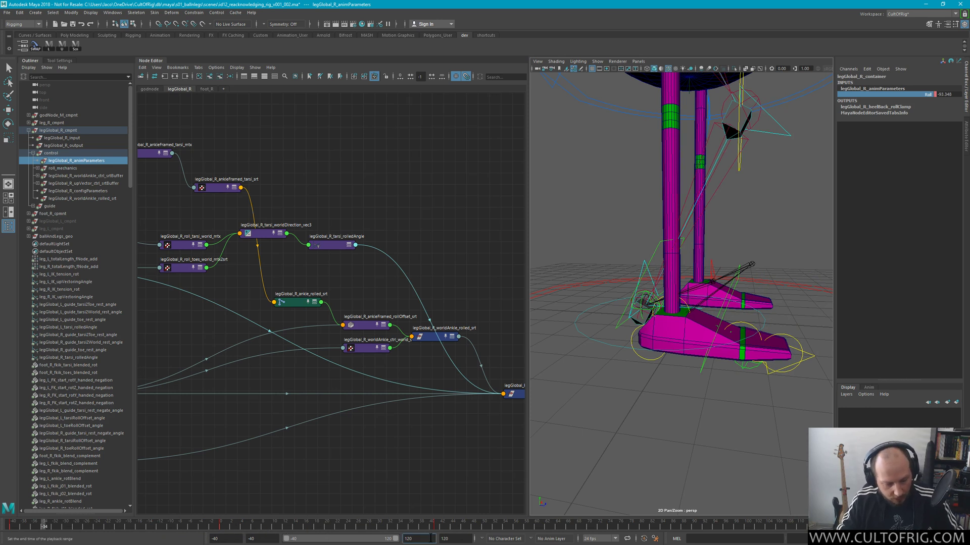
key(Tab)
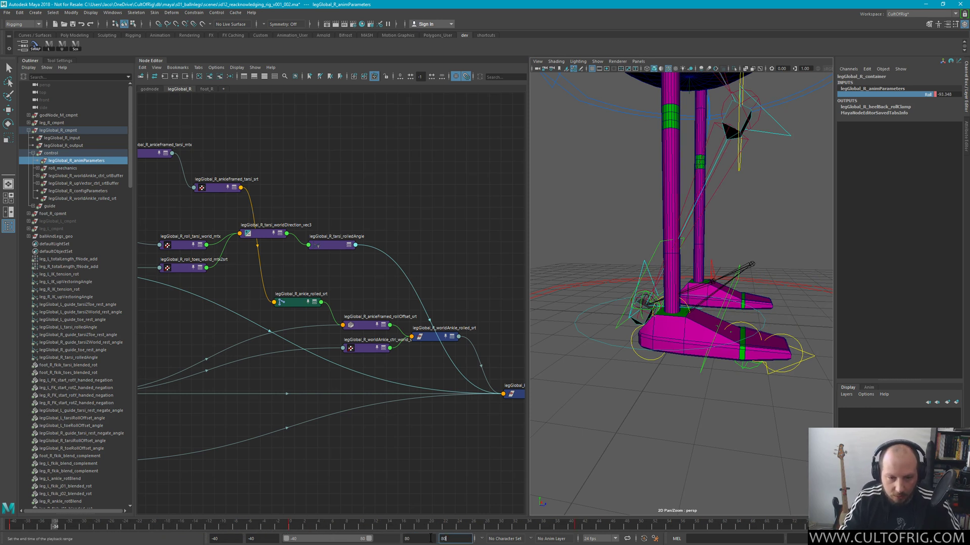
text(80)
key(Return)
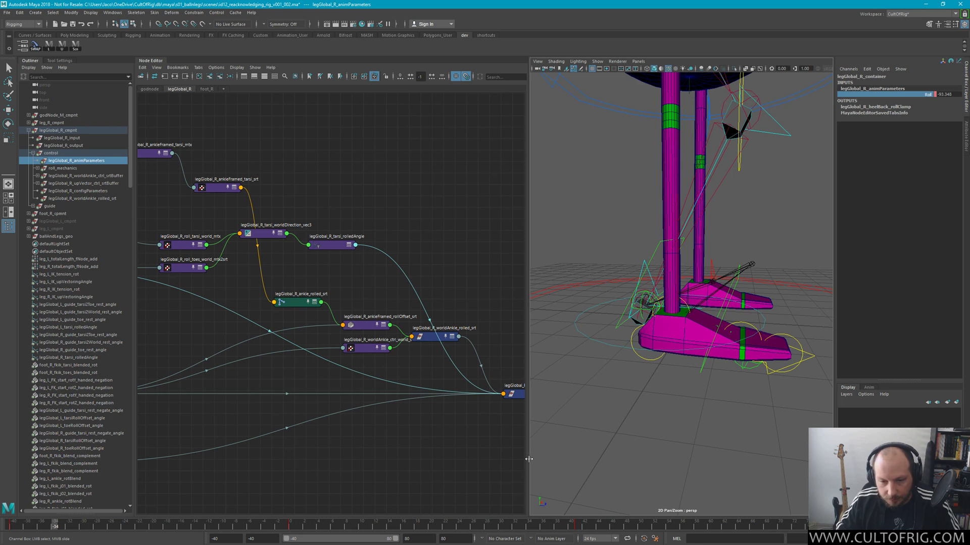
Scrub the animation to frame -11 and examine the roll mechanics at the right foot up close
click(62, 528)
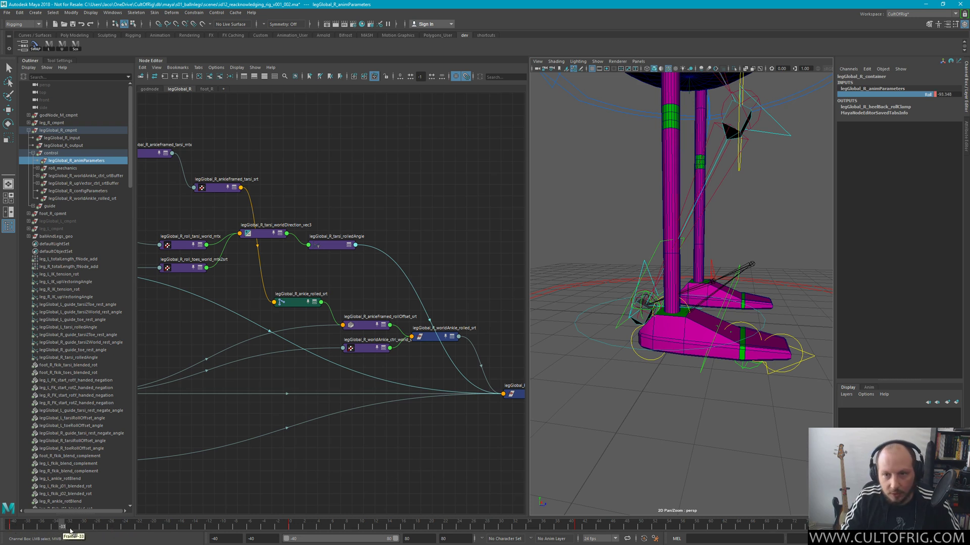
drag(71, 532, 216, 522)
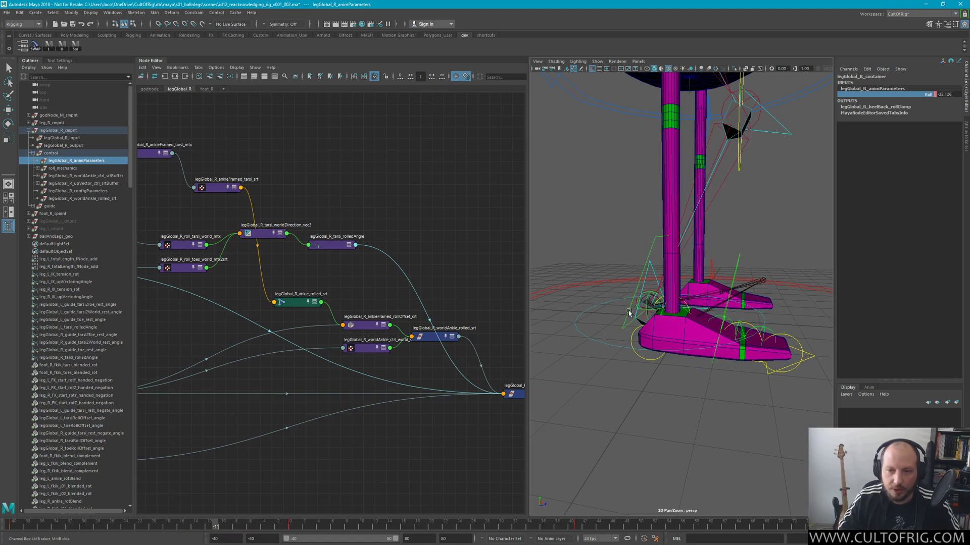
alt+drag(629, 313, 618, 286)
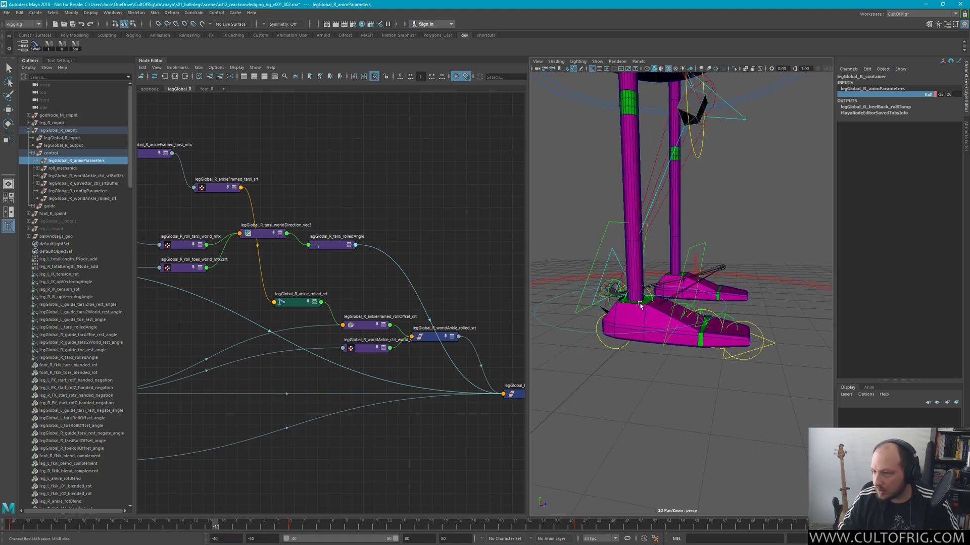
scroll(640, 306, up, 5)
scroll(606, 293, down, 3)
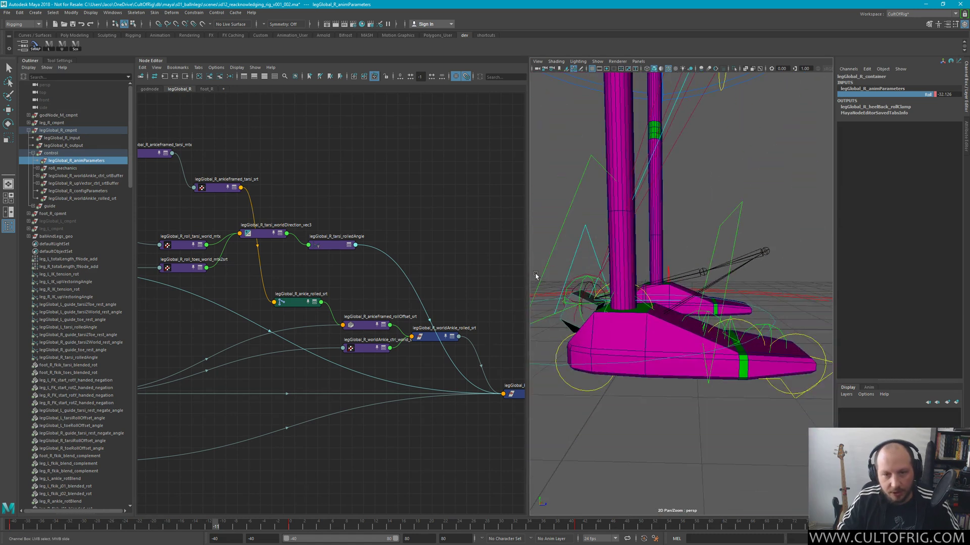
Show the attributes of legGlobal_R_tarsi_rolledAngle and scrub through the negative frames to examine its Vector 1 values
scroll(382, 246, up, 3)
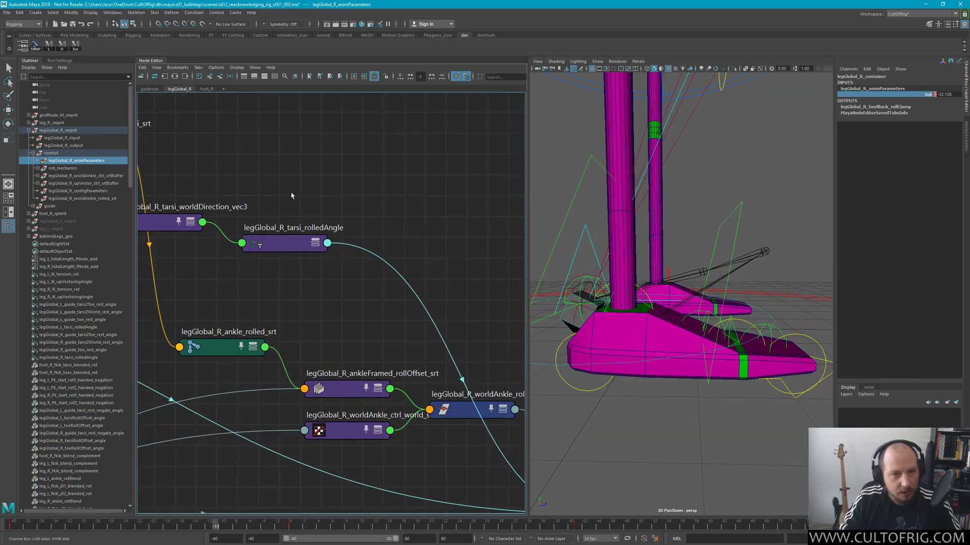
click(309, 250)
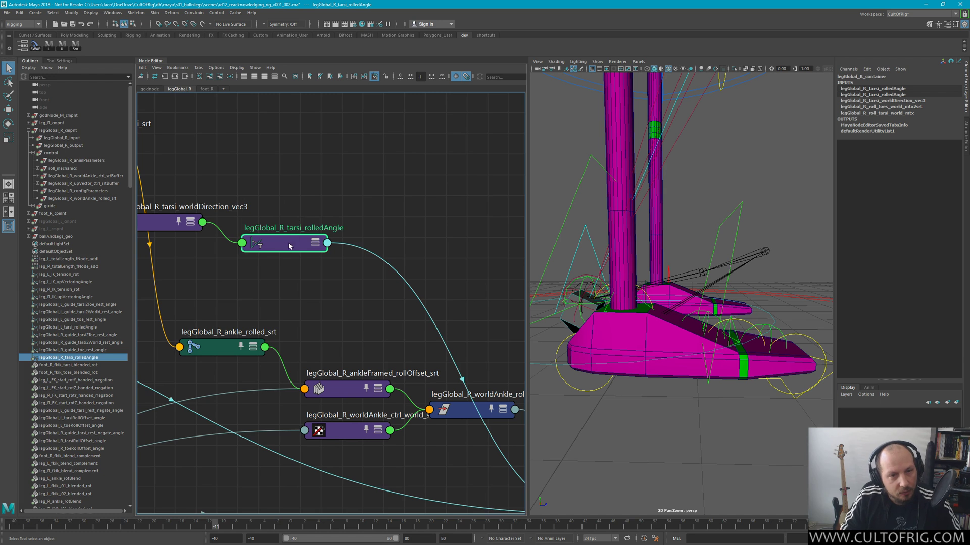
key(ctrl+a)
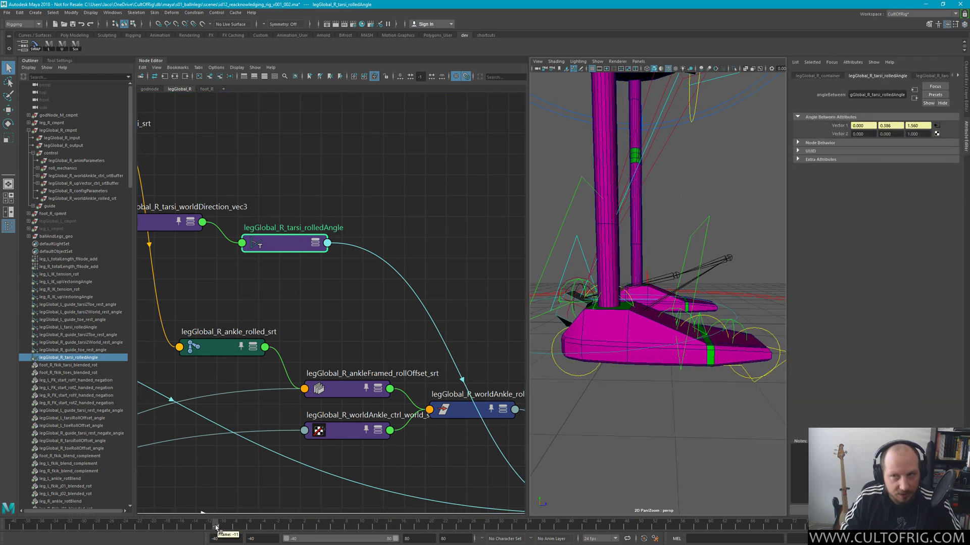
click(139, 526)
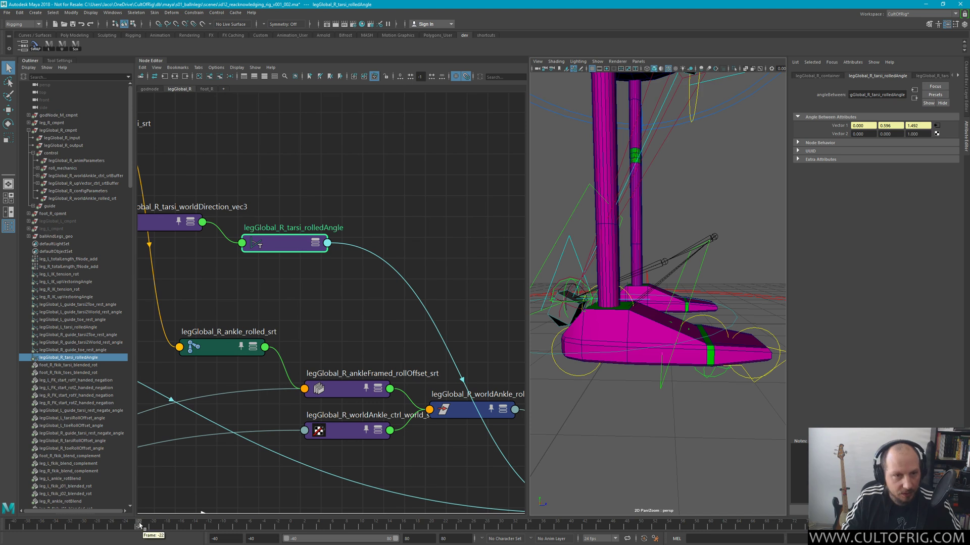
click(96, 528)
mouse_move(174, 527)
mouse_down()
mouse_move(355, 528)
mouse_move(268, 519)
mouse_move(230, 529)
mouse_up()
Inspect legGlobal_R_tarsi_worldDirection_vec3, then line it up horizontally with legGlobal_R_tarsi_rolledAngle in the node graph
scroll(357, 309, down, 3)
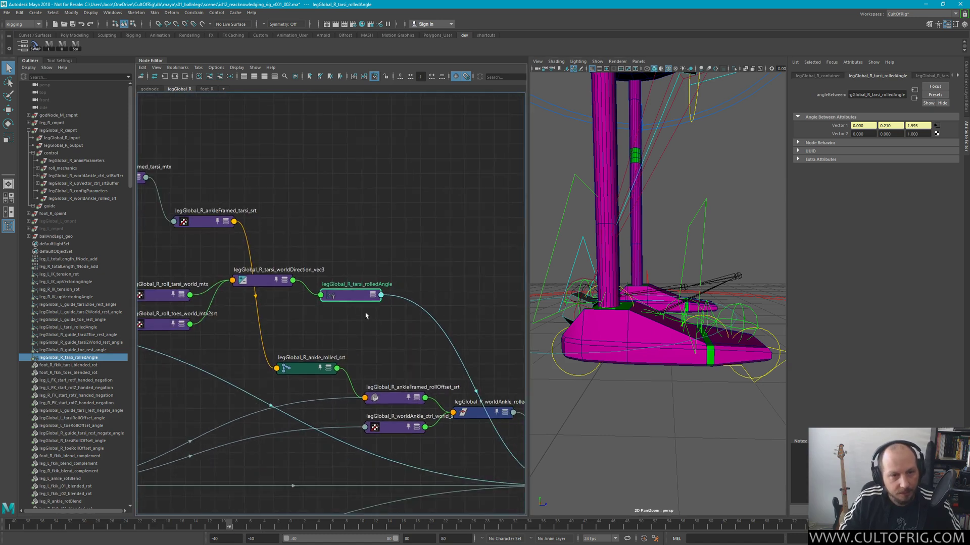
scroll(359, 212, up, 5)
click(268, 252)
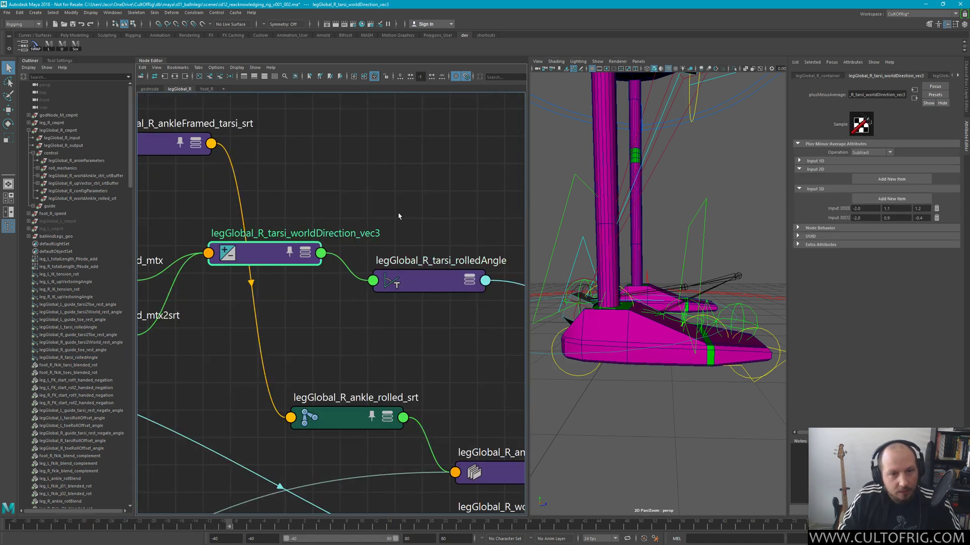
scroll(383, 221, down, 2)
drag(335, 231, 366, 266)
drag(432, 241, 484, 273)
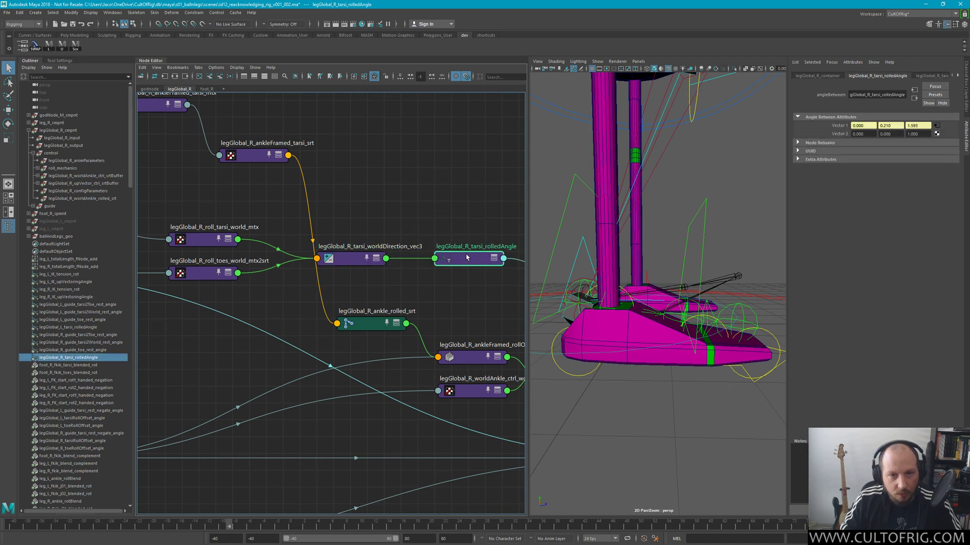
Expand legGlobal_R_tarsi_rolledAngle to show its attributes, move the node slightly higher and unfold Vector 1 into its X, Y and Z components
scroll(467, 258, down, 3)
scroll(487, 309, up, 3)
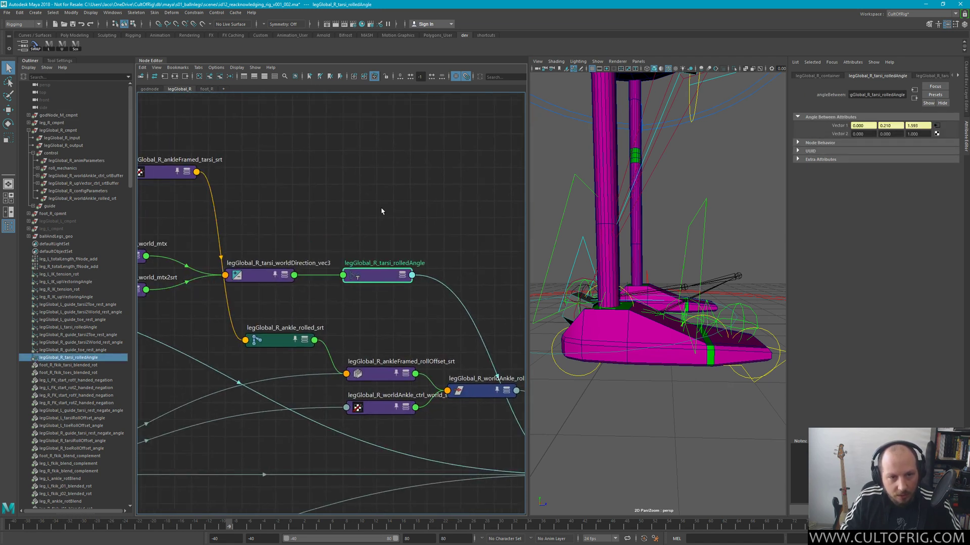
key(3)
drag(379, 279, 396, 247)
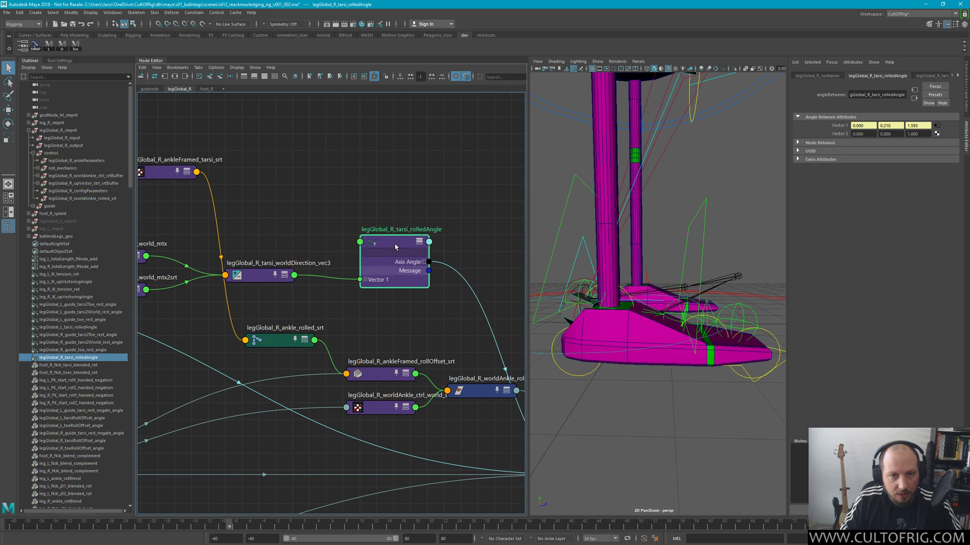
scroll(407, 240, up, 3)
click(344, 354)
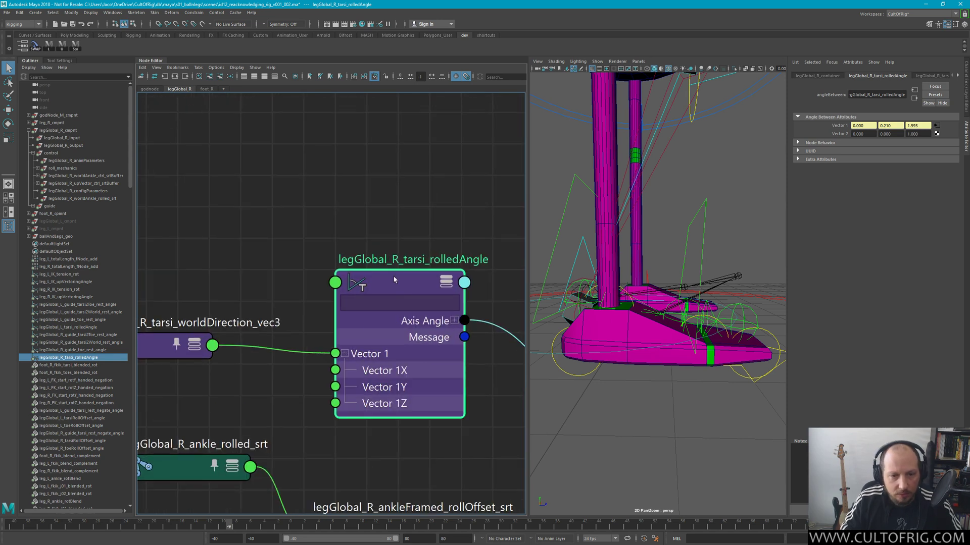
alt+middle_drag(395, 279, 436, 221)
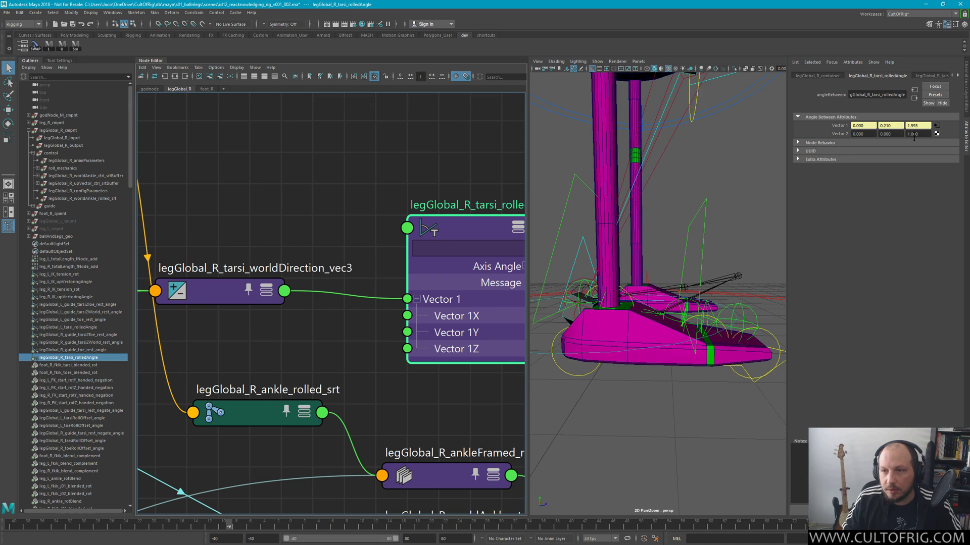
alt+middle_drag(337, 224, 403, 254)
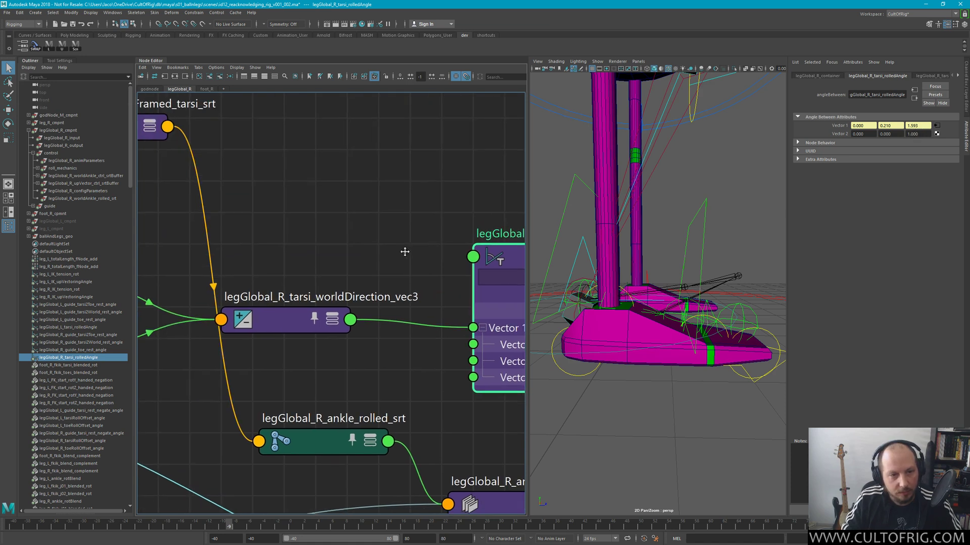
Expand legGlobal_R_tarsi_worldDirection_vec3 to show its inputs and outputs, and place it higher, between its source nodes and legGlobal_R_tarsi_rolledAngle
scroll(328, 227, down, 2)
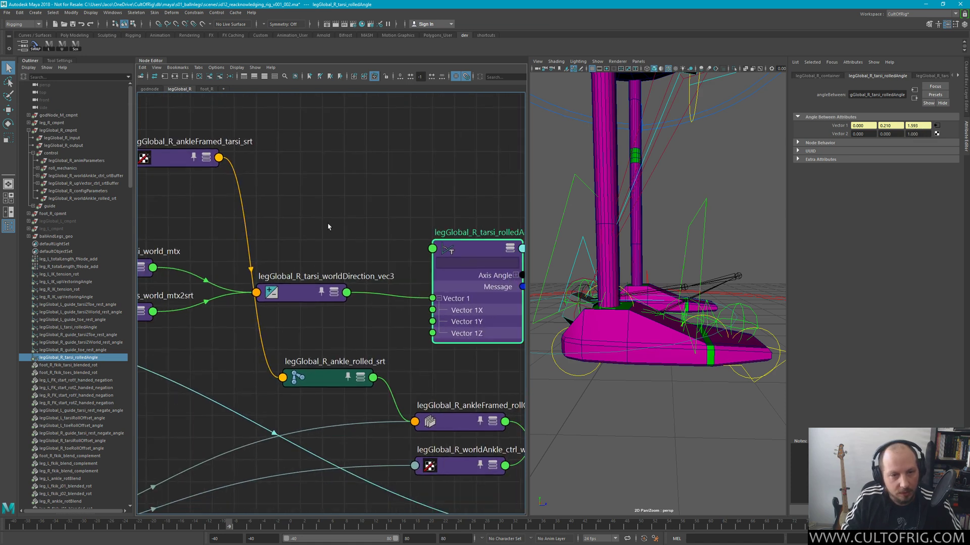
click(318, 298)
mouse_move(313, 300)
mouse_down()
mouse_move(313, 278)
mouse_move(324, 301)
mouse_up()
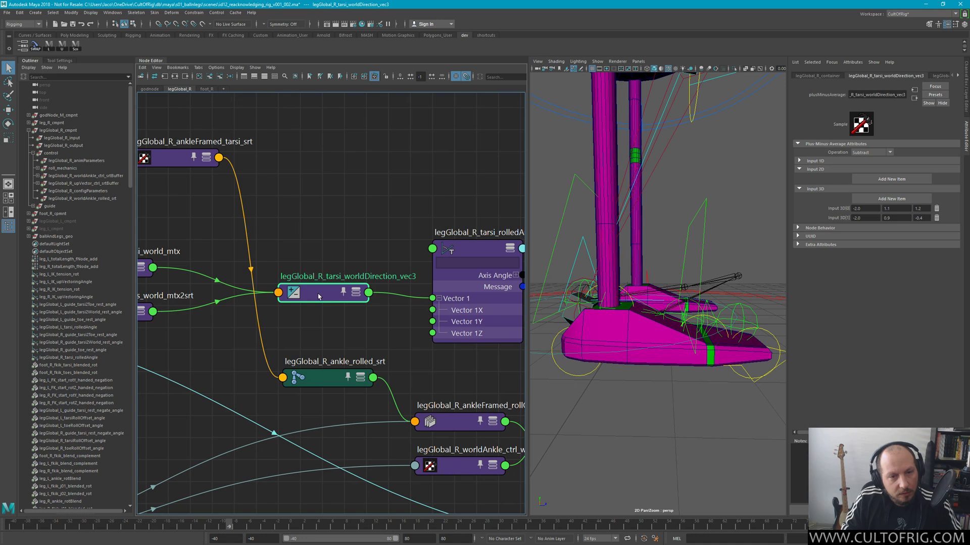
key(3)
drag(318, 346, 316, 259)
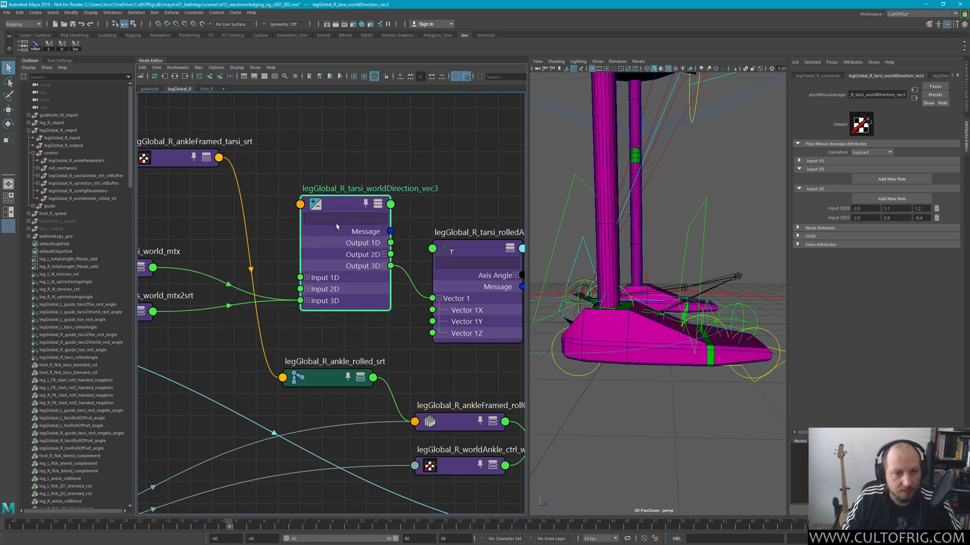
alt+middle_drag(316, 259, 452, 288)
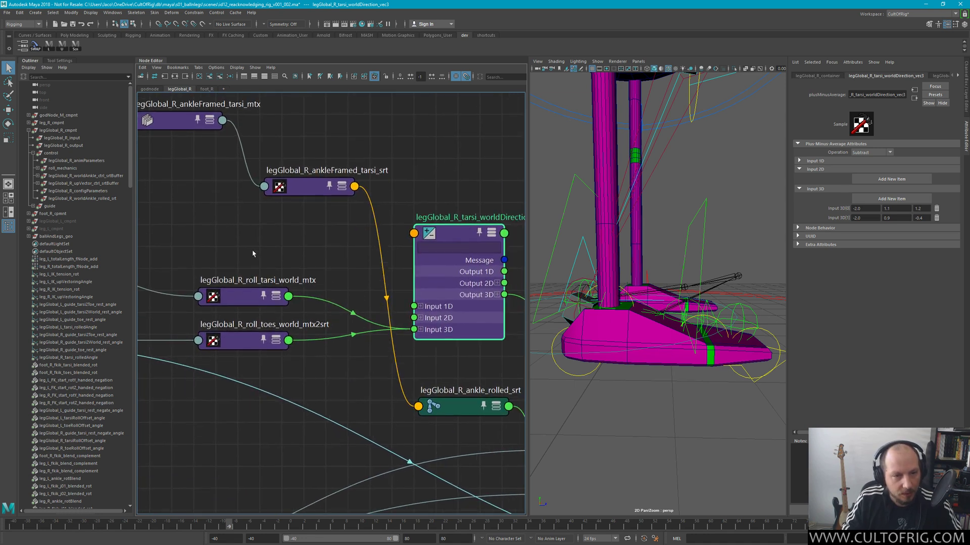
Inspect legGlobal_R_roll_tarsi_world_mtx and legGlobal_R_roll_toes_world_mtx2srt, the two nodes feeding Input 3D of the world direction node
click(243, 297)
click(267, 345)
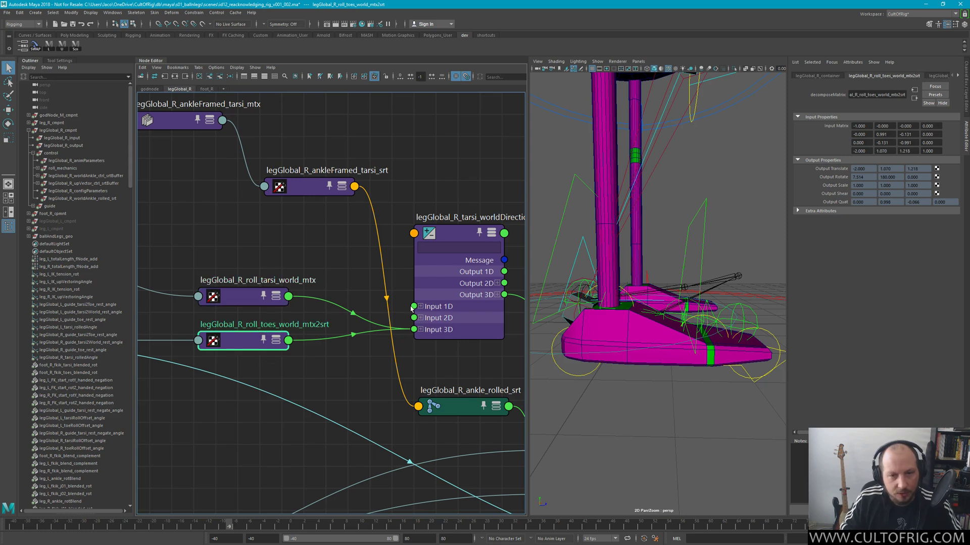
alt+middle_drag(520, 174, 426, 187)
scroll(426, 186, down, 2)
Reposition legGlobal_R_tarsi_worldDirection_vec3 above legGlobal_R_ankle_rolled_srt, view the right foot from above, and clear the selection
drag(376, 229, 360, 213)
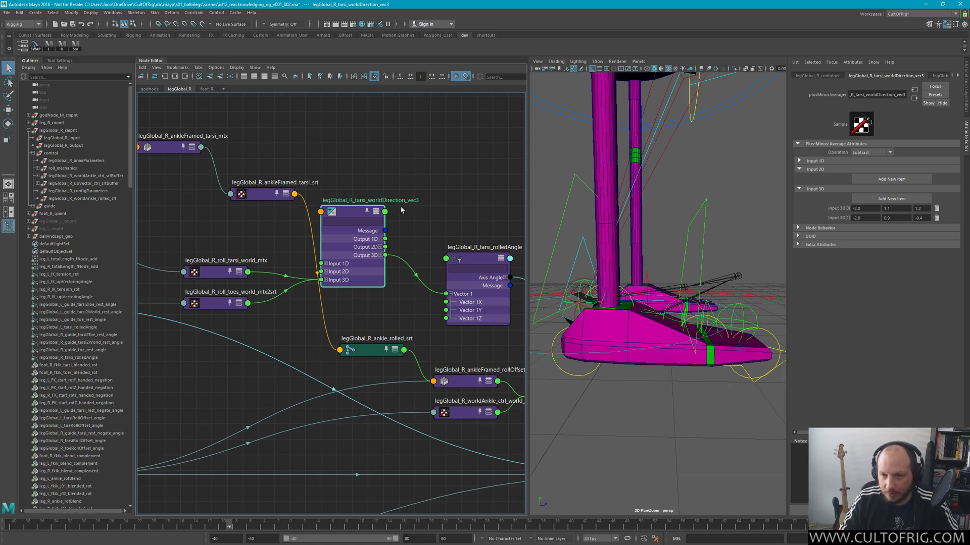
scroll(396, 167, up, 3)
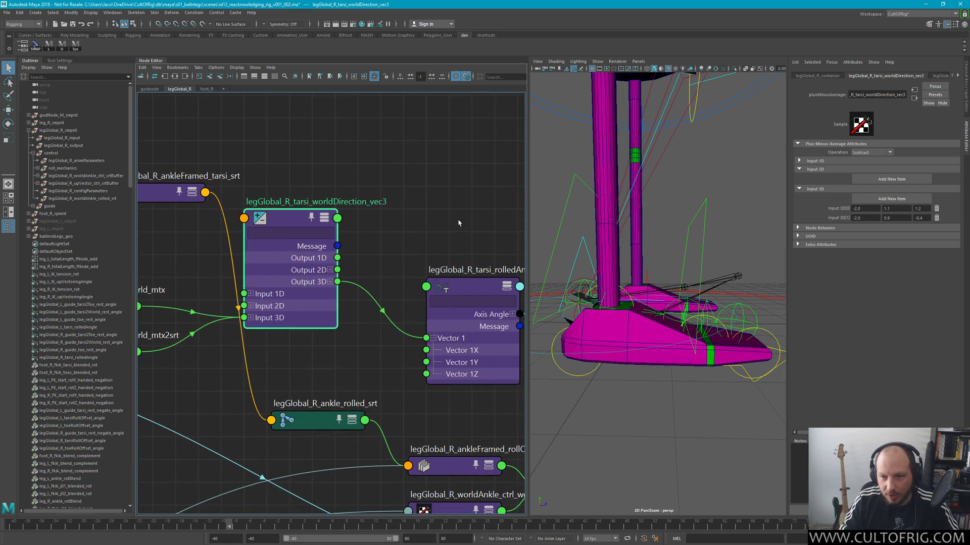
alt+drag(661, 303, 636, 326)
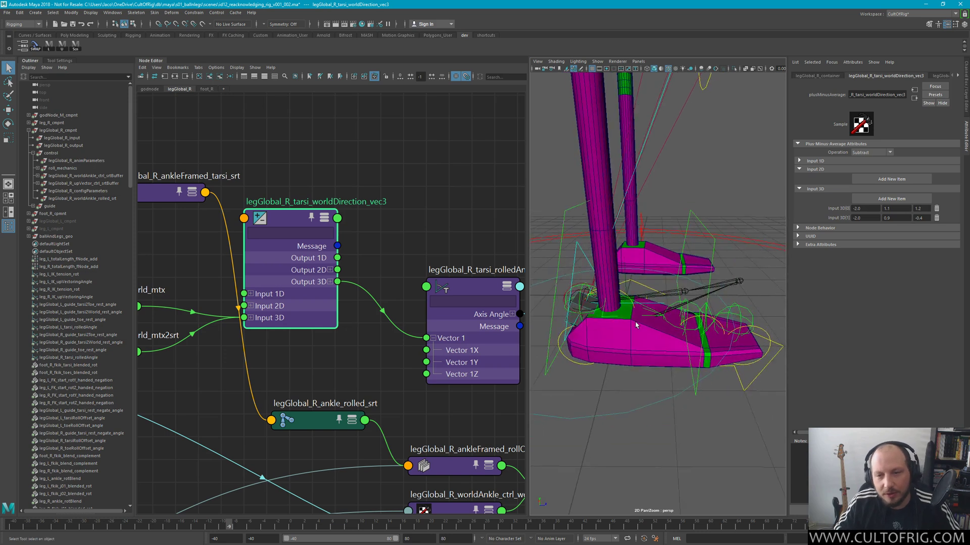
drag(299, 220, 320, 210)
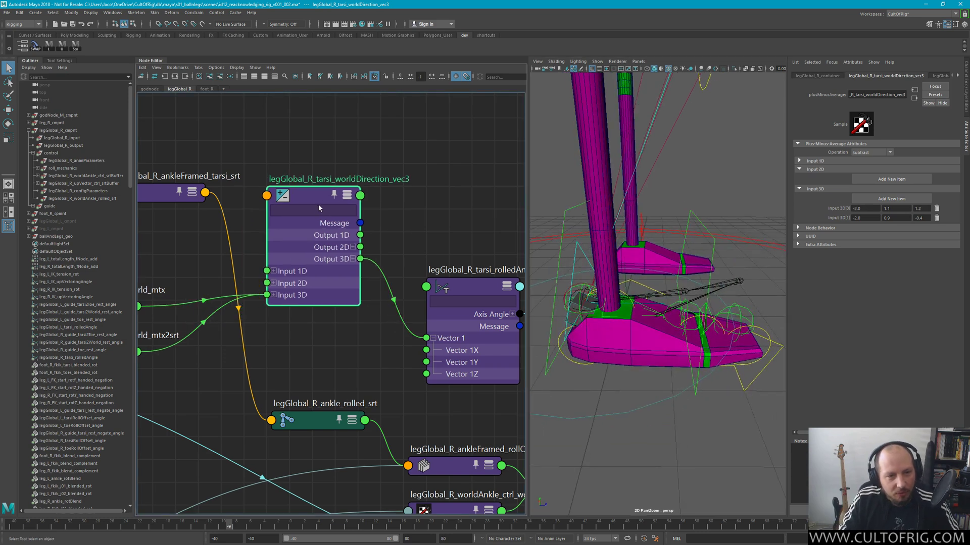
click(318, 361)
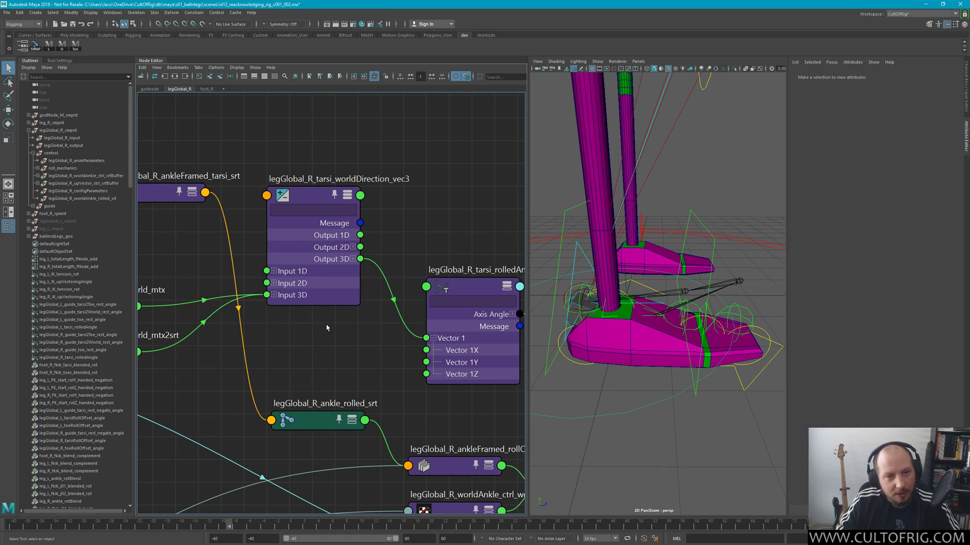
View the right foot from a low angle and scrub from about frame -37 to frame -11 to examine the roll direction
scroll(362, 236, down, 3)
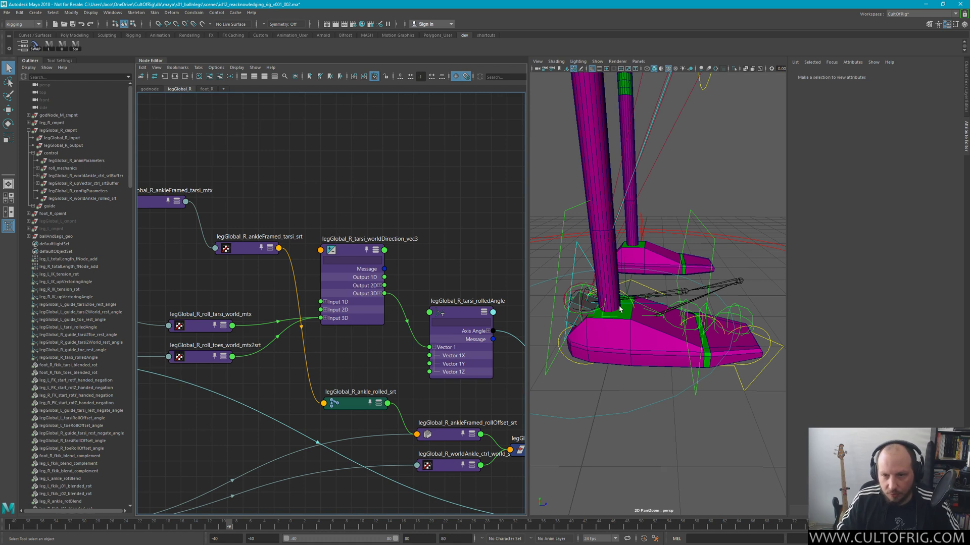
alt+drag(653, 291, 617, 253)
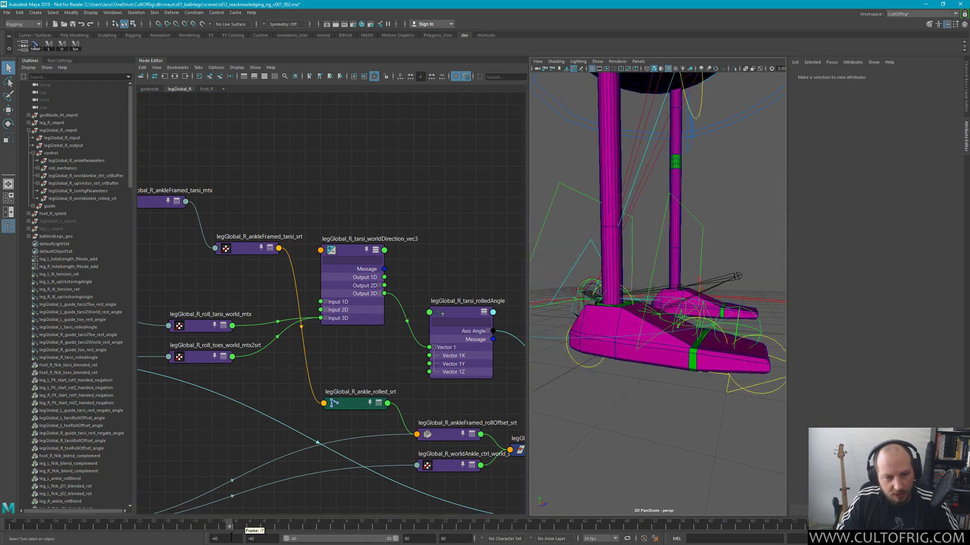
click(119, 527)
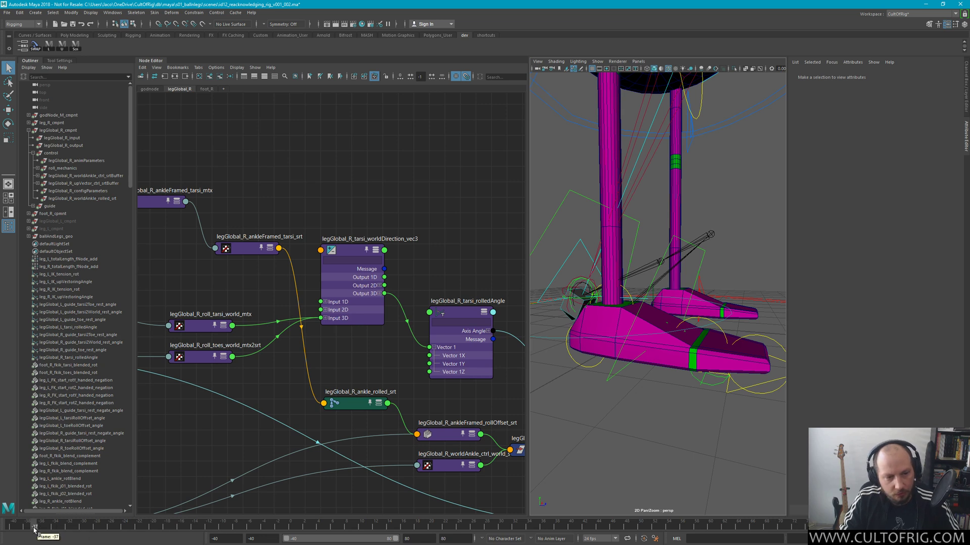
drag(125, 529, 216, 515)
Nudge legGlobal_R_tarsi_worldDirection_vec3 slightly upward to clear space next to it in the node graph
middle_drag(408, 290, 443, 276)
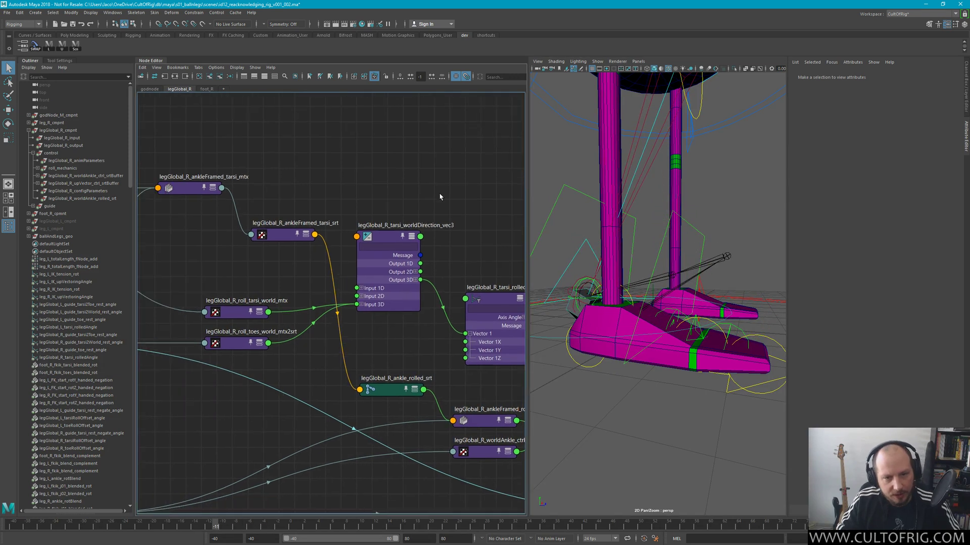
middle_drag(373, 184, 339, 193)
drag(387, 246, 386, 230)
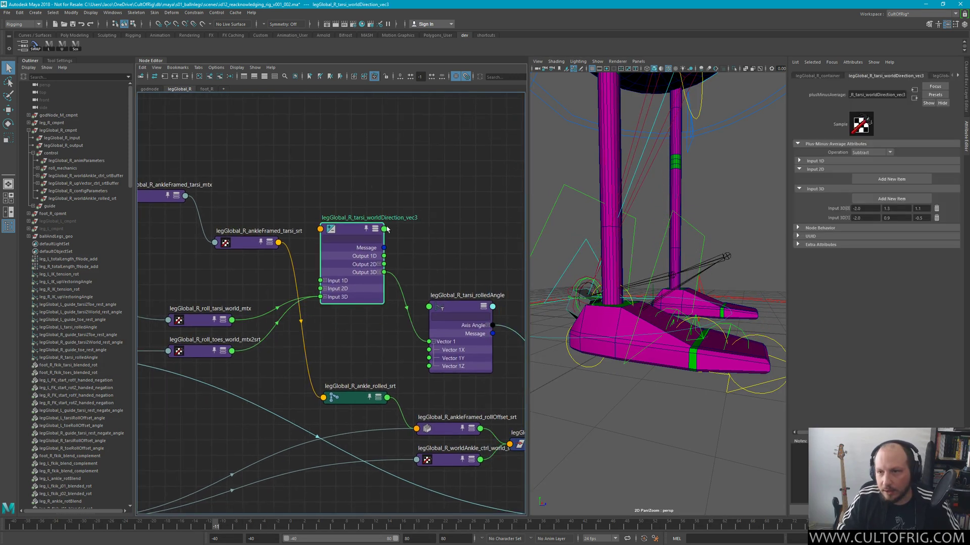
middle_drag(433, 196, 395, 189)
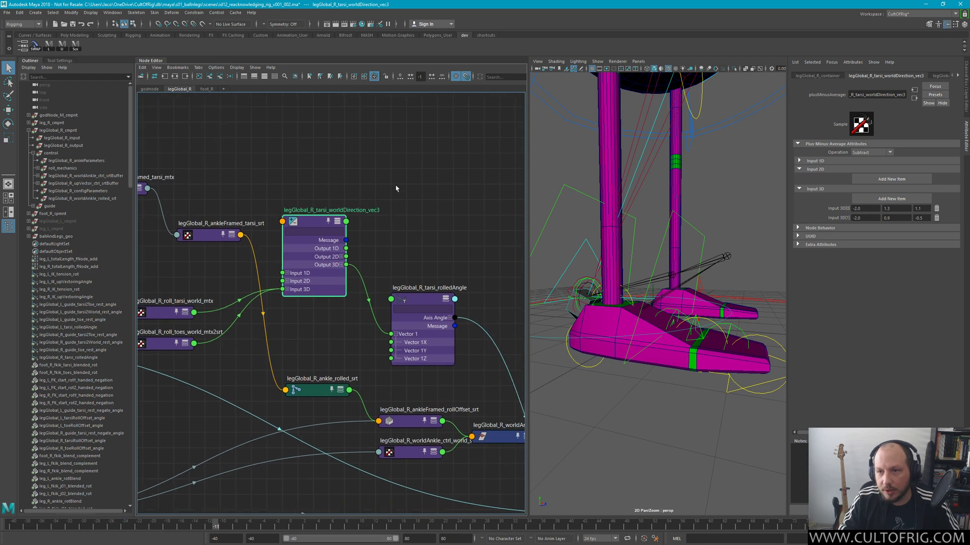
Create a vectorProduct node in the space above legGlobal_R_tarsi_rolledAngle
click(390, 235)
key(Tab)
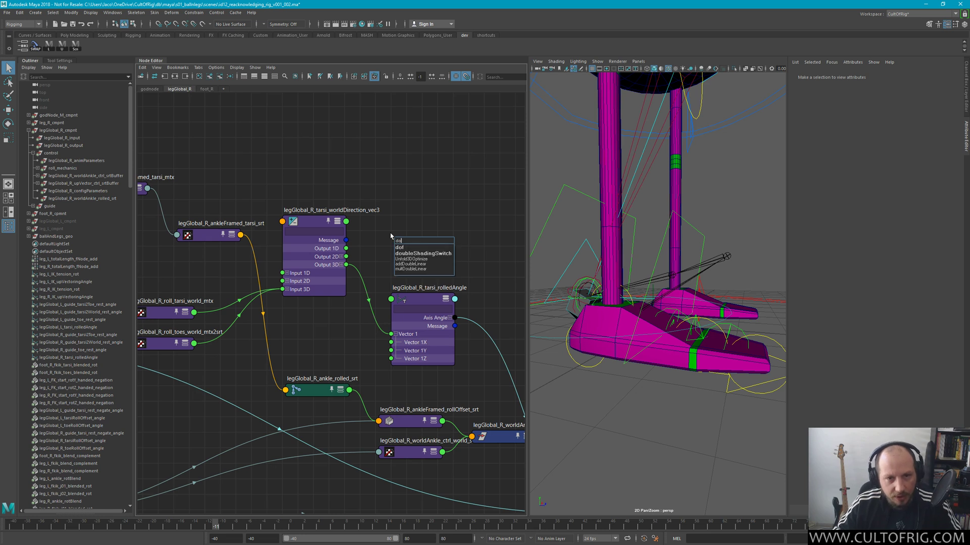
text(vec)
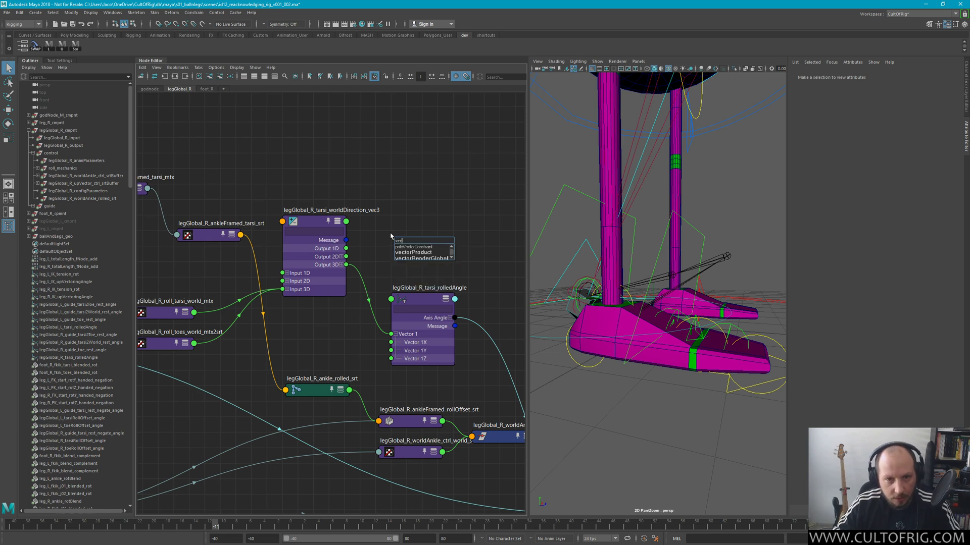
key(Down)
key(Down)
key(Return)
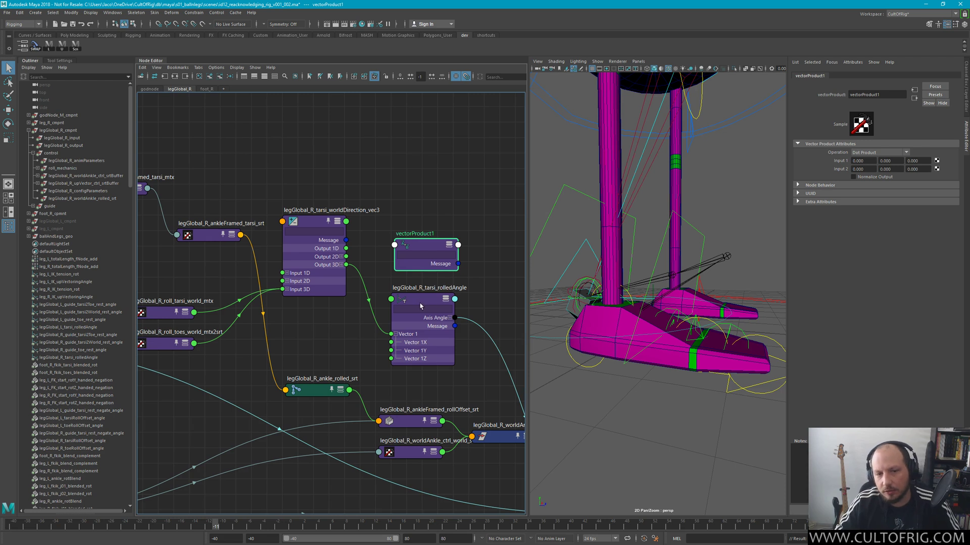
Unfold the Axis Angle output of legGlobal_R_tarsi_rolledAngle to check its components, fold it again and review the surrounding network
click(449, 318)
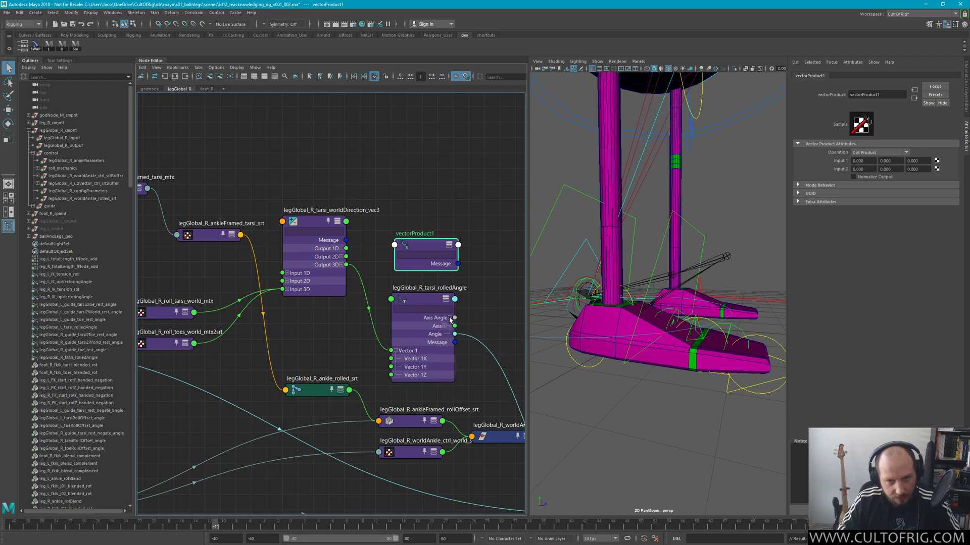
click(450, 318)
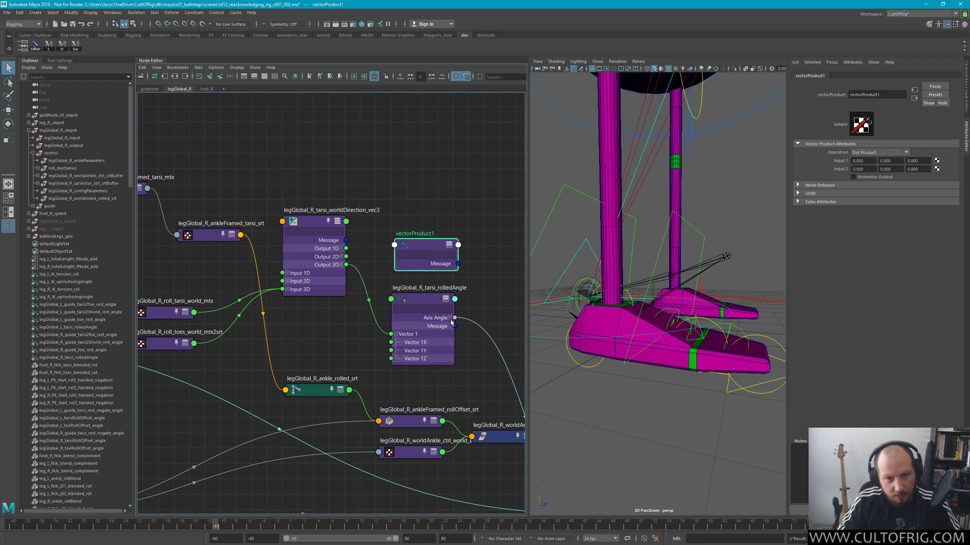
click(450, 319)
click(450, 318)
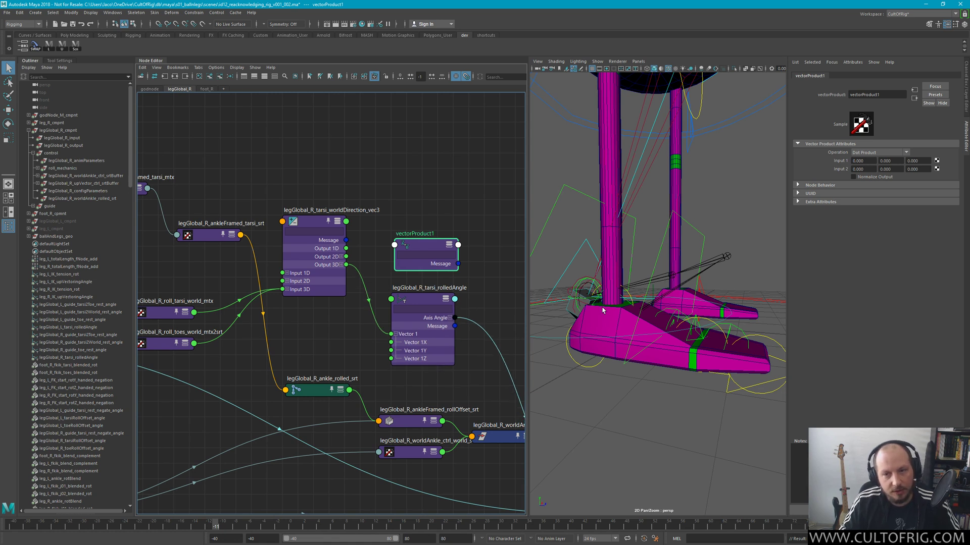
scroll(376, 204, down, 4)
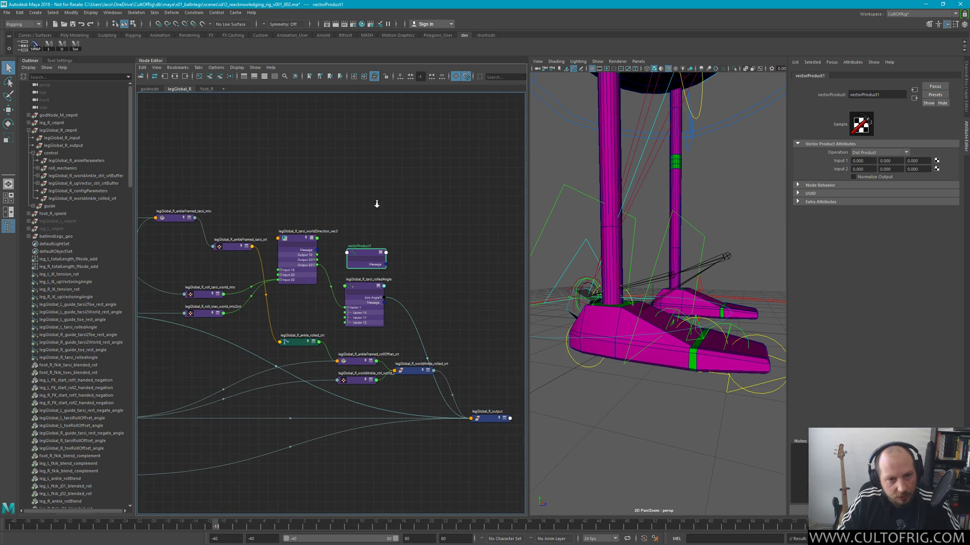
Unfold the Output 3D components of legGlobal_R_tarsi_worldDirection_vec3 and delete the vectorProduct1 node
alt+right_drag(376, 204, 429, 222)
alt+middle_drag(429, 222, 469, 195)
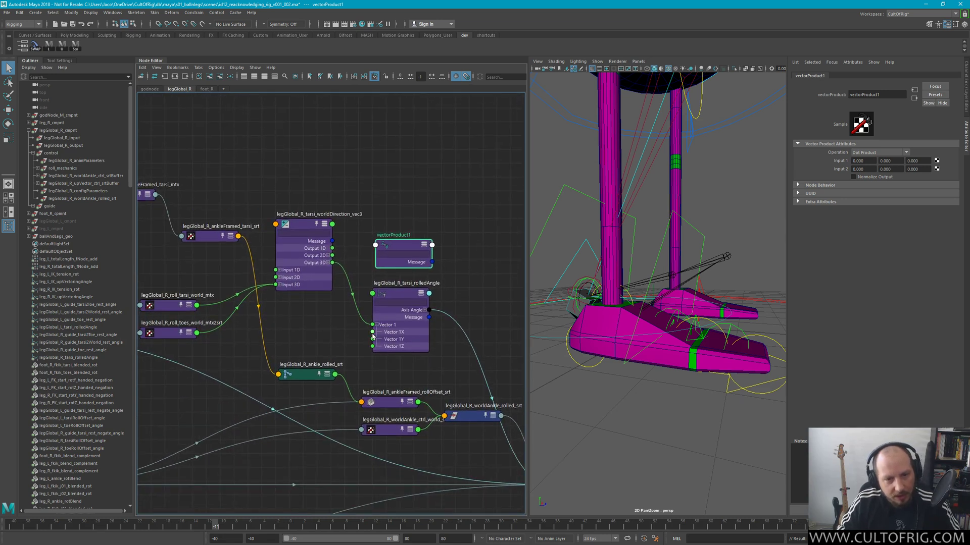
drag(332, 263, 337, 278)
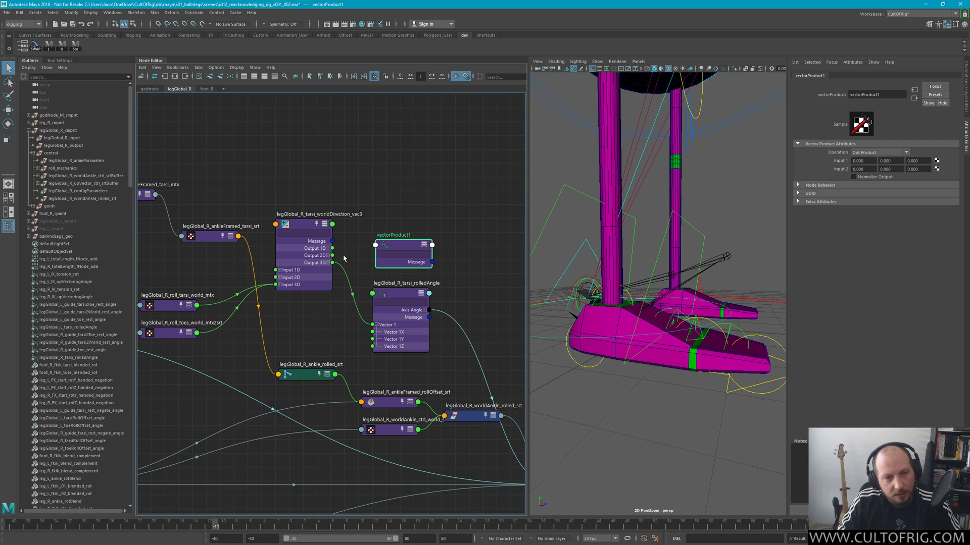
click(328, 263)
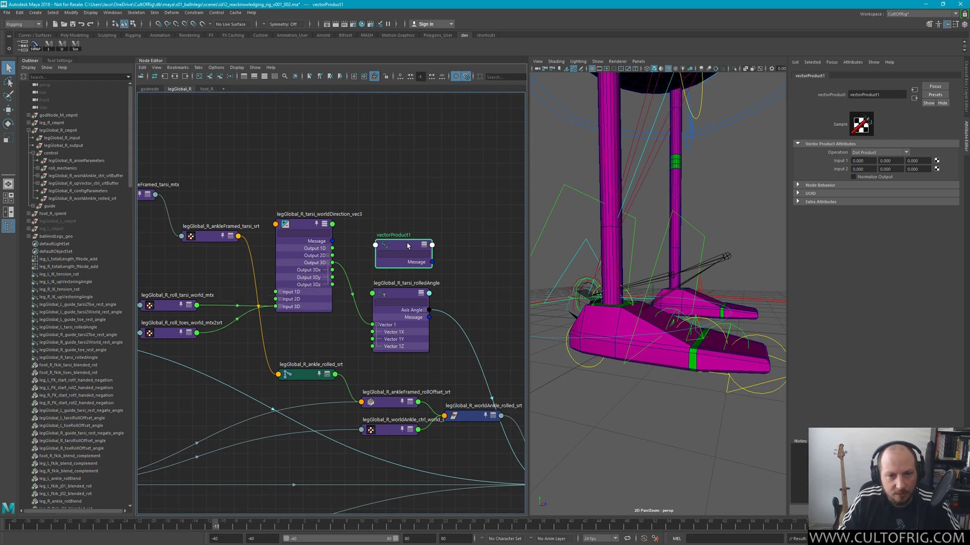
drag(404, 250, 401, 242)
key(Delete)
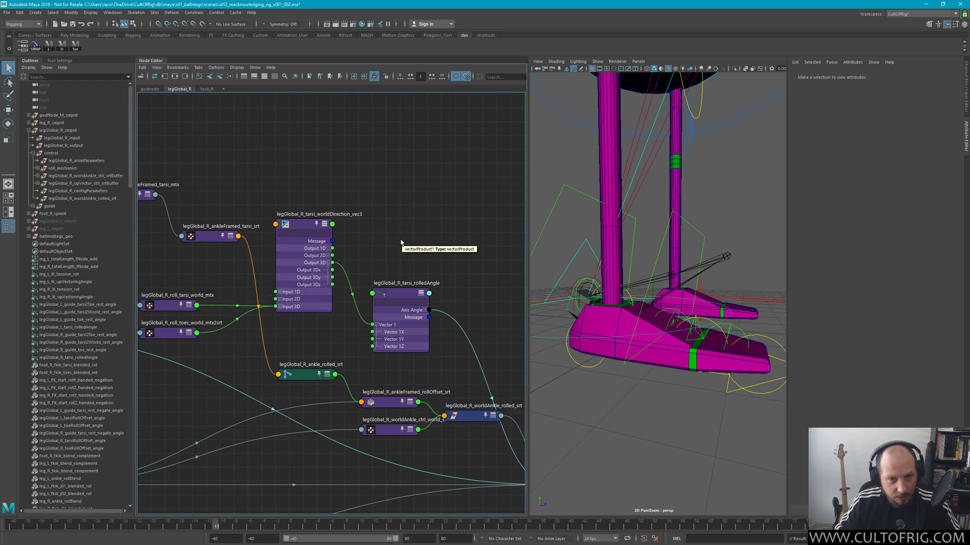
Create a condition node above legGlobal_R_tarsi_rolledAngle in the node graph
alt+middle_drag(376, 270, 448, 230)
key(Tab)
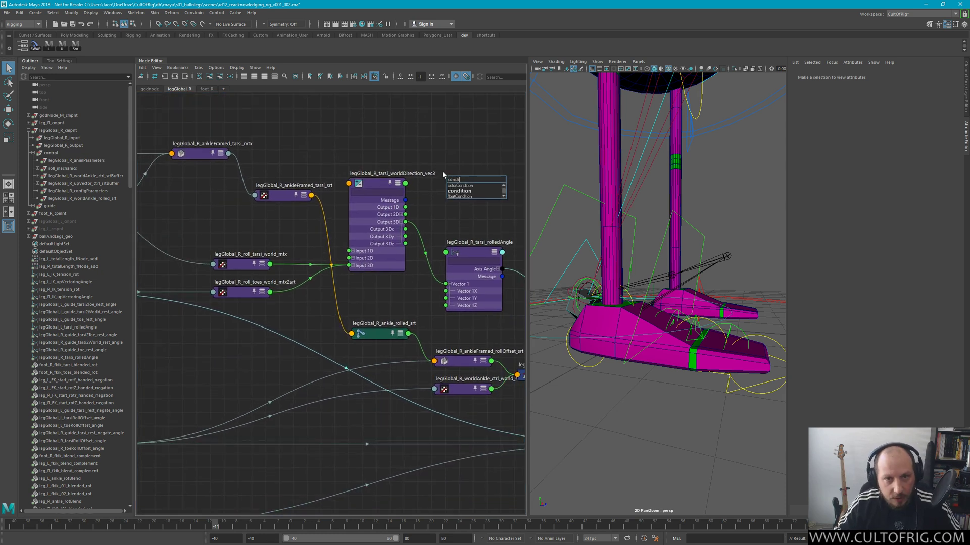
key(Escape)
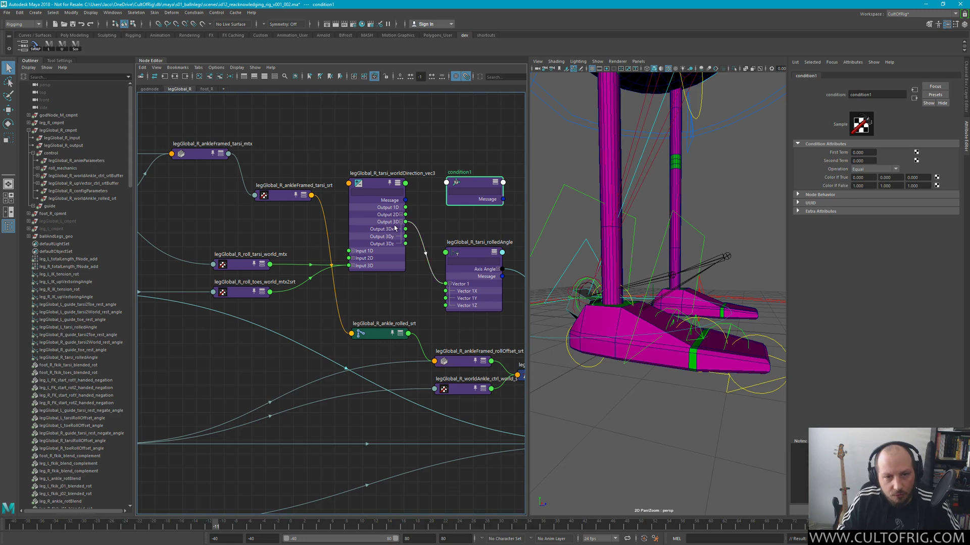
Unfold the Input 3D entries of legGlobal_R_tarsi_worldDirection_vec3 and move condition1 below it, beside legGlobal_R_ankle_rolled_srt
click(352, 266)
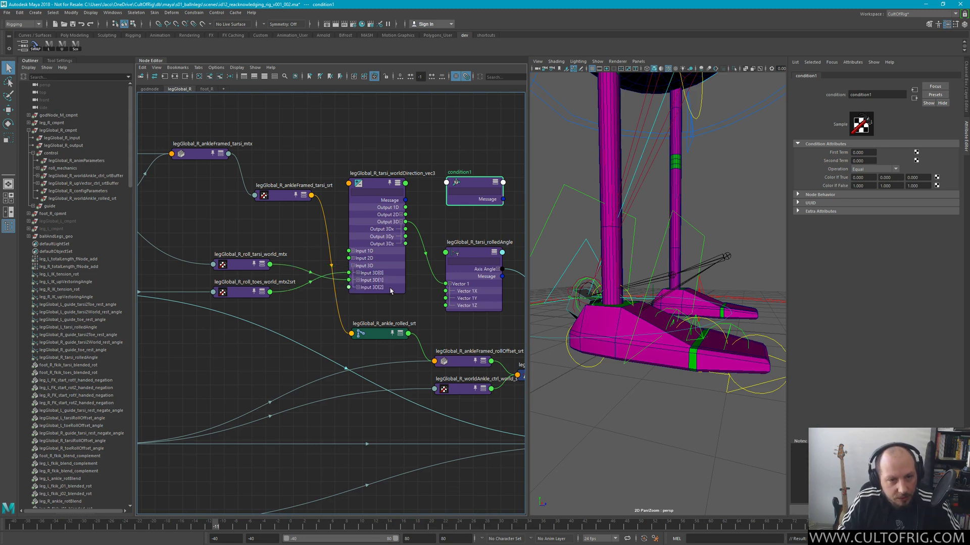
scroll(247, 271, up, 4)
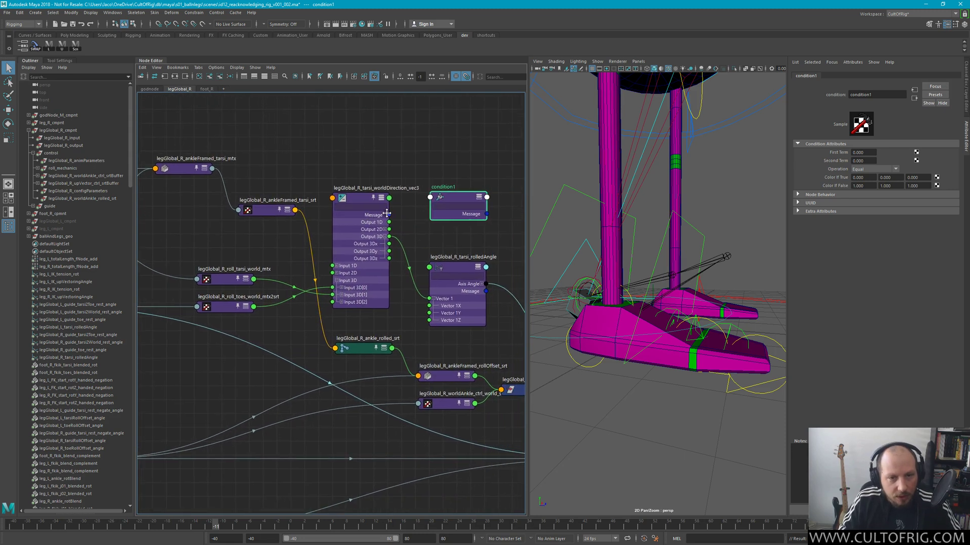
alt+middle_drag(303, 242, 282, 256)
drag(482, 169, 275, 337)
alt+middle_drag(433, 252, 449, 265)
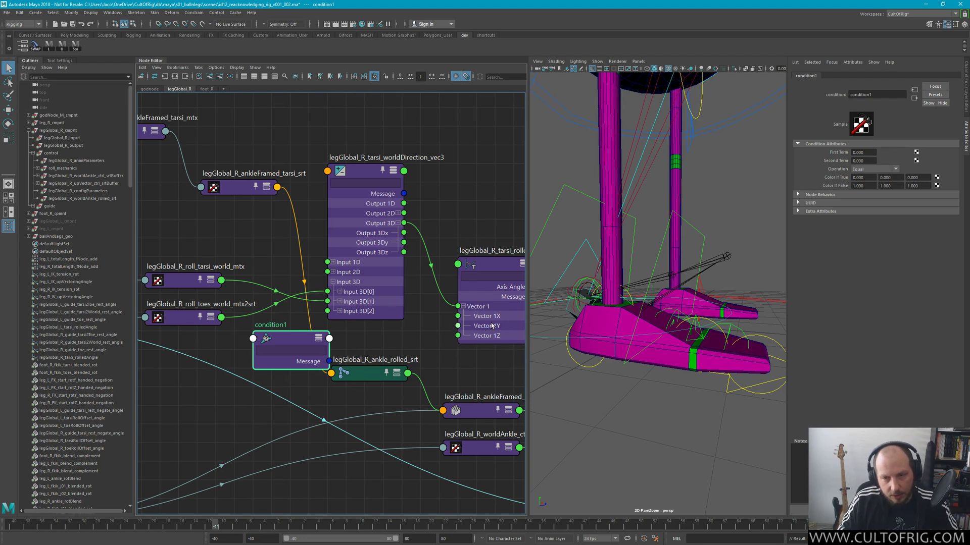
middle_drag(409, 292, 474, 249)
middle_drag(378, 255, 382, 299)
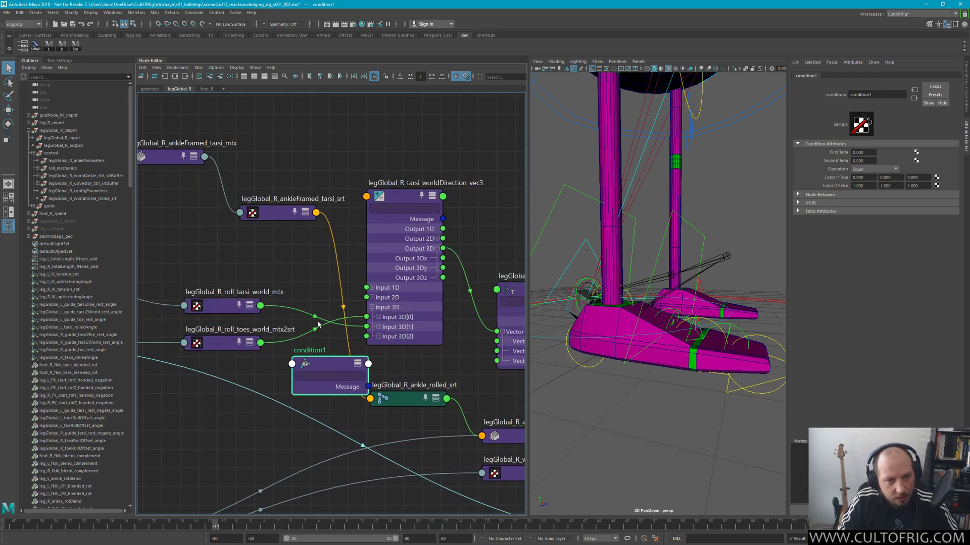
Expand condition1 to show its full attributes and set its operation to Greater Than
key(3)
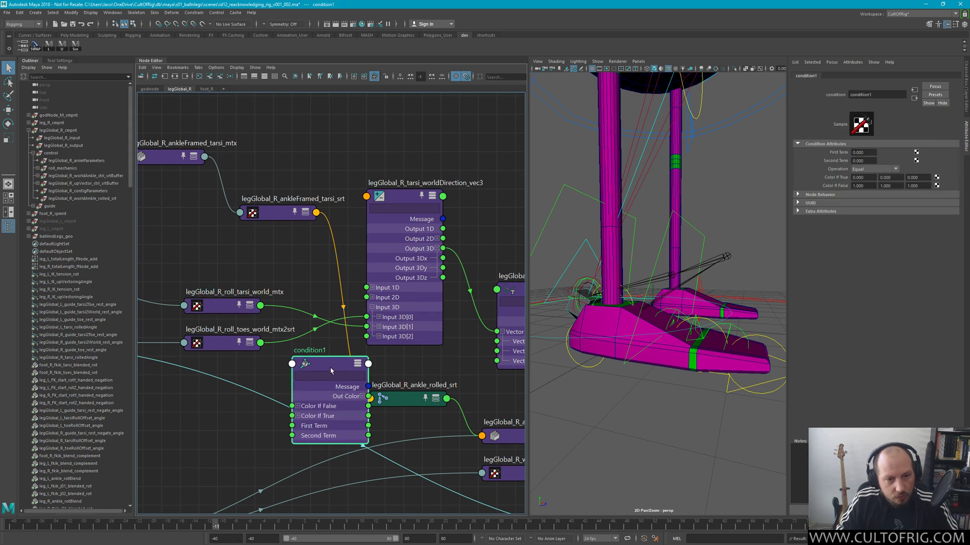
click(880, 169)
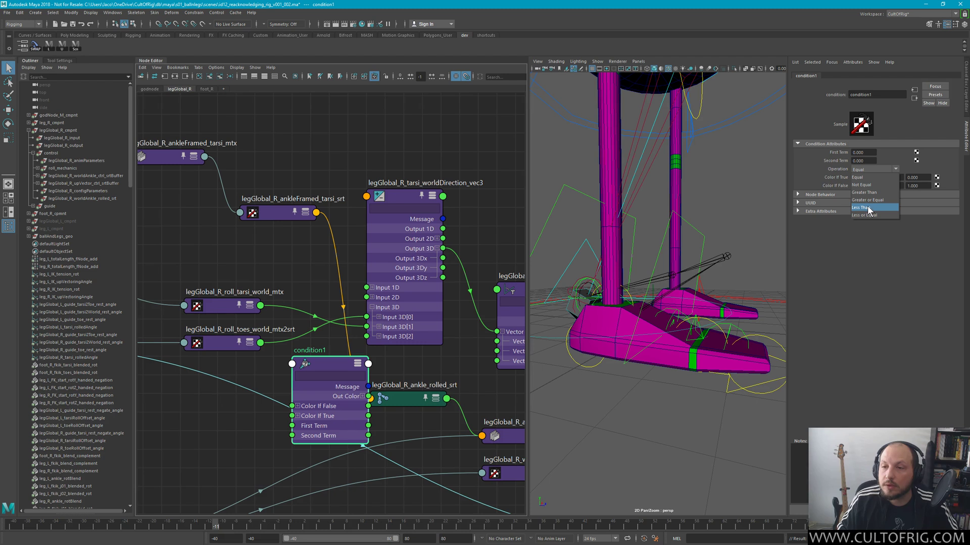
click(864, 192)
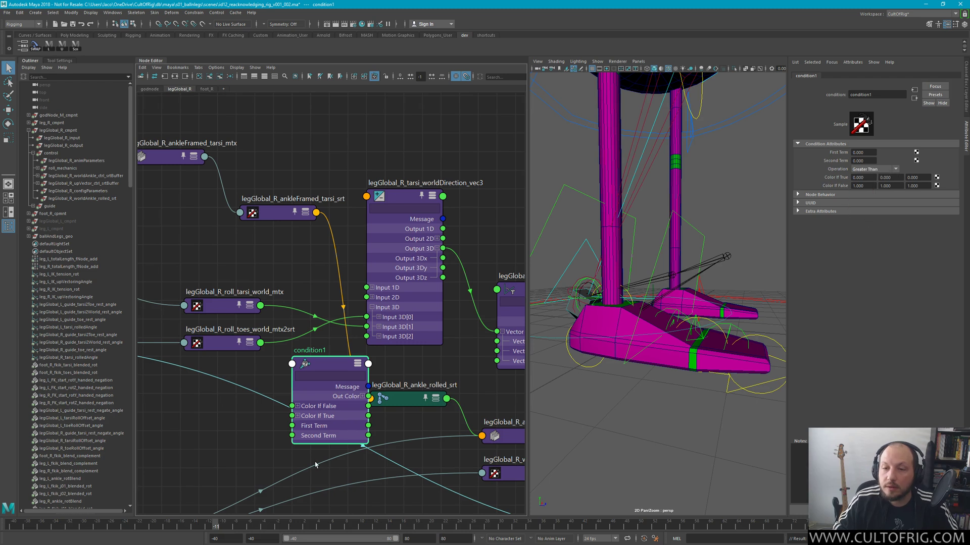
Expand legGlobal_R_roll_tarsi_world_mtx and connect its Output Translate Y to the First Term of condition1
drag(330, 368, 336, 355)
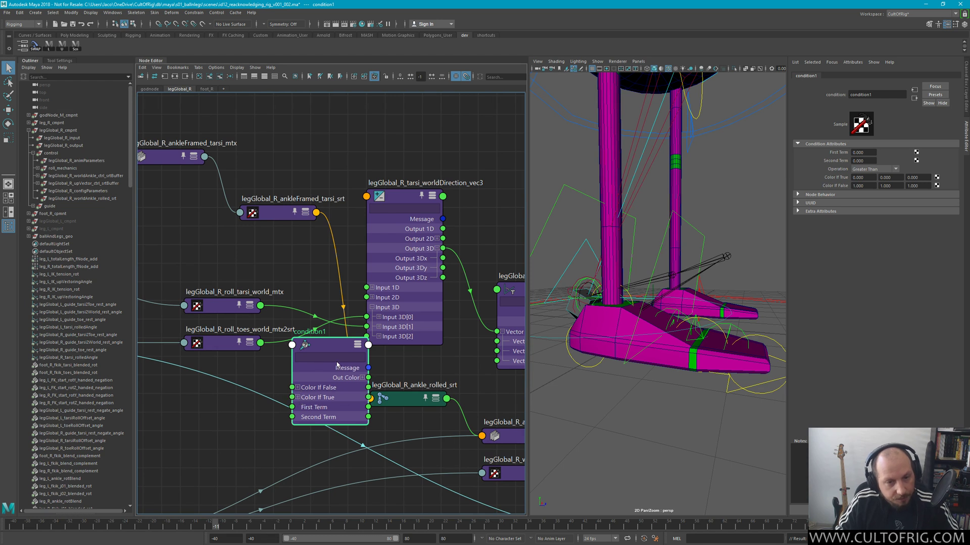
drag(227, 350, 223, 352)
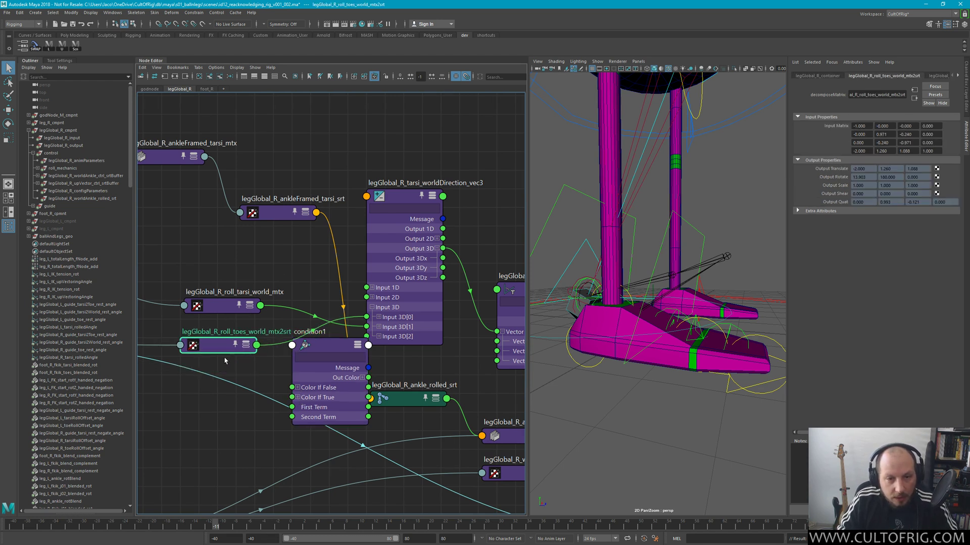
key(3)
drag(217, 308, 216, 253)
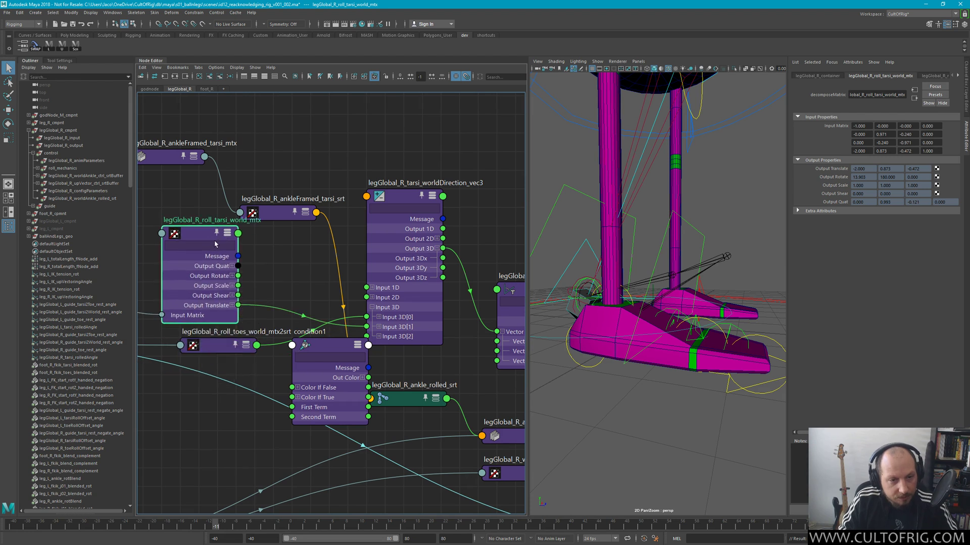
click(232, 305)
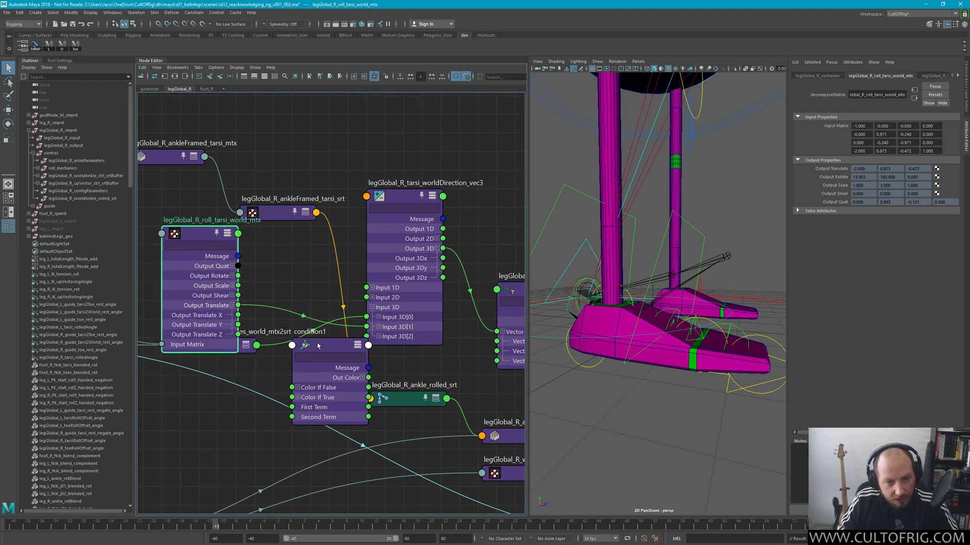
drag(330, 353, 314, 335)
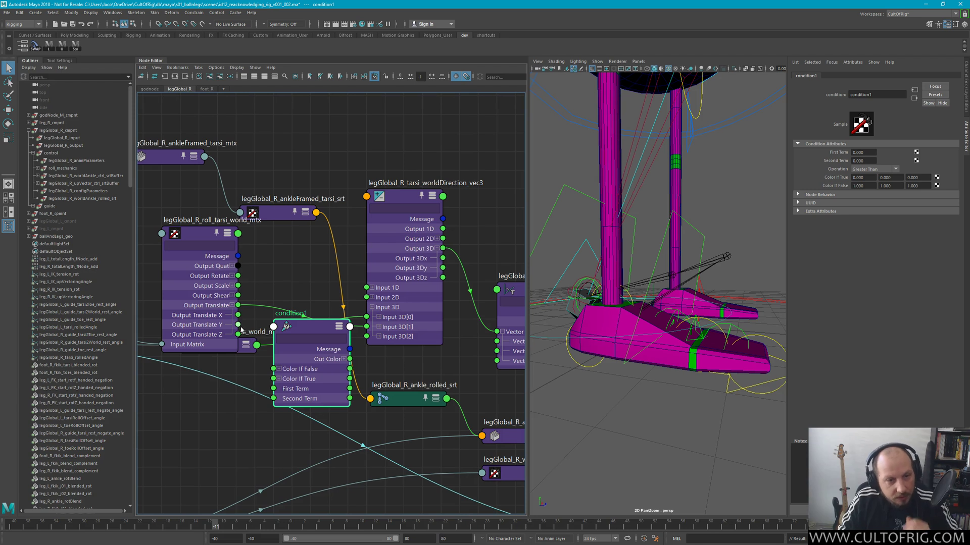
drag(238, 325, 279, 389)
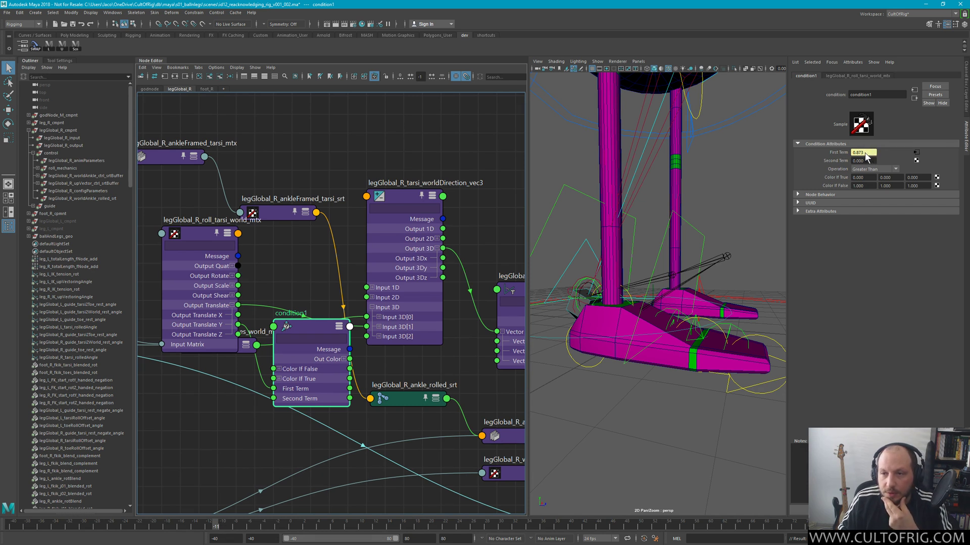
Collapse legGlobal_R_roll_tarsi_world_mtx and legGlobal_R_tarsi_worldDirection_vec3, and arrange condition1 directly above the world direction node
click(198, 233)
key(1)
drag(198, 233, 206, 309)
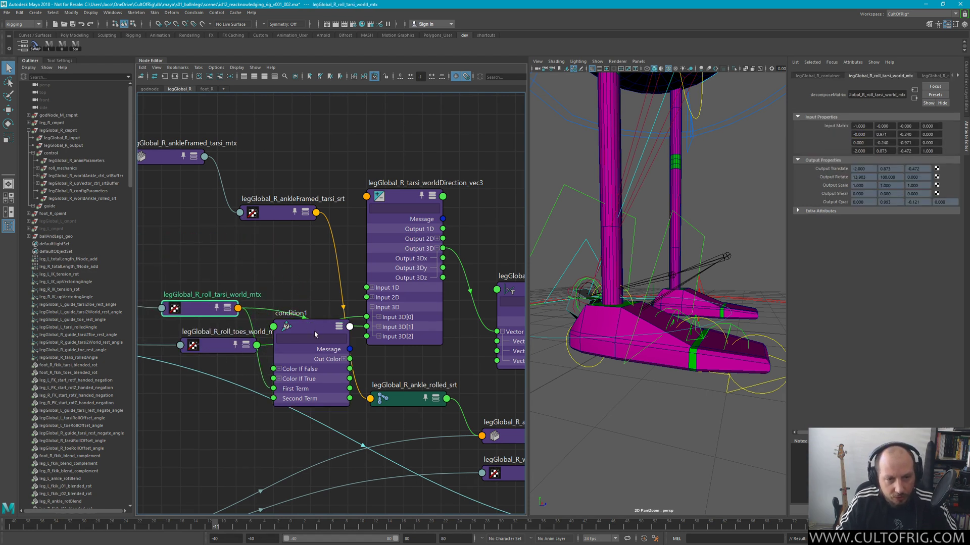
drag(343, 346, 456, 105)
alt+middle_drag(455, 105, 276, 211)
click(255, 303)
key(1)
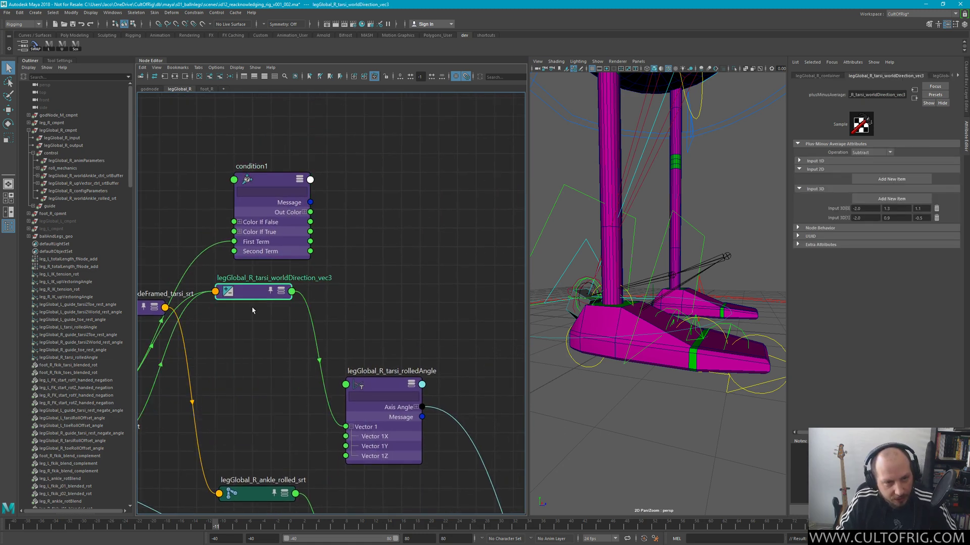
drag(255, 303, 267, 426)
drag(274, 177, 270, 292)
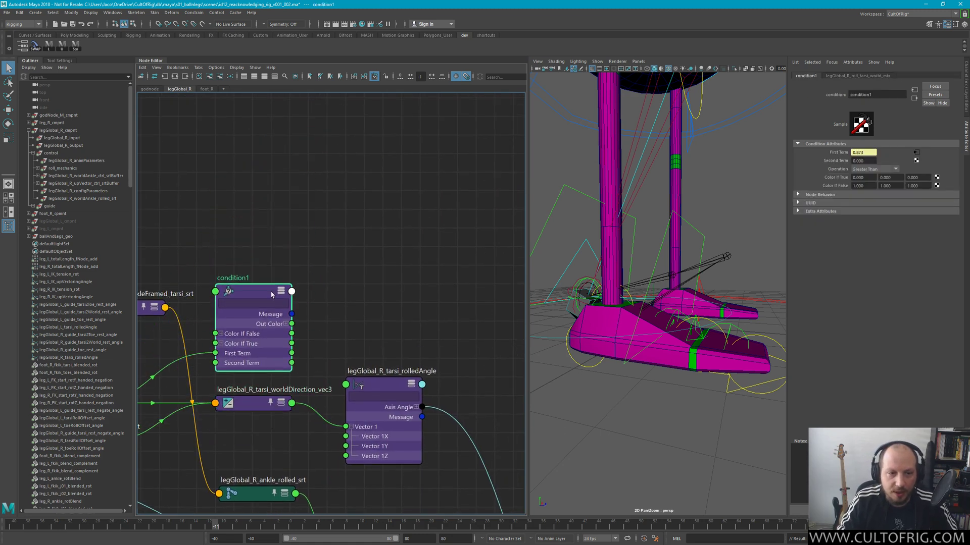
View the right foot from the side and scrub from about frame -37 through -13 to about frame 9 to examine the roll
alt+middle_drag(287, 232, 245, 176)
alt+drag(620, 259, 701, 267)
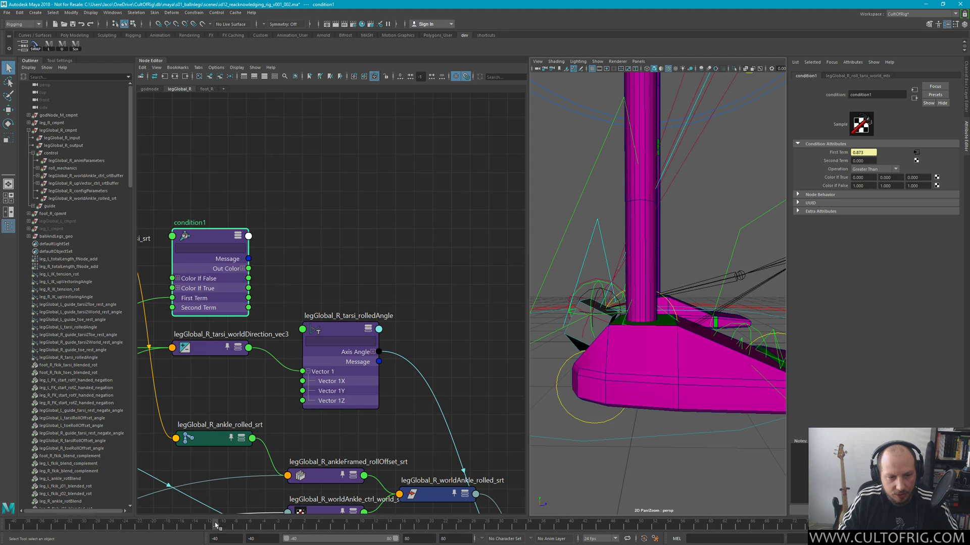
click(39, 529)
drag(40, 529, 202, 508)
click(714, 264)
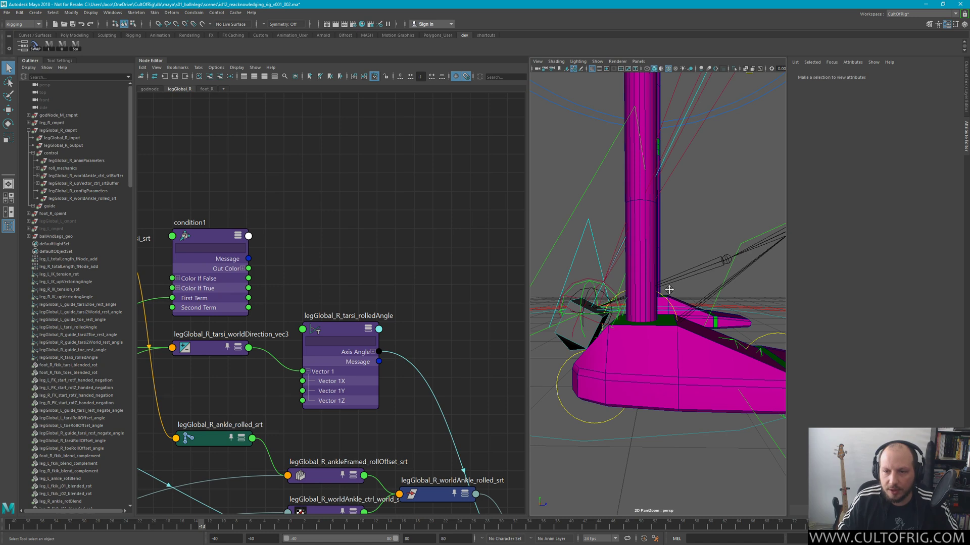
alt+drag(616, 309, 676, 232)
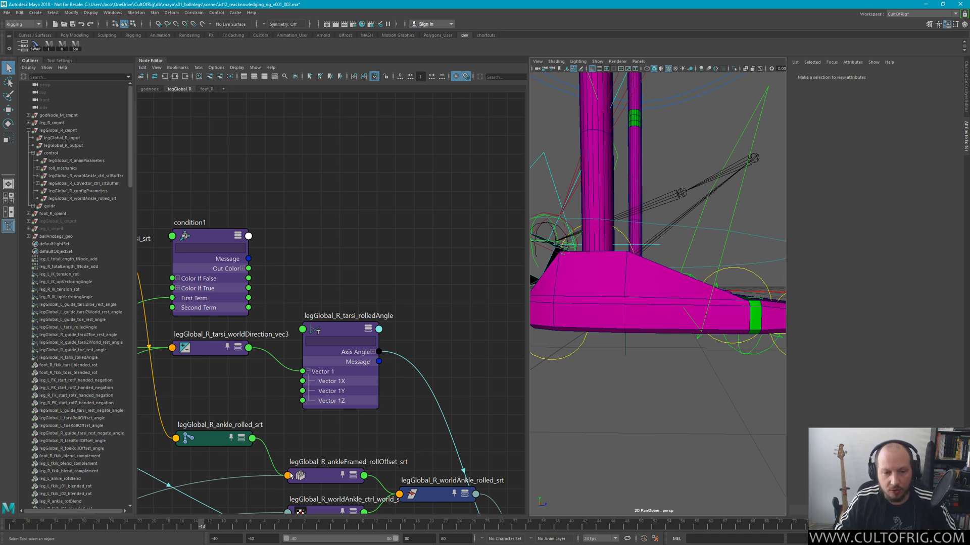
drag(213, 526, 354, 508)
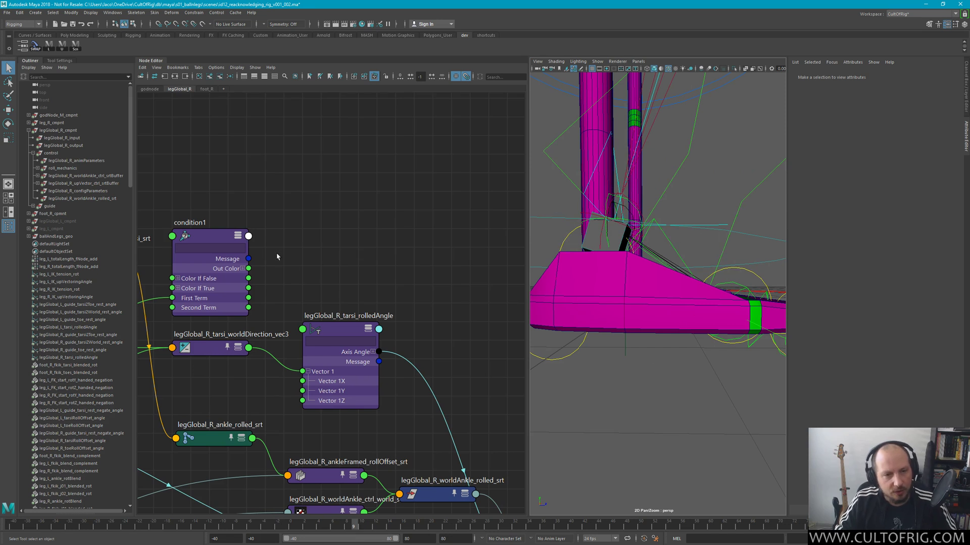
Show the connected attributes of legGlobal_R_tarsi_worldDirection_vec3 and examine the Vector 1 and Vector 2 values of legGlobal_R_tarsi_rolledAngle
alt+middle_drag(186, 199, 319, 159)
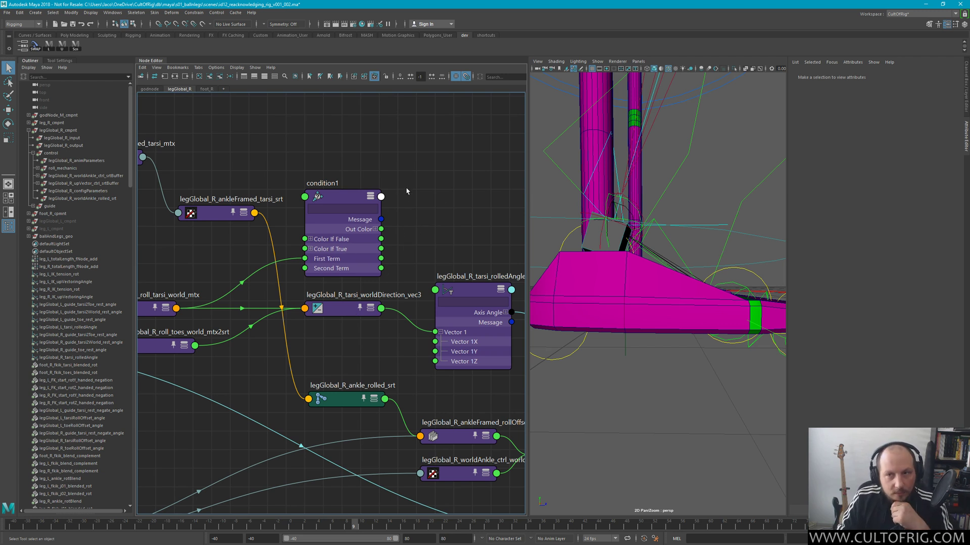
drag(336, 159, 411, 207)
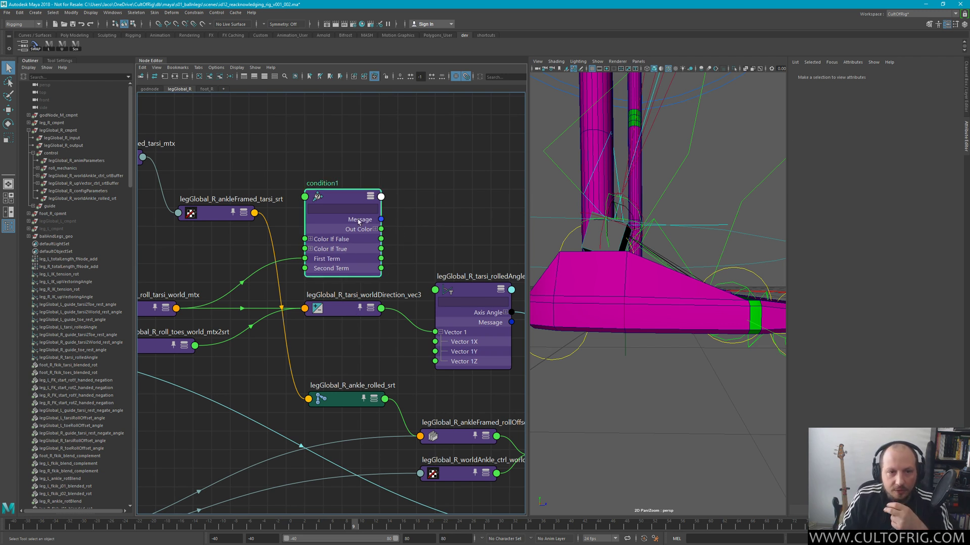
click(357, 313)
key(2)
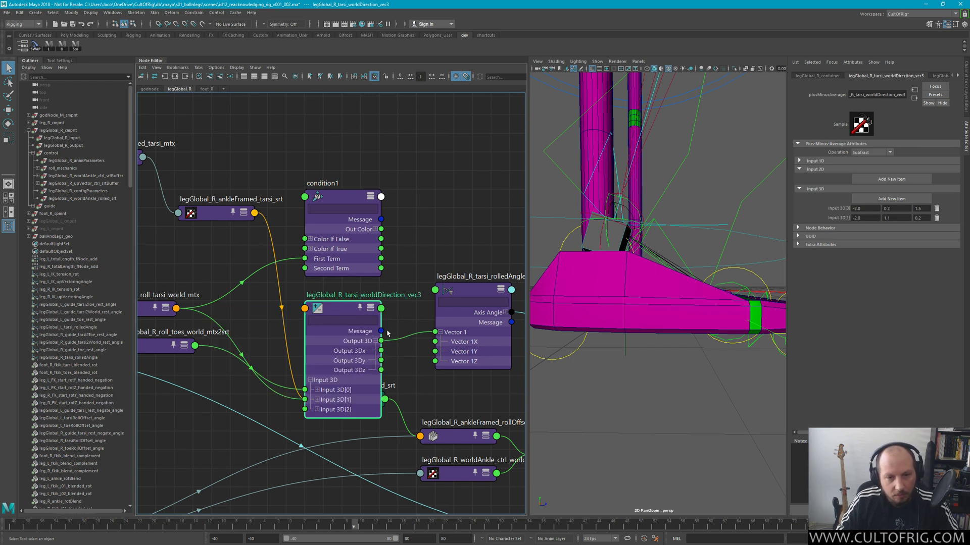
alt+middle_drag(402, 261, 239, 249)
click(323, 276)
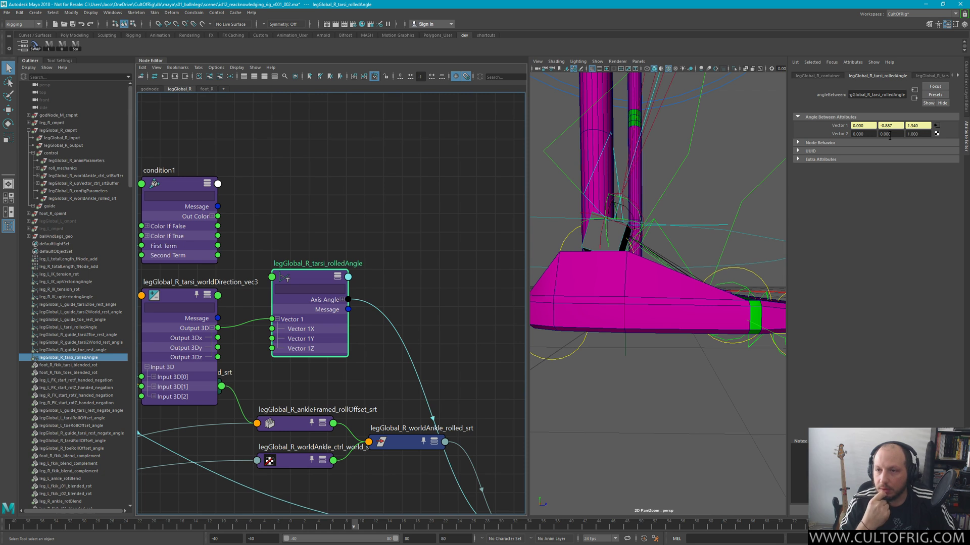
alt+middle_drag(219, 185, 336, 159)
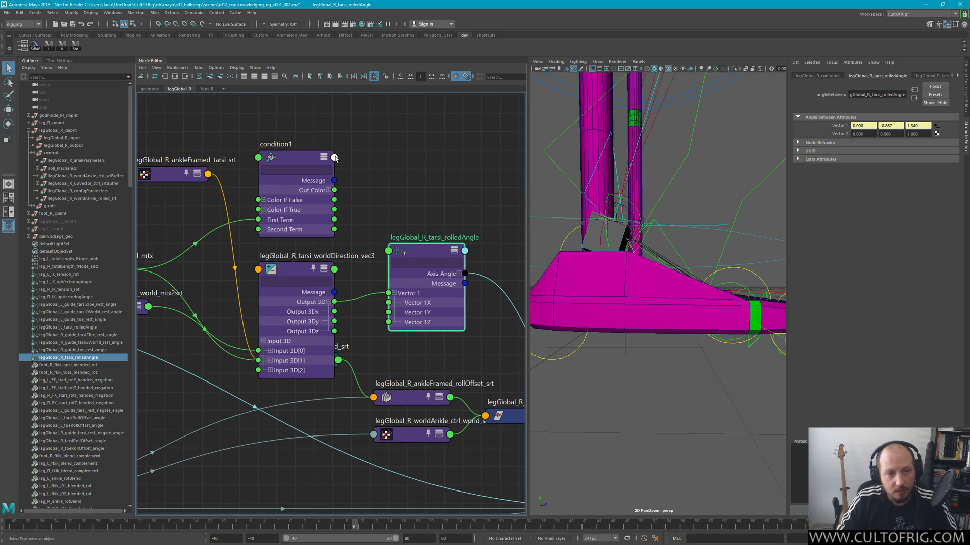
Set the third component of condition1's Color If True to 1
click(304, 182)
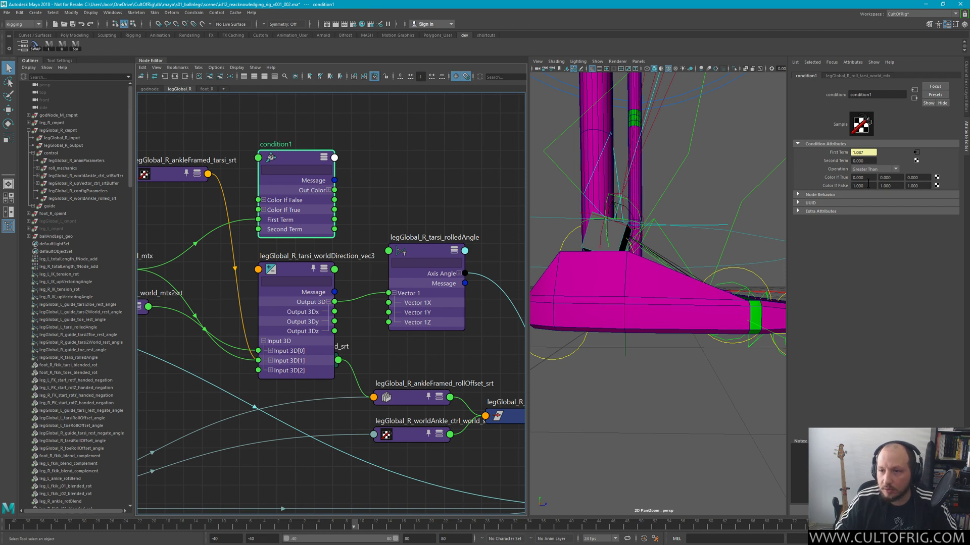
click(917, 177)
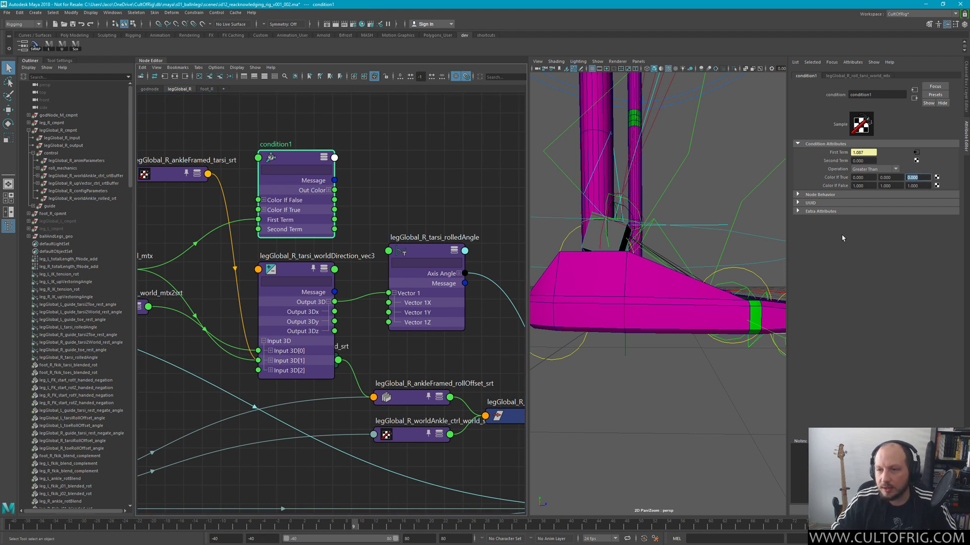
text(1)
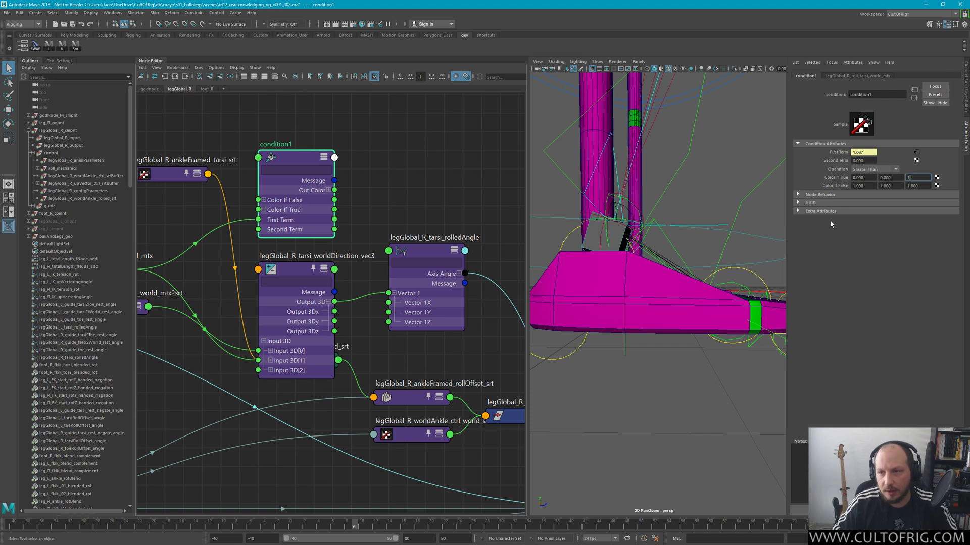
key(Tab)
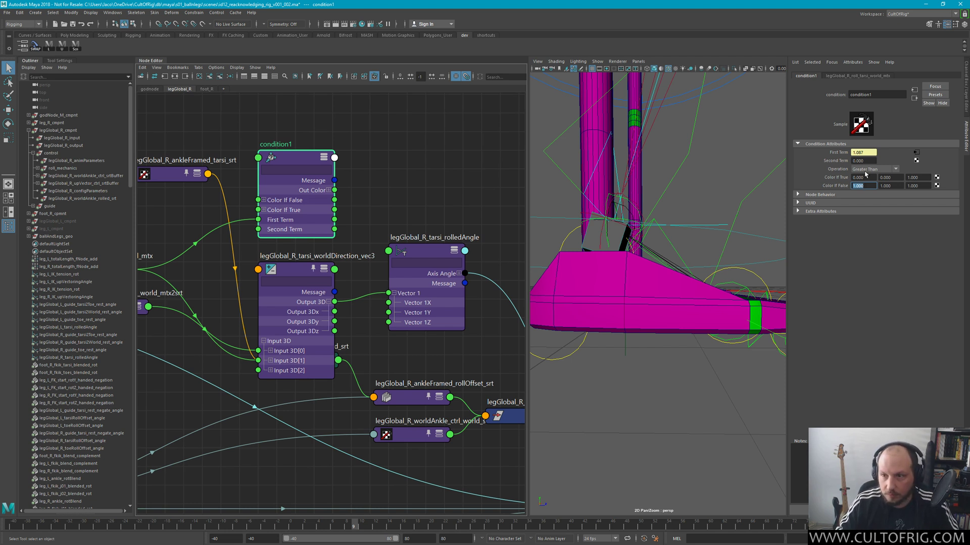
Set condition1's Color If False to 0, 0, -1
text(0)
key(Tab)
key(Tab)
text(-1)
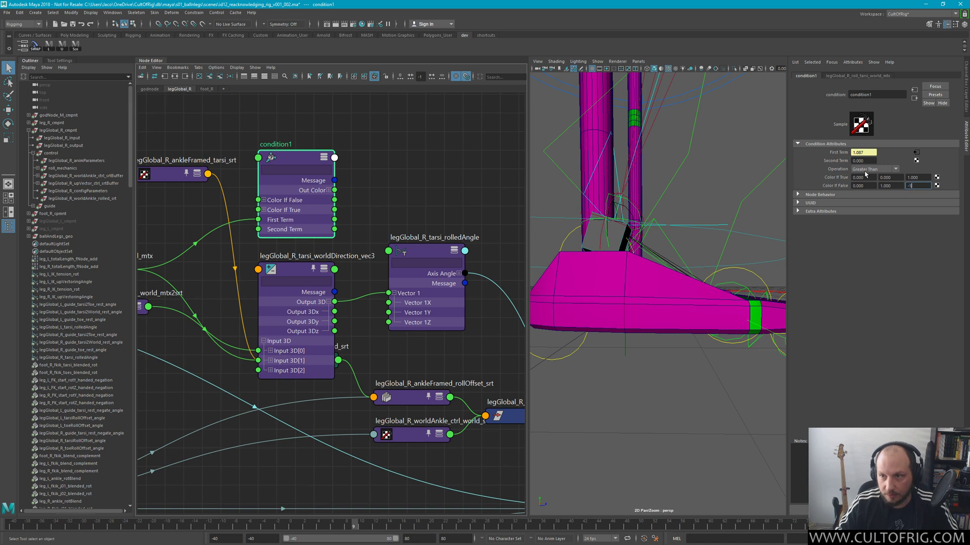
key(Return)
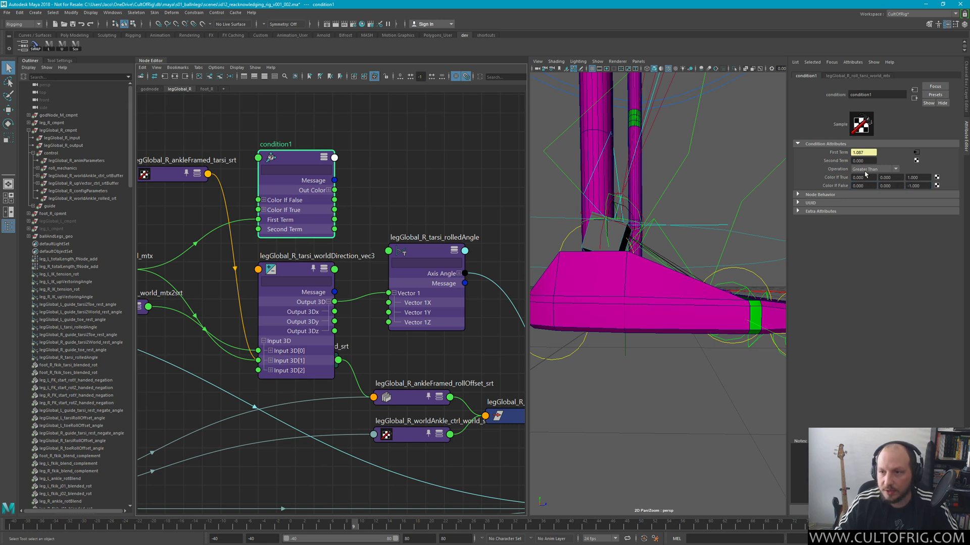
Expand condition1's Out Color into its R, G and B components and raise the node clear of the world direction node
alt+middle_drag(375, 182, 314, 179)
alt+right_drag(384, 139, 328, 171)
alt+middle_drag(381, 164, 429, 207)
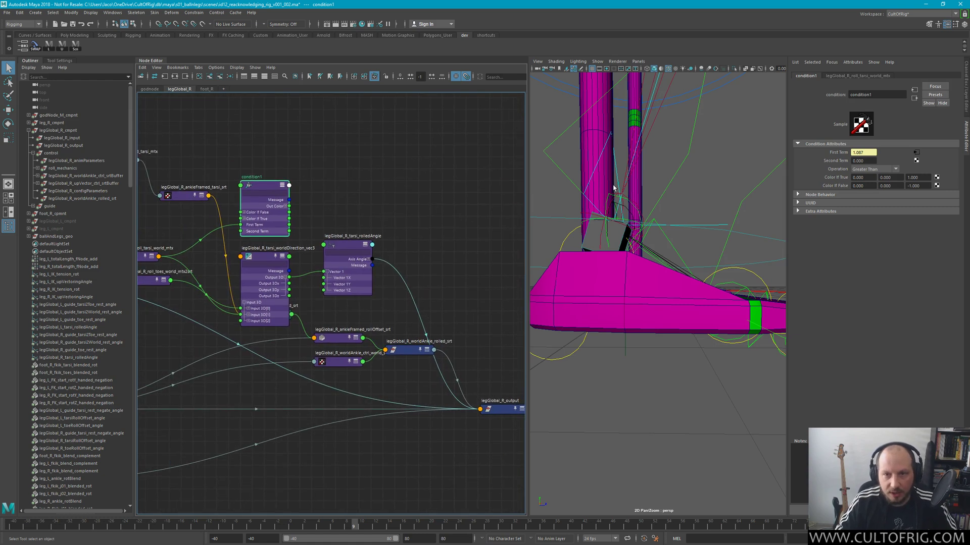
scroll(329, 164, up, 3)
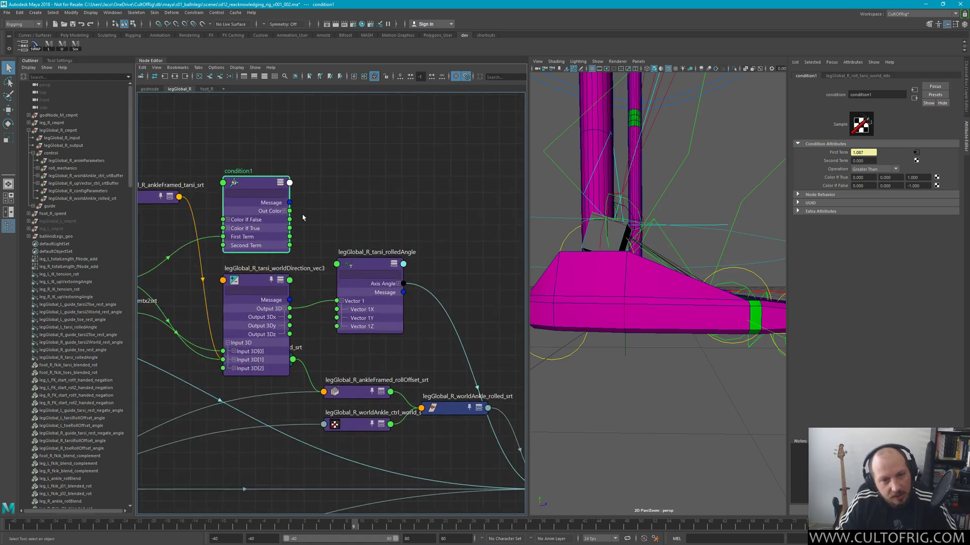
click(284, 211)
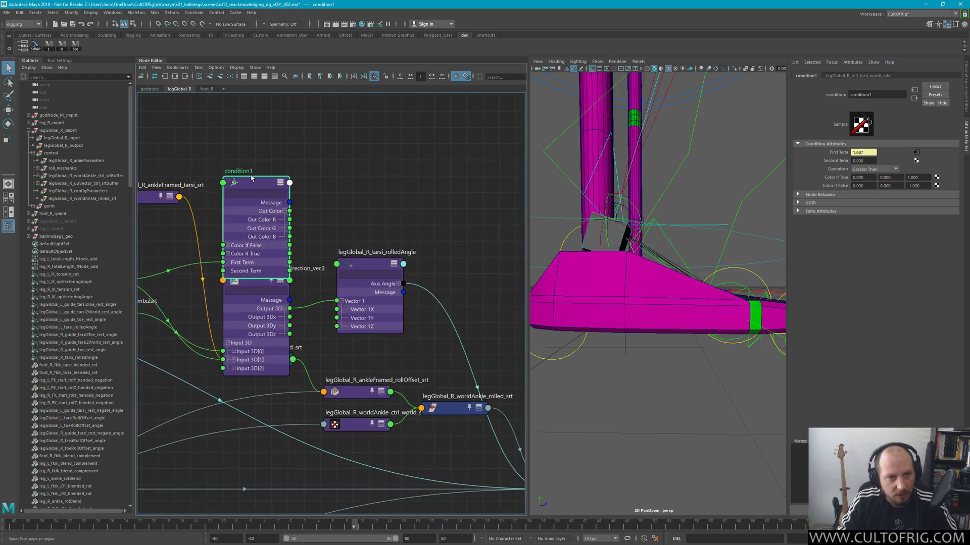
drag(254, 179, 257, 147)
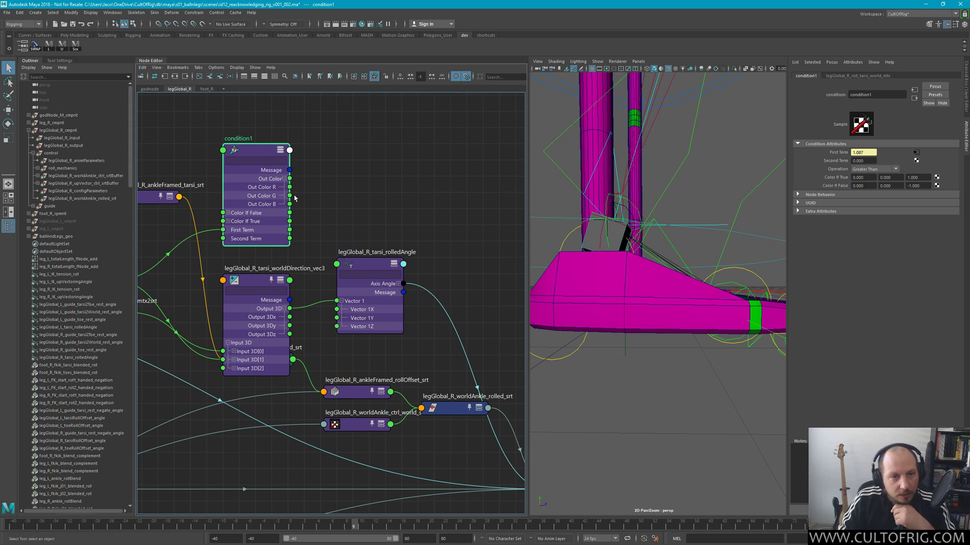
Show all attributes of legGlobal_R_tarsi_rolledAngle and connect condition1's Out Color to its Vector 2
drag(289, 178, 386, 226)
click(375, 267)
drag(379, 271, 379, 238)
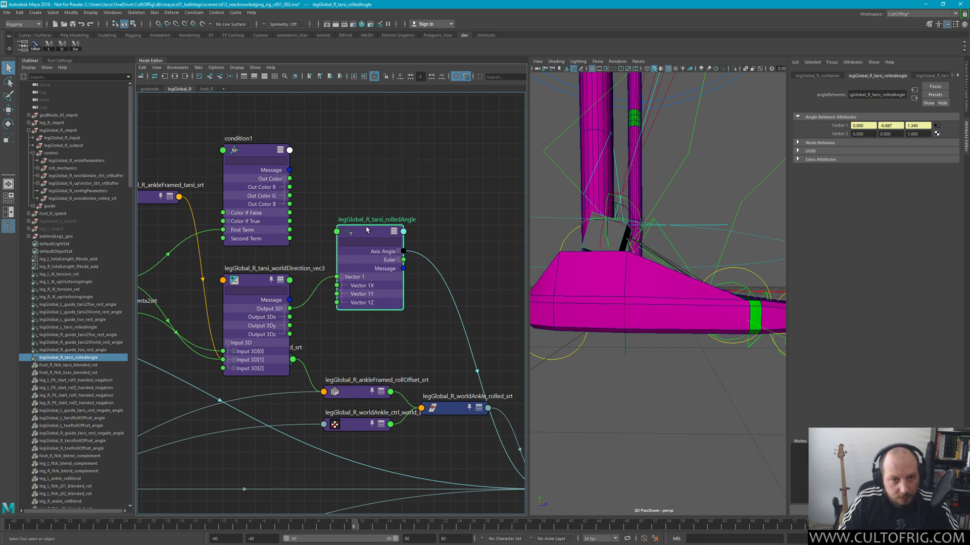
right_click(368, 231)
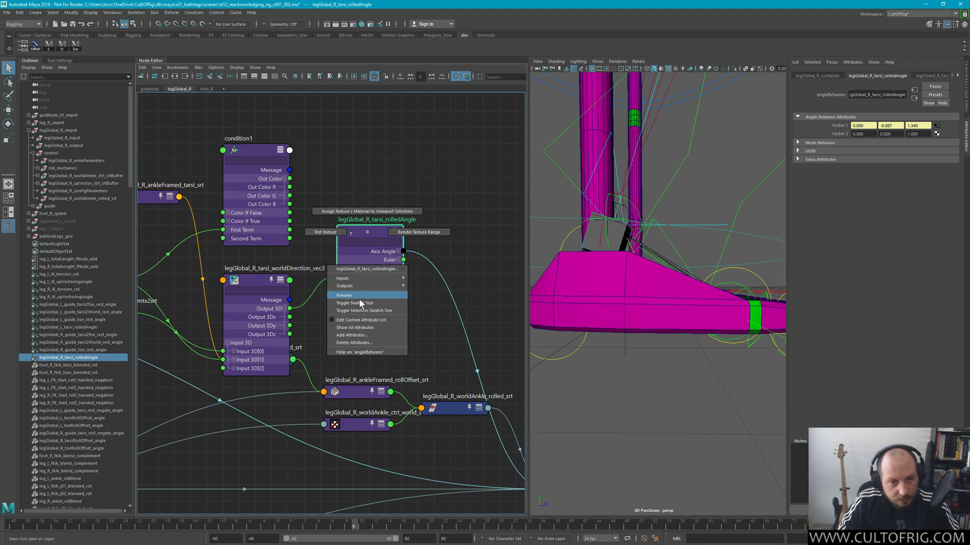
click(359, 327)
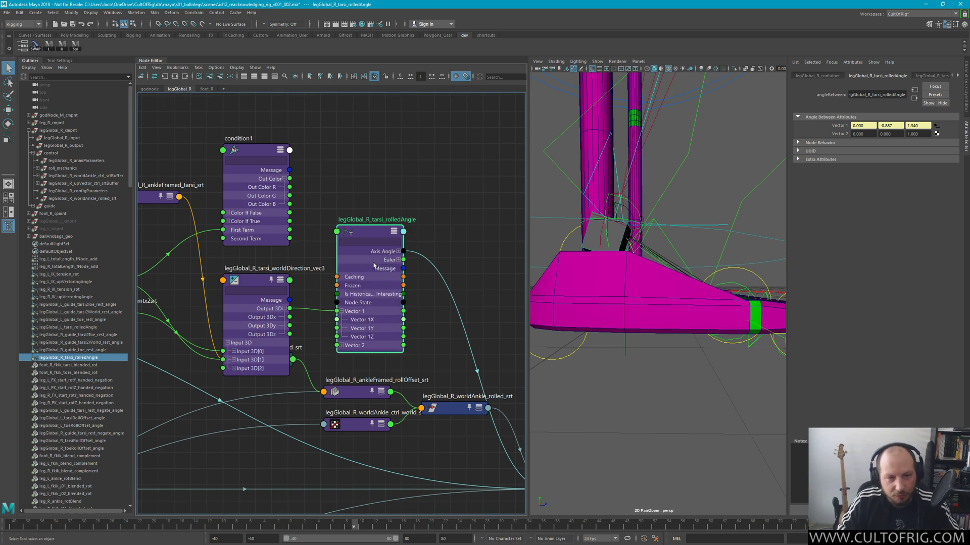
drag(289, 179, 337, 346)
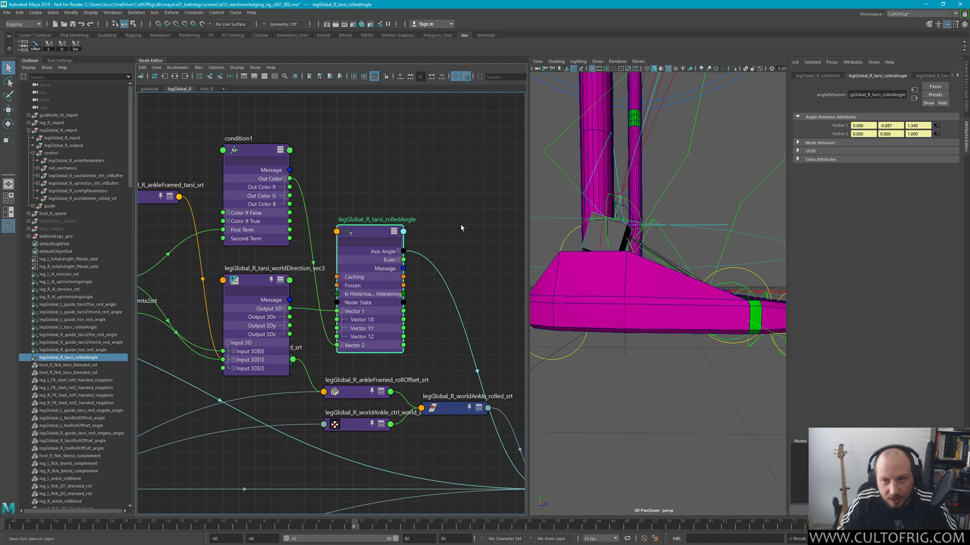
View both feet in perspective and scrub from about frame 9 to frame 0 to examine the roll
alt+right_drag(644, 246, 589, 191)
alt+drag(589, 191, 638, 237)
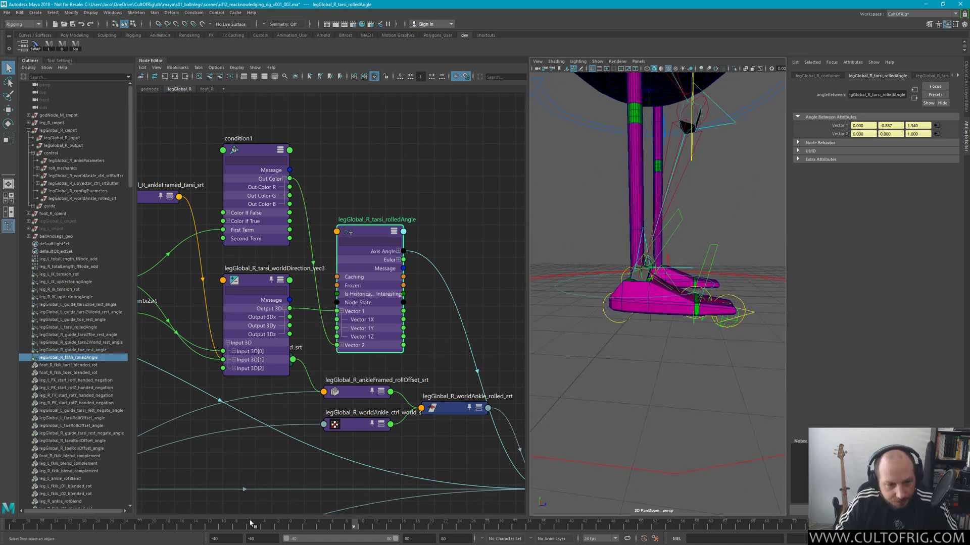
drag(341, 526, 290, 526)
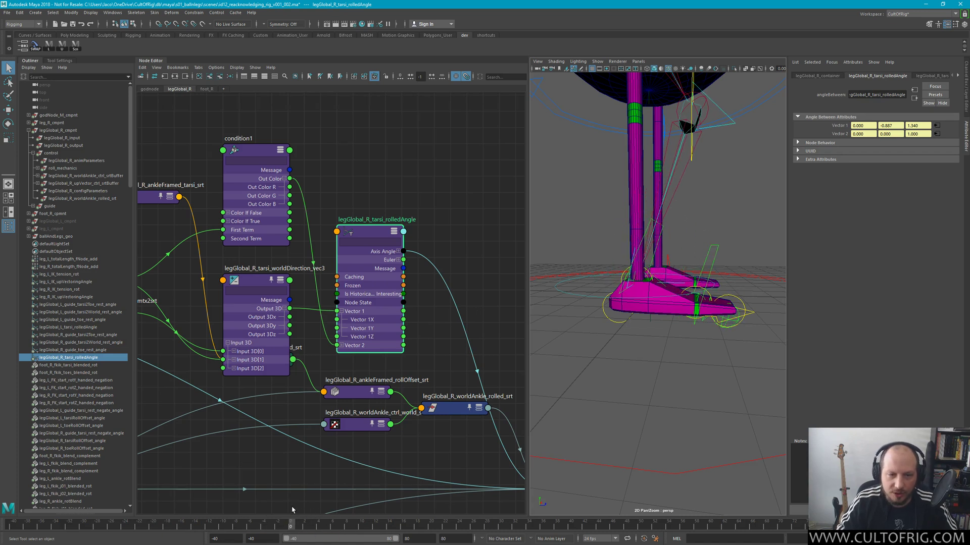
Add an animBlendNodeAdditiveDA node beside legGlobal_R_tarsi_rolledAngle and expand its attributes
alt+middle_drag(435, 304, 416, 277)
click(434, 168)
key(Tab)
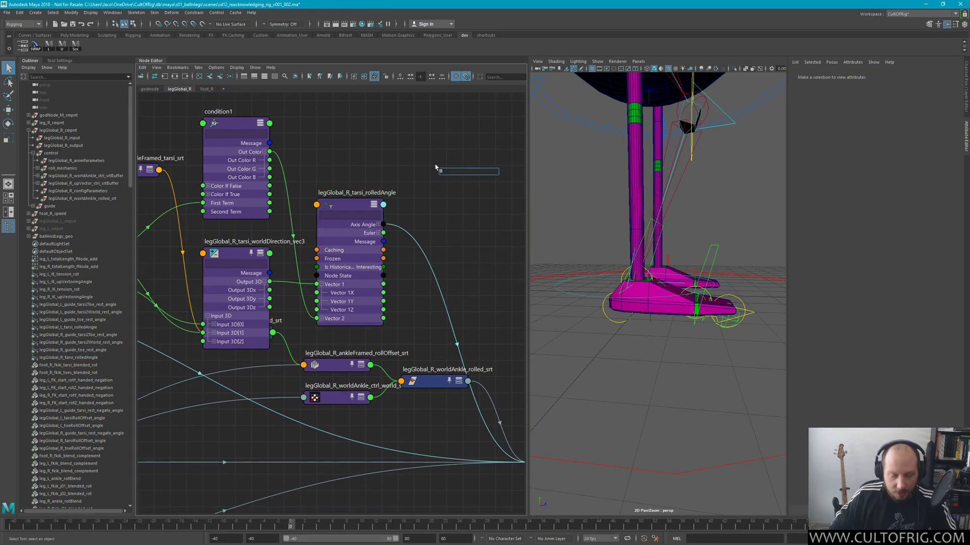
text(blend)
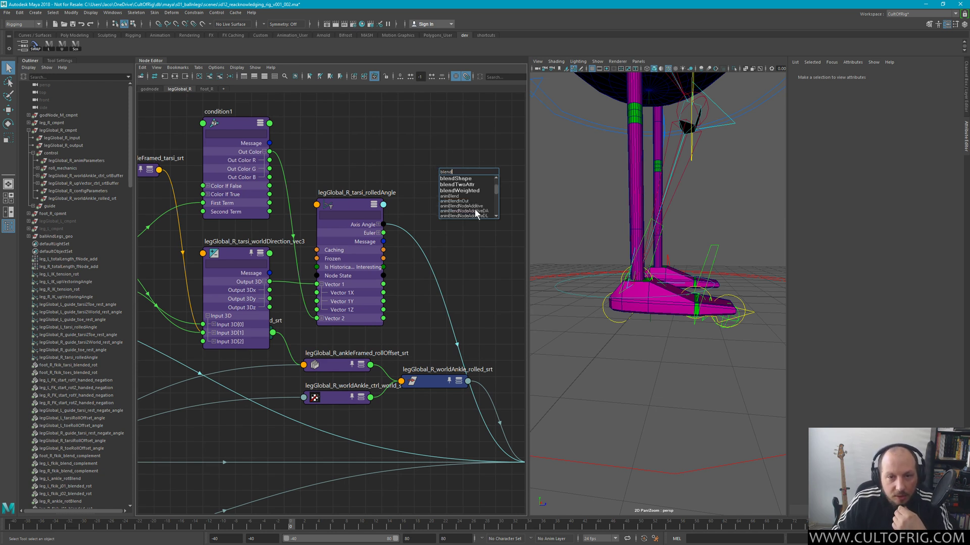
click(476, 211)
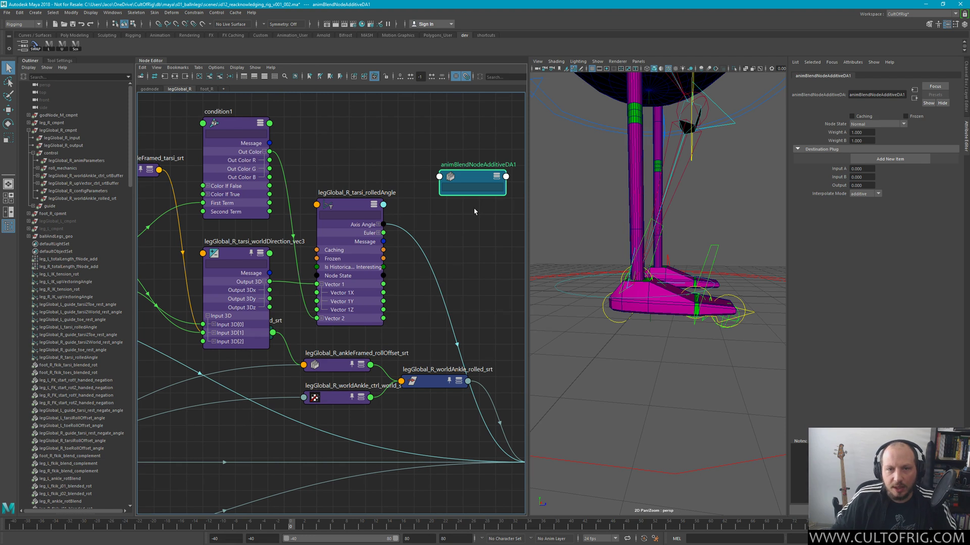
drag(471, 177, 463, 173)
key(3)
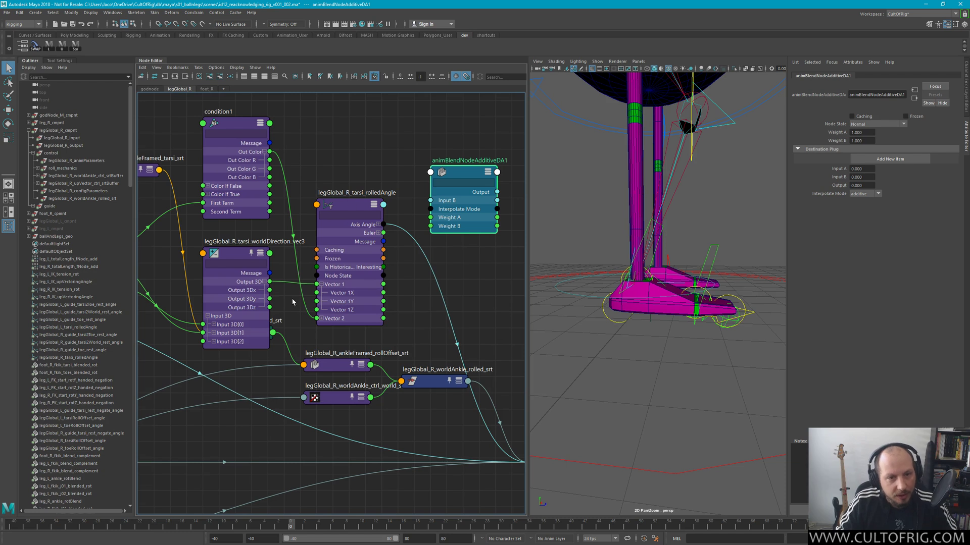
Delete the connection from condition1's Out Color to Vector 2 and shift legGlobal_R_tarsi_rolledAngle closer to the world direction node
click(298, 268)
key(Delete)
click(352, 193)
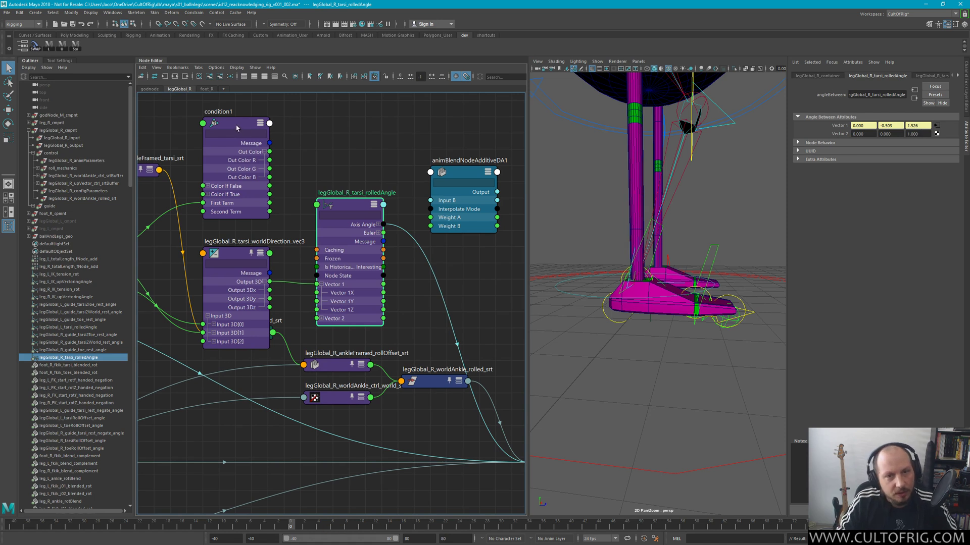
alt+middle_drag(375, 140, 408, 178)
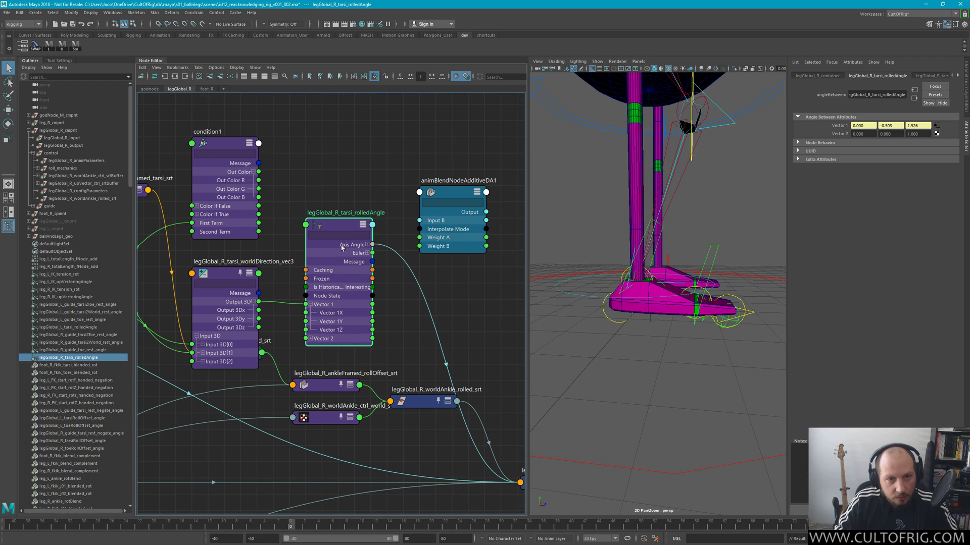
mouse_move(334, 240)
mouse_down()
mouse_move(334, 223)
mouse_move(339, 230)
mouse_up()
Connect condition1's Out Color B to Weight A of animBlendNodeAdditiveDA1
click(437, 199)
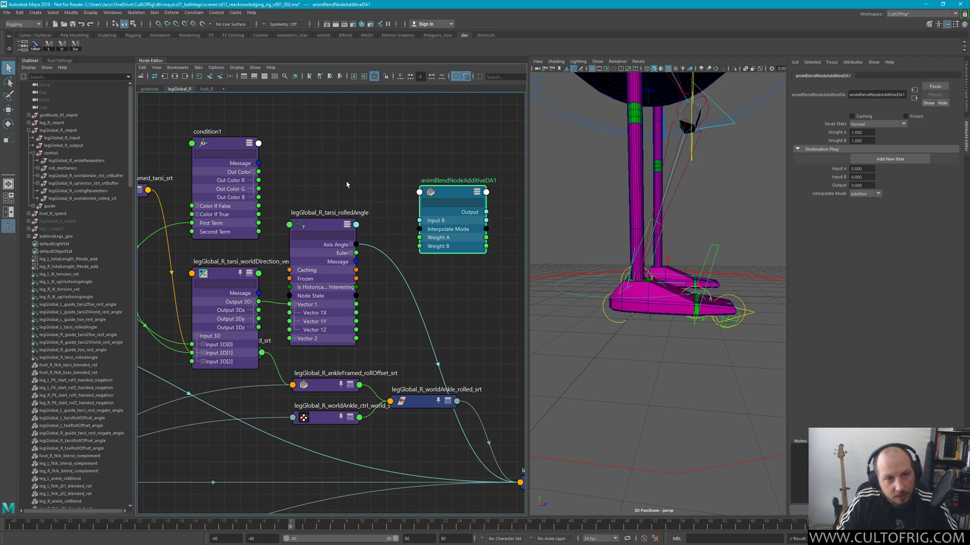
click(245, 167)
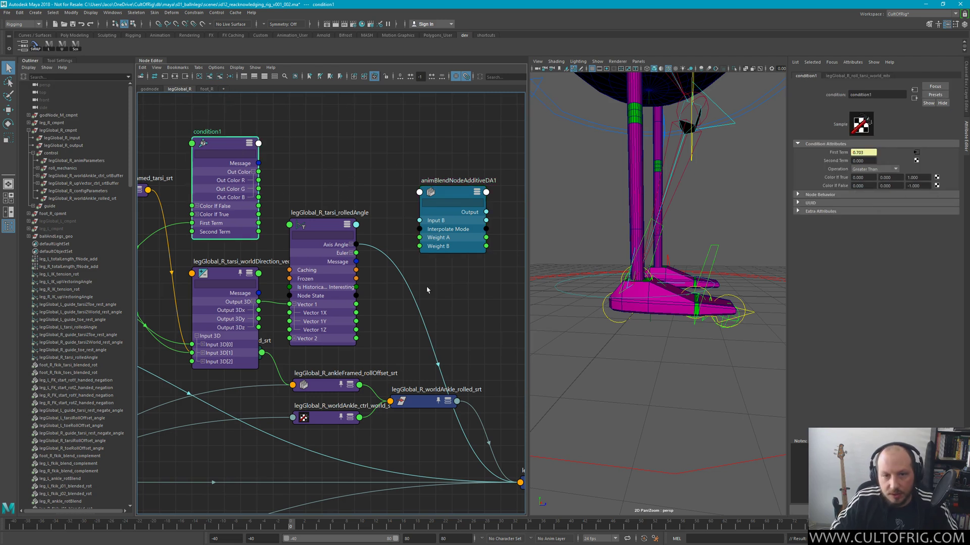
drag(258, 197, 437, 237)
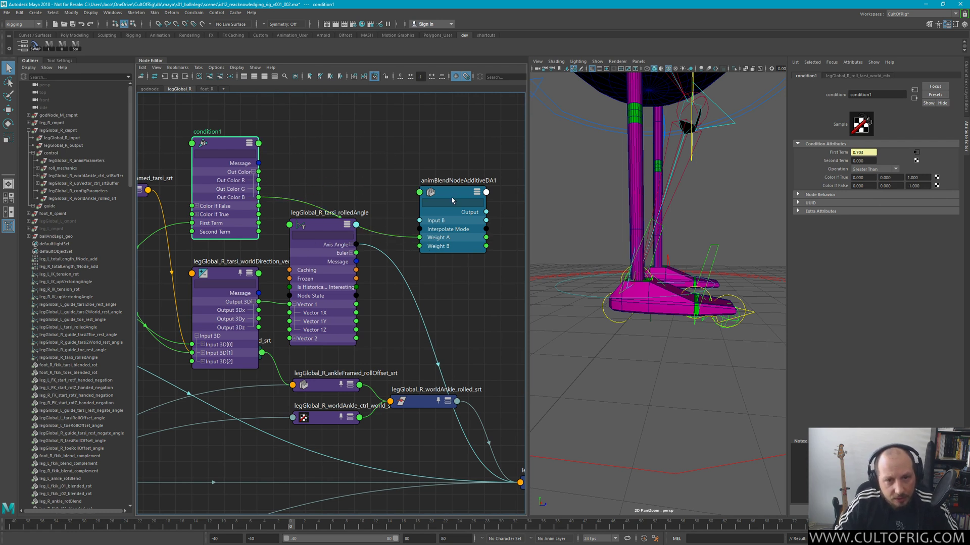
Connect the Angle component of legGlobal_R_tarsi_rolledAngle to Input A of animBlendNodeAdditiveDA1, and collapse the rolled angle node
drag(450, 192, 450, 178)
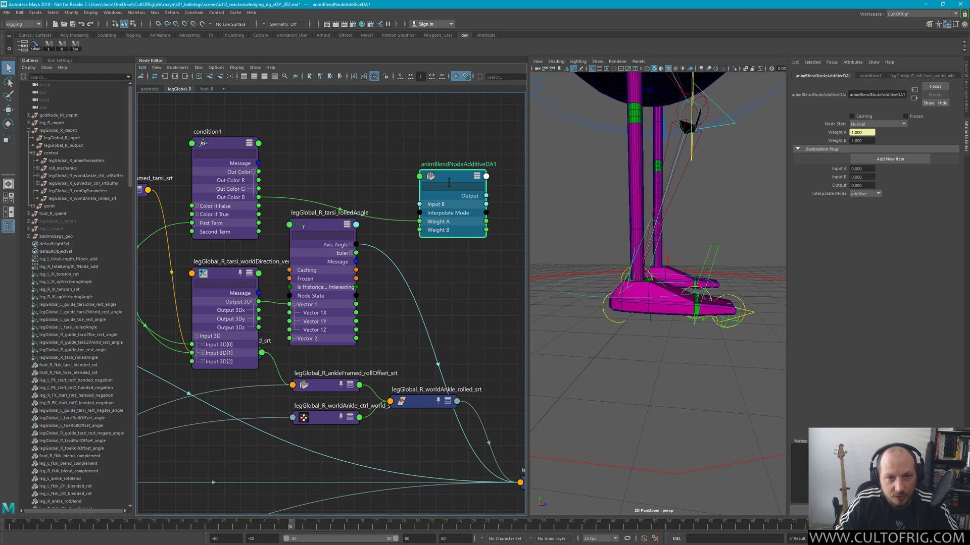
right_click(450, 177)
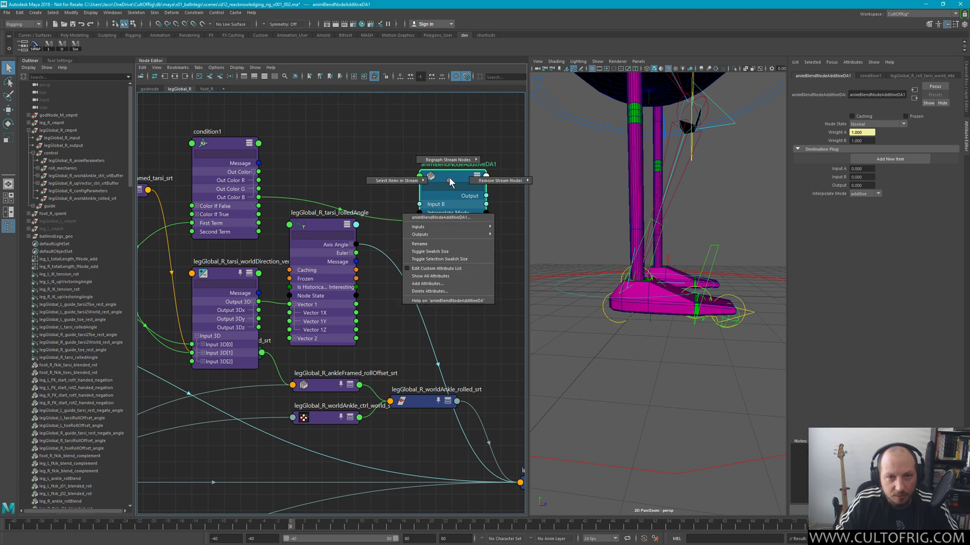
click(431, 276)
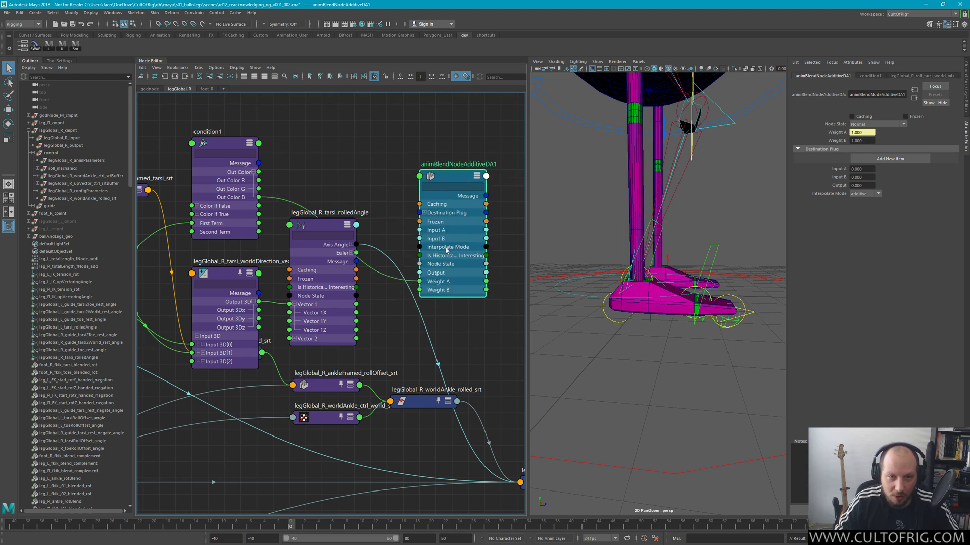
click(351, 245)
drag(356, 261, 420, 230)
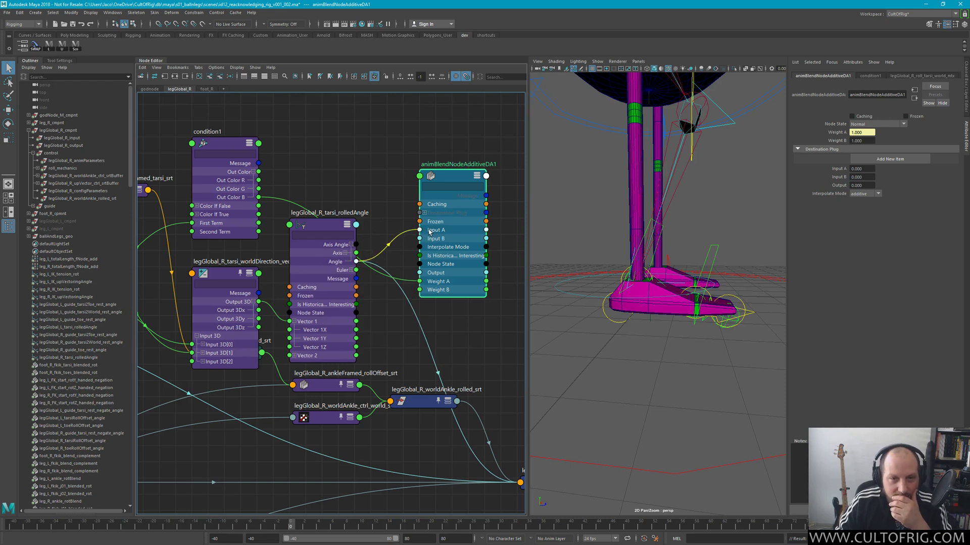
drag(430, 232, 429, 232)
key(Left)
key(1)
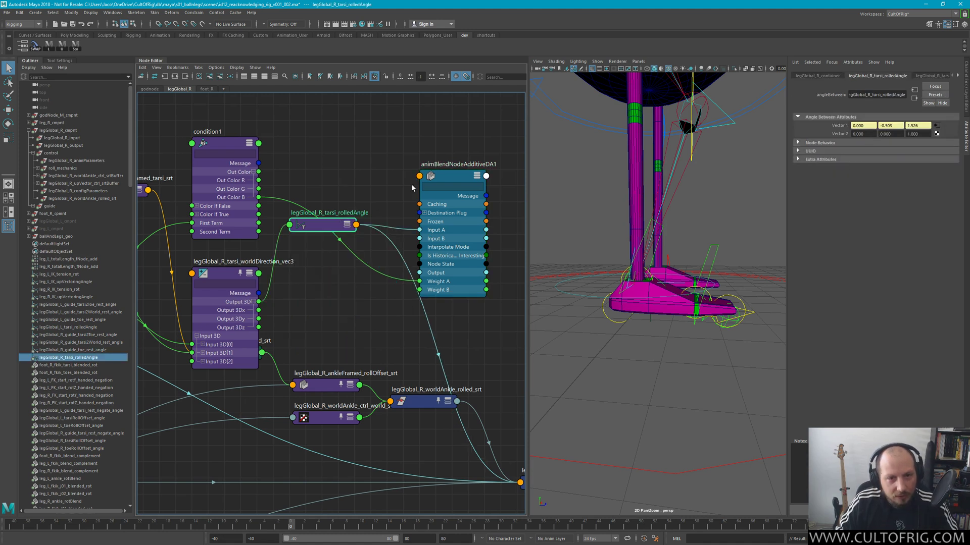
Show the connected attributes of legGlobal_R_output and connect animBlendNodeAdditiveDA1's Output to its Tarsi Angle
alt+middle_drag(520, 226, 392, 190)
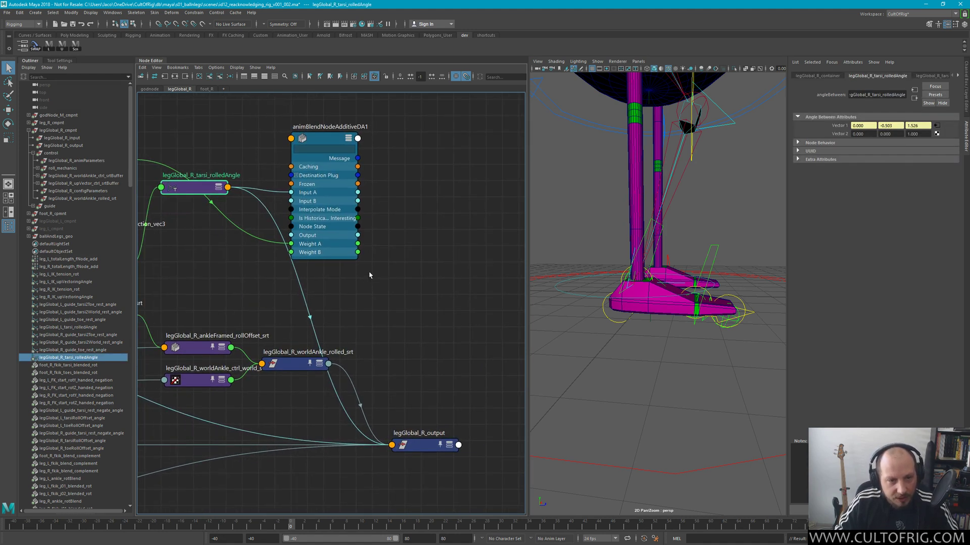
alt+middle_drag(369, 275, 428, 294)
click(460, 430)
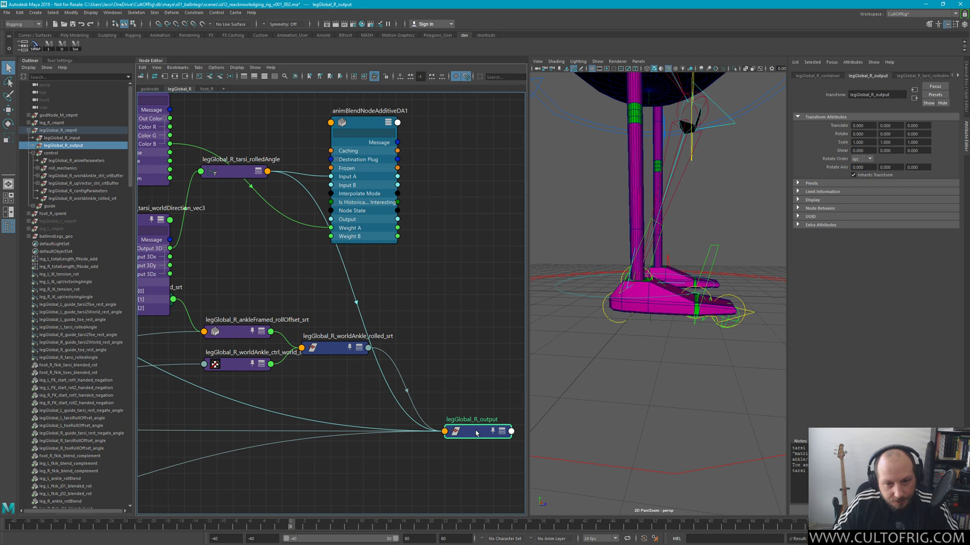
key(2)
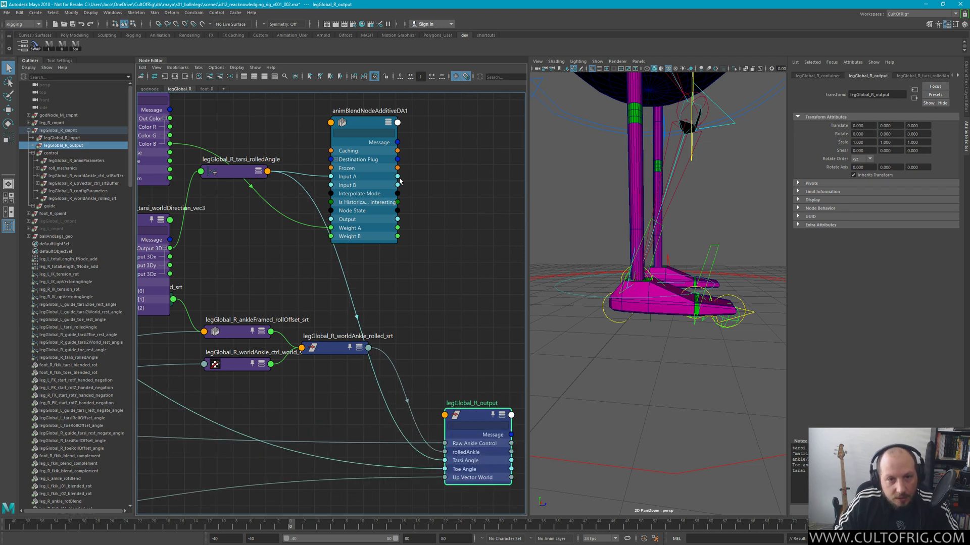
mouse_move(359, 127)
mouse_down()
mouse_move(354, 120)
mouse_move(370, 137)
mouse_up()
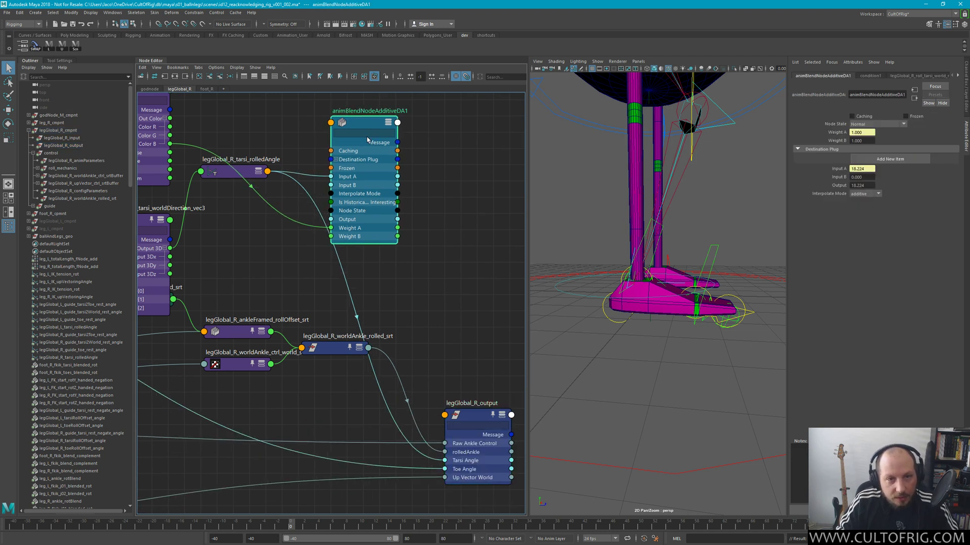
drag(397, 220, 447, 462)
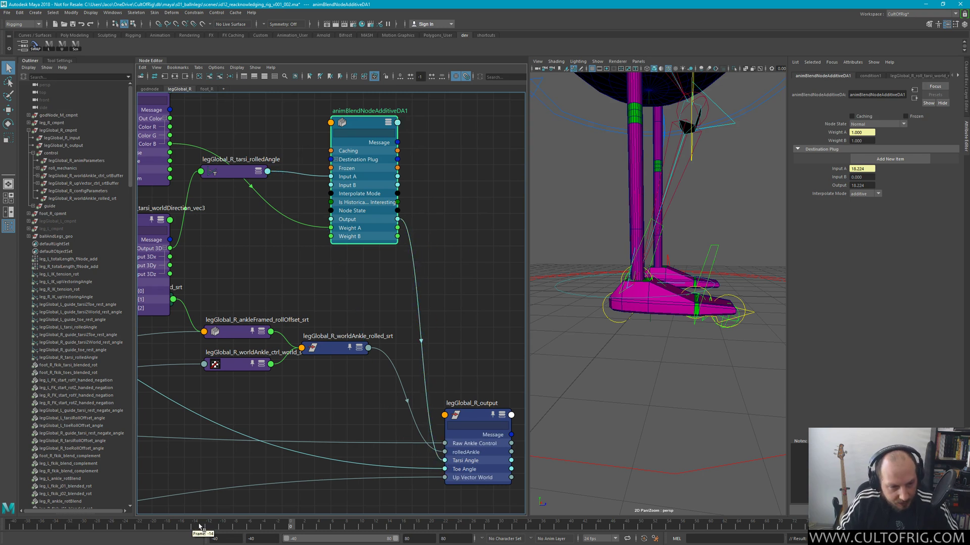
Scrub to frame 7 and place legGlobal_R_tarsi_rolledAngle beside legGlobal_R_tarsi_worldDirection_vec3
drag(303, 507, 341, 501)
alt+middle_drag(402, 95, 455, 145)
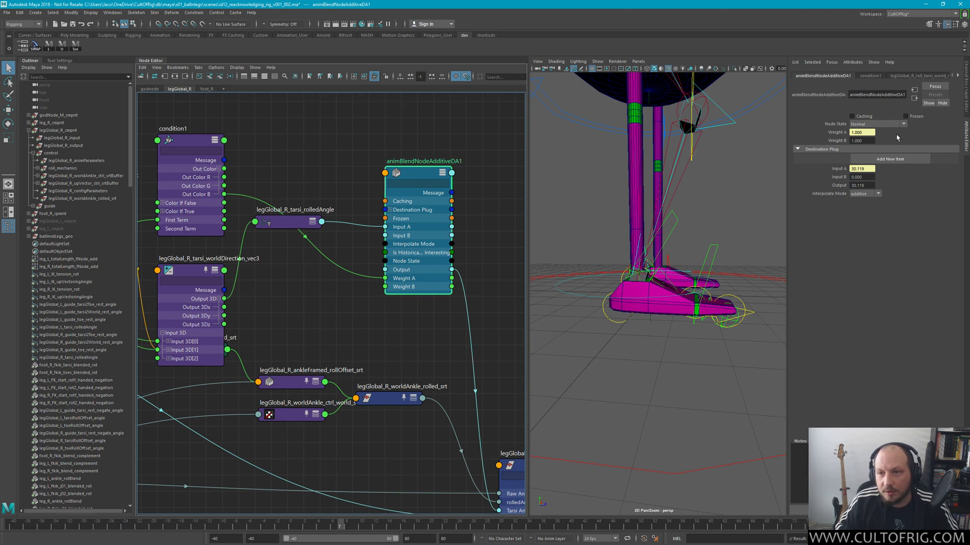
drag(308, 222, 298, 292)
Examine the values of condition1 and animBlendNodeAdditiveDA1 while scrubbing from frame 7 to about frame -25
click(222, 131)
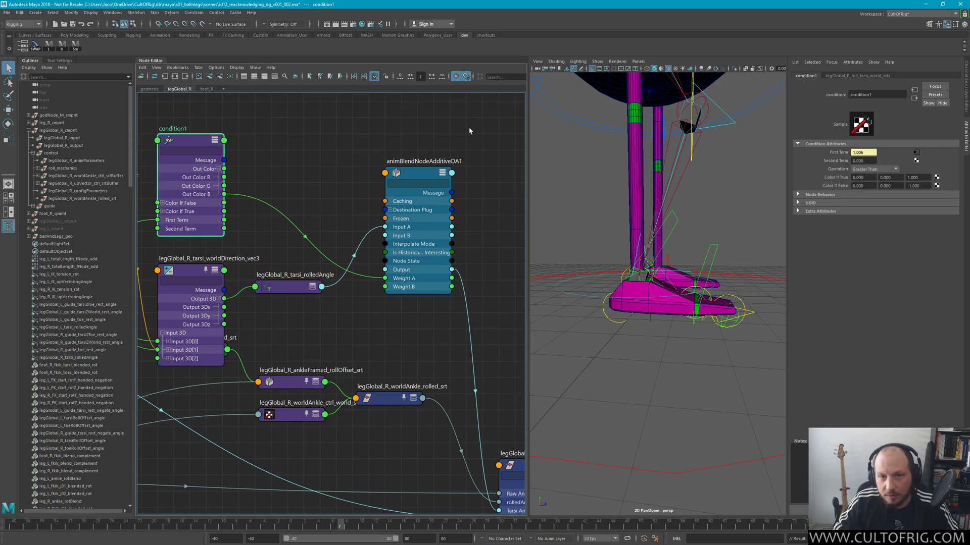
click(419, 203)
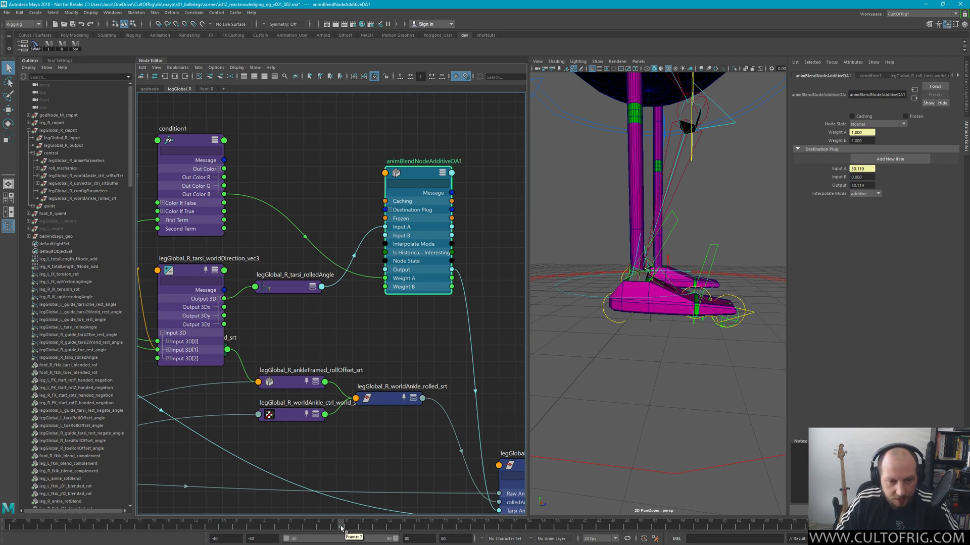
drag(353, 525, 112, 526)
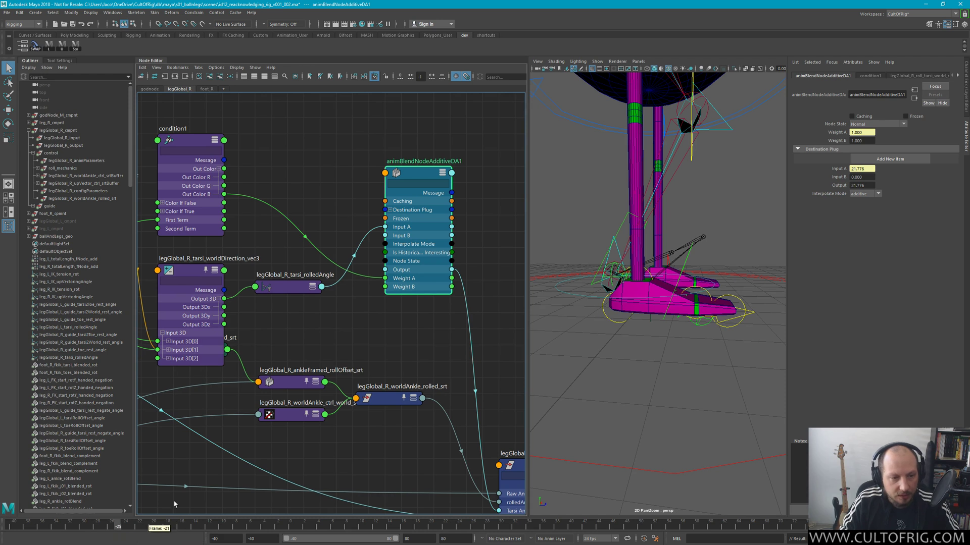
Examine the condition1 node's term values while scrubbing the foot roll animation back to about frame -26
middle_drag(300, 175, 422, 176)
click(323, 142)
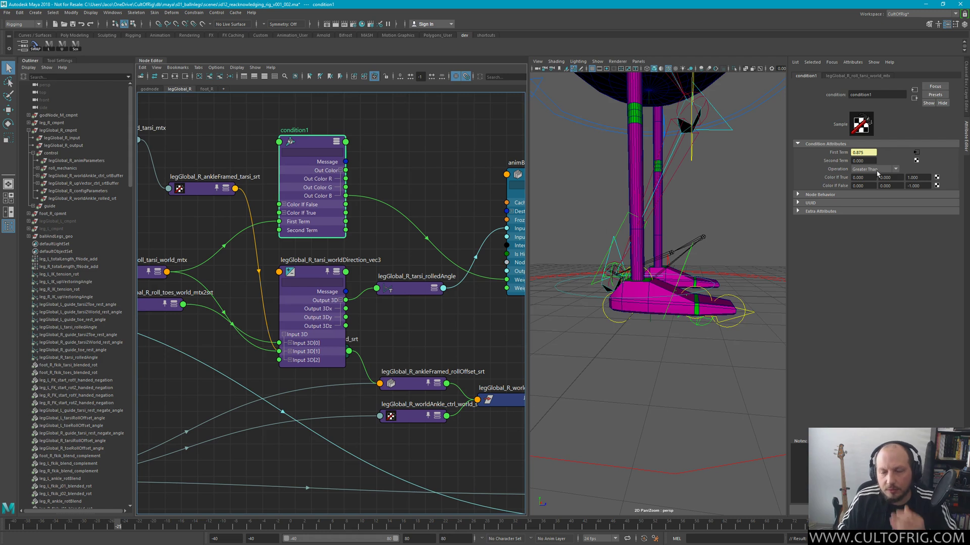
key(period)
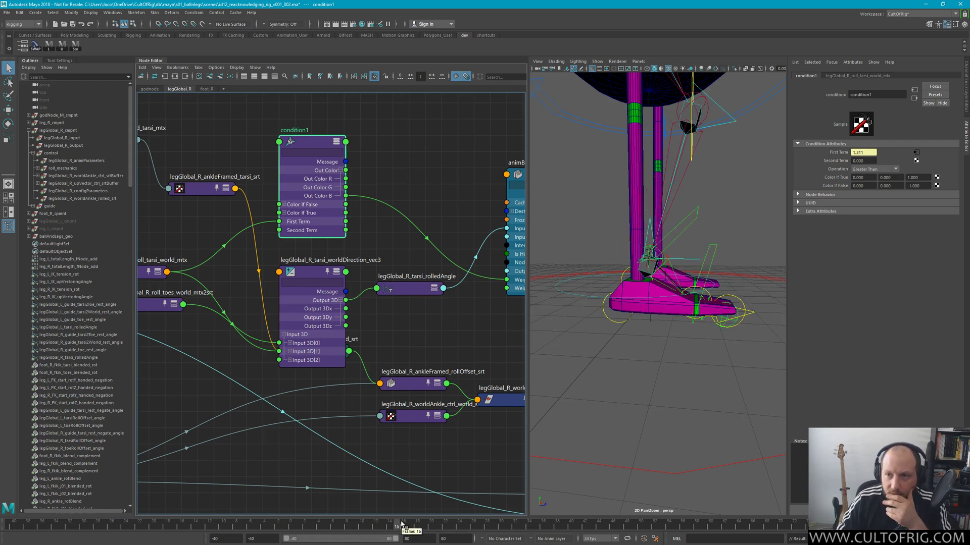
drag(404, 527, 108, 531)
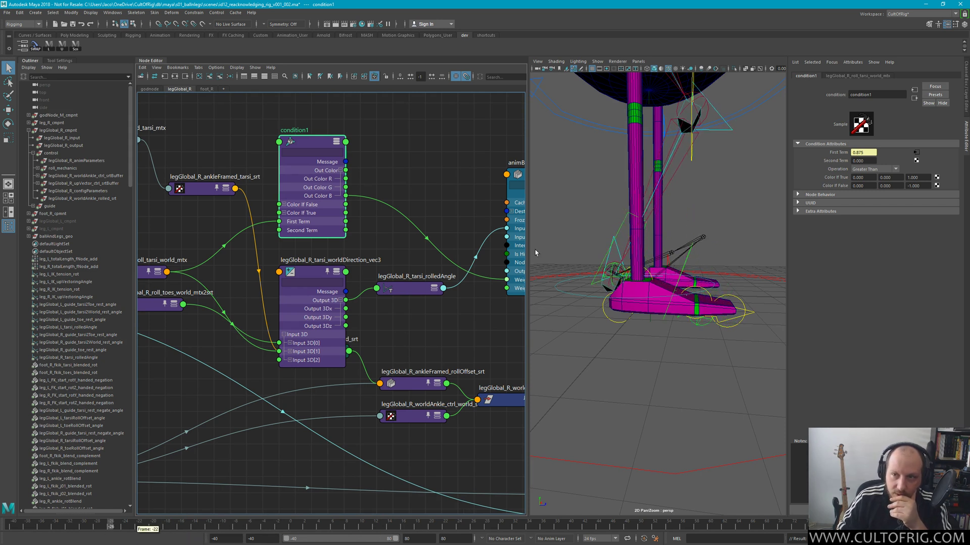
Place legGlobal_R_roll_toes_world_mtx2srt directly below legGlobal_R_roll_tarsi_world_mtx in the node graph
alt+middle_drag(354, 242, 463, 245)
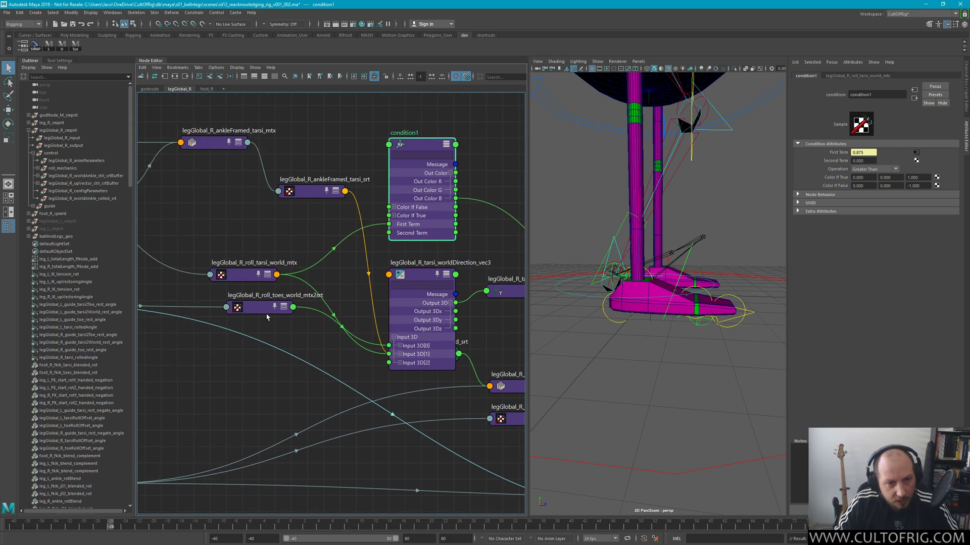
click(239, 326)
mouse_move(241, 323)
mouse_down()
mouse_move(255, 325)
mouse_move(258, 314)
mouse_up()
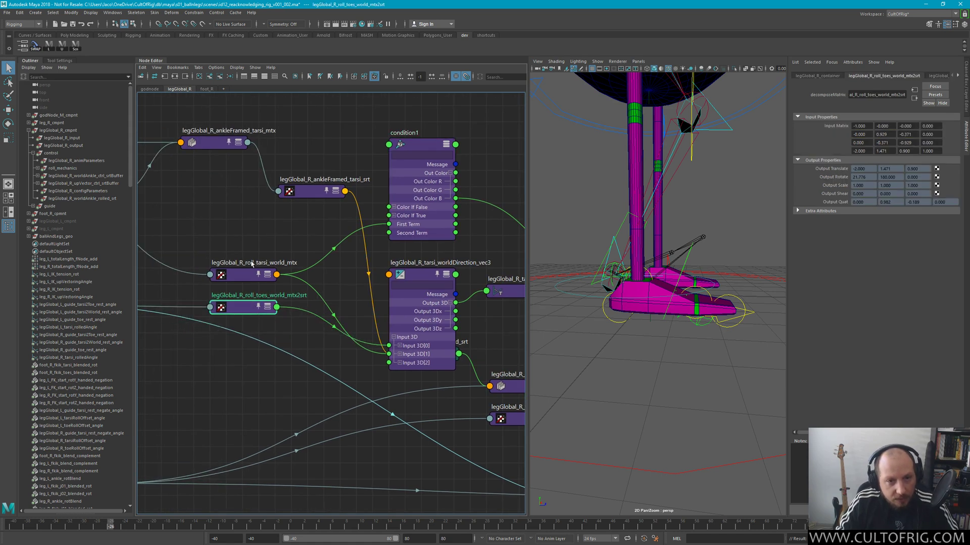
Examine legGlobal_R_roll_tarsi_world_mtx, legGlobal_R_roll_toes_world_mtx2srt and the legGlobal_R_roll_tarsi_srt joint with its connections, scrubbing to frame -13
alt+middle_drag(251, 264, 327, 269)
click(326, 275)
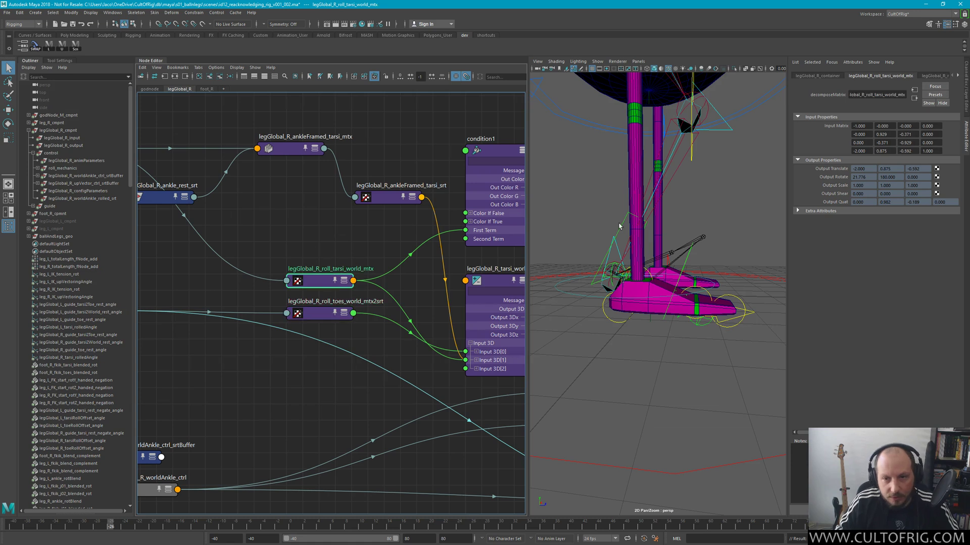
click(314, 316)
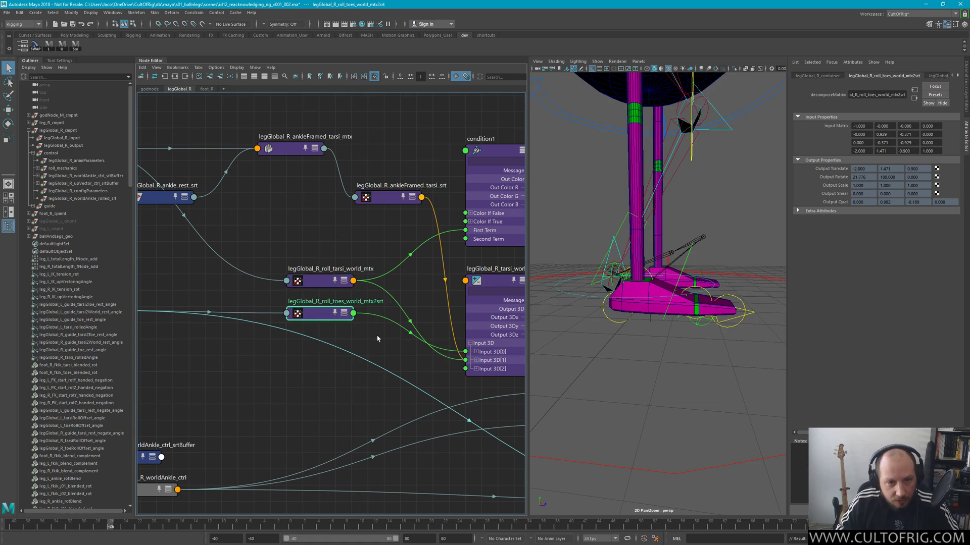
alt+middle_drag(101, 321, 339, 332)
click(338, 325)
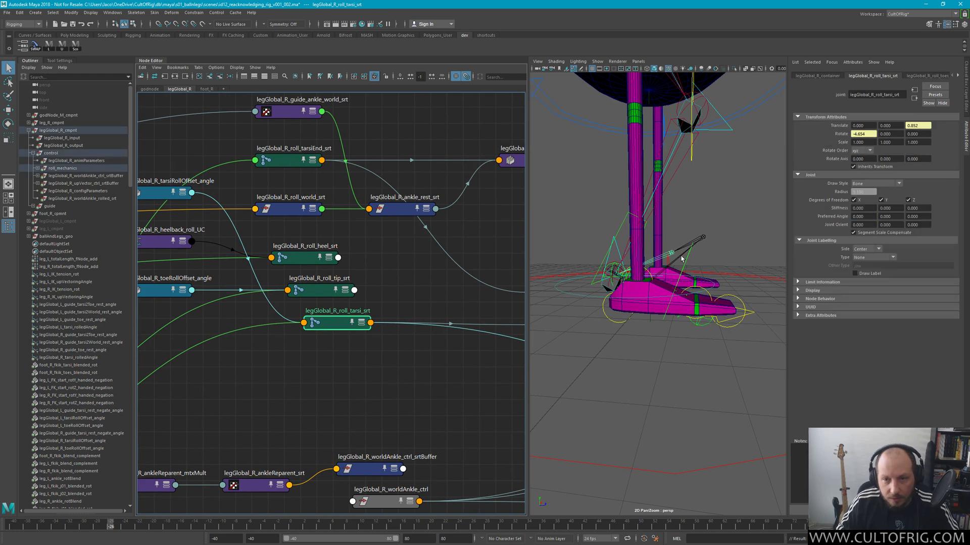
key(w)
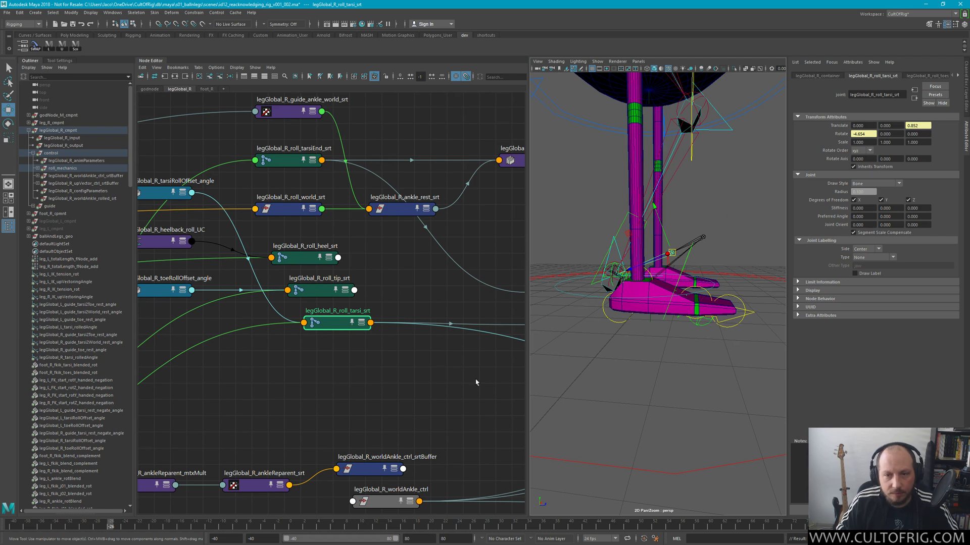
drag(151, 523, 202, 522)
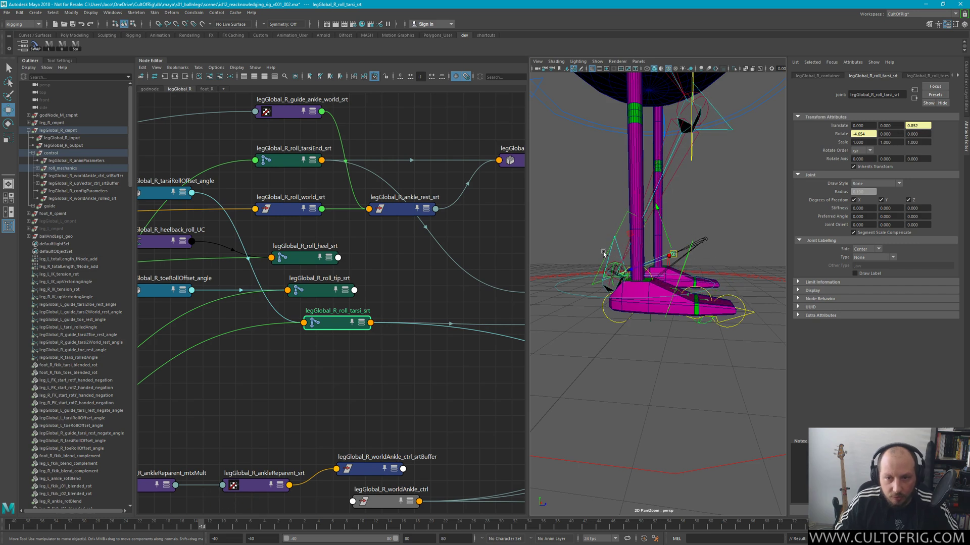
alt+drag(667, 281, 670, 256)
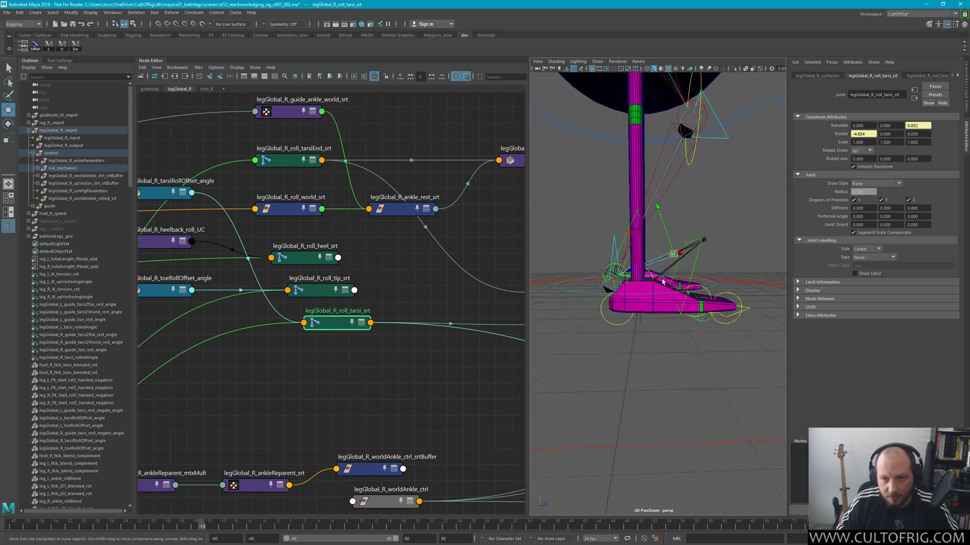
alt+middle_drag(444, 309, 409, 331)
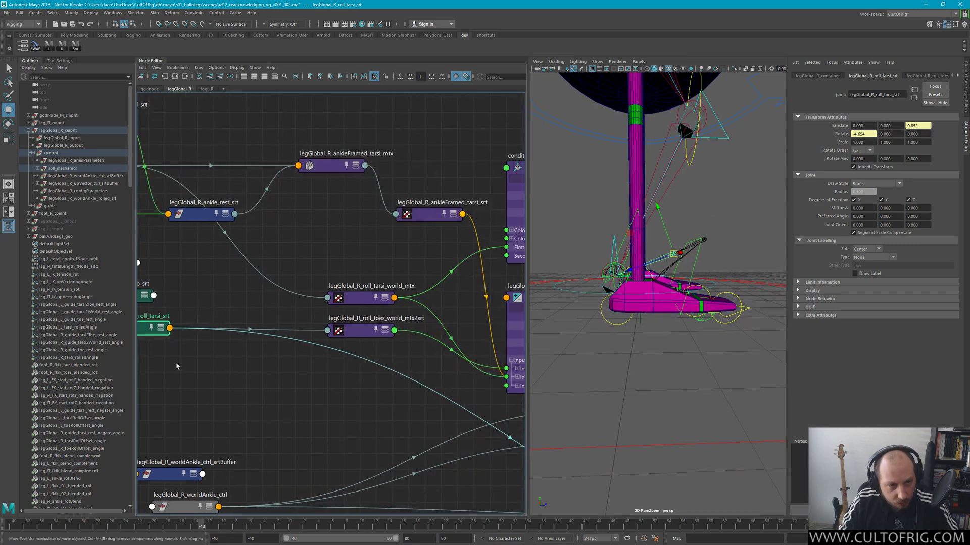
alt+middle_drag(159, 347, 299, 349)
key(2)
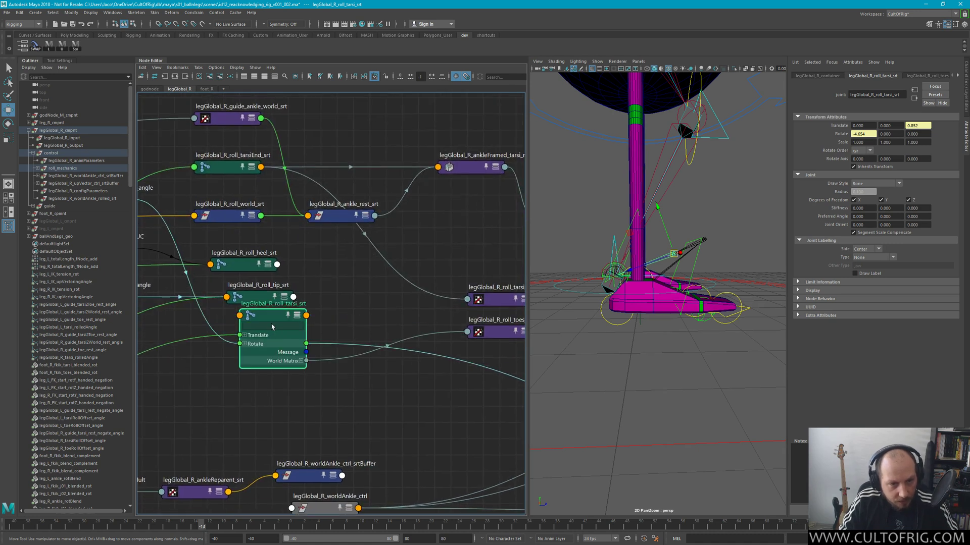
key(1)
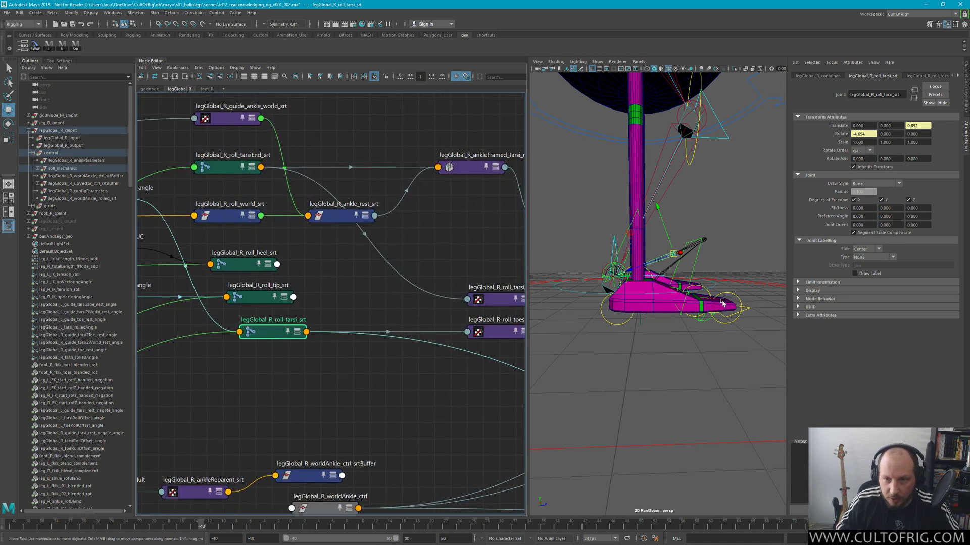
Examine the right leg's roll tip, heel, tarsi and tarsiEnd joints and how they feed the ankle-framed tarsi matrix
alt+middle_drag(419, 327, 338, 388)
scroll(407, 402, up, 2)
alt+middle_drag(405, 372, 347, 342)
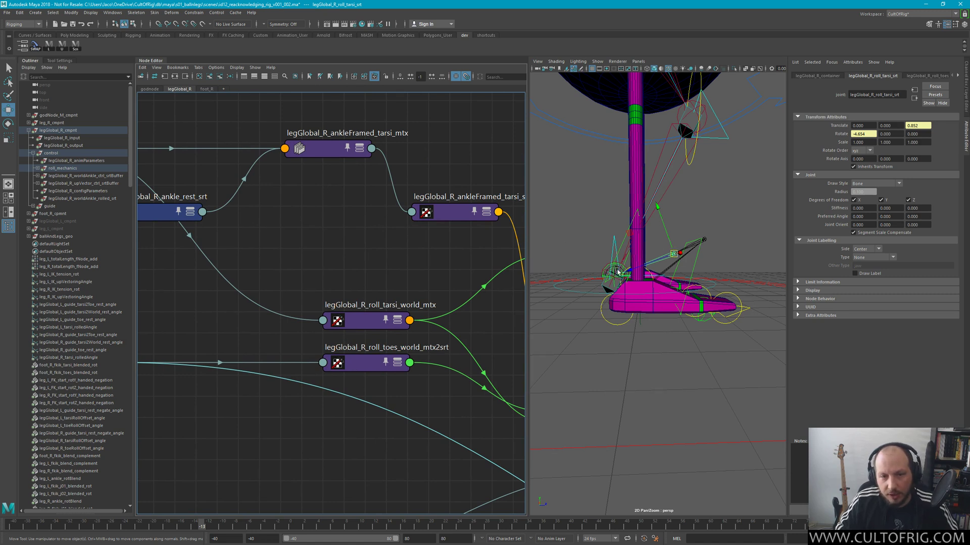
scroll(312, 325, down, 4)
alt+middle_drag(312, 325, 335, 333)
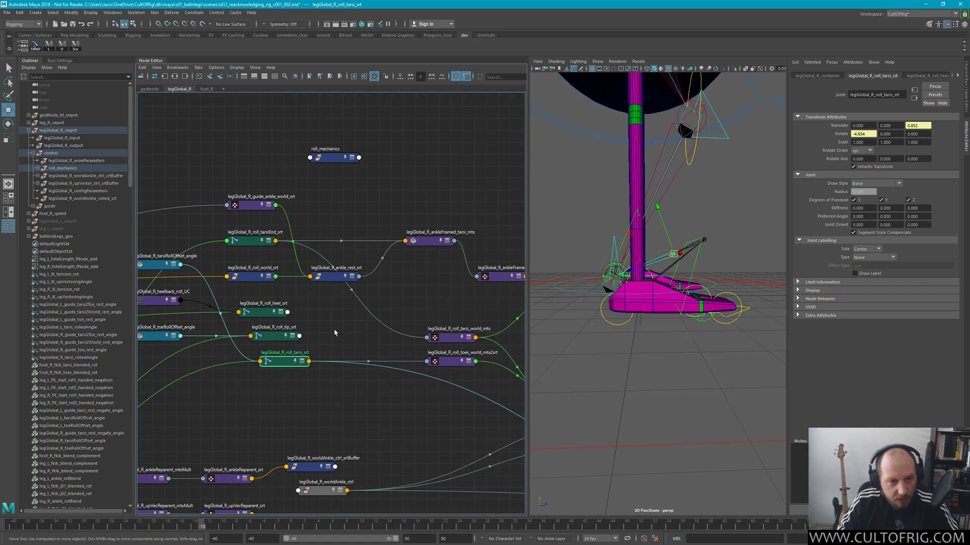
click(439, 302)
alt+middle_drag(449, 315, 346, 284)
click(234, 327)
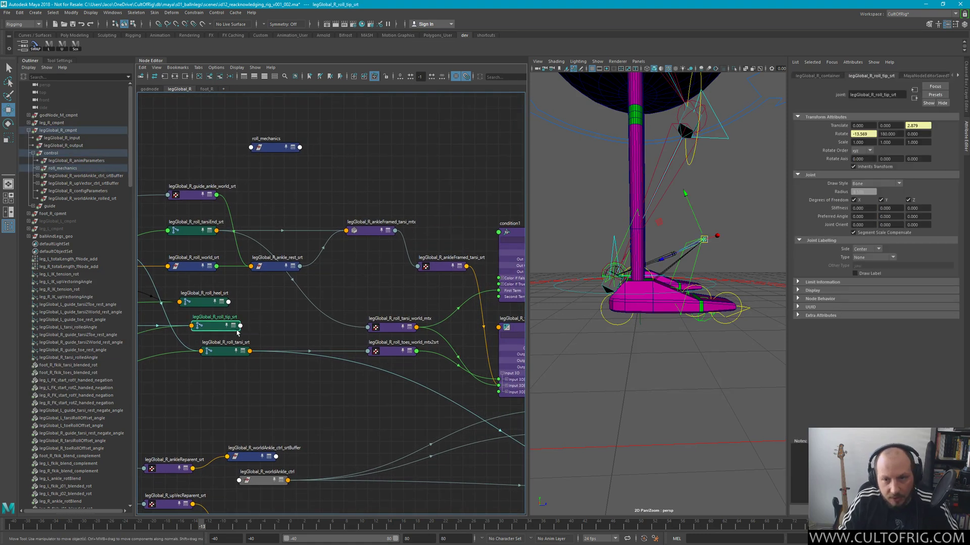
click(228, 303)
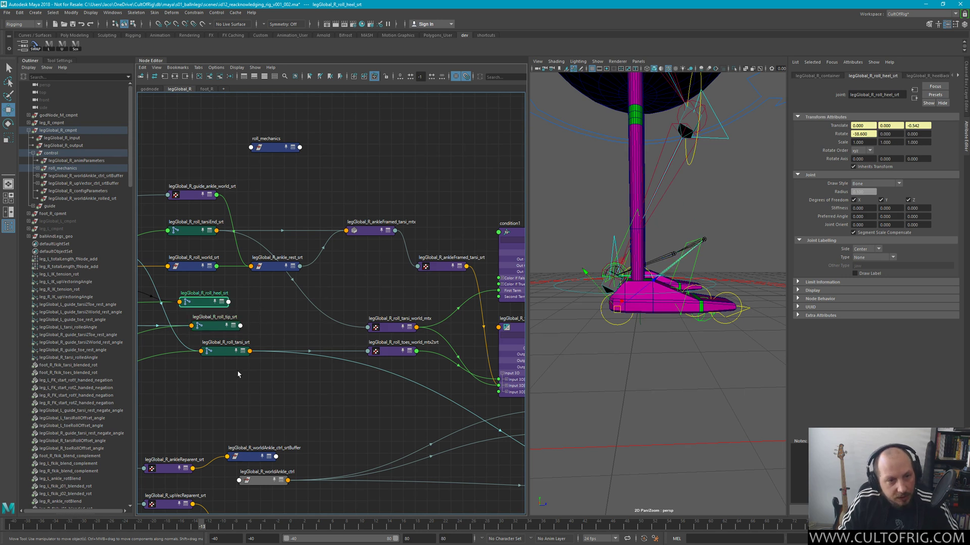
mouse_move(230, 351)
mouse_down()
mouse_move(230, 340)
mouse_move(228, 353)
mouse_up()
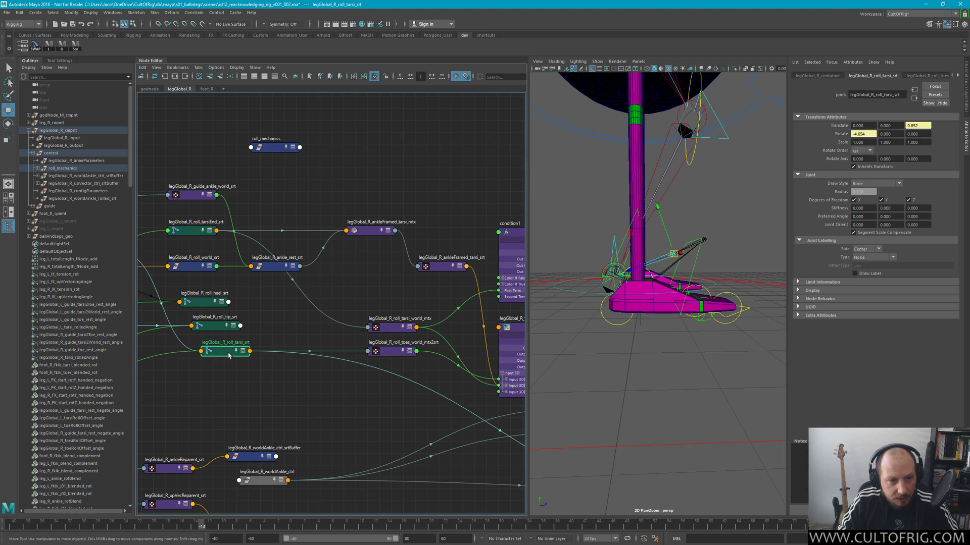
key(Down)
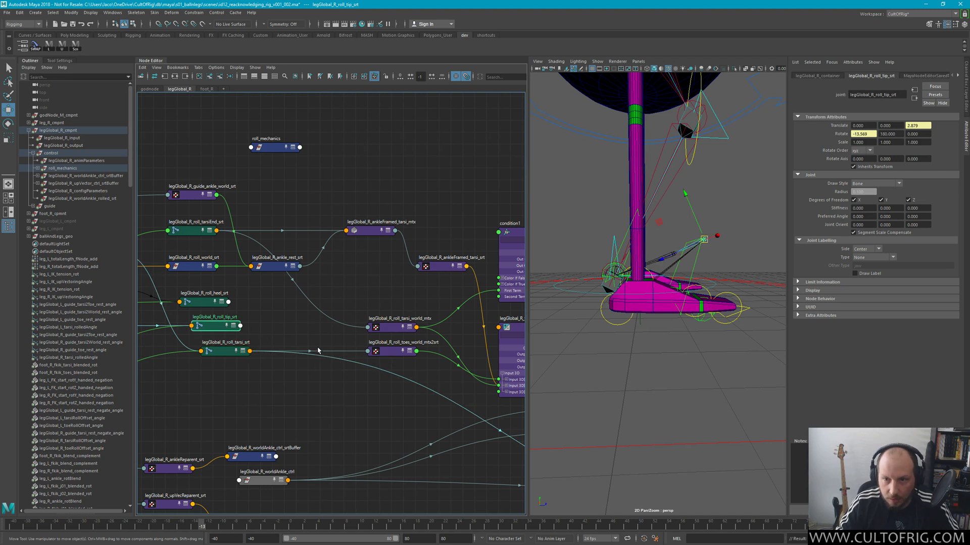
key(Down)
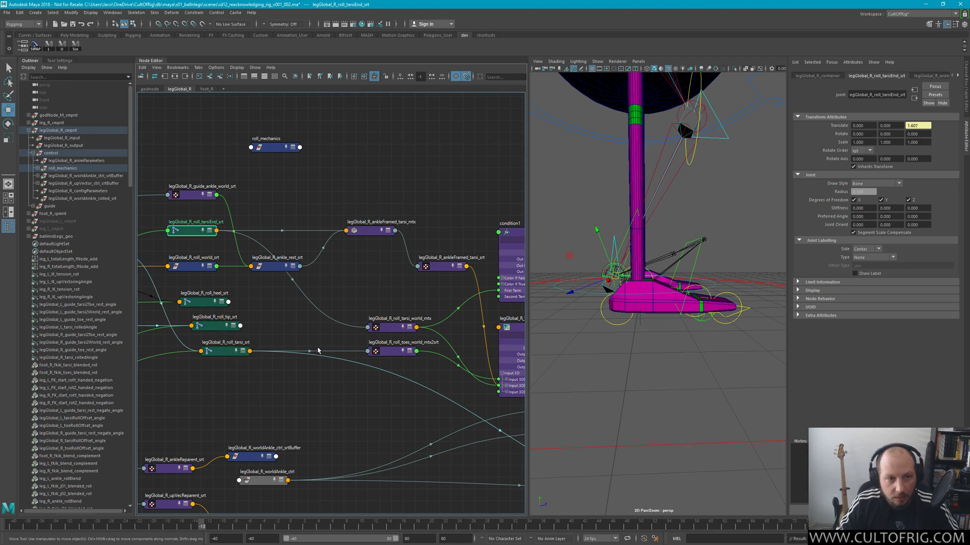
mouse_move(181, 233)
mouse_down()
mouse_move(179, 223)
mouse_move(187, 242)
mouse_up()
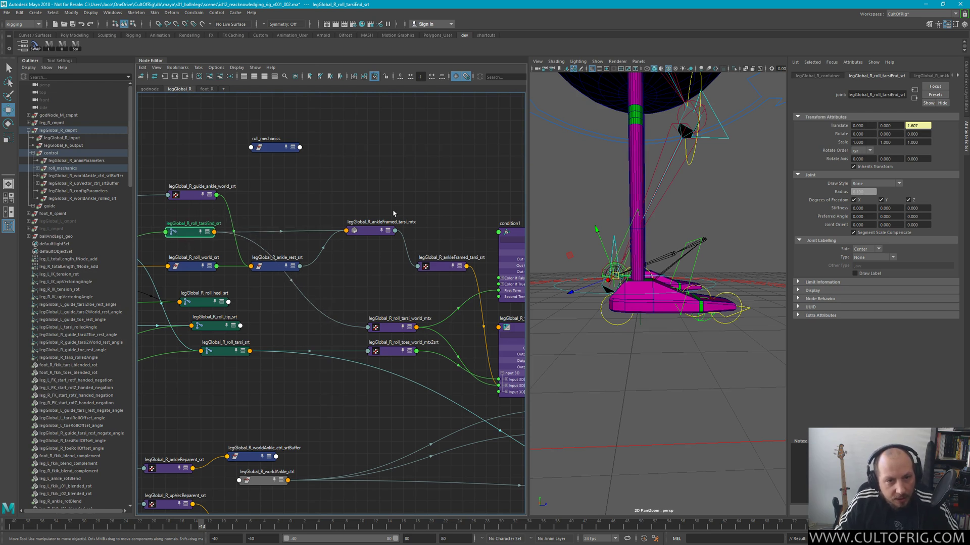
click(363, 230)
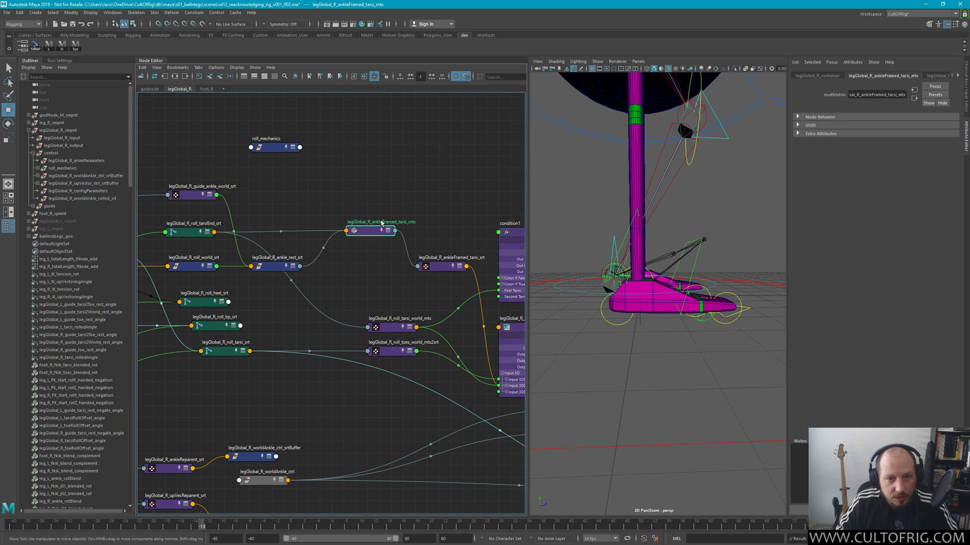
alt+middle_drag(371, 261, 273, 232)
click(357, 252)
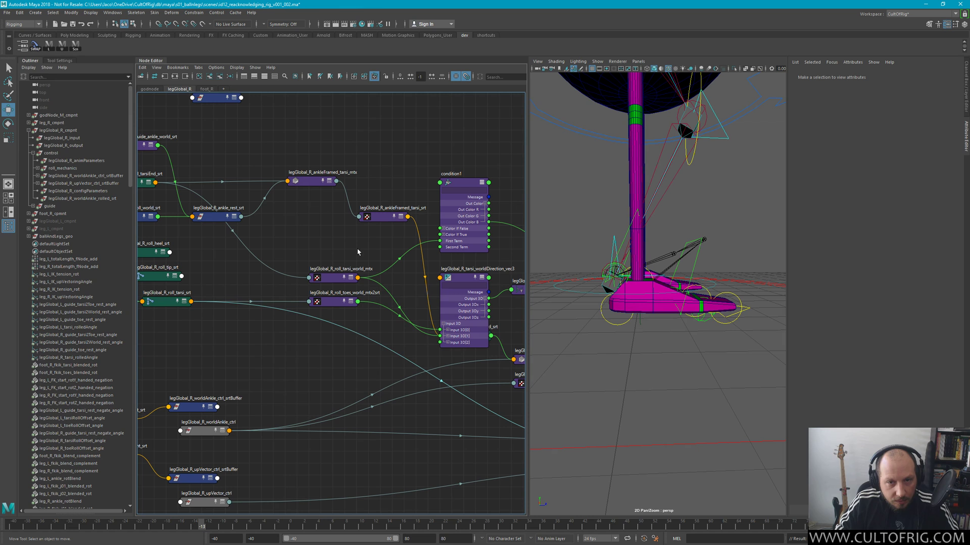
Show the connected attributes of legGlobal_R_roll_tarsi_world_mtx and move it up to make room above legGlobal_R_roll_toes_world_mtx2srt
click(328, 277)
drag(331, 283, 335, 240)
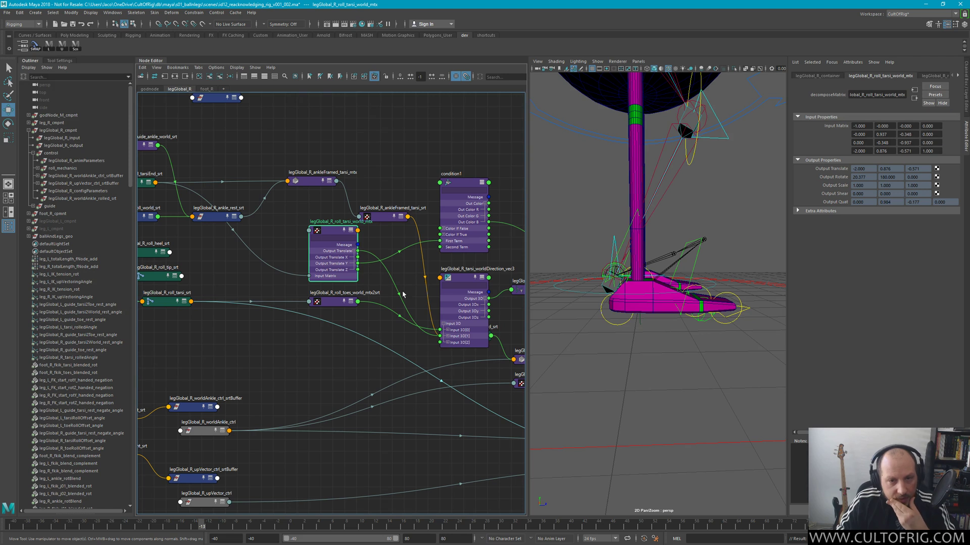
click(341, 303)
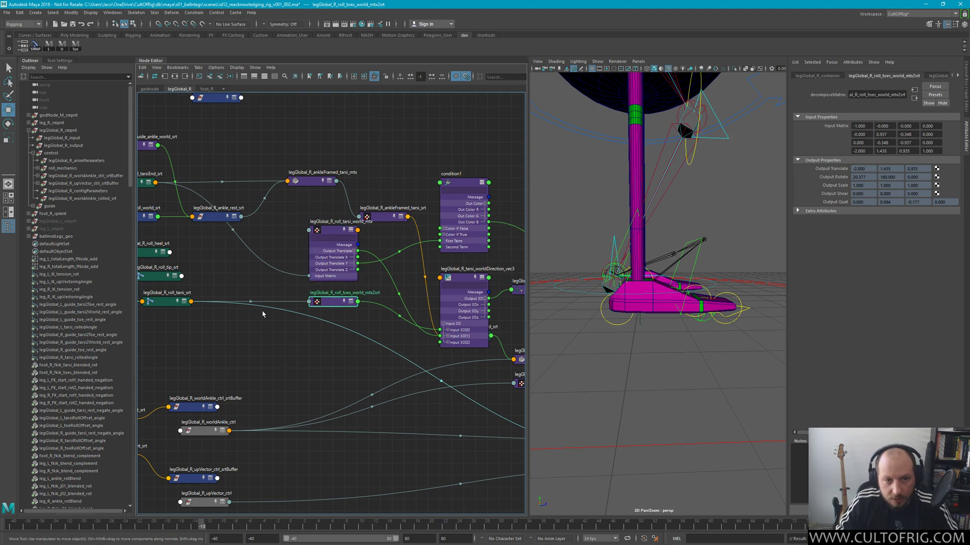
click(172, 307)
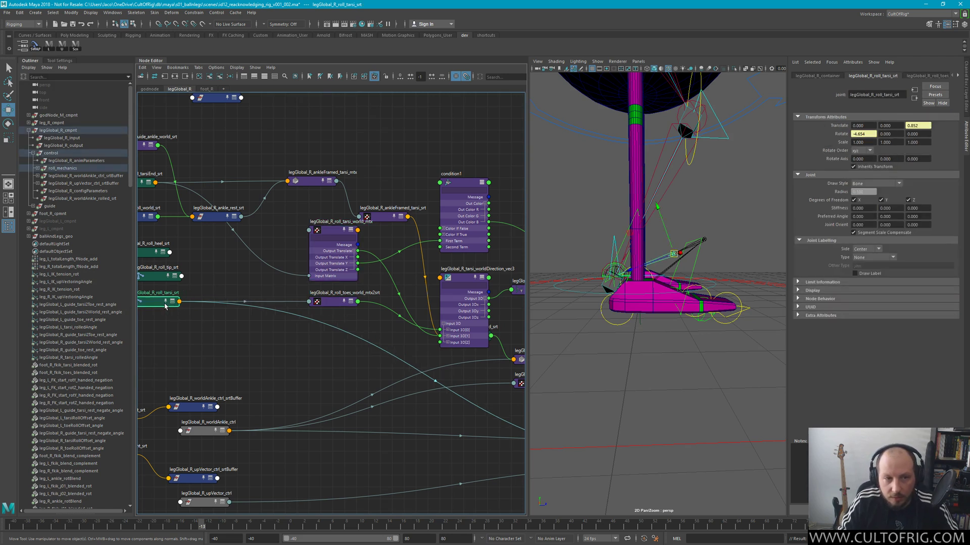
drag(175, 311, 183, 313)
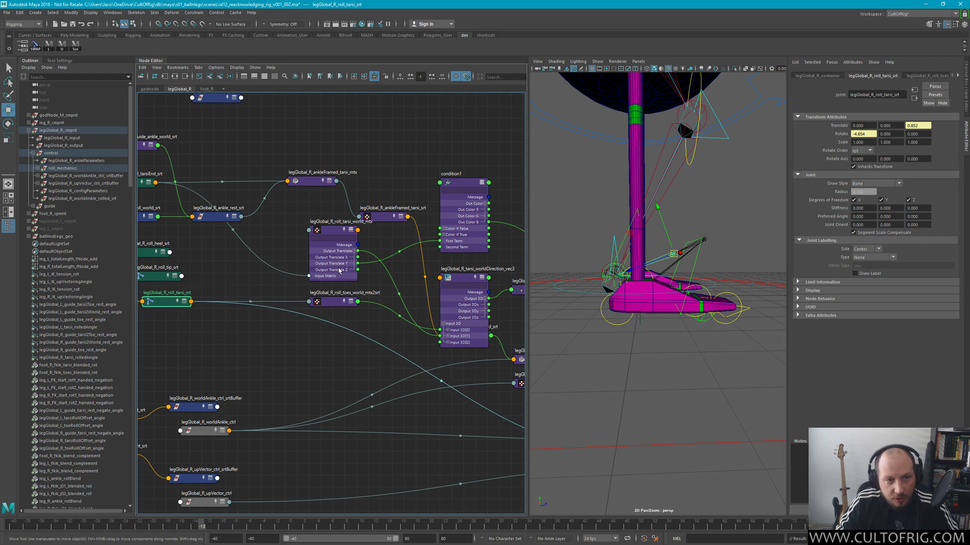
Show the connected attributes of legGlobal_R_roll_toes_world_mtx2srt and connect its Output Translate Y to condition1's Second Term
click(343, 303)
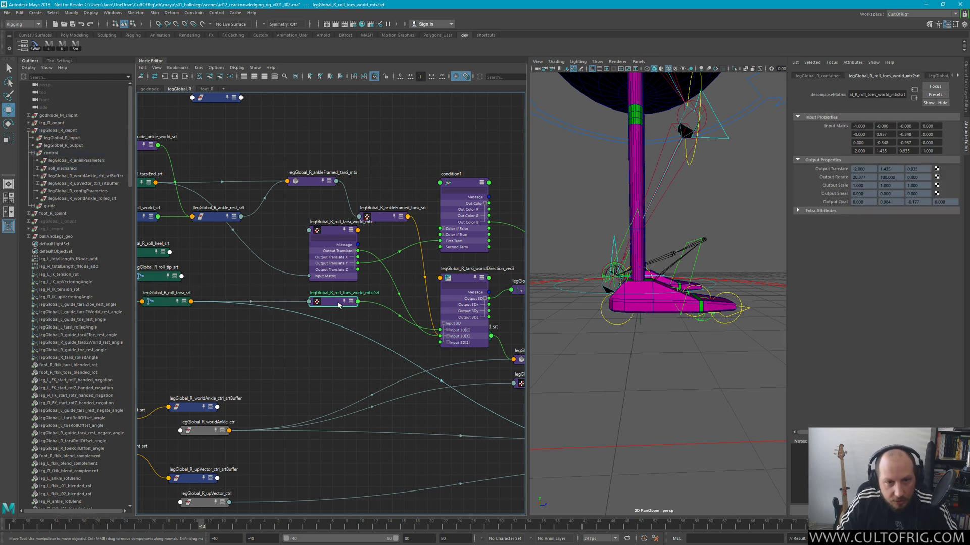
key(2)
click(354, 323)
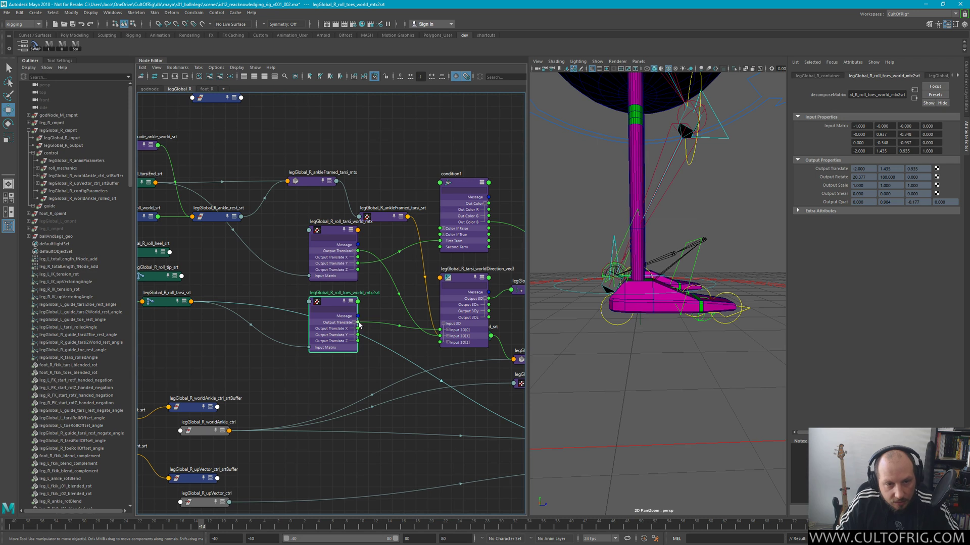
drag(357, 335, 440, 247)
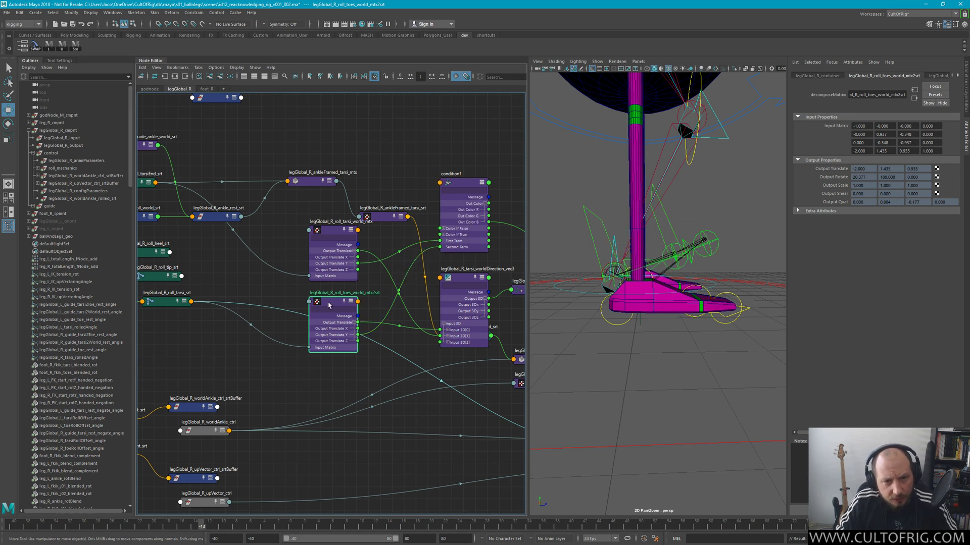
mouse_move(333, 310)
mouse_down()
mouse_move(333, 298)
mouse_move(335, 307)
mouse_up()
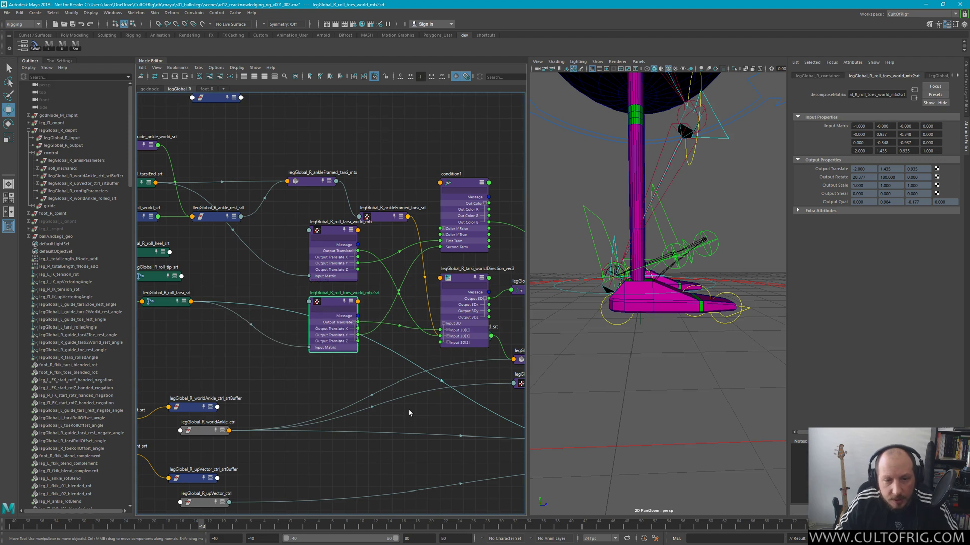
Scrub to about frame -6 to check the foot roll up close, and inspect the legGlobal_R_roll_tarsiEnd_srt joint
drag(200, 525, 229, 520)
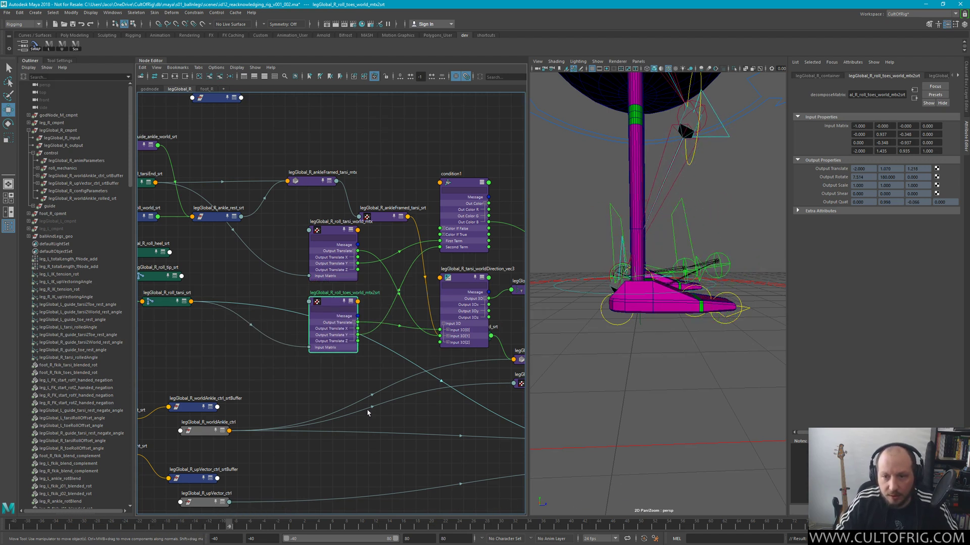
alt+drag(636, 232, 672, 238)
scroll(651, 225, up, 5)
scroll(655, 221, down, 3)
drag(242, 528, 262, 499)
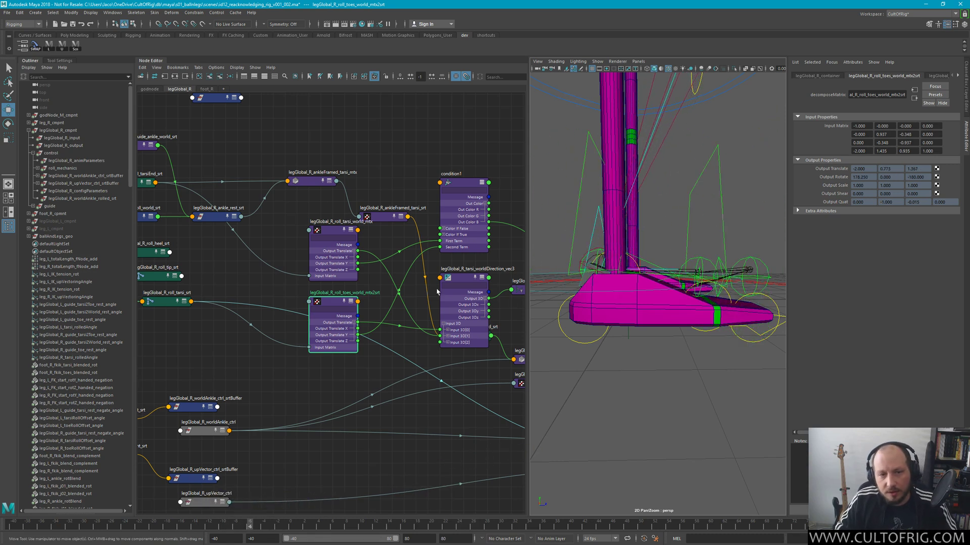
scroll(244, 222, down, 1)
click(201, 211)
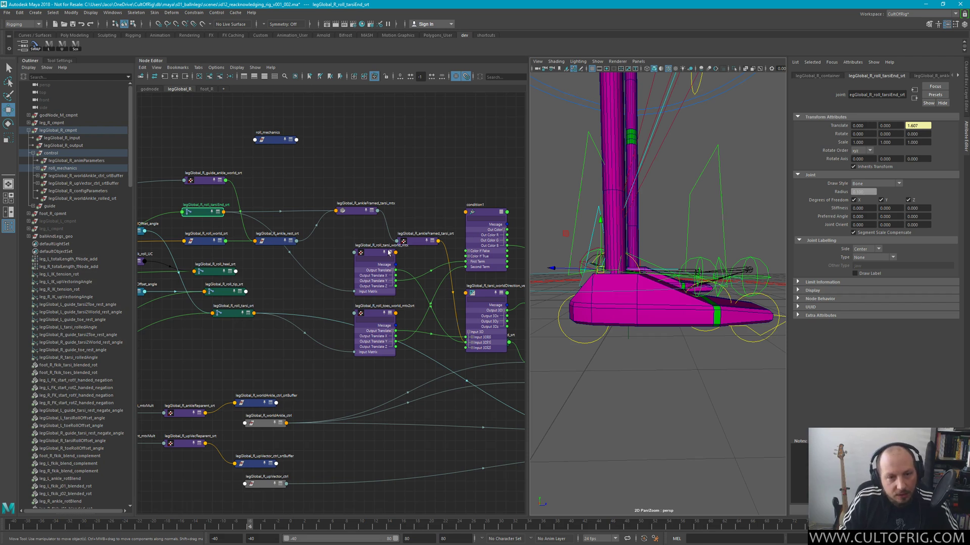
Inspect the legGlobal_R_roll_tarsi_srt joint and condition1's link to the additive blend, and scrub to about frame 4 to check the foot roll
click(232, 314)
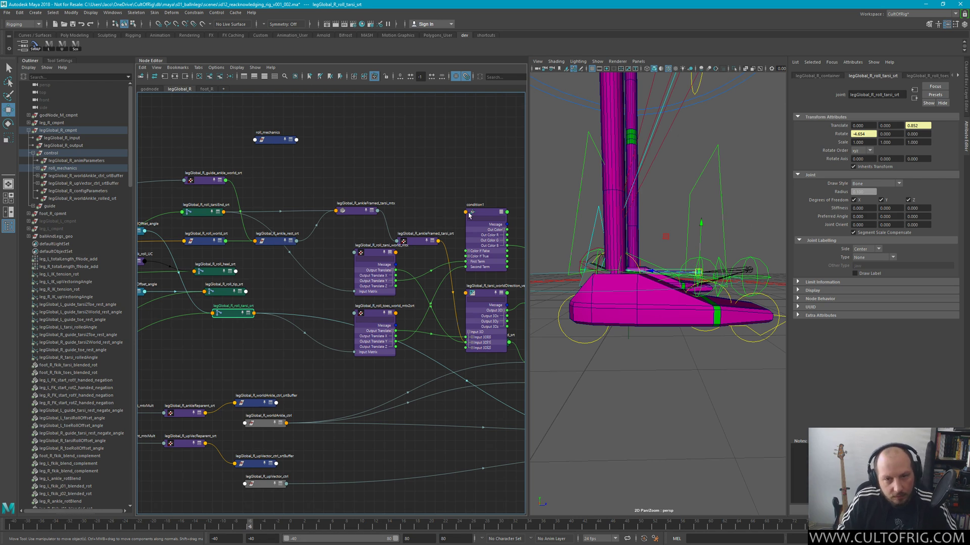
click(494, 214)
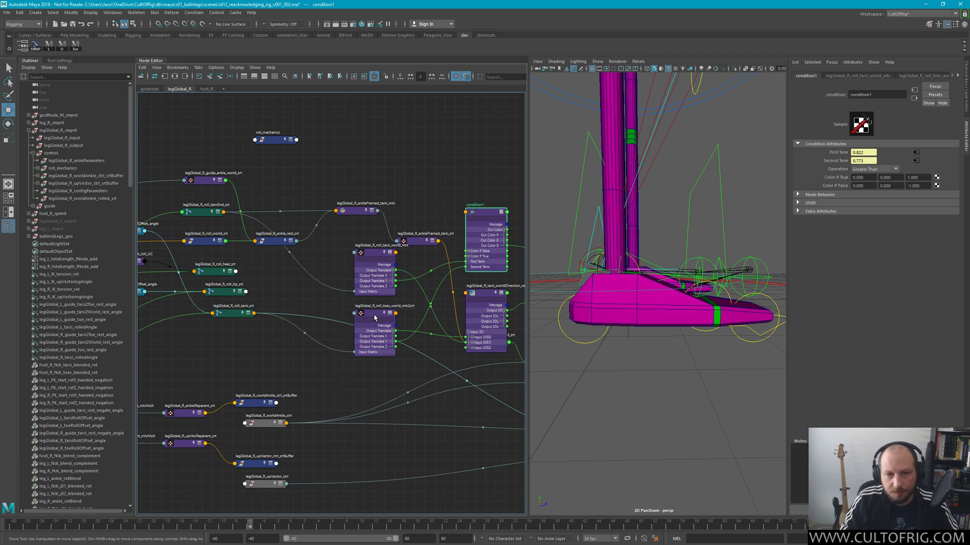
alt+middle_drag(429, 286, 250, 311)
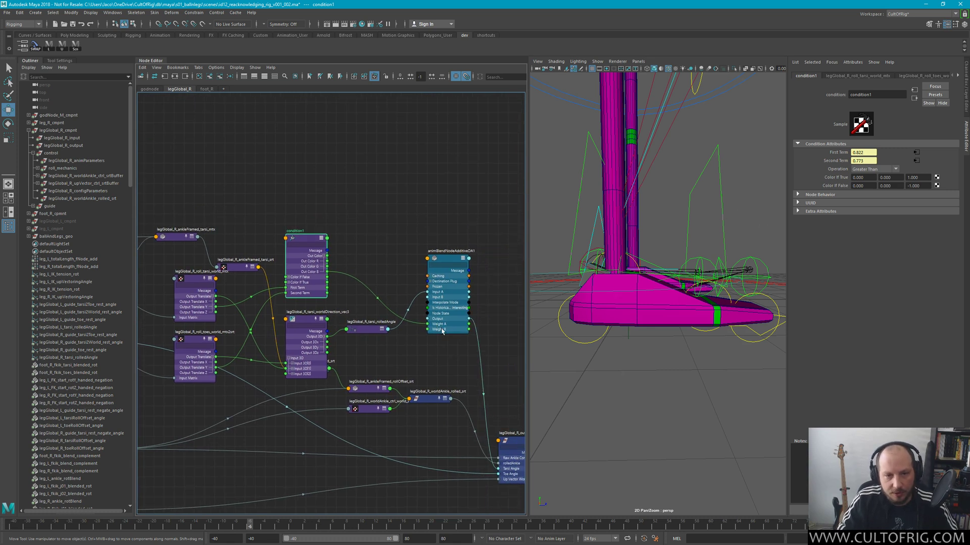
scroll(379, 195, down, 1)
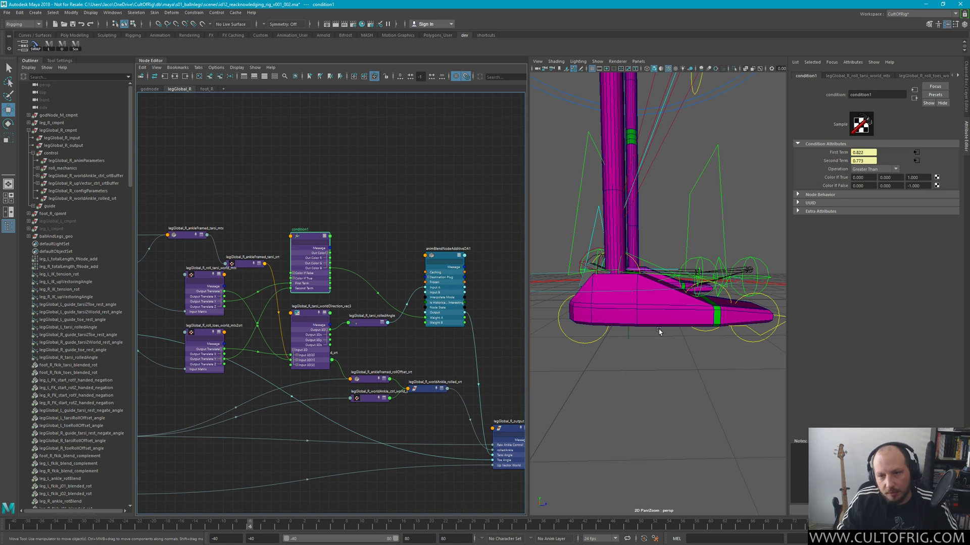
drag(232, 521, 321, 485)
Save the scene under the new name id12_reacknowledging_rig_v001_002_XXX.ma
key(q)
key(ctrl+shift+s)
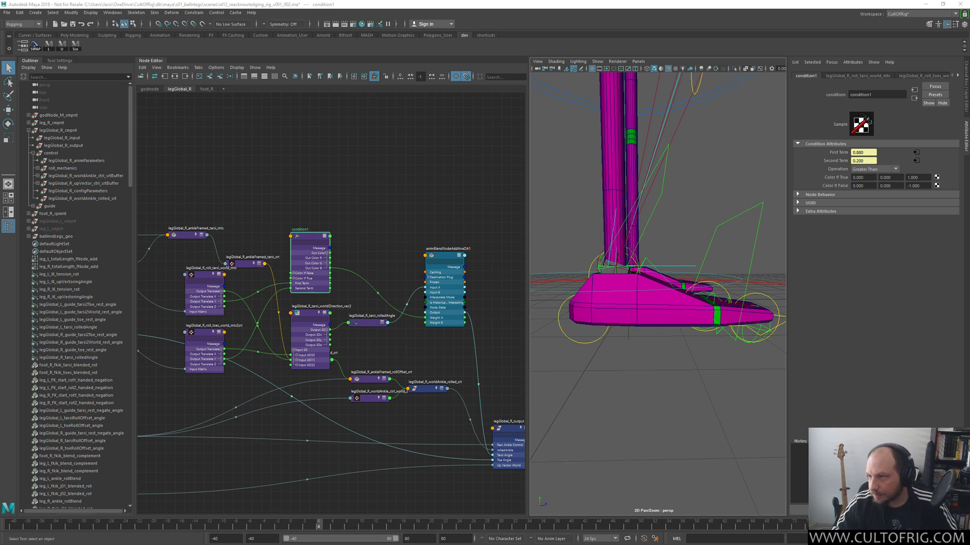
key(Return)
key(w)
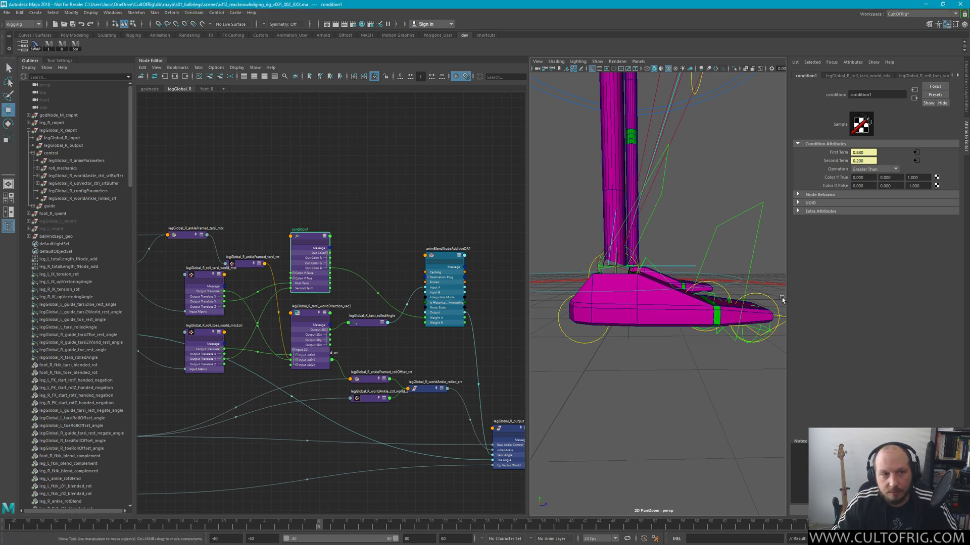
Open the scene id12_reacknowledging_rig_v001_006.ma and scrub to about frame 5 to pose the foot roll
key(ctrl+o)
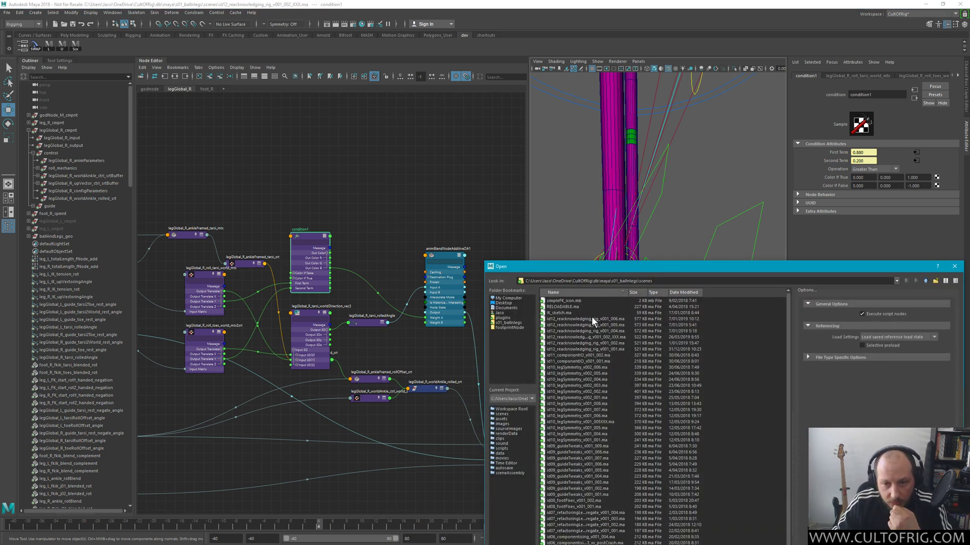
drag(628, 295, 677, 292)
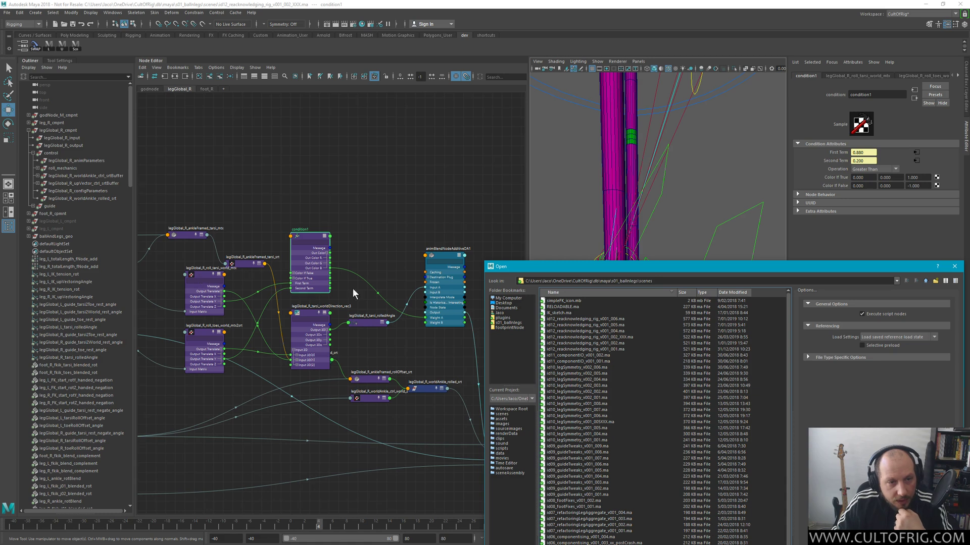
double_click(592, 320)
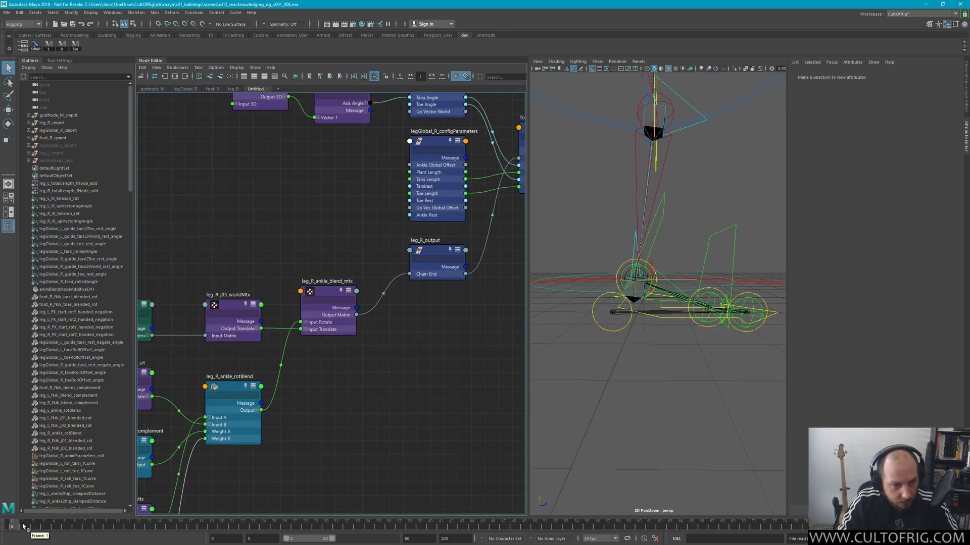
drag(266, 525, 74, 464)
mouse_move(83, 475)
mouse_down()
mouse_move(170, 480)
mouse_move(70, 480)
mouse_up()
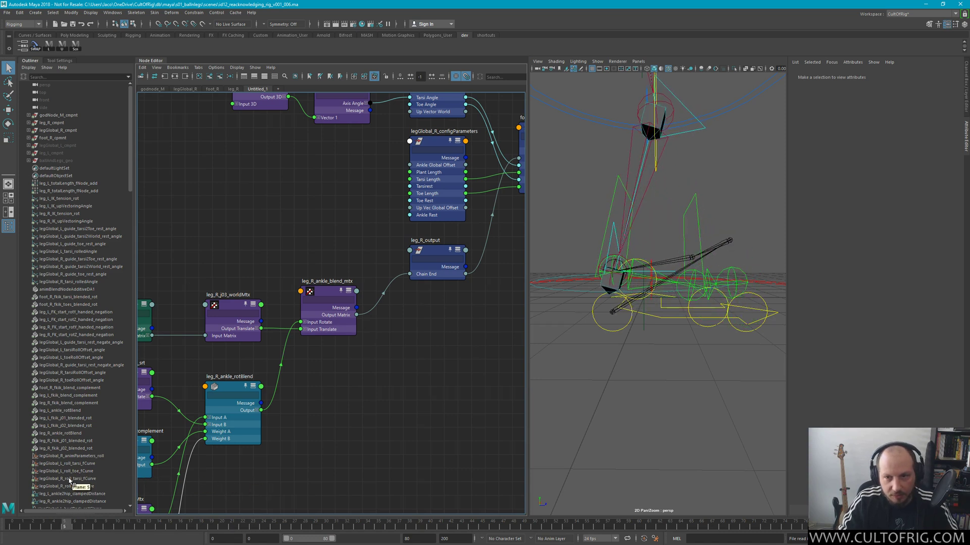
Bring up the legGlobal_R node graph and delete the vectorProduct1 node fed by the tarsi world direction vector
scroll(268, 219, down, 8)
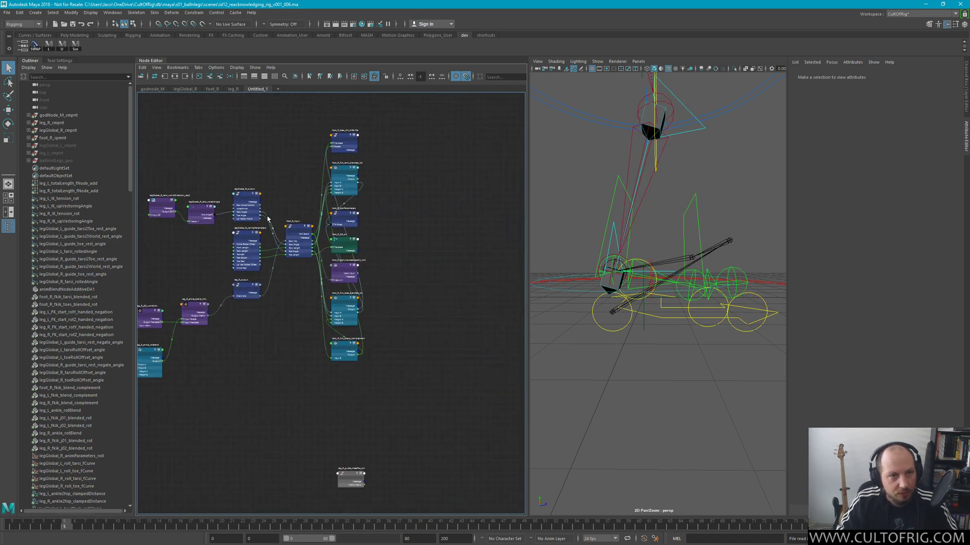
click(233, 90)
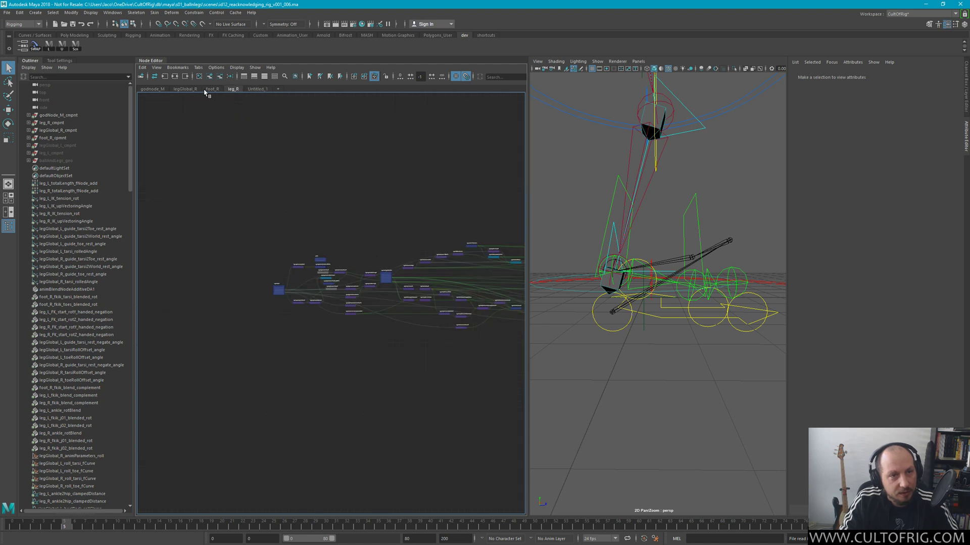
click(186, 89)
scroll(403, 180, down, 4)
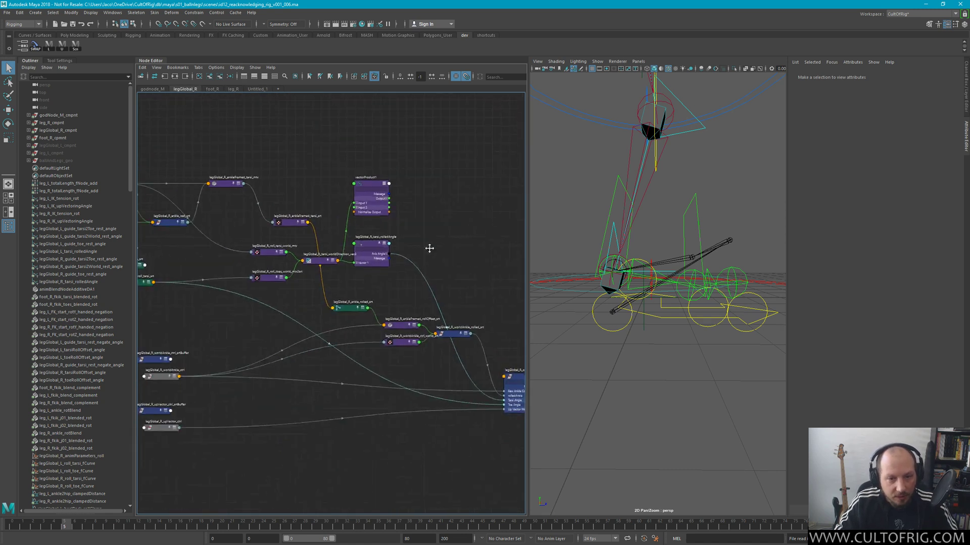
alt+middle_drag(429, 248, 432, 191)
scroll(431, 236, up, 4)
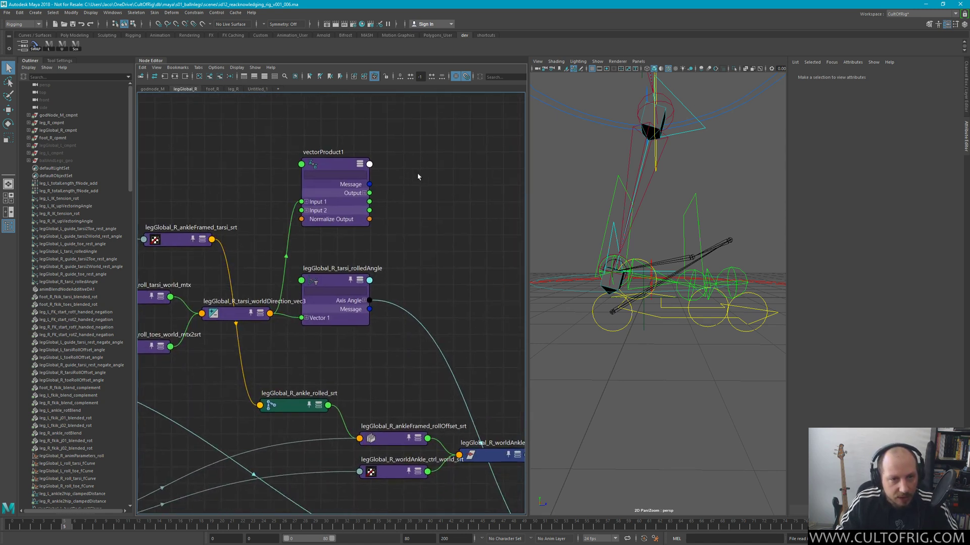
alt+middle_drag(351, 243, 399, 261)
scroll(214, 256, down, 1)
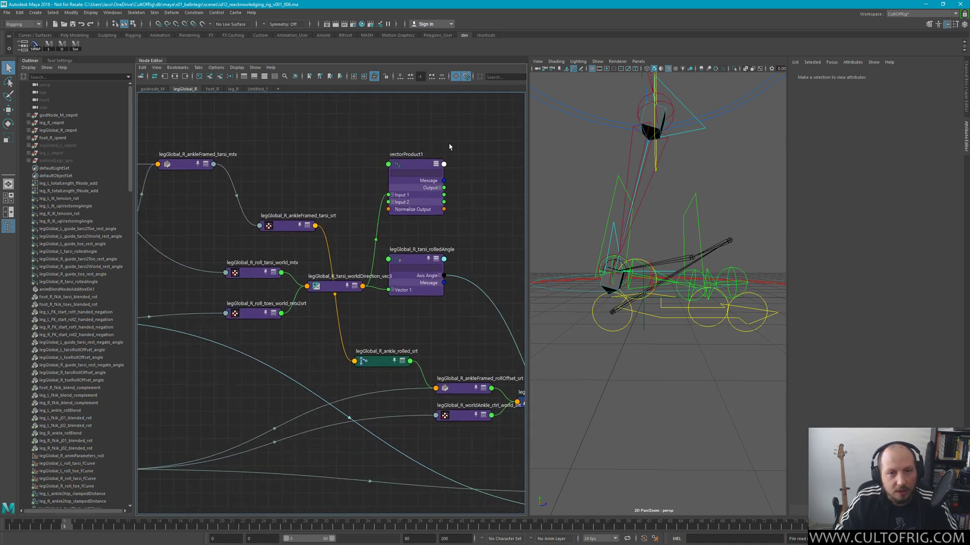
click(406, 177)
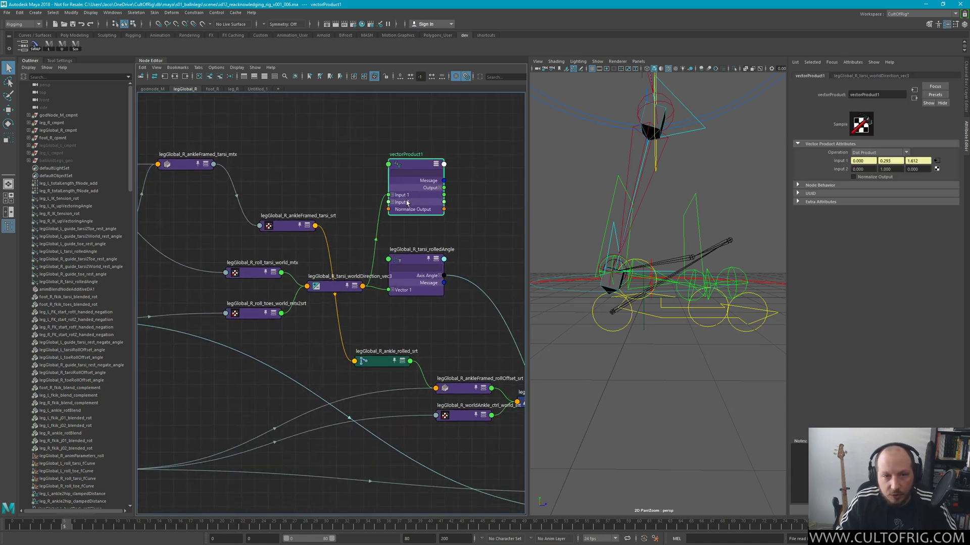
key(Delete)
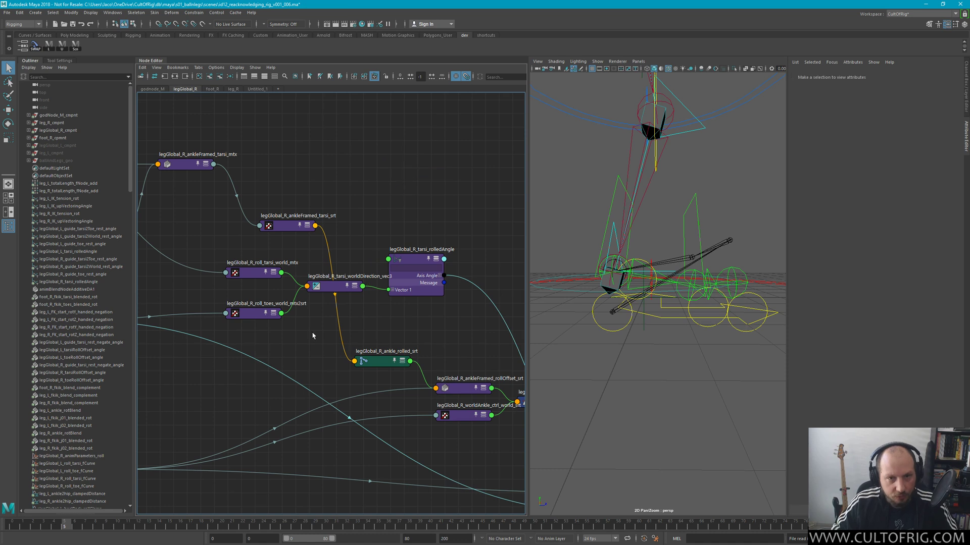
alt+middle_drag(344, 187, 418, 169)
scroll(420, 153, down, 1)
key(Tab)
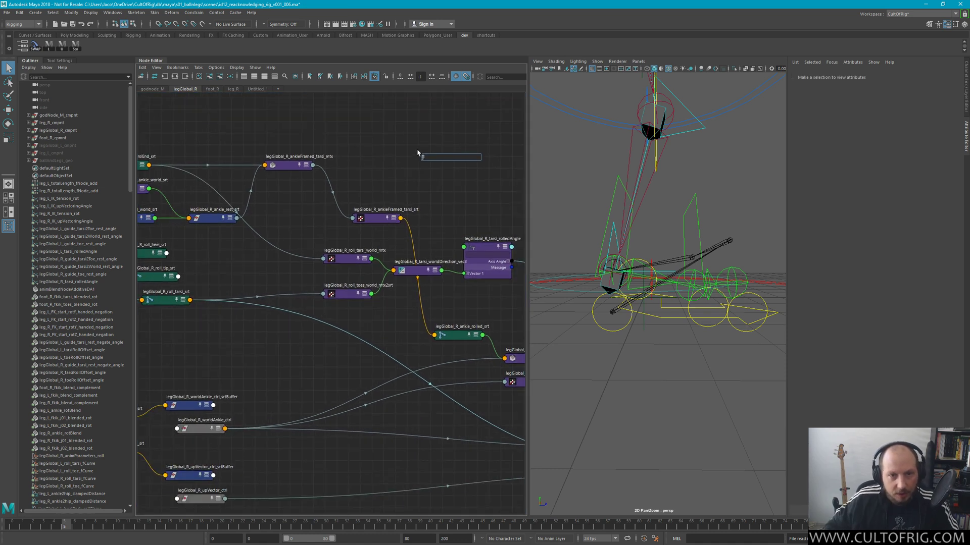
text(condition)
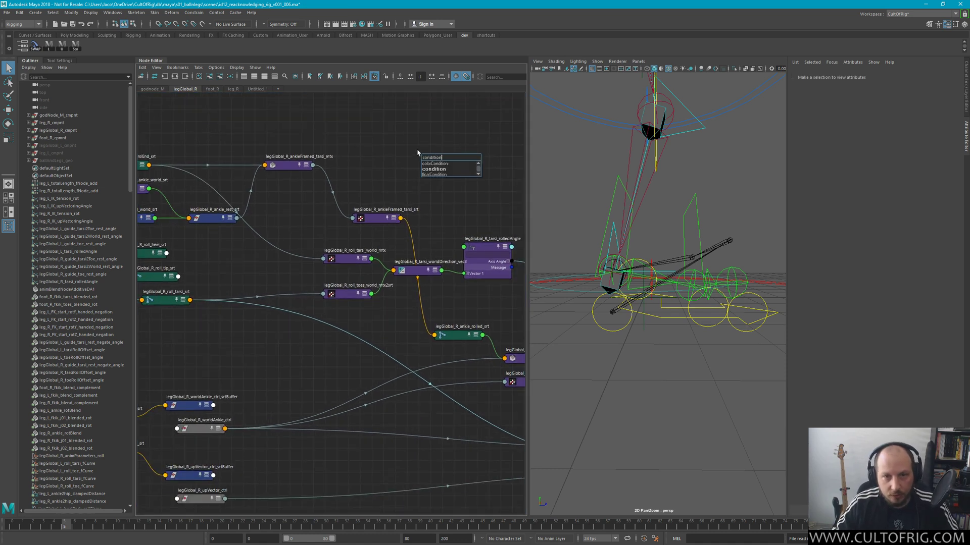
key(Up)
key(Return)
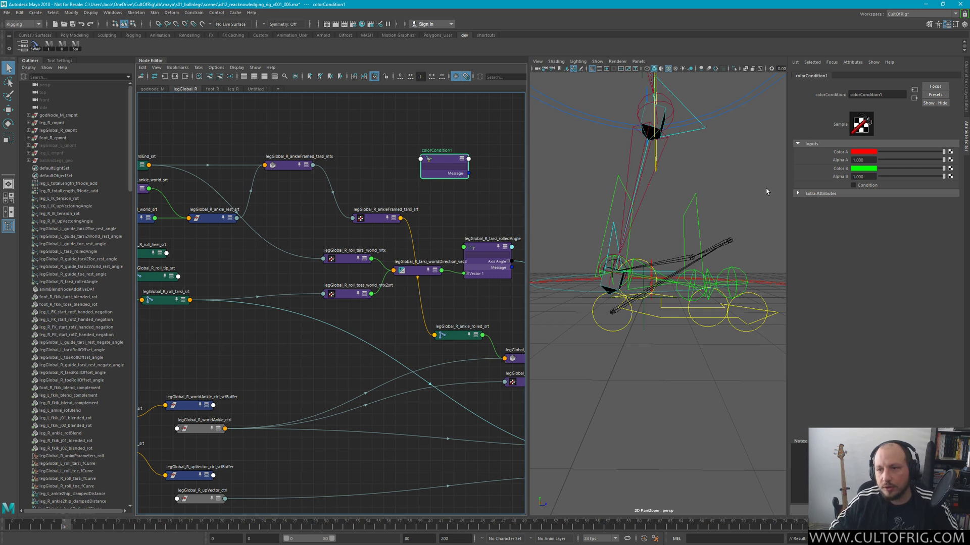
drag(434, 158, 432, 149)
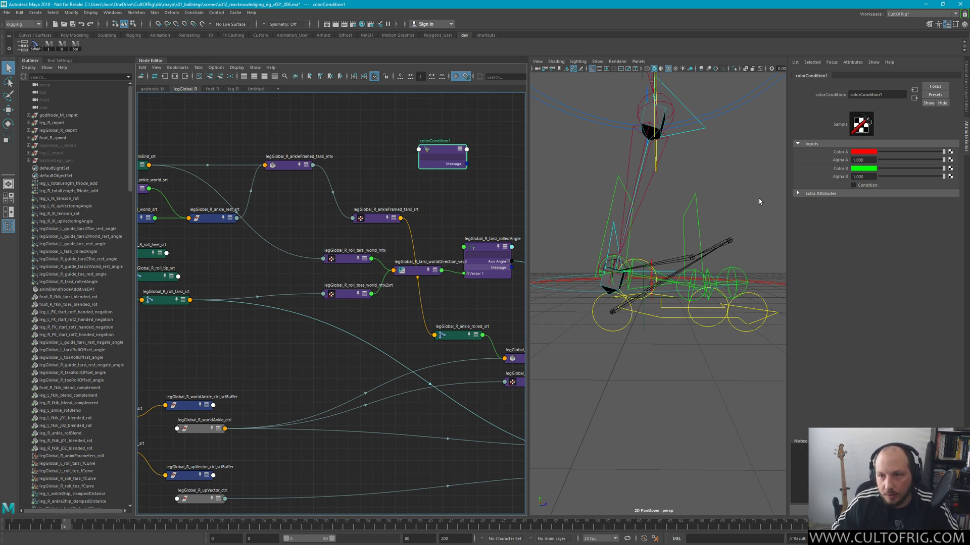
key(3)
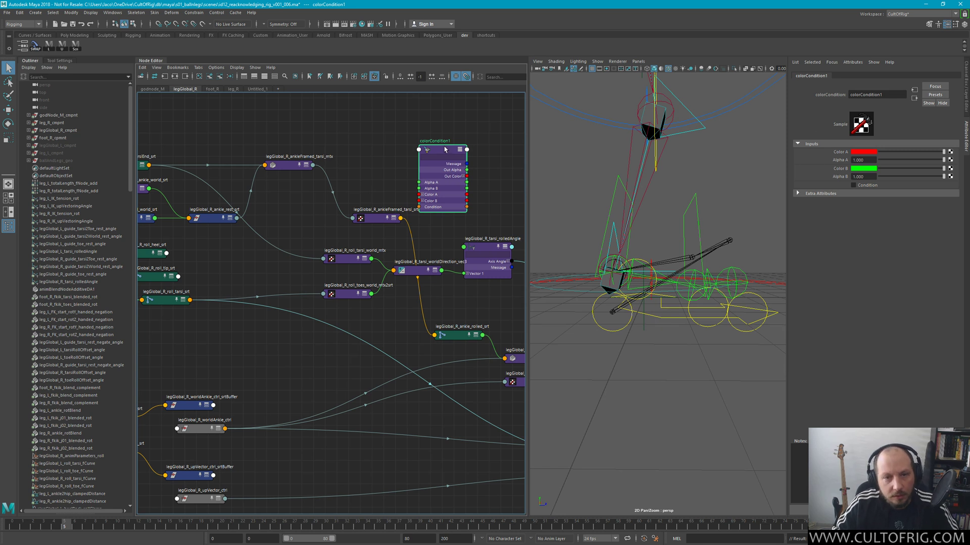
mouse_move(444, 150)
mouse_down()
mouse_move(445, 138)
mouse_move(457, 138)
mouse_up()
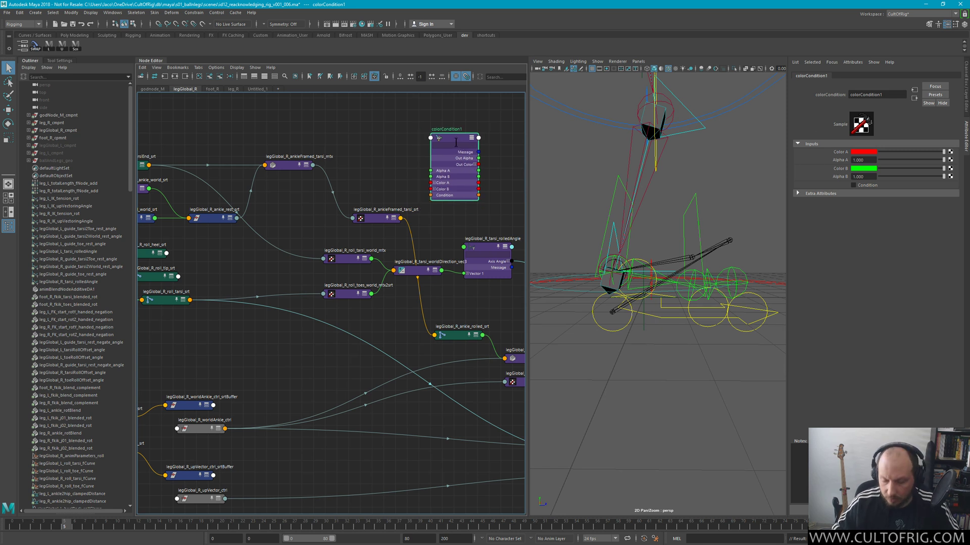
key(Delete)
Create a condition node above legGlobal_R_tarsi_rolledAngle in the legGlobal_R graph
key(Tab)
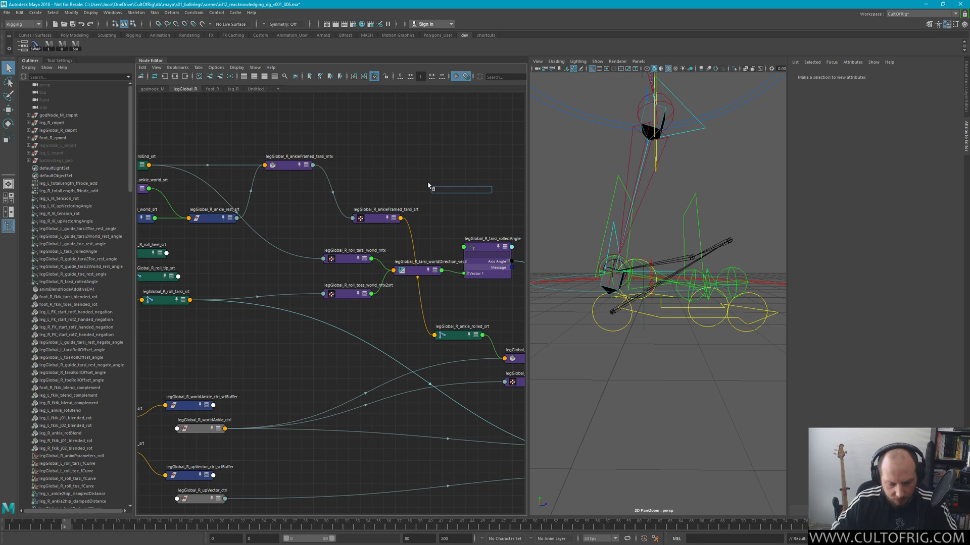
text(condi)
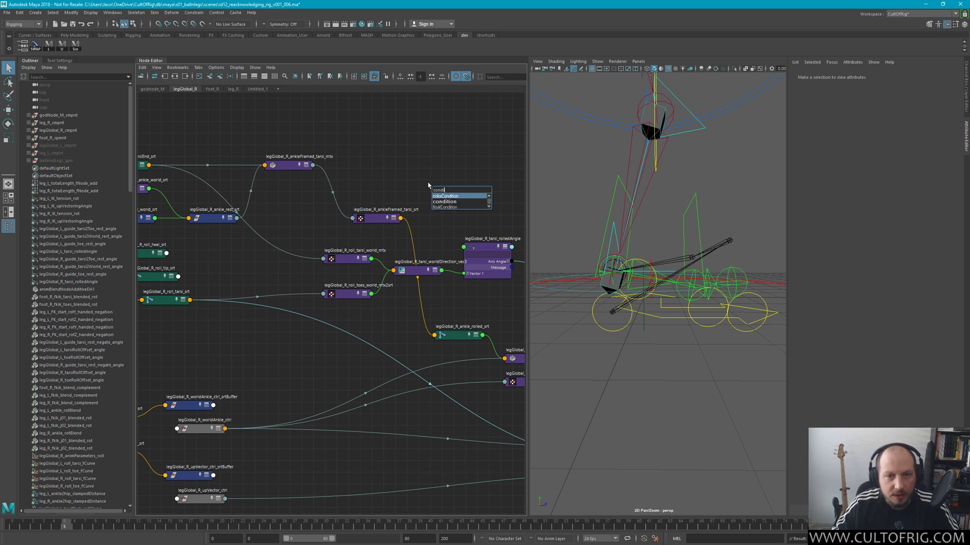
key(Return)
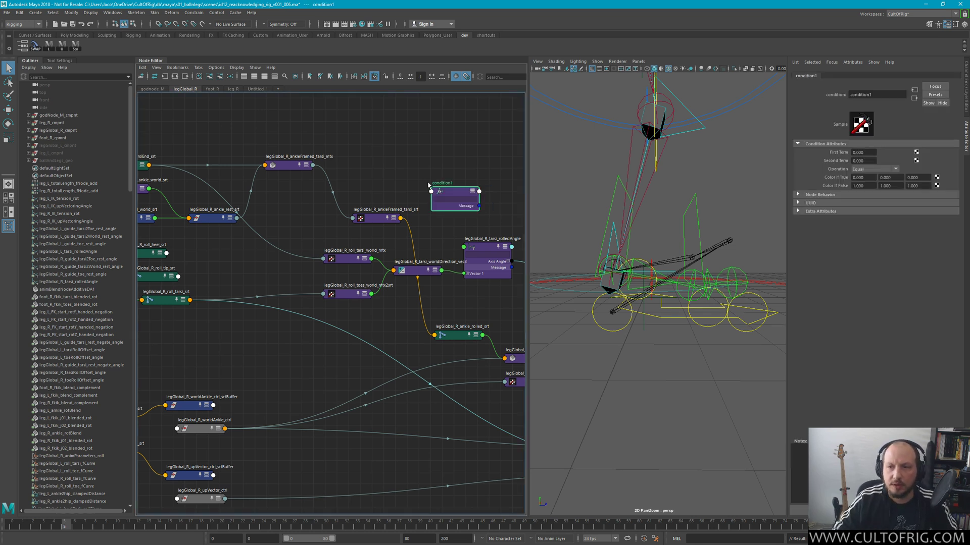
Set the third component of condition1's Color If True to 1 and of its Color If False to -1
click(856, 175)
key(Tab)
key(Tab)
text(1)
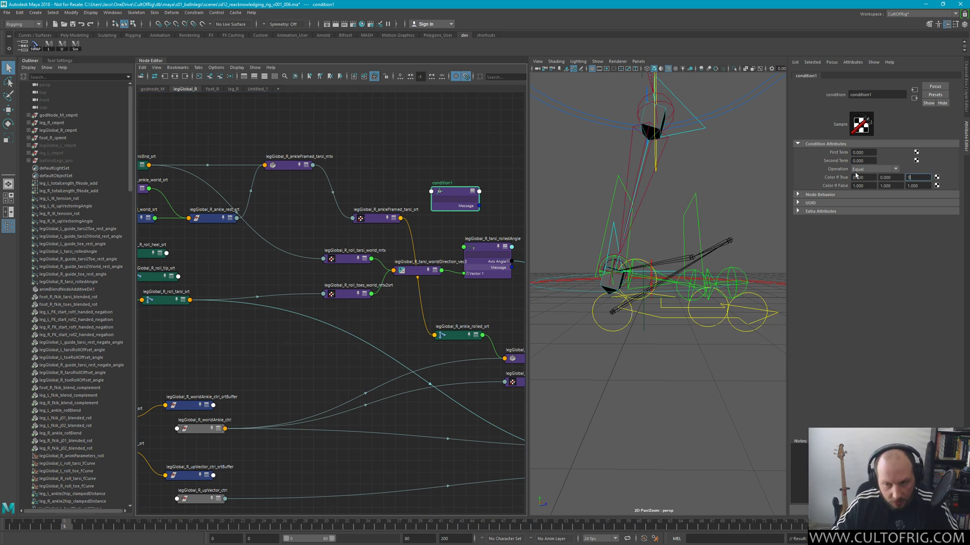
key(Tab)
key(Tab)
key(Tab)
text(0)
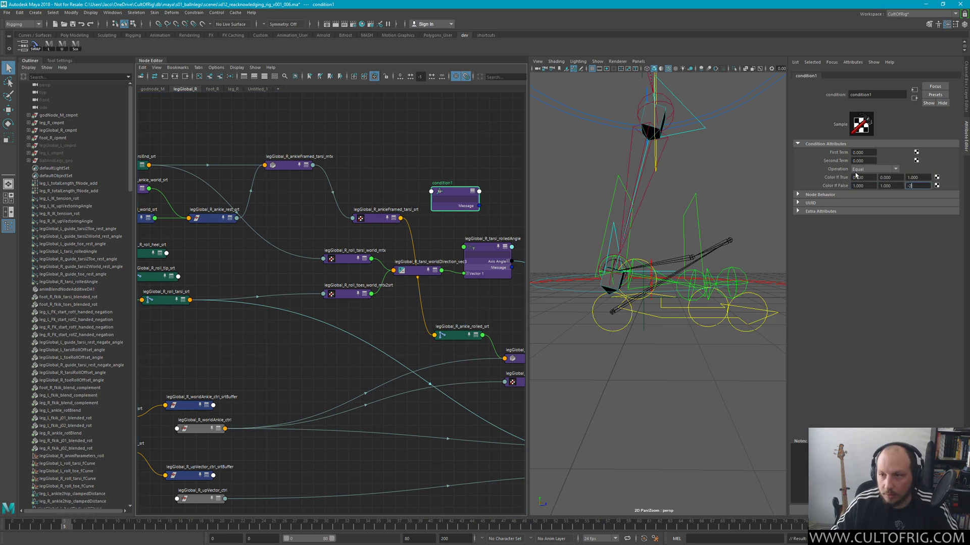
key(Return)
click(504, 248)
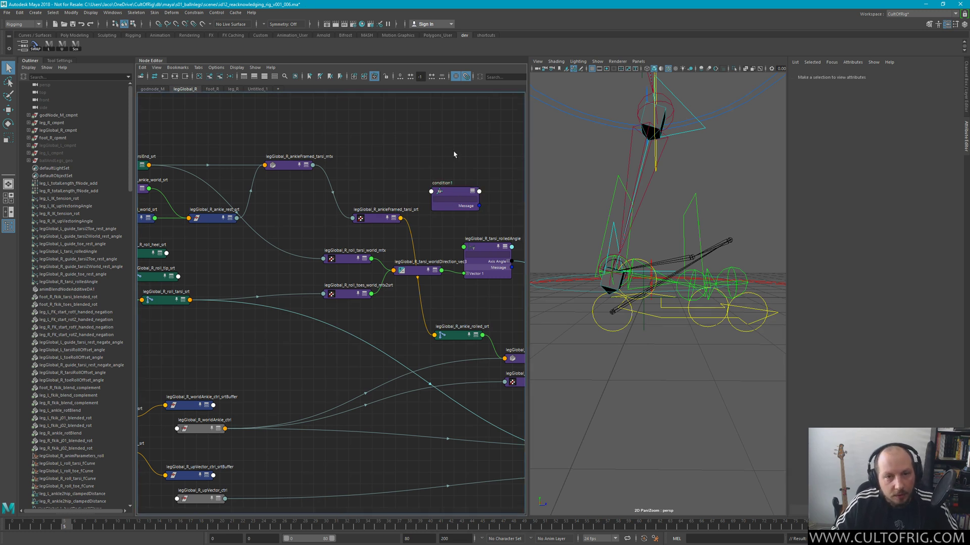
Inspect the pivot positions of the legGlobal_R_roll_tarsi_srt and legGlobal_R_roll_tarsiEnd_srt joints in the viewport
click(454, 196)
alt+middle_drag(320, 265, 353, 264)
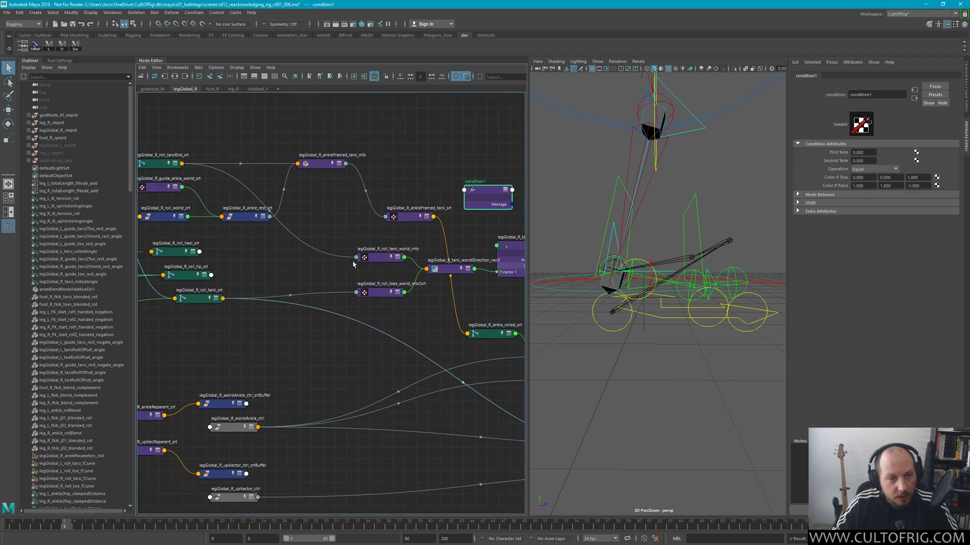
click(192, 300)
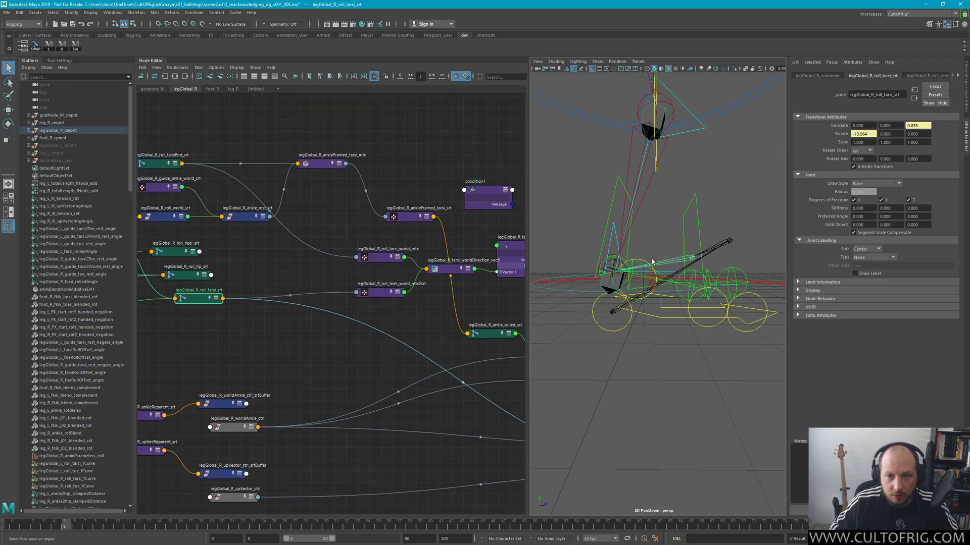
key(w)
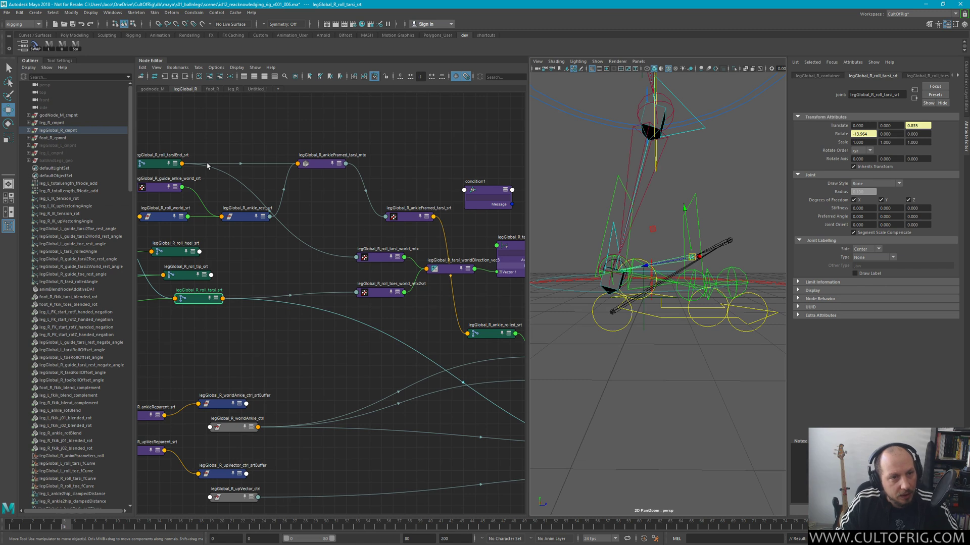
click(154, 163)
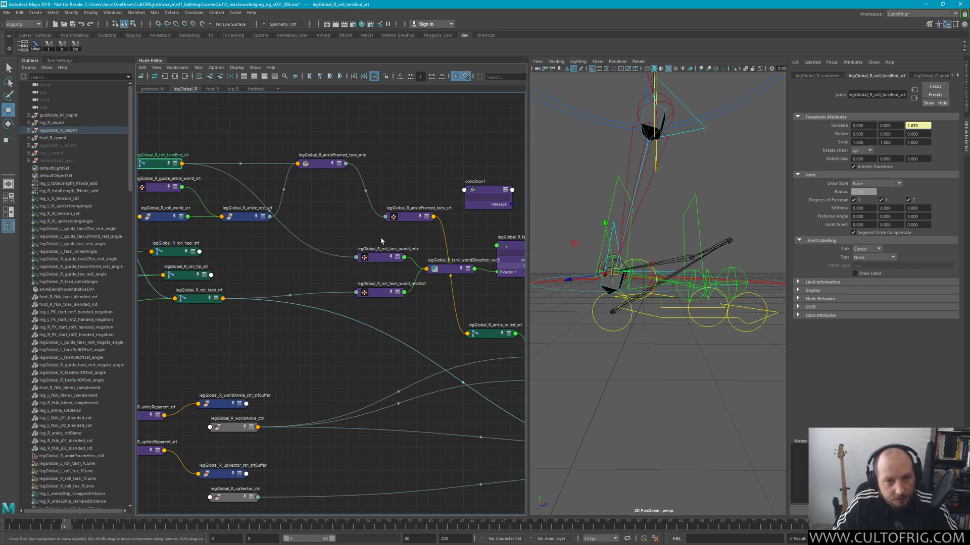
Show condition1's attributes and those of legGlobal_R_roll_tarsi_world_mtx on their nodes
alt+middle_drag(439, 317, 364, 297)
alt+right_drag(363, 296, 406, 288)
click(449, 140)
key(3)
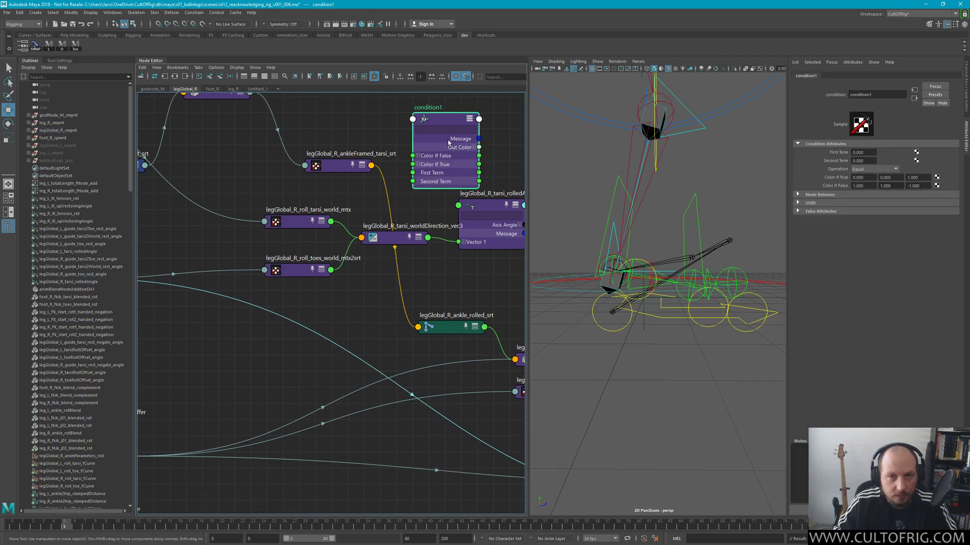
click(304, 227)
key(3)
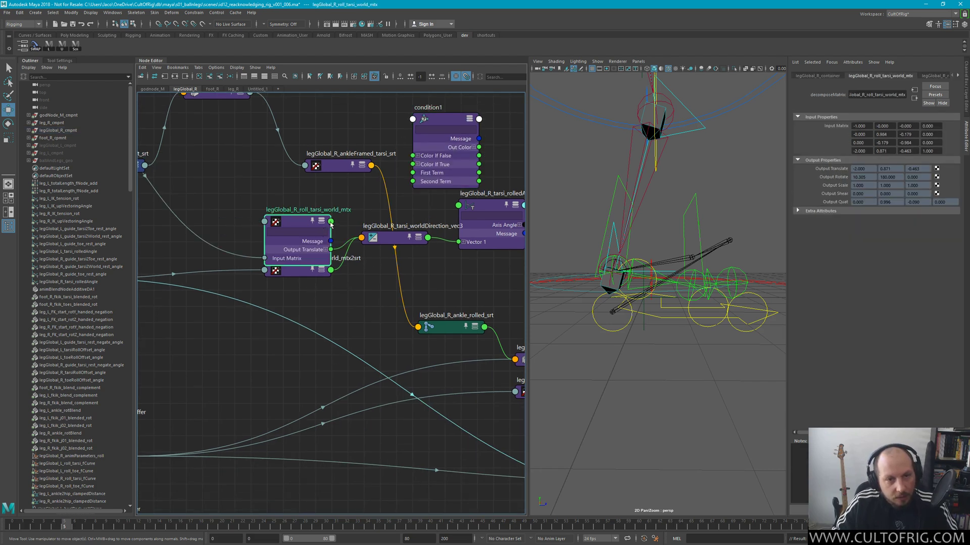
Connect Output Translate Y of legGlobal_R_roll_tarsi_world_mtx to condition1's First Term and collapse the tarsi matrix node
drag(305, 220, 276, 198)
click(297, 228)
mouse_move(301, 245)
mouse_down()
mouse_move(404, 162)
mouse_move(413, 181)
mouse_move(412, 172)
mouse_up()
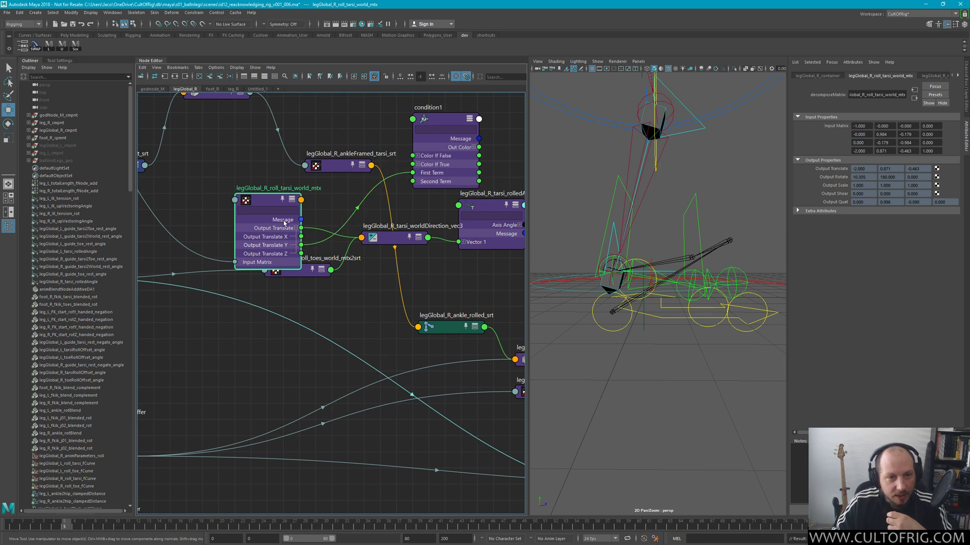
key(1)
drag(281, 206, 304, 213)
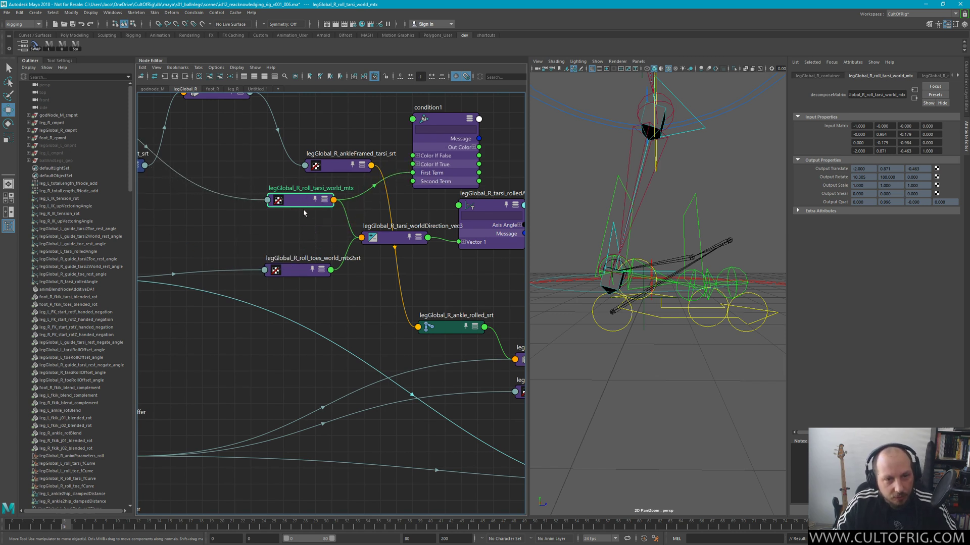
Connect Output Translate Y of legGlobal_R_roll_toes_world_mtx2srt to condition1's Second Term
click(297, 272)
key(2)
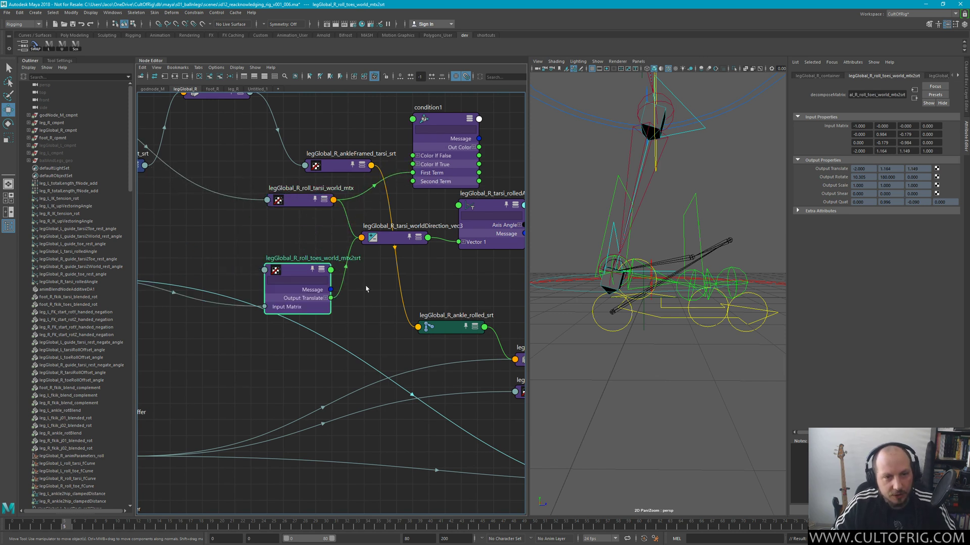
click(326, 298)
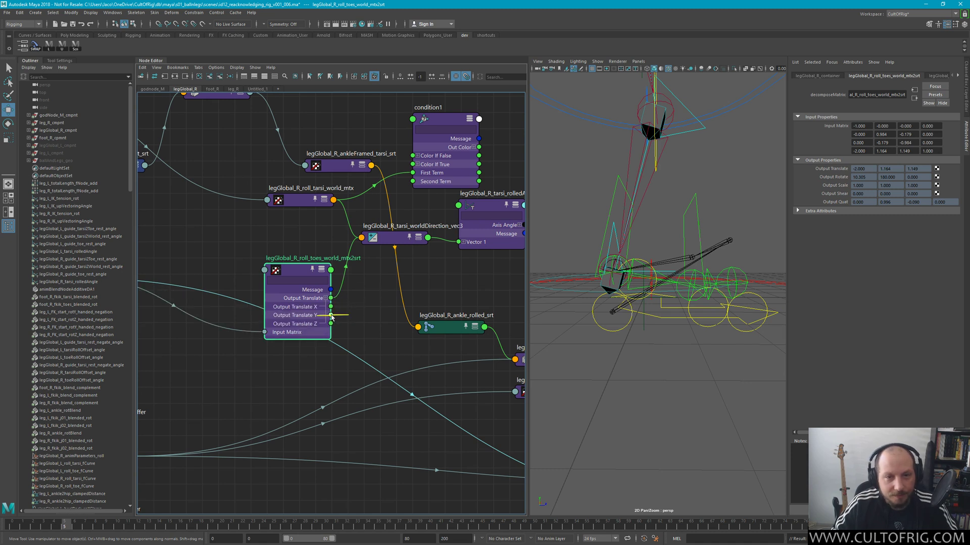
drag(331, 315, 413, 182)
alt+middle_drag(420, 124, 302, 206)
Set condition1's operation to Greater Than and collapse the legGlobal_R_roll_toes_world_mtx2srt node
drag(342, 207, 375, 175)
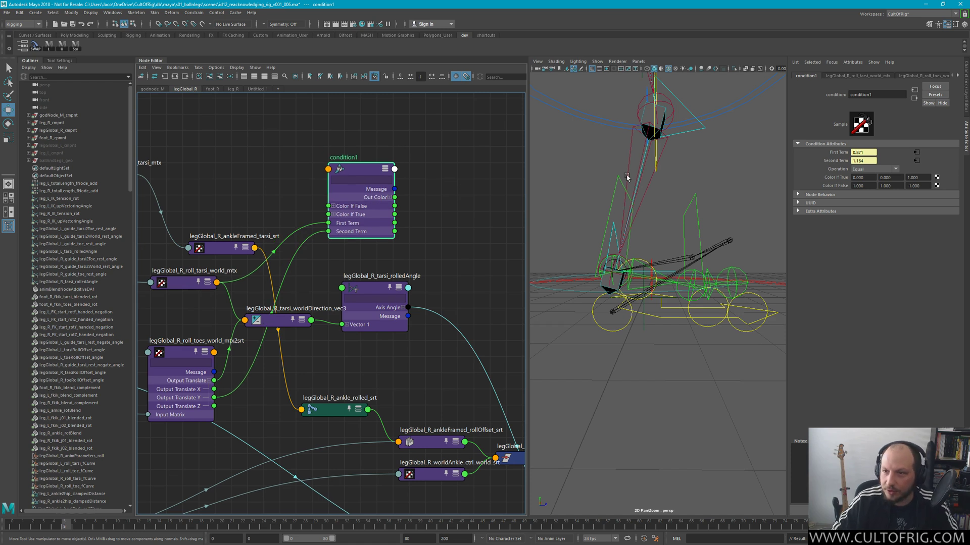
click(870, 169)
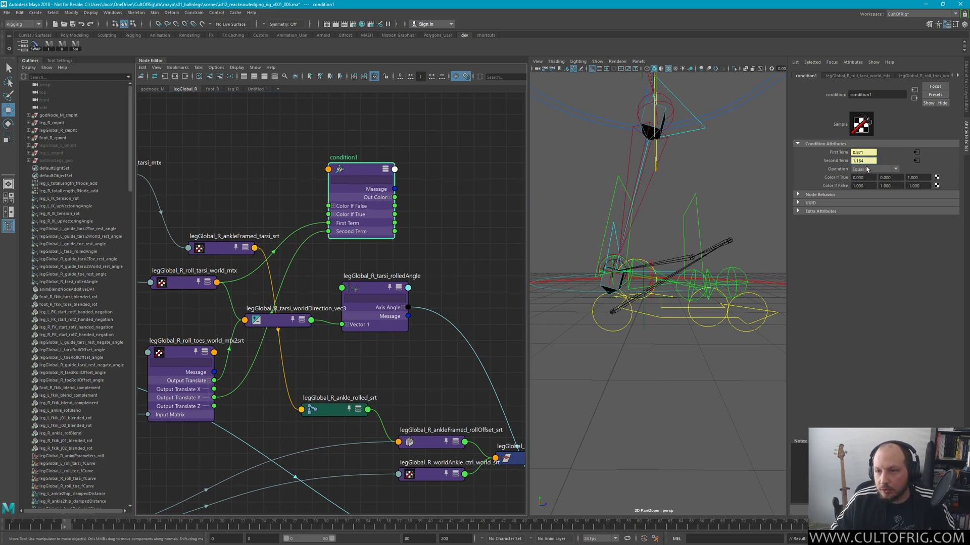
click(864, 192)
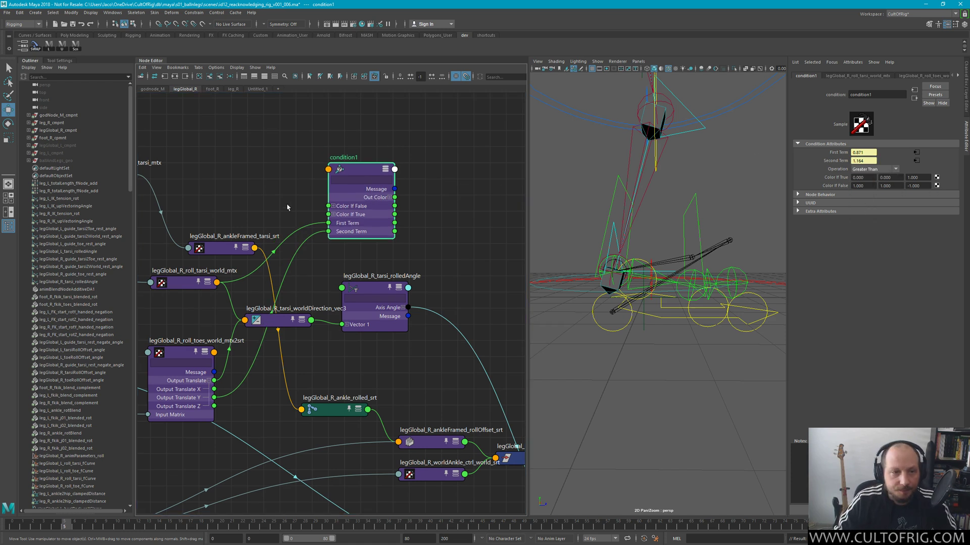
click(180, 285)
click(176, 352)
key(1)
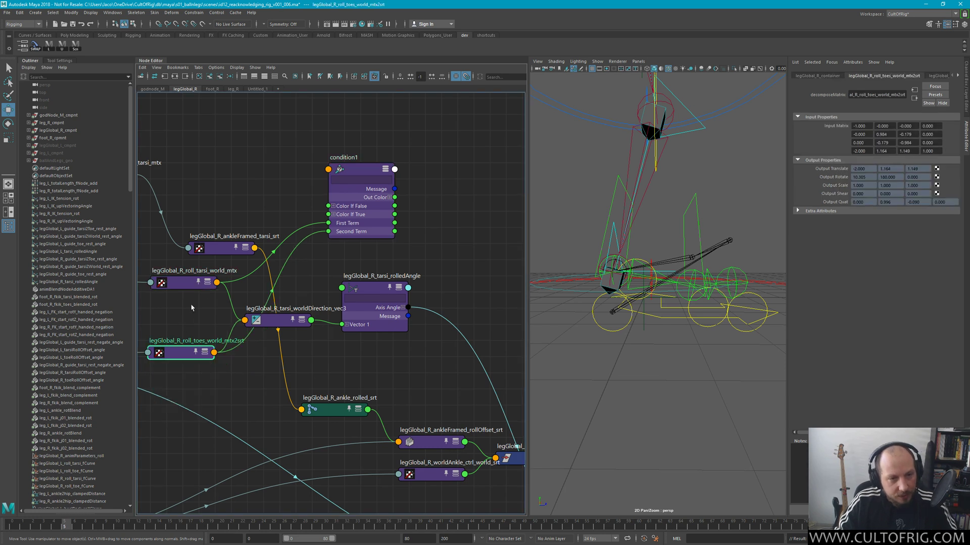
Create an animBlendNodeAdditiveDA node and place it beside condition1 in the graph
click(444, 244)
key(Tab)
text(blen)
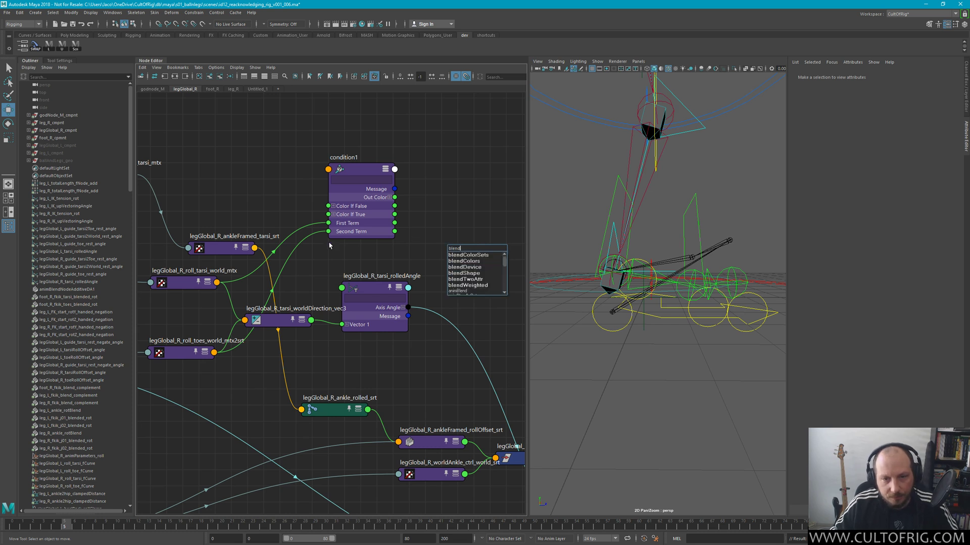
click(484, 289)
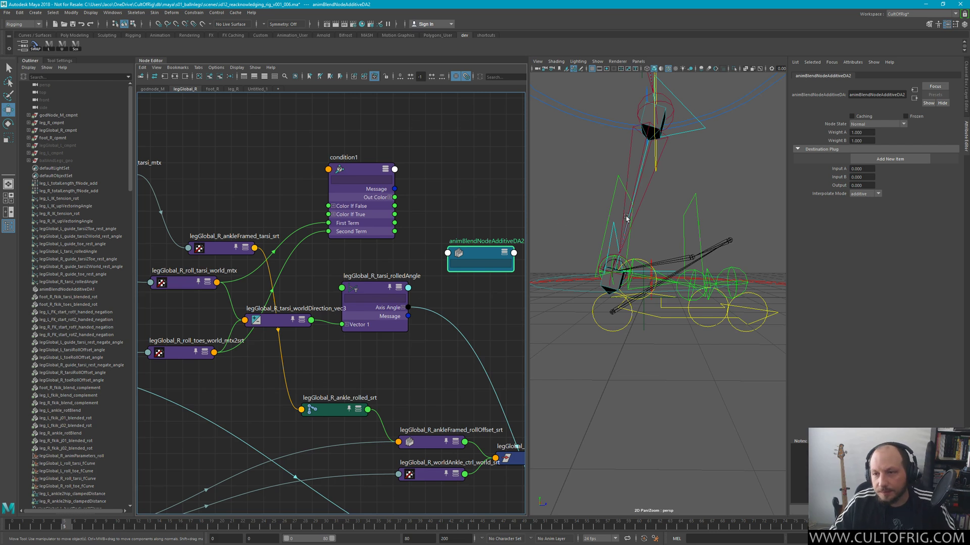
drag(477, 258, 455, 224)
click(422, 194)
Show all attributes of the additive blend node and connect condition1's Out Color B to its Weight A
click(389, 197)
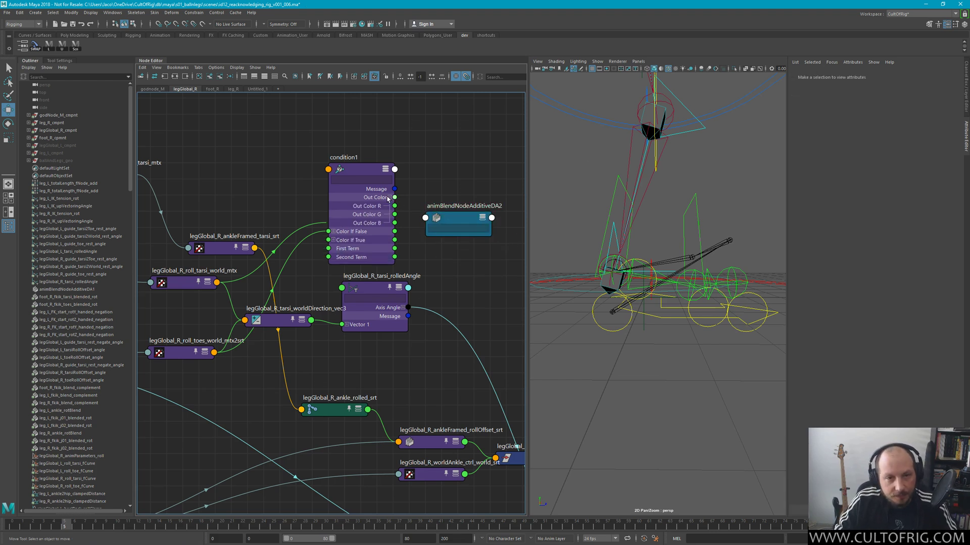
alt+middle_drag(406, 165, 399, 188)
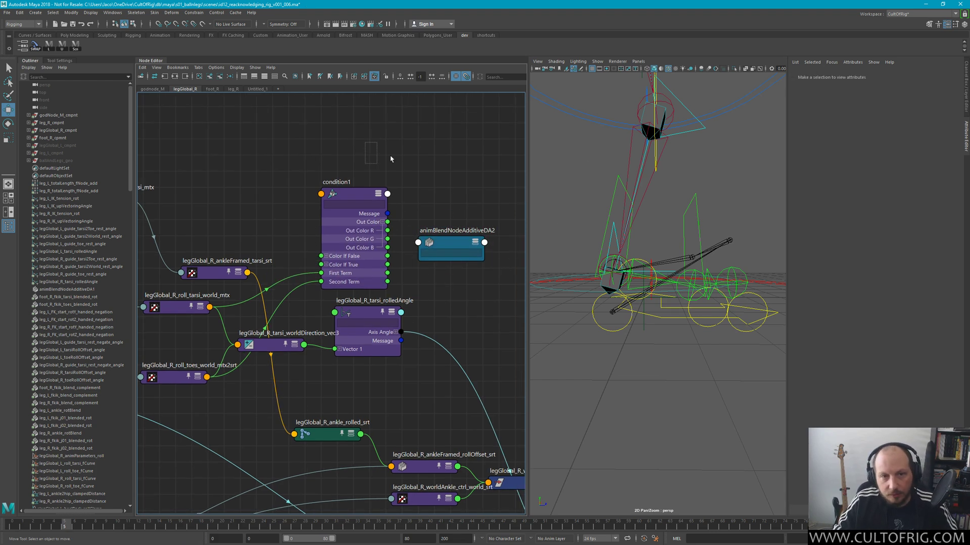
click(356, 223)
click(456, 245)
key(3)
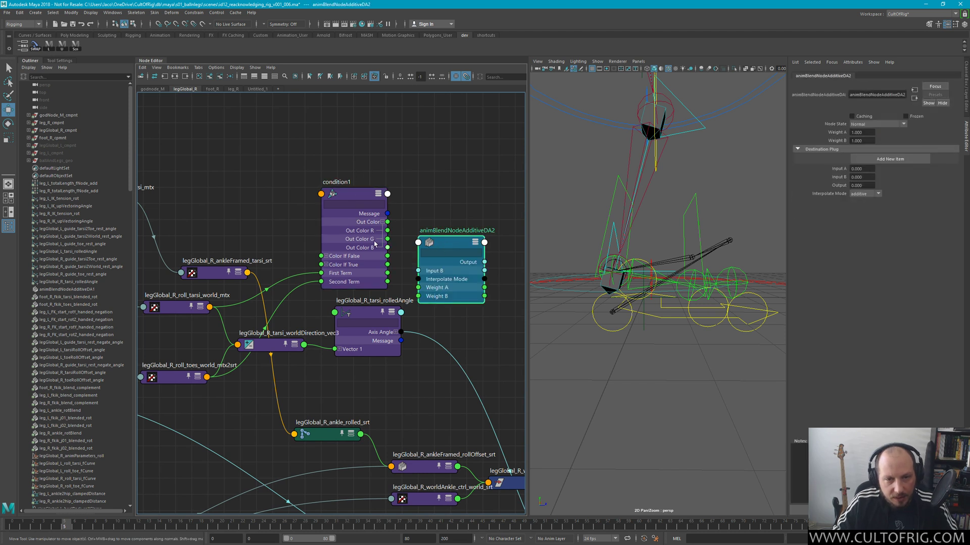
drag(447, 254, 463, 207)
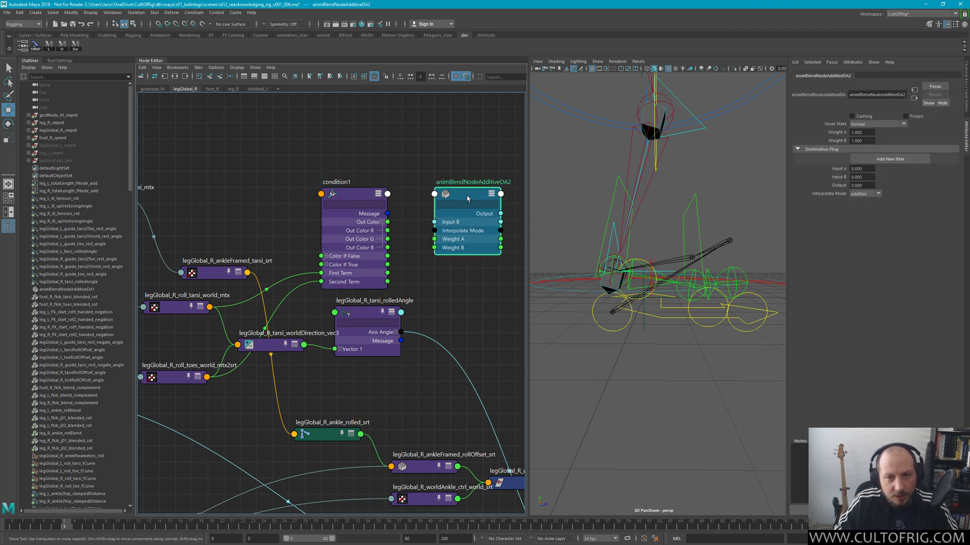
right_click(467, 199)
click(502, 265)
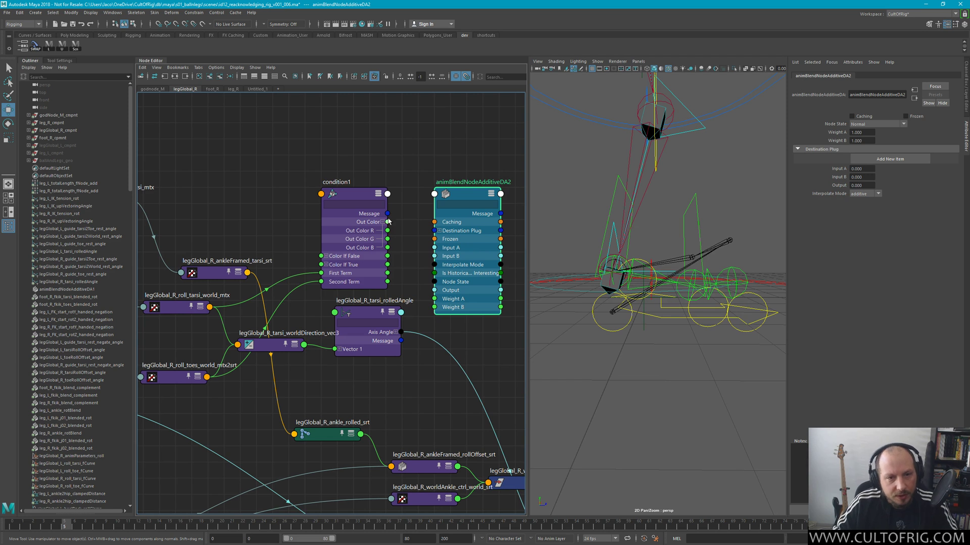
drag(387, 247, 434, 299)
alt+middle_drag(415, 286, 333, 289)
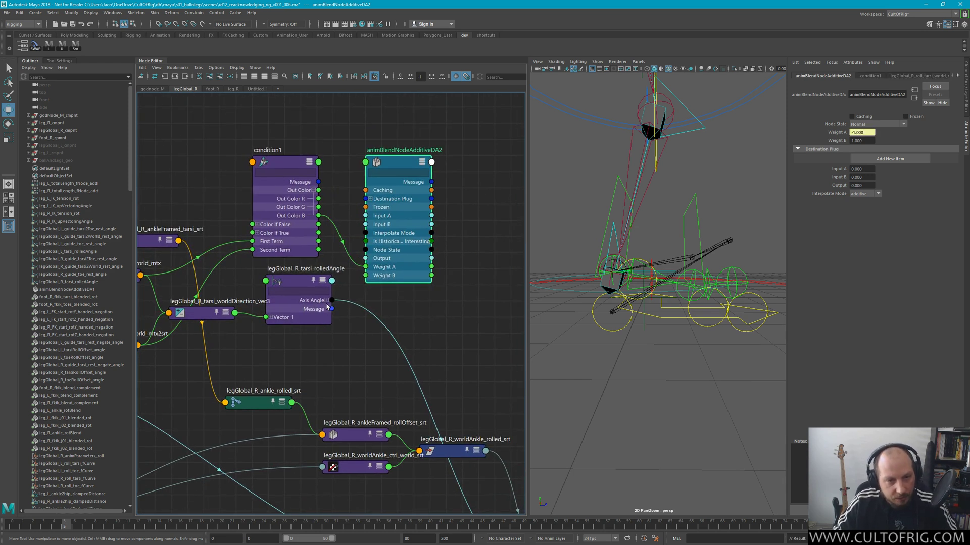
Connect the Angle output of legGlobal_R_tarsi_rolledAngle to the additive blend node's Input A
click(326, 300)
drag(397, 161, 413, 210)
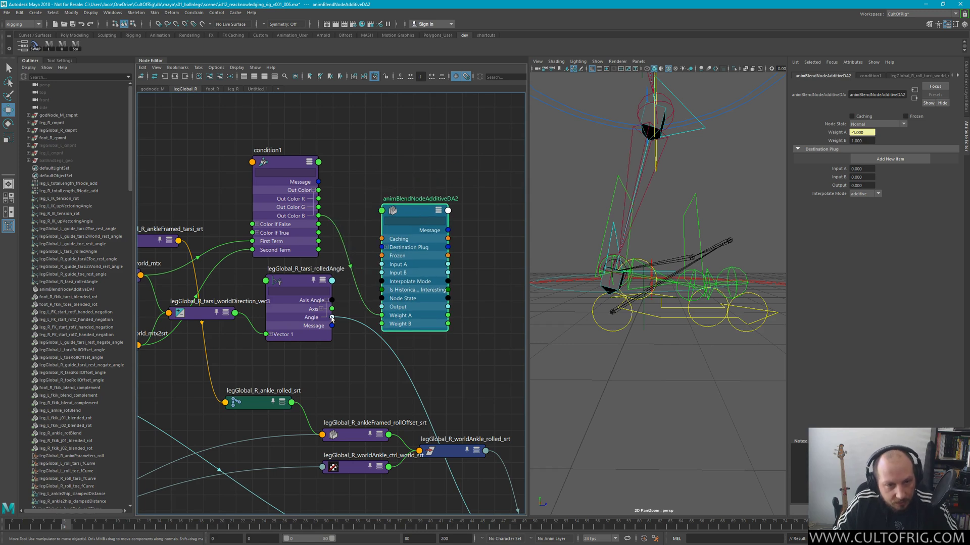
drag(332, 319, 382, 264)
alt+middle_drag(382, 265, 369, 185)
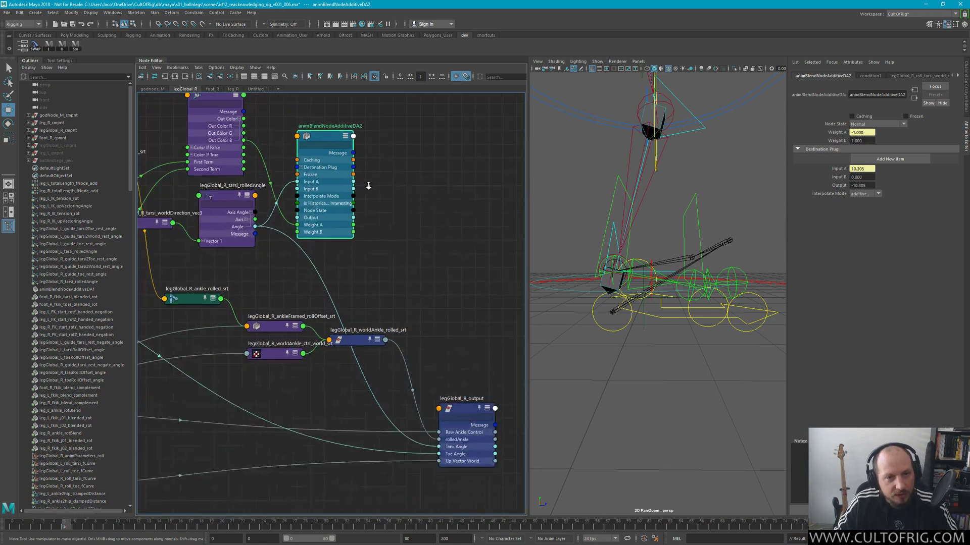
Connect the additive blend node's Output to Tarsi Angle on legGlobal_R_output and scrub the animation to frame 21
scroll(369, 186, down, 2)
drag(335, 159, 376, 161)
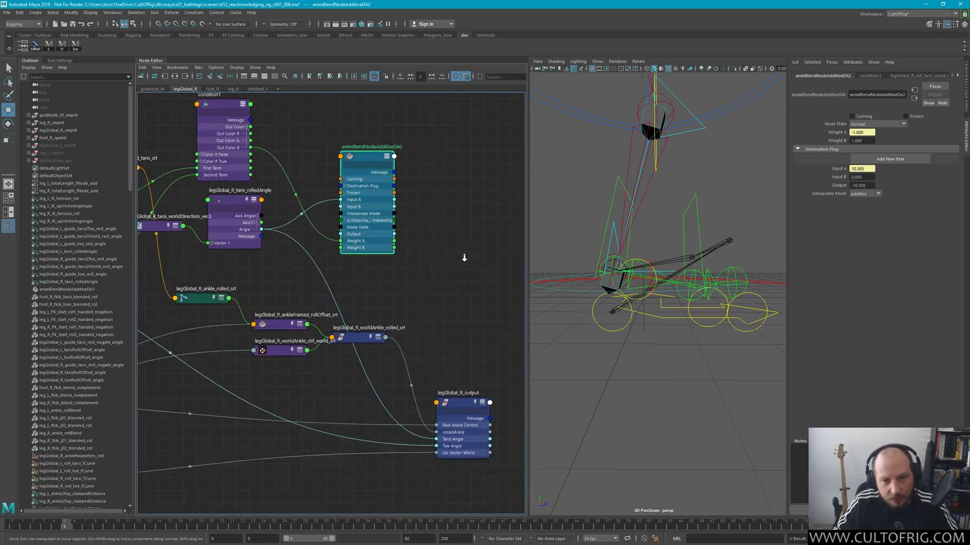
scroll(380, 214, up, 3)
alt+middle_drag(307, 122, 329, 131)
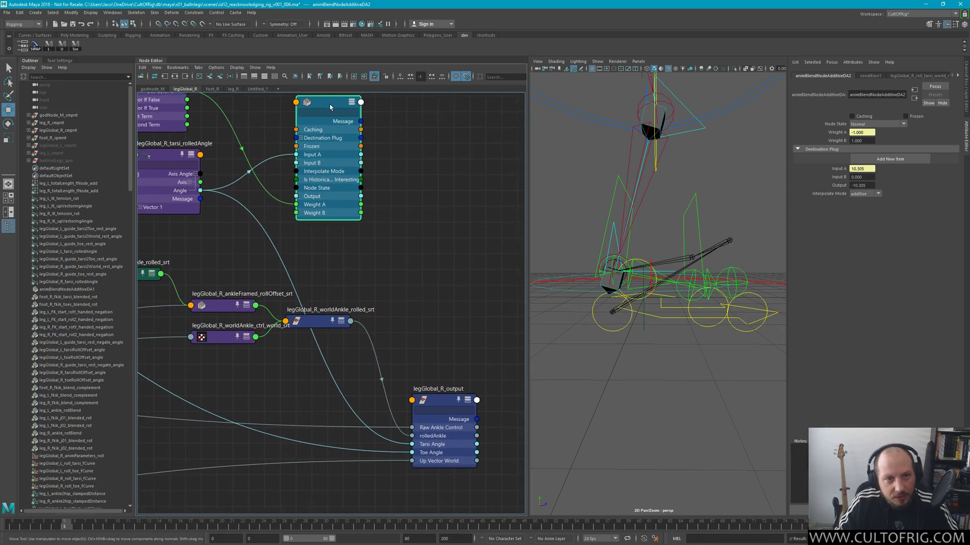
drag(343, 113, 328, 113)
alt+middle_drag(392, 240, 350, 253)
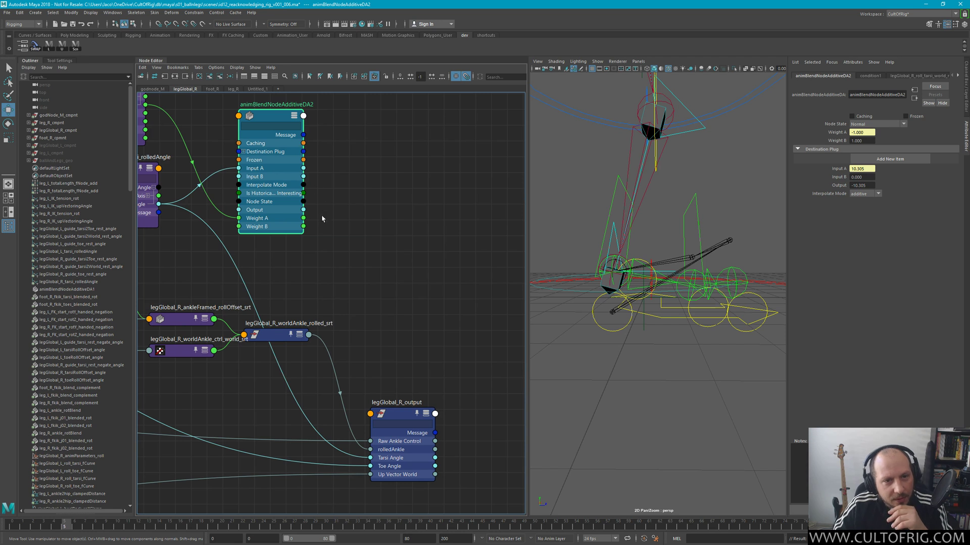
drag(304, 209, 381, 460)
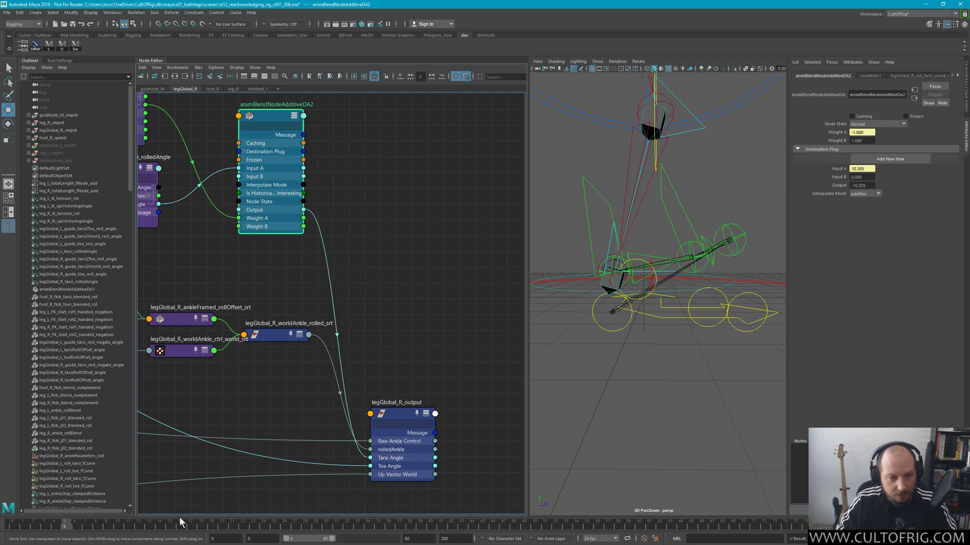
drag(76, 525, 231, 505)
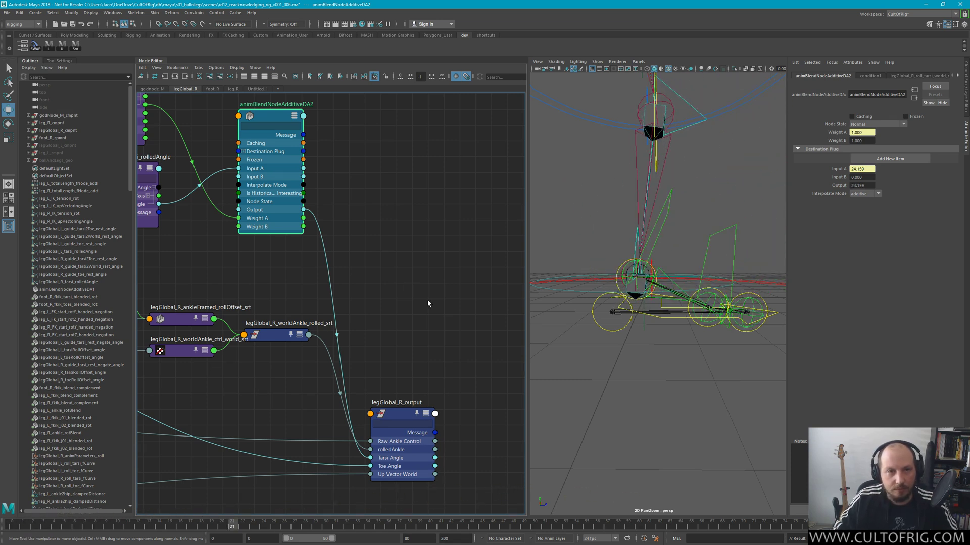
scroll(428, 303, down, 6)
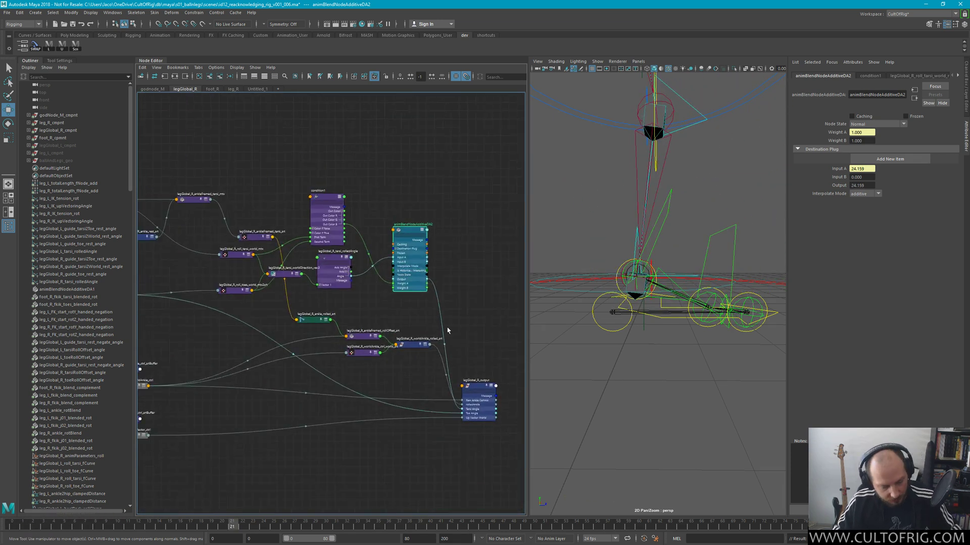
Save the scene as a new version, v002_001
key(q)
key(ctrl+shift+s)
drag(640, 265, 969, 126)
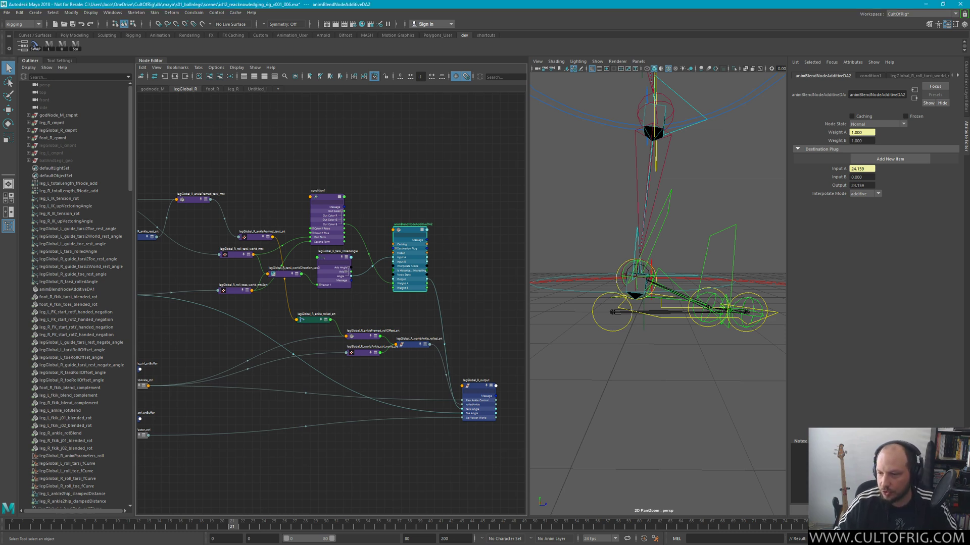
key(w)
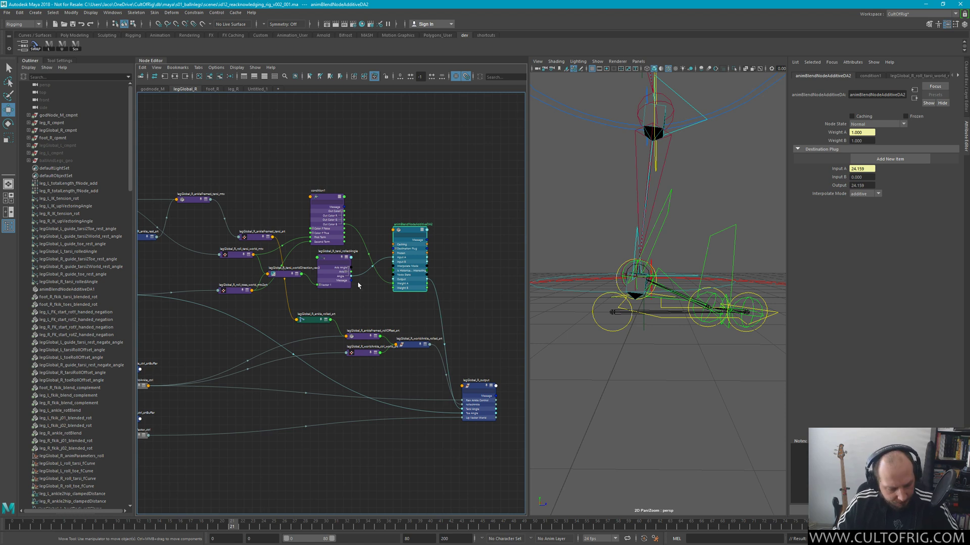
Enlarge the condition1 area of the graph and close the Outliner to widen the viewport
alt+middle_drag(412, 312, 362, 320)
alt+right_drag(362, 320, 456, 413)
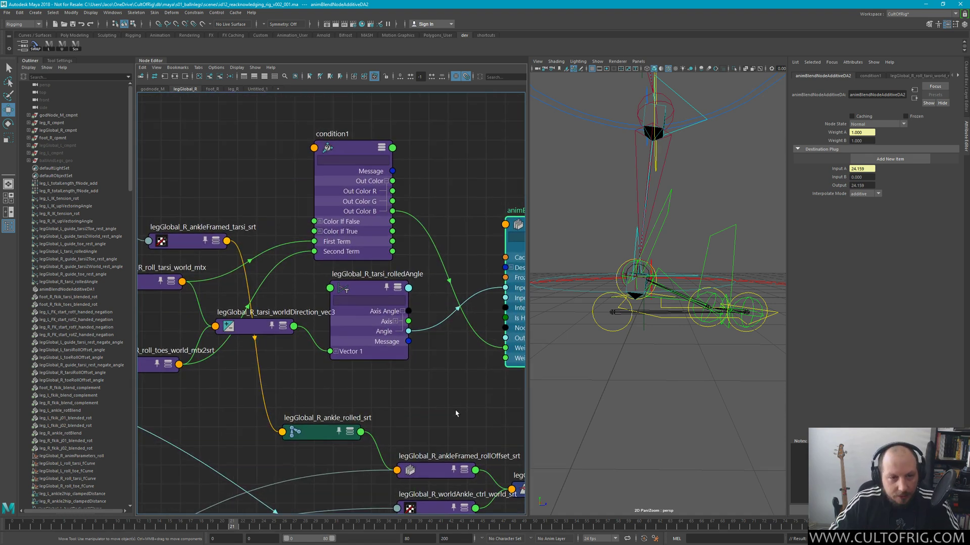
alt+middle_drag(625, 341, 567, 356)
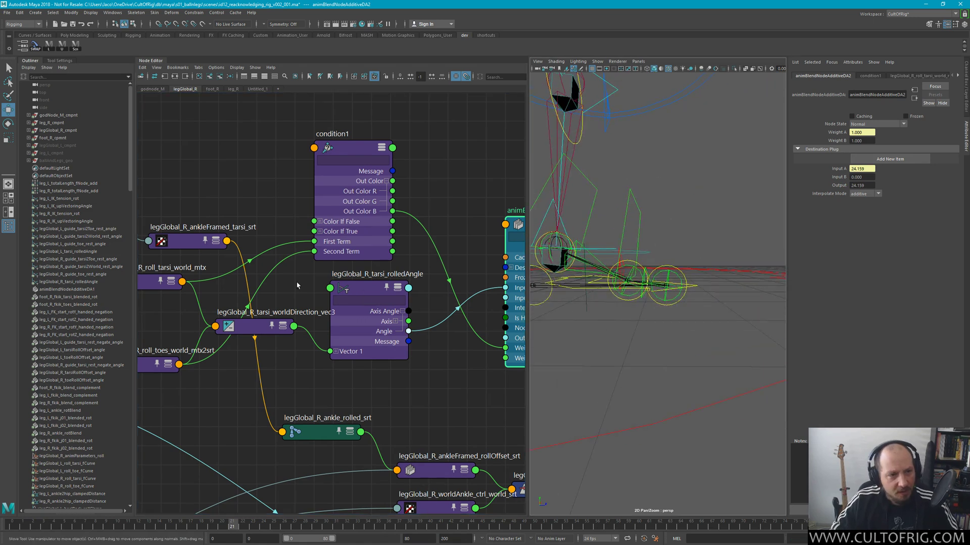
click(30, 60)
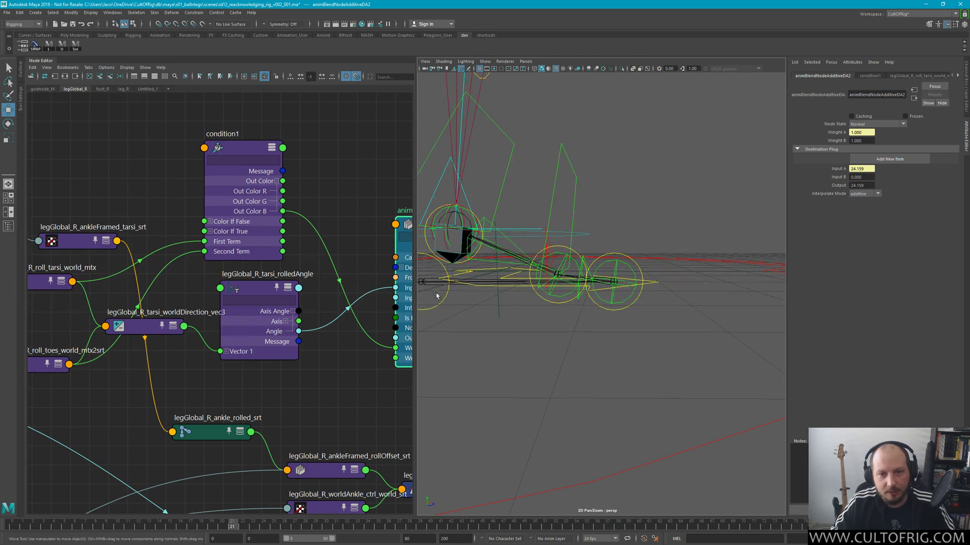
Scrub the animation between about frames 11 and 32 while examining the tarsi and toes joints up close in the viewport
key(f)
alt+drag(533, 238, 547, 285)
mouse_move(15, 525)
mouse_down()
mouse_move(366, 528)
mouse_move(379, 510)
mouse_move(218, 521)
mouse_move(389, 520)
mouse_move(314, 523)
mouse_move(149, 486)
mouse_move(250, 510)
mouse_move(404, 500)
mouse_move(283, 501)
mouse_move(349, 514)
mouse_up()
scroll(650, 319, up, 10)
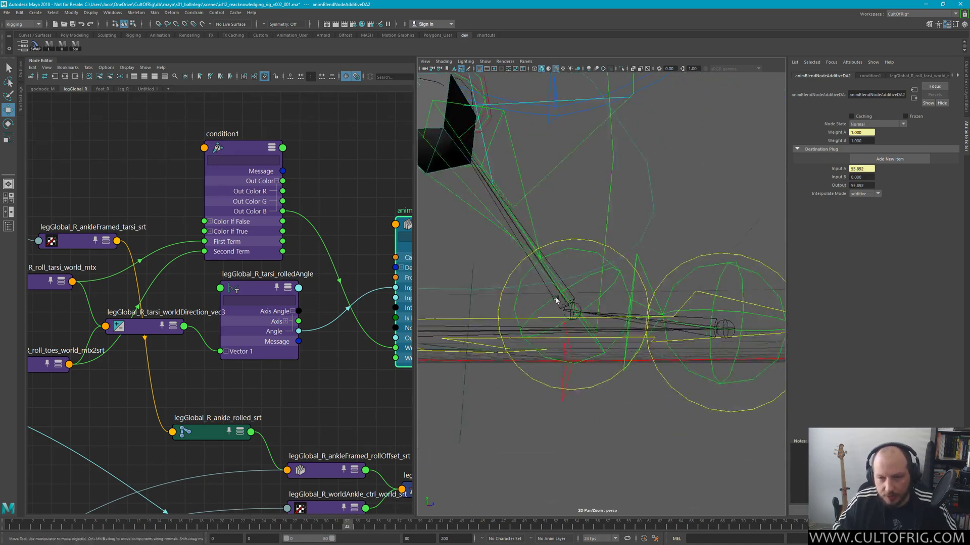
scroll(650, 320, down, 5)
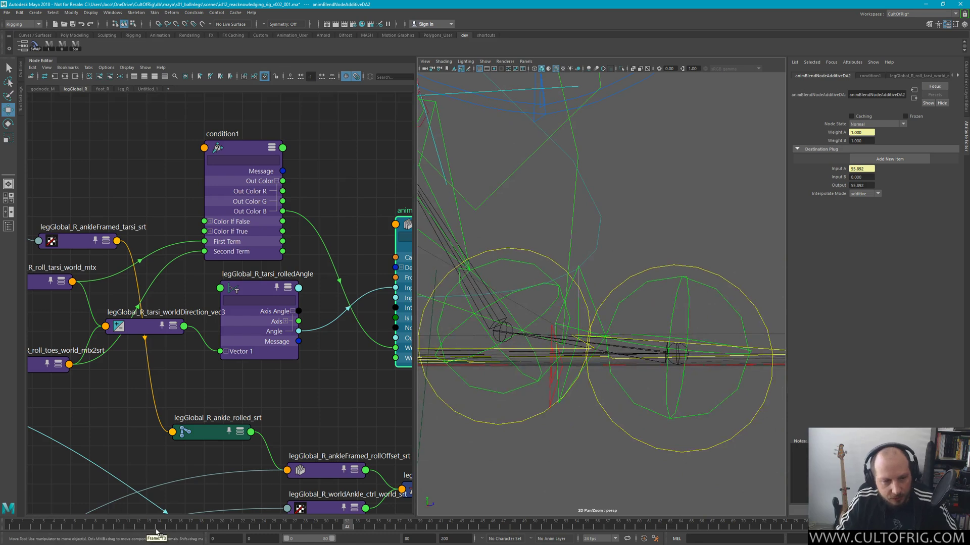
click(120, 528)
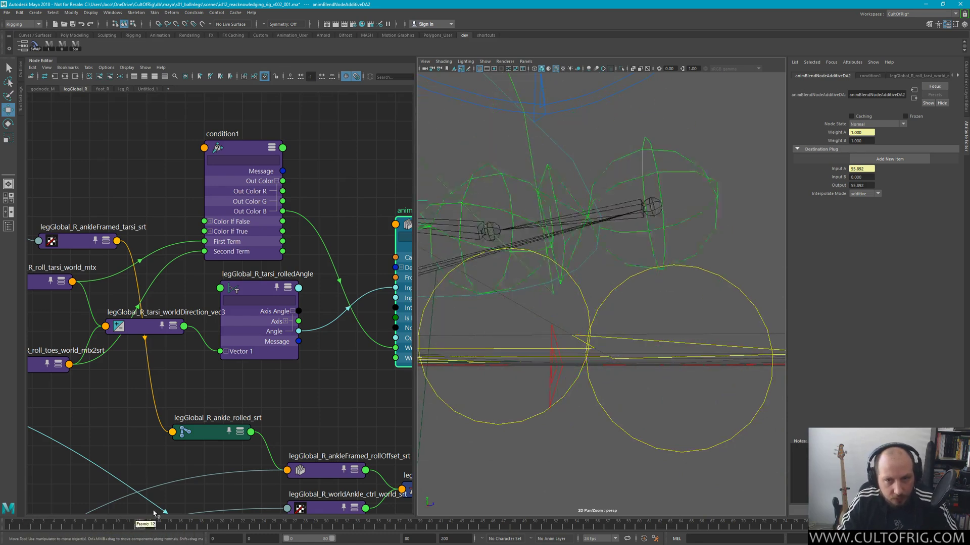
drag(131, 509, 305, 500)
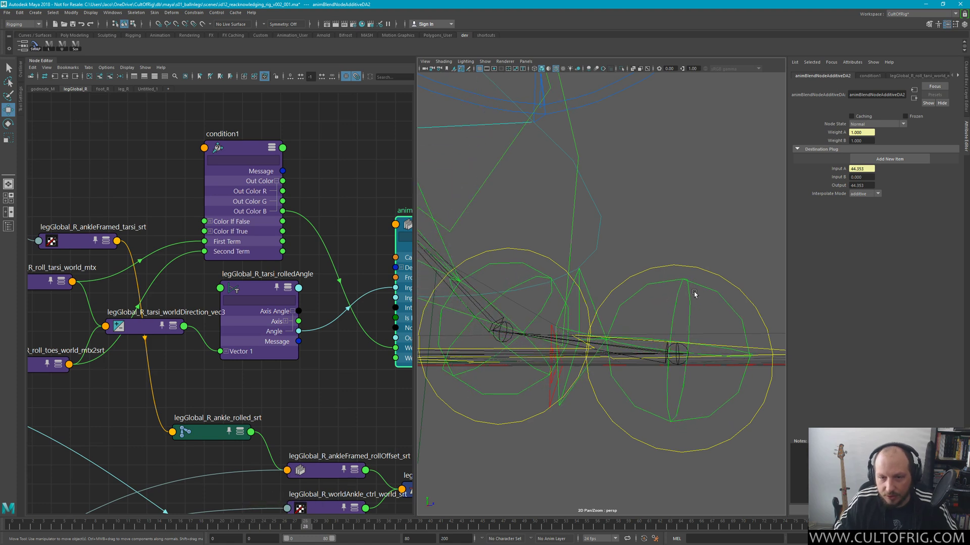
alt+drag(692, 292, 582, 314)
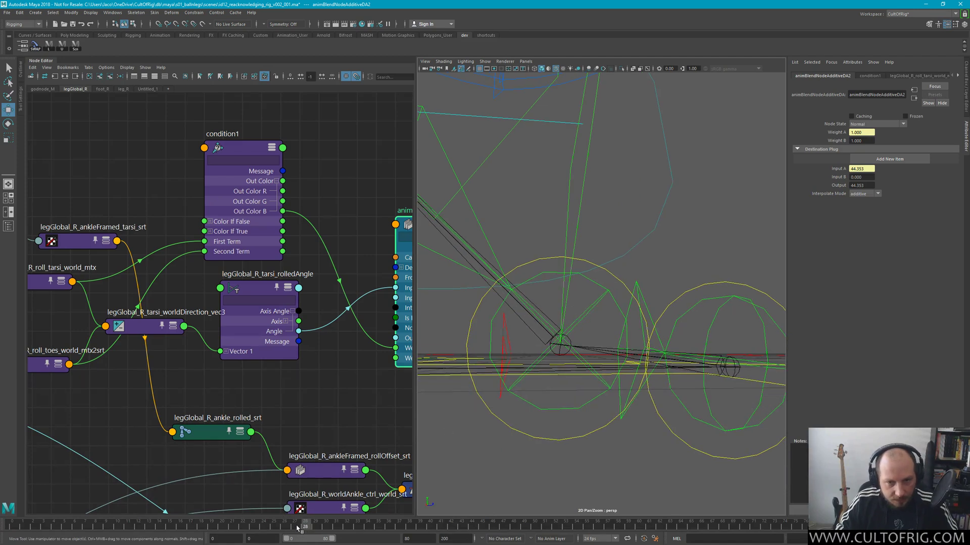
drag(306, 516, 326, 522)
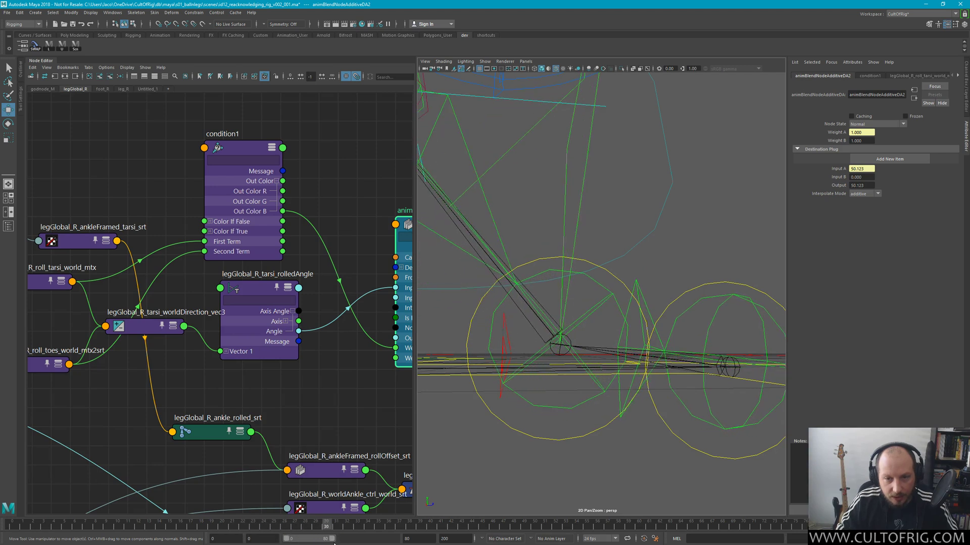
Select the foot_R_j02_srt joint and examine the tarsi and ankle area from the front and at an angle
click(589, 318)
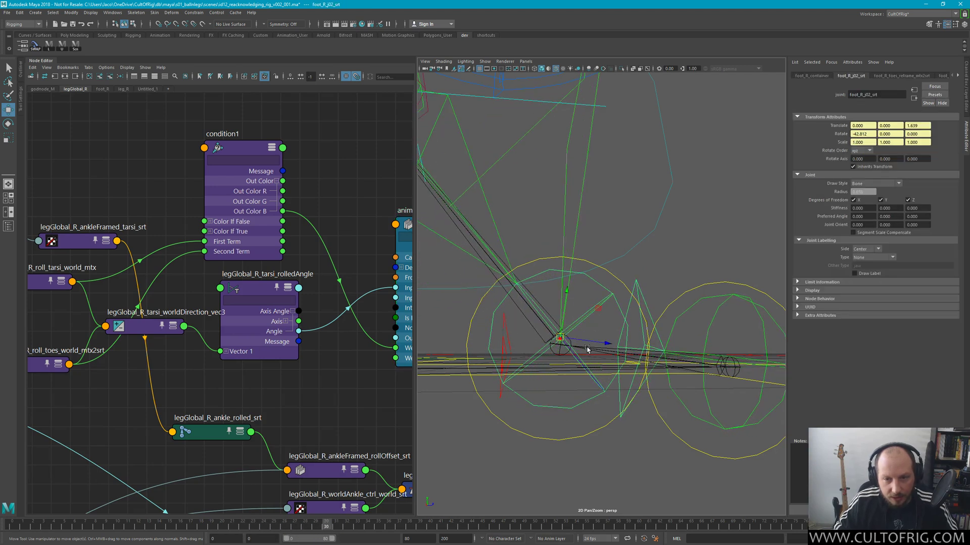
alt+drag(591, 319, 613, 314)
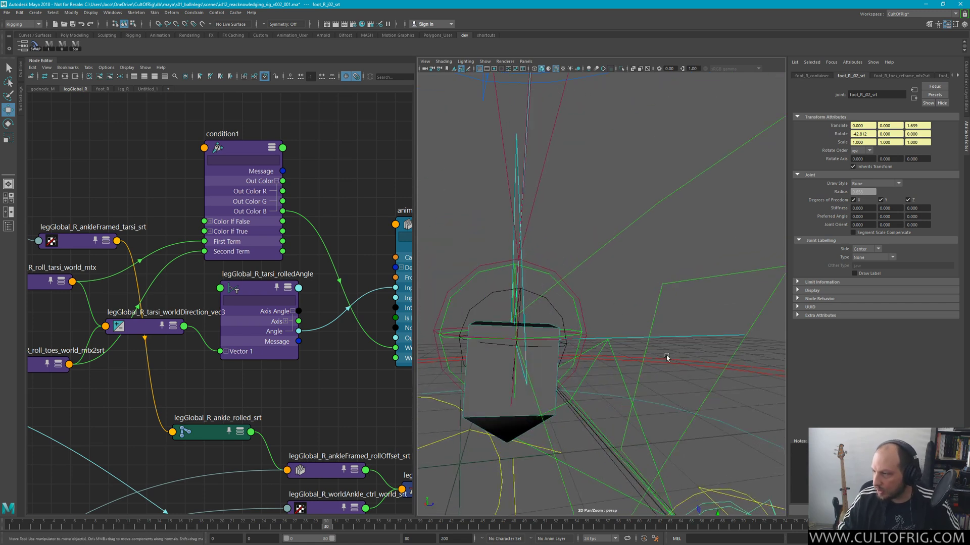
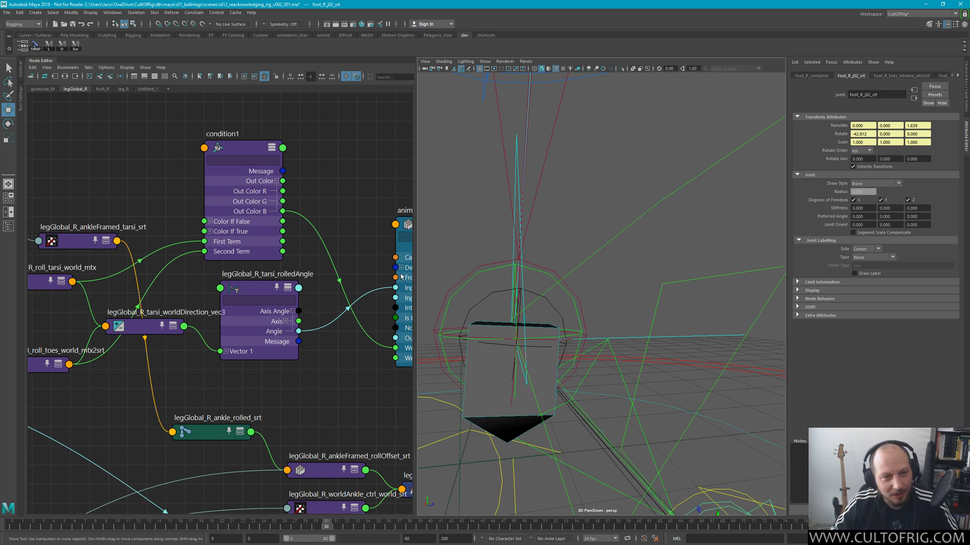
scroll(591, 350, down, 5)
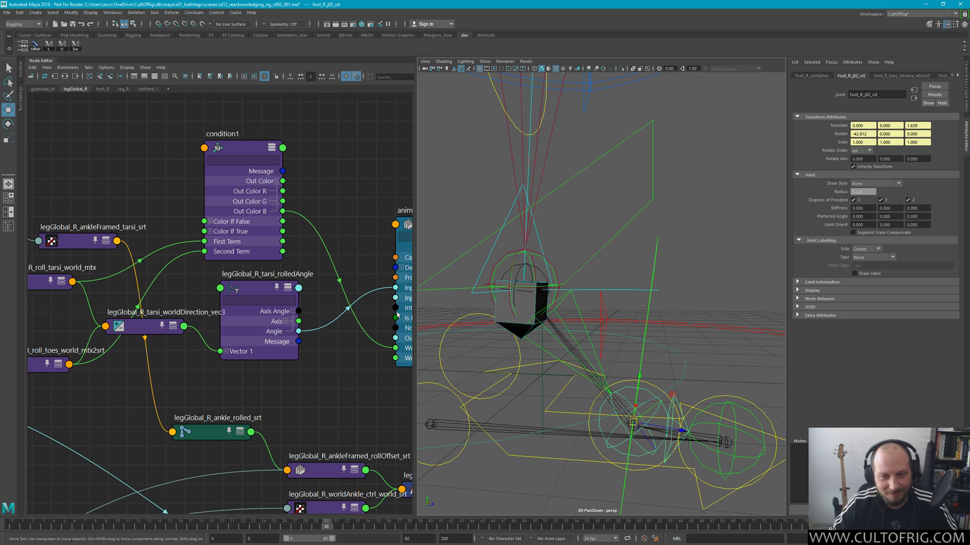
Move the condition1 node slightly up, clear of legGlobal_R_tarsi_rolledAngle, and examine the ankle's diagnostic cube from several angles
drag(253, 145, 271, 127)
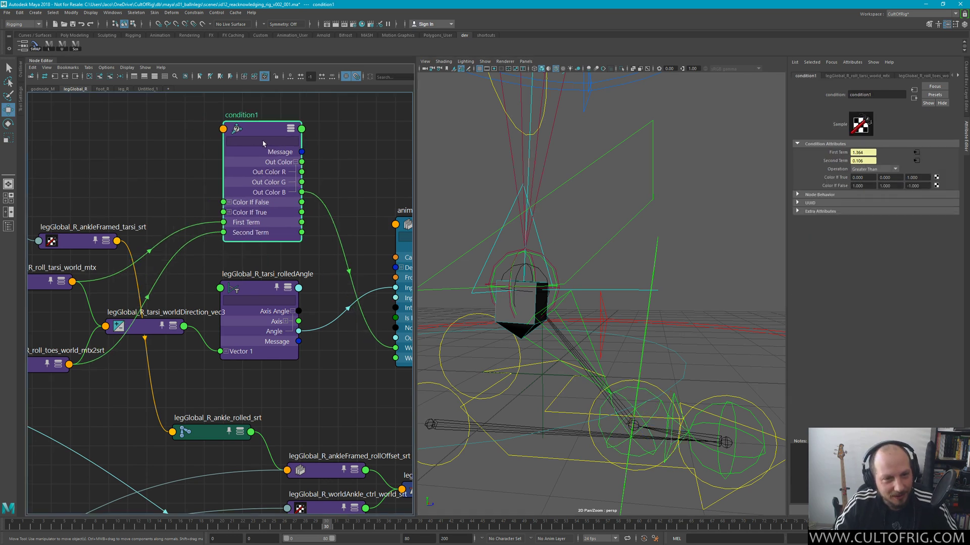
alt+drag(608, 273, 617, 262)
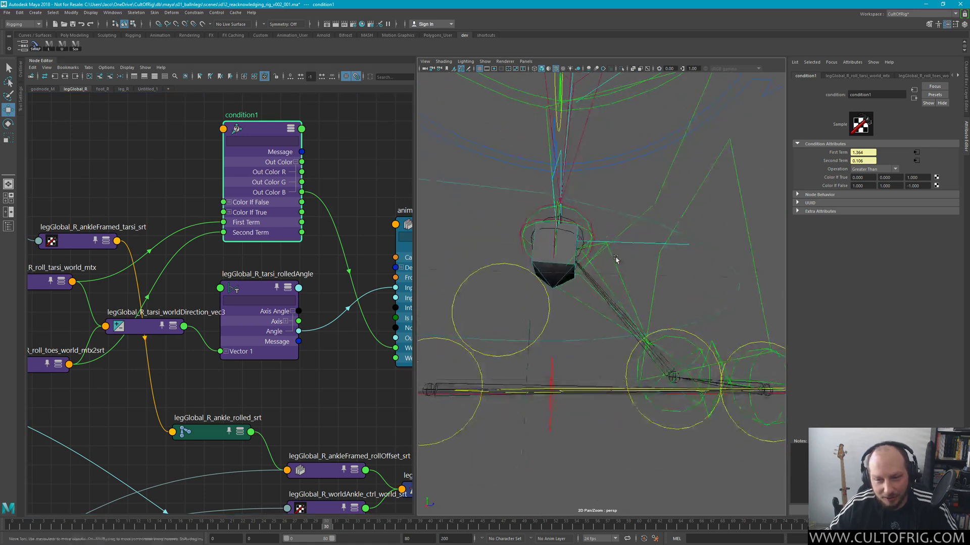
alt+middle_drag(617, 262, 611, 244)
alt+right_drag(610, 245, 616, 262)
mouse_move(606, 257)
alt+mouse_down()
mouse_move(599, 255)
mouse_move(614, 247)
alt+mouse_up()
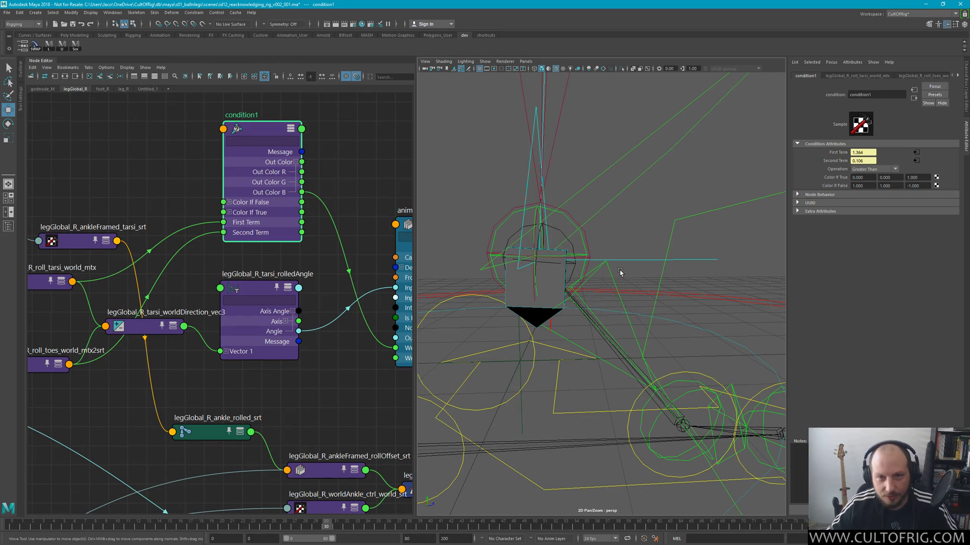
middle_drag(354, 172, 215, 213)
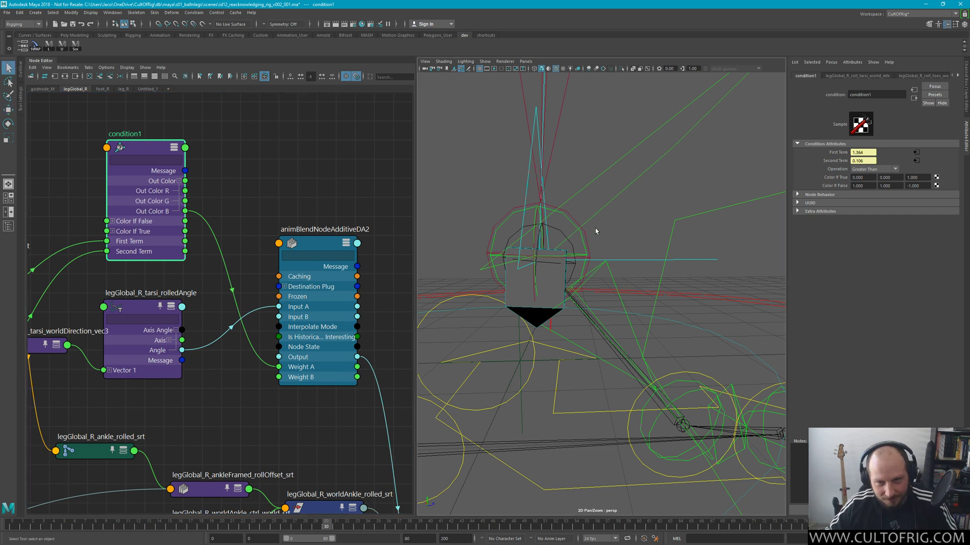
Select the foot_R_j01_srt joint and examine how it lines up with the ankle's diagnostic cube up close and from a distance
key(q)
alt+drag(570, 288, 586, 253)
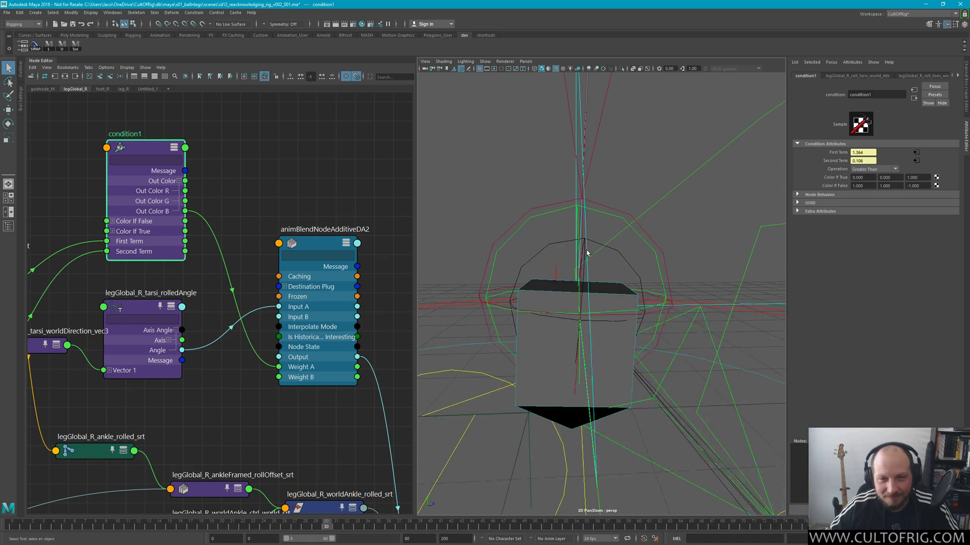
click(611, 218)
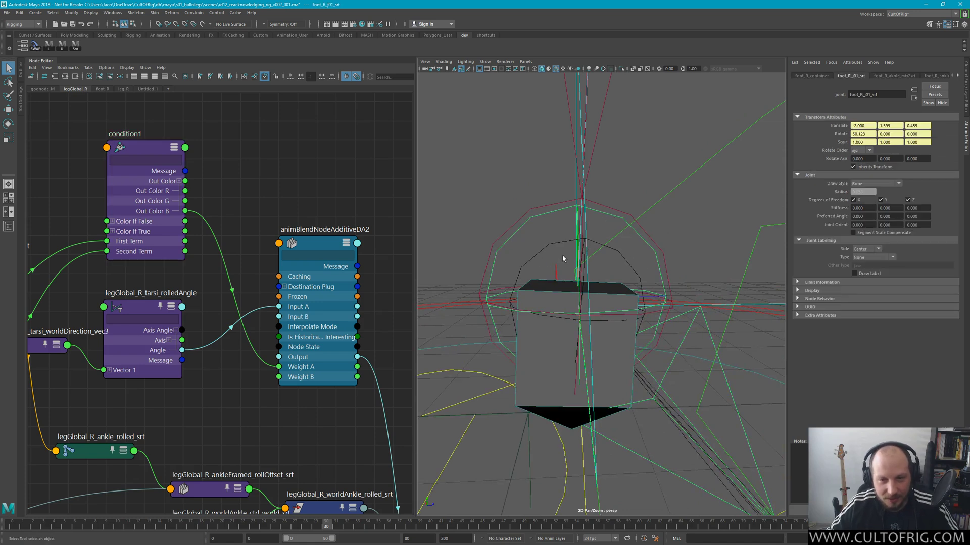
alt+middle_drag(563, 258, 595, 238)
alt+right_drag(595, 238, 617, 182)
alt+drag(617, 182, 577, 215)
alt+drag(567, 265, 595, 217)
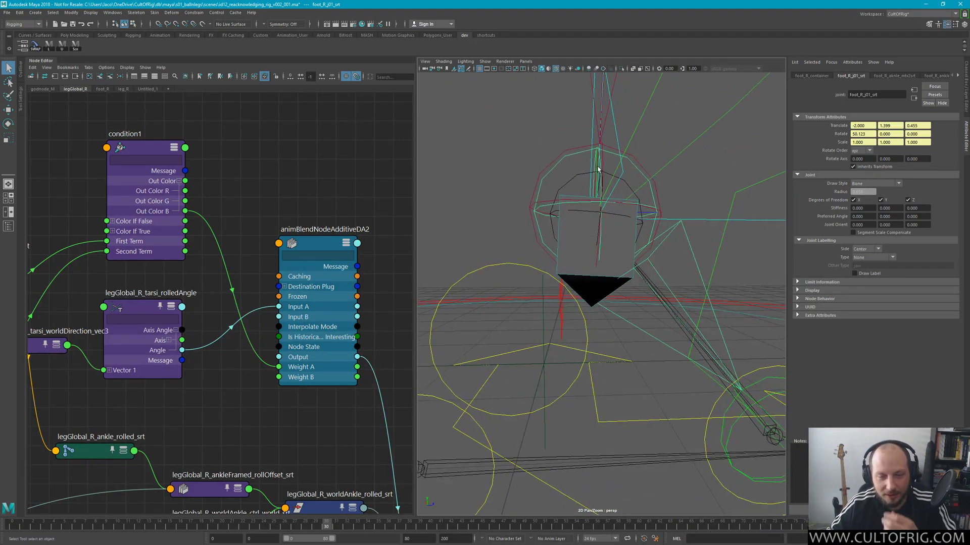
alt+drag(598, 227, 602, 250)
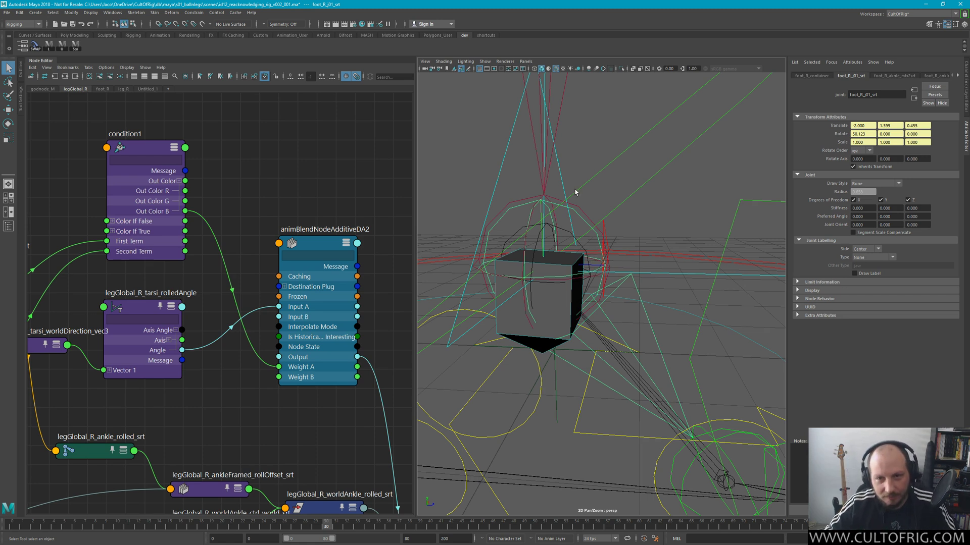
middle_drag(576, 192, 607, 216)
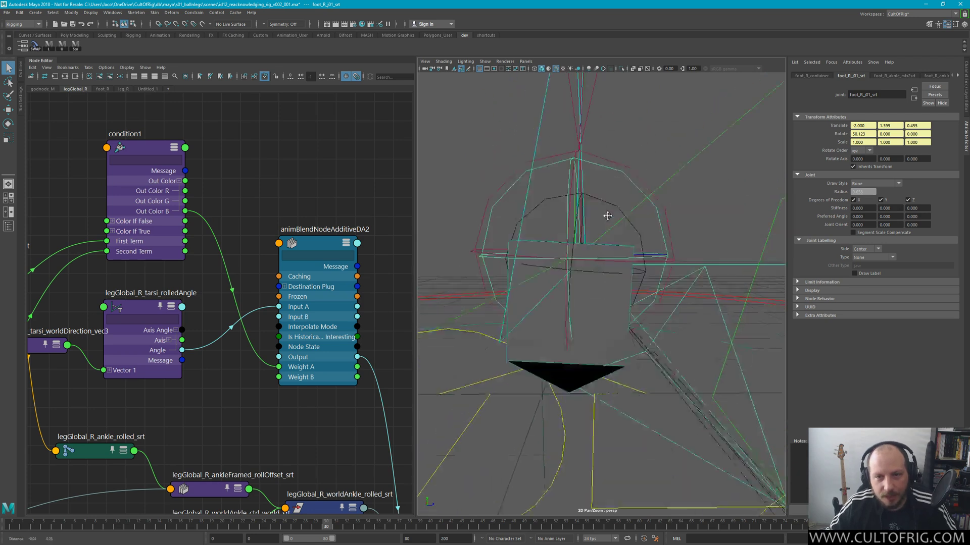
alt+drag(607, 215, 627, 215)
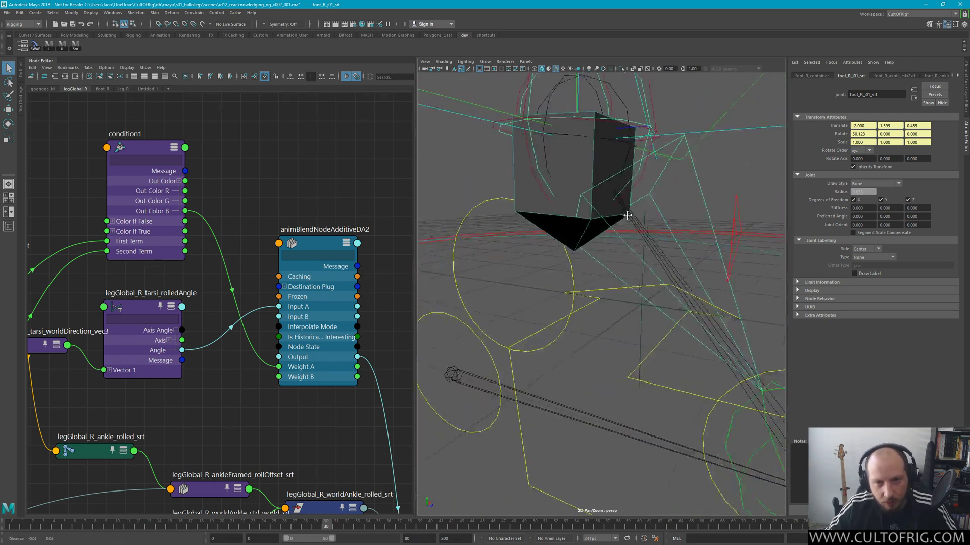
scroll(628, 215, down, 10)
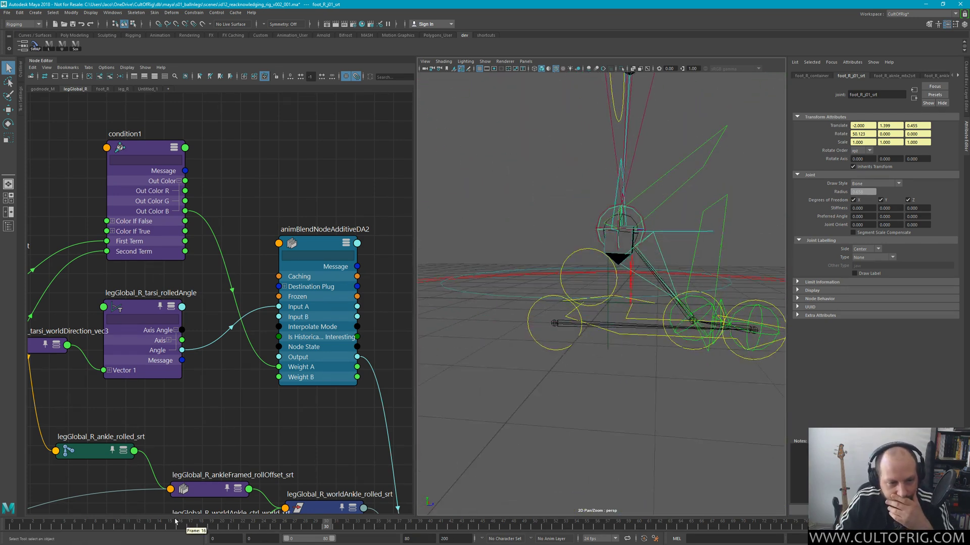
Scrub the animation back to about frame 5 and select the leg_R_tibiaEnd_srt diagnostic cube at the ankle
drag(176, 522, 65, 522)
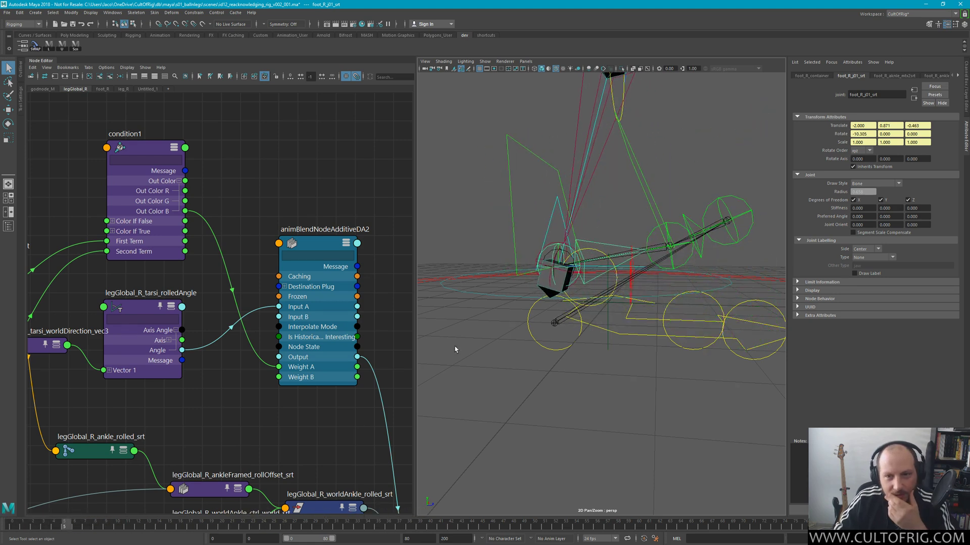
scroll(600, 270, up, 6)
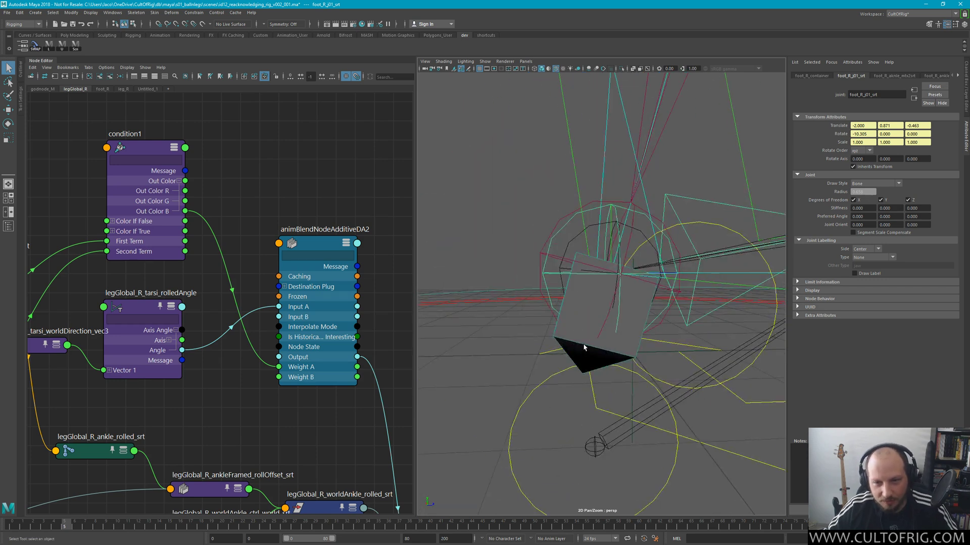
click(597, 307)
key(w)
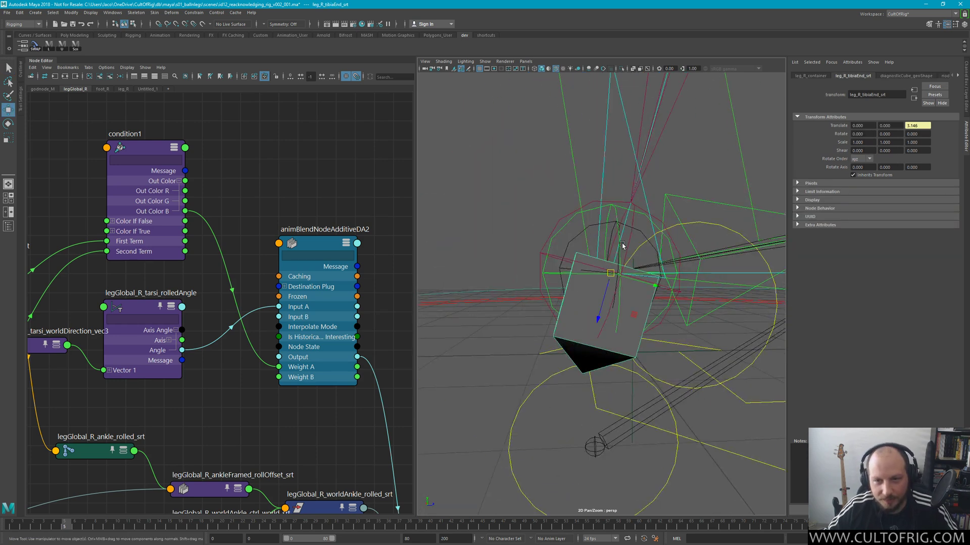
alt+drag(612, 260, 605, 289)
scroll(599, 256, up, 8)
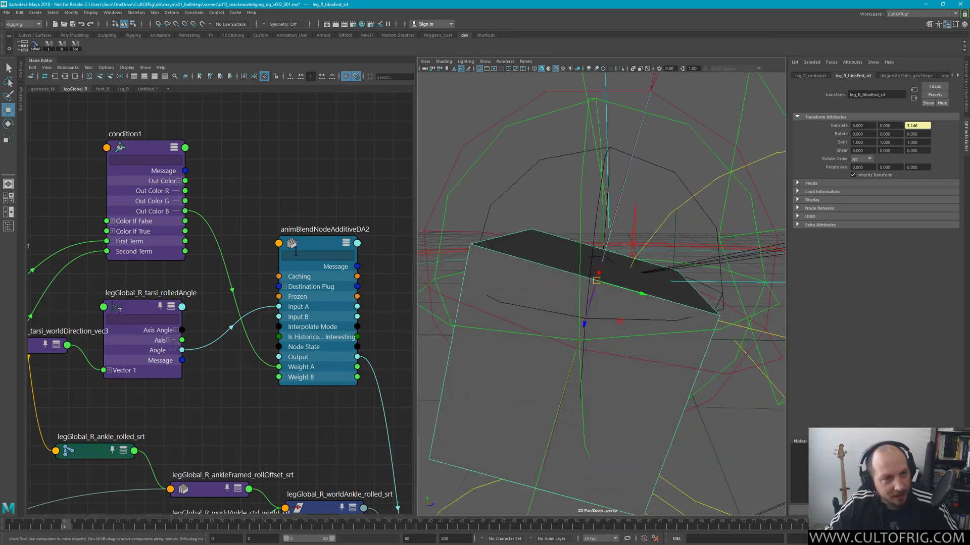
Reopen the Outliner and reveal the selected leg_R_tibiaEnd_srt in the leg_R_cmpnt hierarchy
click(22, 73)
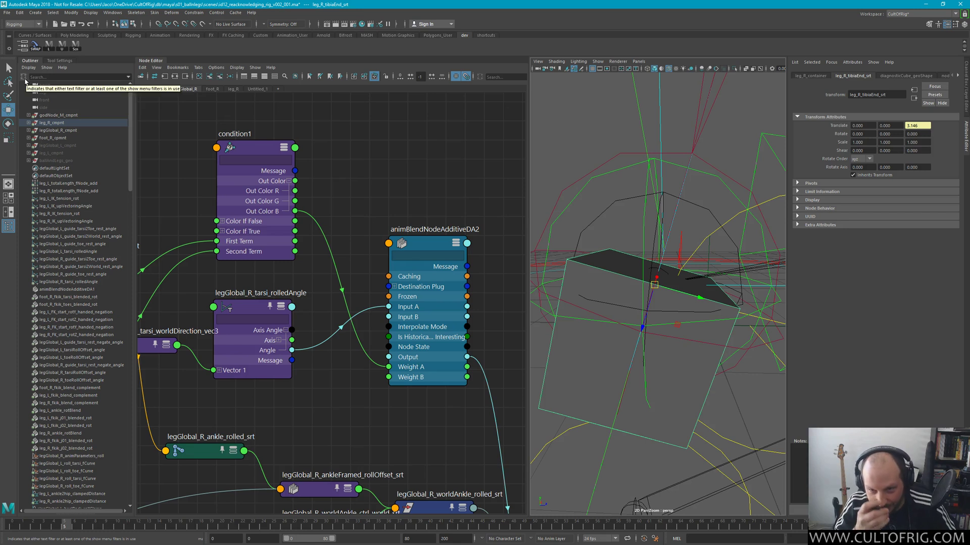
alt+drag(661, 225, 639, 254)
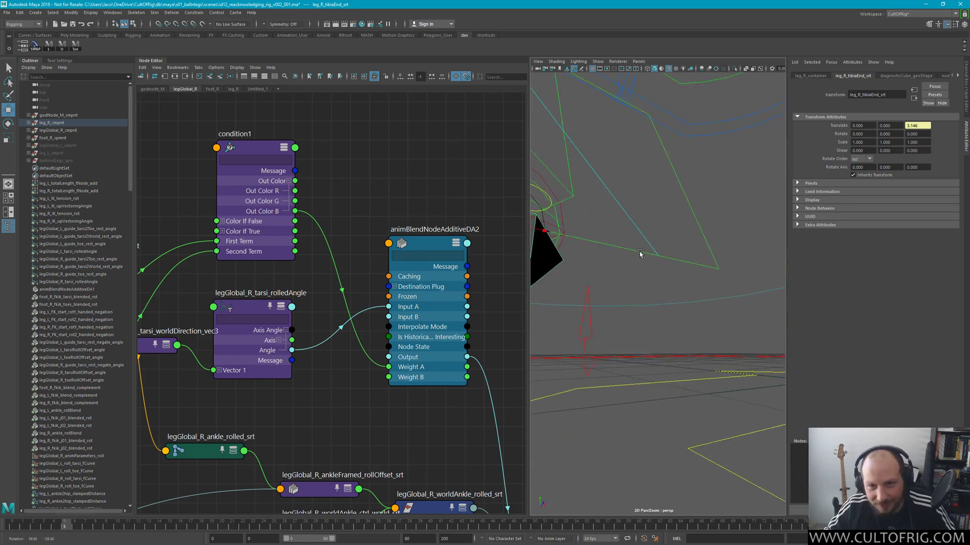
key(f)
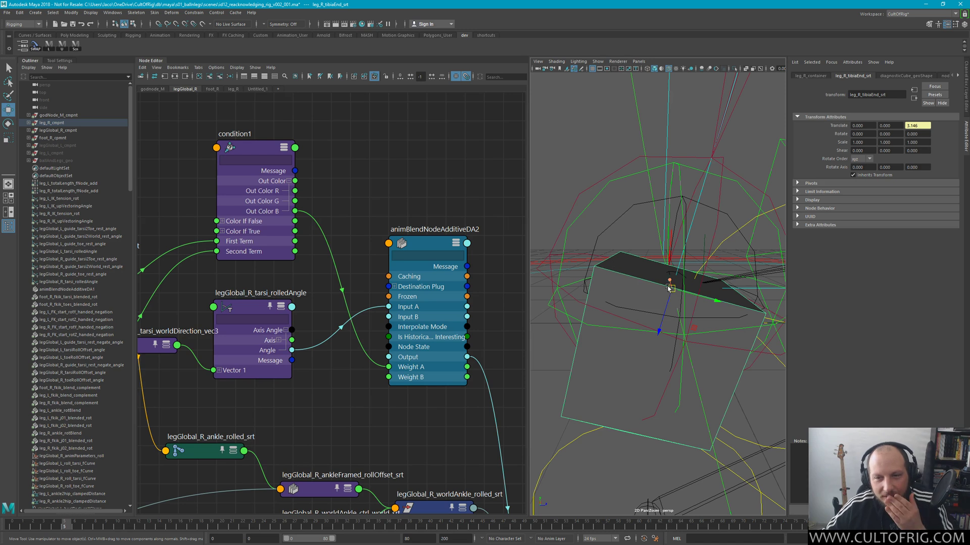
alt+drag(671, 295, 678, 226)
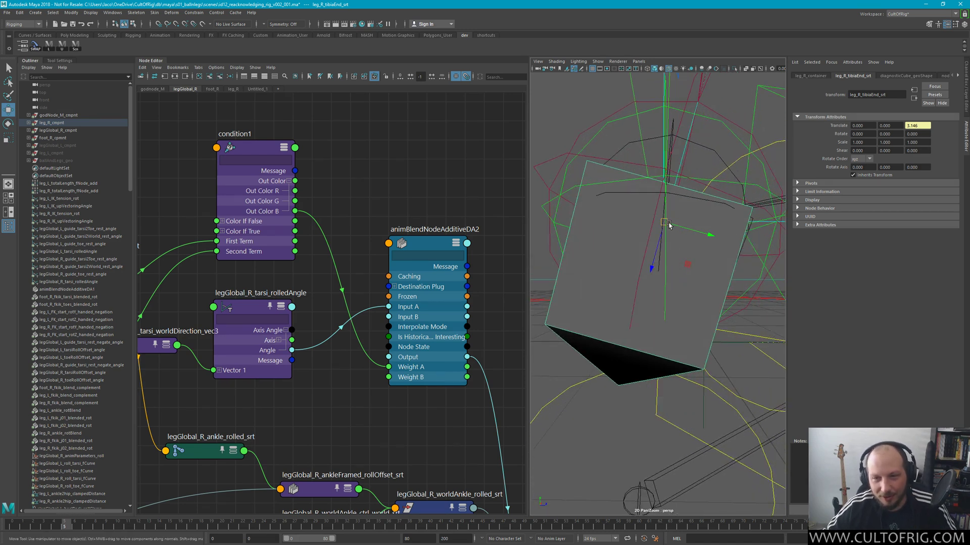
alt+drag(675, 227, 632, 224)
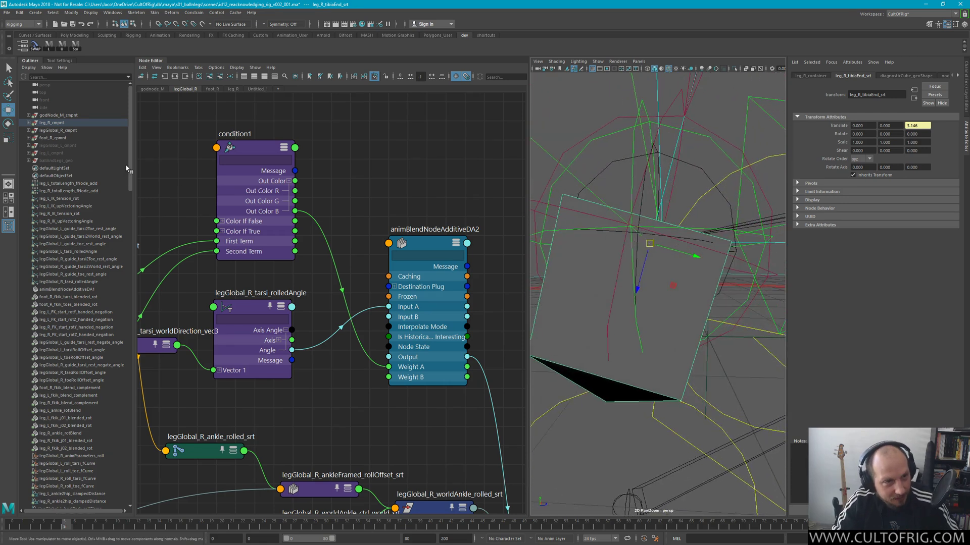
key(f)
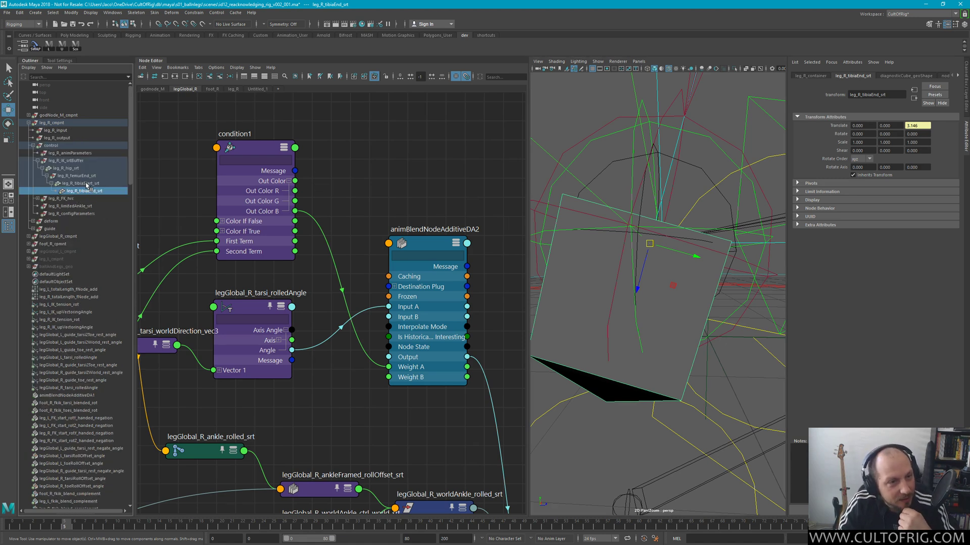
Compare leg_R_tibiaStart_srt with its child leg_R_tibiaEnd_srt in the viewport, ending with leg_R_tibiaEnd_srt selected and framed
click(81, 184)
click(89, 192)
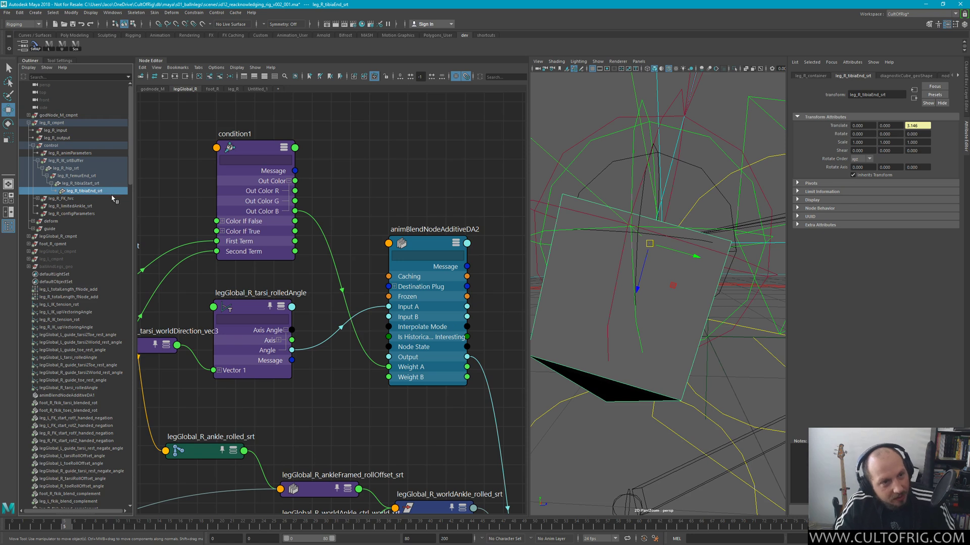
click(90, 184)
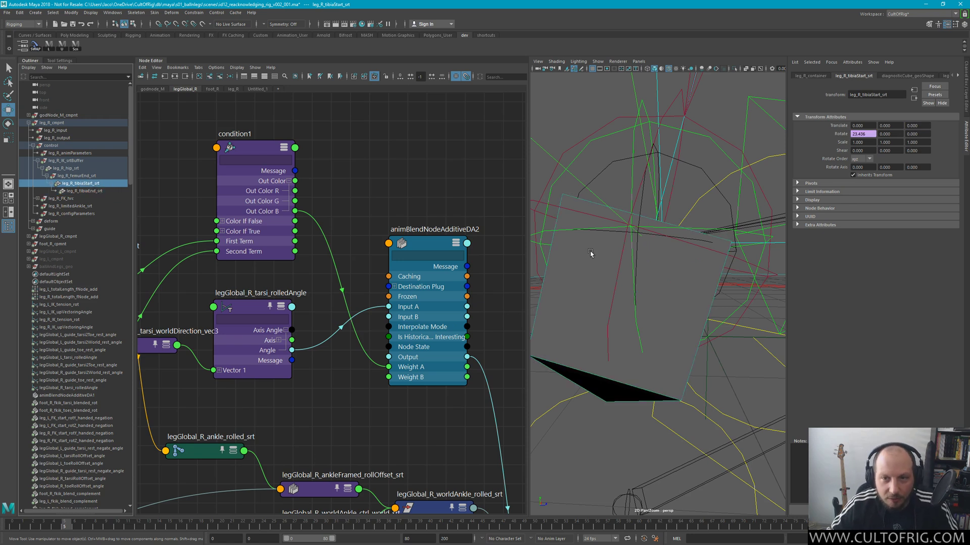
alt+drag(591, 254, 659, 213)
alt+right_drag(660, 213, 675, 262)
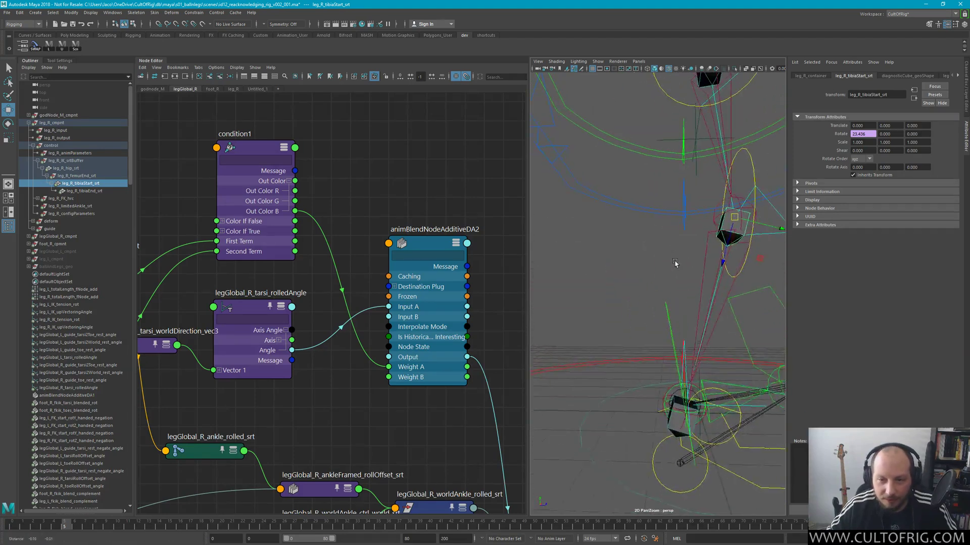
key(f)
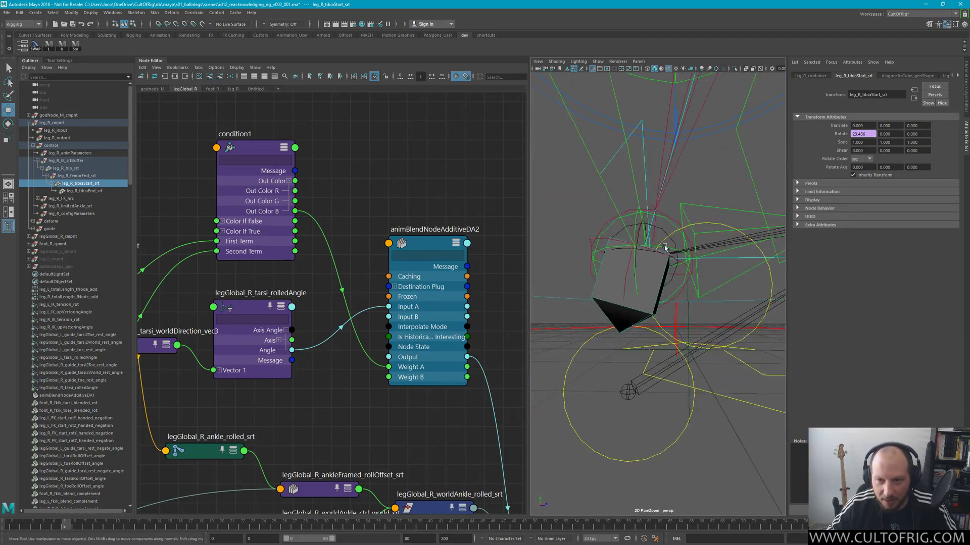
key(Down)
key(f)
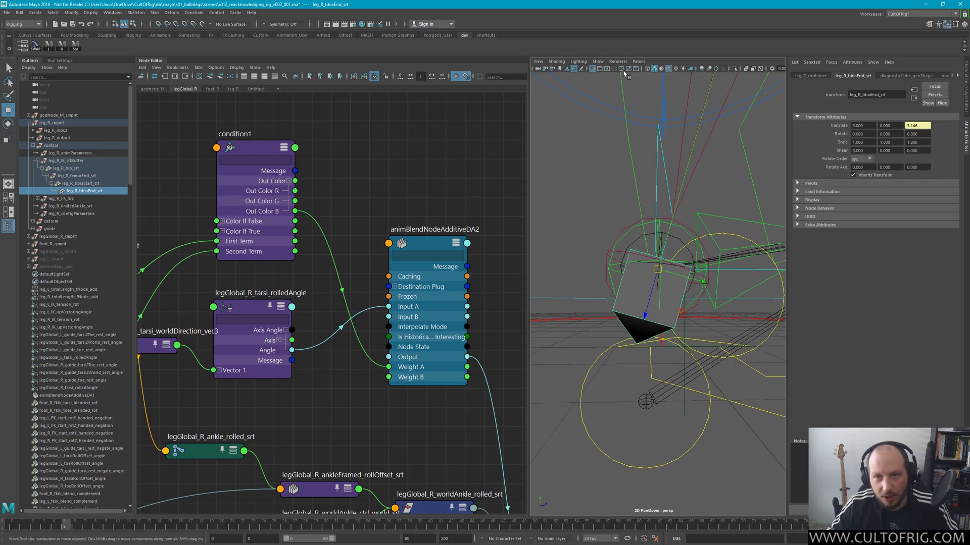
Switch the viewport to the orthographic side camera, framed on leg_R_tibiaEnd_srt
click(639, 62)
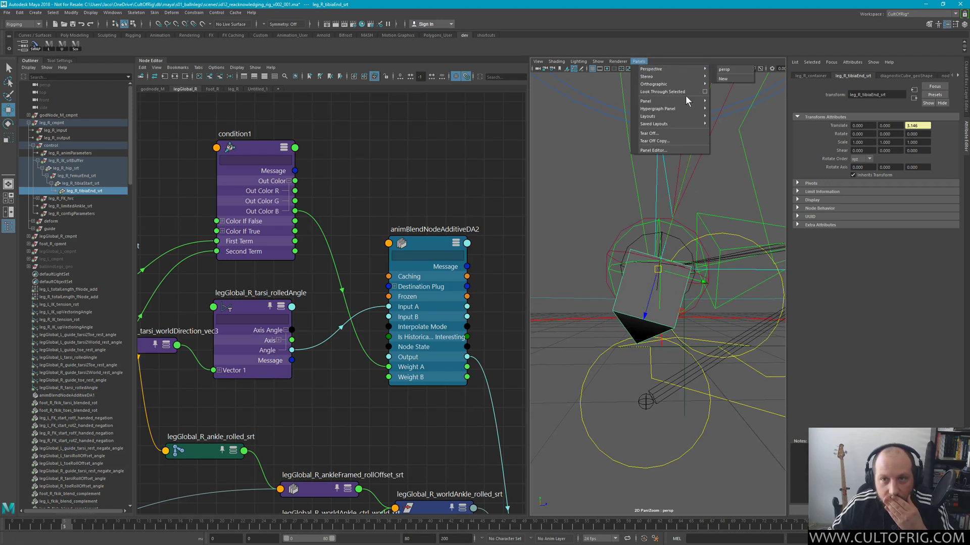
mouse_move(679, 76)
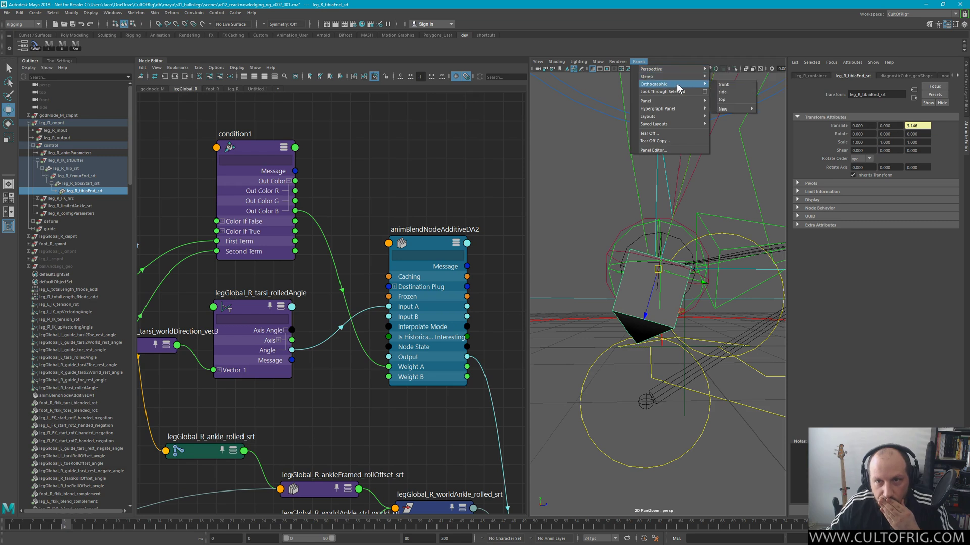
click(726, 92)
key(f)
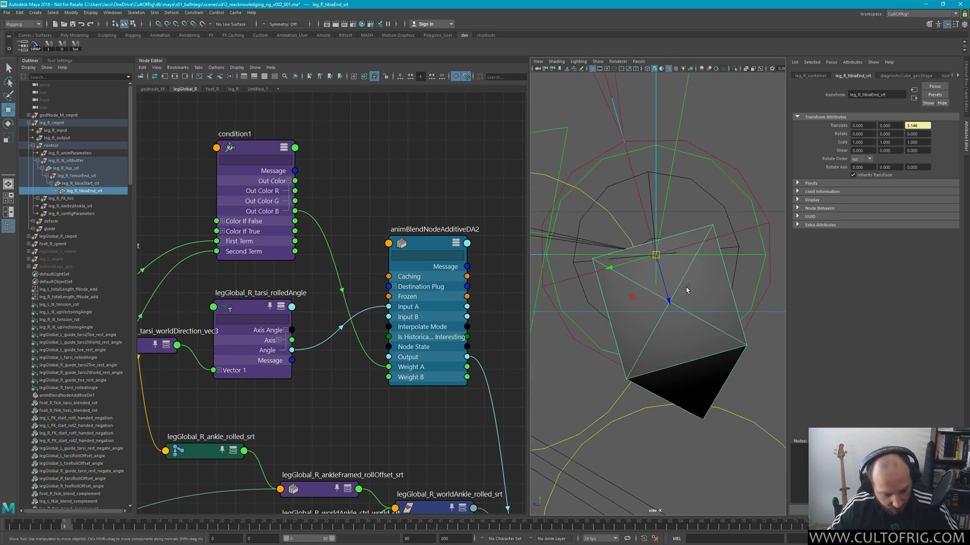
Select all vertices of the leg_R_tibiaEnd_srt diagnostic cube and activate the Move tool's Z axis
click(672, 256)
key(F8)
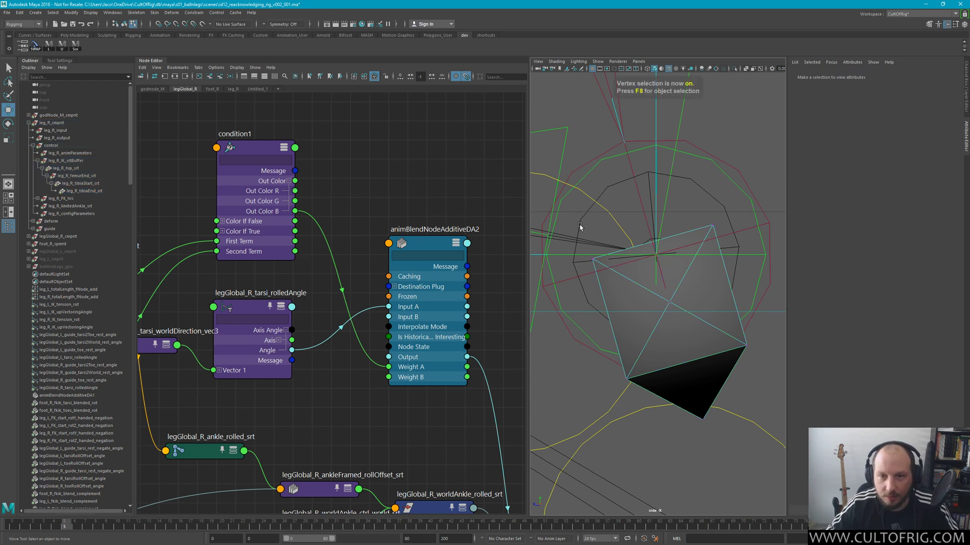
drag(580, 227, 704, 303)
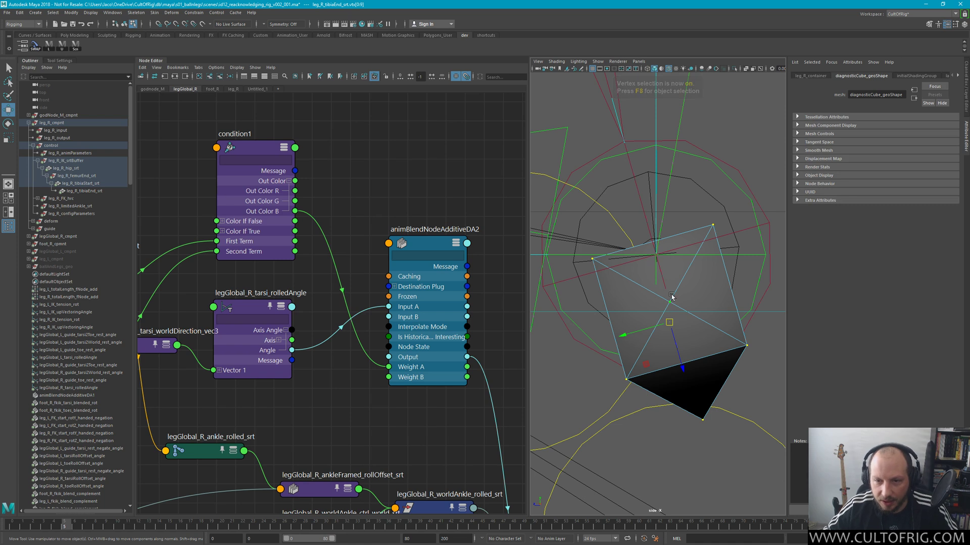
scroll(675, 247, down, 6)
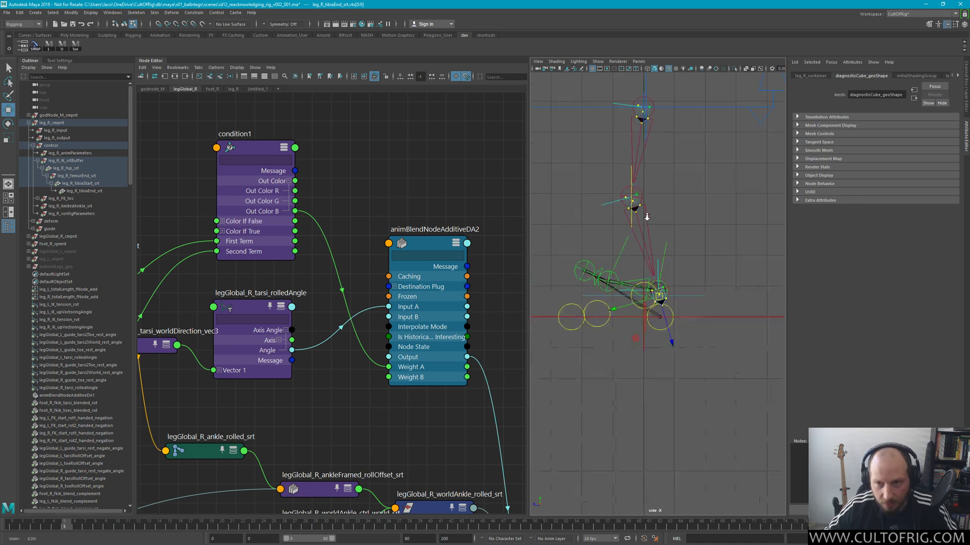
key(f)
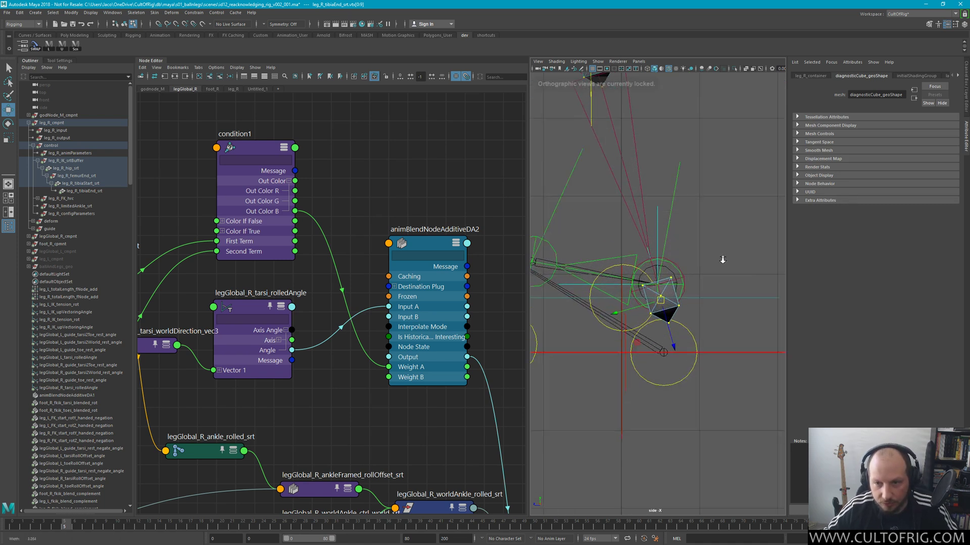
click(677, 357)
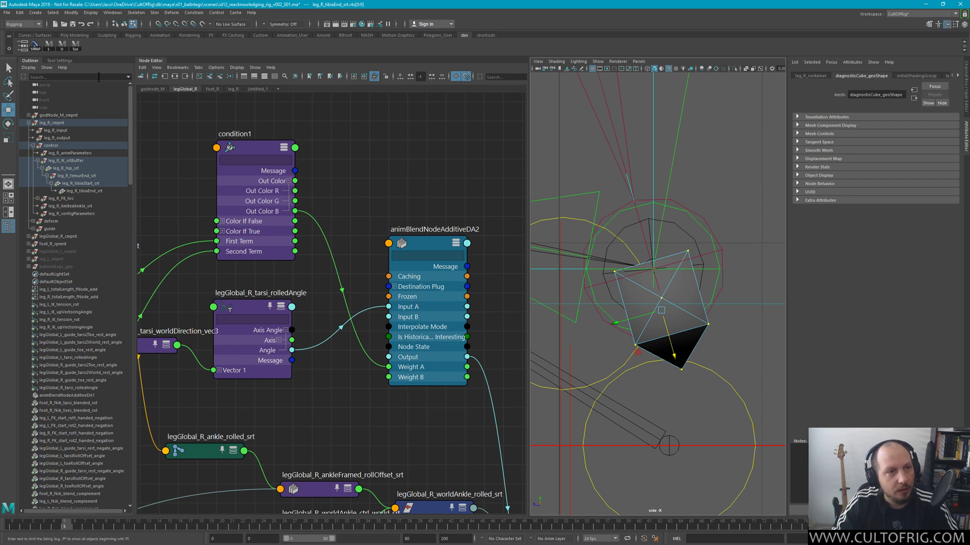
Set the Move tool's Step Snap to Off
click(70, 60)
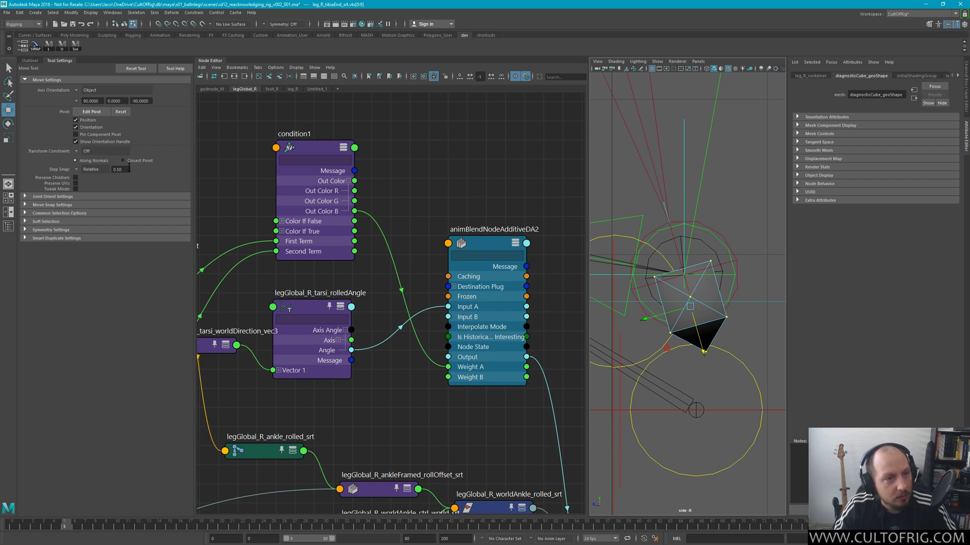
click(77, 169)
click(93, 174)
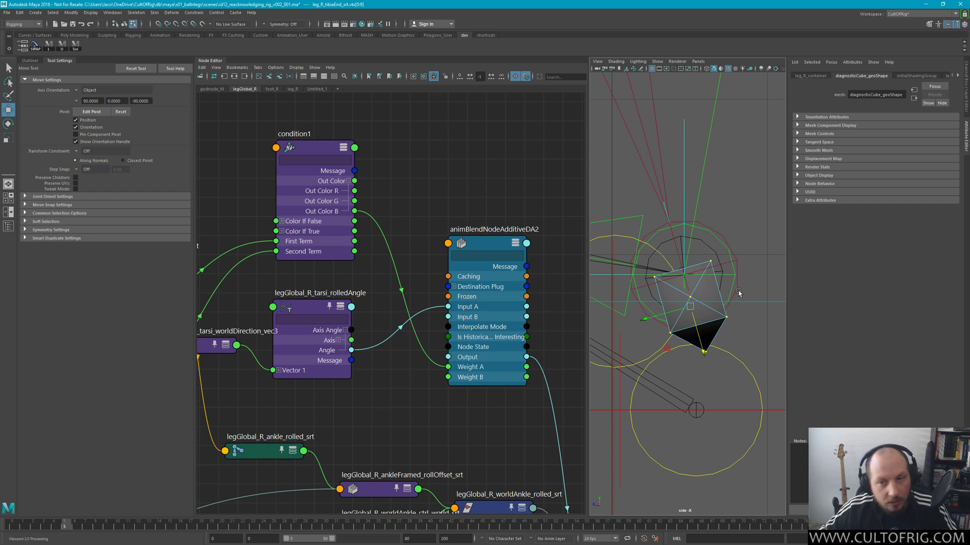
Move the cube's vertices along local Z to bring its upper face close to the ankle pivot
drag(701, 343, 691, 295)
alt+right_drag(690, 295, 722, 291)
key(space)
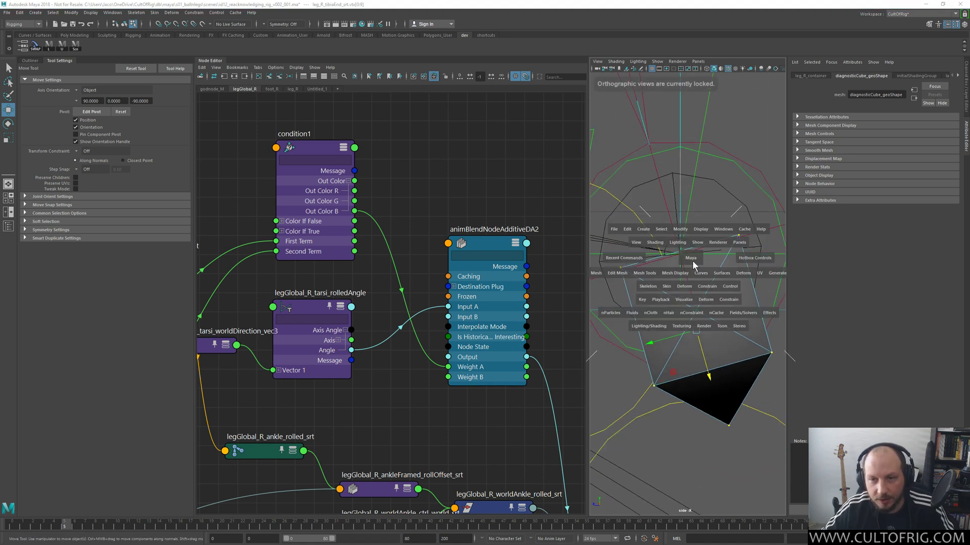
key(space)
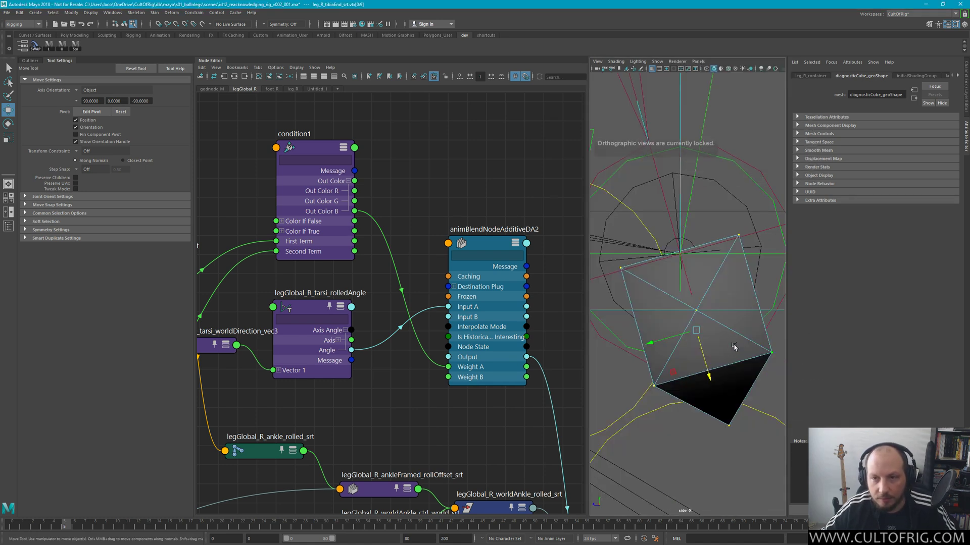
alt+right_drag(742, 325, 747, 321)
alt+drag(747, 321, 736, 281)
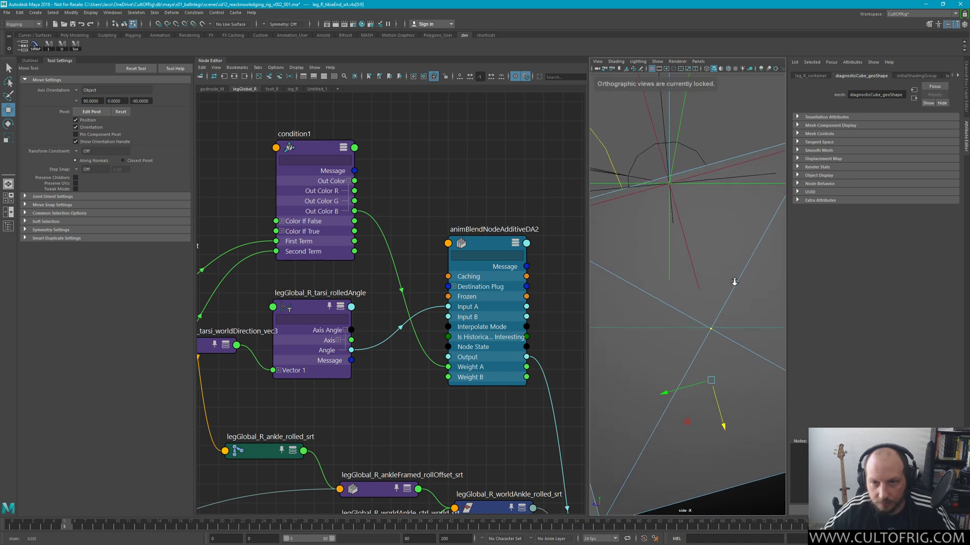
Widen the side view and nudge the vertices further along Z so the cube's upper face passes through the ankle pivot
drag(586, 247, 400, 250)
alt+right_drag(638, 395, 515, 399)
alt+right_drag(669, 381, 808, 371)
alt+middle_drag(761, 380, 735, 354)
alt+right_drag(735, 354, 637, 402)
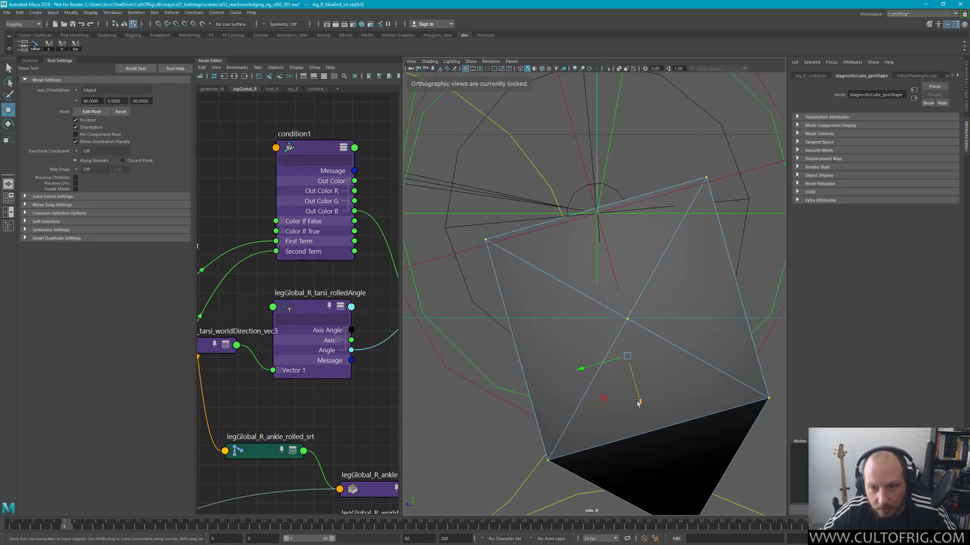
drag(642, 403, 620, 308)
alt+right_drag(620, 308, 643, 317)
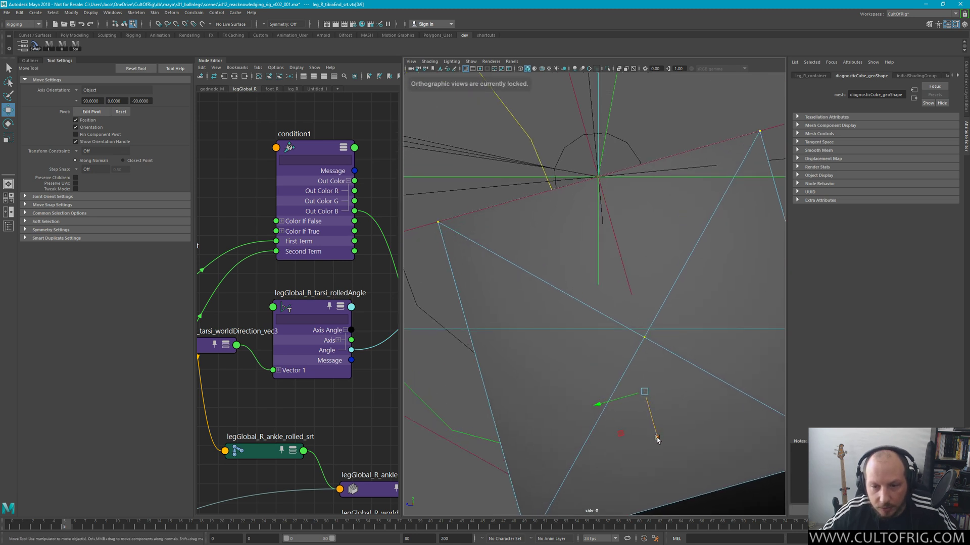
Examine up close how the cube's upper face lines up with the ankle pivot and the surrounding control axes
mouse_move(626, 314)
alt+right_down()
mouse_move(650, 305)
mouse_move(634, 317)
alt+right_up()
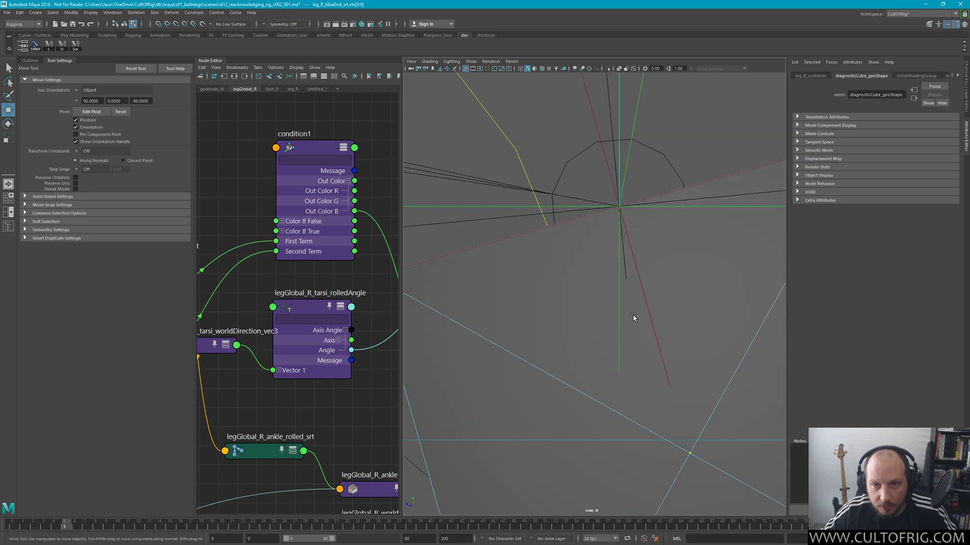
alt+middle_drag(605, 313, 668, 301)
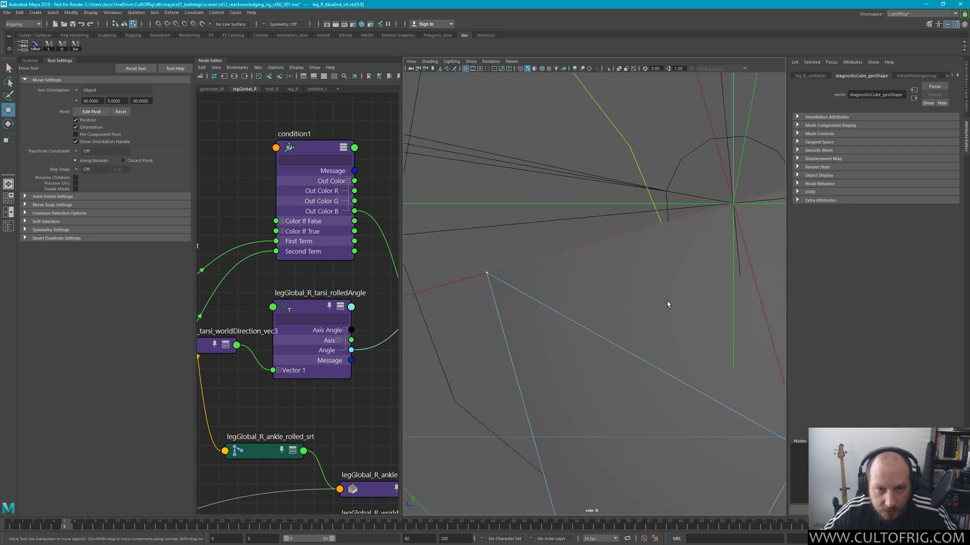
alt+right_drag(595, 269, 647, 325)
alt+middle_drag(648, 324, 633, 293)
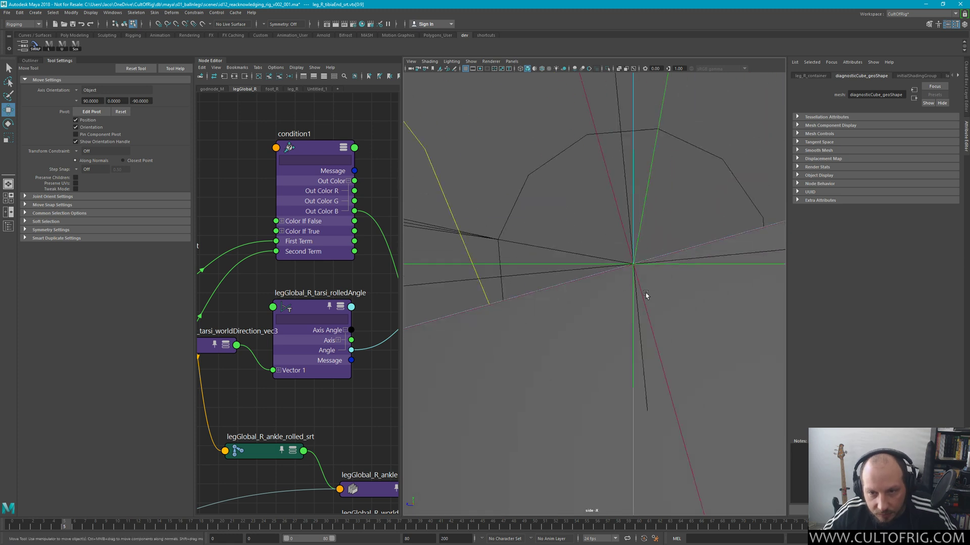
alt+right_drag(670, 318, 726, 323)
alt+right_drag(571, 309, 690, 283)
alt+middle_drag(591, 241, 732, 483)
alt+right_drag(619, 291, 730, 281)
alt+middle_drag(730, 281, 519, 346)
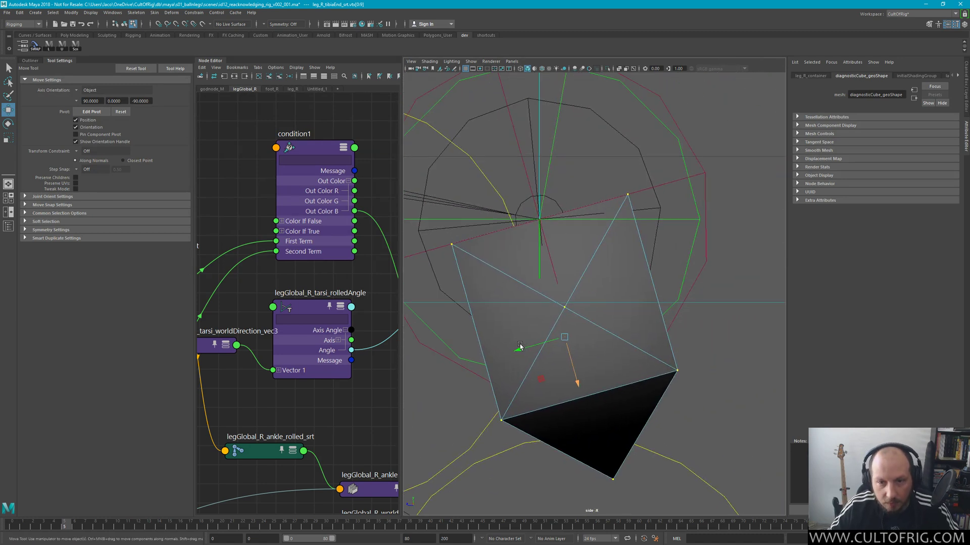
Enlarge the Move manipulator in a full-screen side view and try to adjust the pivot of the selected cube vertices
key(plus)
key(plus)
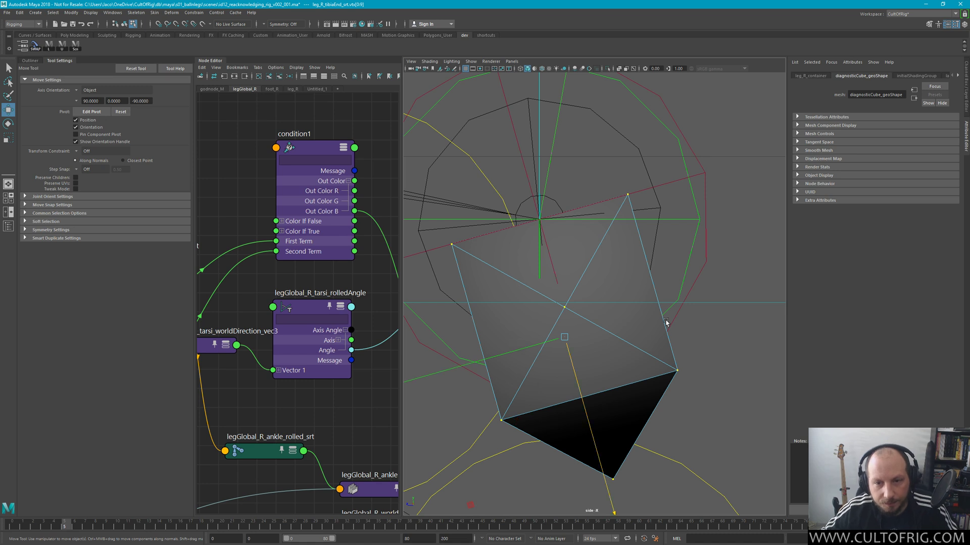
key(ctrl+space)
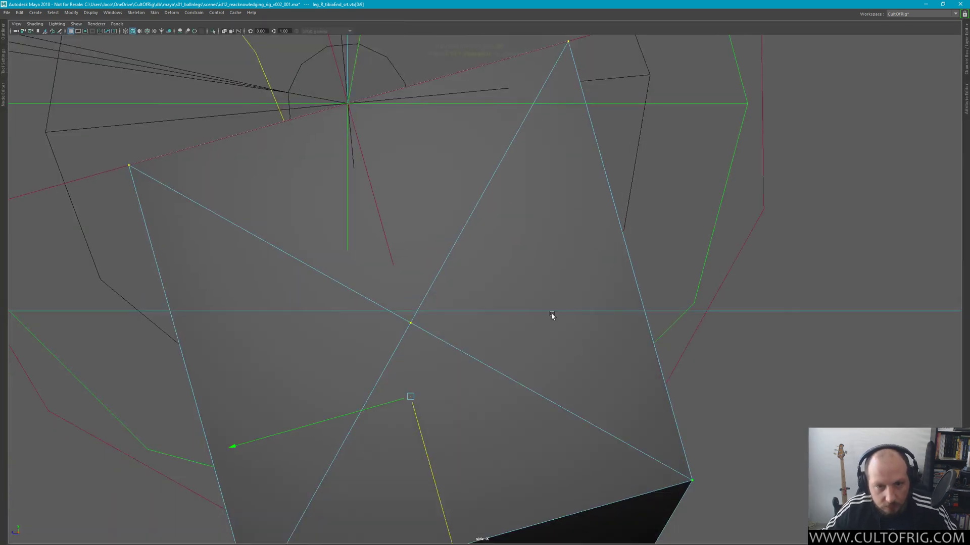
alt+middle_drag(468, 379, 543, 396)
alt+right_drag(544, 396, 543, 432)
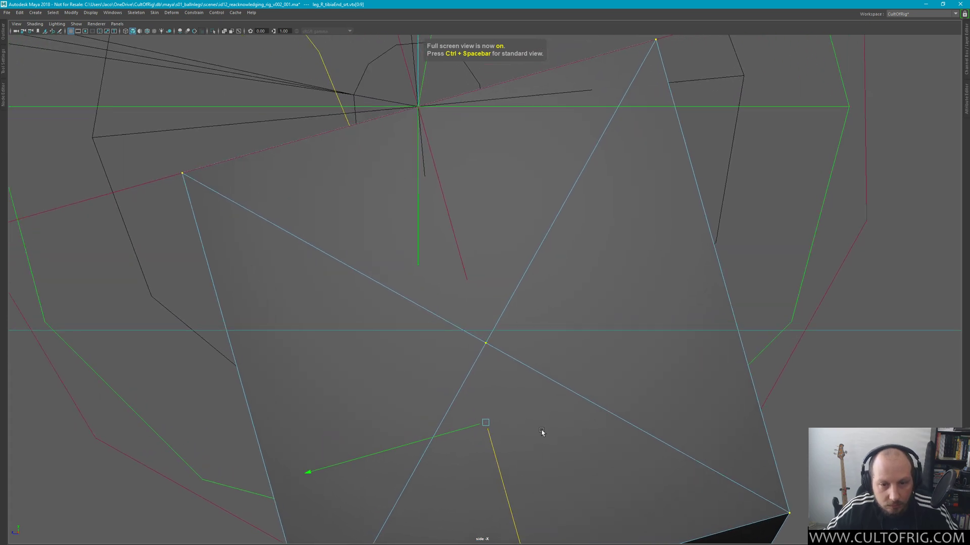
key(d)
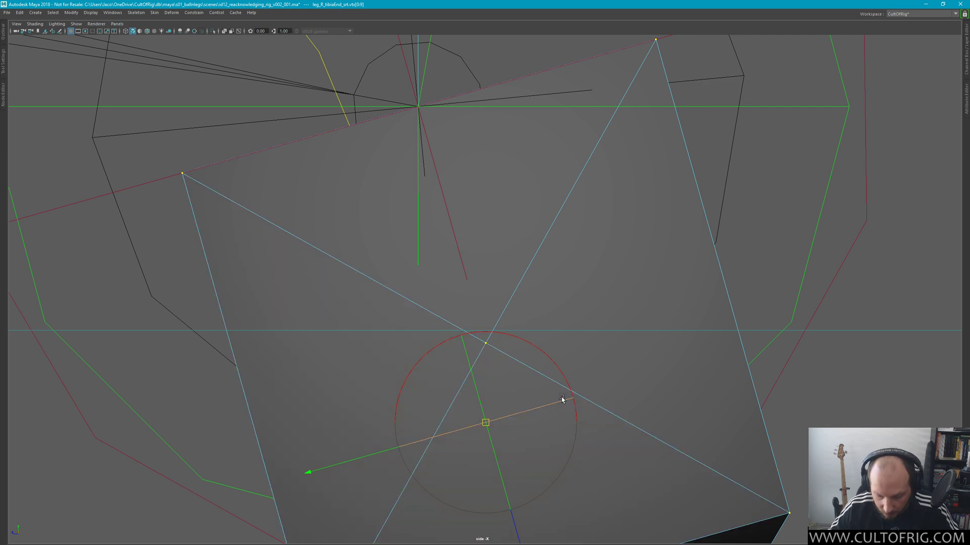
drag(561, 399, 491, 446)
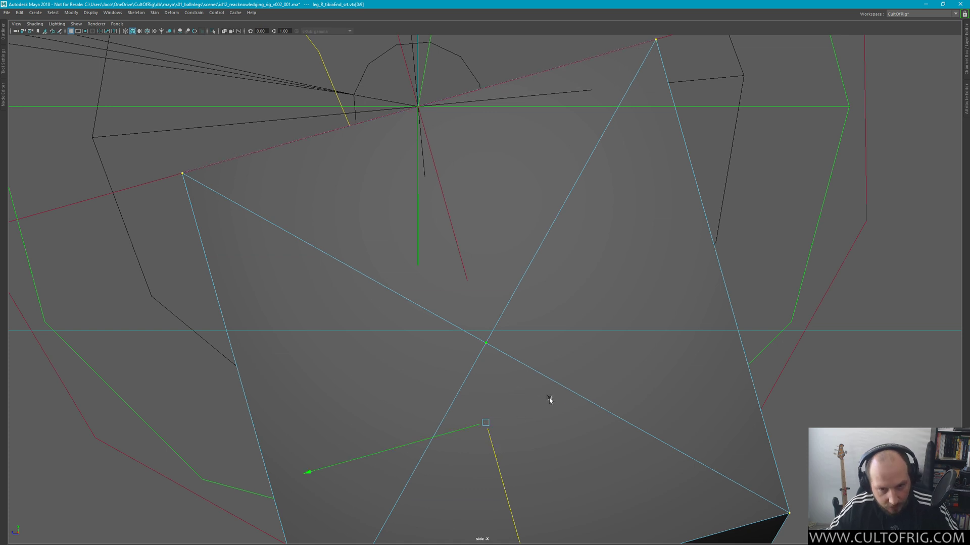
alt+right_drag(572, 427, 534, 372)
alt+middle_drag(585, 378, 597, 381)
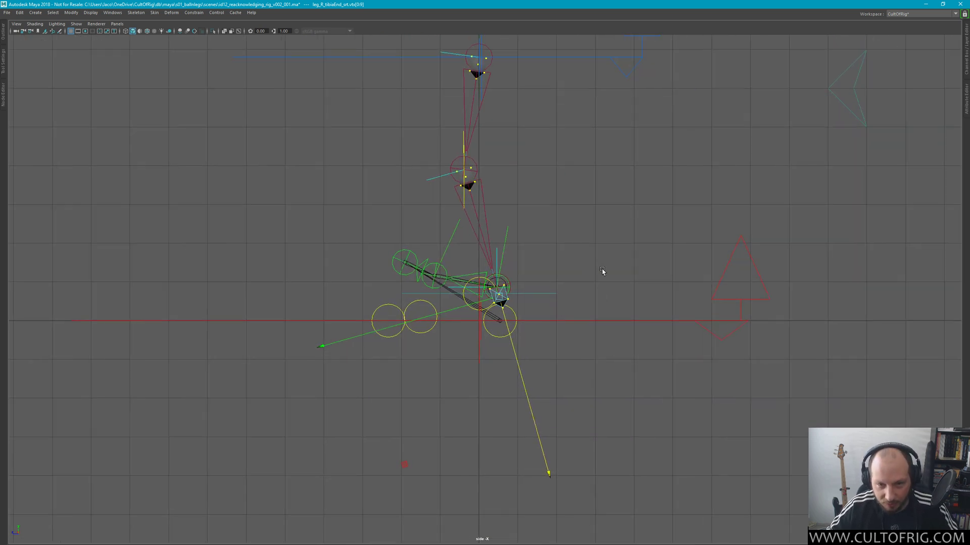
Return to object selection on leg_R_tibiaEnd_srt and restore the standard layout with the Outliner showing
click(621, 340)
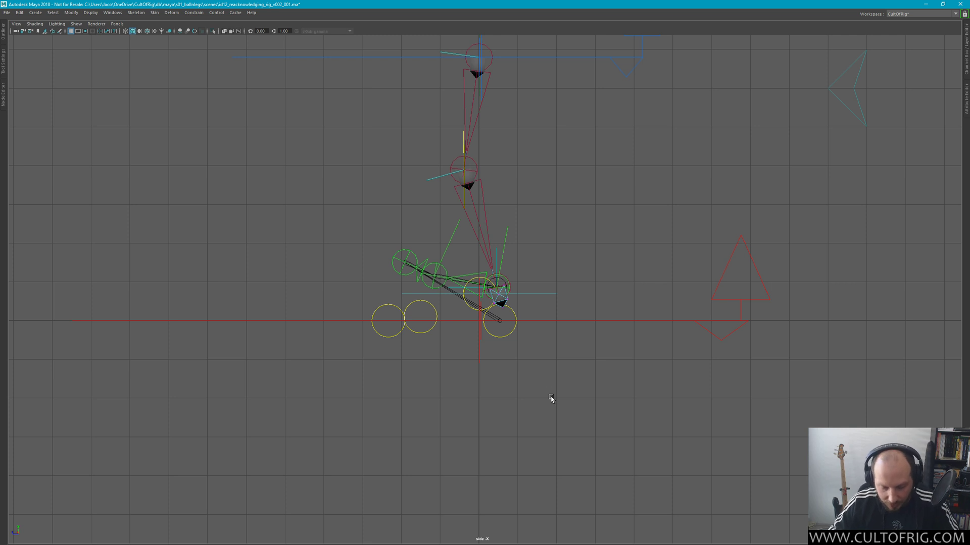
key(F8)
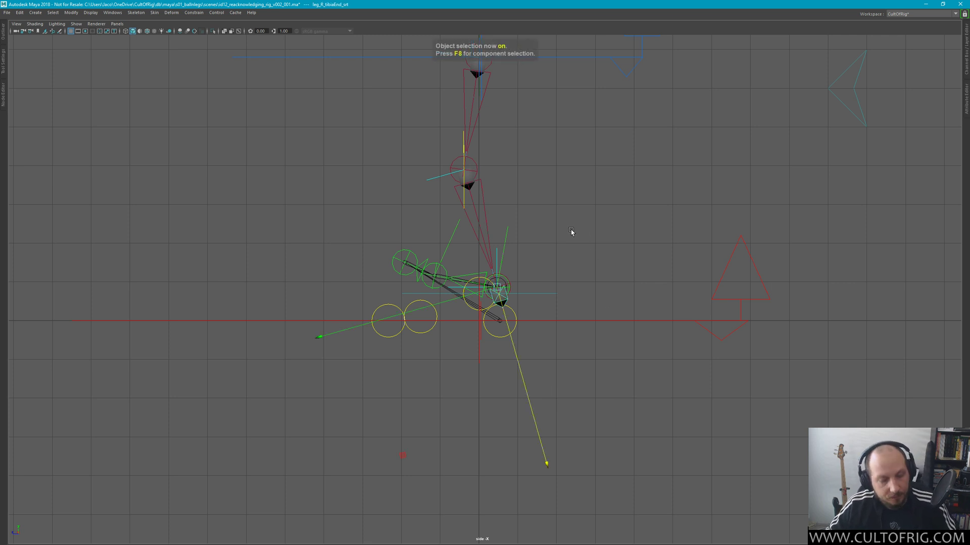
key(ctrl+space)
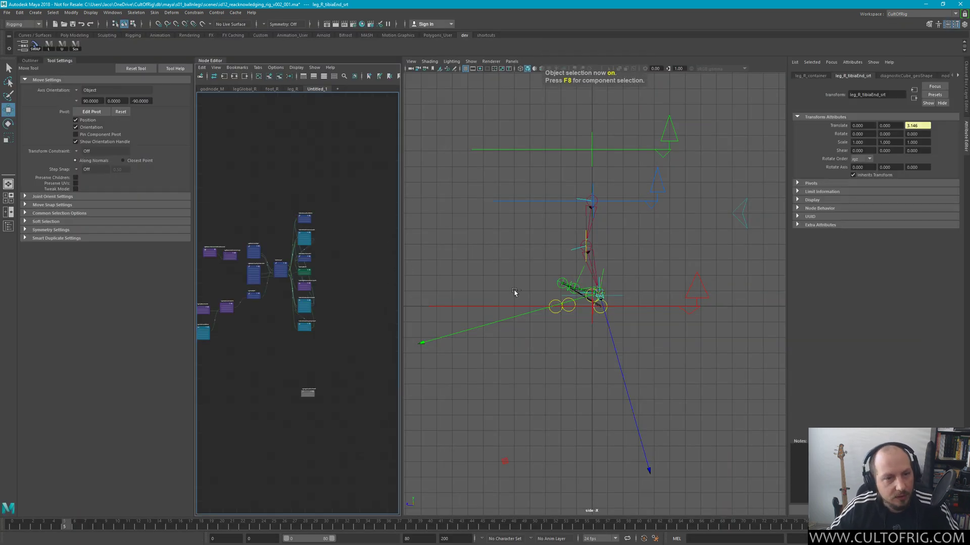
key(shift+o)
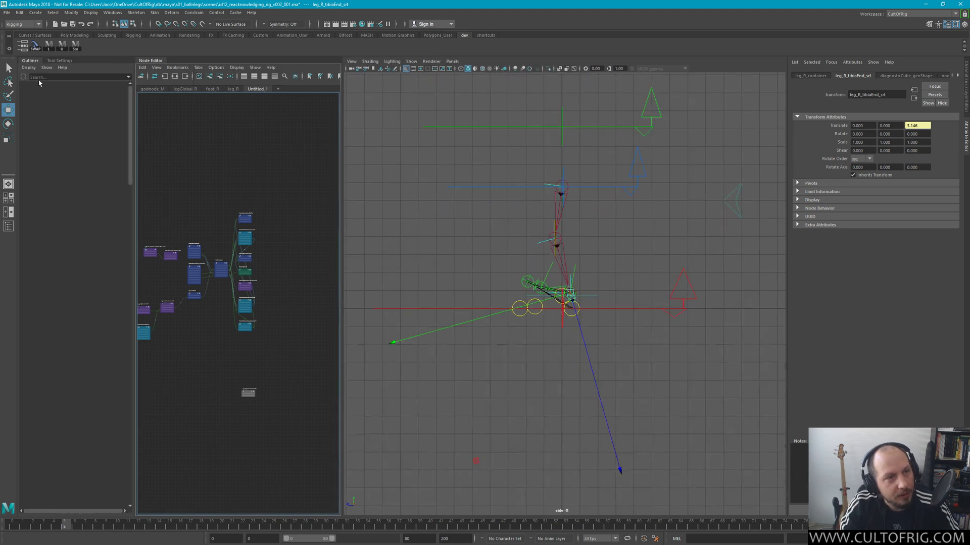
Frame leg_R_tibiaEnd_srt in the side view and examine its cube's alignment with the ankle controls
key(f)
alt+right_drag(674, 331, 689, 274)
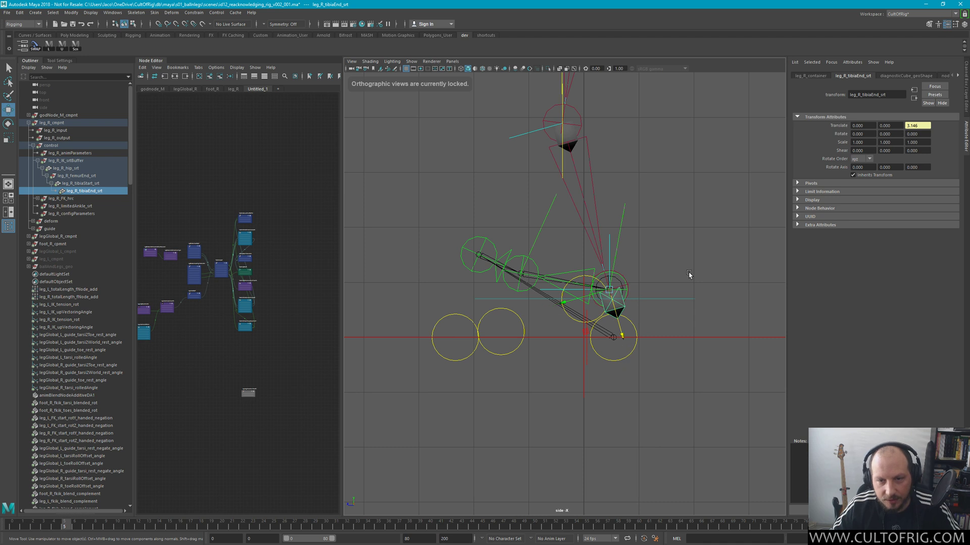
key(q)
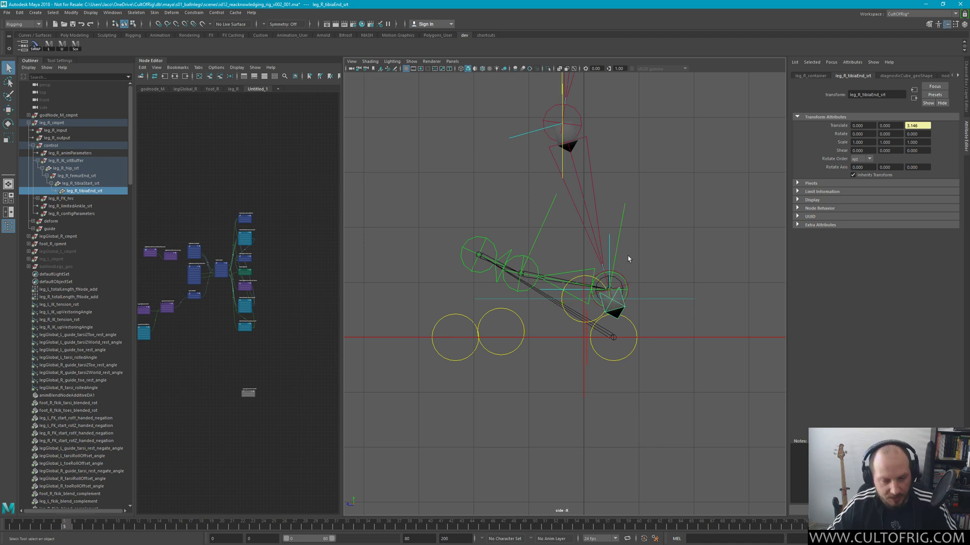
click(660, 241)
scroll(580, 211, up, 3)
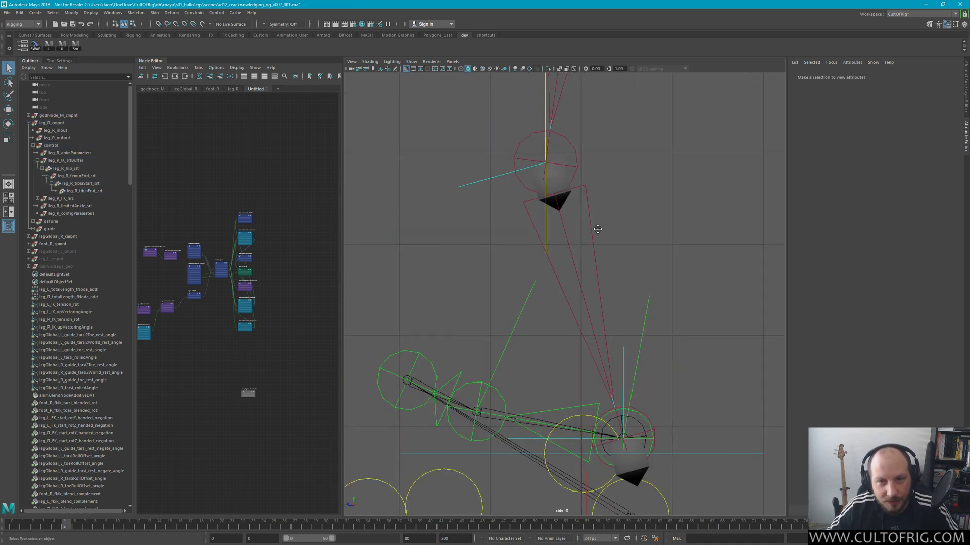
scroll(597, 229, up, 5)
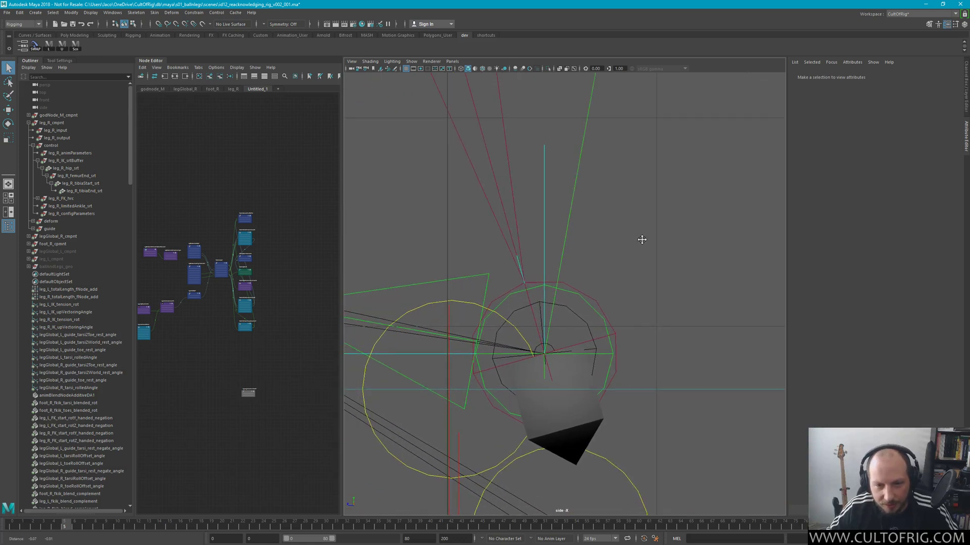
alt+middle_drag(641, 239, 631, 272)
alt+right_drag(582, 225, 697, 333)
click(661, 369)
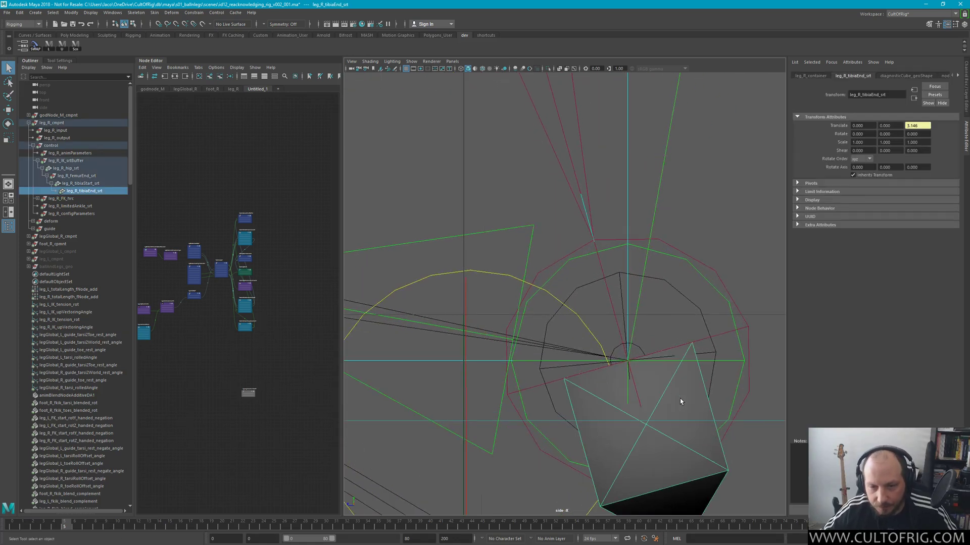
alt+right_drag(709, 335, 639, 337)
click(659, 368)
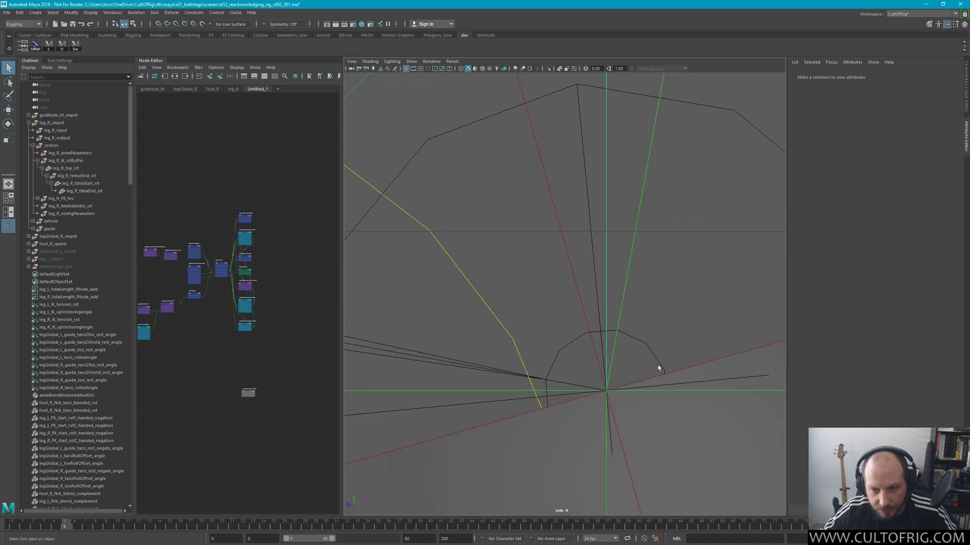
Scrub the animation to frame 36 and examine the ankle alignment against the diagnostic cube up close
mouse_move(63, 526)
mouse_down()
mouse_move(12, 530)
mouse_move(53, 528)
mouse_up()
alt+right_drag(697, 323, 646, 314)
mouse_move(70, 521)
mouse_down()
mouse_move(5, 535)
mouse_move(389, 527)
mouse_up()
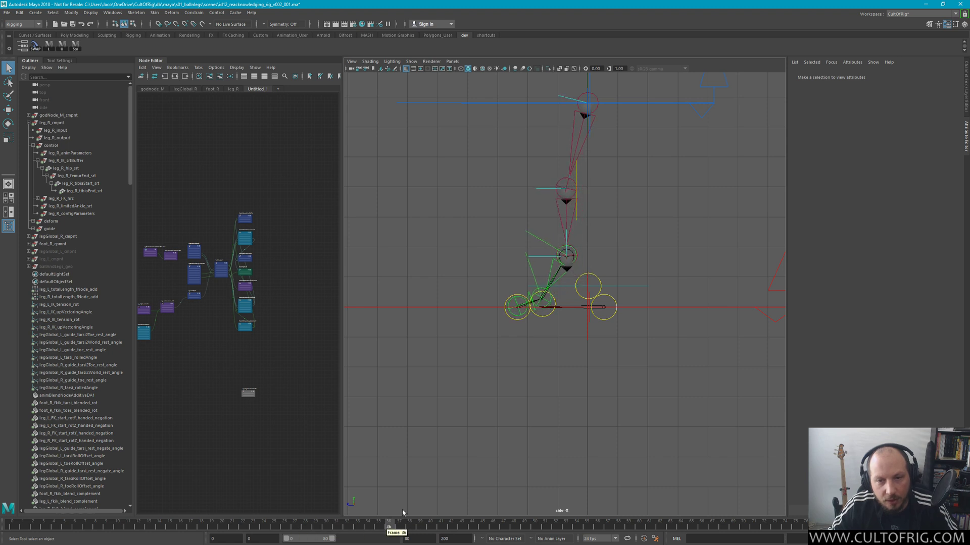
scroll(722, 338, up, 10)
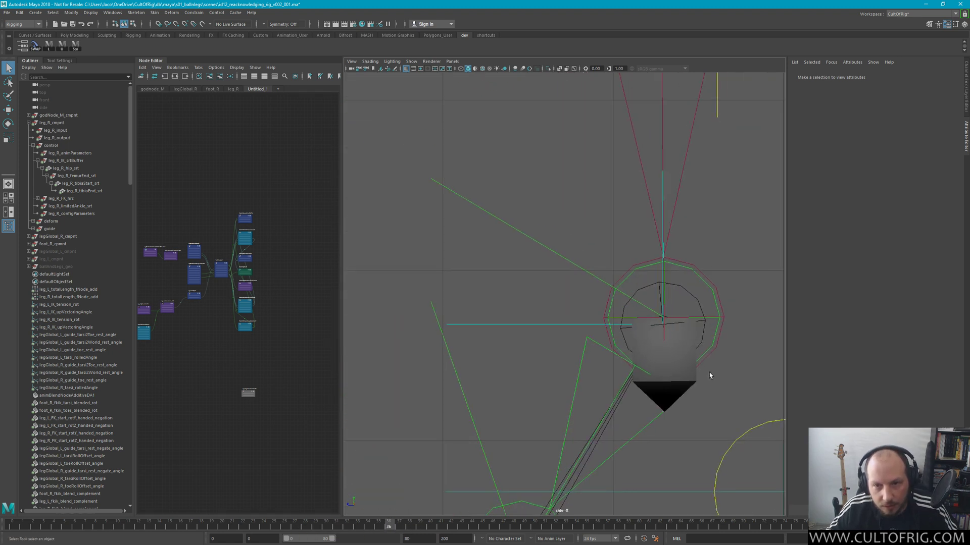
scroll(709, 376, up, 10)
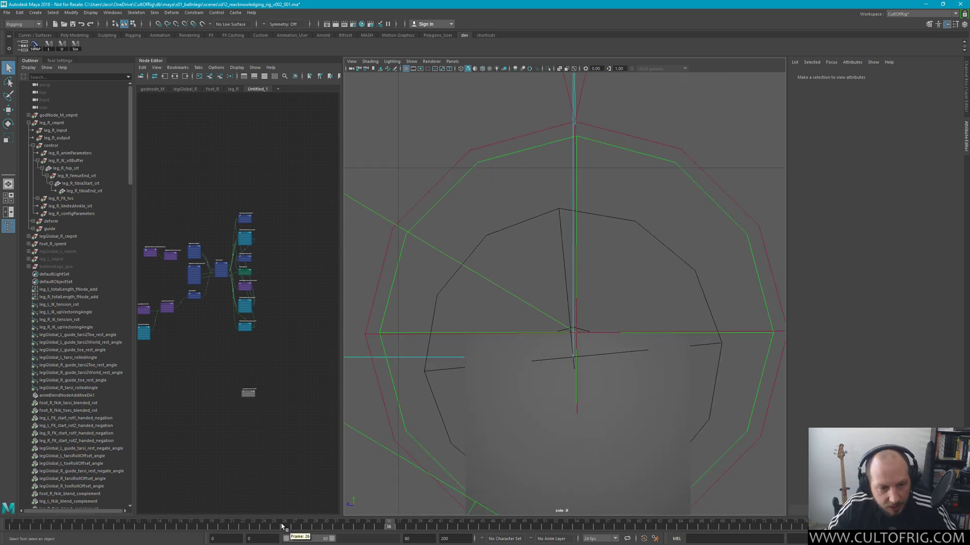
Scrub the foot roll animation back to its first frame and check the ankle and whole leg in the side view
drag(388, 528, 315, 528)
scroll(511, 345, down, 15)
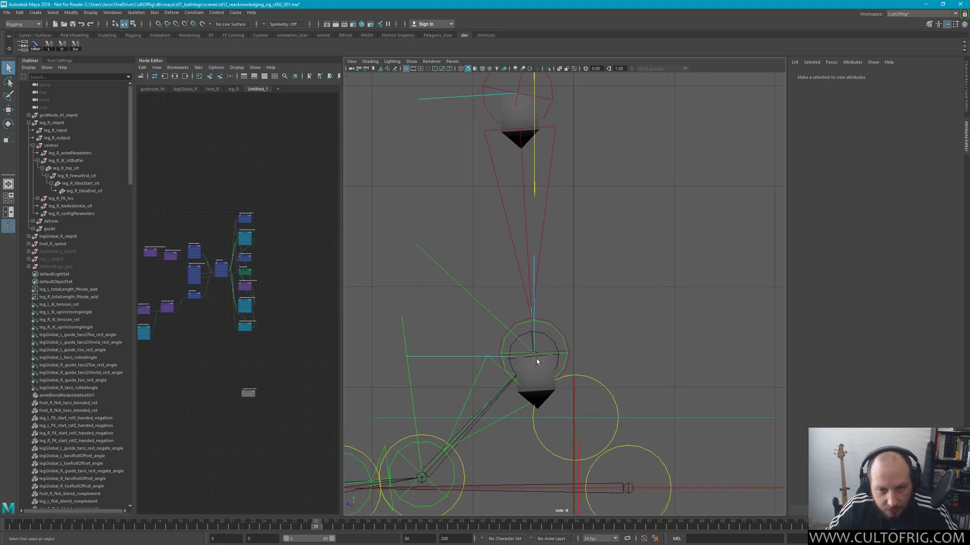
drag(320, 527, 11, 525)
alt+right_drag(551, 354, 560, 303)
alt+drag(563, 298, 570, 283)
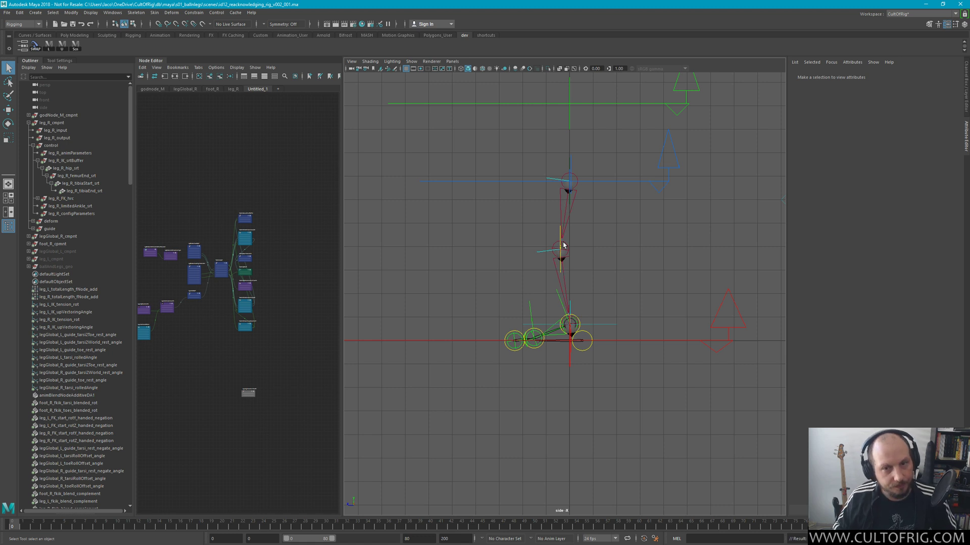
Switch to the perspective view and frame the whole leg rig with its global controls
key(space)
key(space)
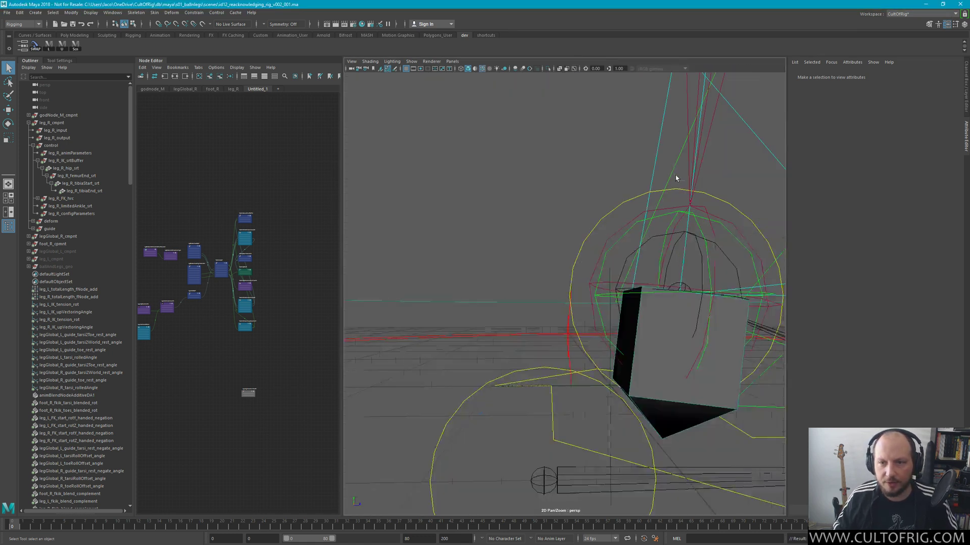
alt+drag(601, 317, 617, 307)
scroll(641, 298, down, 5)
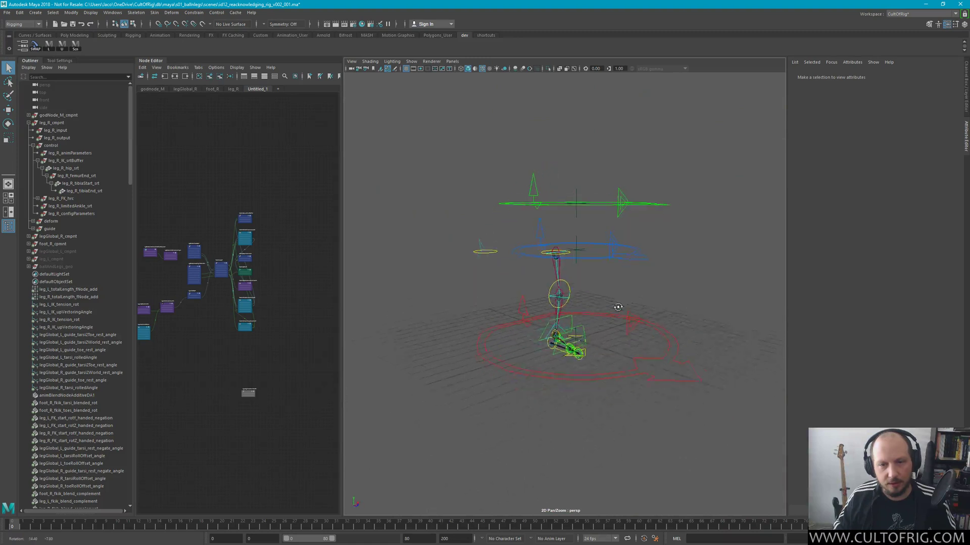
alt+right_drag(617, 307, 601, 279)
alt+middle_drag(600, 279, 597, 288)
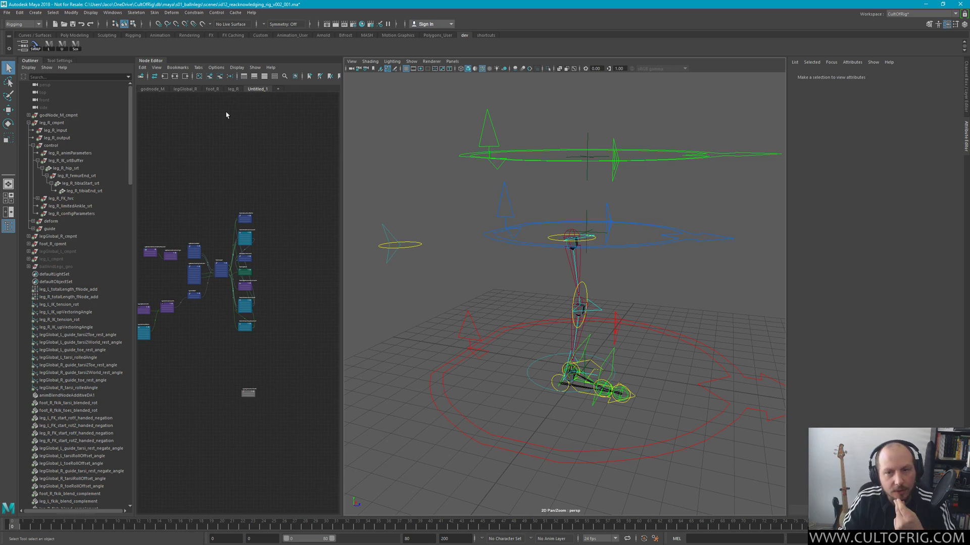
Show the legGlobal_R graph around condition1 and legGlobal_R_tarsi_rolledAngle, and widen the Node Editor beside the perspective view
click(212, 90)
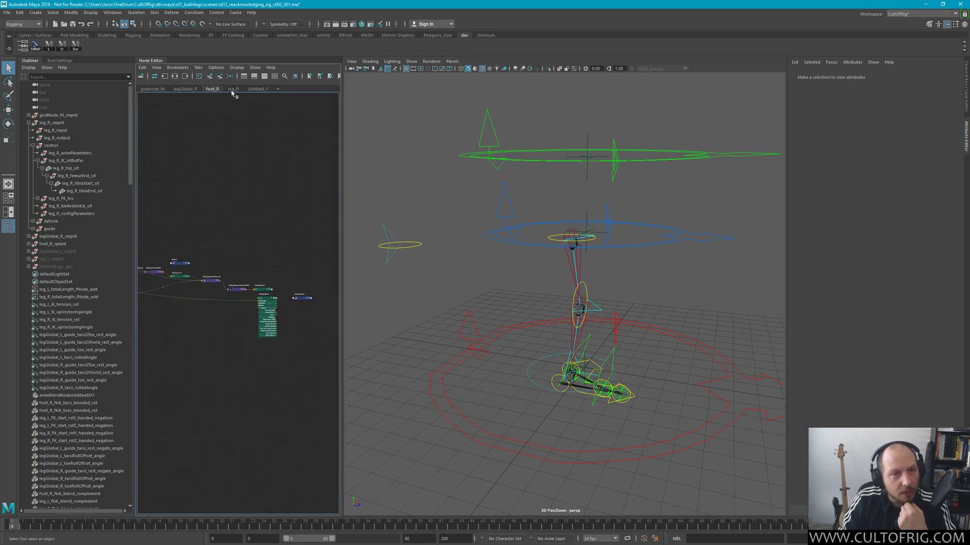
click(232, 90)
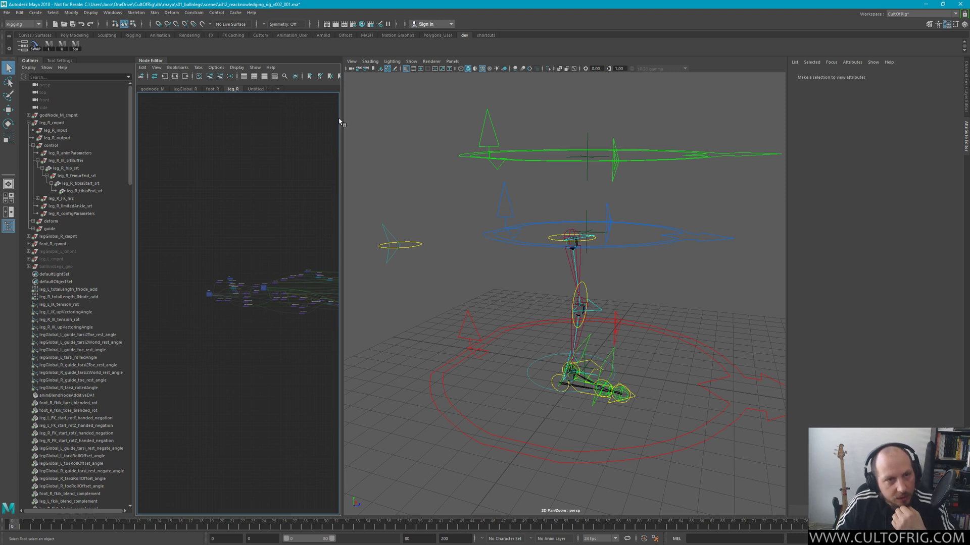
click(185, 89)
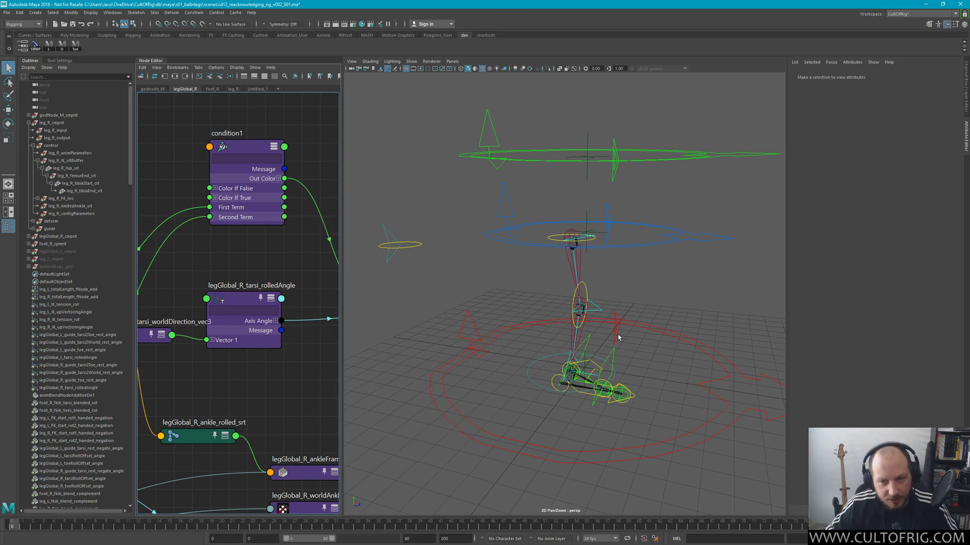
alt+drag(543, 325, 557, 341)
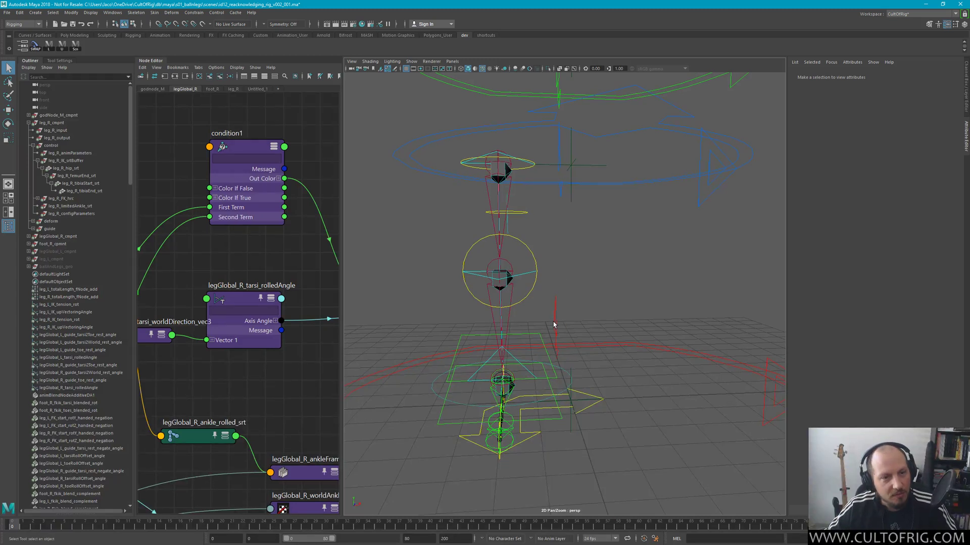
drag(340, 258, 380, 274)
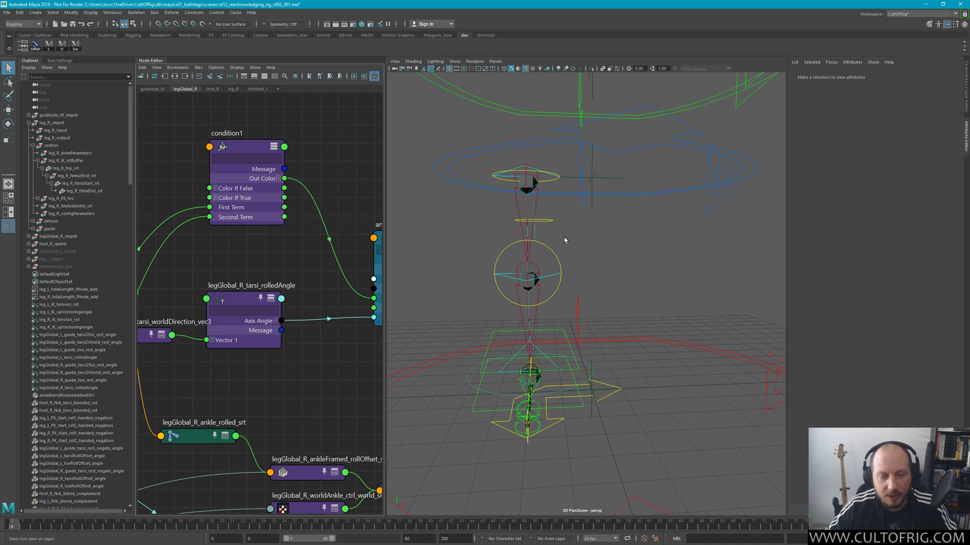
alt+drag(568, 275, 587, 216)
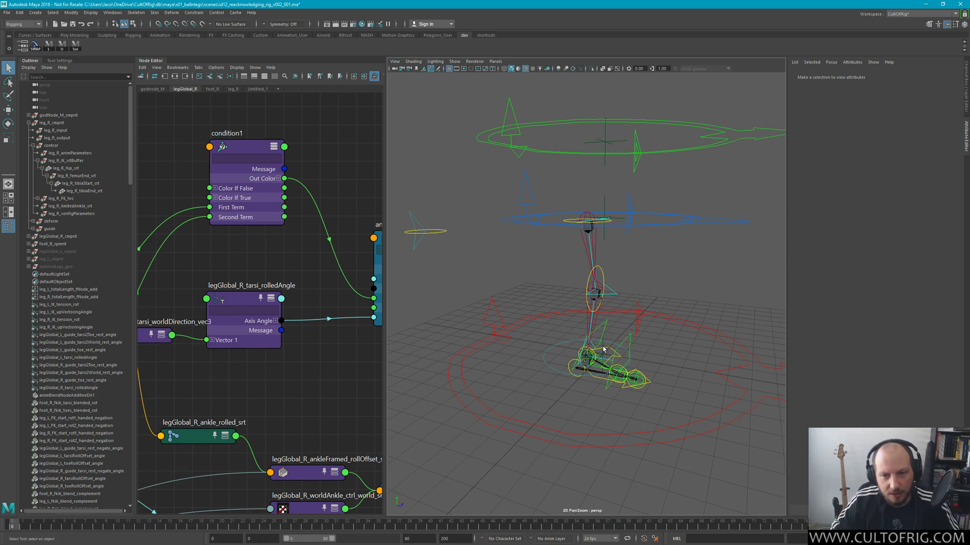
Examine the right leg's world ankle, global guide, knee guide, up-vector and tarsi controls around the rig
scroll(604, 349, up, 3)
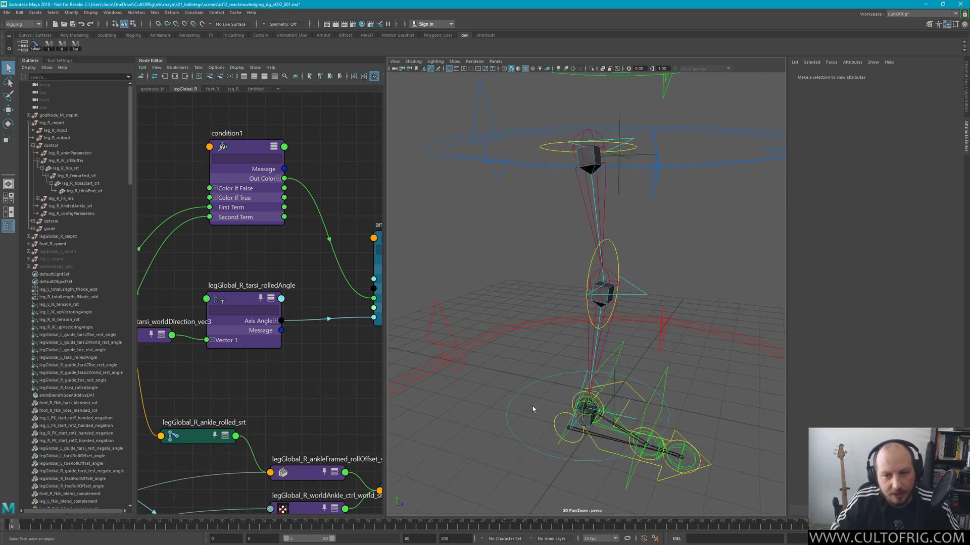
click(542, 453)
alt+drag(435, 376, 616, 398)
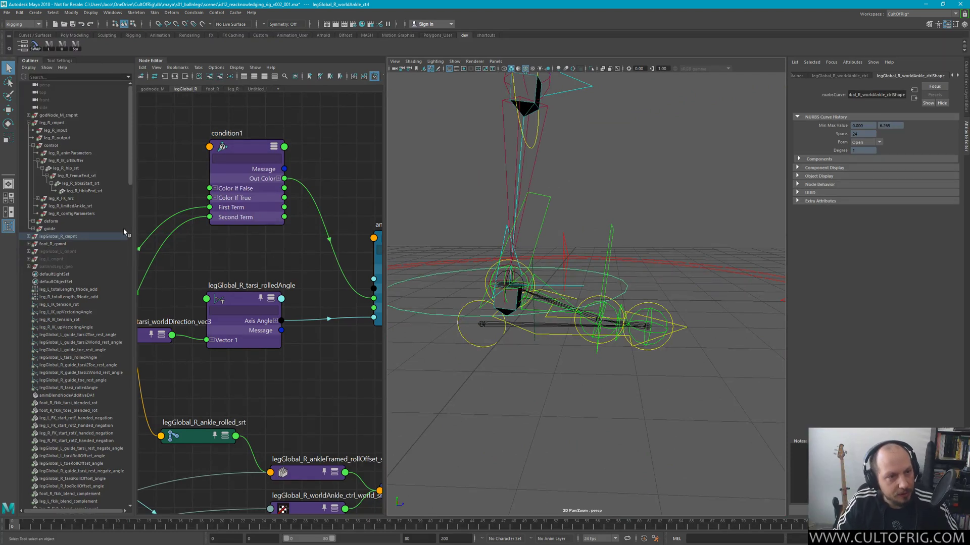
click(557, 339)
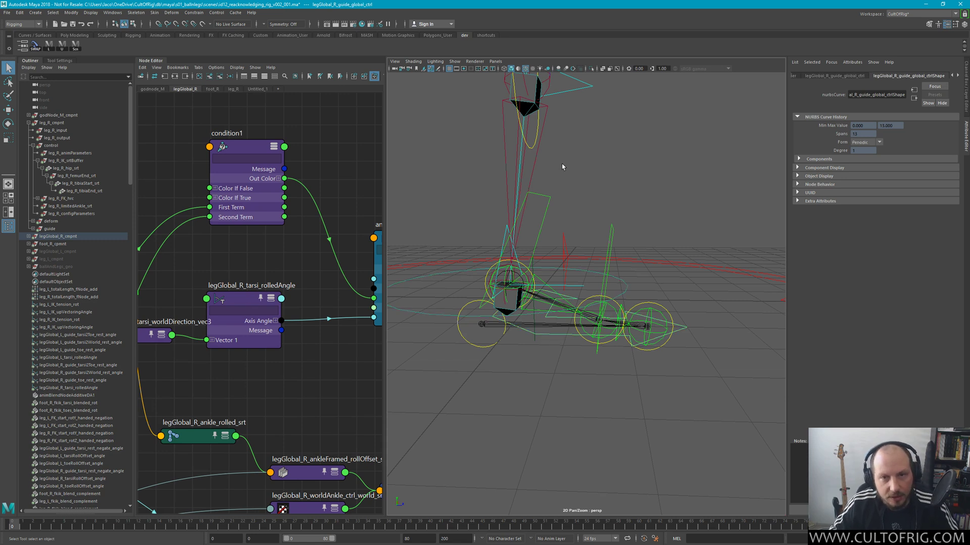
alt+drag(562, 163, 592, 209)
click(595, 151)
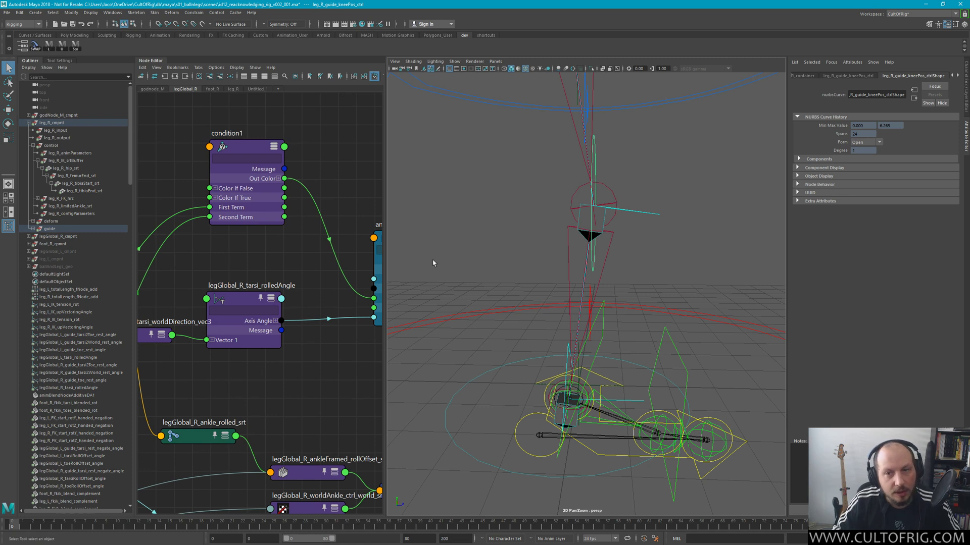
alt+drag(433, 263, 511, 205)
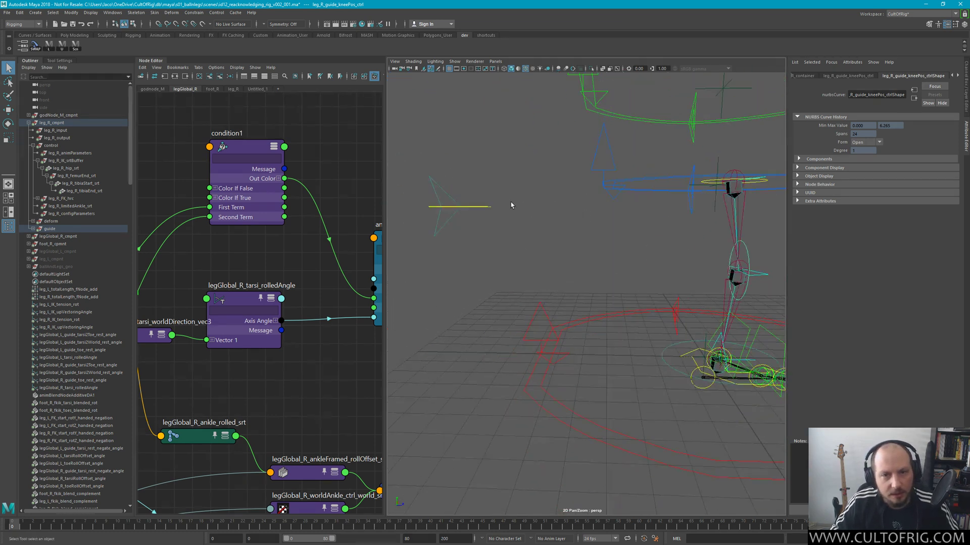
click(494, 209)
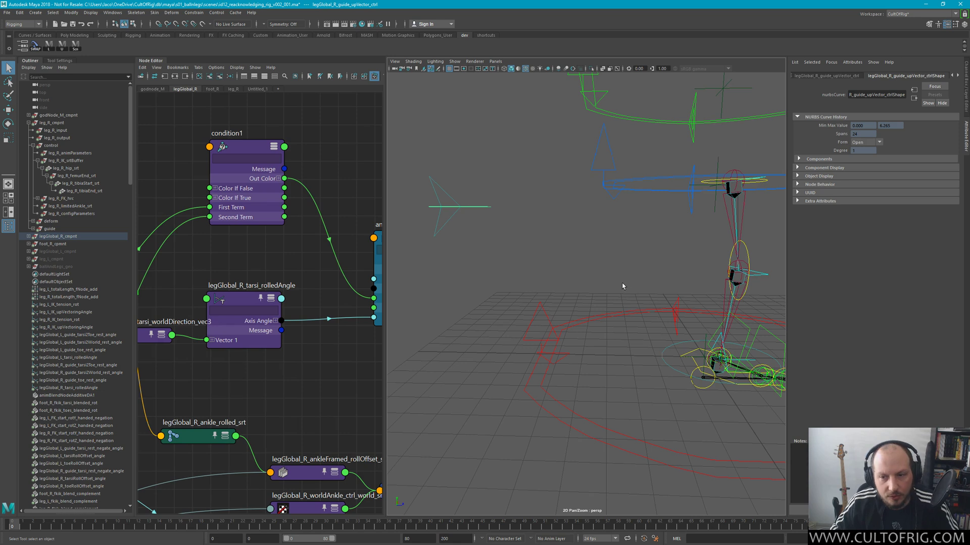
alt+drag(622, 287, 716, 251)
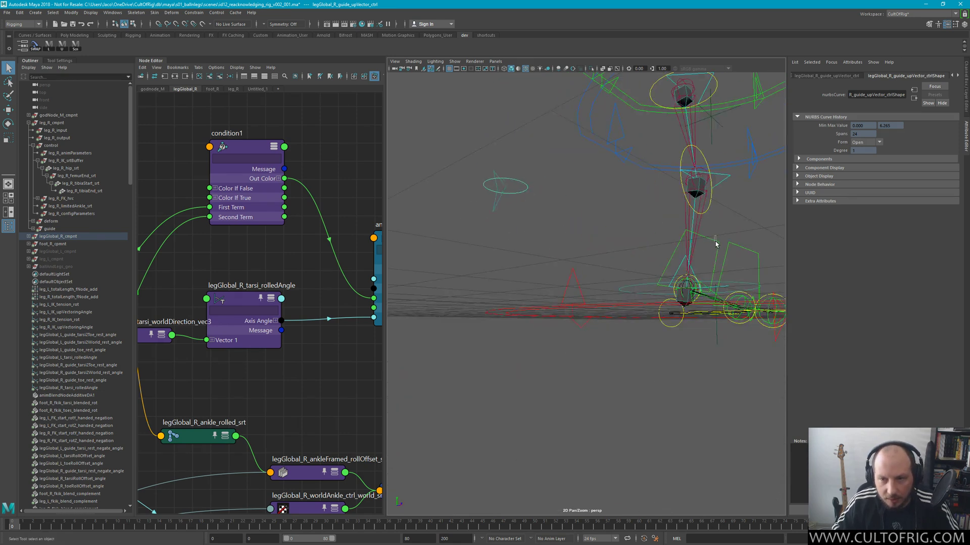
click(716, 244)
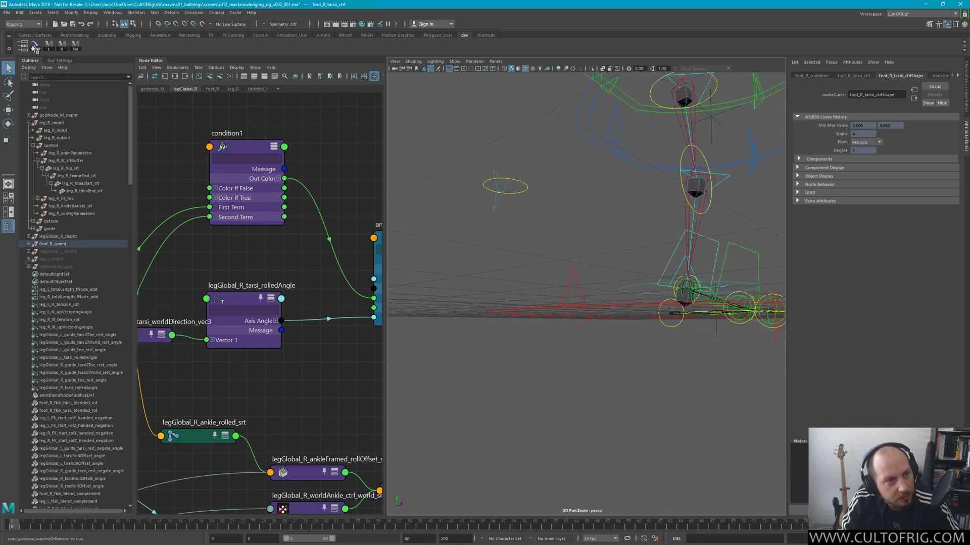
Scrub the animation to frame 40 and check how the right foot and leg joints behave during the roll
alt+drag(647, 300, 671, 306)
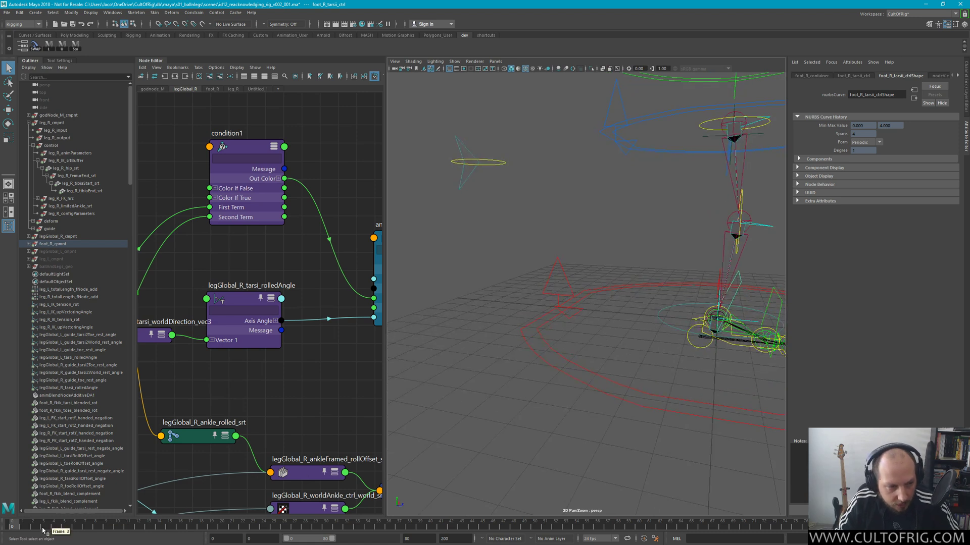
drag(30, 523, 371, 477)
alt+drag(650, 282, 601, 243)
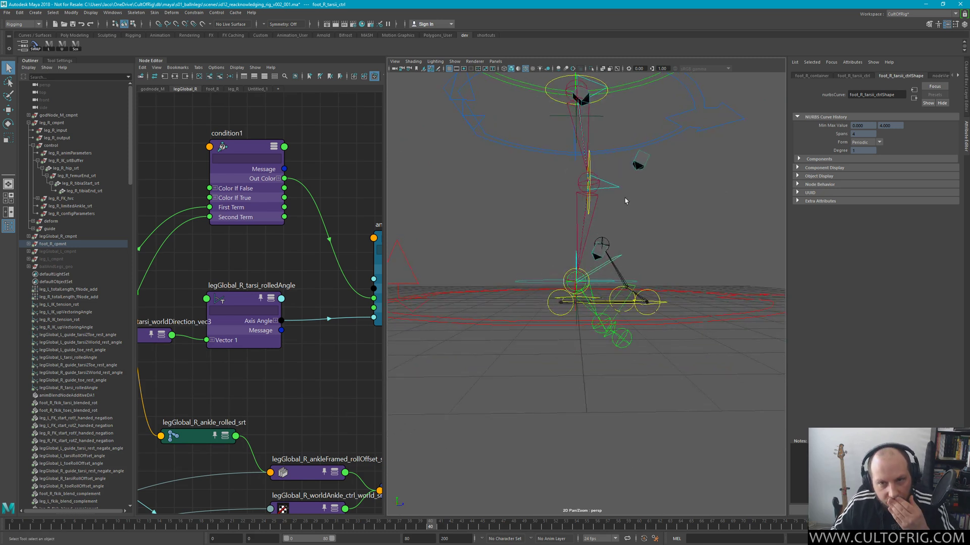
Set the FKIK Blend of leg_R_animParameters to 1
click(615, 185)
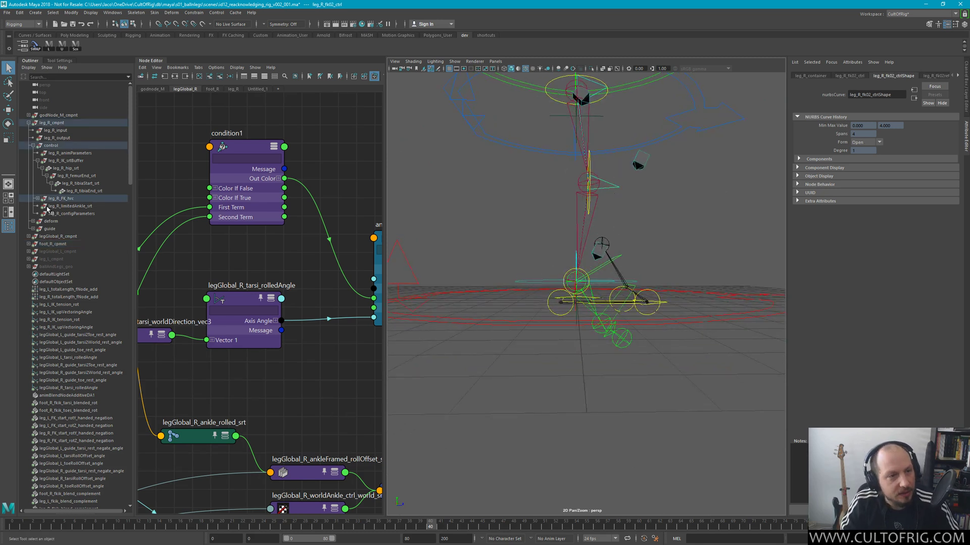
click(69, 153)
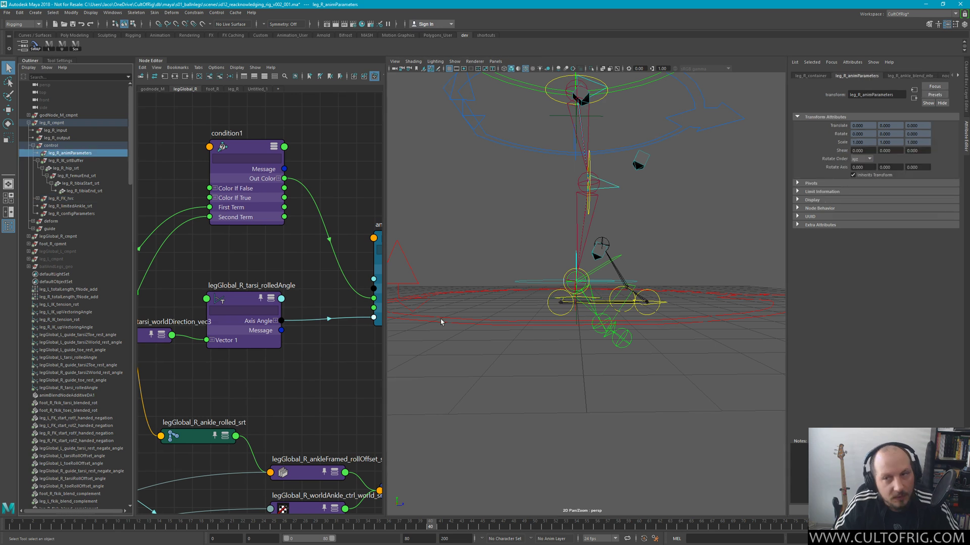
key(ctrl+a)
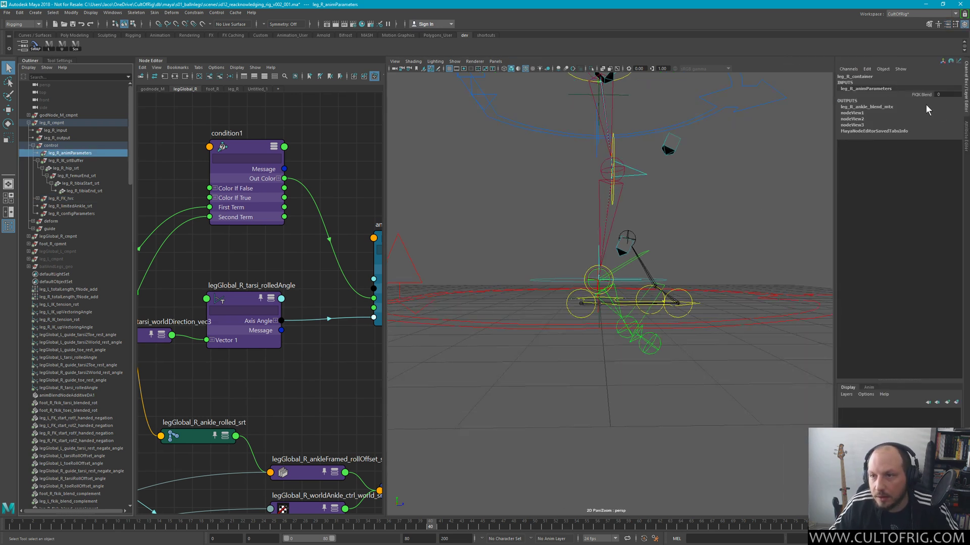
click(909, 94)
middle_drag(652, 231, 727, 260)
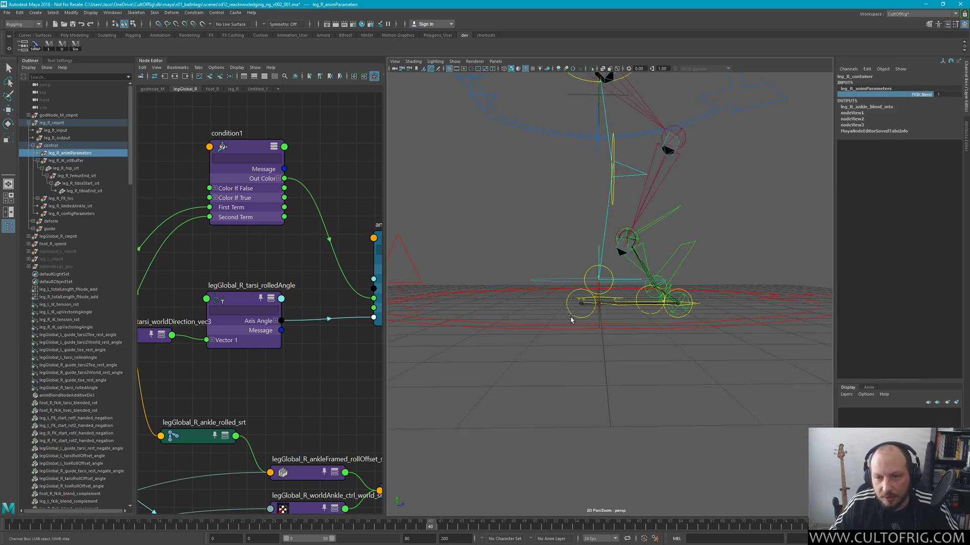
Scrub through the foot roll animation close up on the ankle and toes, ending back at frame 0
drag(28, 524, 305, 513)
mouse_move(616, 282)
alt+mouse_down()
mouse_move(638, 244)
mouse_move(628, 276)
alt+mouse_up()
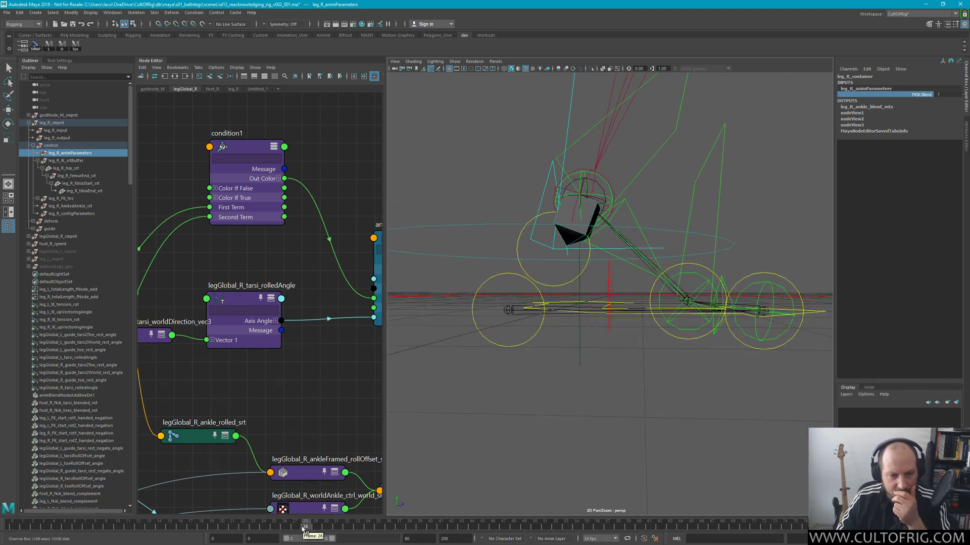
drag(303, 529, 505, 450)
click(424, 479)
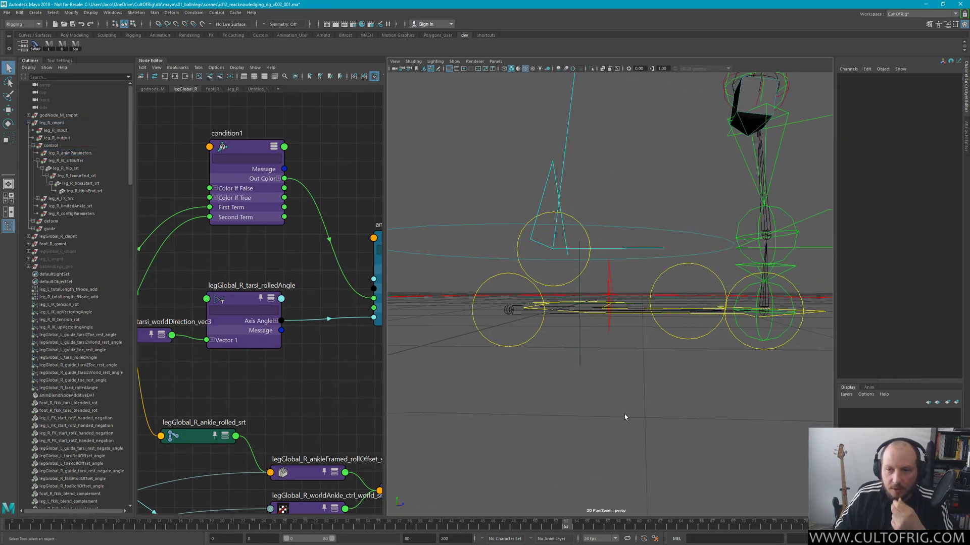
drag(581, 528, 12, 530)
mouse_move(642, 245)
alt+mouse_down()
mouse_move(655, 231)
mouse_move(616, 165)
mouse_move(647, 252)
mouse_move(650, 240)
alt+mouse_up()
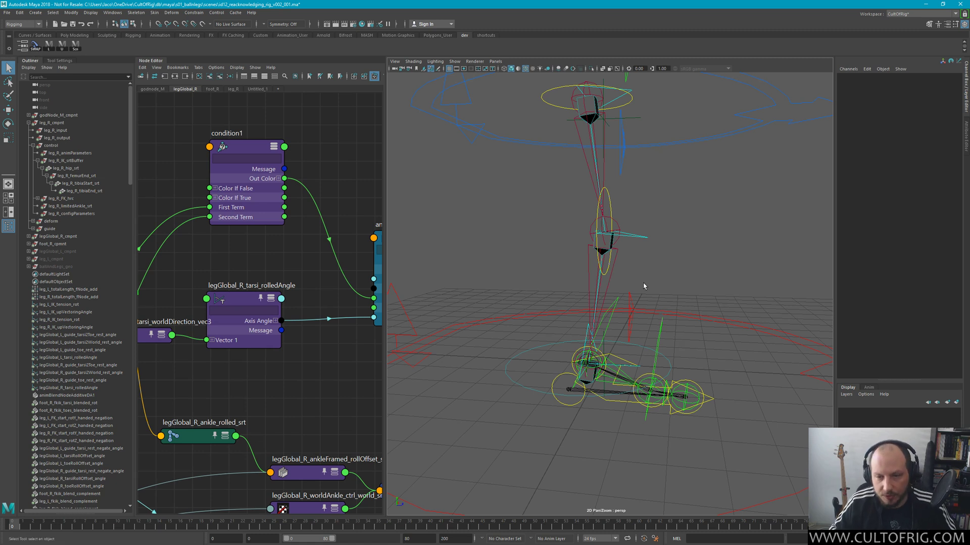
Inspect the right tarsi, global guide, knee guide and guide_end_ctrl controls and the leg's pose at frame 0
alt+drag(615, 337, 585, 348)
click(617, 295)
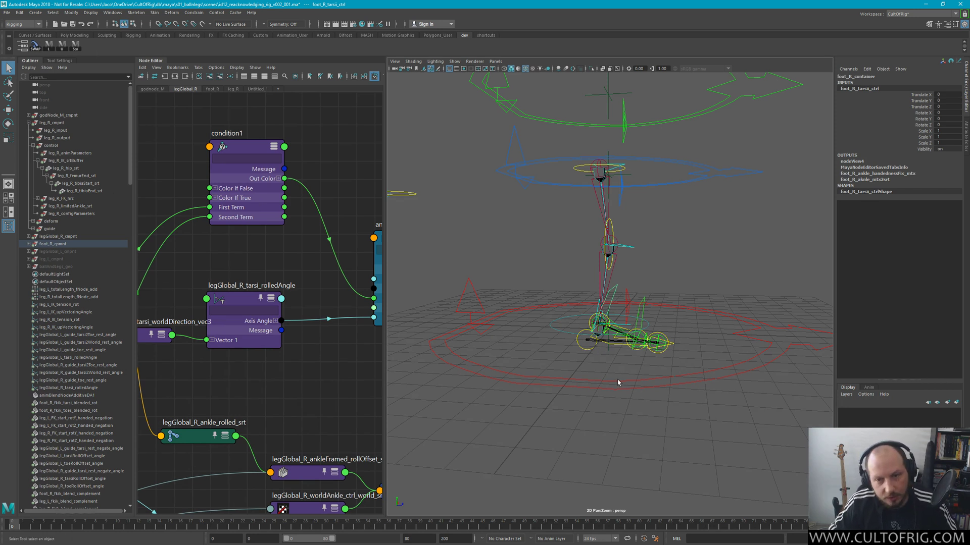
click(619, 356)
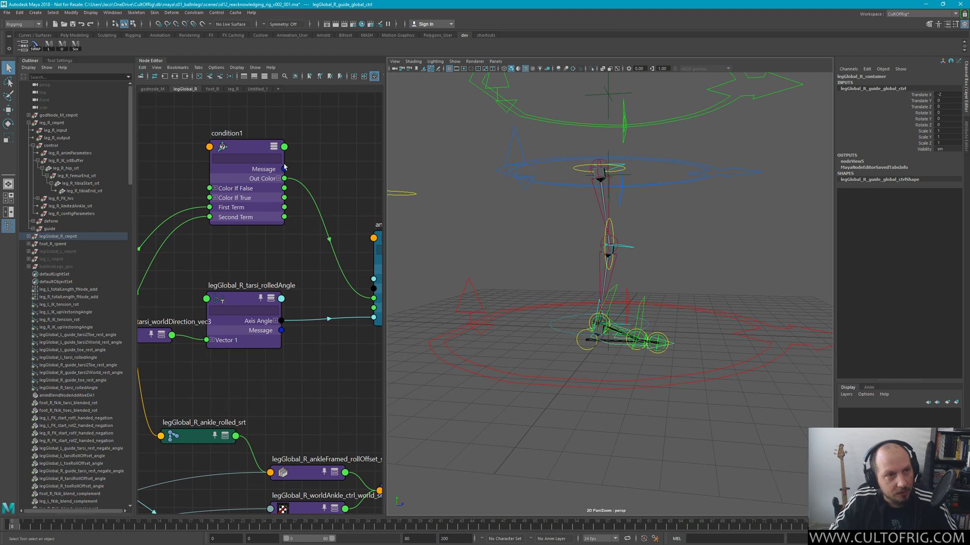
click(611, 231)
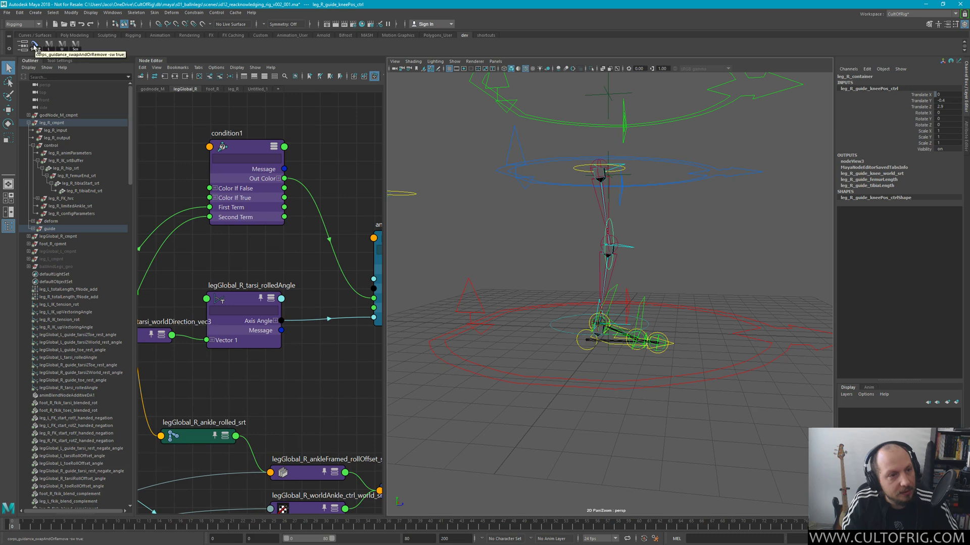
click(682, 199)
alt+drag(682, 200, 586, 166)
click(585, 194)
key(w)
key(q)
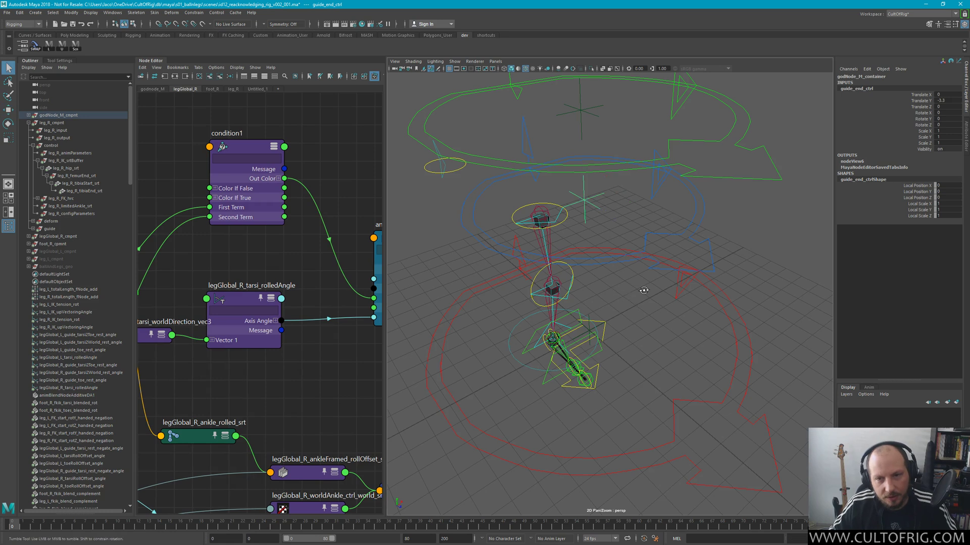
alt+drag(644, 290, 562, 327)
drag(26, 526, 0, 529)
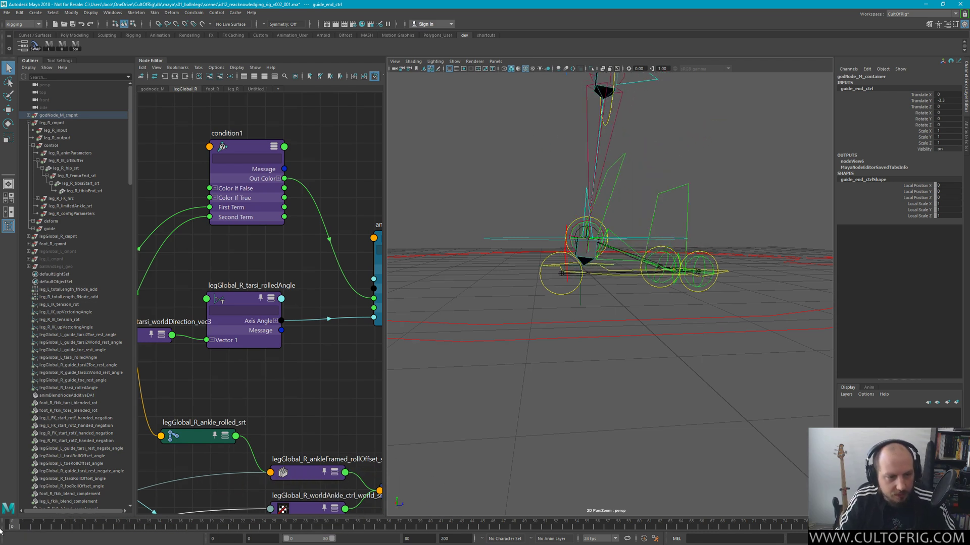
alt+drag(687, 177, 664, 169)
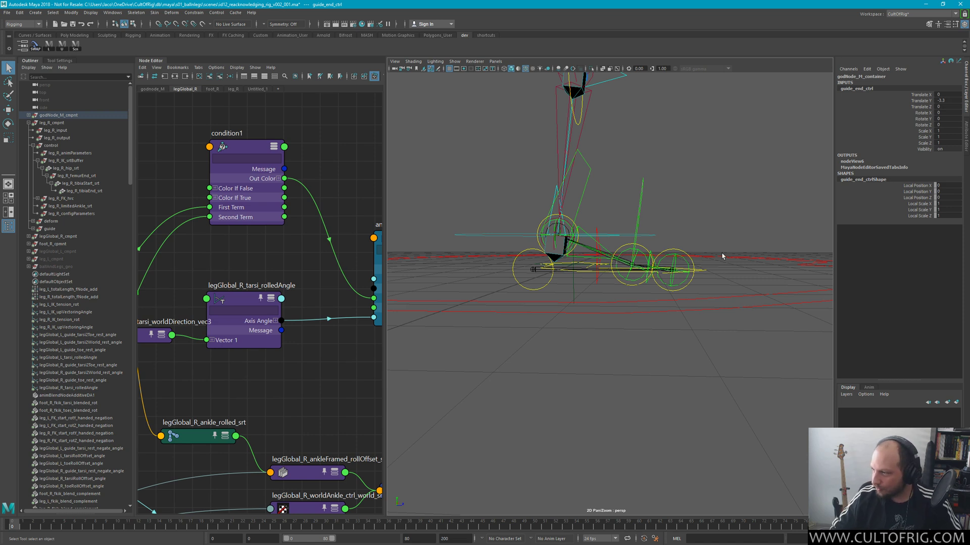
alt+drag(582, 303, 622, 229)
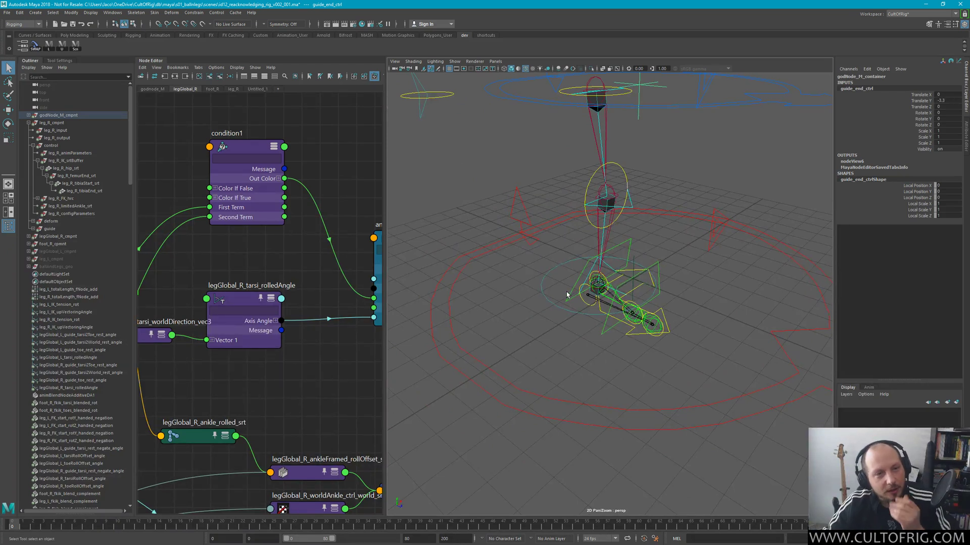
Widen the node graph area and rename the condition1 node as legGlobal_R_tarsi_sign
scroll(295, 278, down, 3)
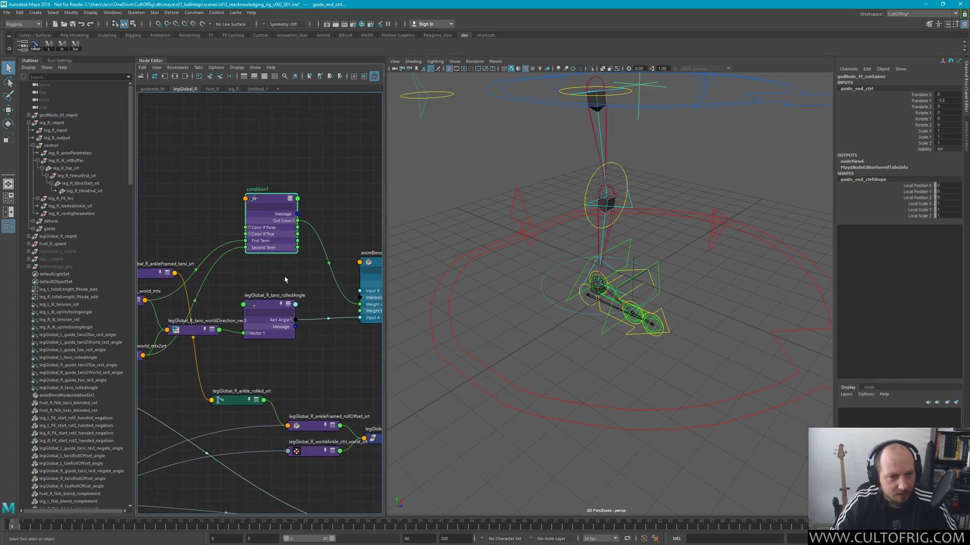
scroll(302, 281, up, 5)
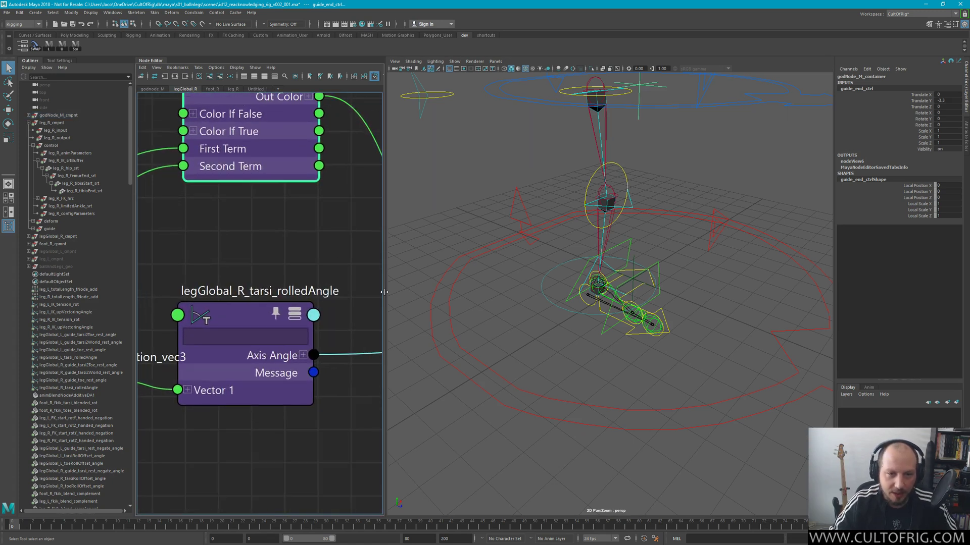
drag(385, 293, 494, 354)
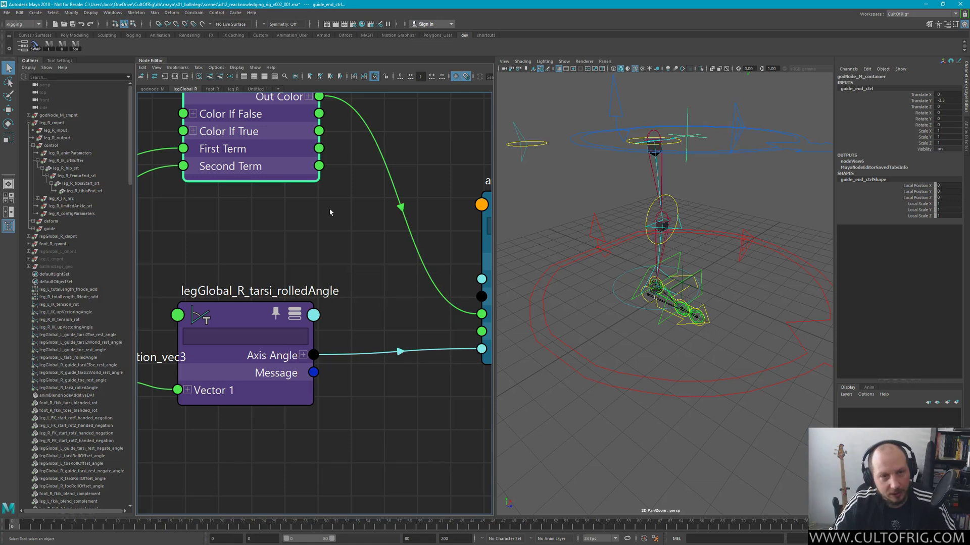
scroll(331, 212, down, 5)
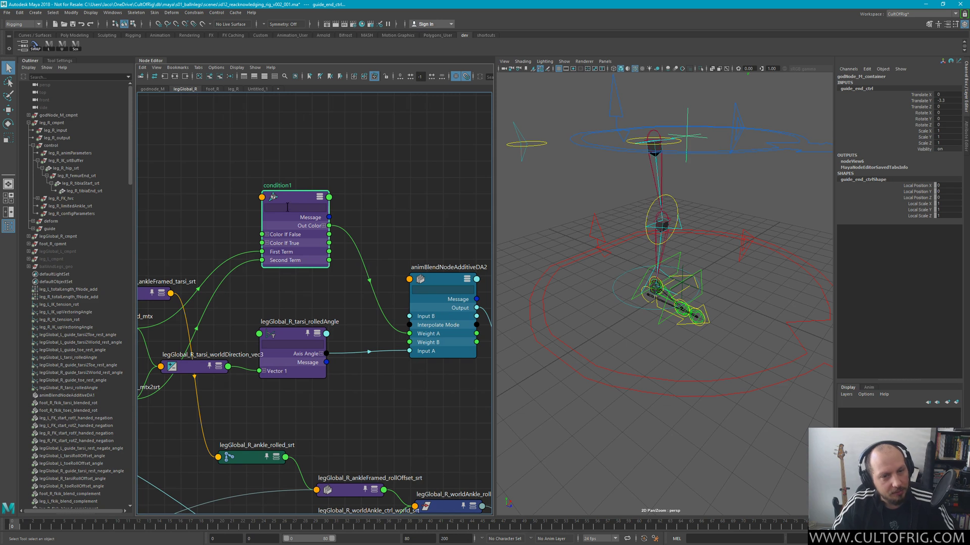
double_click(275, 185)
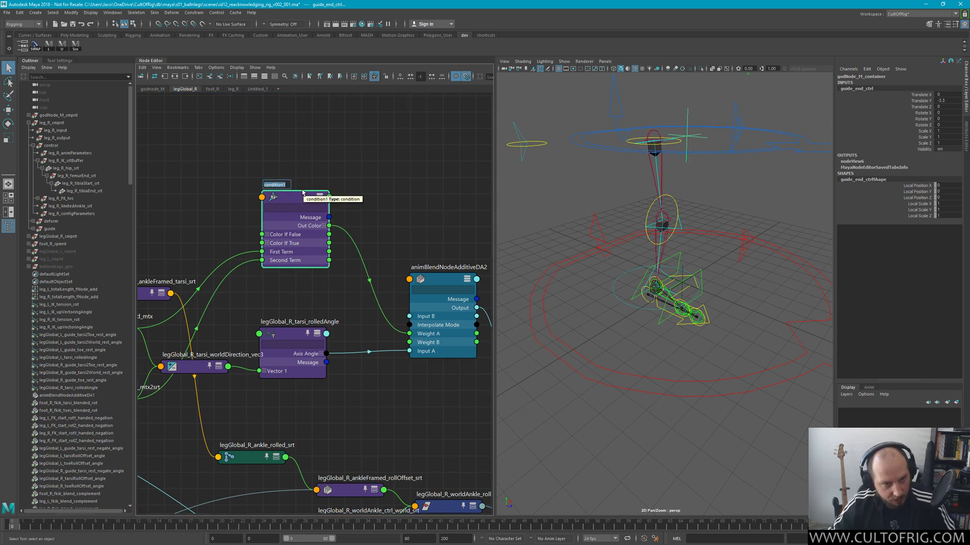
text(legGlobal_R_)
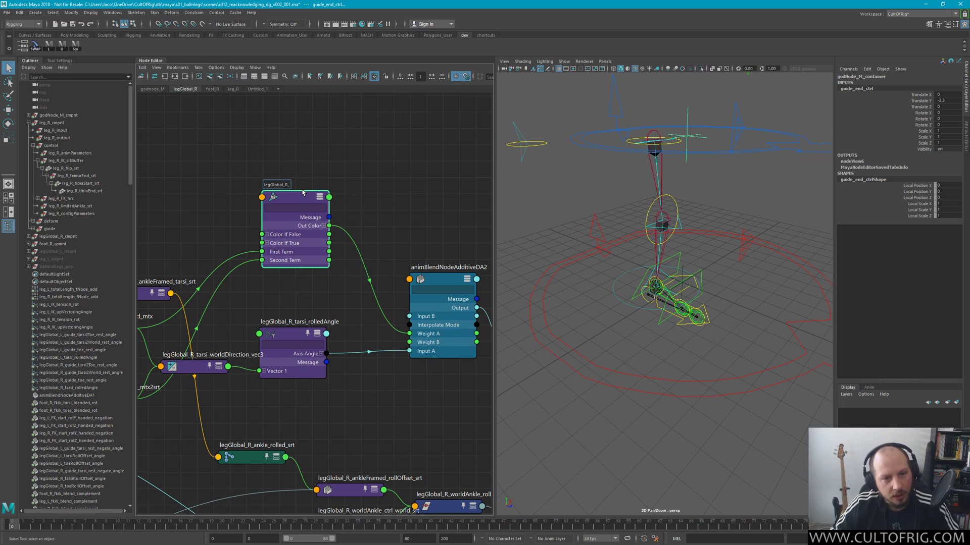
text(tarsi)
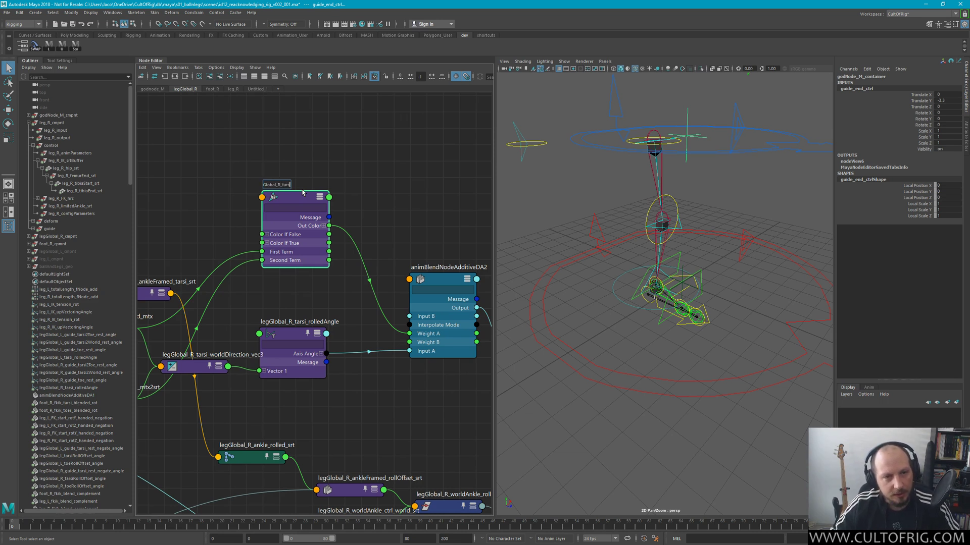
text(-aign)
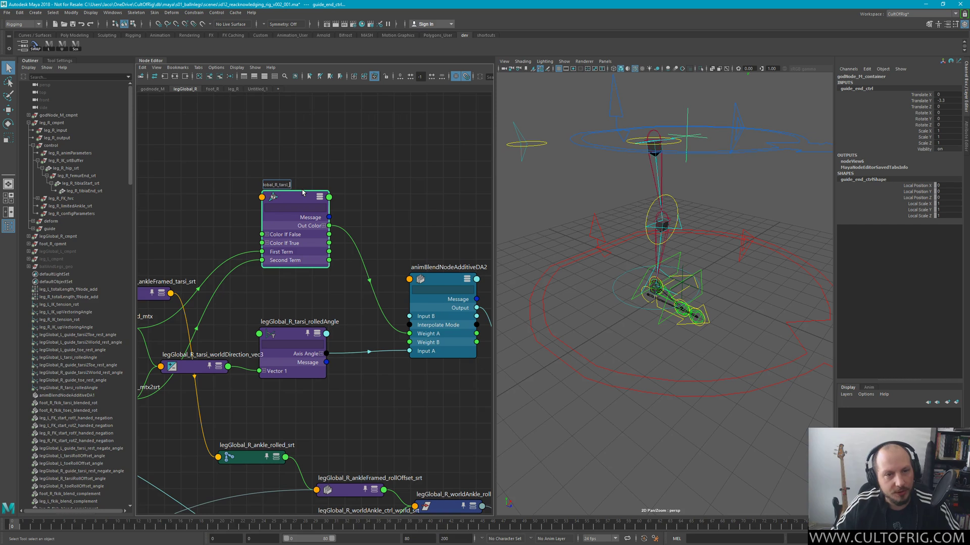
key(Return)
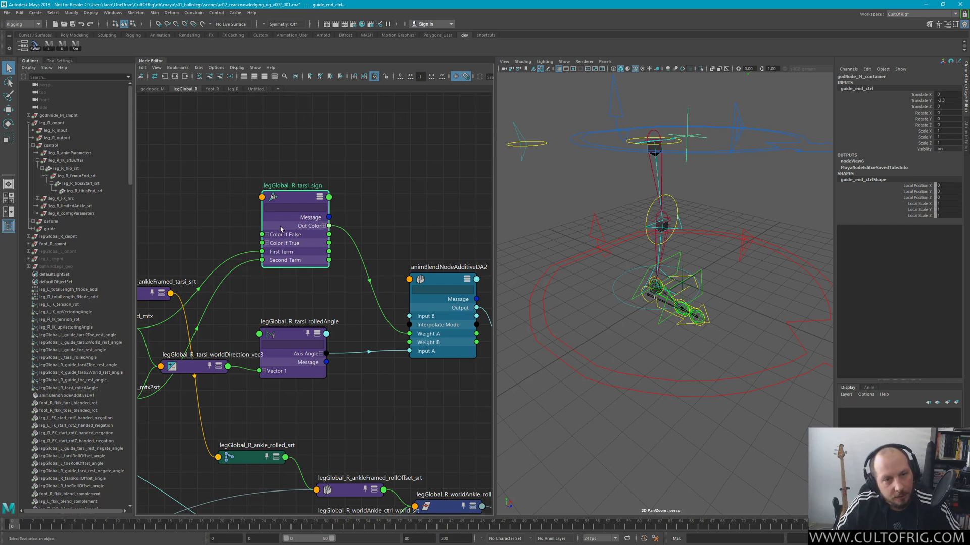
Correct the spelling of the condition node's name to legGlobal_R_tarsi_sign
double_click(311, 186)
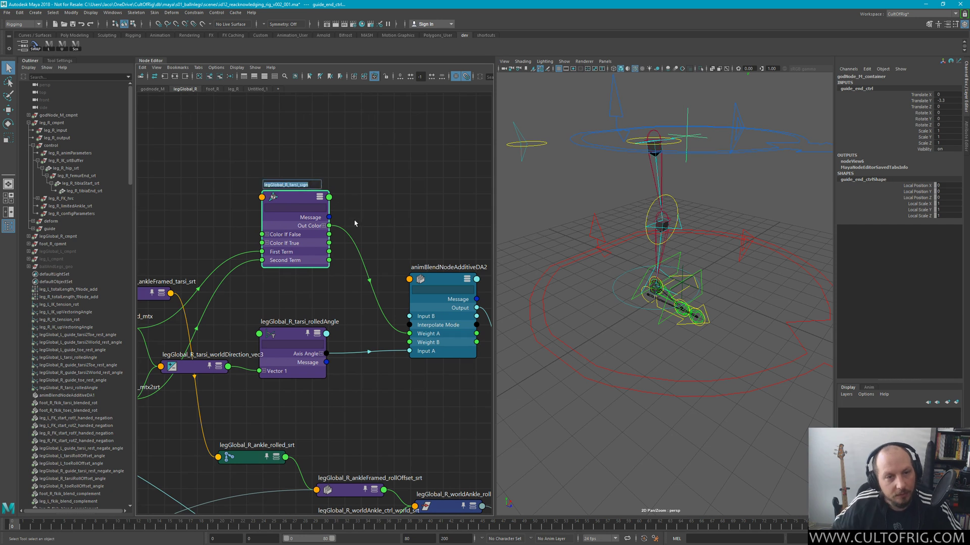
key(End)
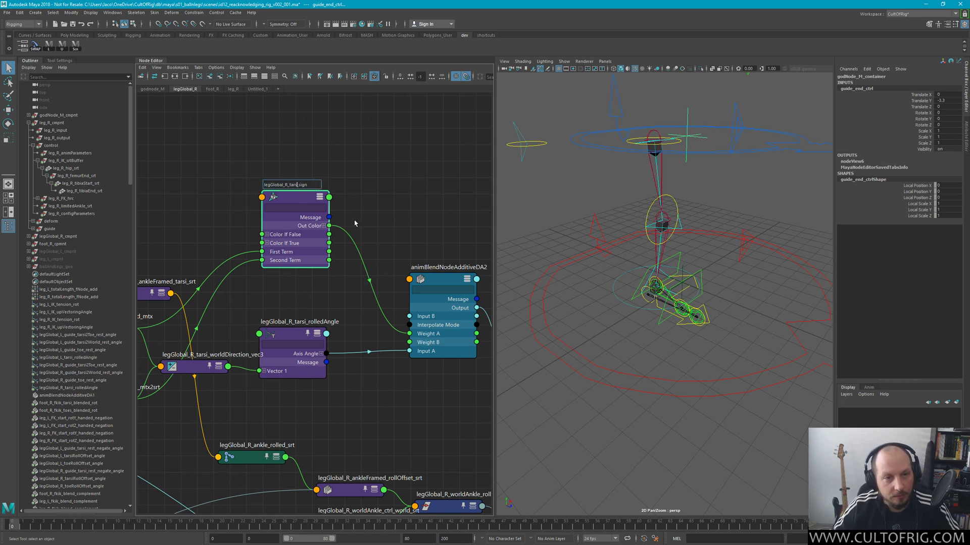
key(BackSpace)
key(BackSpace)
text(si)
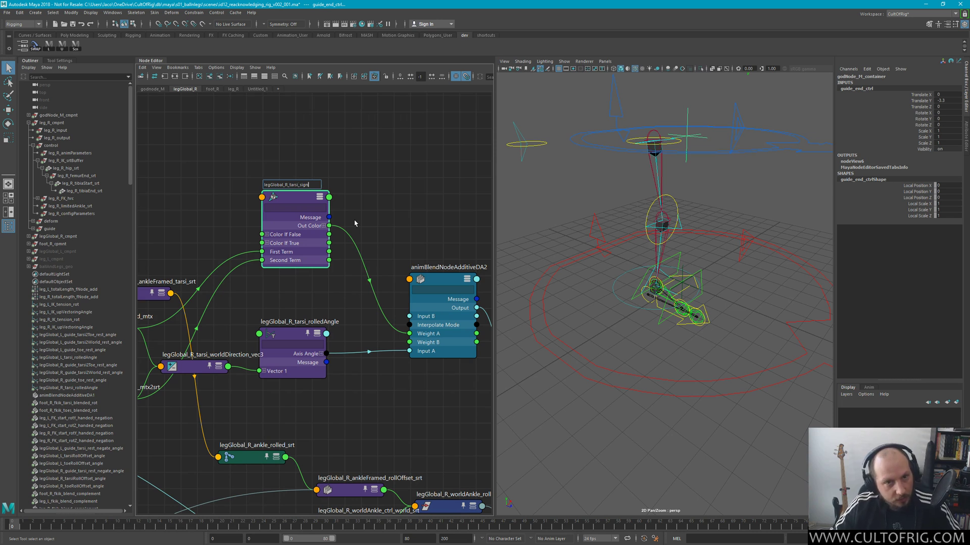
key(Return)
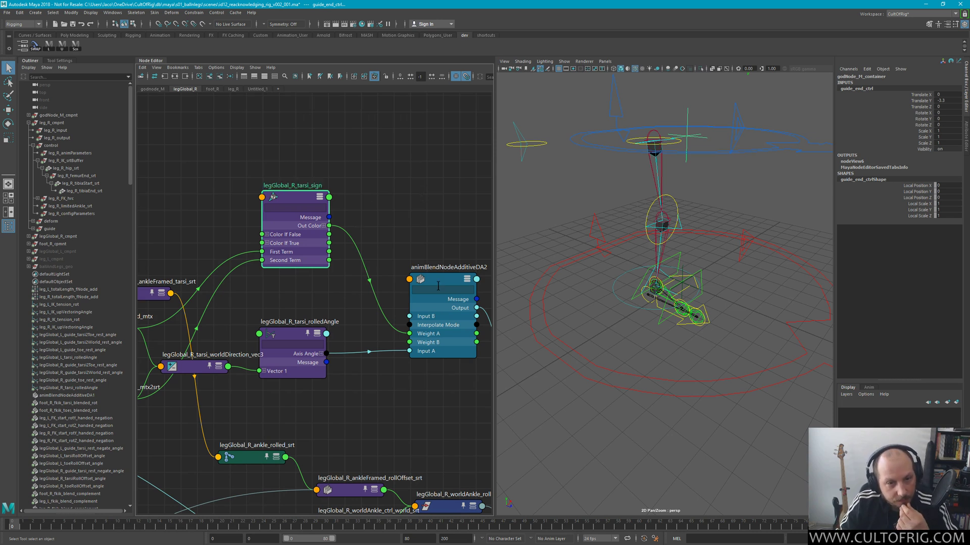
Rename the animBlendNodeAdditiveDA2 node as legGlobal_R_tarsi_rolledAngle_signed
double_click(448, 267)
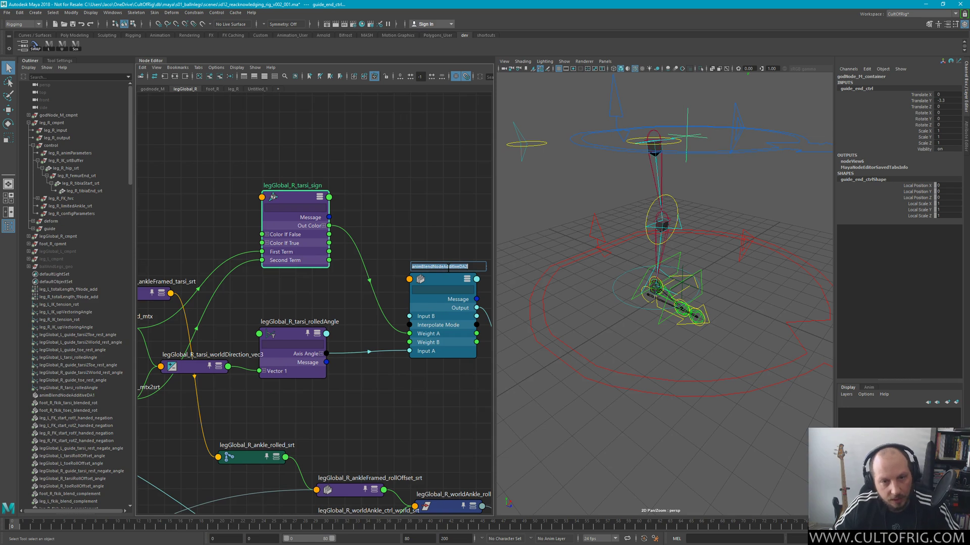
text(legGlobal_R_tarsi)
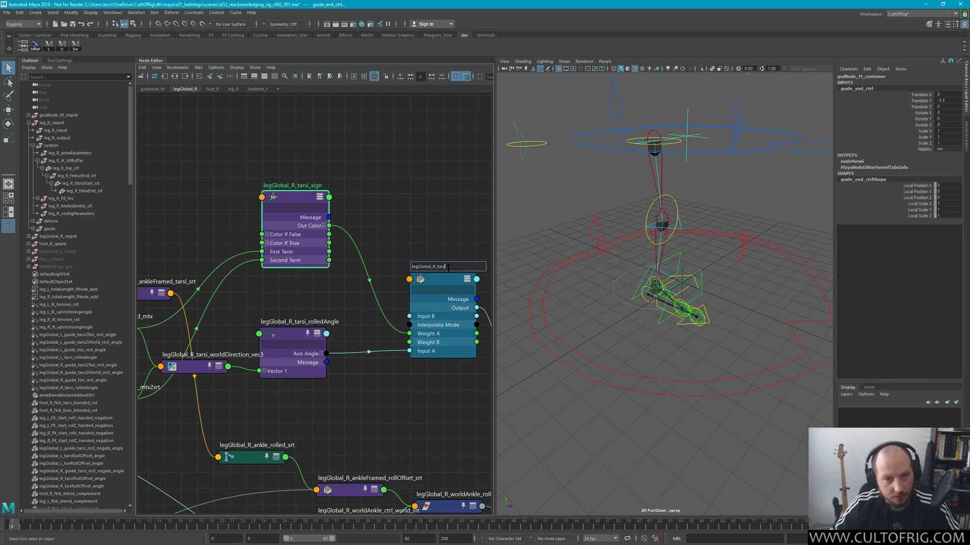
text(to)
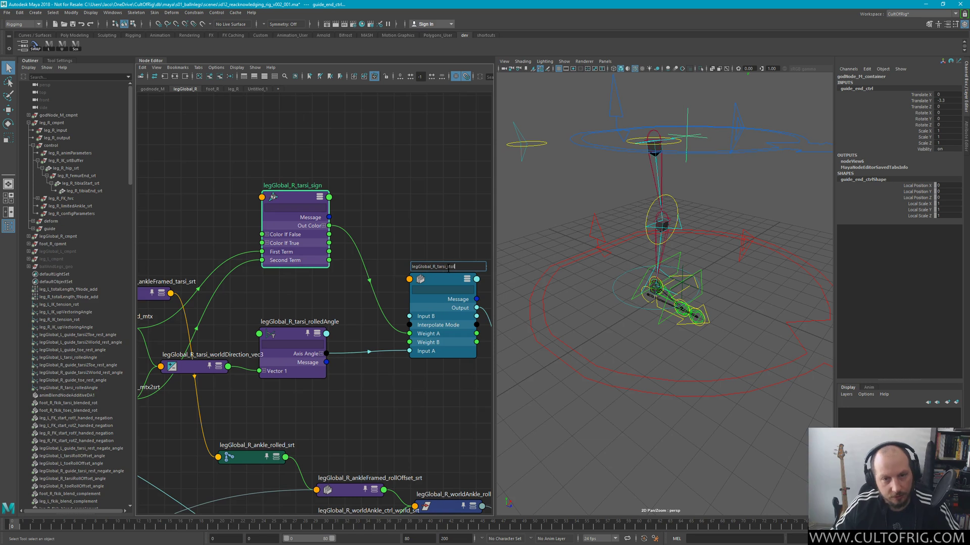
text(ll)
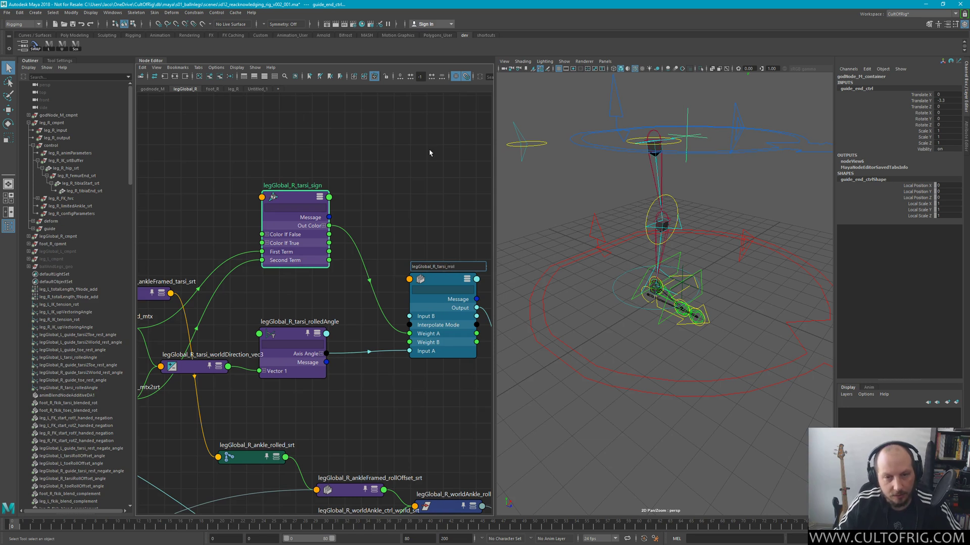
text(olled)
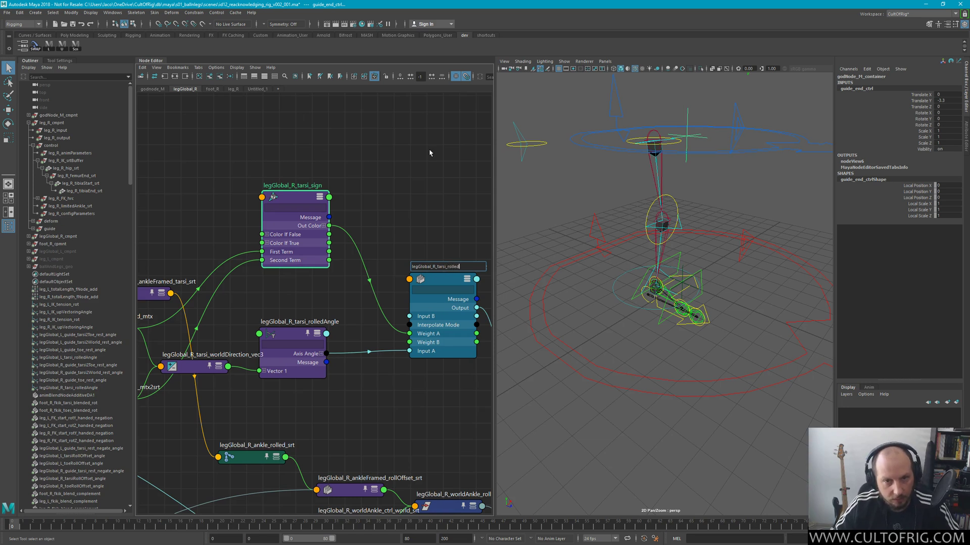
text(Angle)
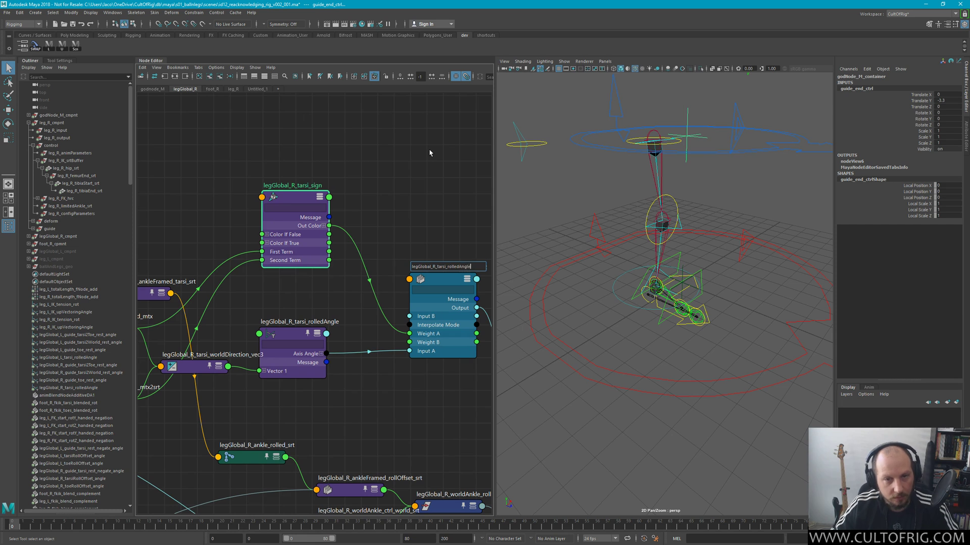
text(_signe)
key(Return)
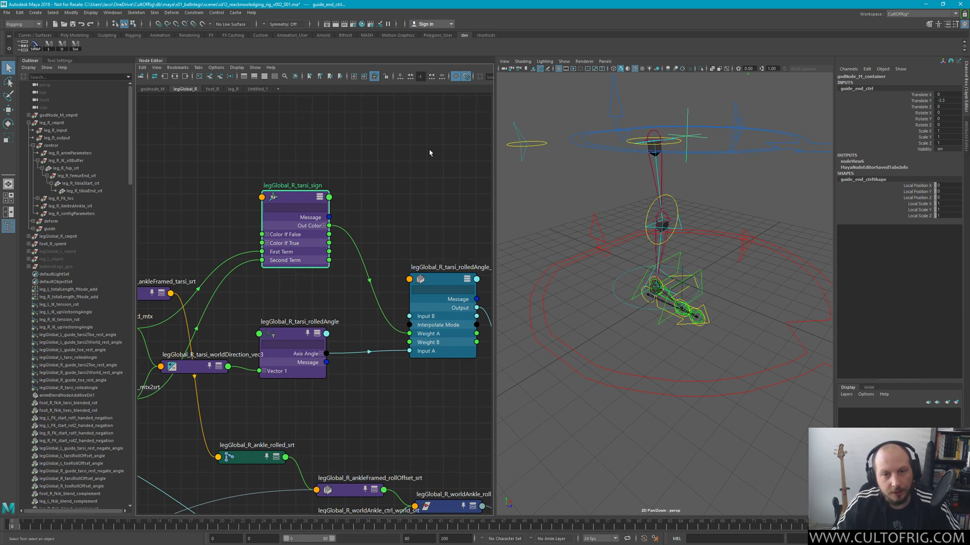
Move the legGlobal_R_tarsi_sign node down in the graph so it sits just above legGlobal_R_tarsi_rolledAngle
middle_drag(460, 259, 415, 263)
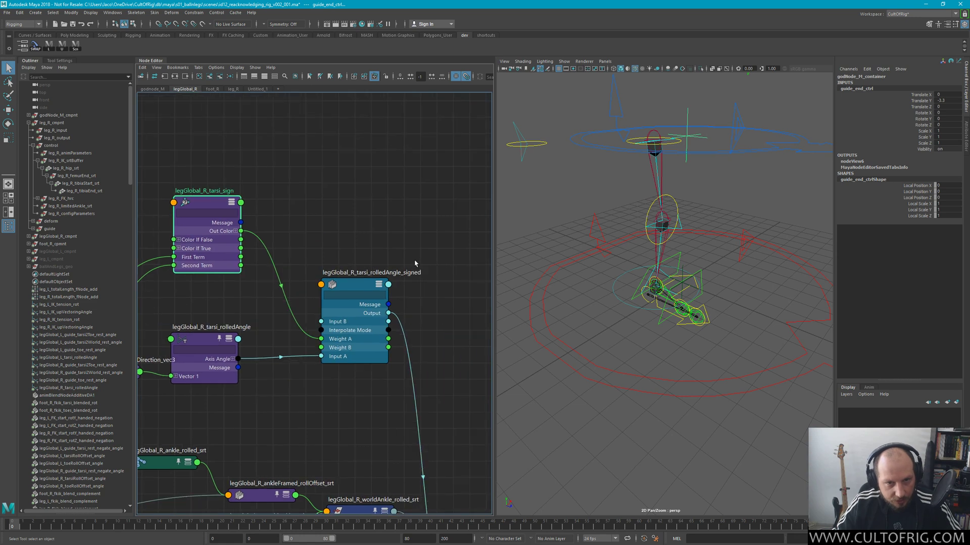
scroll(426, 281, down, 1)
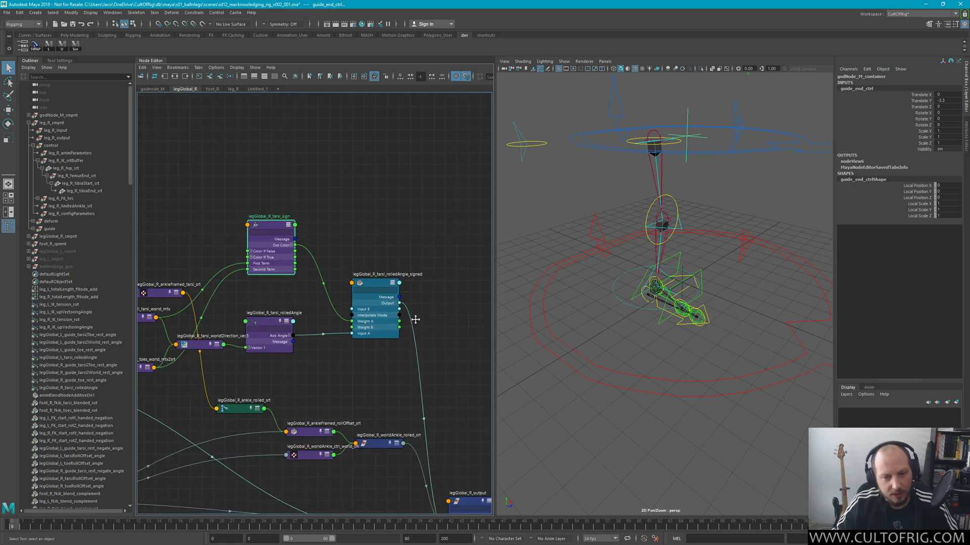
alt+middle_drag(416, 320, 385, 186)
alt+middle_drag(359, 258, 428, 381)
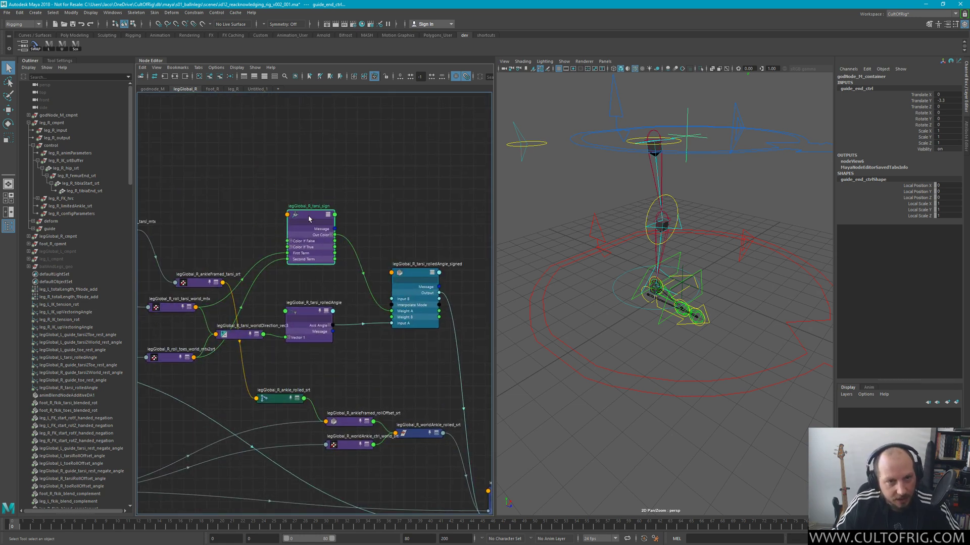
drag(309, 218, 310, 244)
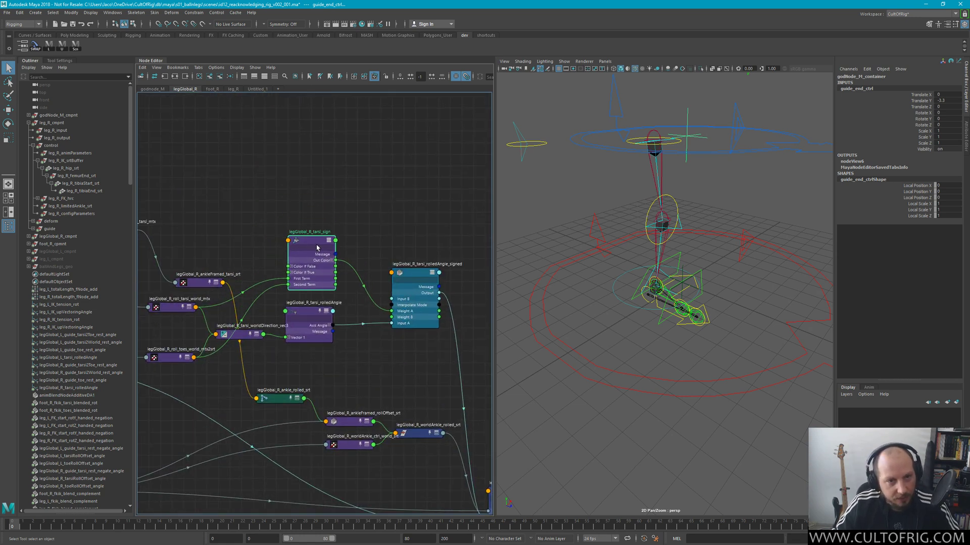
Display only the connected attributes on the legGlobal_R_tarsi_rolledAngle and legGlobal_R_tarsi_rolledAngle_signed nodes
click(310, 317)
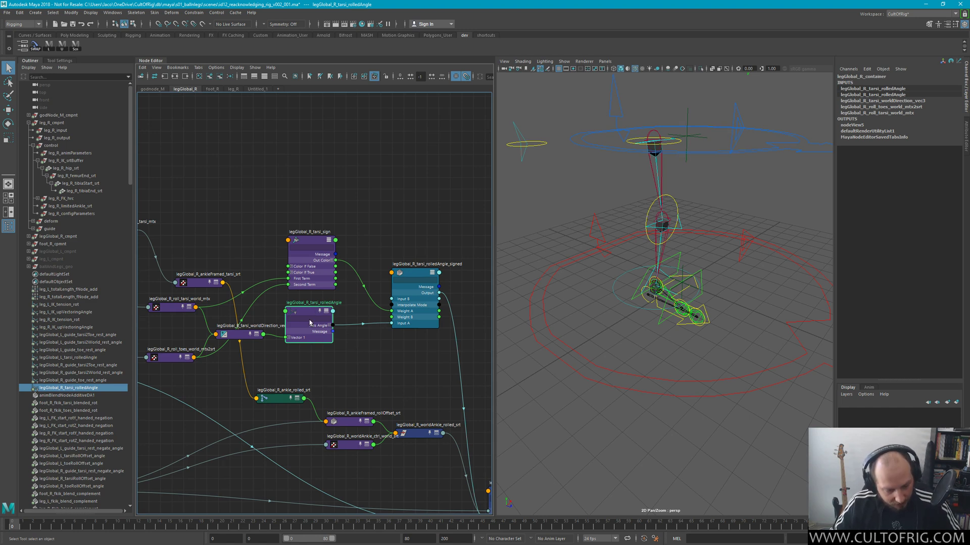
scroll(344, 368, up, 3)
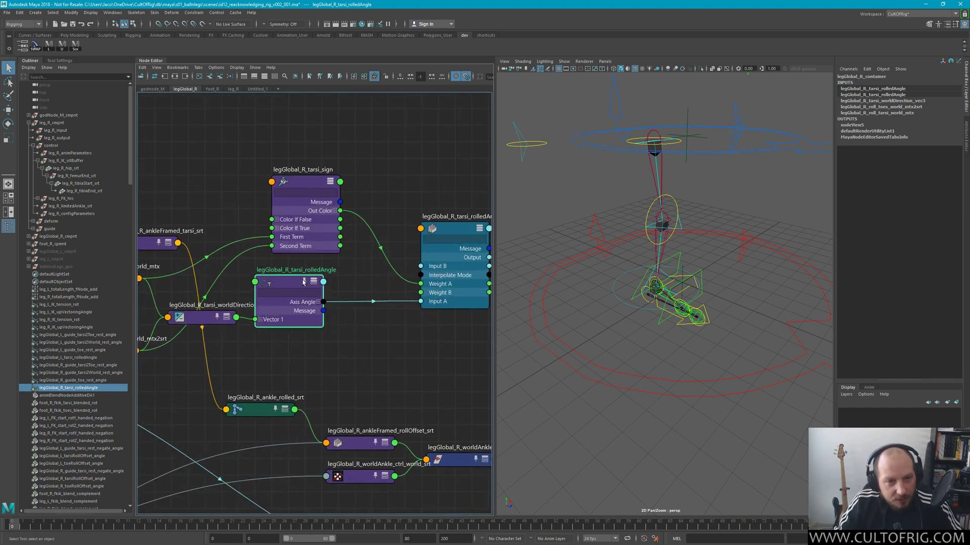
key(1)
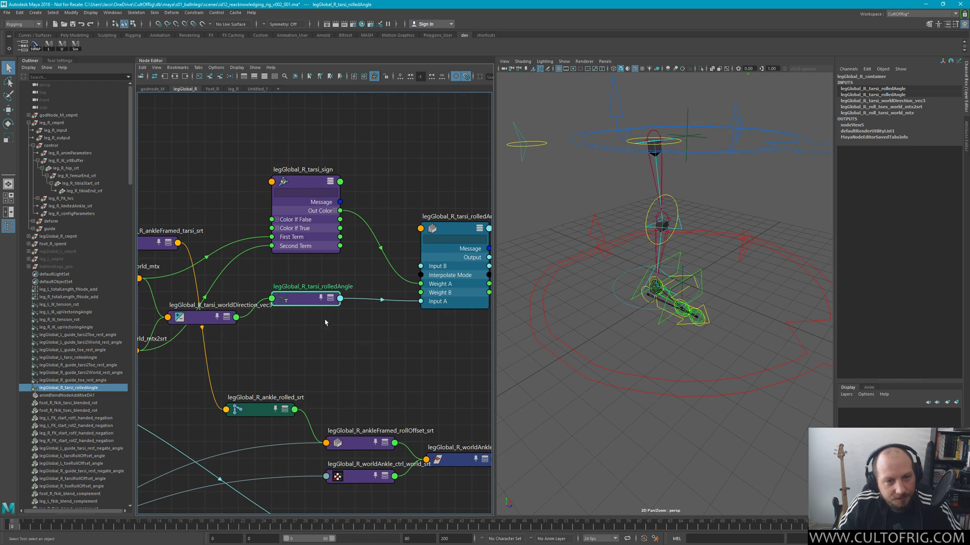
key(2)
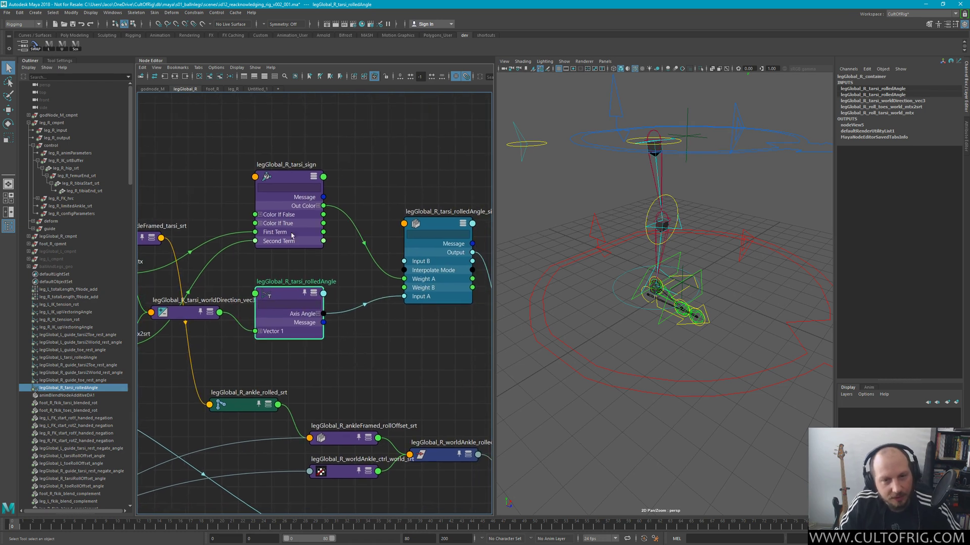
click(436, 230)
key(2)
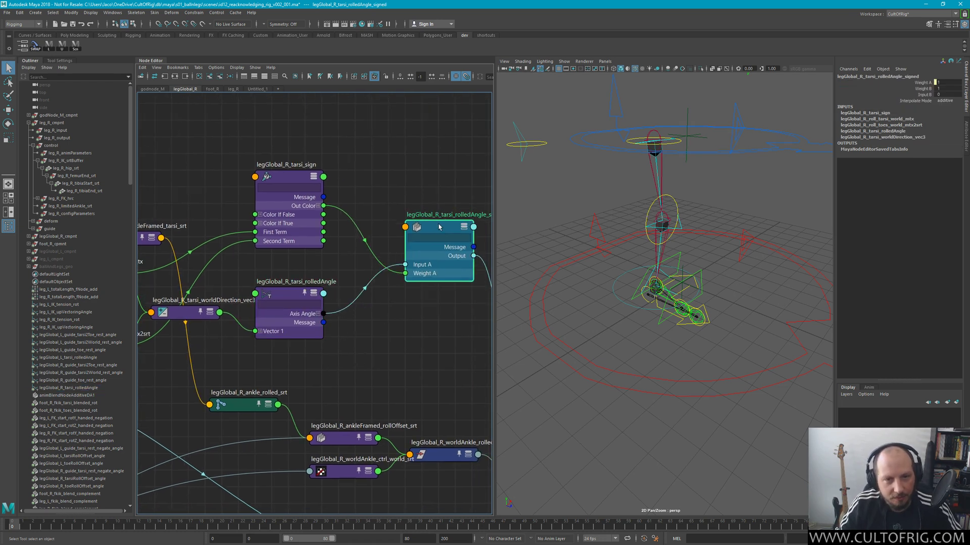
scroll(367, 359, down, 5)
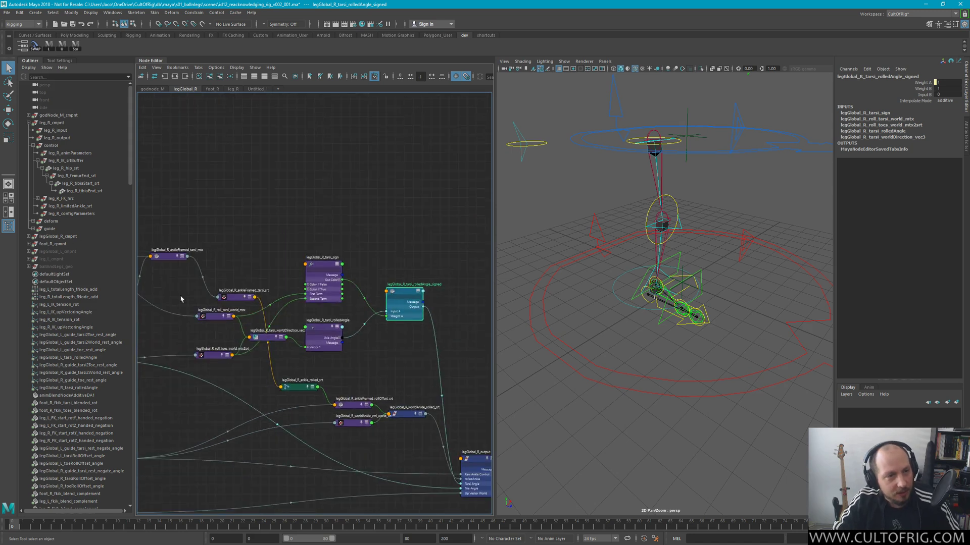
Filter the Outliner list by legGlobal_R
click(71, 77)
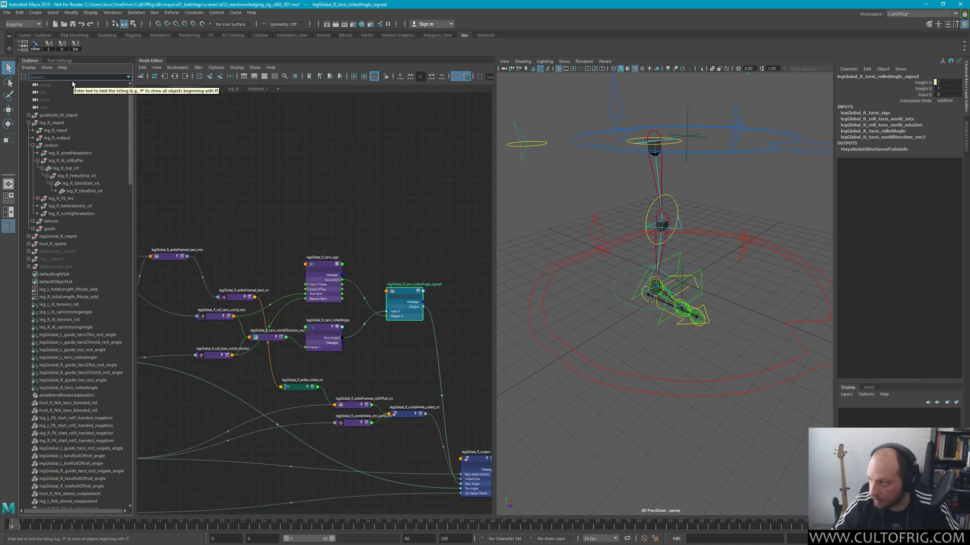
text(leg_R)
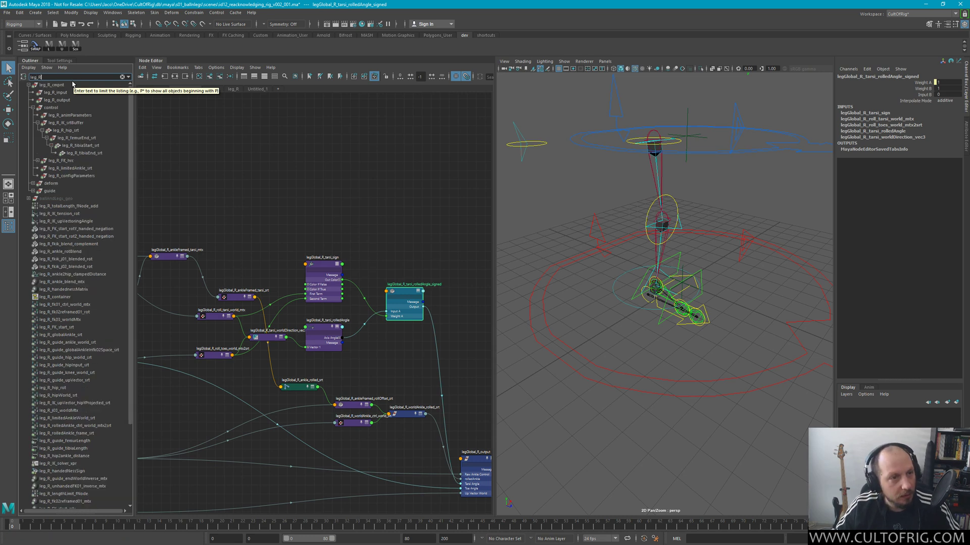
key(BackSpace)
key(BackSpace)
text(glob)
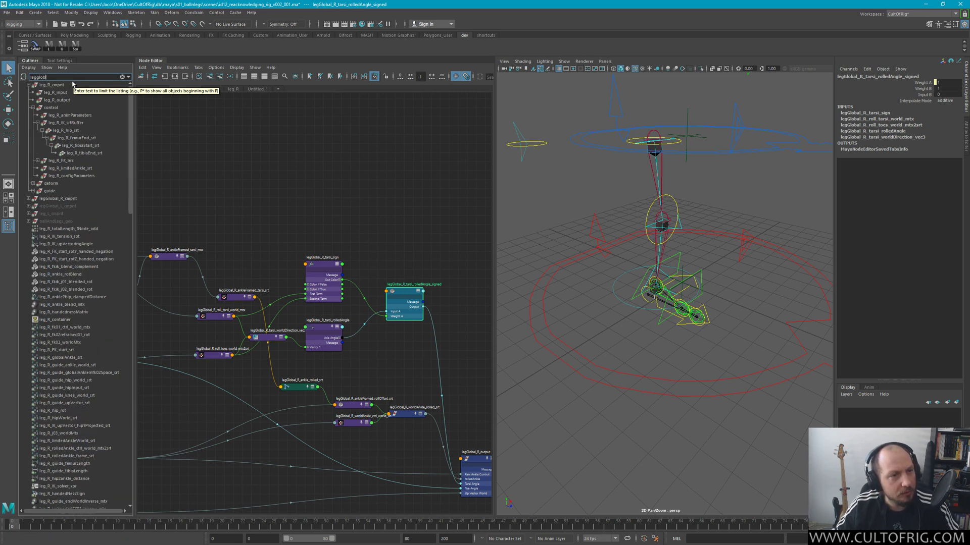
text(al_R)
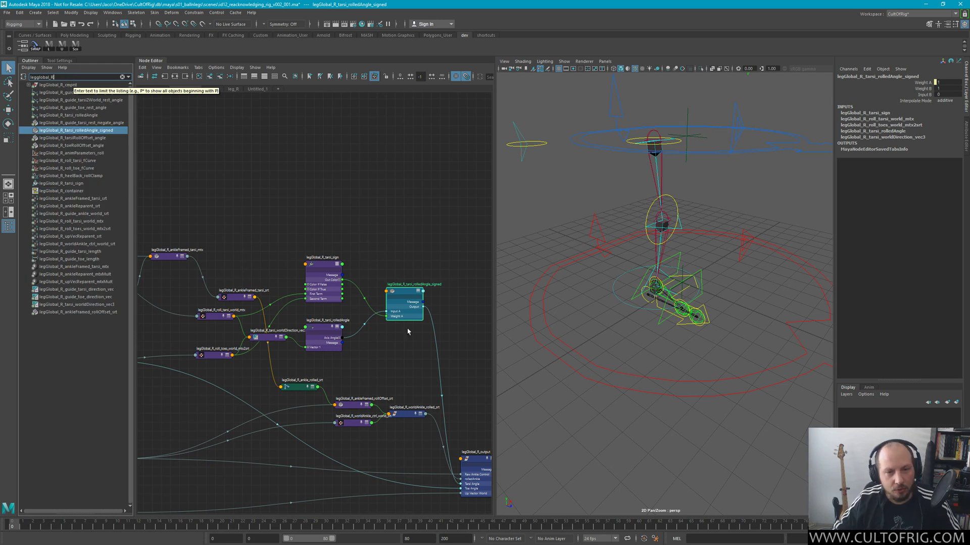
Add legGlobal_R_tarsi_sign and legGlobal_R_tarsi_rolledAngle_signed to legGlobal_R_container, and clear the Outliner filter
shift+click(324, 283)
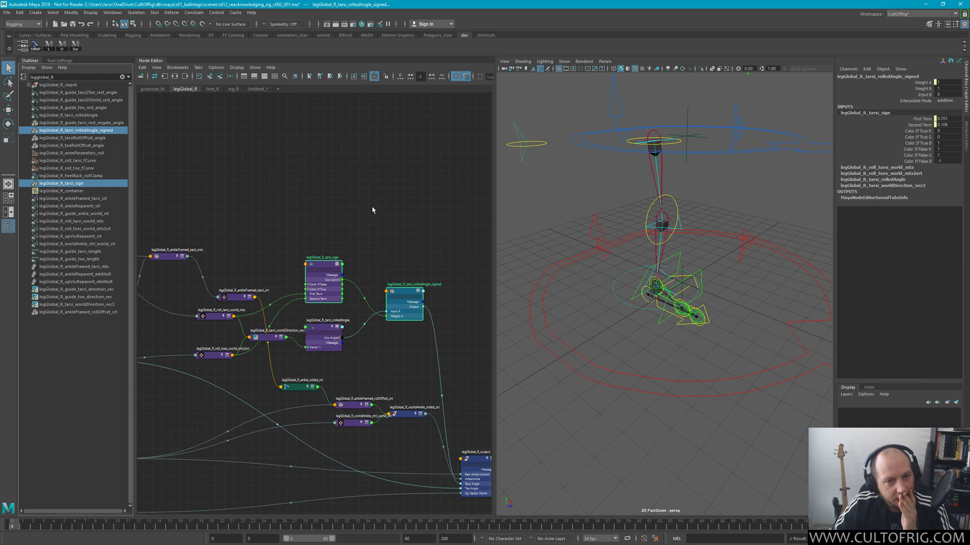
click(467, 459)
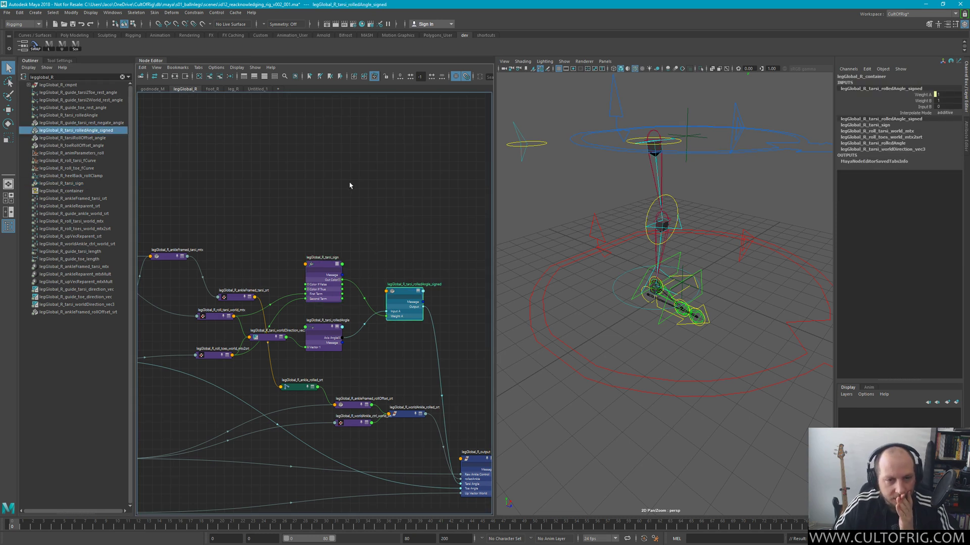
click(340, 223)
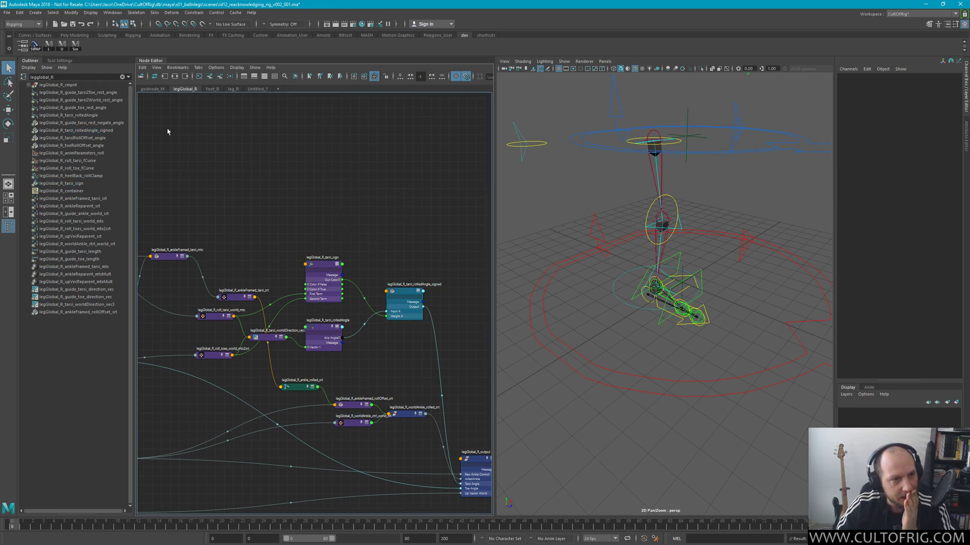
click(121, 77)
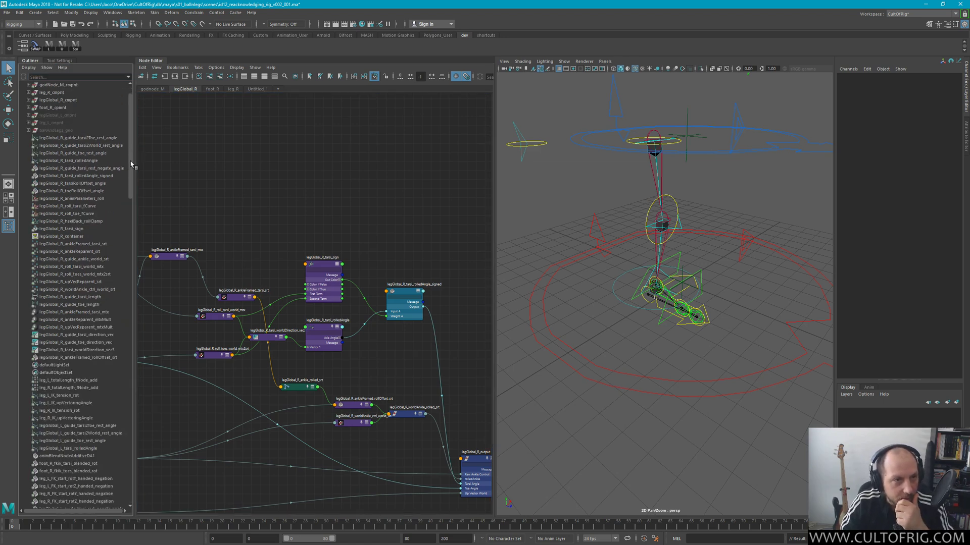
click(457, 342)
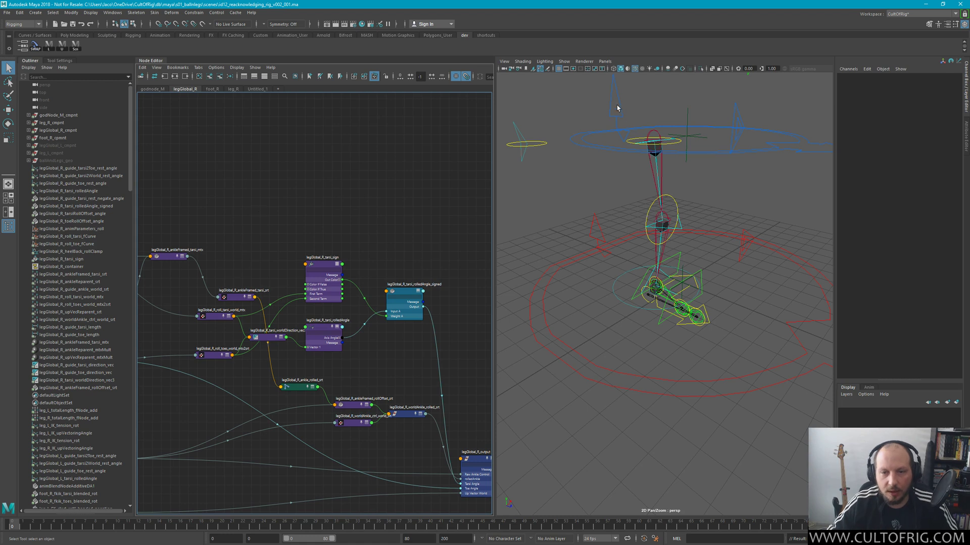
Try moving the right leg's up vector guide control beside the rig, undo the move and clear the selection
alt+drag(617, 107, 672, 199)
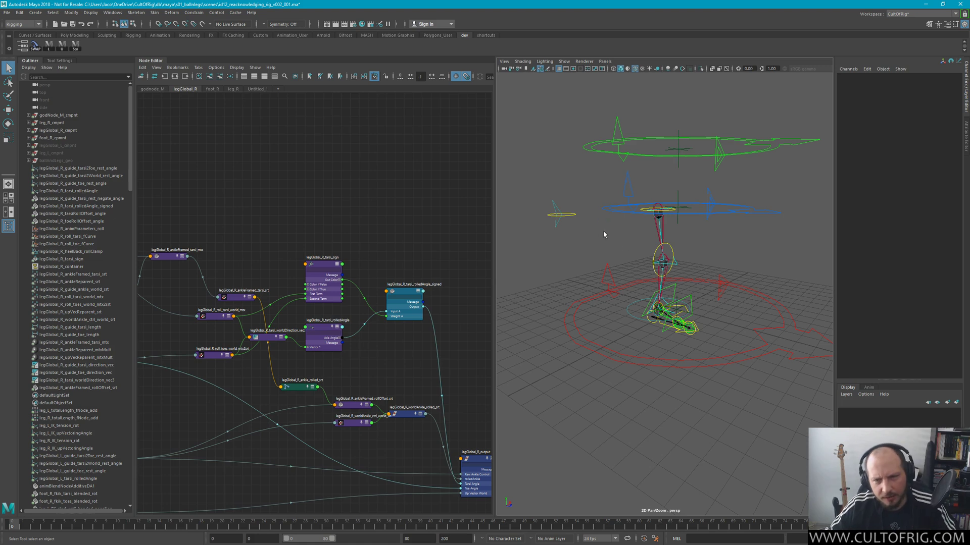
alt+drag(604, 234, 623, 247)
click(510, 255)
key(w)
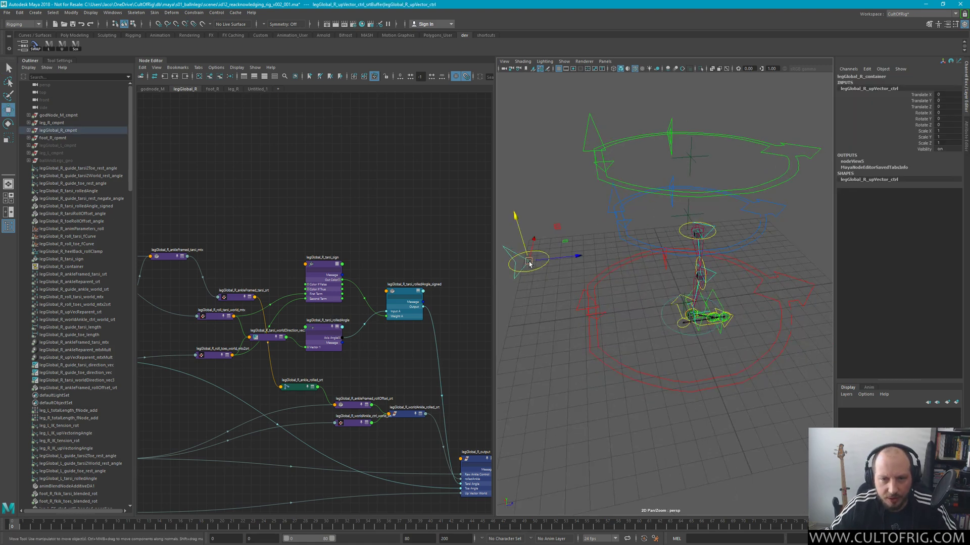
alt+drag(589, 275, 551, 272)
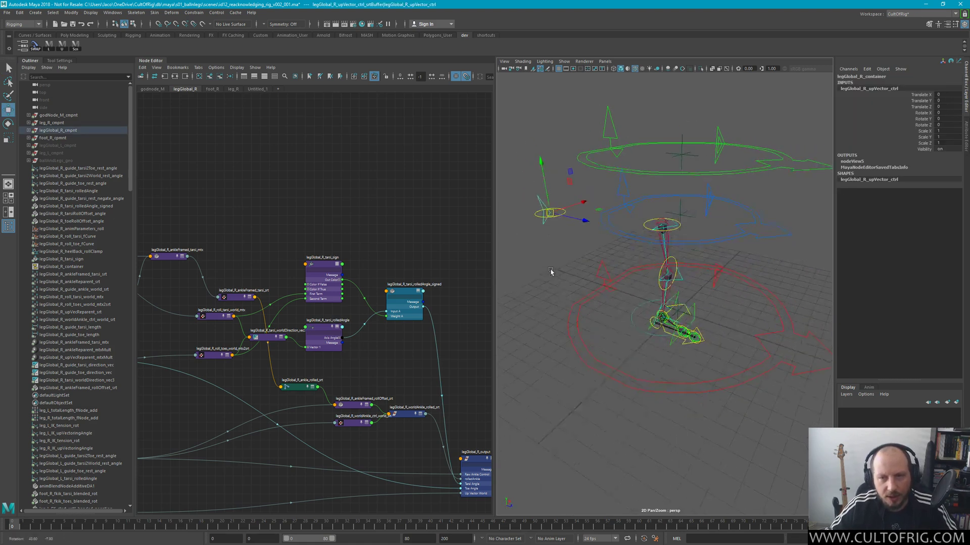
drag(582, 204, 606, 199)
click(569, 231)
click(565, 215)
key(ctrl+z)
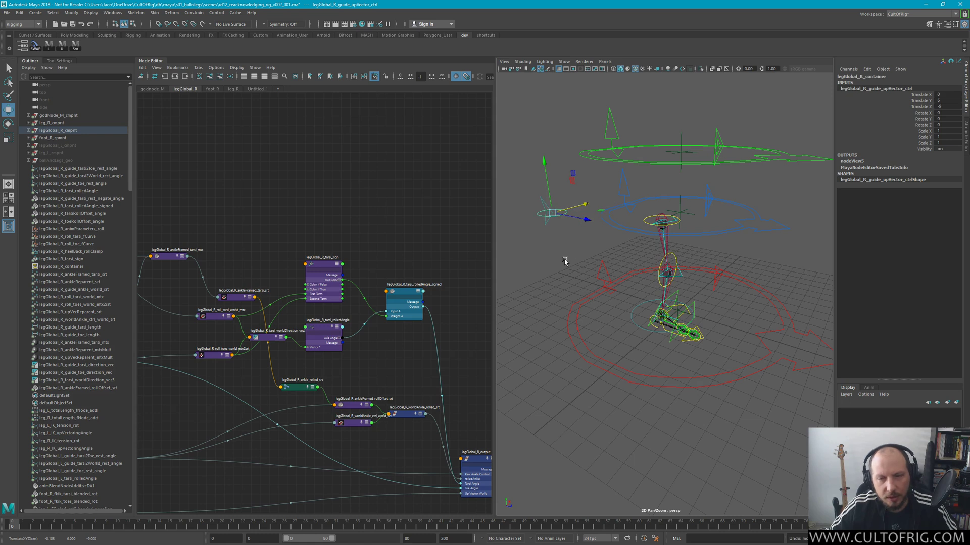
click(565, 262)
alt+drag(580, 269, 614, 212)
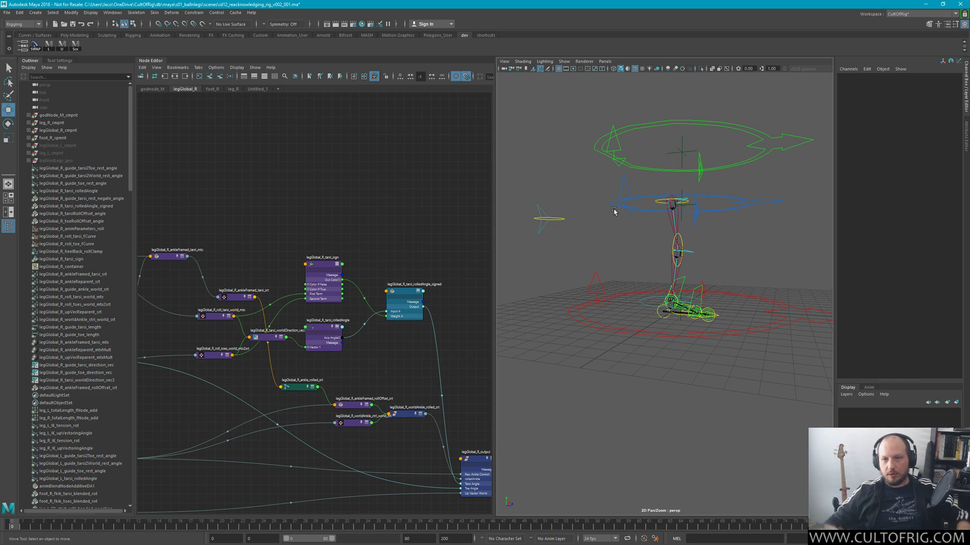
Select the legGlobal_R_cmpnt component and examine its whole node graph and the right leg rig up close
scroll(327, 271, down, 3)
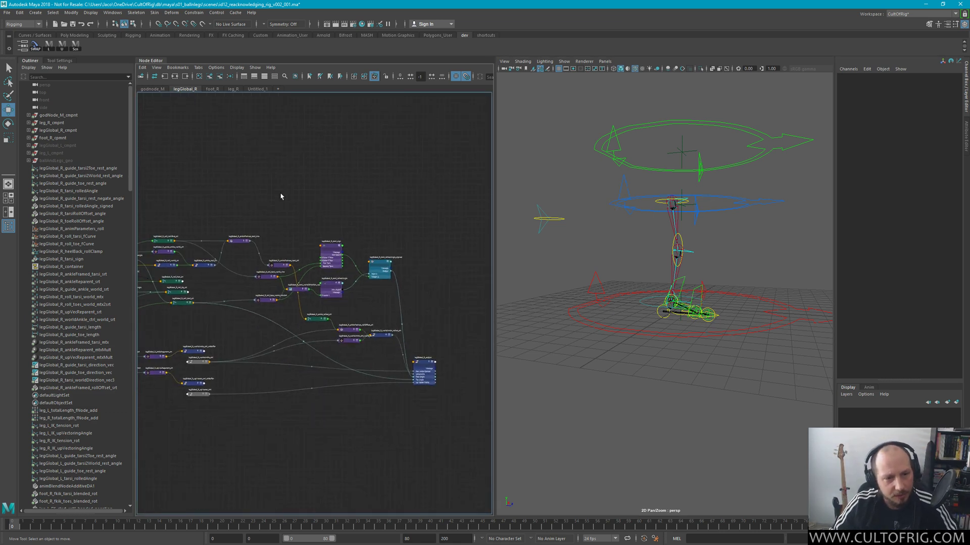
click(71, 131)
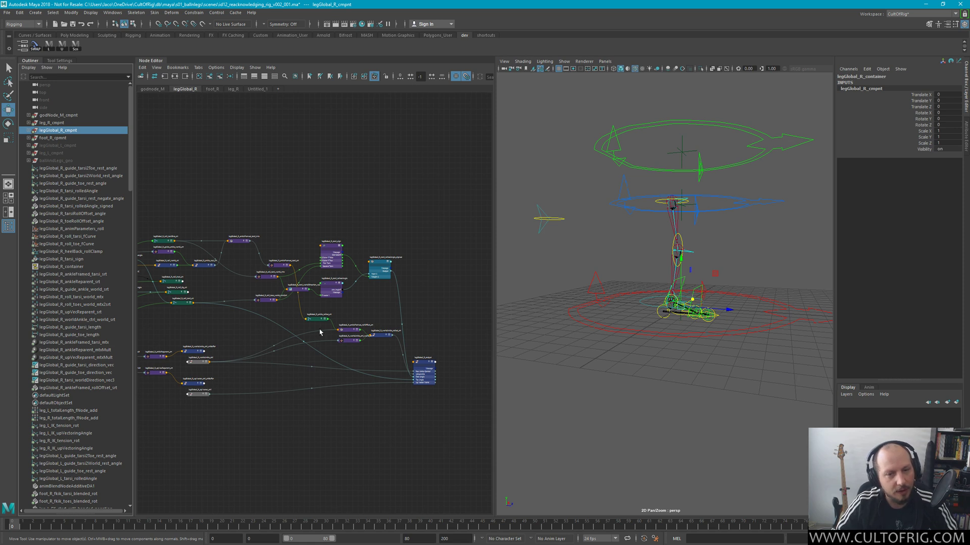
scroll(321, 329, down, 5)
alt+drag(636, 268, 656, 267)
scroll(656, 267, up, 5)
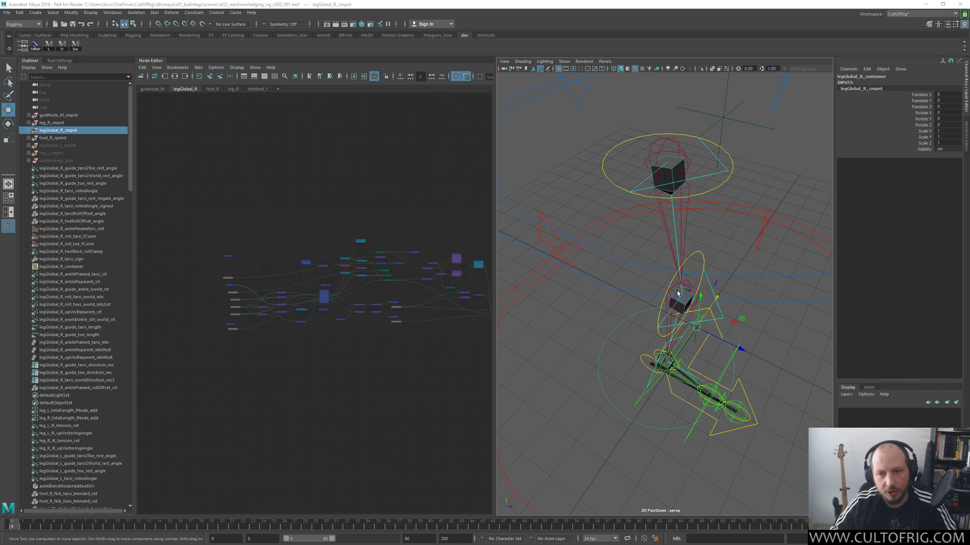
Switch to Mischief and sketch a green box labelled "leg G" with an arrow leading out of it
key(alt+Tab)
key(alt+Tab)
key(alt+Tab)
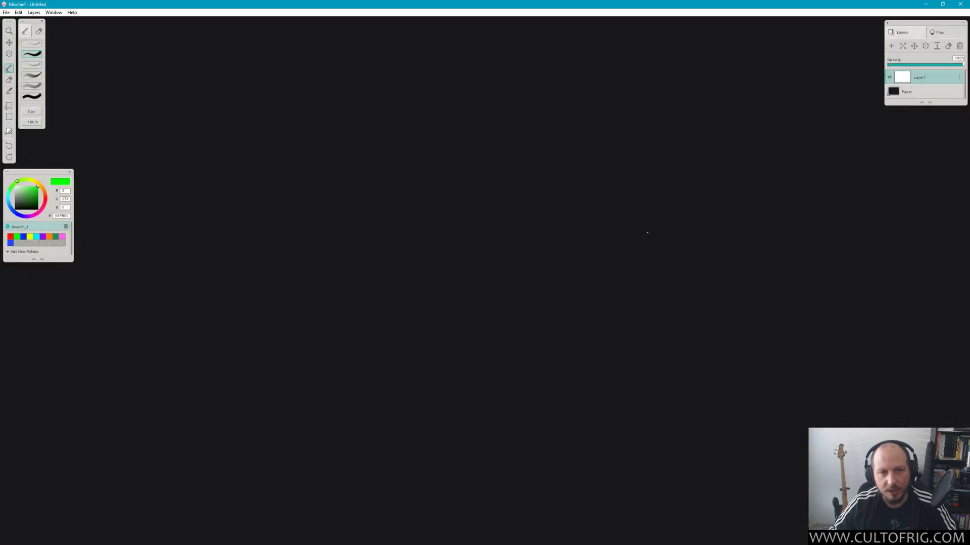
mouse_move(288, 203)
mouse_down()
mouse_move(291, 230)
mouse_move(365, 180)
mouse_move(367, 235)
mouse_up()
drag(370, 235, 321, 243)
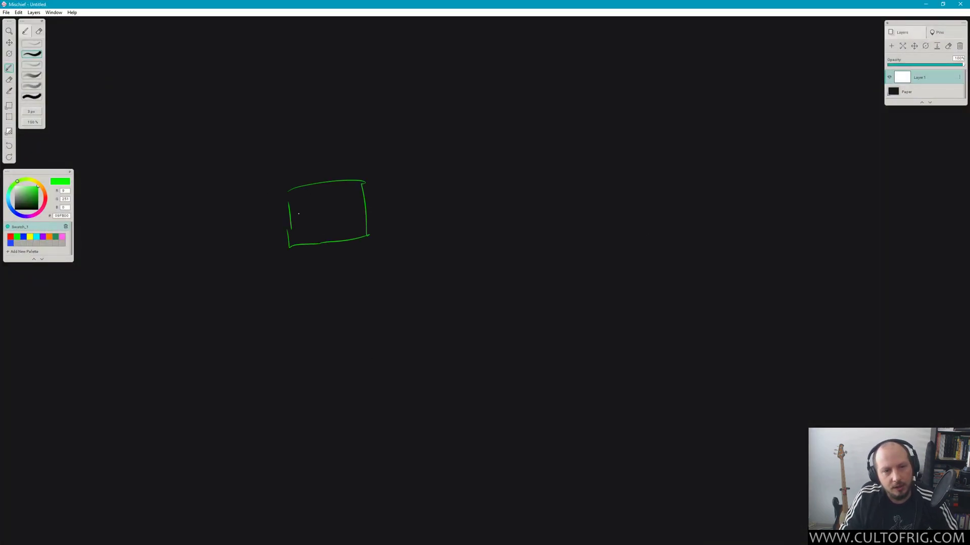
mouse_move(298, 206)
mouse_down()
mouse_move(300, 223)
mouse_move(311, 222)
mouse_up()
drag(322, 216, 317, 230)
mouse_move(340, 196)
mouse_down()
mouse_move(349, 219)
mouse_move(444, 205)
mouse_move(470, 234)
mouse_up()
mouse_move(453, 166)
mouse_down()
mouse_move(575, 147)
mouse_move(583, 236)
mouse_up()
drag(482, 235, 556, 225)
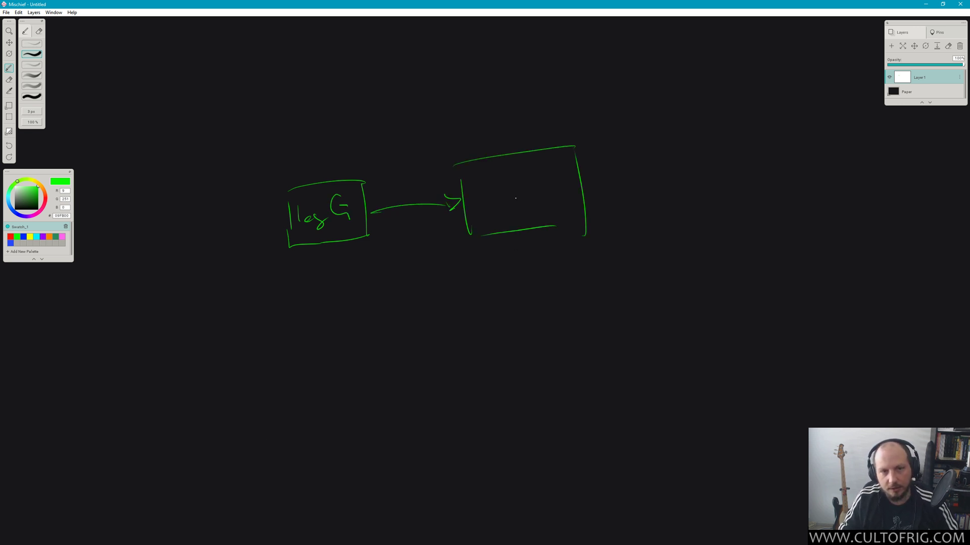
key(ctrl+z)
key(ctrl+z)
key(ctrl+z)
key(ctrl+z)
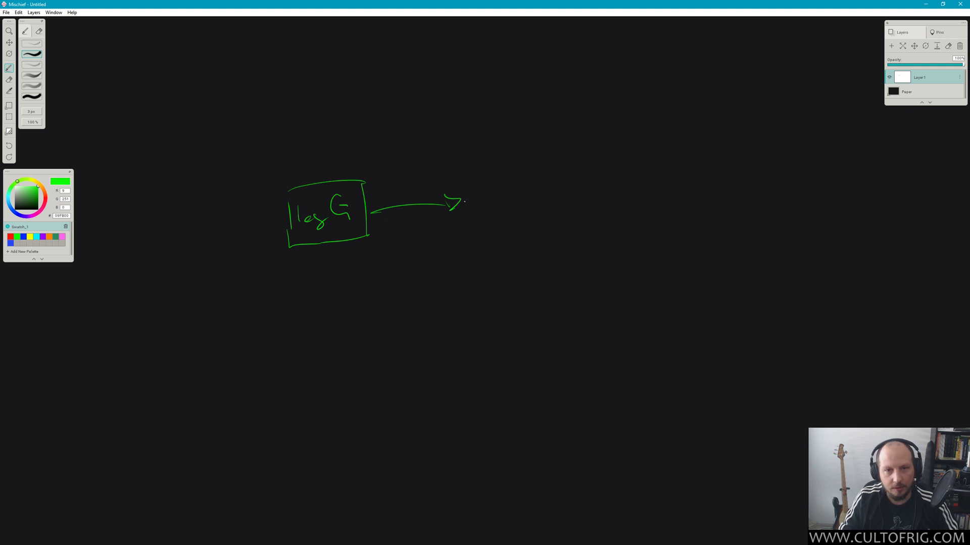
Draw a box labelled "leg" at the head of the arrow coming from the leg G box
mouse_move(465, 184)
mouse_down()
mouse_move(467, 225)
mouse_move(546, 166)
mouse_move(559, 229)
mouse_up()
drag(459, 237, 552, 229)
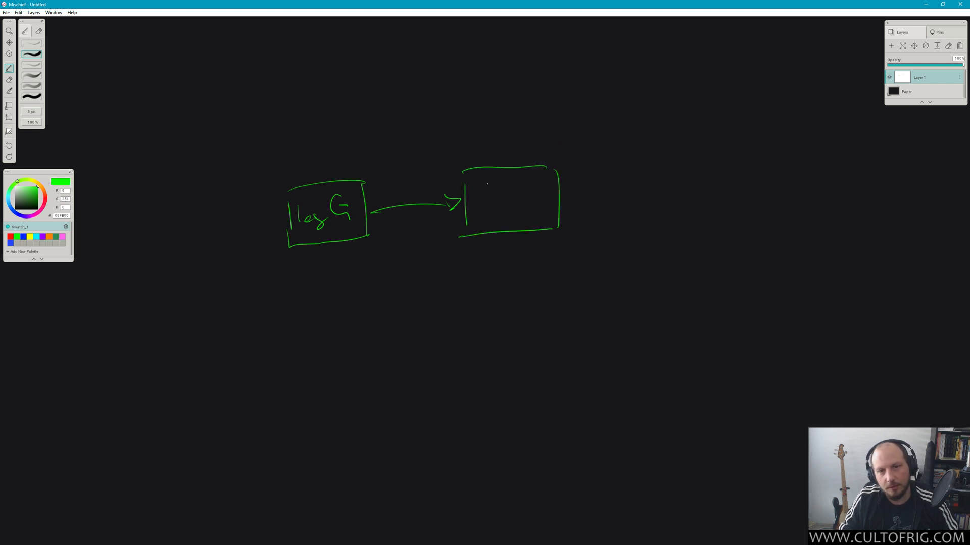
drag(487, 184, 488, 208)
drag(496, 202, 532, 204)
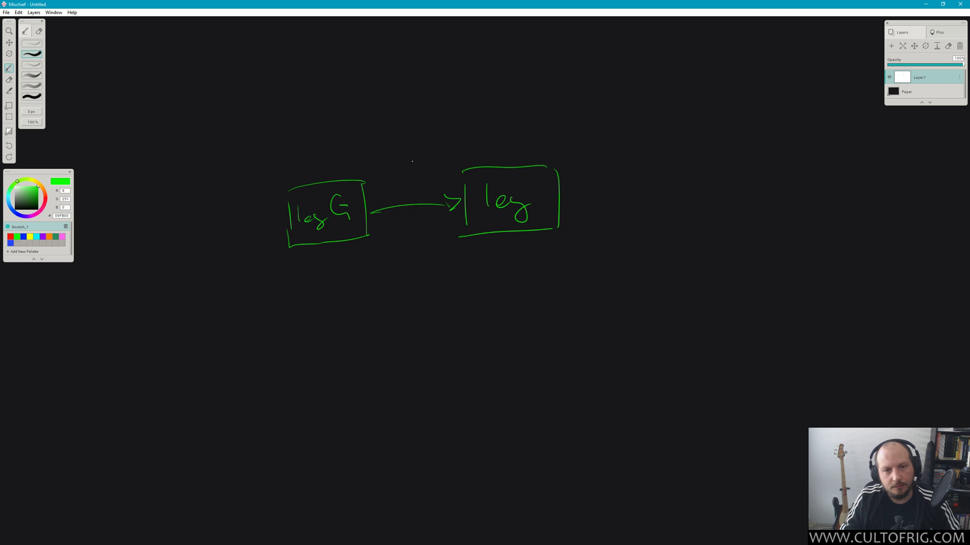
Draw a box labelled "godnode" ahead of the leg G box and link it to leg G with an arrow
middle_drag(275, 270, 438, 310)
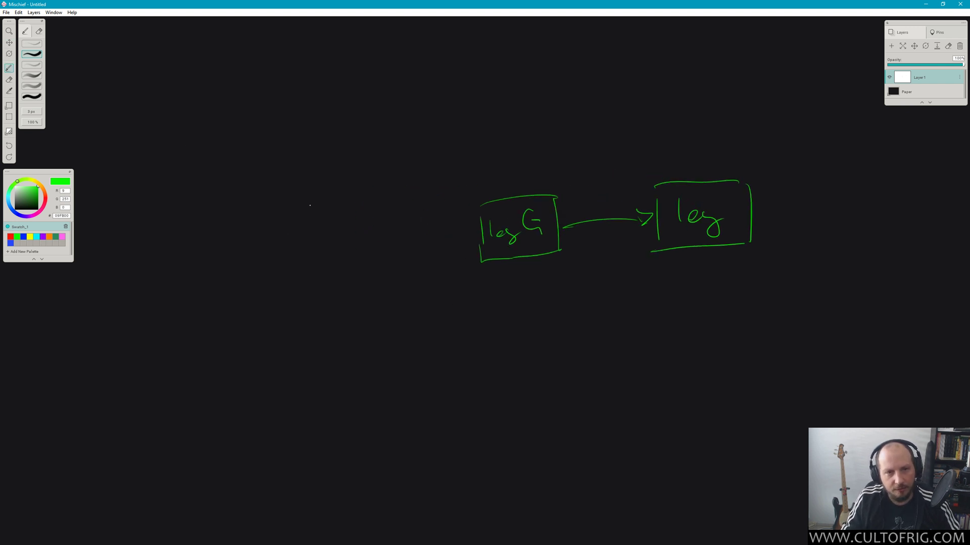
mouse_move(261, 211)
mouse_down()
mouse_move(268, 282)
mouse_move(363, 206)
mouse_move(367, 275)
mouse_up()
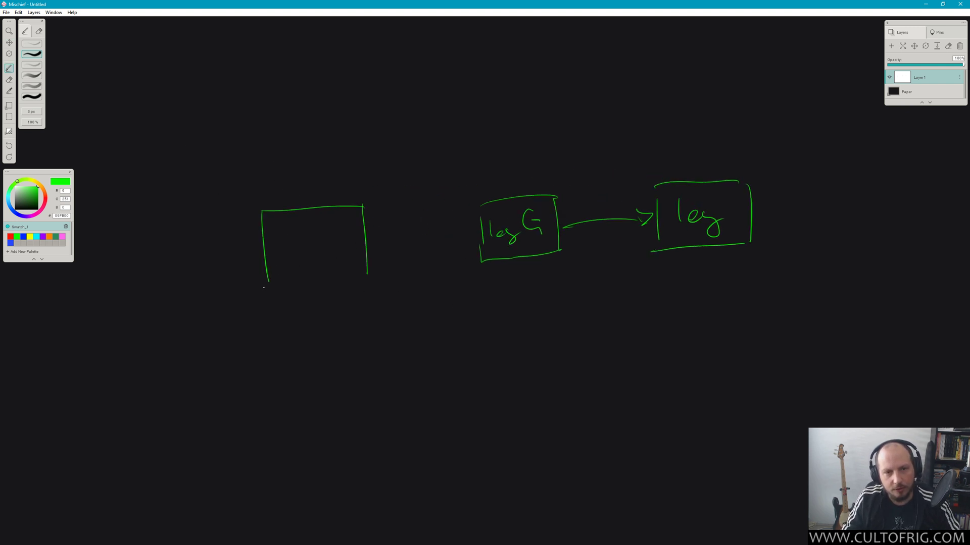
drag(263, 288, 376, 270)
drag(287, 243, 284, 264)
drag(298, 238, 312, 245)
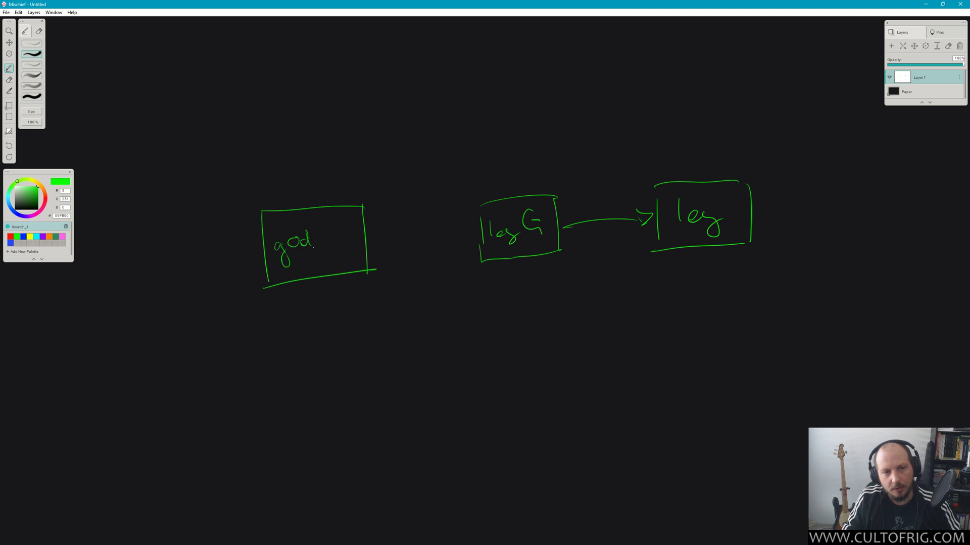
drag(314, 247, 470, 243)
mouse_move(465, 233)
mouse_down()
mouse_move(472, 246)
mouse_move(484, 238)
mouse_up()
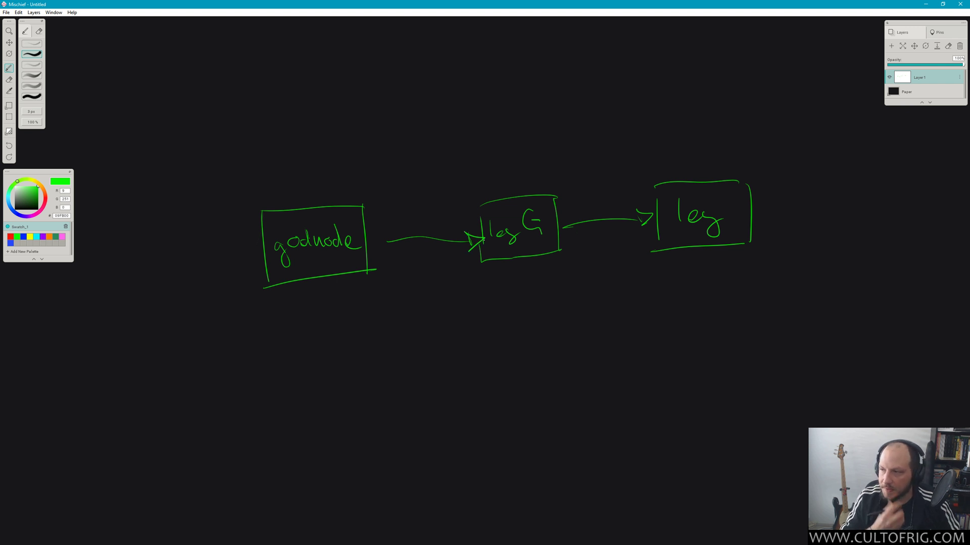
Draw a box labelled "foot" beyond the leg box, with connecting lines from both leg and leg G
drag(761, 236, 586, 324)
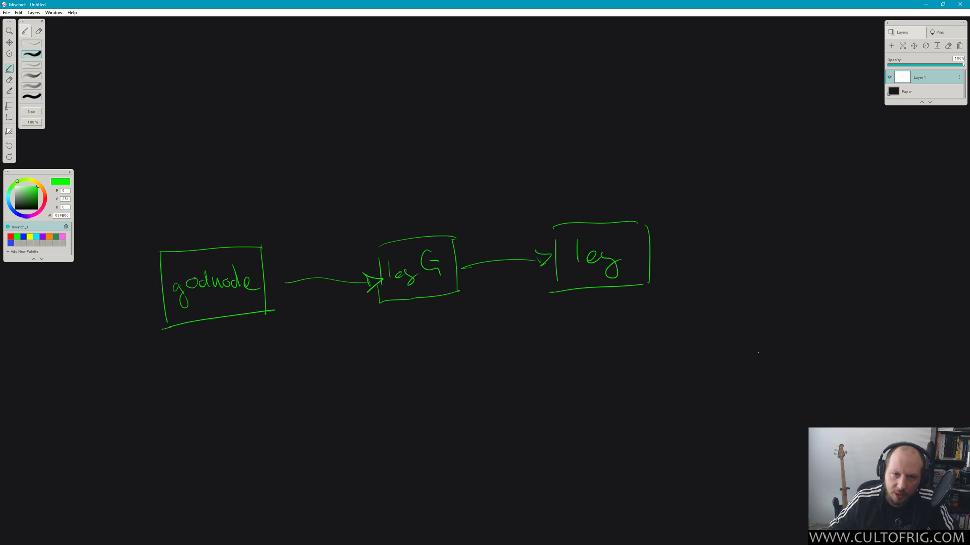
drag(675, 279, 703, 293)
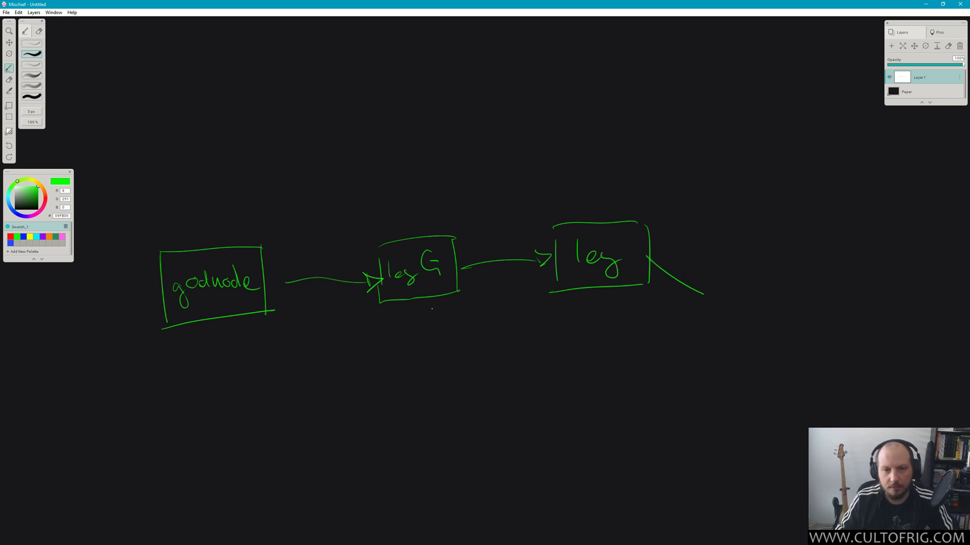
drag(519, 349, 730, 359)
key(ctrl+z)
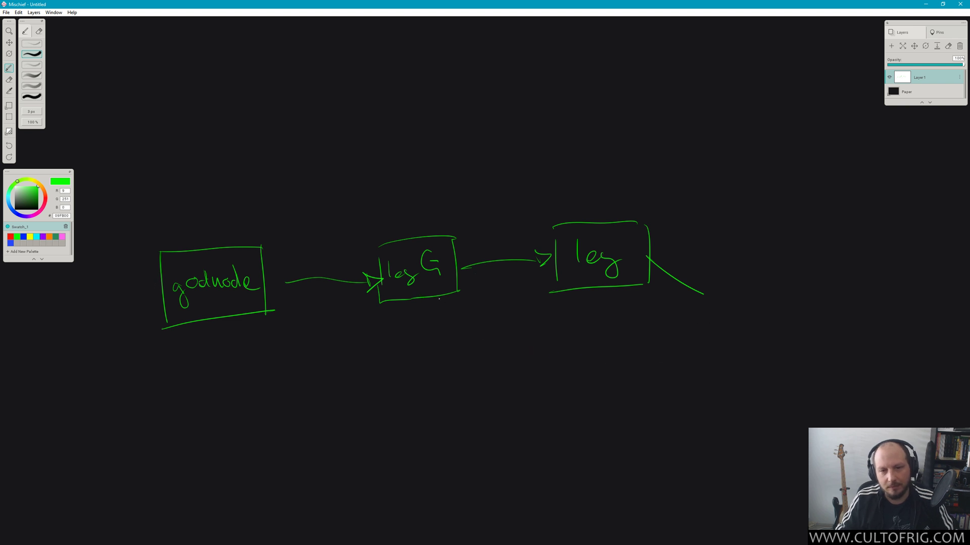
mouse_move(438, 300)
mouse_down()
mouse_move(531, 336)
mouse_move(693, 312)
mouse_move(780, 262)
mouse_move(718, 339)
mouse_up()
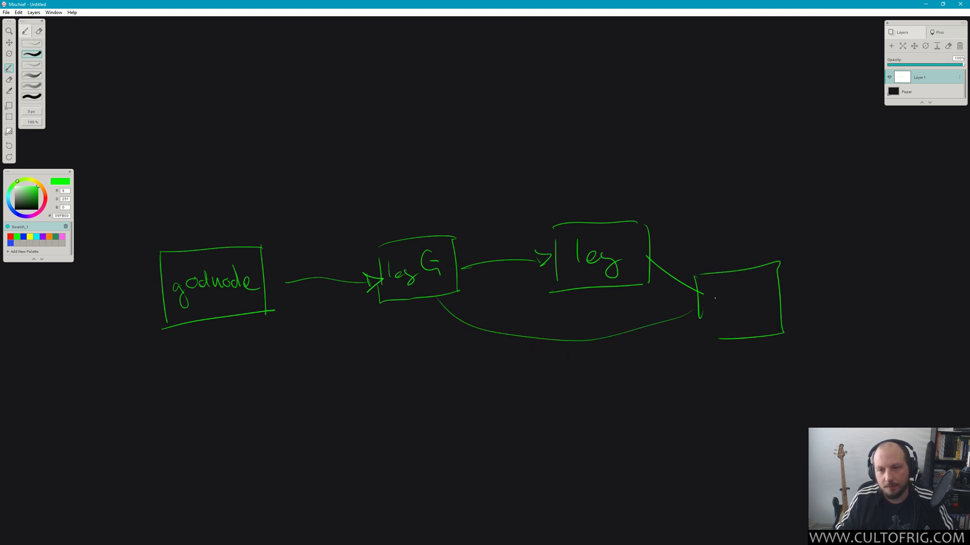
mouse_move(720, 293)
mouse_down()
mouse_move(712, 326)
mouse_move(737, 308)
mouse_up()
mouse_move(742, 294)
mouse_down()
mouse_move(746, 317)
mouse_move(750, 299)
mouse_up()
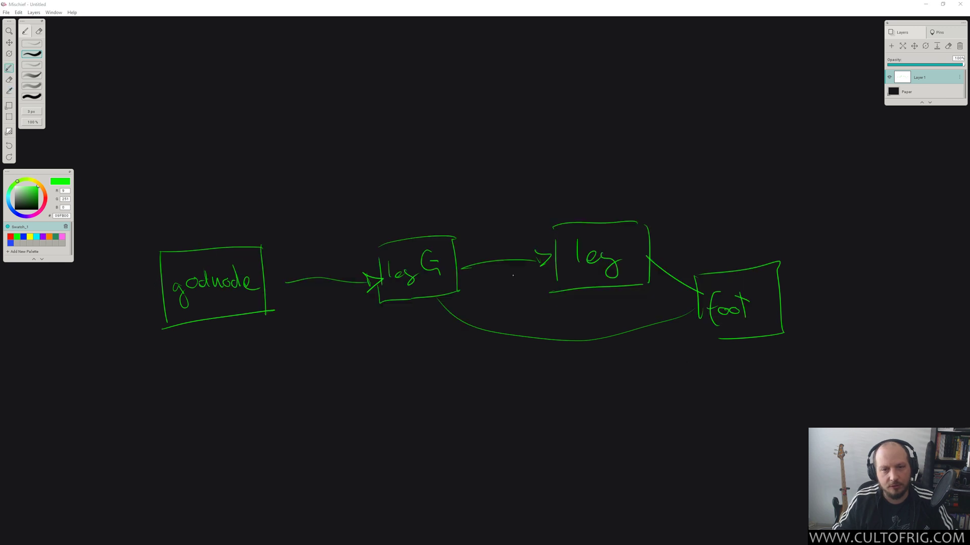
Switch back to Maya, select output_end_srt at the end of the godnode_M graph and reveal it in the Outliner
key(alt+Tab)
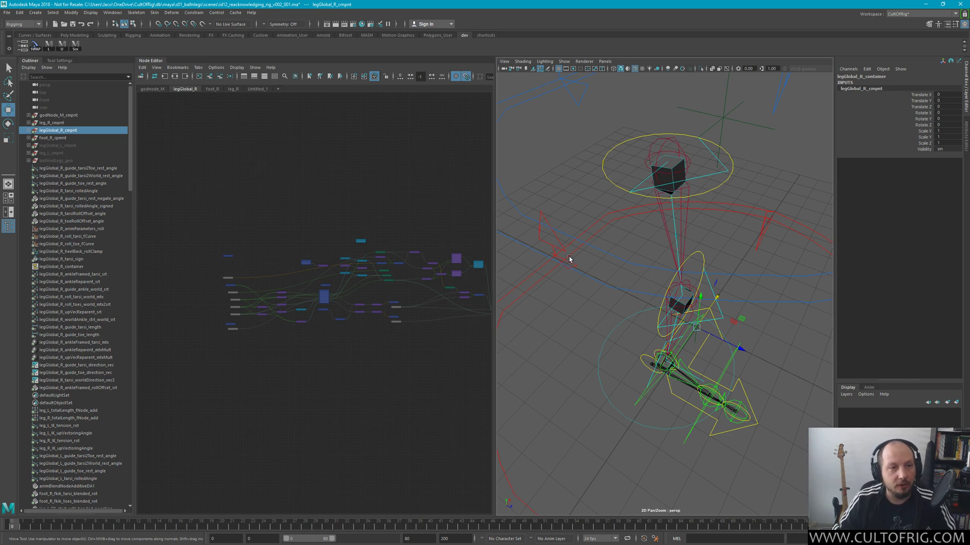
click(152, 89)
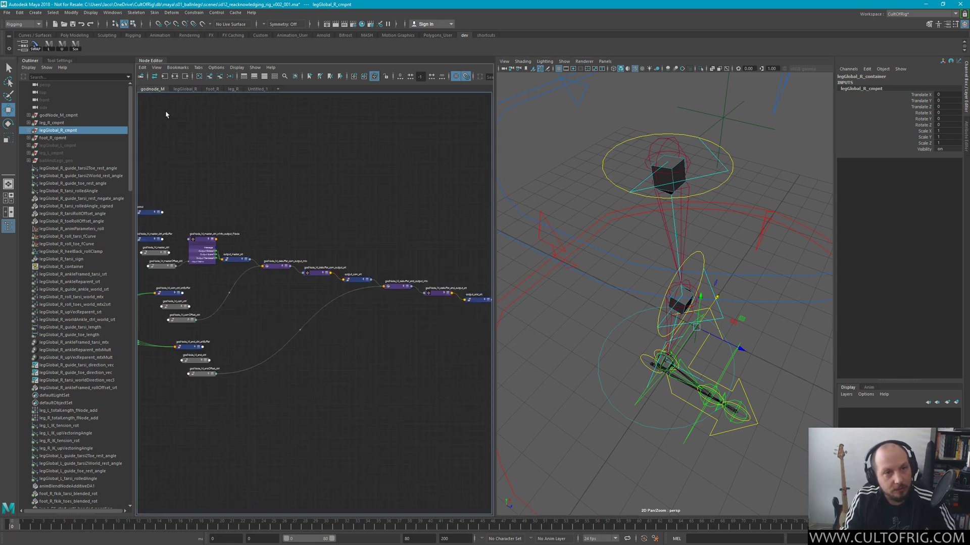
alt+middle_drag(433, 270, 278, 262)
alt+right_drag(270, 256, 411, 331)
alt+middle_drag(411, 331, 319, 297)
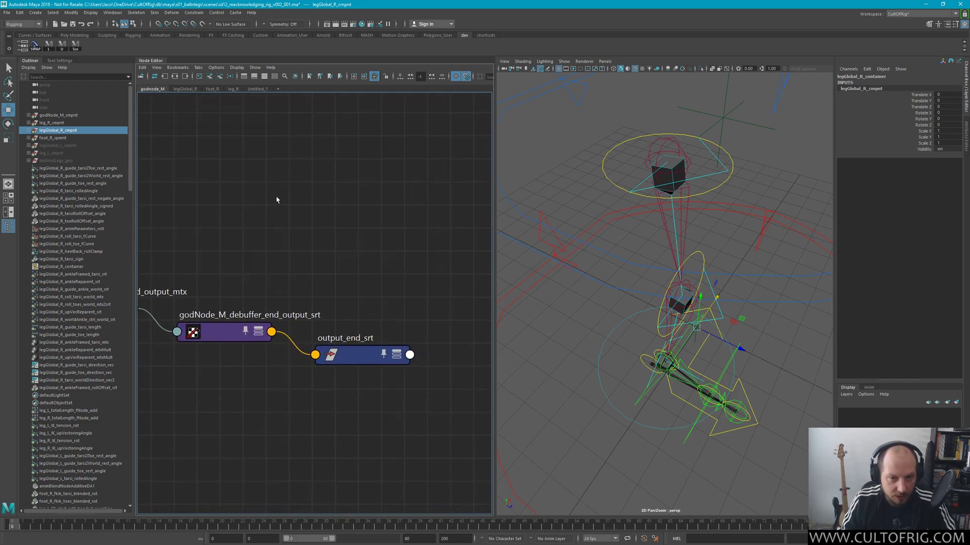
click(368, 349)
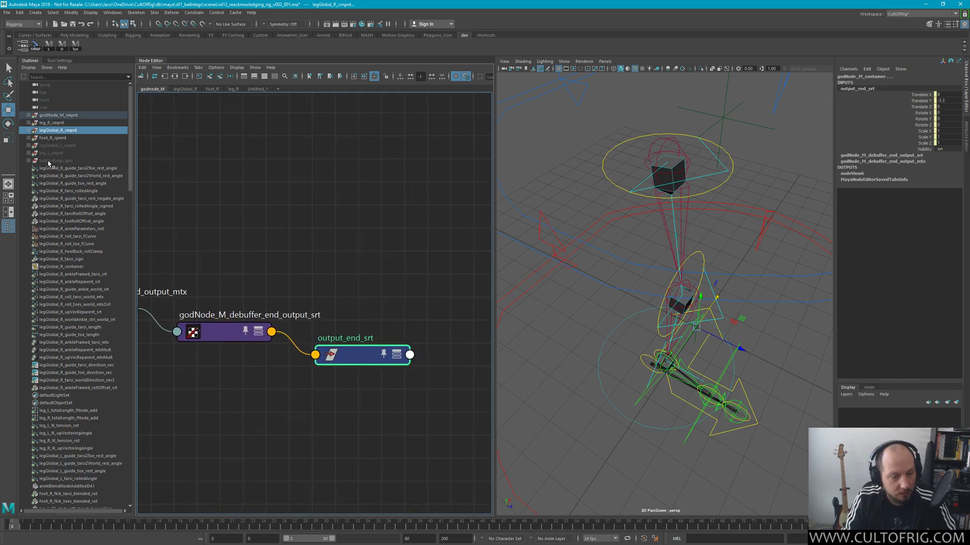
key(f)
Display the legGlobal_R node graph and inspect its guide nodes
click(185, 90)
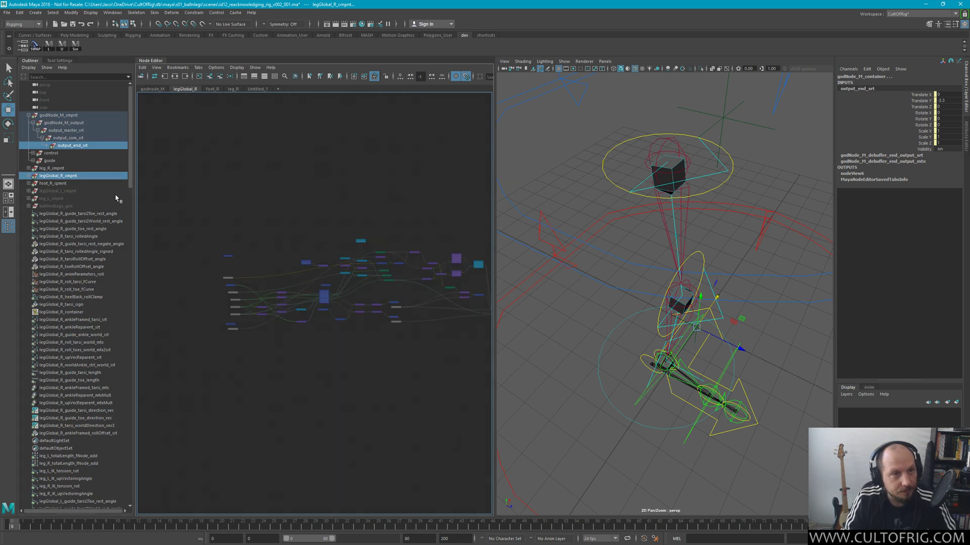
middle_drag(212, 208, 268, 168)
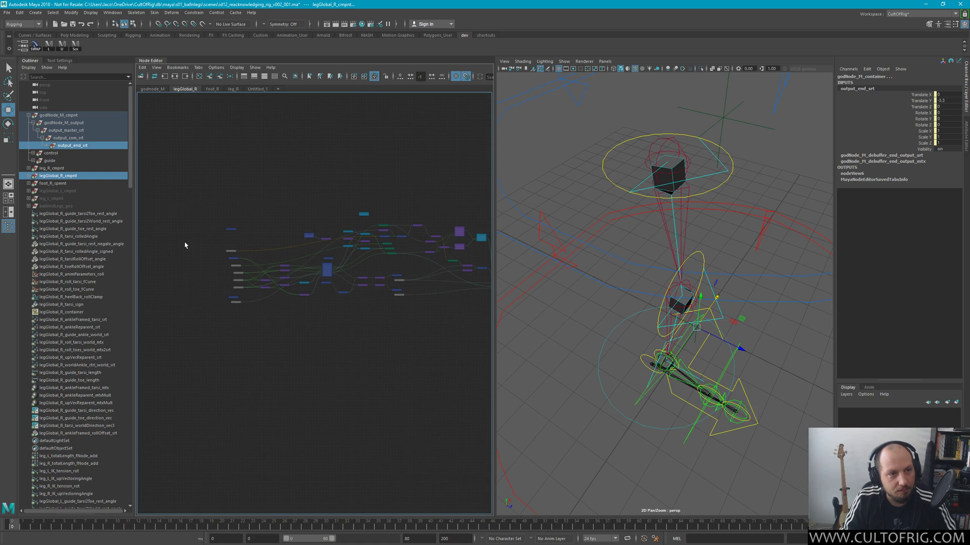
scroll(258, 229, up, 10)
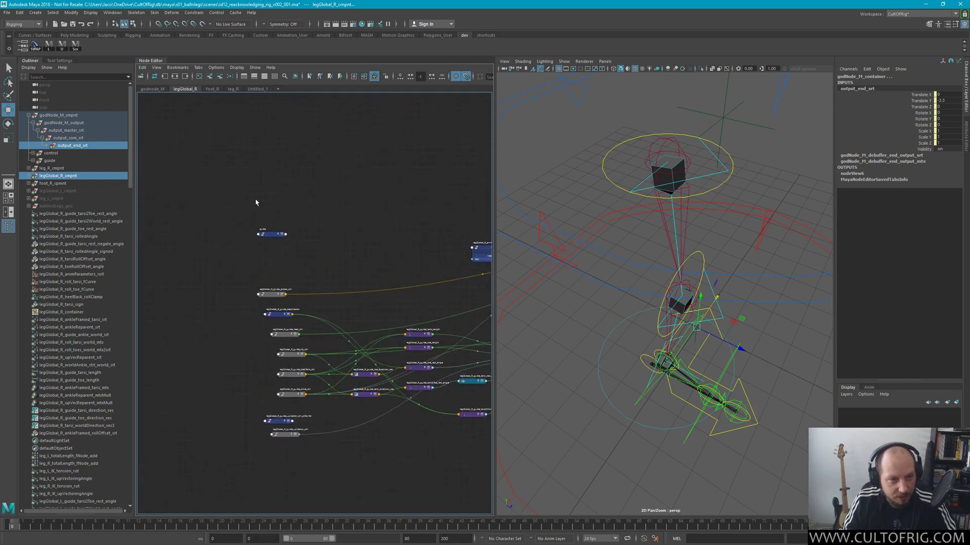
middle_drag(281, 245, 283, 137)
scroll(290, 152, down, 3)
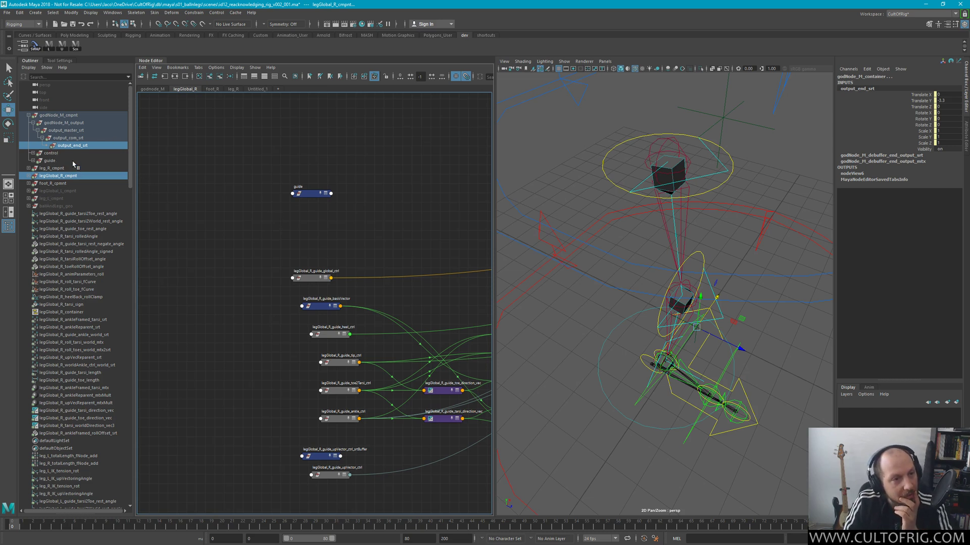
Load godNode_M_output, output_master_srt, output_com_srt, output_end_srt and legGlobal_R_input together into a new, empty Node Editor graph
click(29, 176)
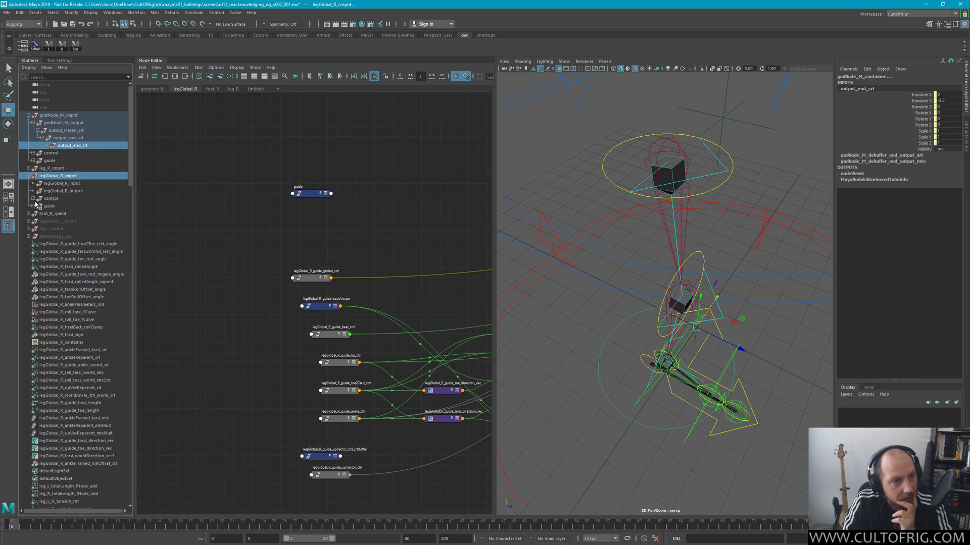
click(61, 184)
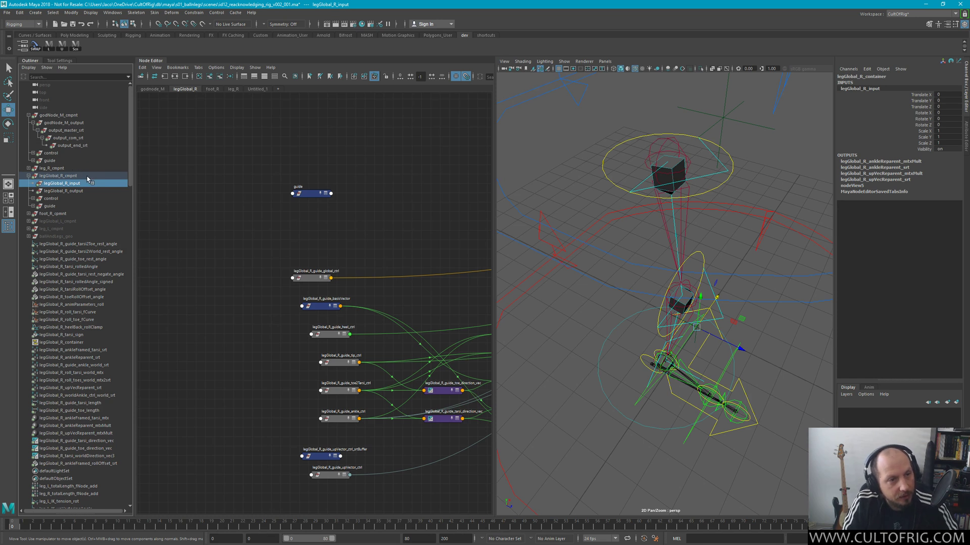
click(84, 123)
shift+click(89, 145)
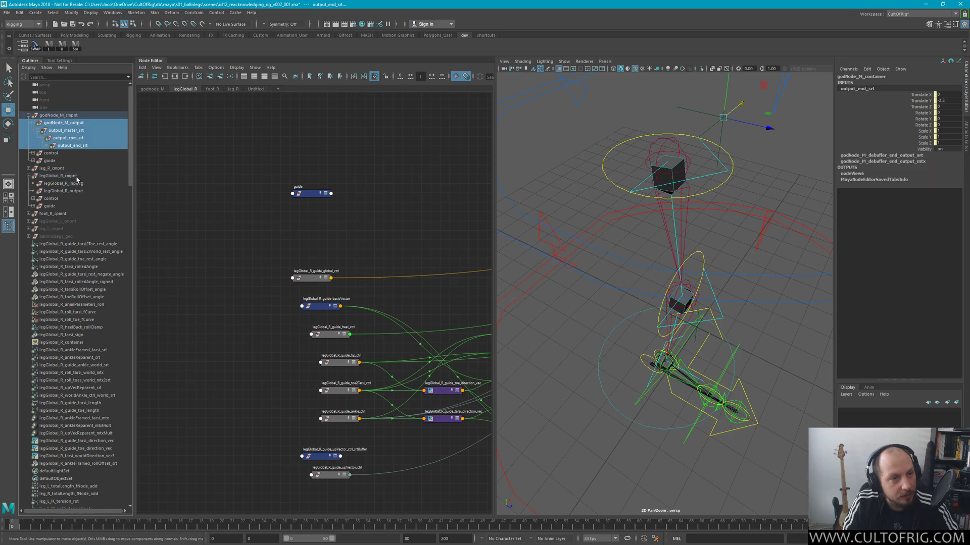
ctrl+click(79, 184)
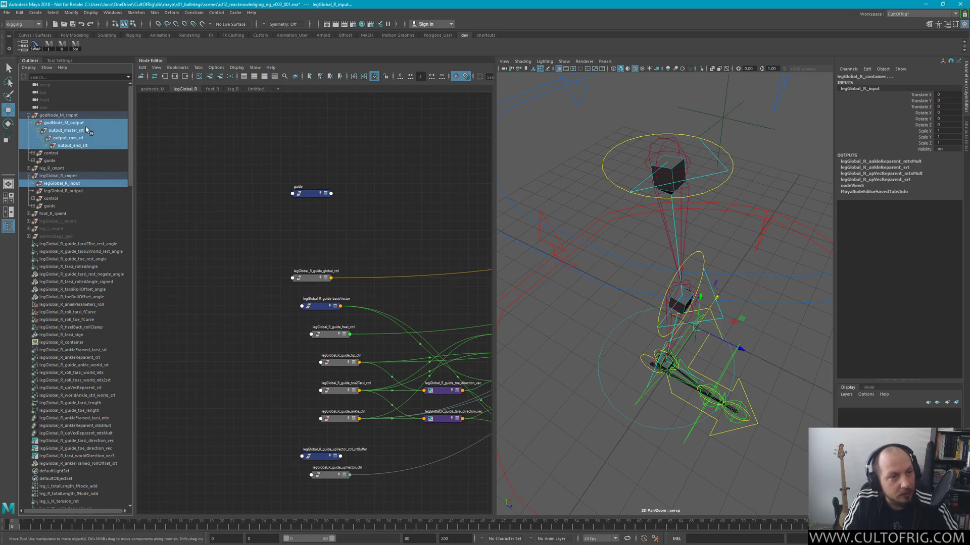
click(260, 89)
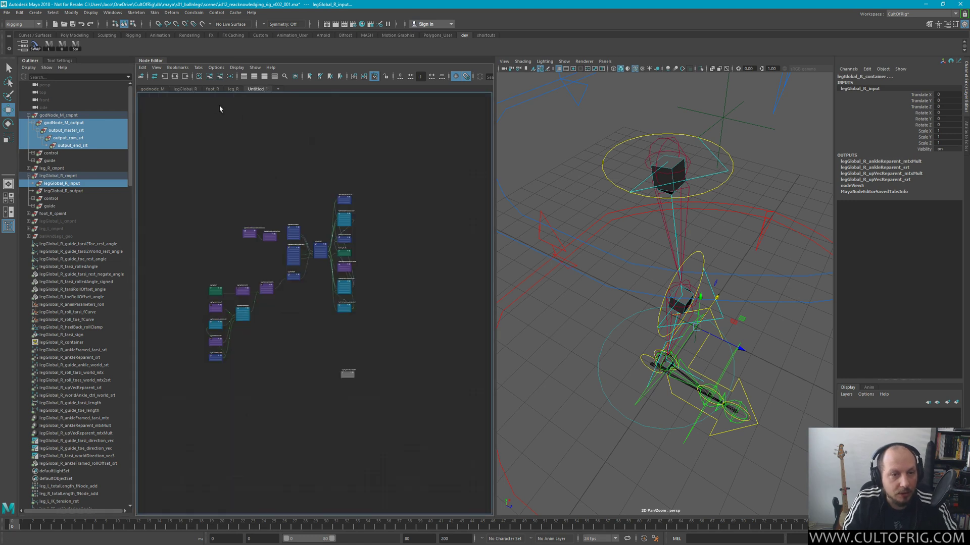
scroll(307, 216, up, 3)
scroll(325, 223, down, 3)
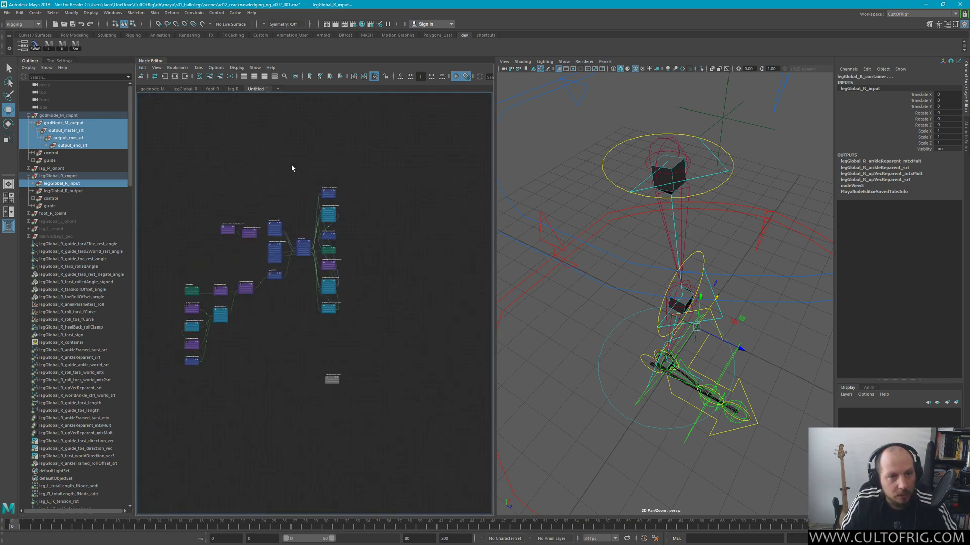
scroll(273, 179, down, 2)
click(278, 89)
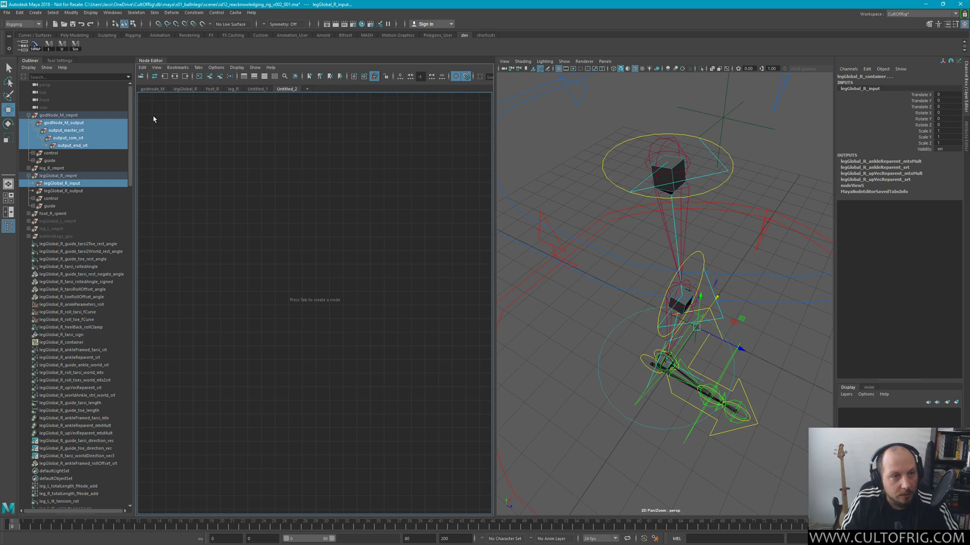
middle_drag(75, 145, 313, 232)
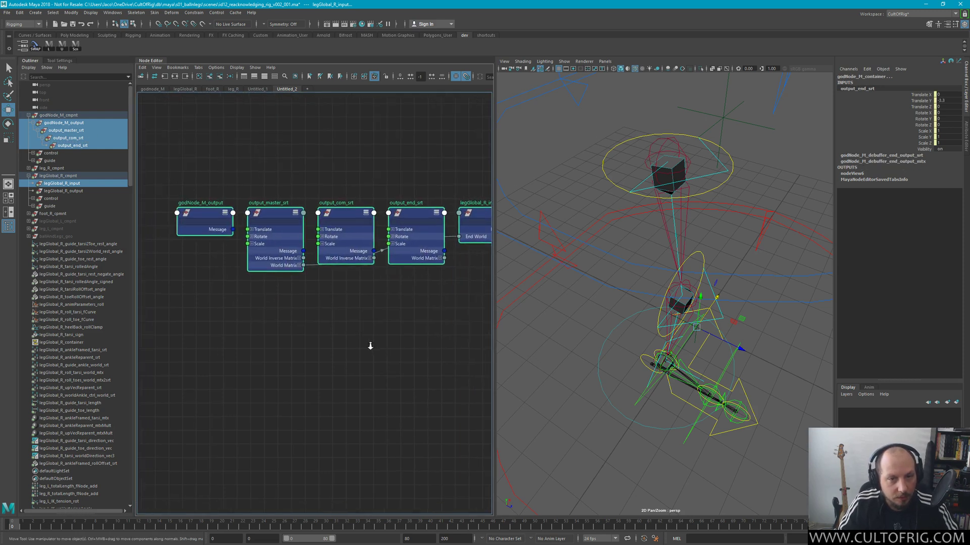
scroll(340, 338, down, 3)
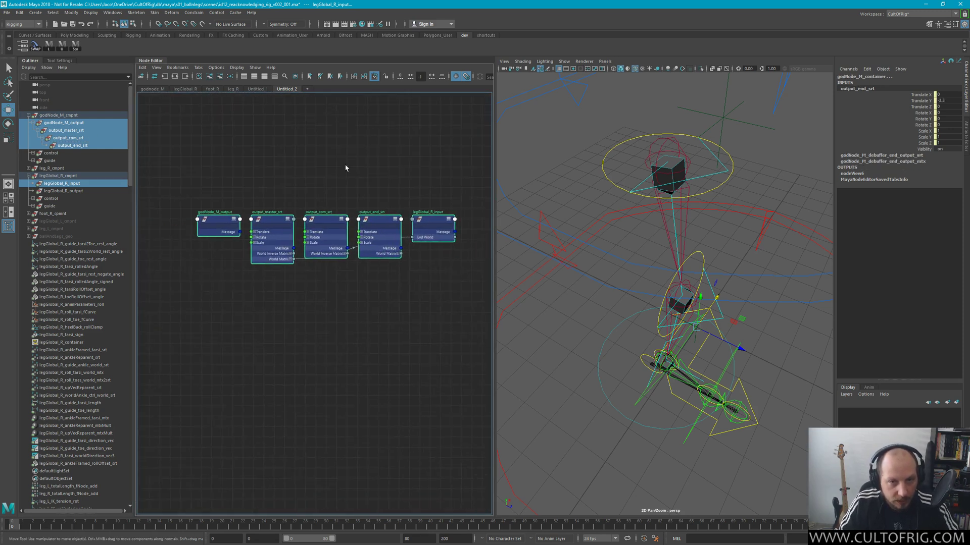
Move legGlobal_R_input below the others and remove godNode_M_output, output_com_srt and output_end_srt from the graph, keeping output_master_srt
click(430, 225)
drag(429, 225, 416, 332)
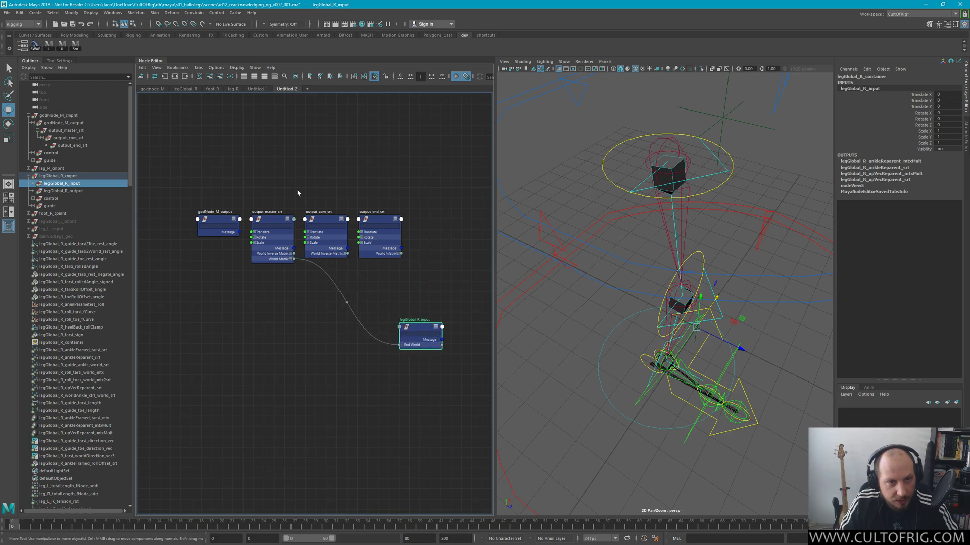
click(309, 183)
drag(186, 157, 398, 289)
key(ctrl+minus)
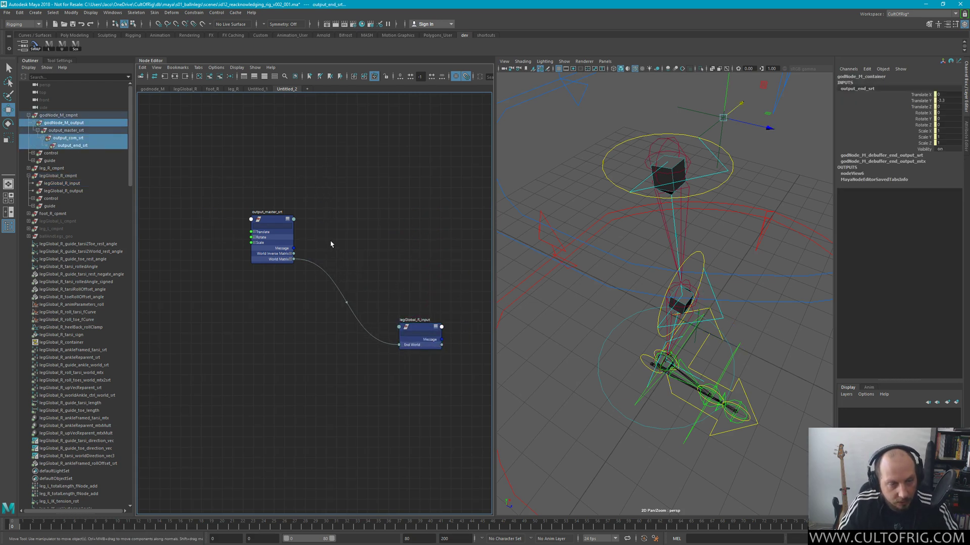
shift+click(273, 225)
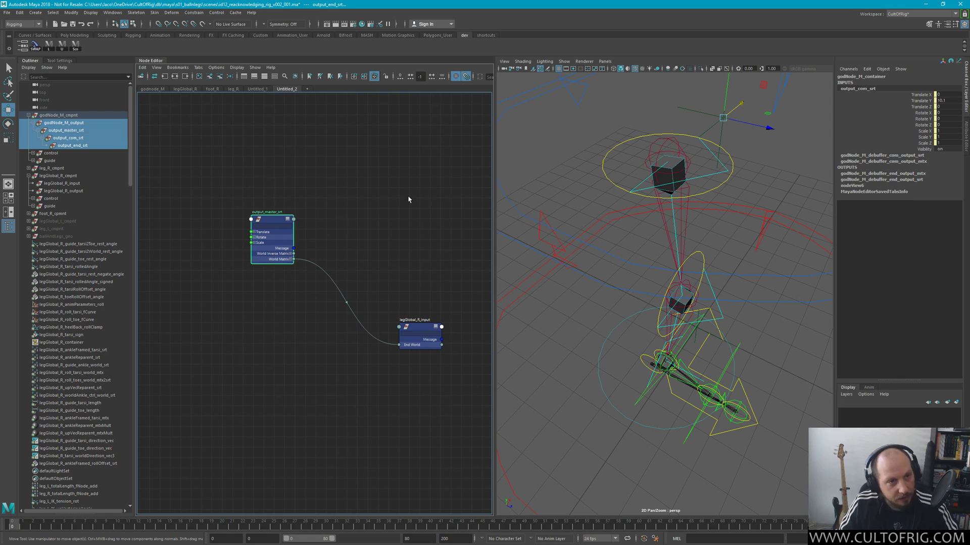
Select legGlobal_R_input, examine where it sits beside the leg in the viewport, and clear the selection
click(410, 334)
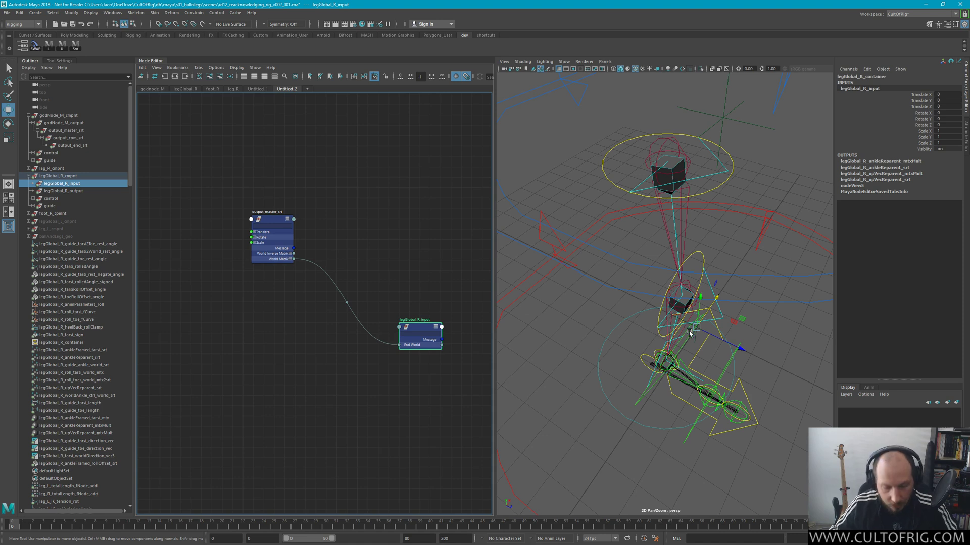
alt+drag(669, 347, 664, 303)
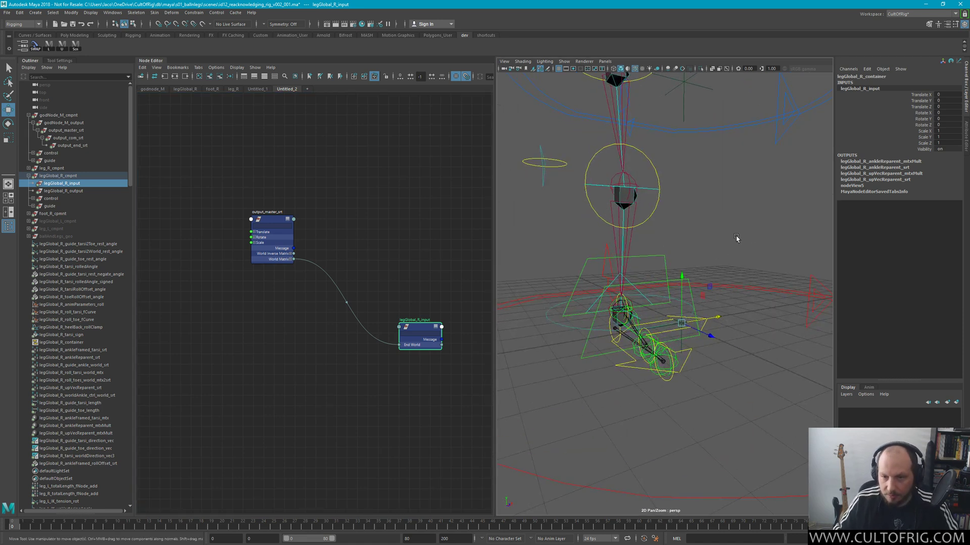
click(760, 255)
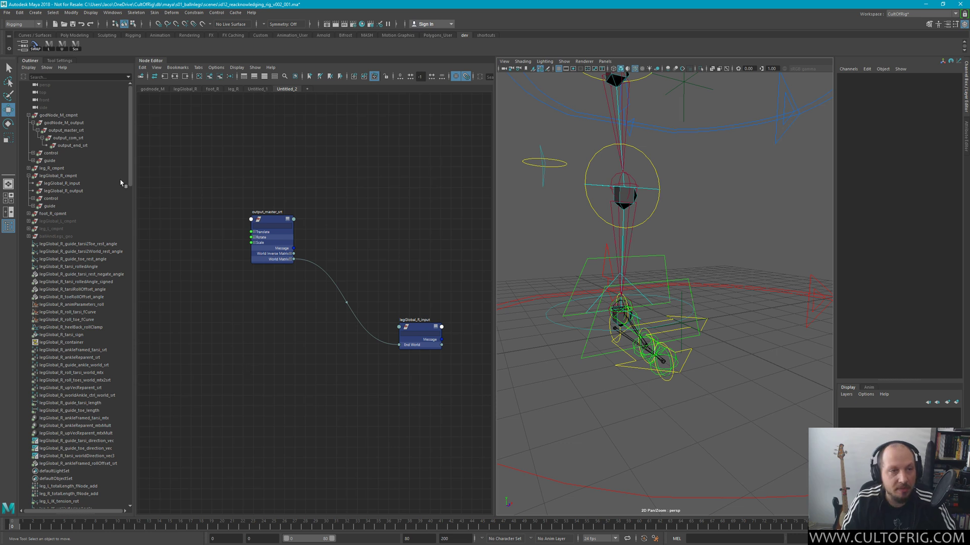
Select legGlobal_R_cmpnt and legGlobal_R_container in the Outliner
click(58, 176)
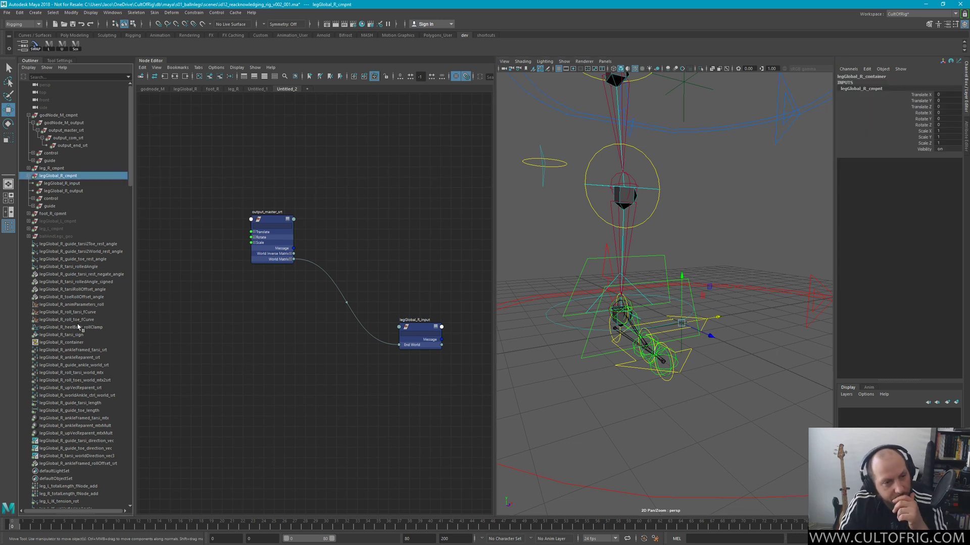
click(76, 343)
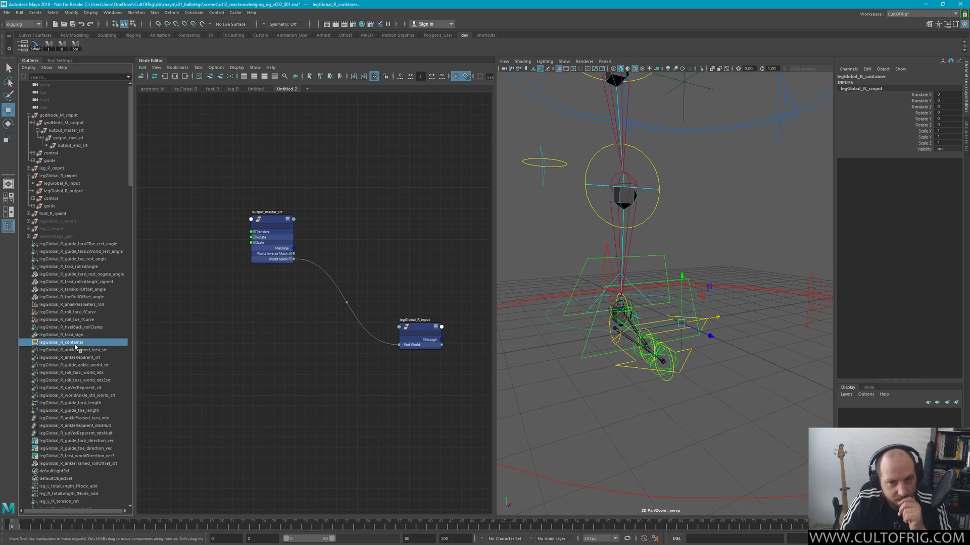
right_click(78, 348)
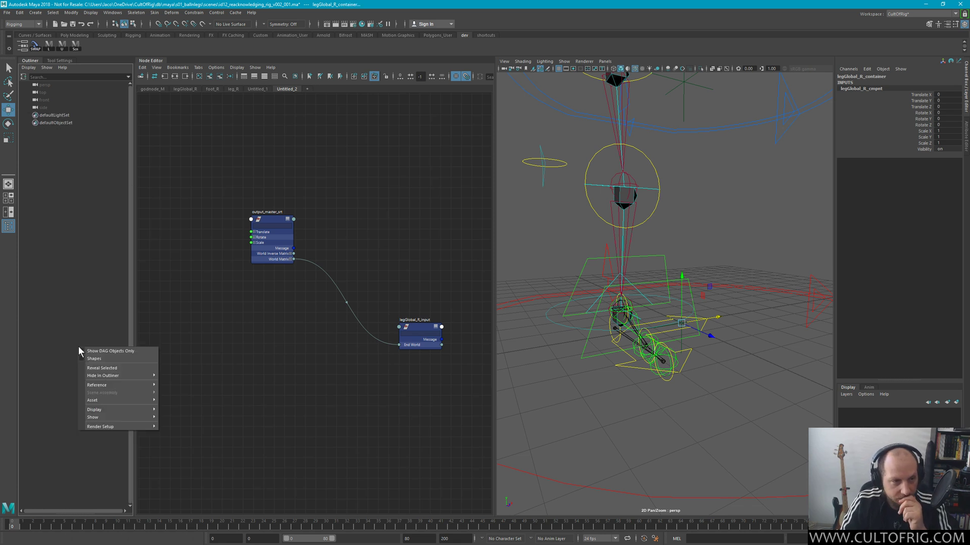
click(67, 308)
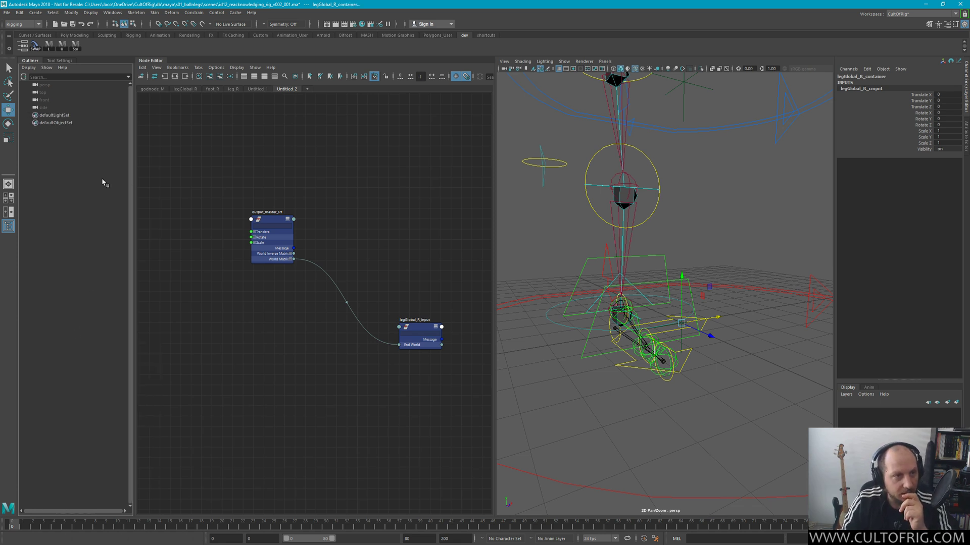
right_click(72, 264)
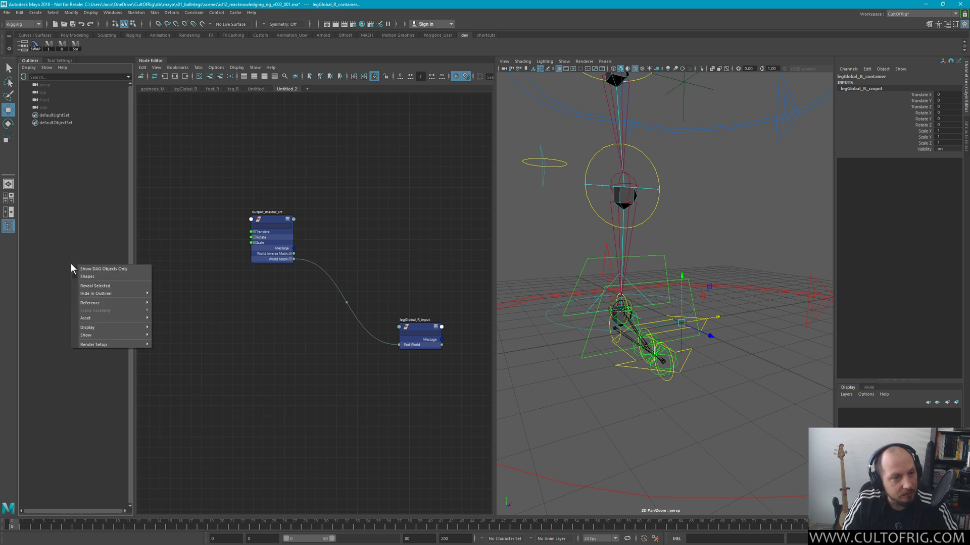
click(84, 219)
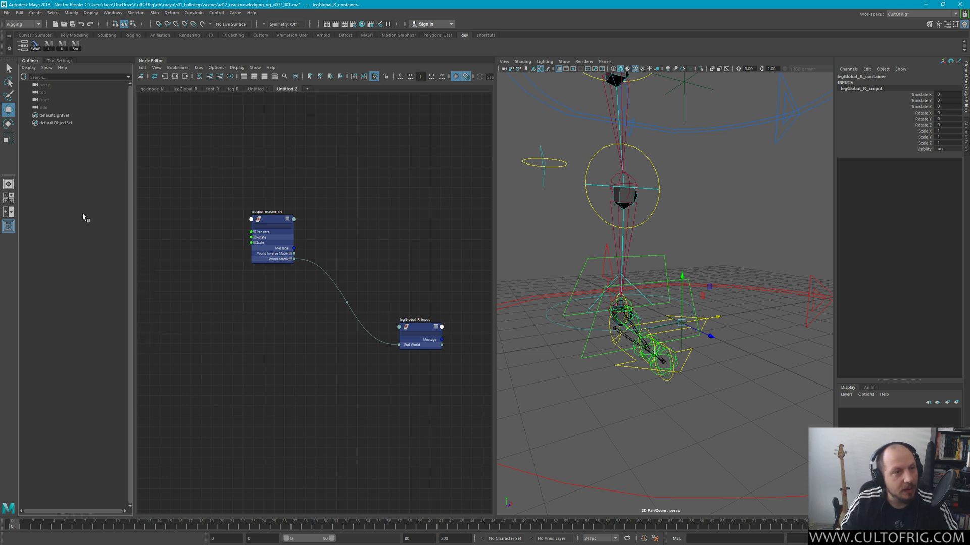
click(60, 61)
click(30, 60)
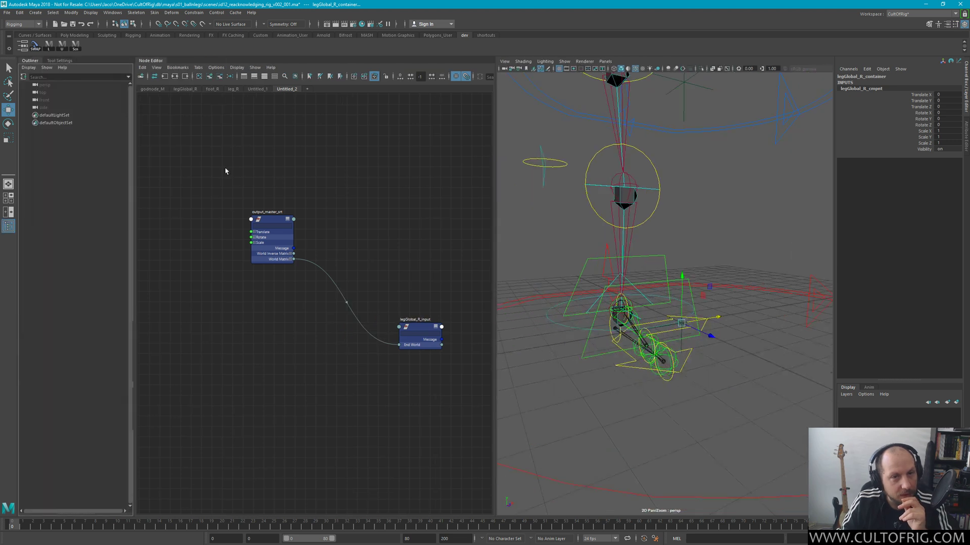
click(550, 246)
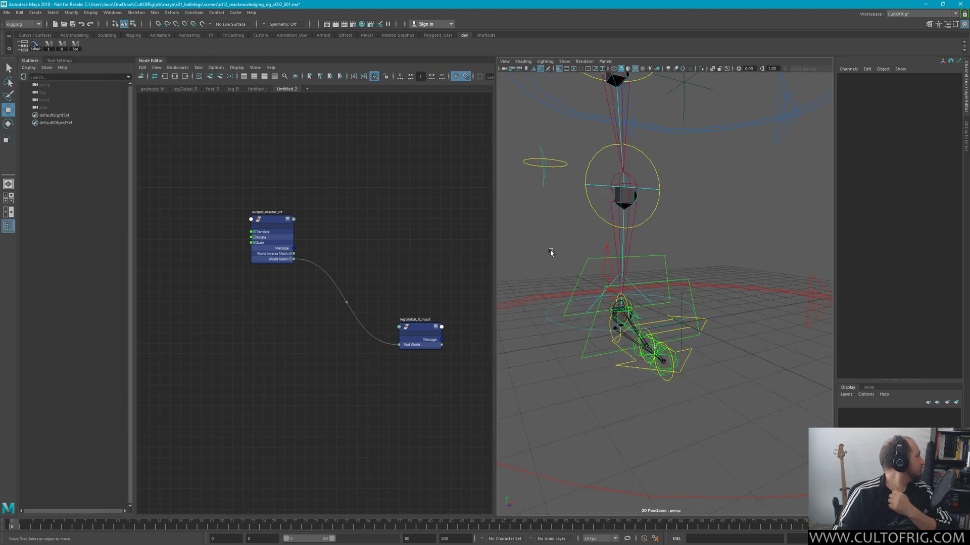
key(q)
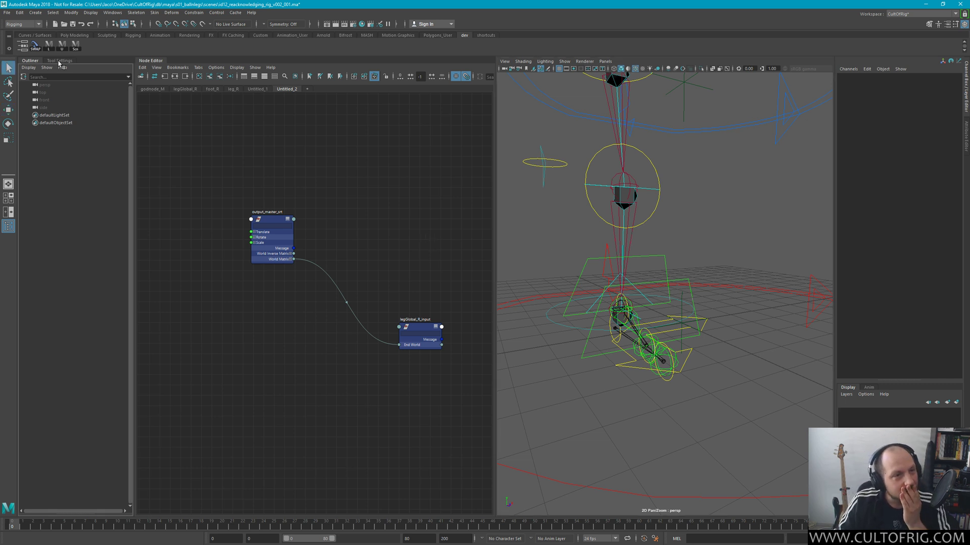
click(31, 69)
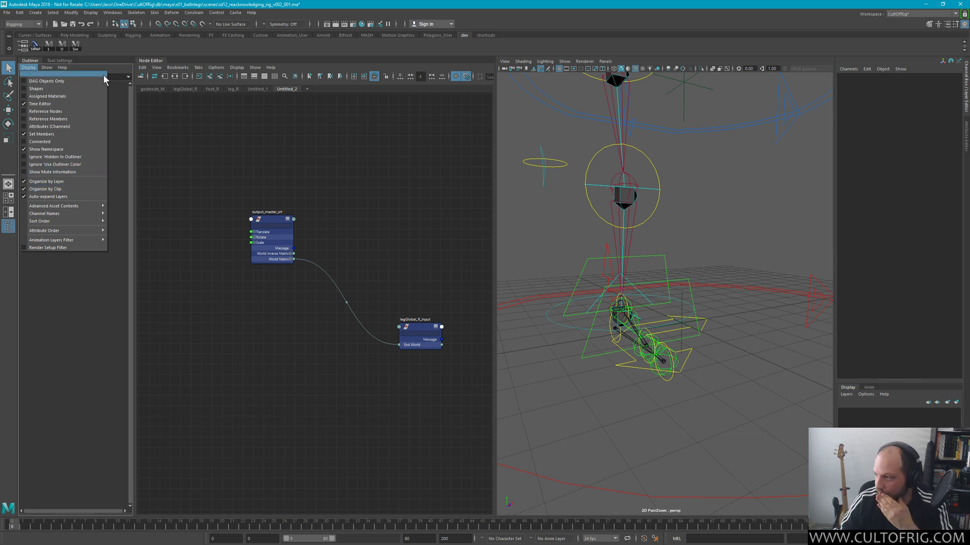
key(Escape)
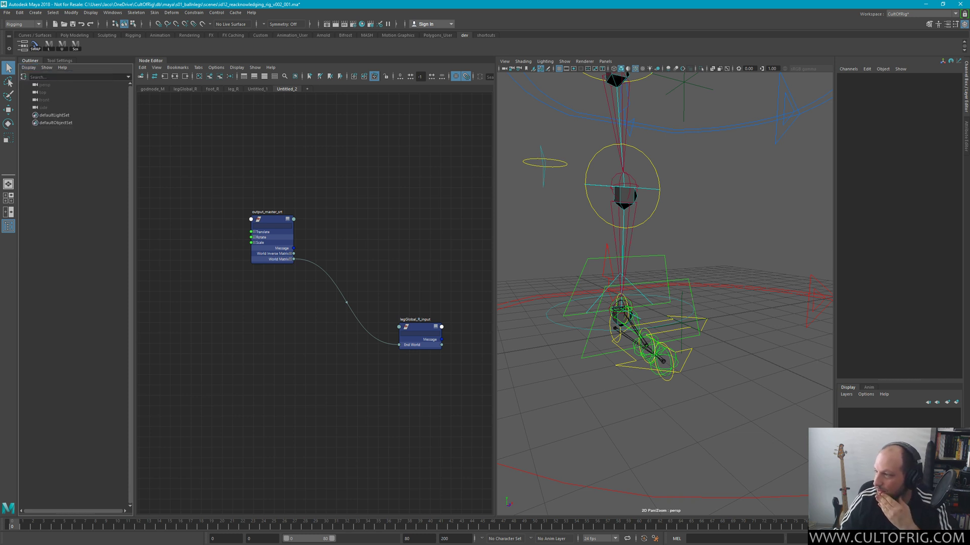
click(127, 76)
key(Escape)
Enable Invert Shown in the Outliner to bring its node list back
click(29, 68)
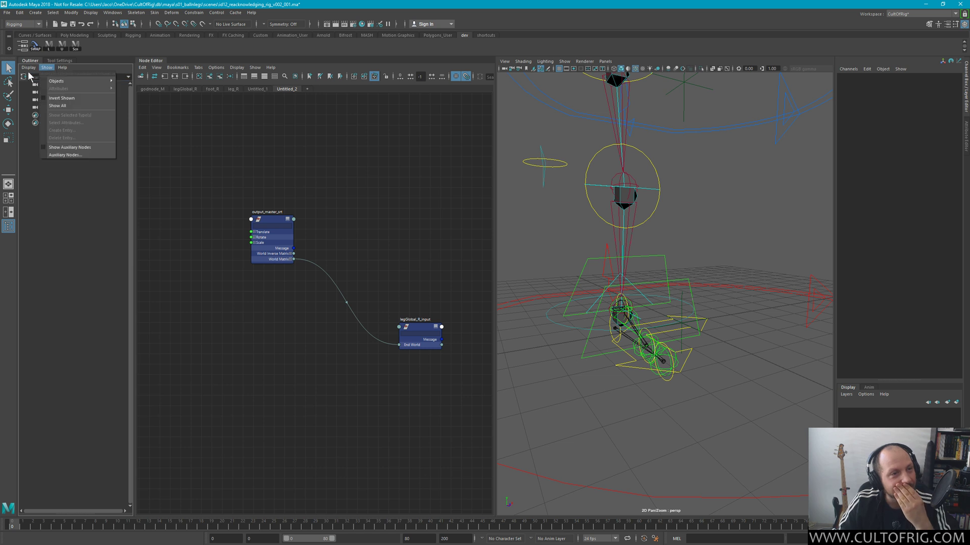
click(28, 70)
click(29, 67)
mouse_move(46, 71)
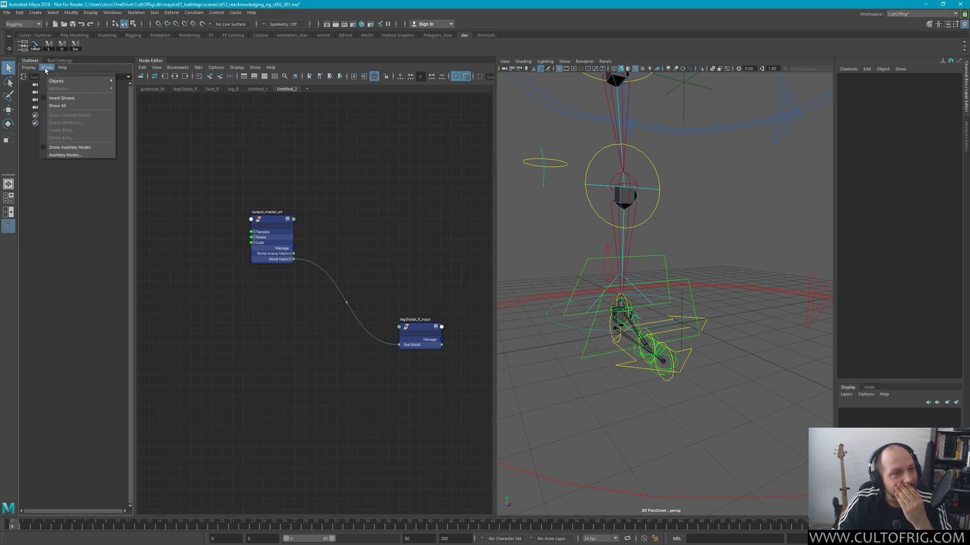
mouse_move(93, 84)
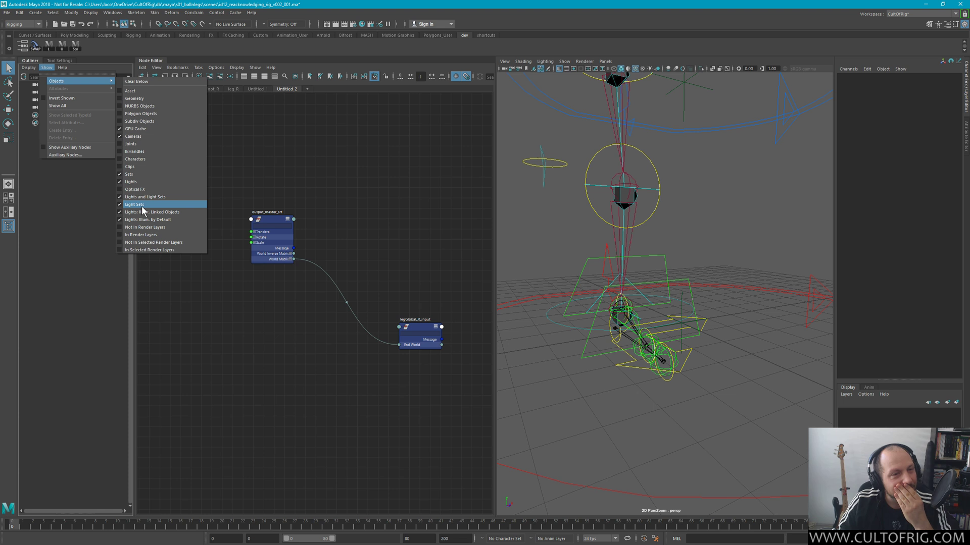
click(87, 98)
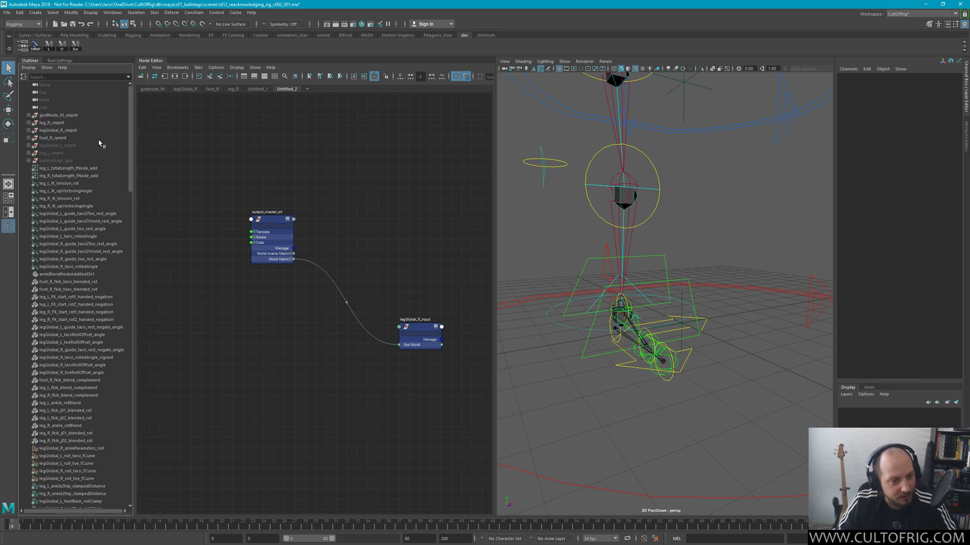
Select legGlobal_R_cmpnt and filter the Outliner with the text "legglob"
middle_drag(100, 144, 275, 118)
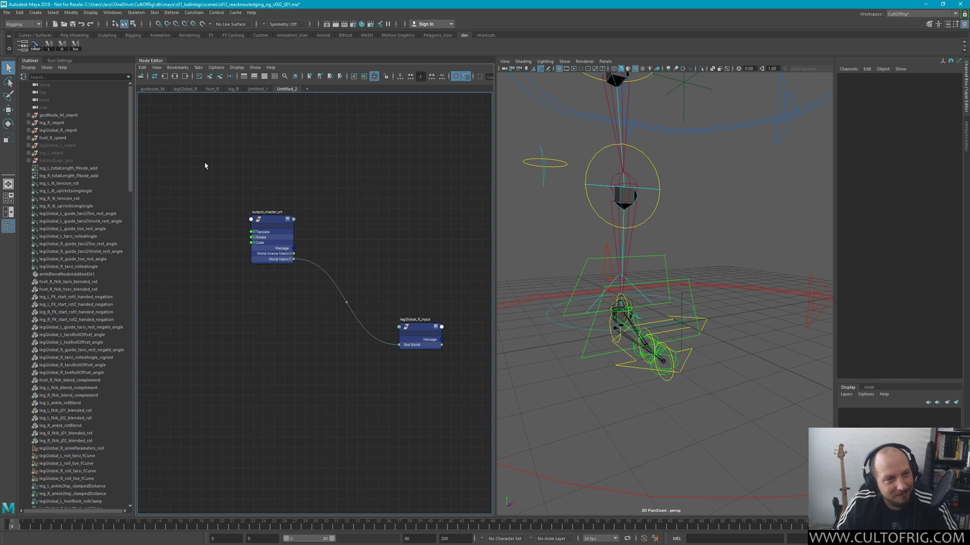
click(62, 131)
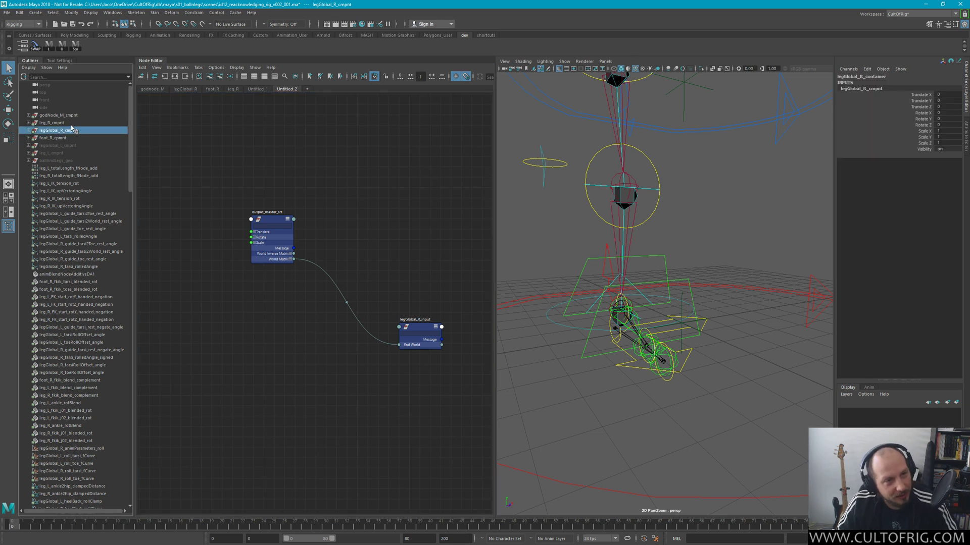
click(72, 77)
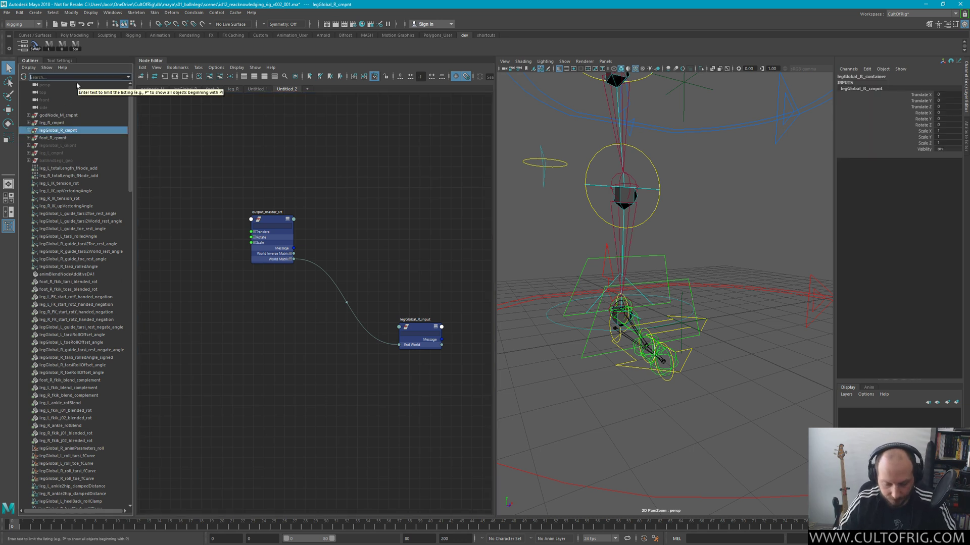
text(legglob)
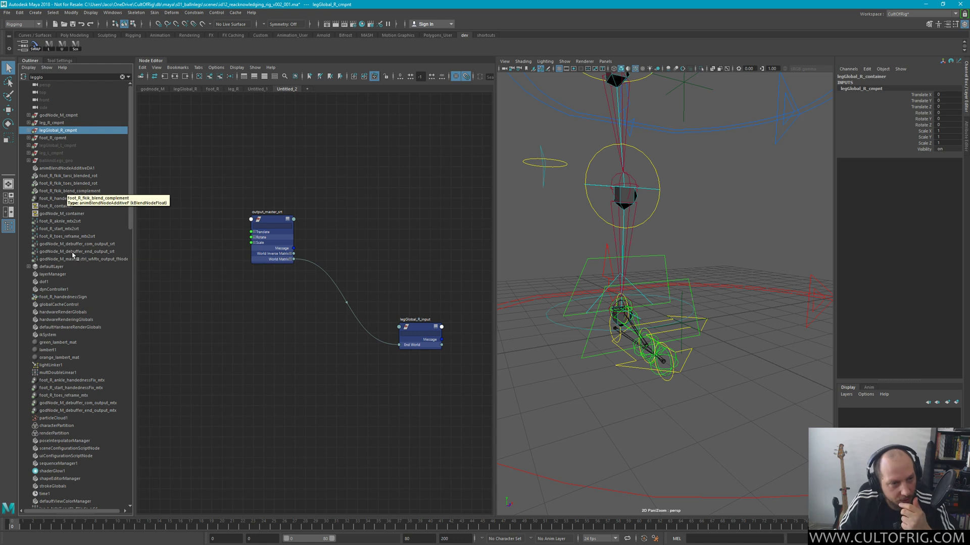
Examine the filtered Outliner list from beginning to end for the legGlobal_R container node
scroll(74, 252, down, 15)
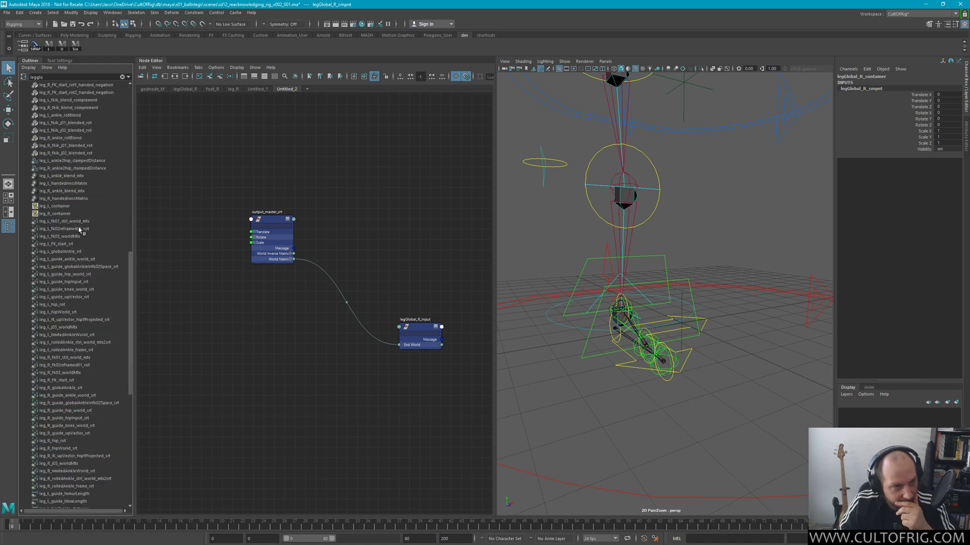
scroll(76, 250, down, 13)
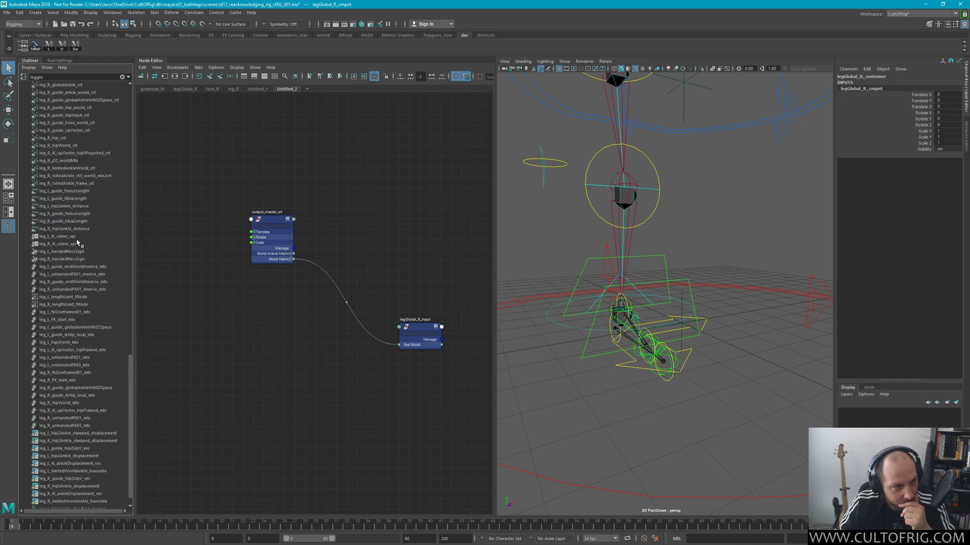
scroll(75, 253, up, 20)
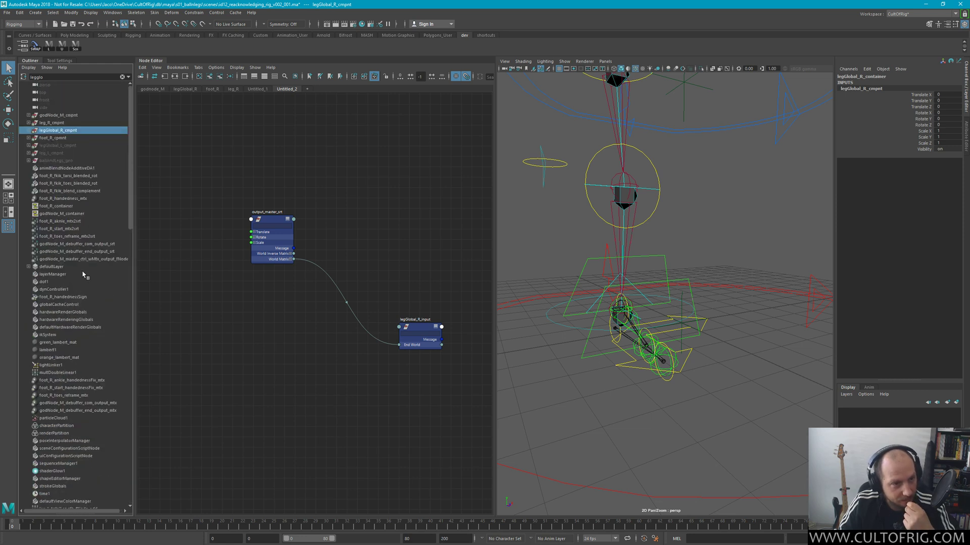
scroll(84, 276, down, 10)
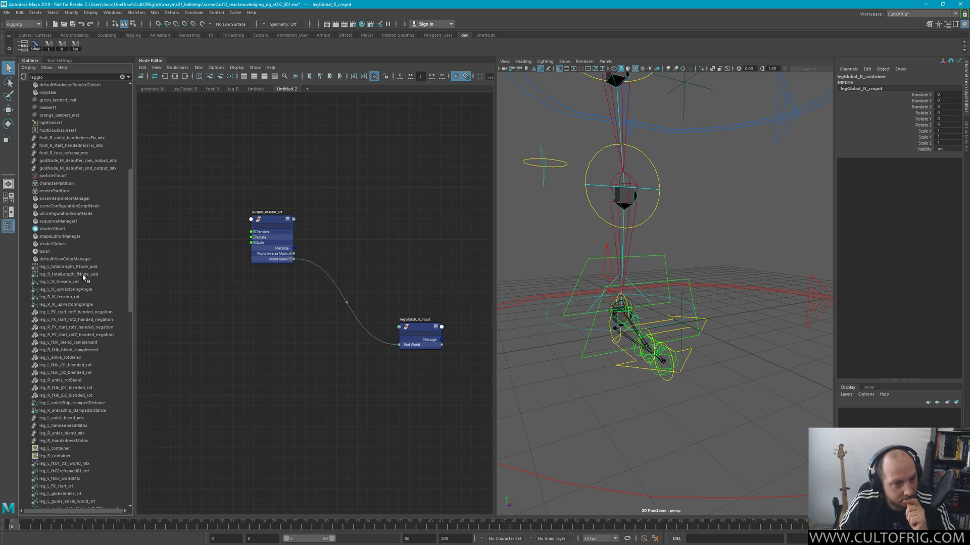
scroll(84, 276, down, 18)
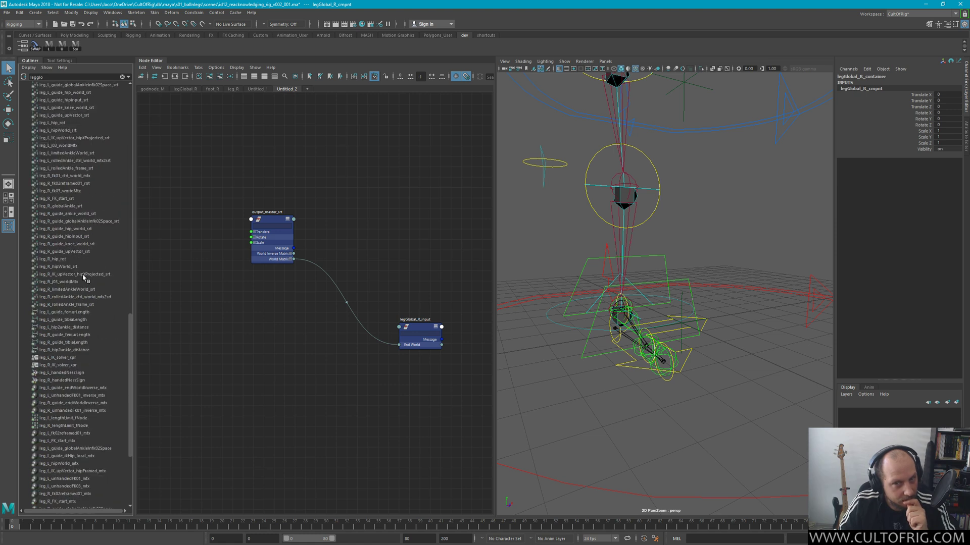
scroll(84, 276, down, 6)
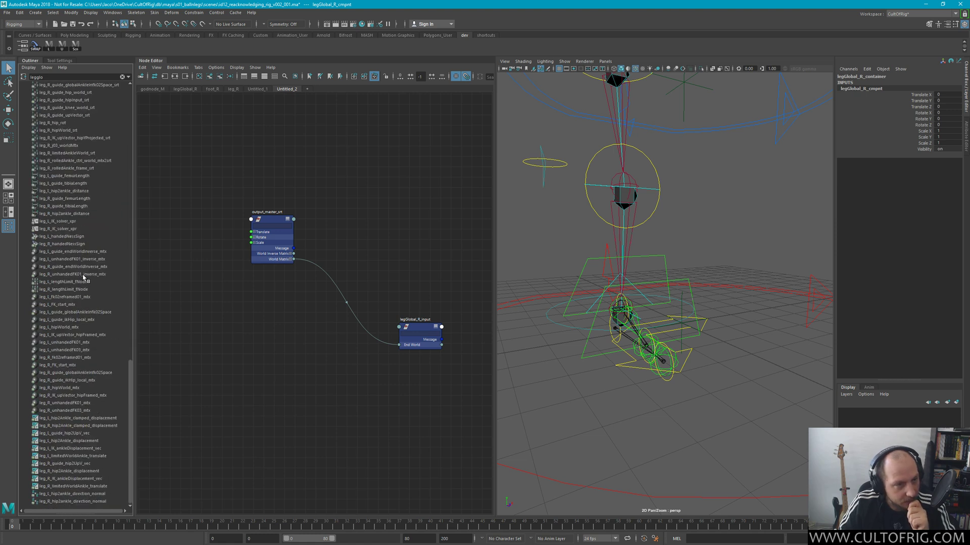
scroll(84, 276, up, 20)
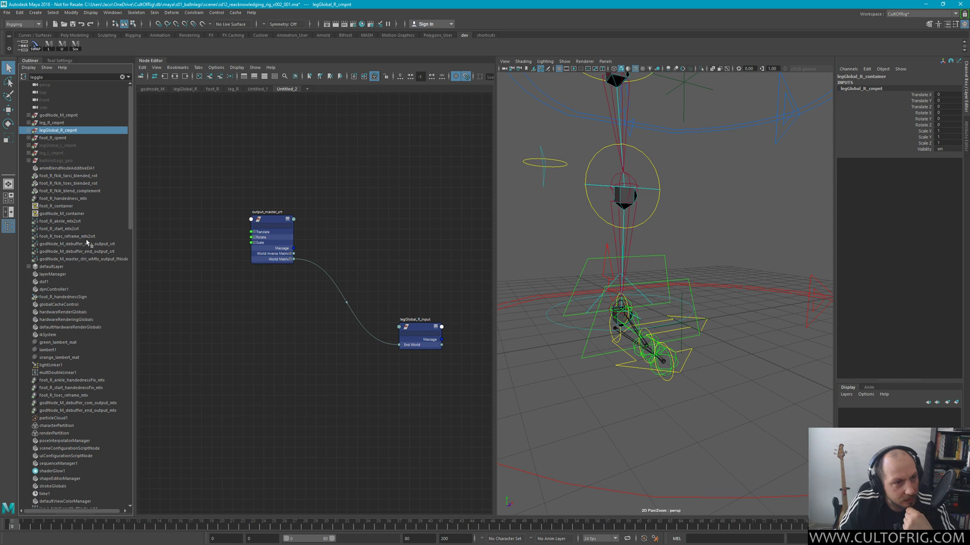
click(70, 328)
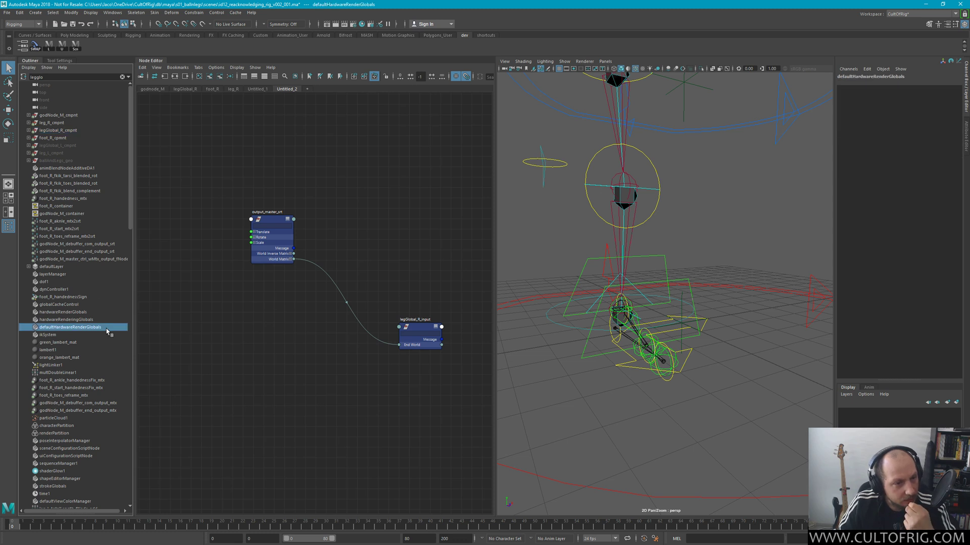
Filter the Outliner with the text "legGlobal" and look through the whole list for the legGlobal nodes
click(73, 78)
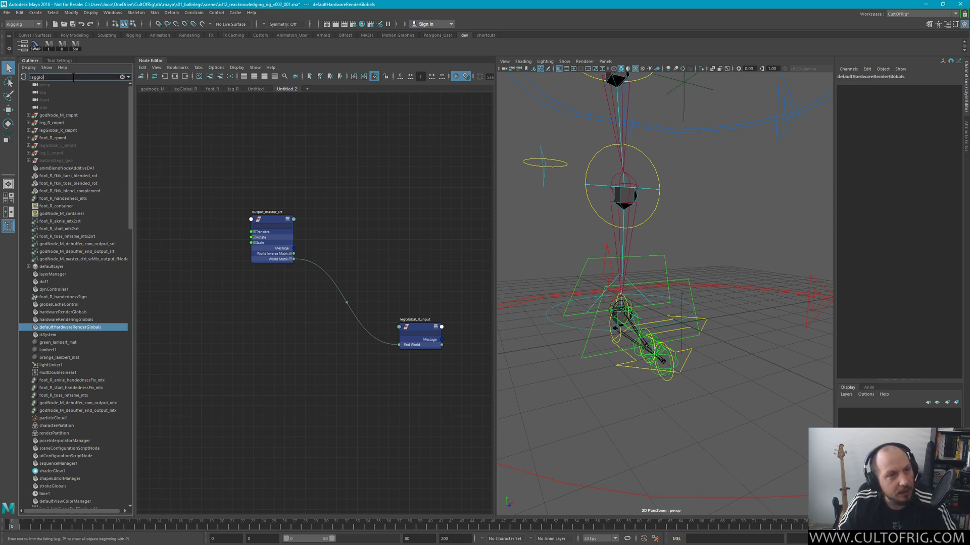
double_click(73, 77)
text(le)
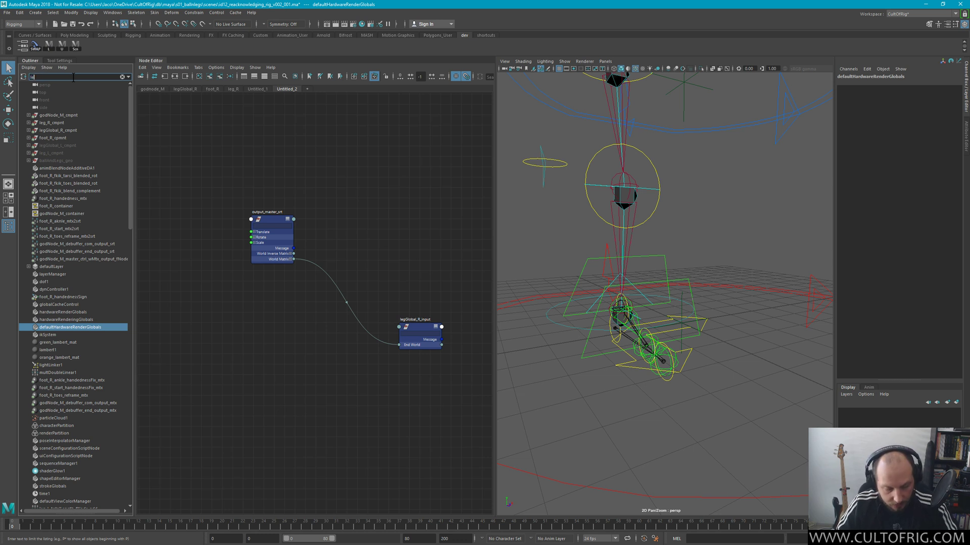
text(gGlobal)
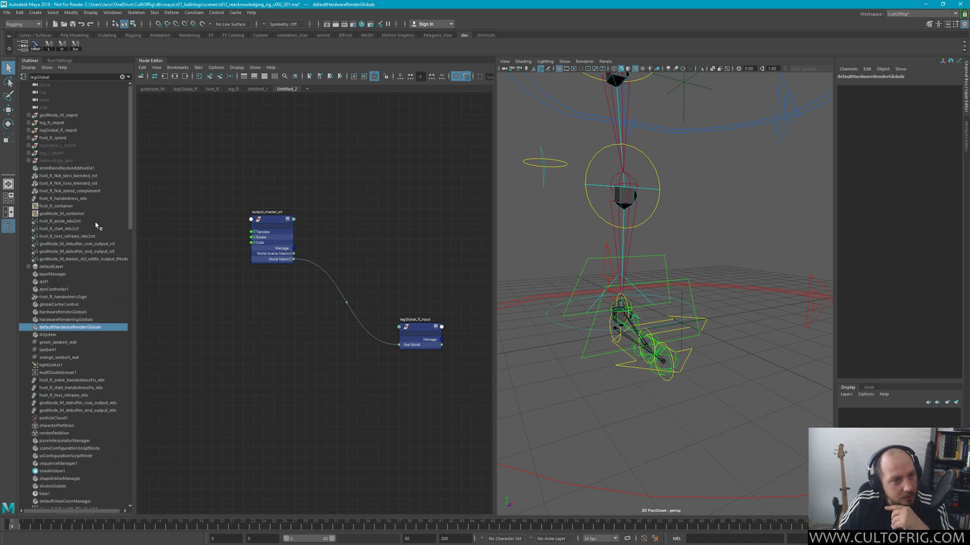
scroll(99, 257, down, 15)
scroll(93, 233, up, 15)
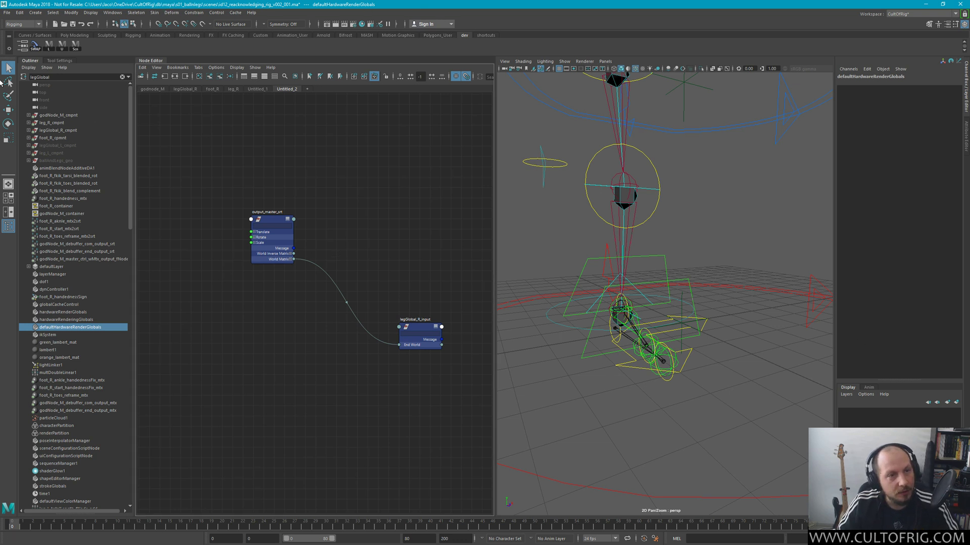
Save the scene as id12_reacknowledging_rig_v002_001_XXX.ma and reopen that file
key(ctrl+o)
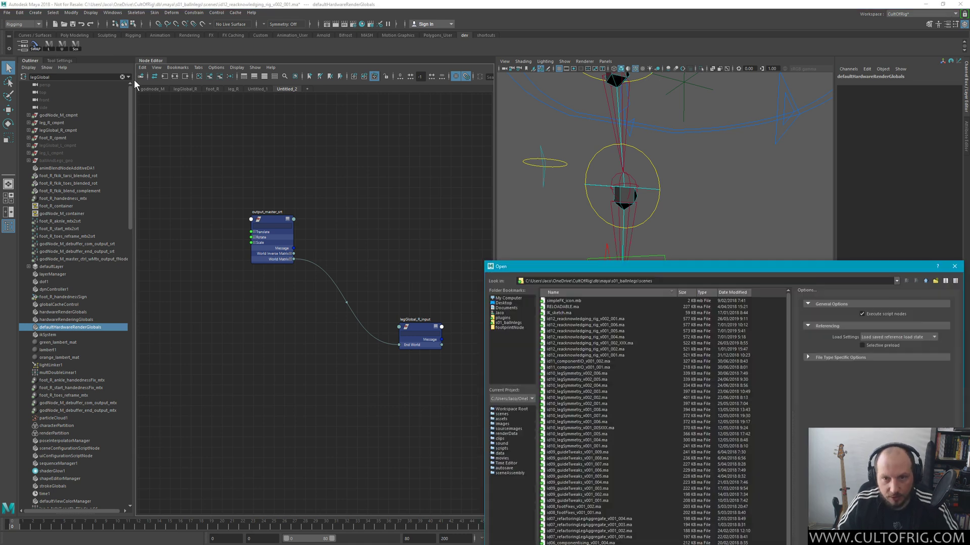
key(Escape)
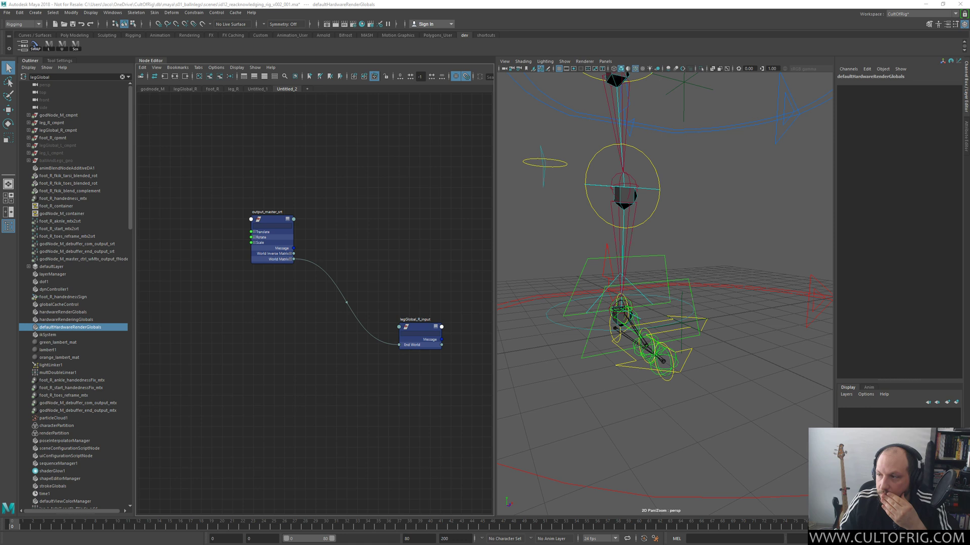
key(ctrl+shift+s)
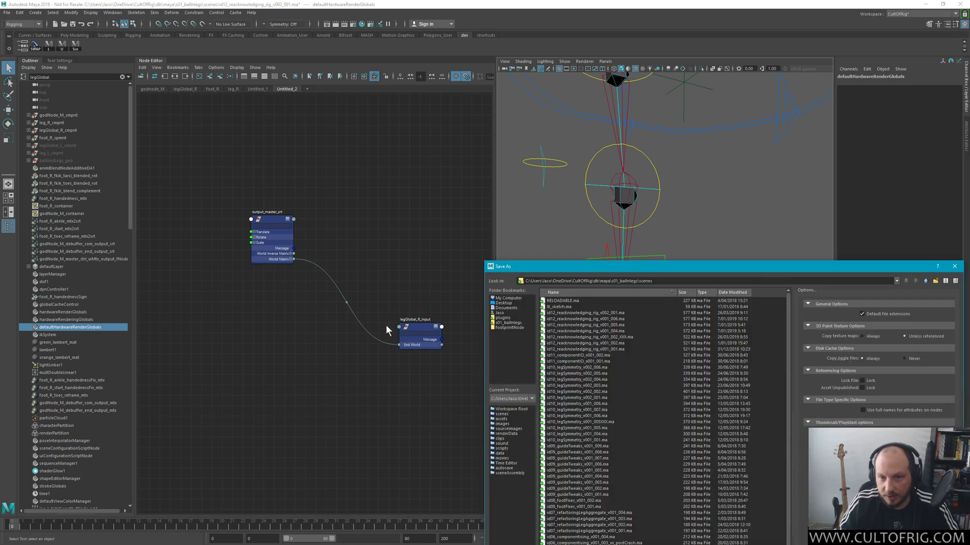
key(Escape)
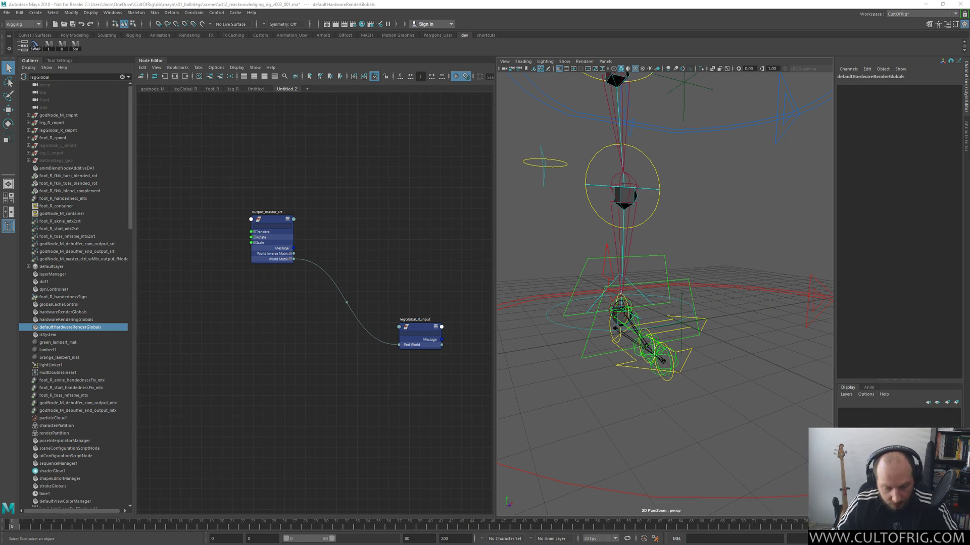
key(ctrl+o)
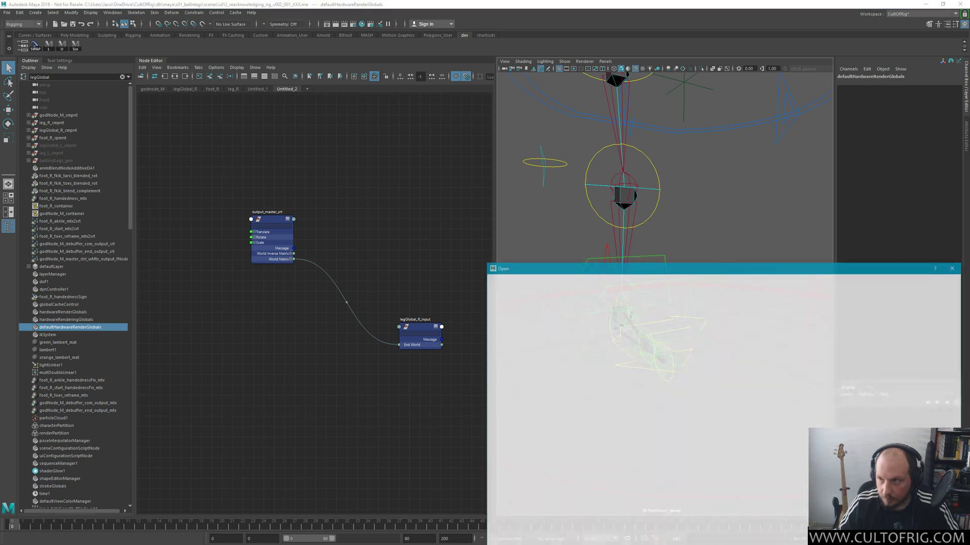
double_click(614, 319)
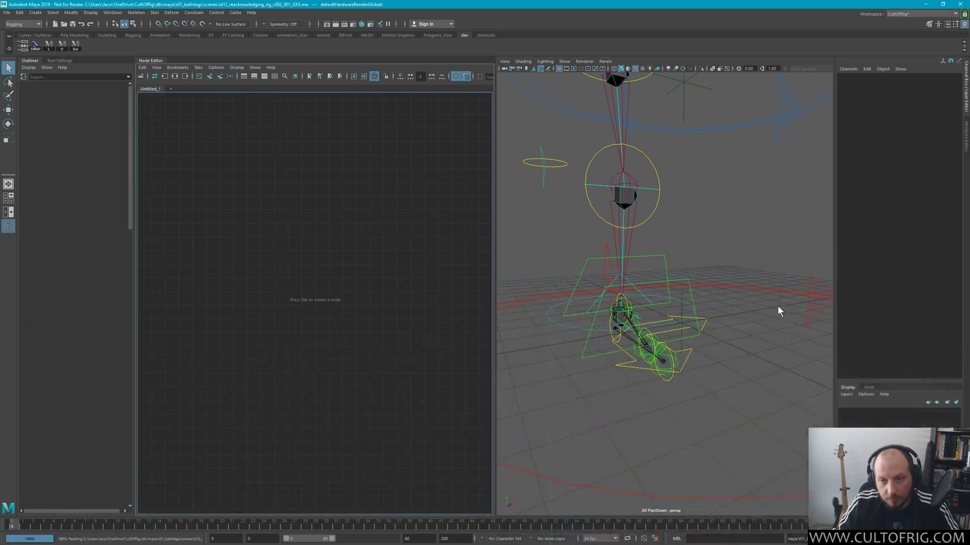
Inspect legGlobal_L_container, legGlobal_R_container and leg_L_container by selecting each in the Outliner and viewing the whole rig
scroll(93, 186, down, 10)
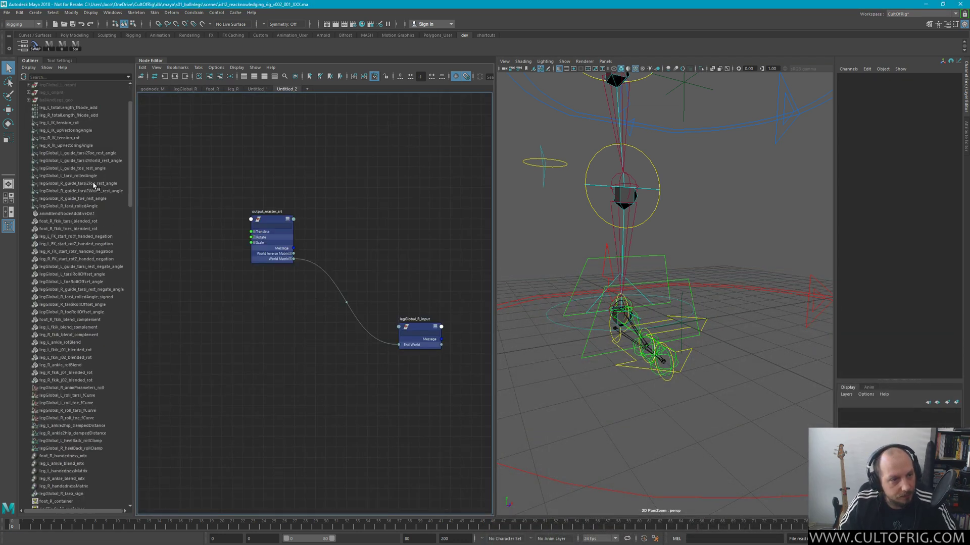
scroll(94, 185, up, 10)
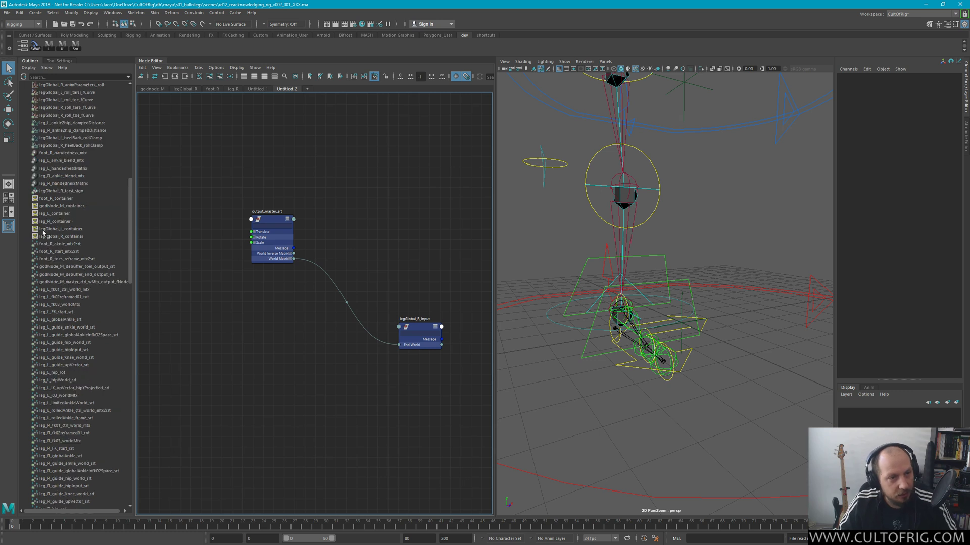
click(76, 228)
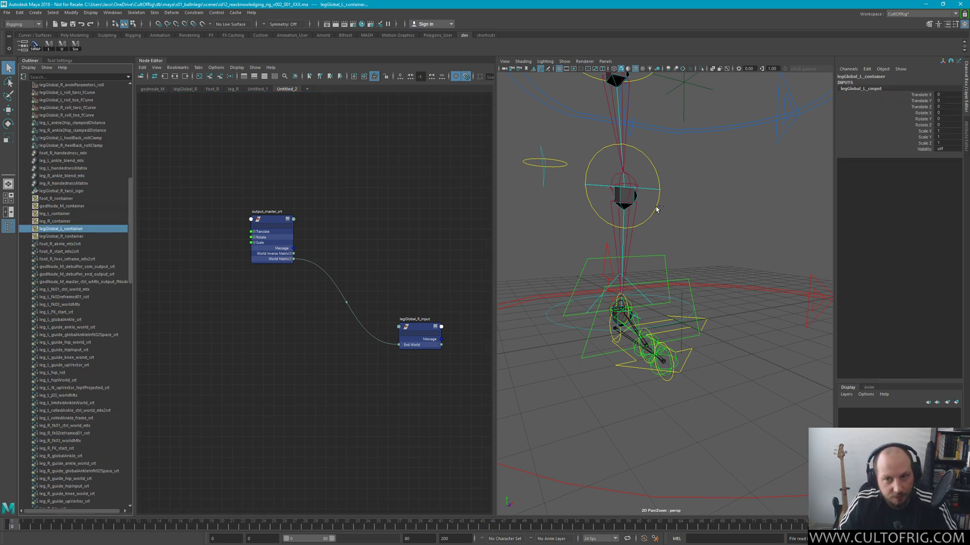
click(75, 236)
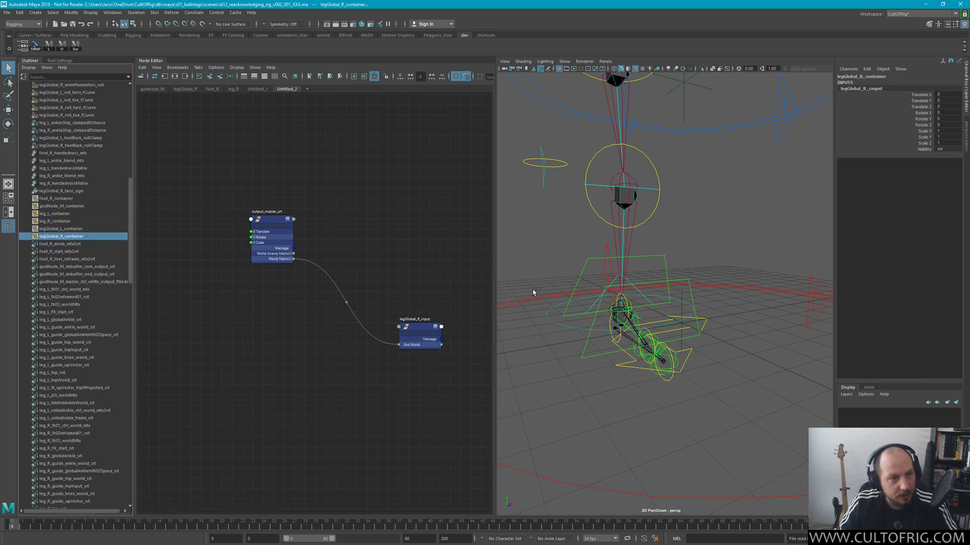
alt+drag(653, 279, 618, 259)
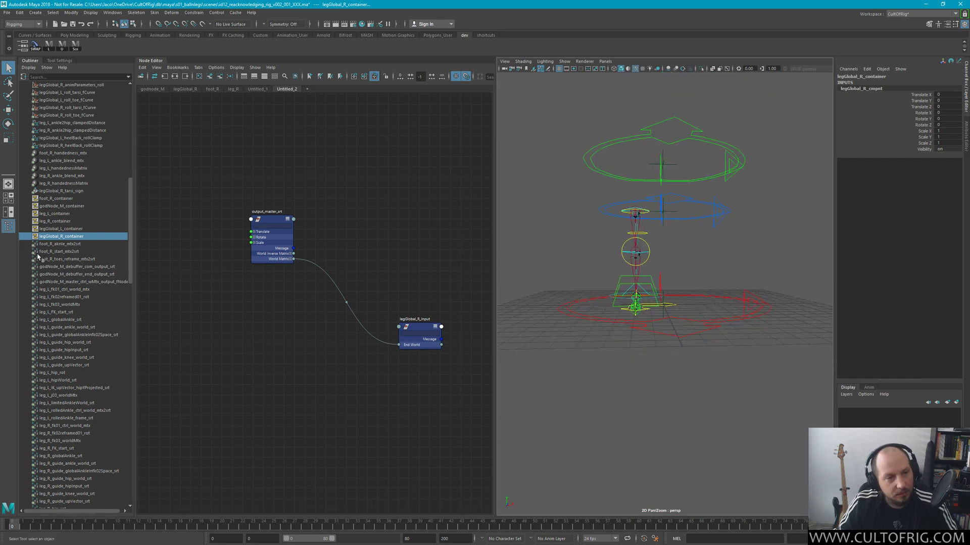
click(65, 215)
scroll(66, 203, up, 15)
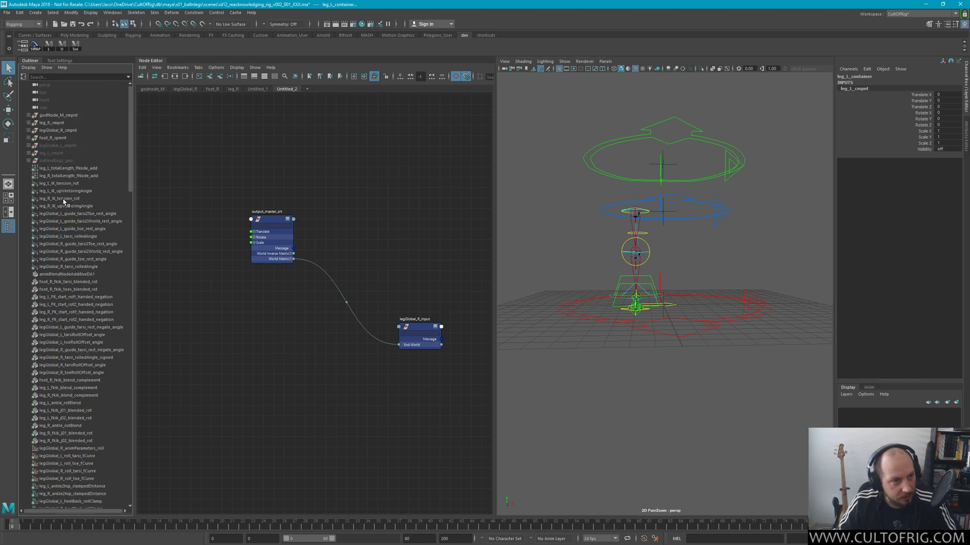
Check what legGlobal_L_cmpnt and leg_L_cmpnt contain by toggling the visibility of each on and off
click(62, 147)
key(h)
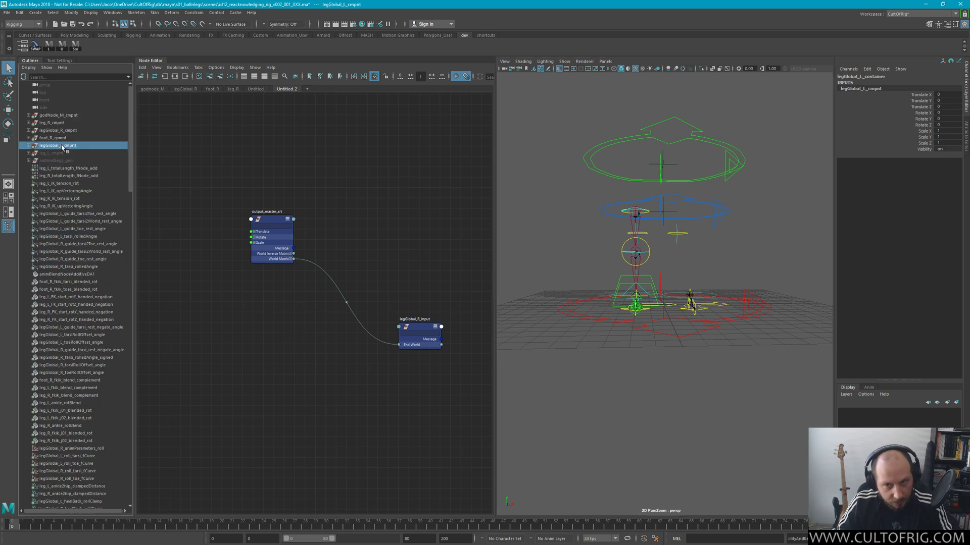
key(h)
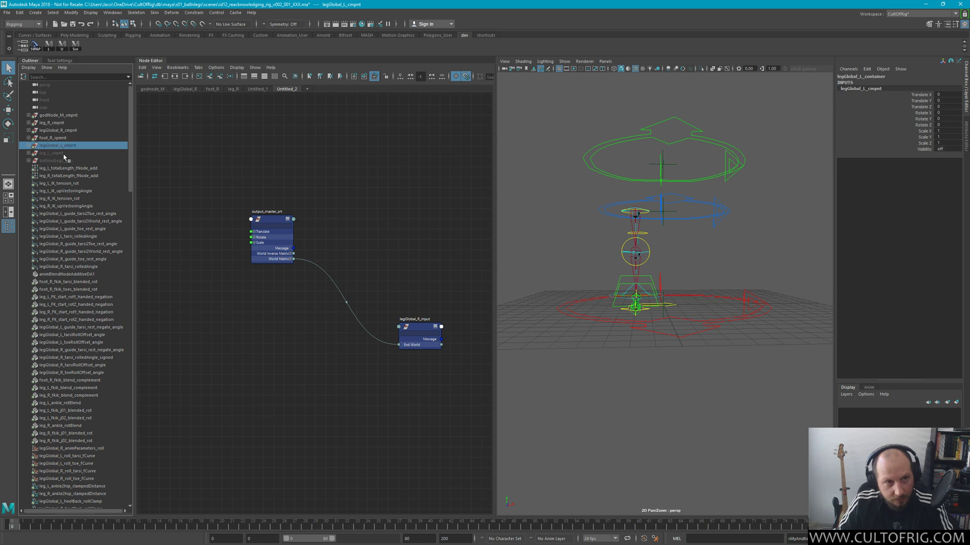
click(63, 153)
key(h)
key(h)
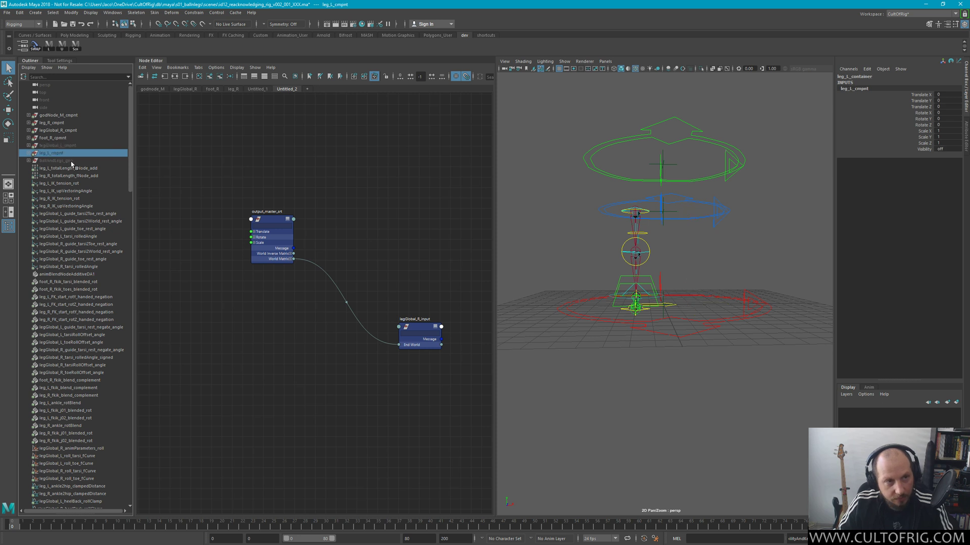
click(63, 146)
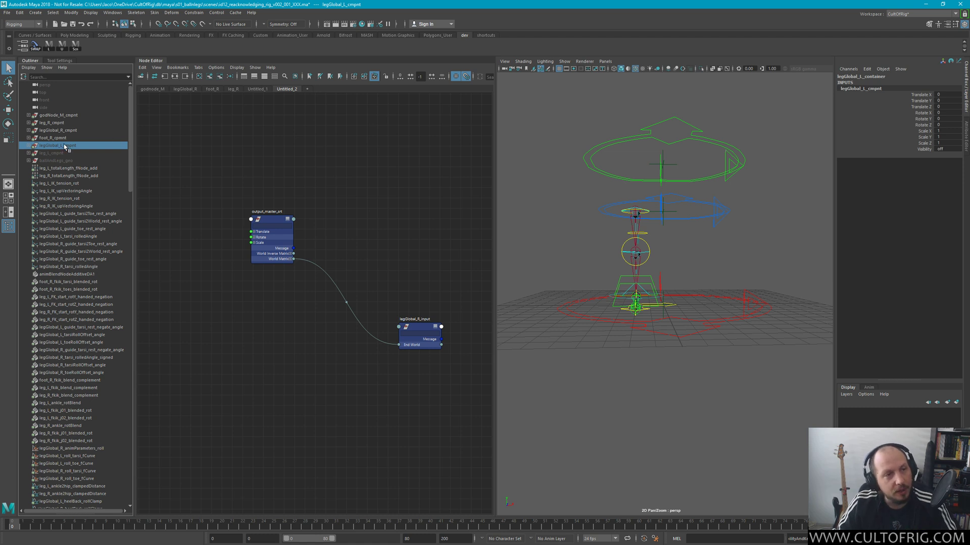
scroll(50, 230, down, 10)
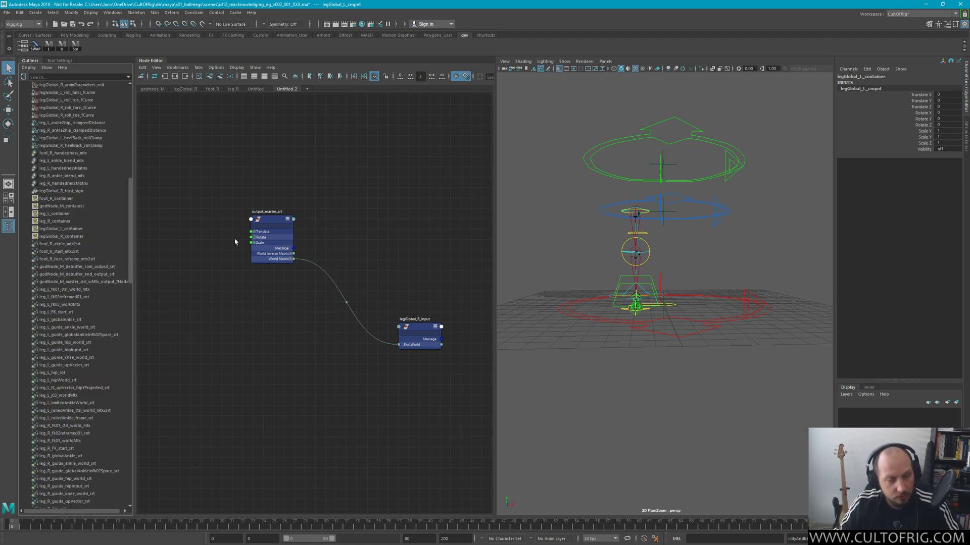
Save the scene under the new file name id13_componentReassembly_v001_001
key(ctrl+shift+s)
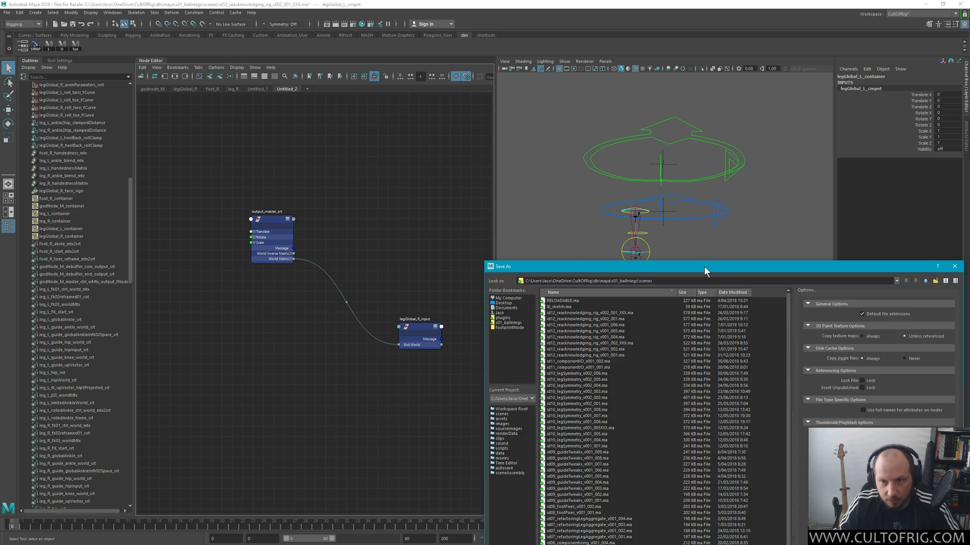
key(Escape)
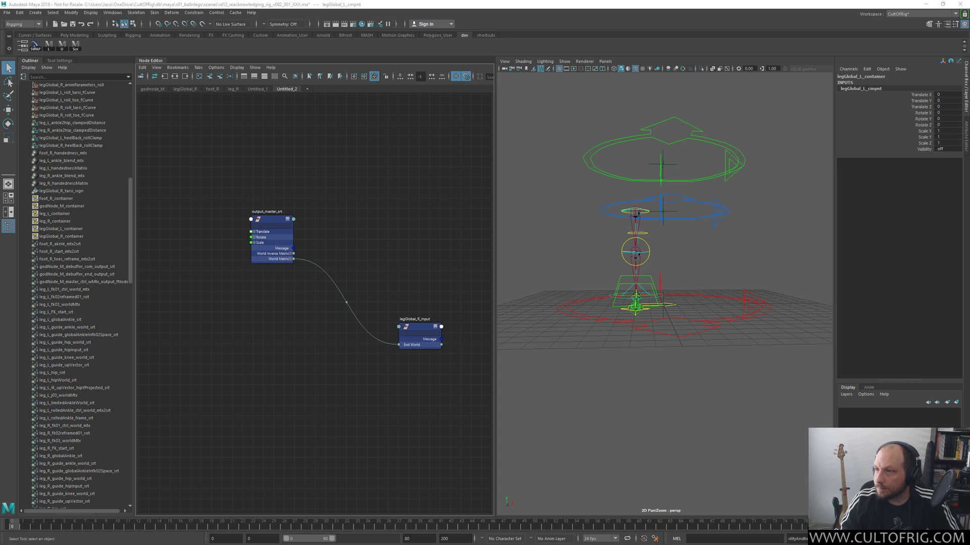
key(ctrl+shift+s)
drag(512, 34, 559, 102)
text(id13_)
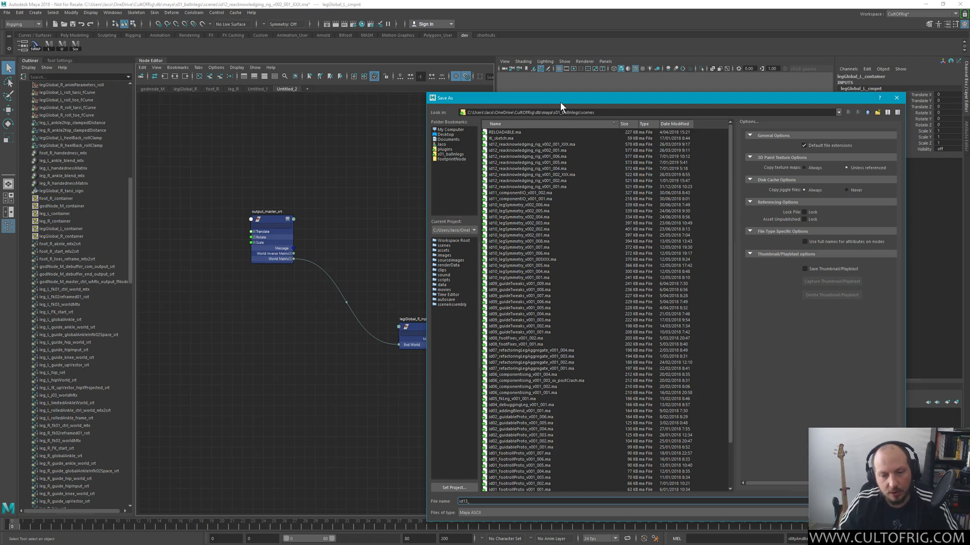
text(compon)
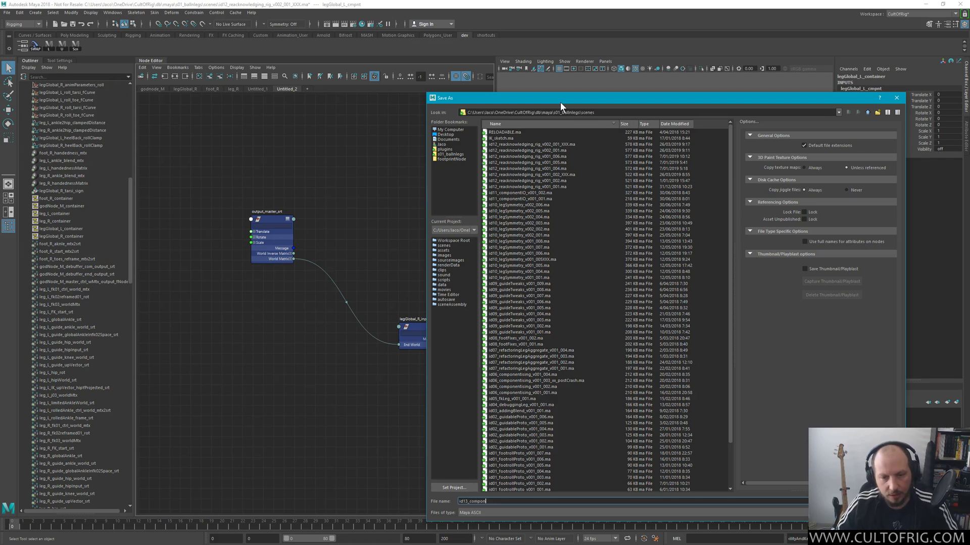
text(entReass)
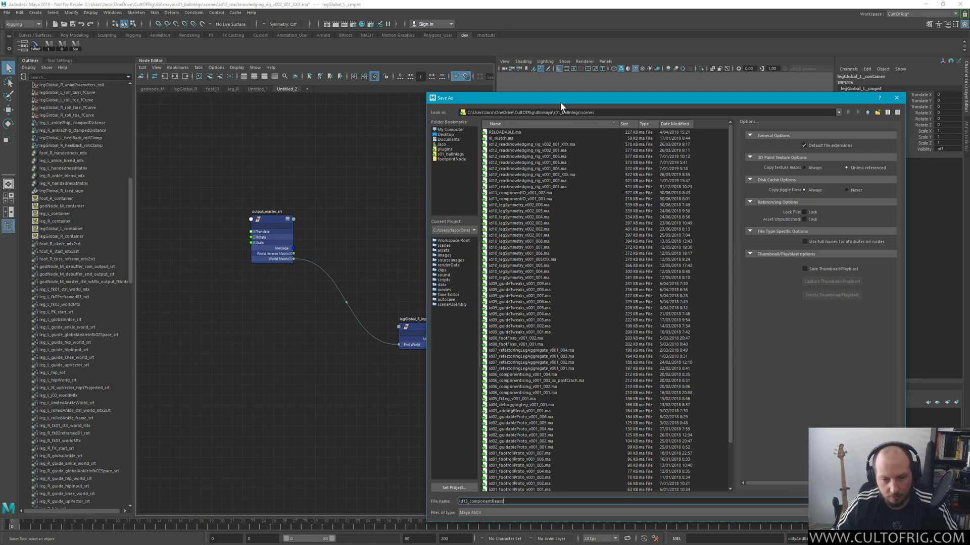
text(embly_v)
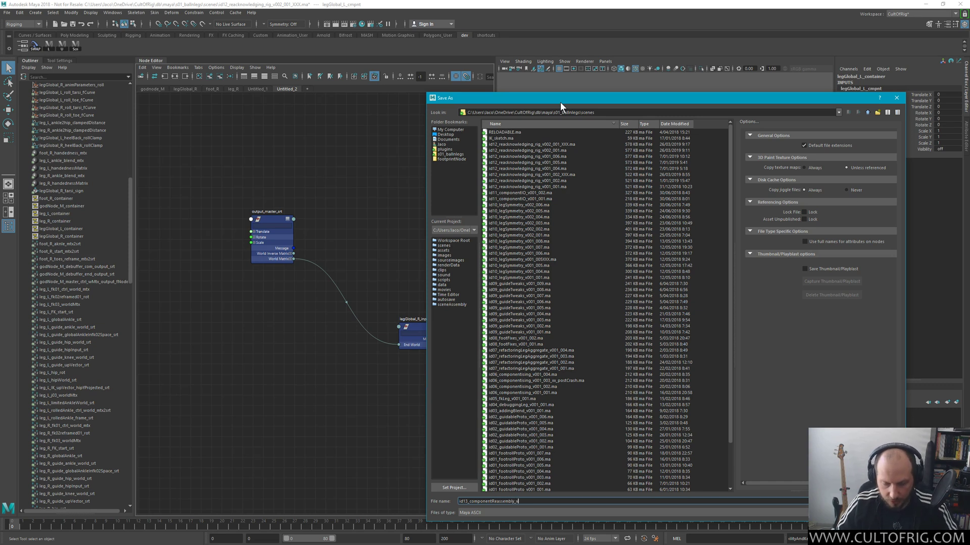
text(001_001)
key(Return)
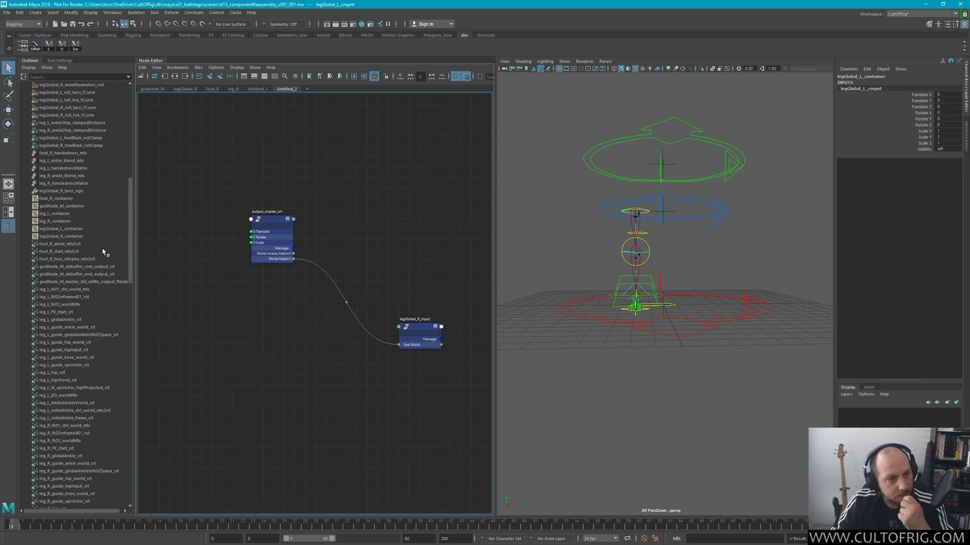
Select legGlobal_L_container in the Outliner and undo the stray selection change made in the viewport
click(69, 229)
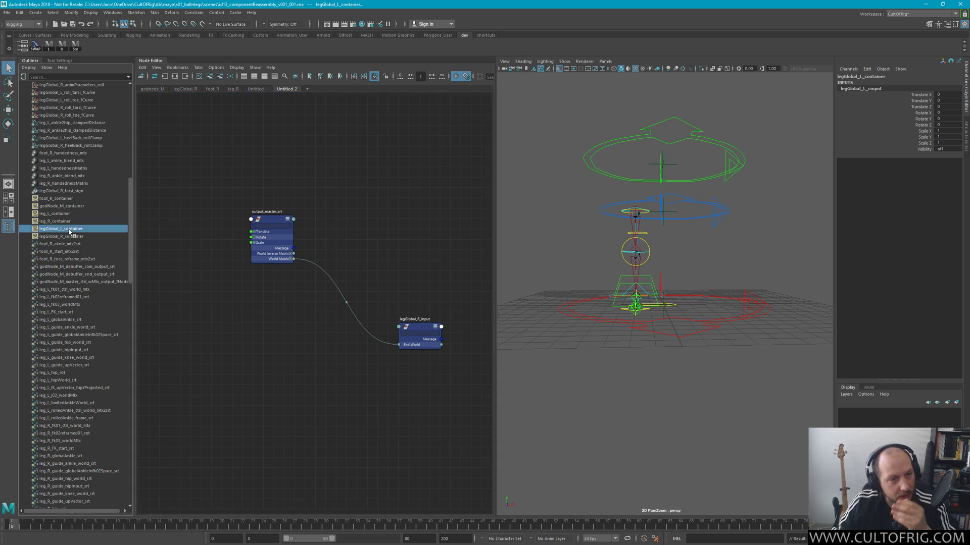
right_click(70, 232)
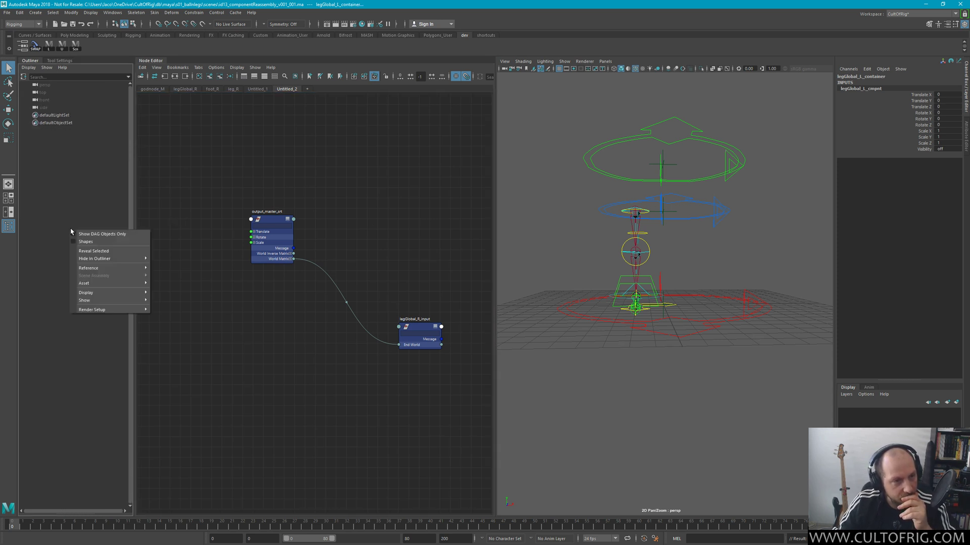
click(69, 217)
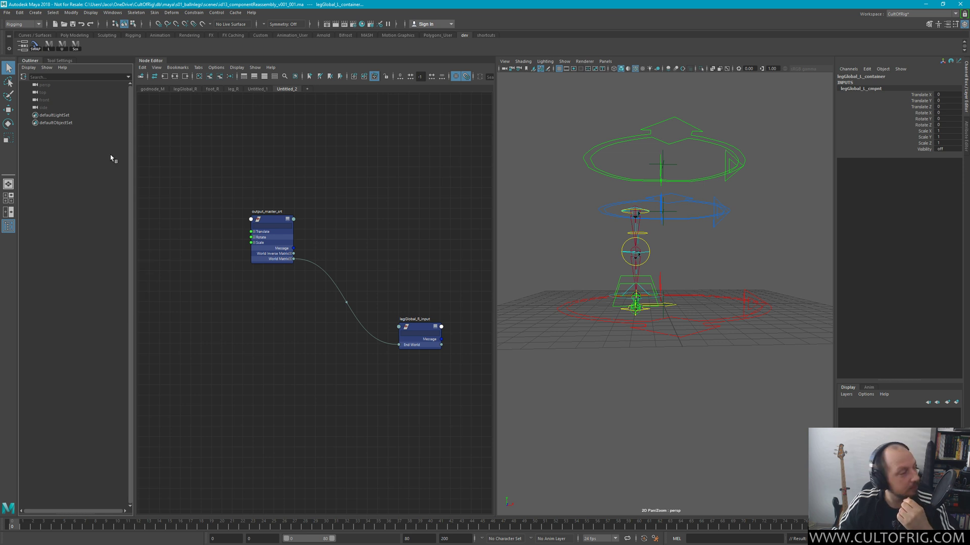
click(583, 193)
key(ctrl+z)
key(ctrl+z)
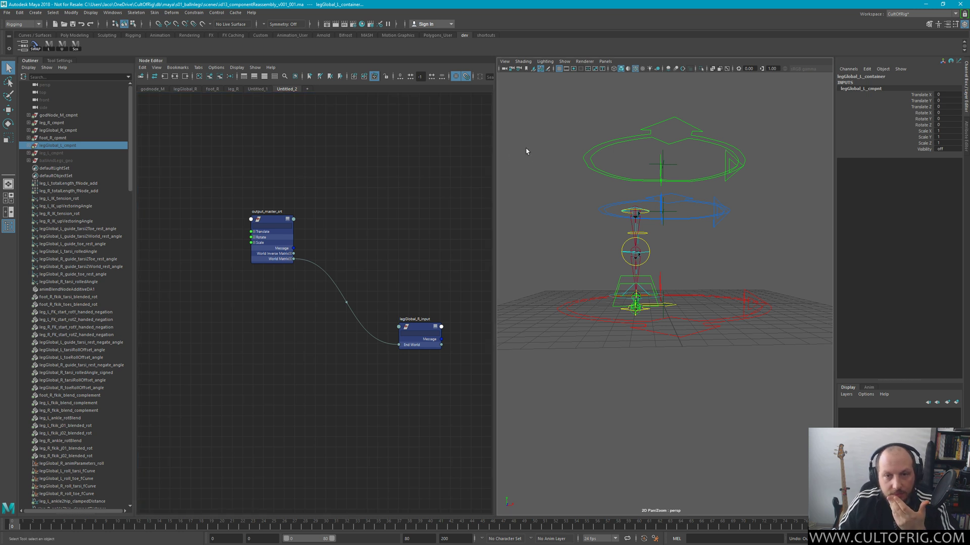
Widen the Outliner at the expense of the Node Editor to give the long node names more room
right_click(86, 148)
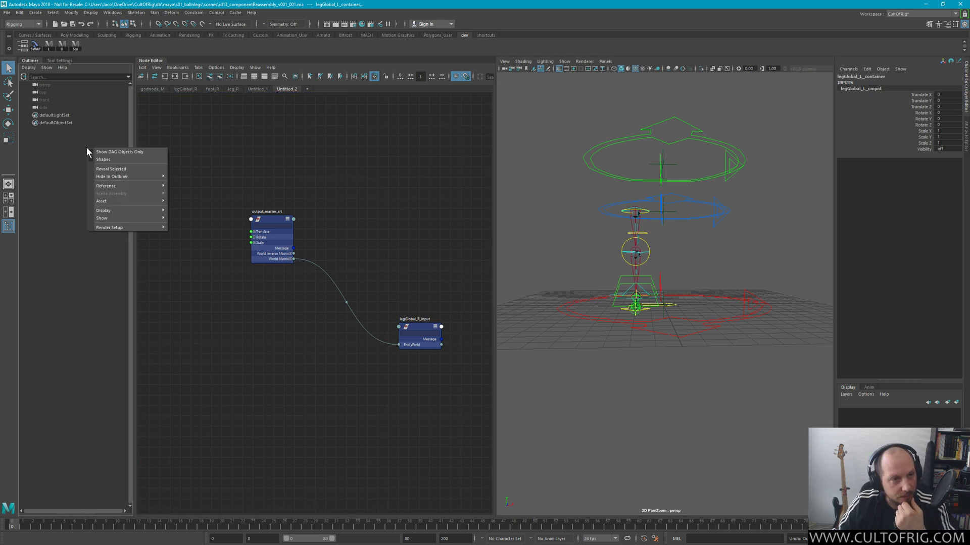
click(87, 147)
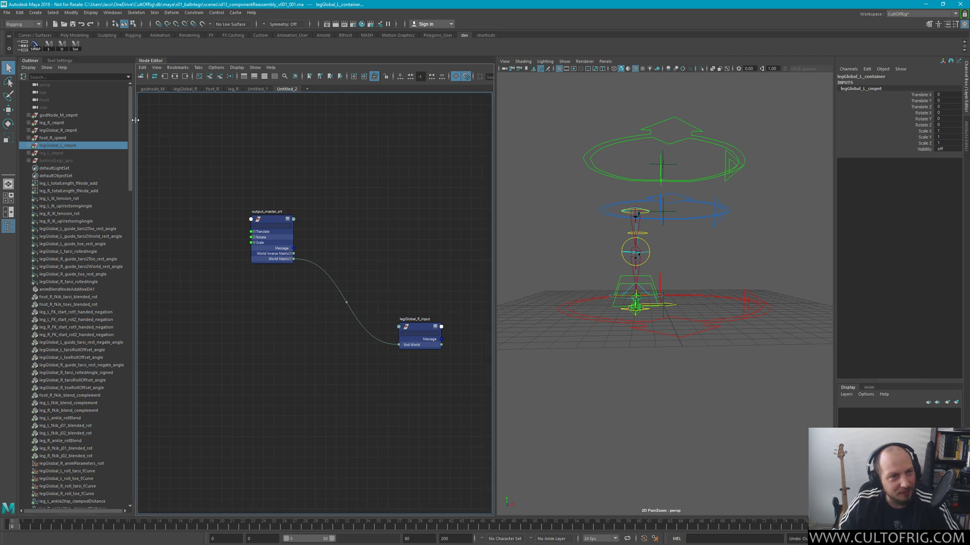
drag(136, 119, 199, 128)
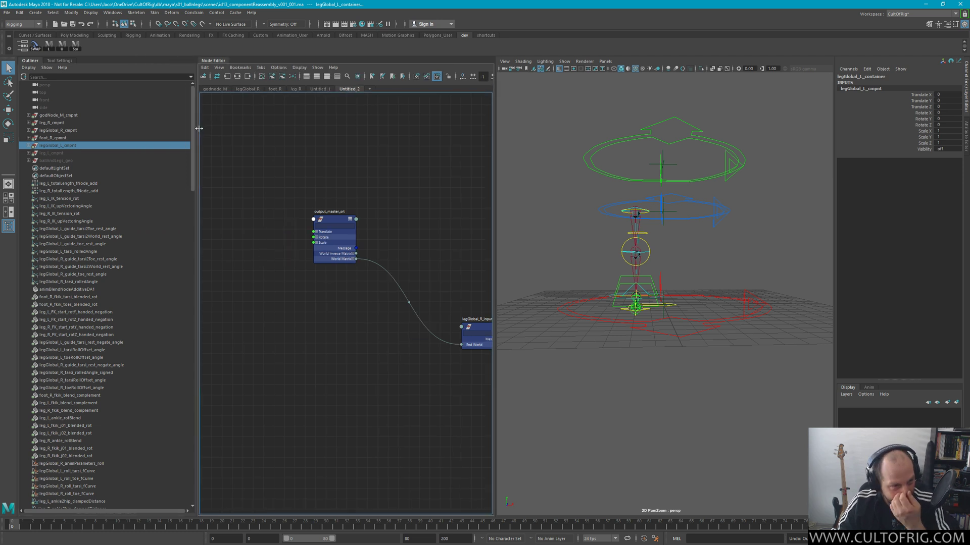
Expand legGlobal_L_cmpnt, search the Outliner for legGlobal and clear the search again
click(75, 148)
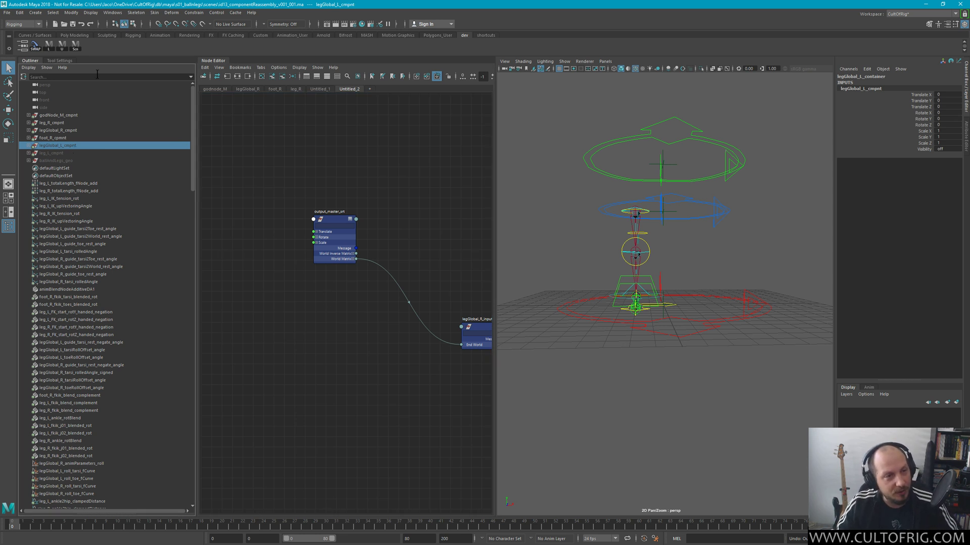
click(29, 146)
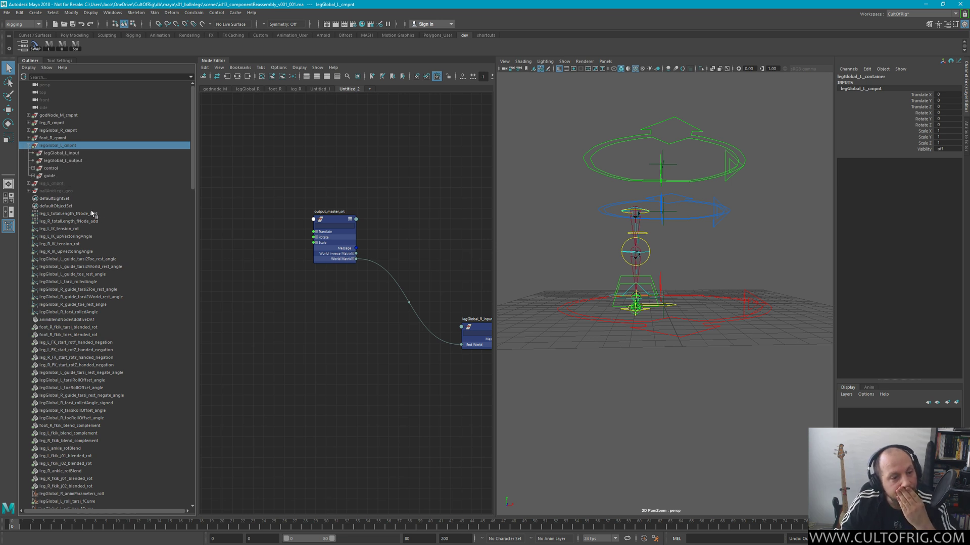
click(72, 77)
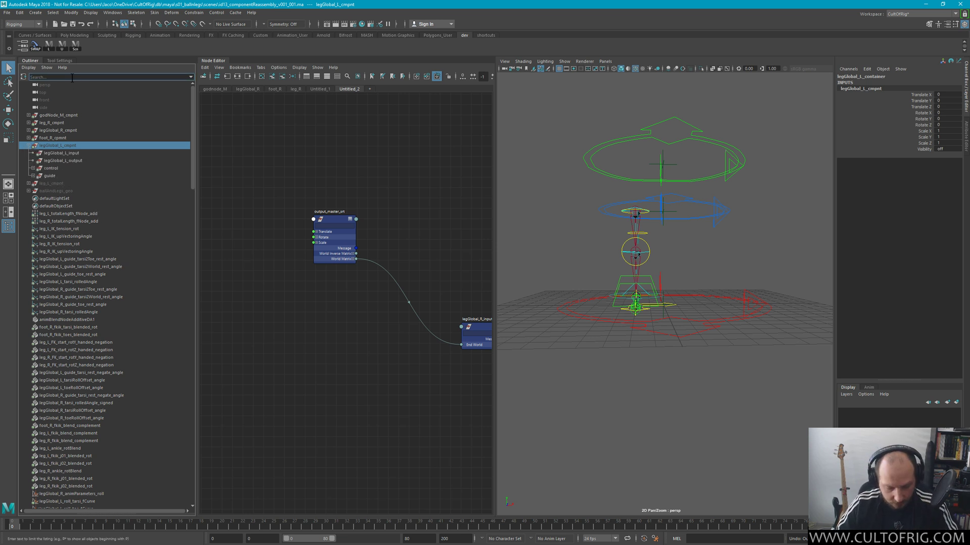
text(legGlobal)
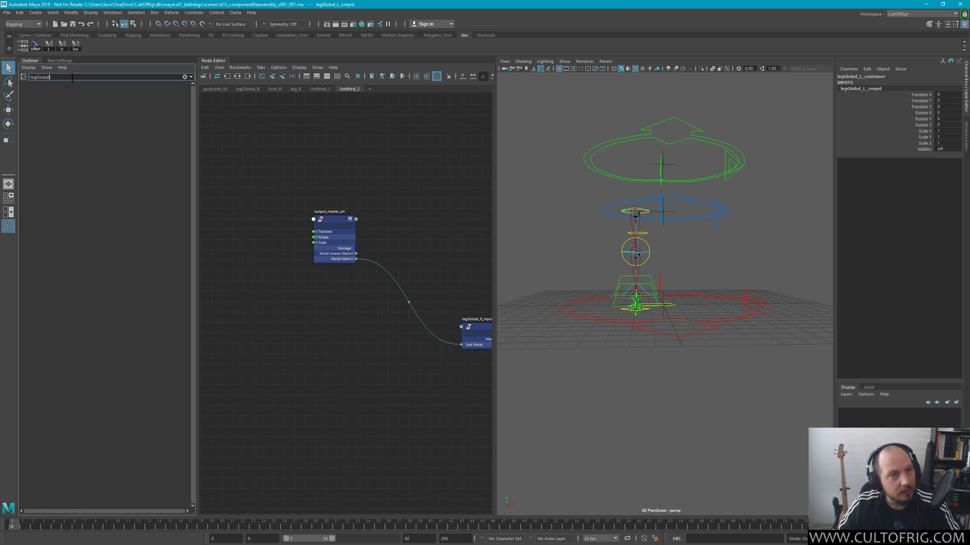
key(Return)
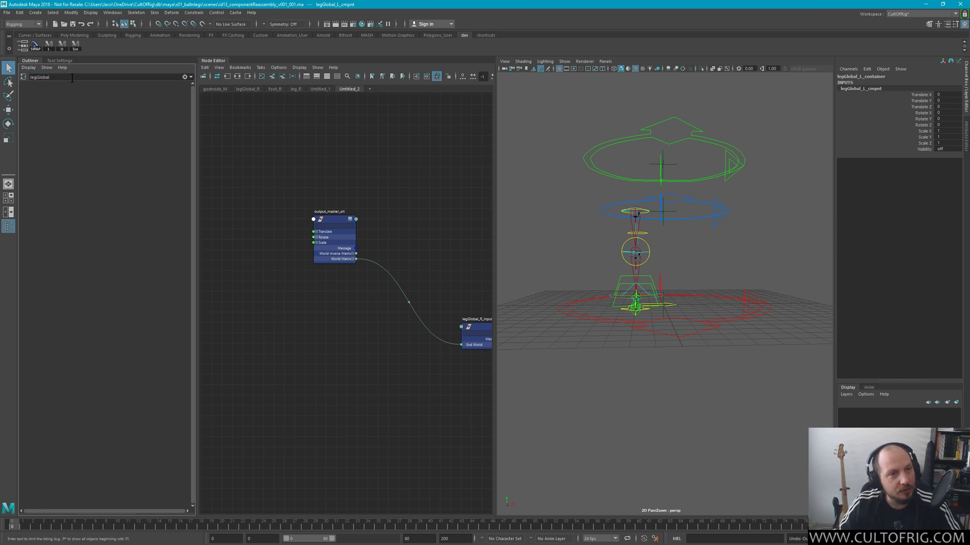
click(185, 76)
click(379, 188)
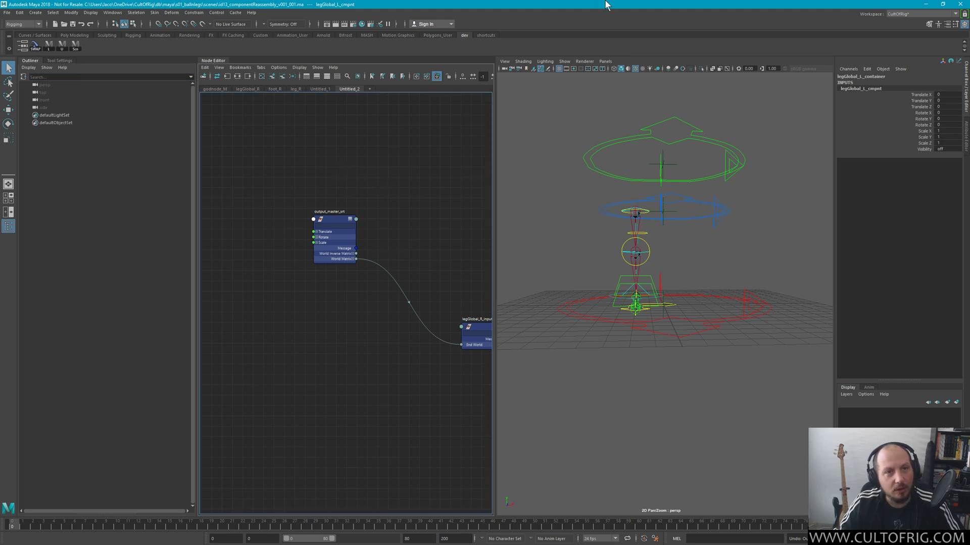
Close the current Maya session and bring the relaunched Maya window to the front once it has loaded
click(960, 5)
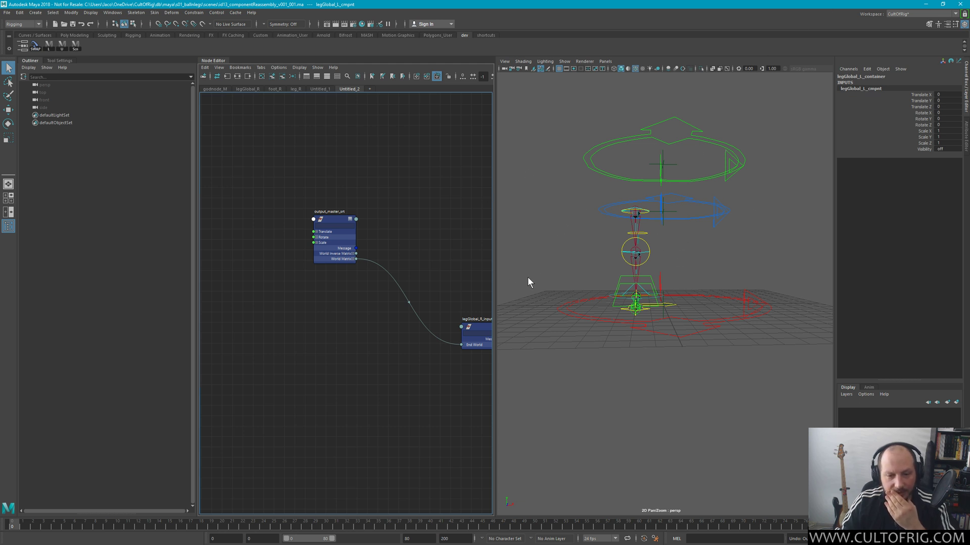
key(alt+Tab)
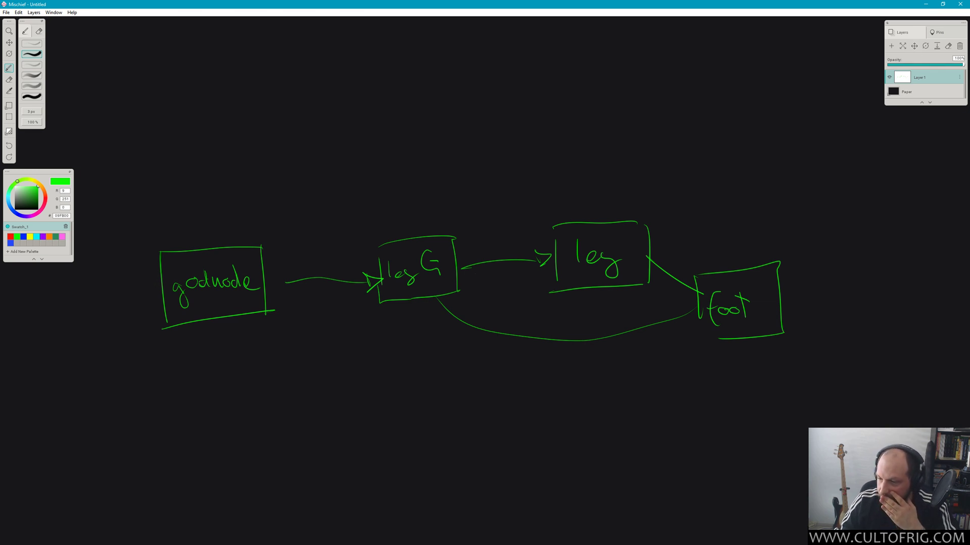
key(alt+Tab)
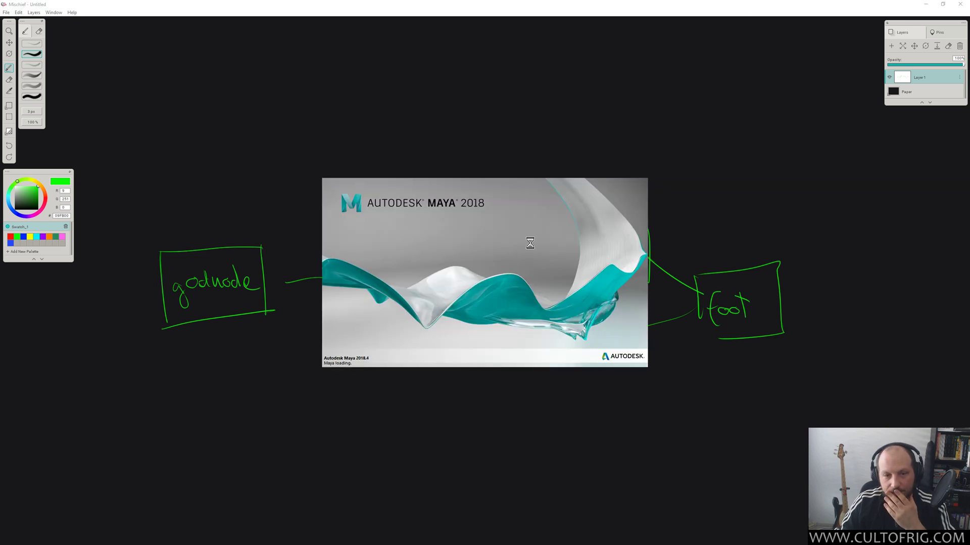
click(741, 4)
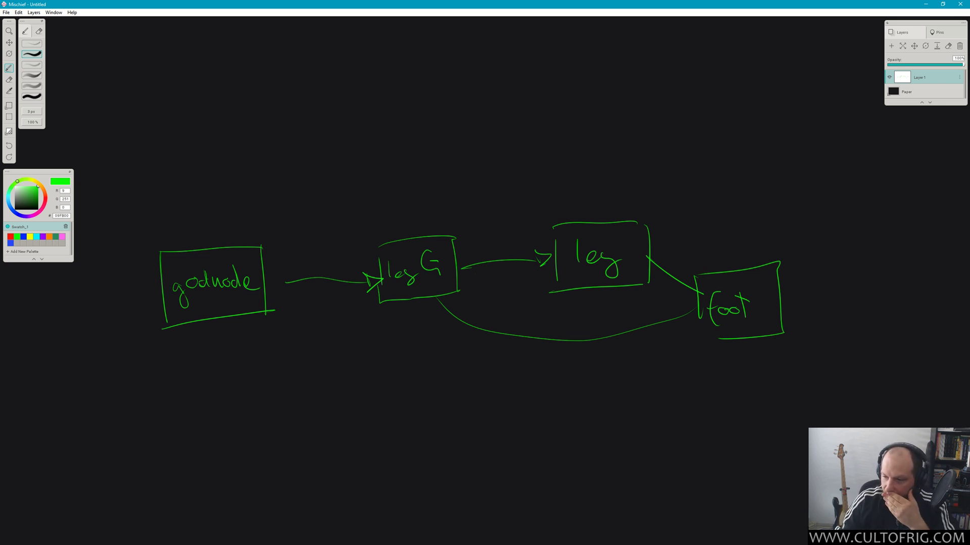
key(super+Tab)
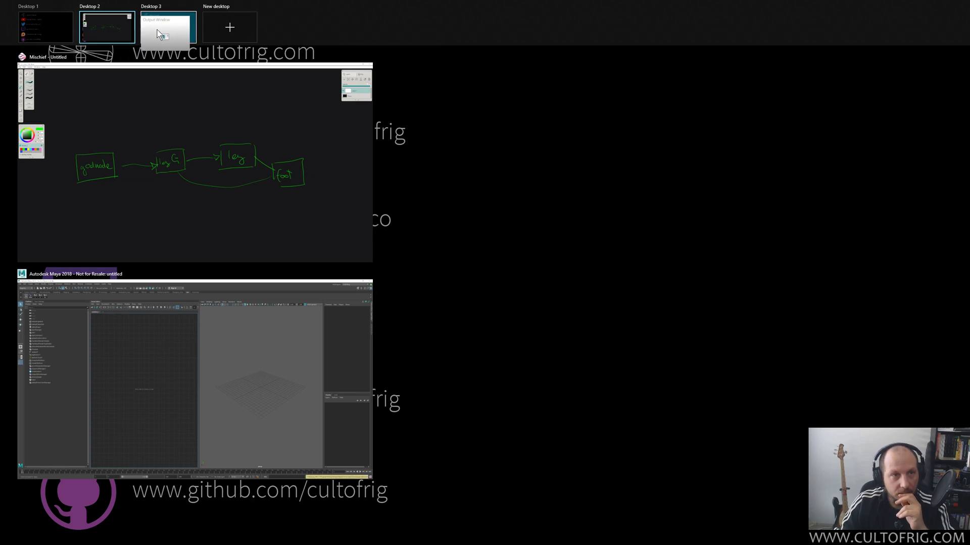
click(244, 393)
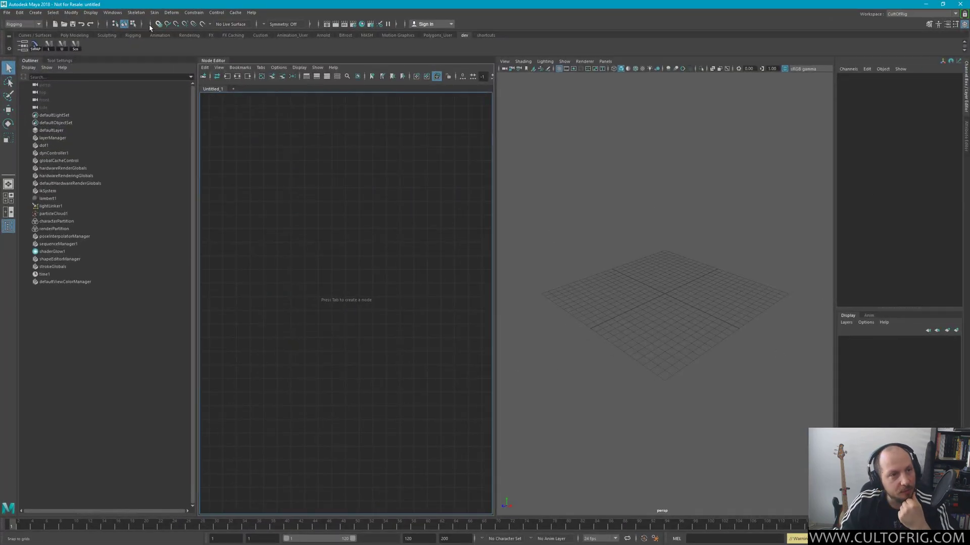
Adjust the Outliner's display options for set members and invert which object types it shows
right_click(126, 132)
click(134, 137)
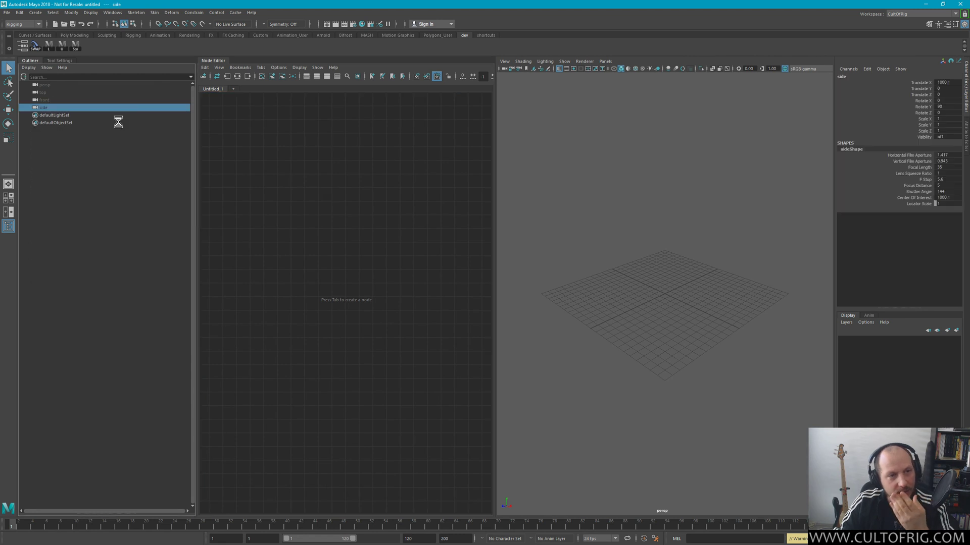
right_click(119, 122)
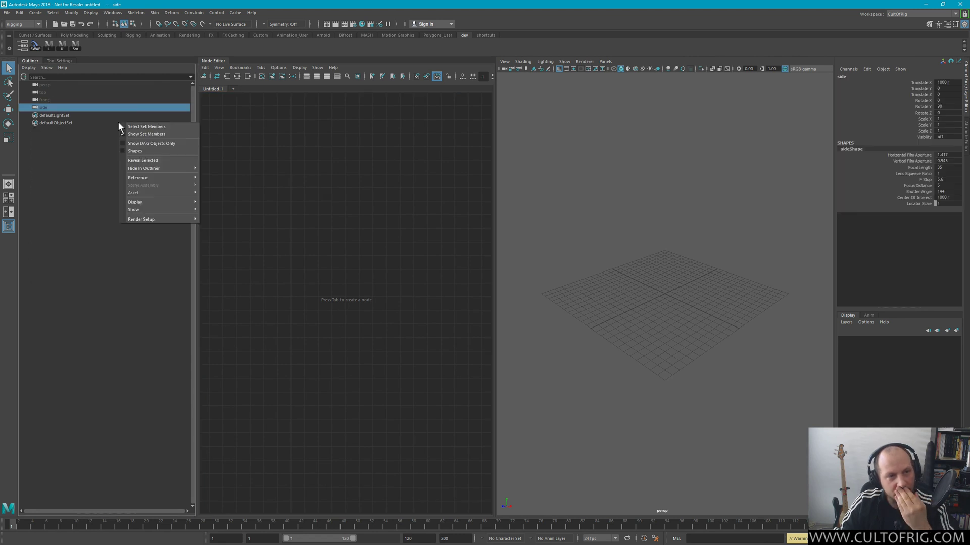
click(144, 134)
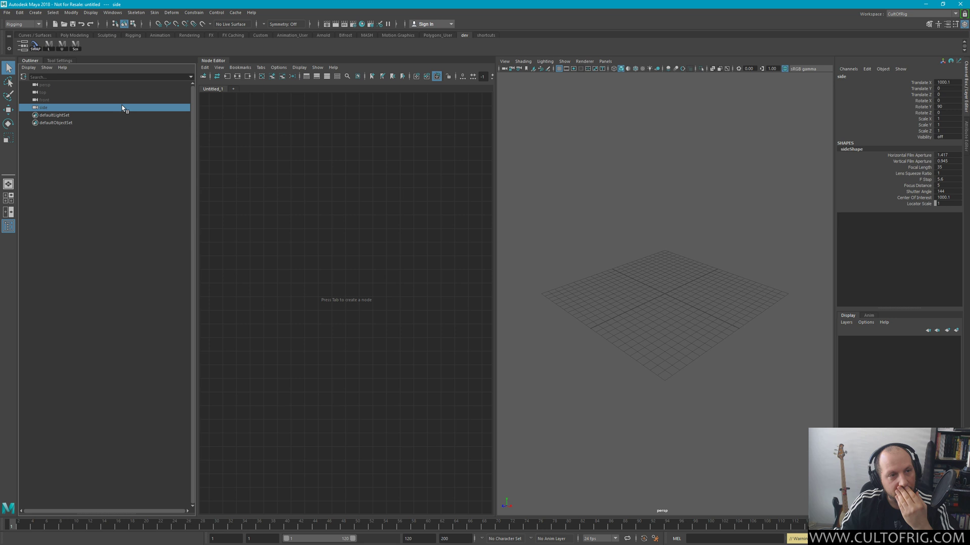
click(47, 67)
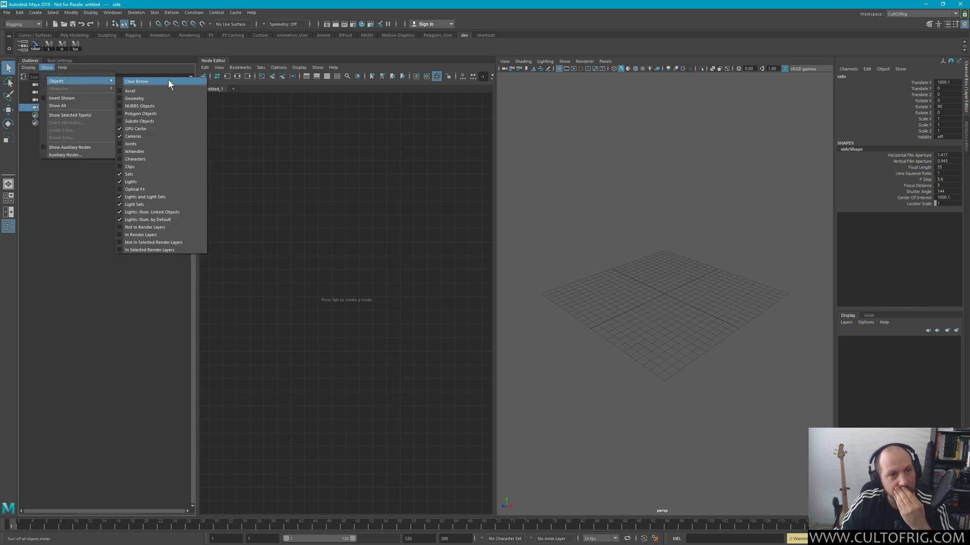
click(70, 98)
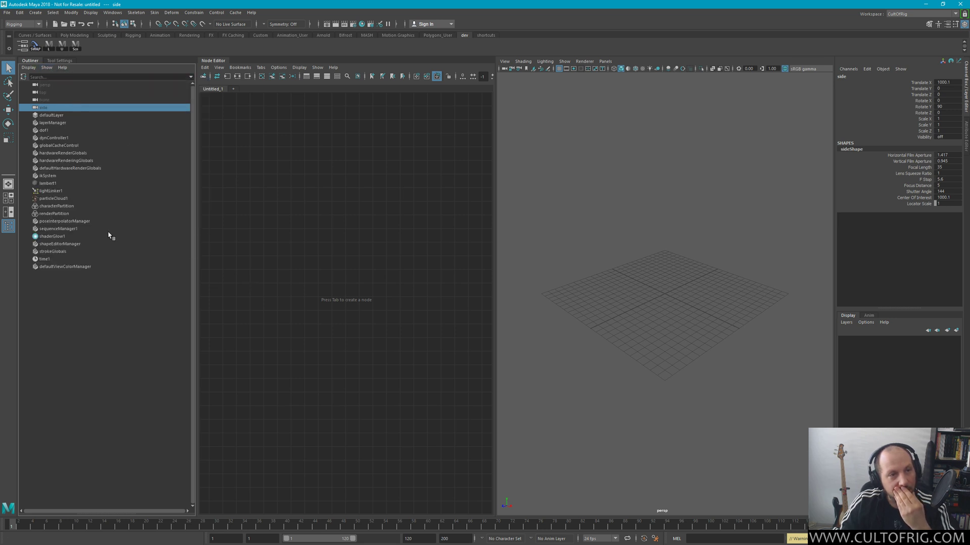
Reopen the recent scene id13_componentReassembly_v001_001.ma
click(7, 12)
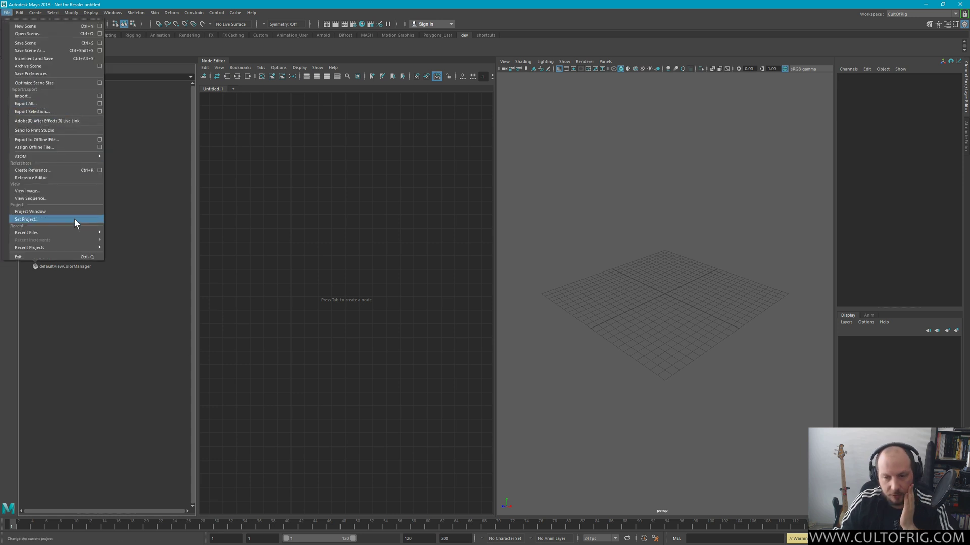
mouse_move(65, 230)
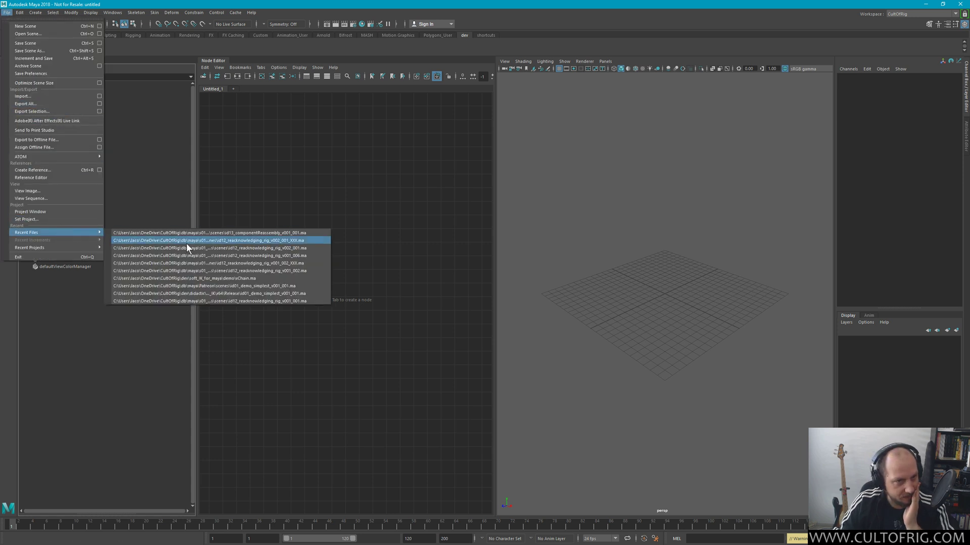
click(274, 233)
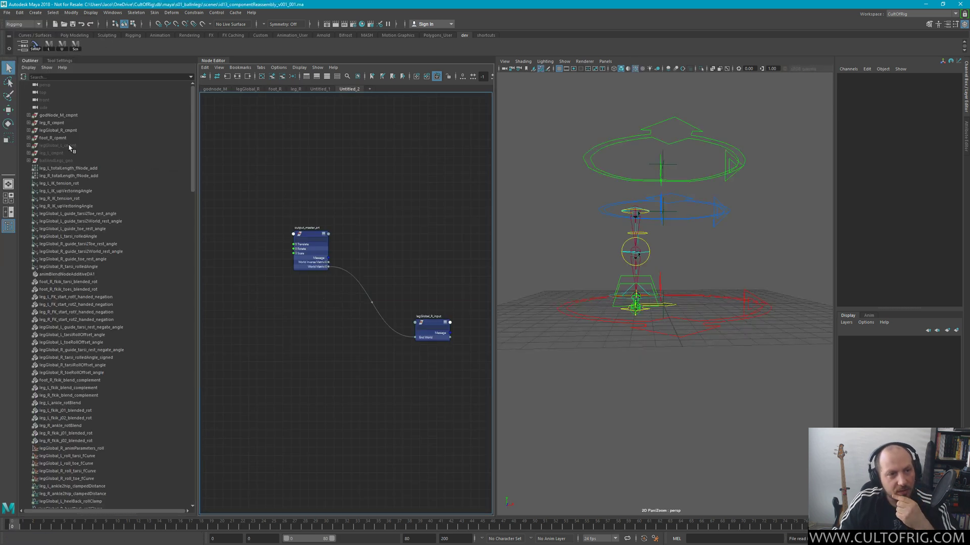
Select legGlobal_L_cmpnt, find the container nodes among the listed nodes, and select leg_L_container
click(70, 145)
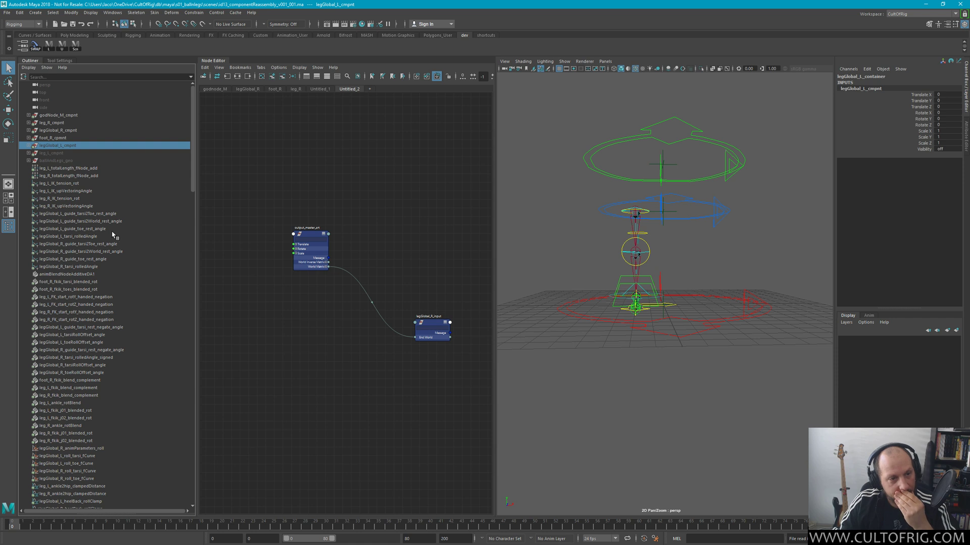
scroll(112, 231, down, 10)
scroll(114, 192, up, 10)
scroll(123, 245, down, 3)
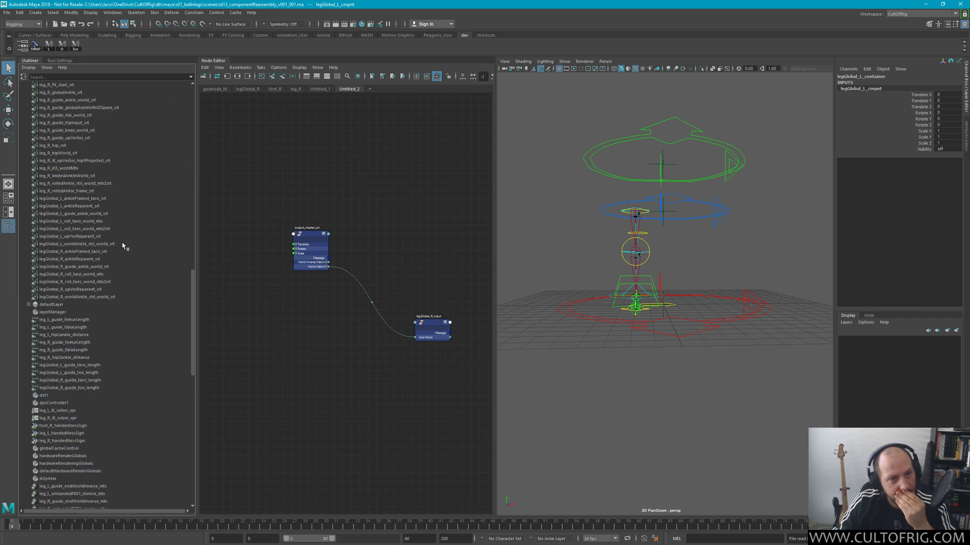
scroll(113, 360, down, 5)
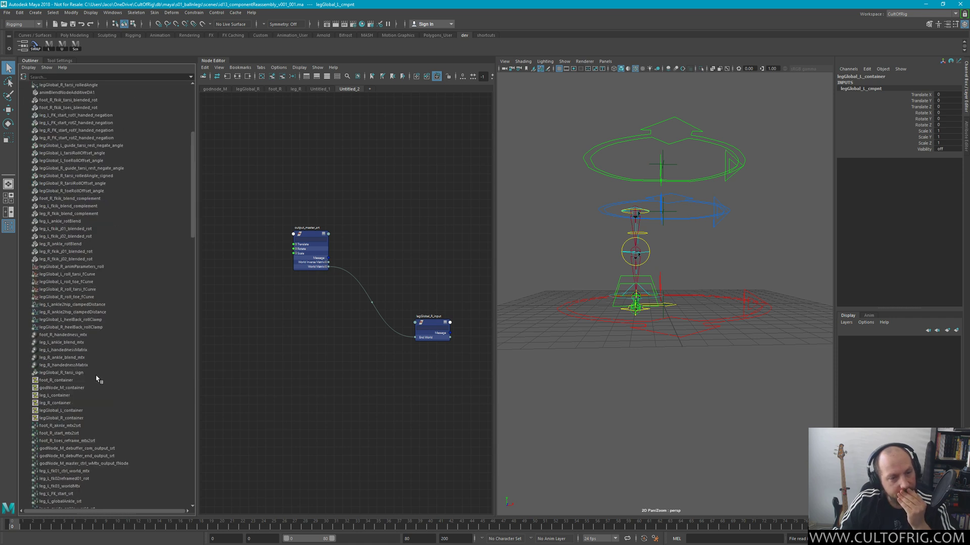
click(60, 396)
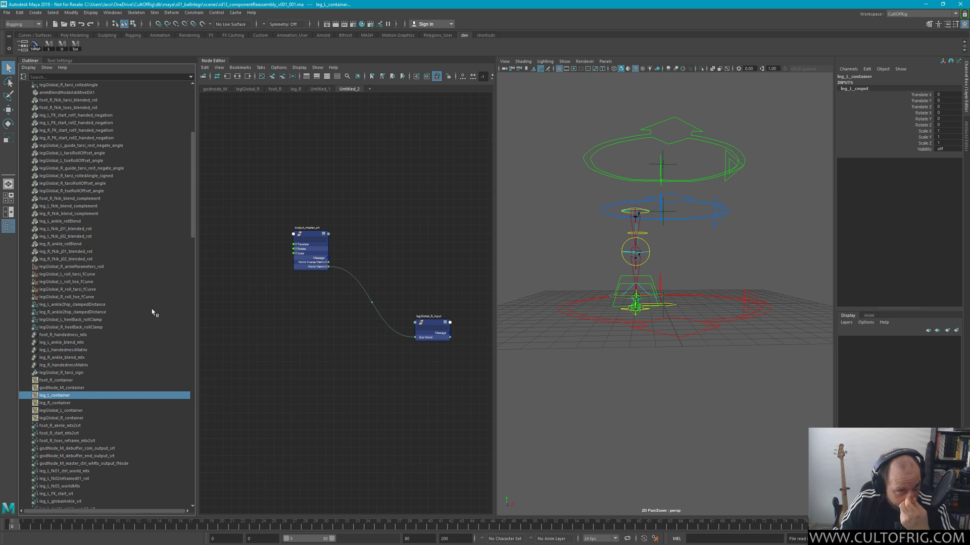
Try collapsing the Outliner, switching to Tool Settings and changing the viewport layout, restoring each arrangement
click(34, 64)
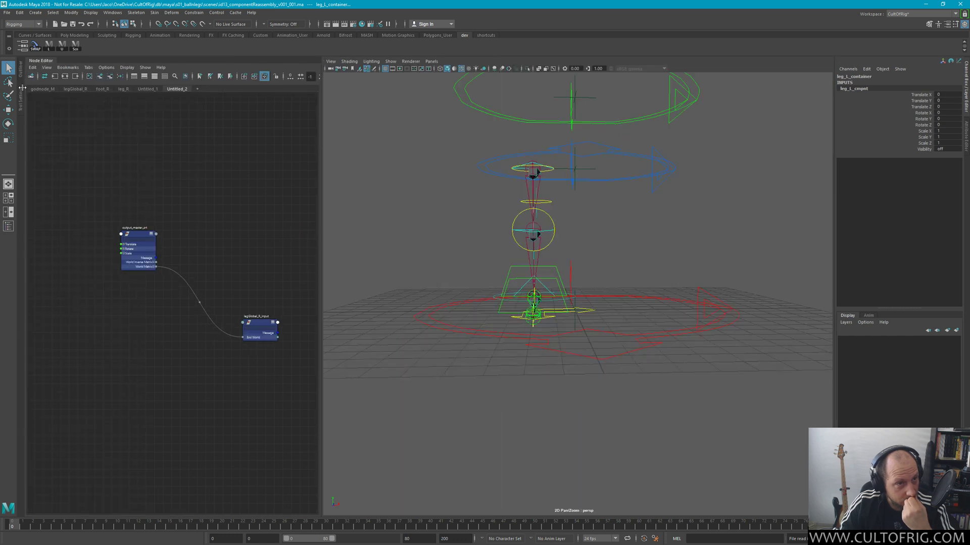
click(23, 84)
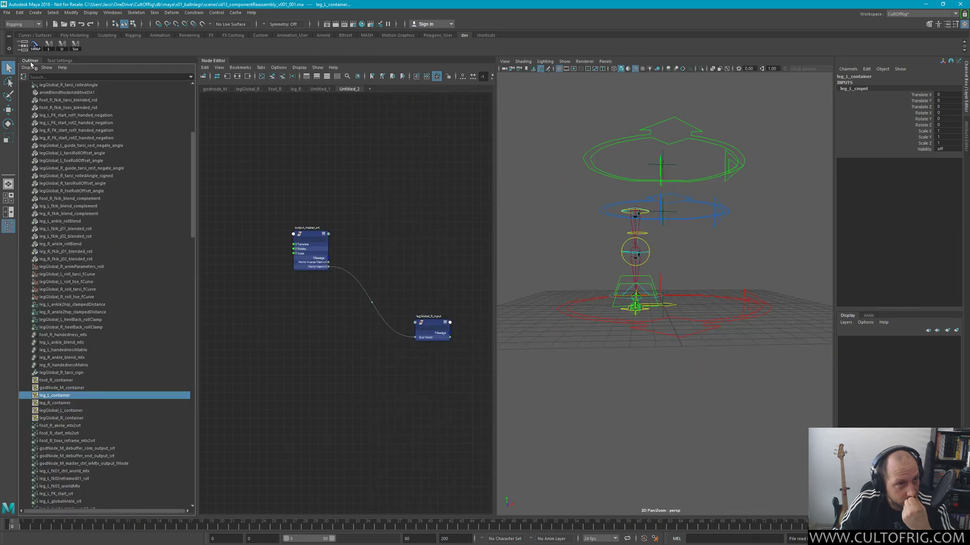
click(60, 61)
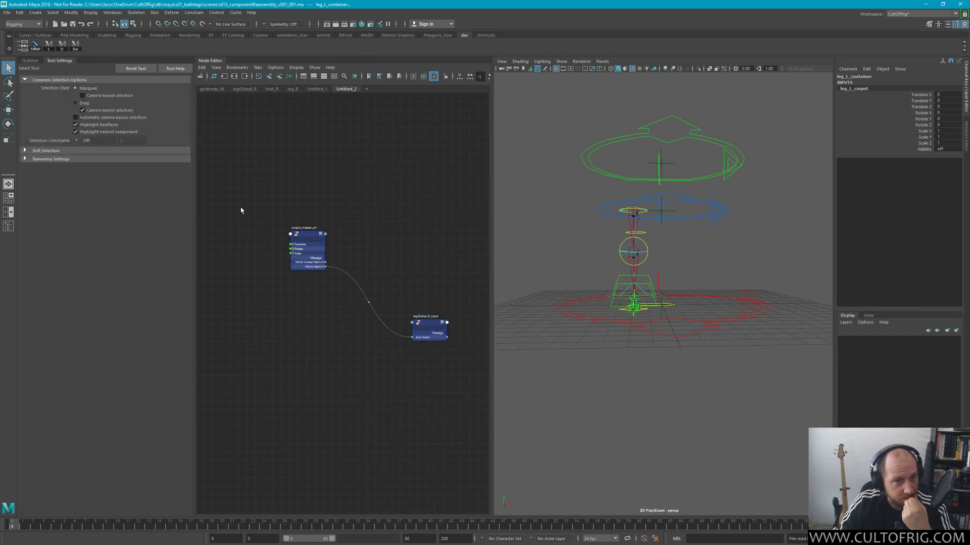
click(35, 61)
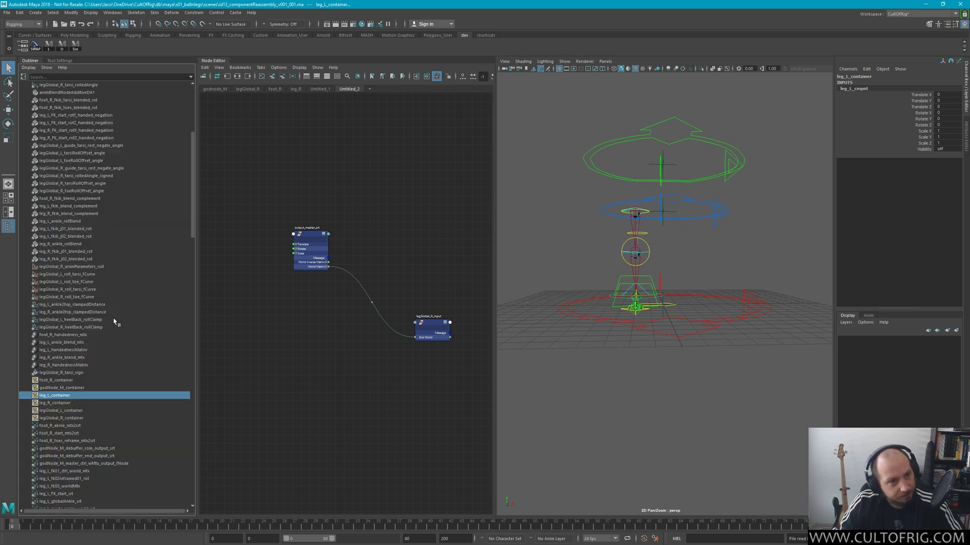
click(11, 213)
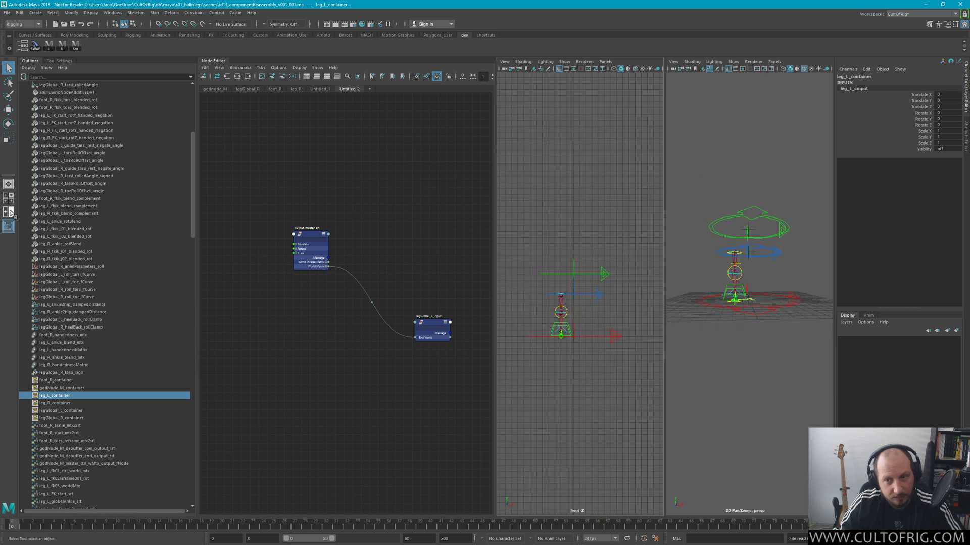
click(6, 186)
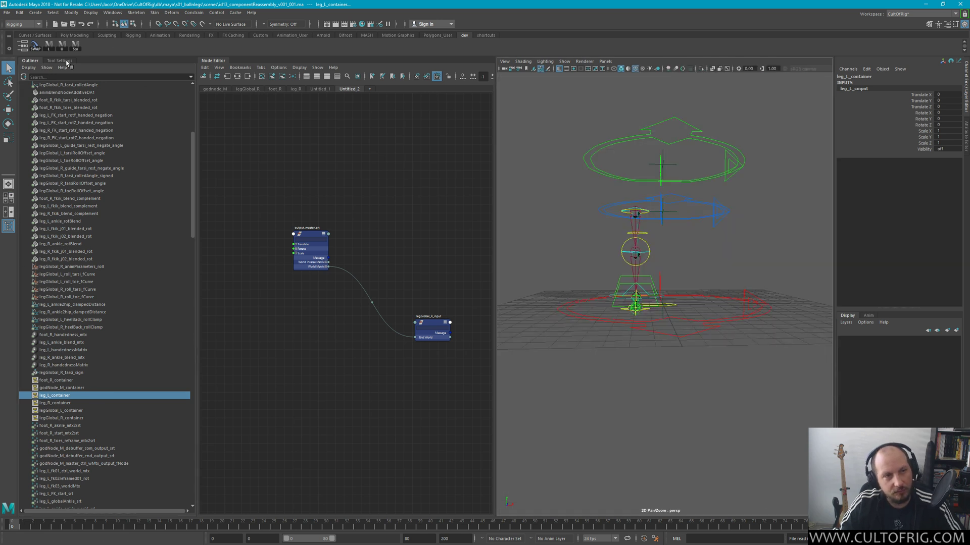
Undock the Outliner as a floating window and dock it back ahead of Tool Settings
click(62, 61)
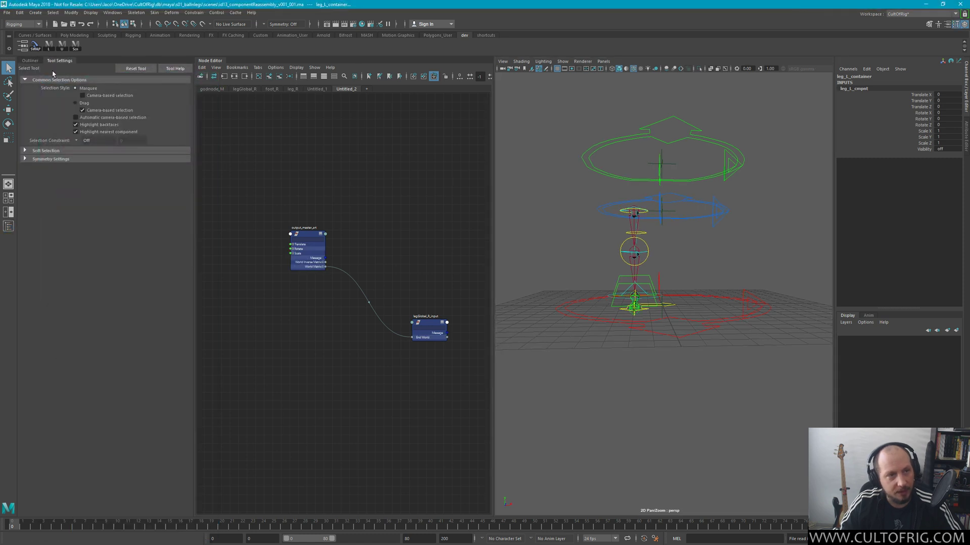
click(31, 61)
drag(31, 61, 356, 30)
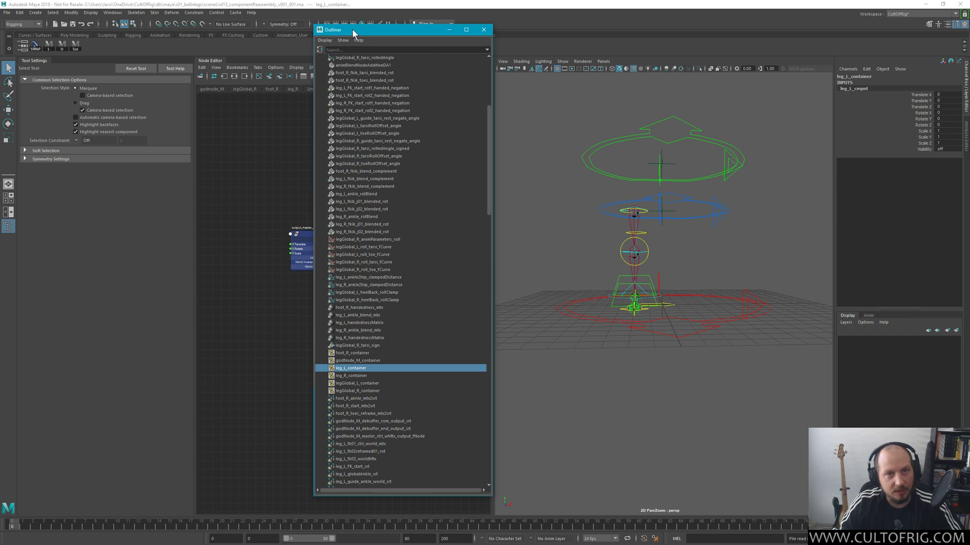
drag(352, 29, 53, 61)
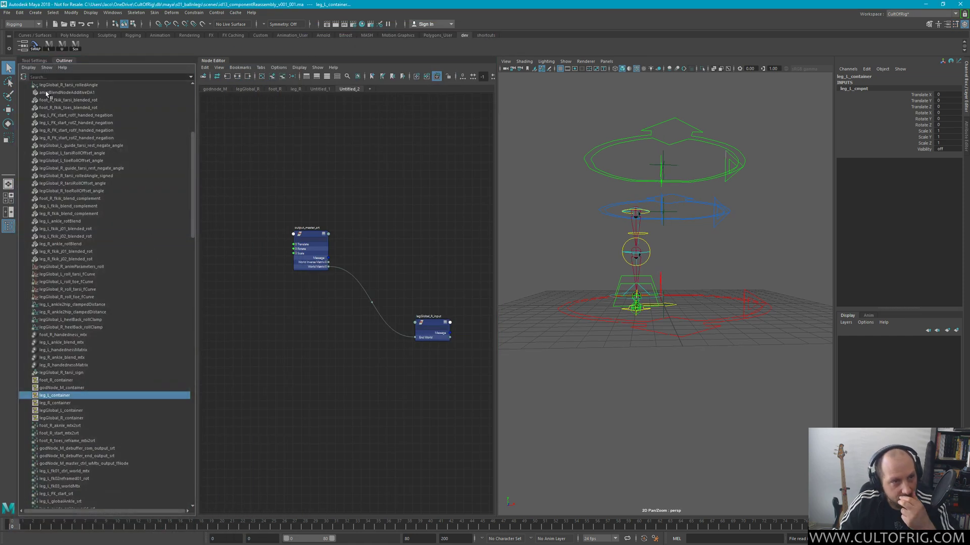
drag(64, 60, 30, 60)
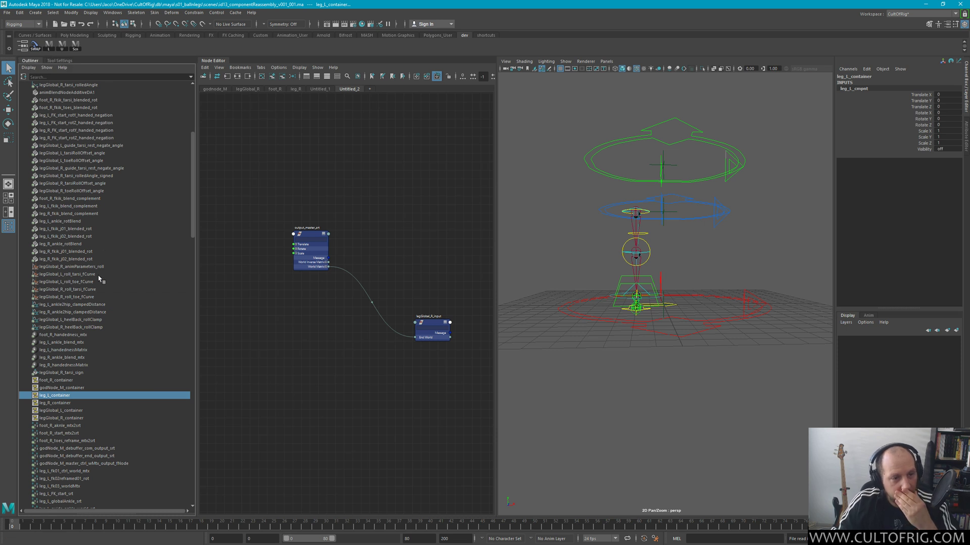
Try showing auxiliary nodes in the Outliner and check its other filter and display options
right_click(55, 399)
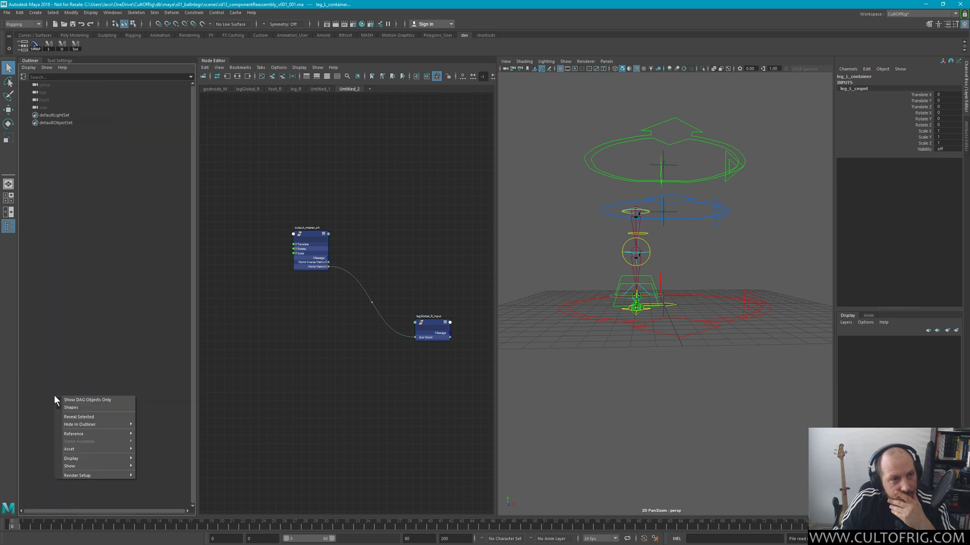
click(116, 370)
click(47, 67)
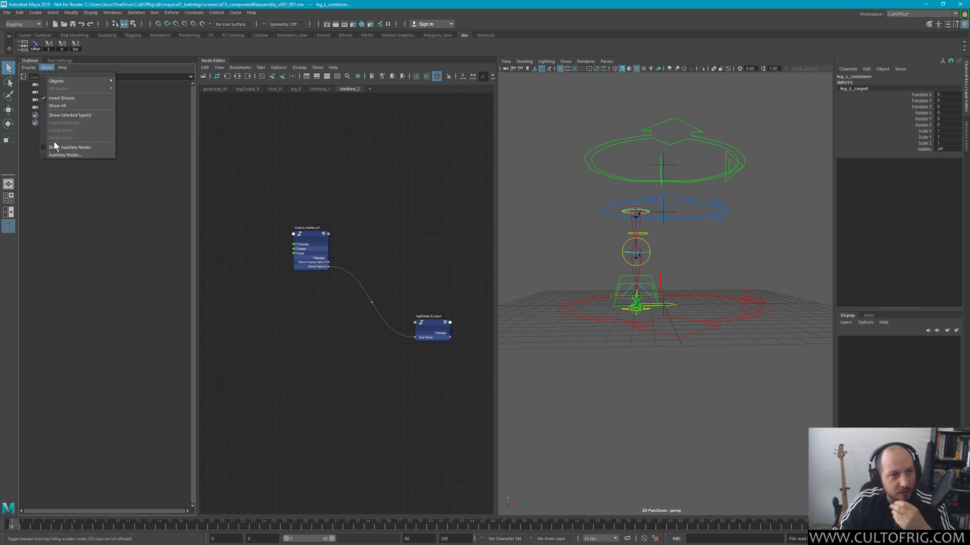
click(60, 147)
click(47, 67)
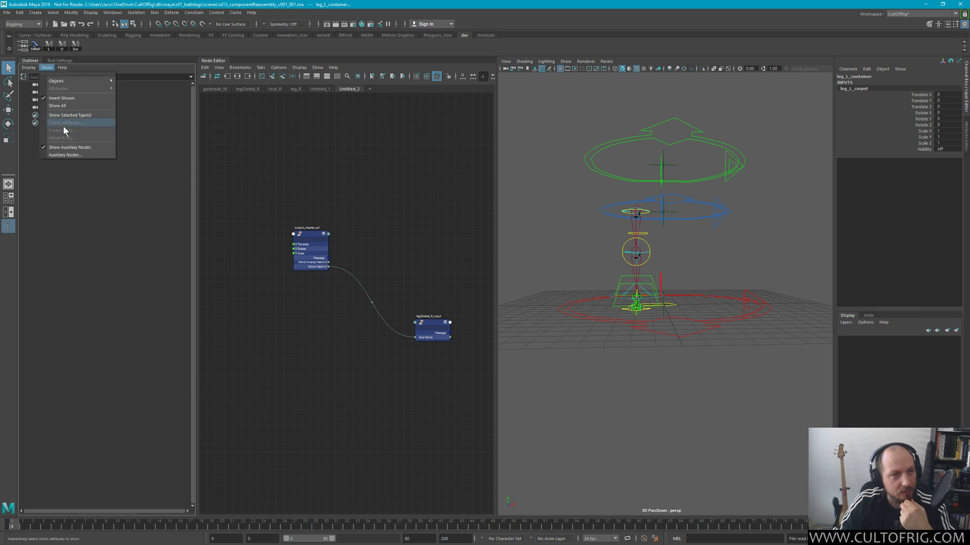
click(47, 67)
click(29, 67)
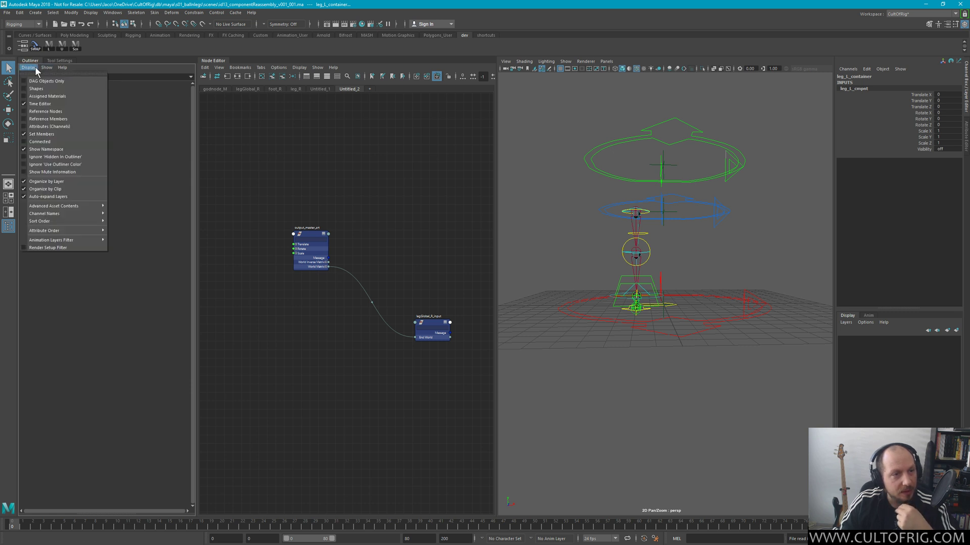
Turn off the Outliner's Invert Shown filter, show all objects, and find leg_L_container in the list
click(47, 67)
mouse_move(57, 81)
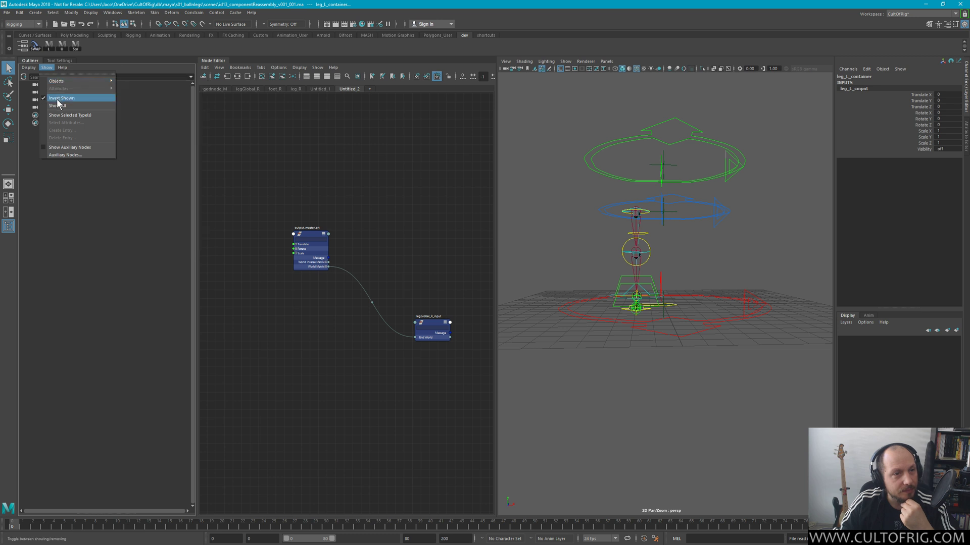
click(58, 99)
click(46, 67)
click(57, 105)
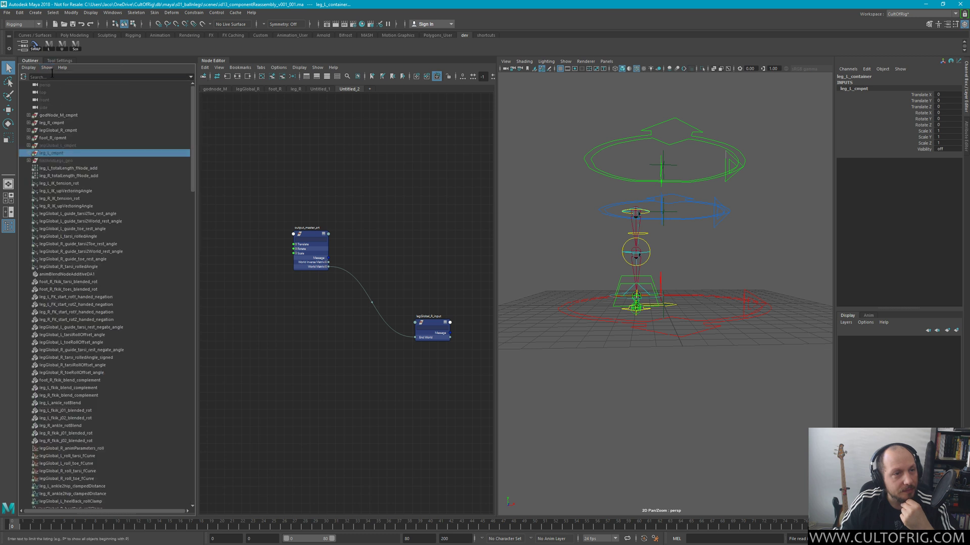
scroll(134, 204, down, 13)
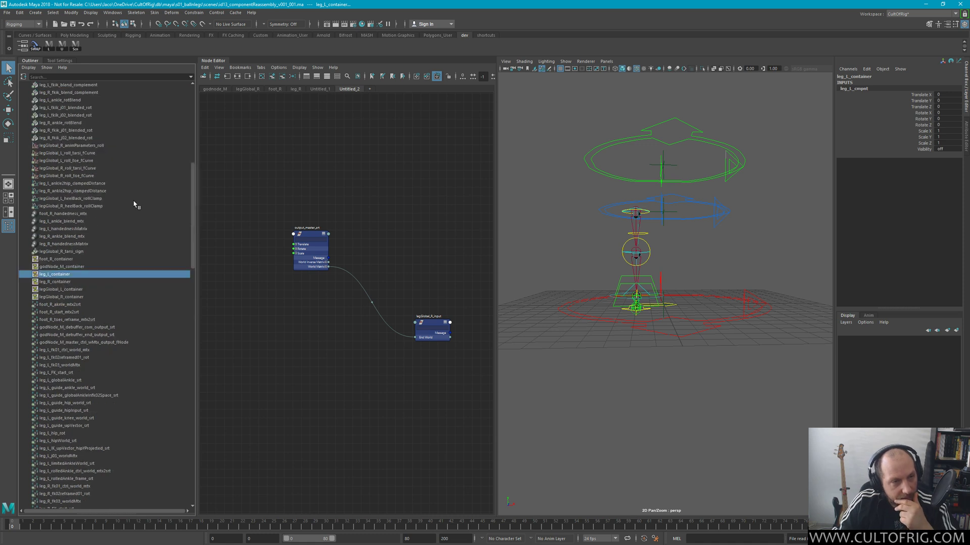
scroll(134, 205, up, 5)
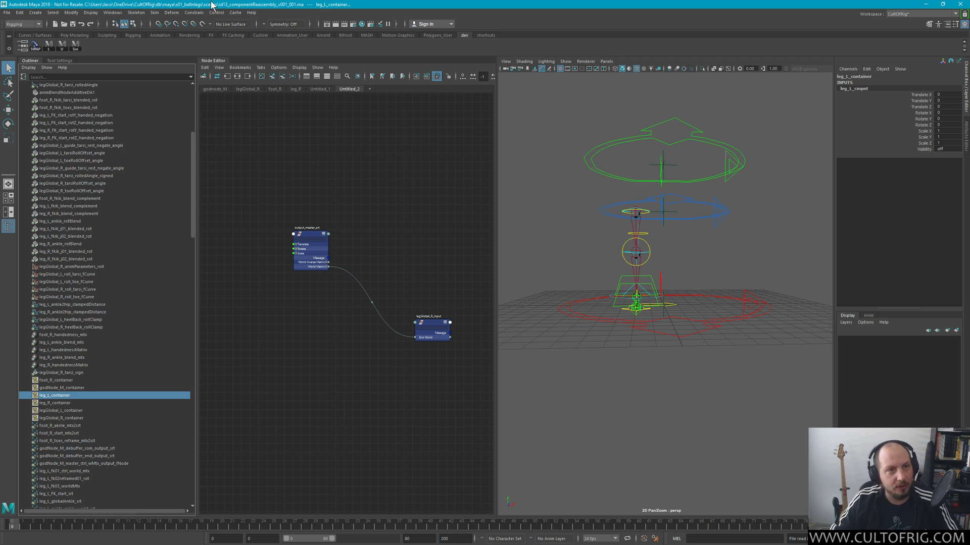
Open the Asset Editor, expand leg_L_container to list its nodes, and select the container
click(111, 12)
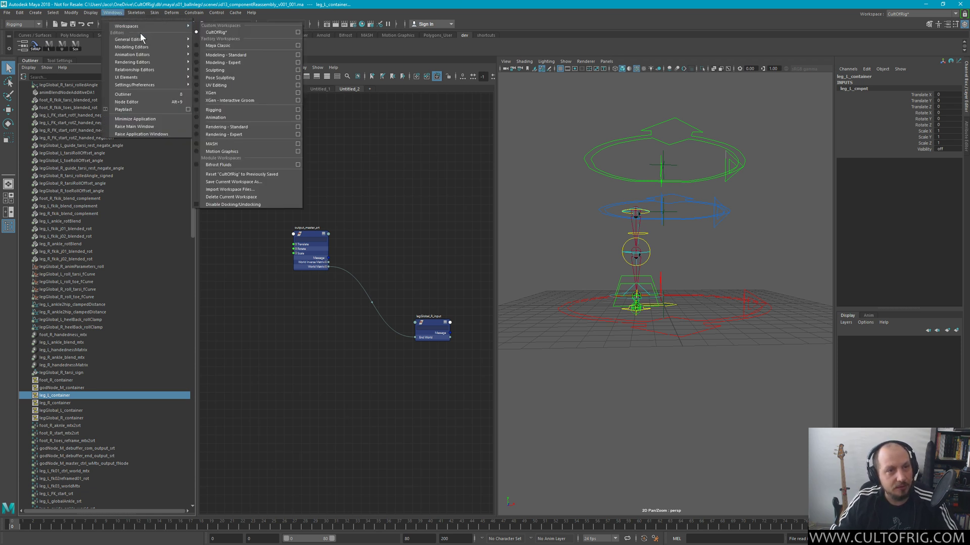
mouse_move(132, 39)
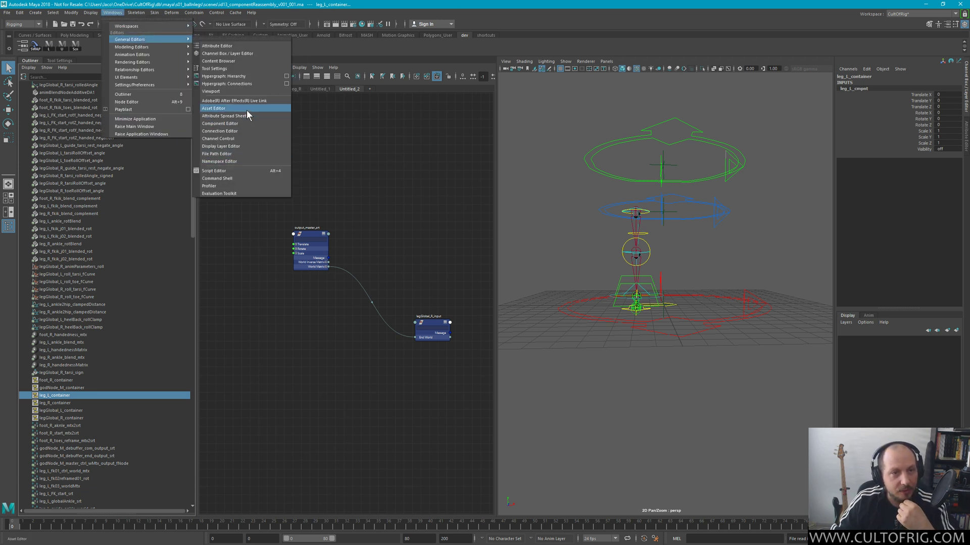
click(245, 108)
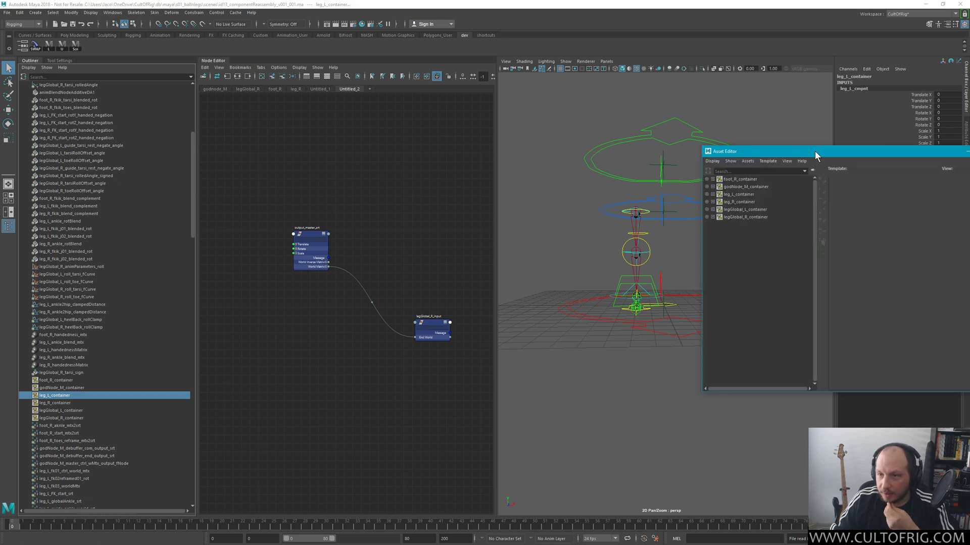
drag(814, 151, 677, 151)
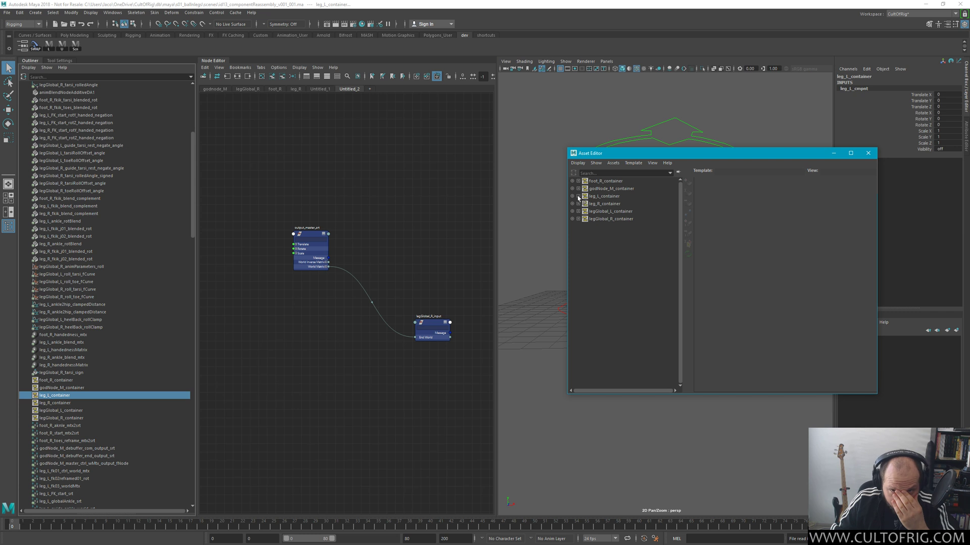
click(578, 196)
right_click(606, 198)
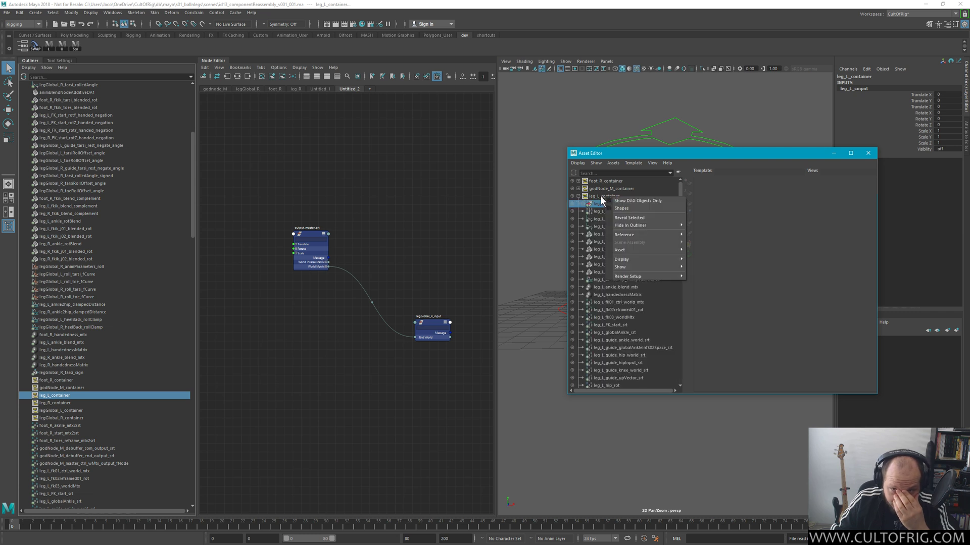
click(601, 196)
right_click(600, 195)
click(598, 196)
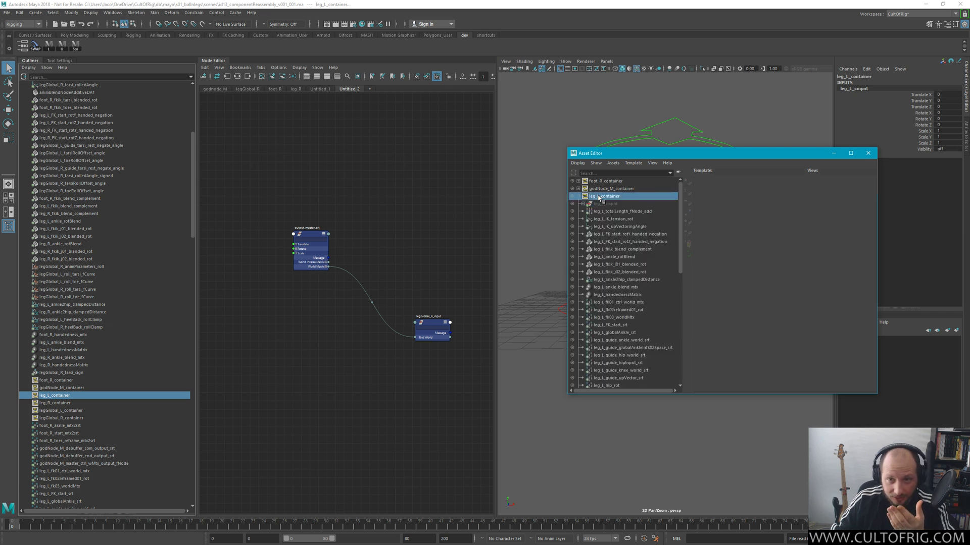
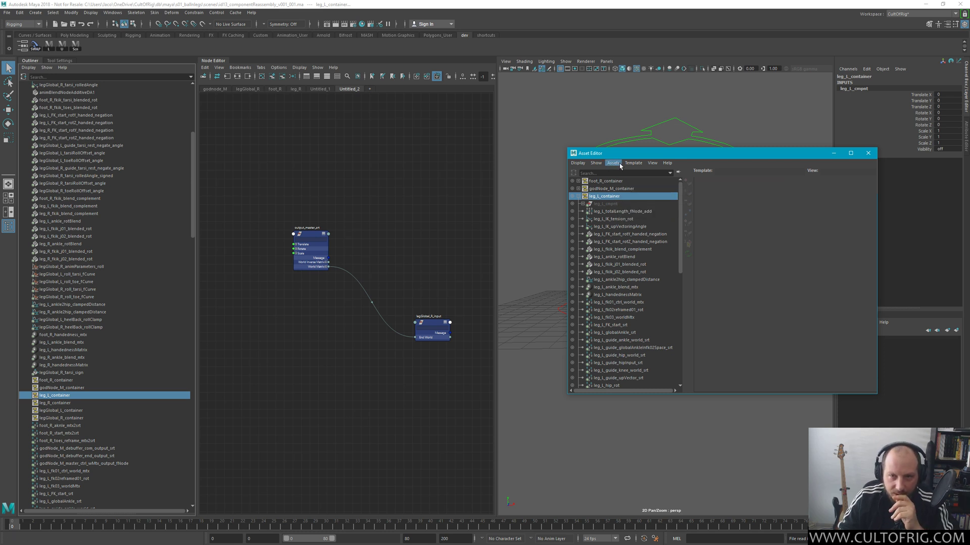
Select the contents of the leg_L_container asset and check in the Outliner which nodes belong to it
drag(617, 154, 610, 156)
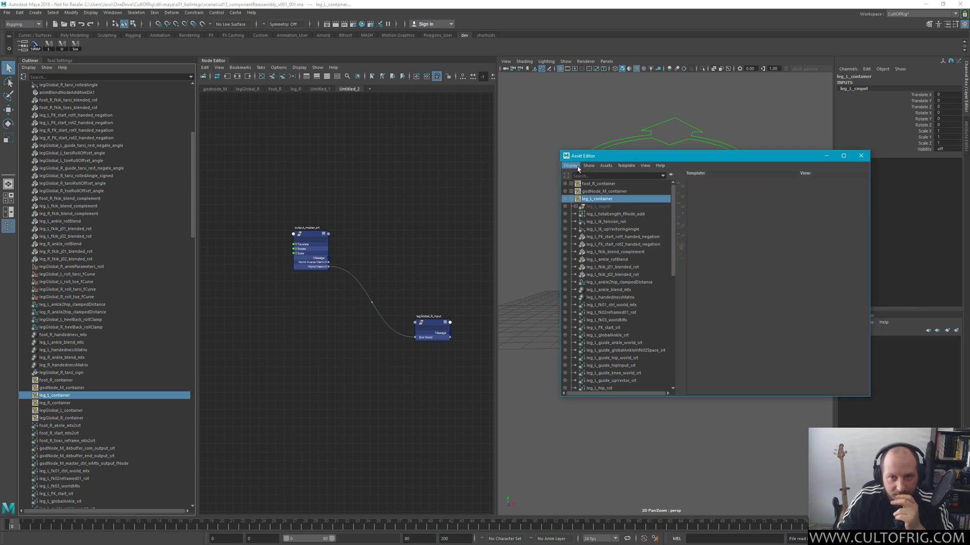
click(571, 166)
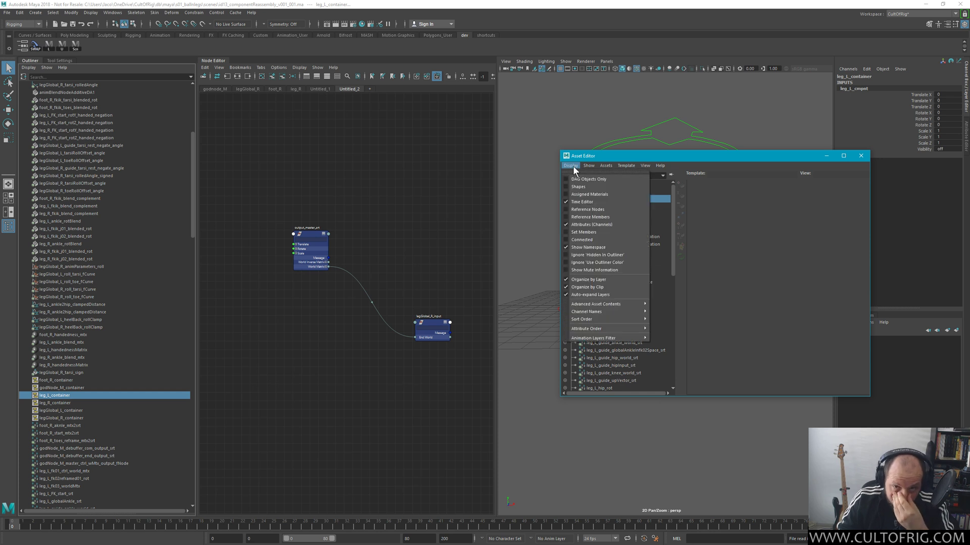
mouse_move(610, 165)
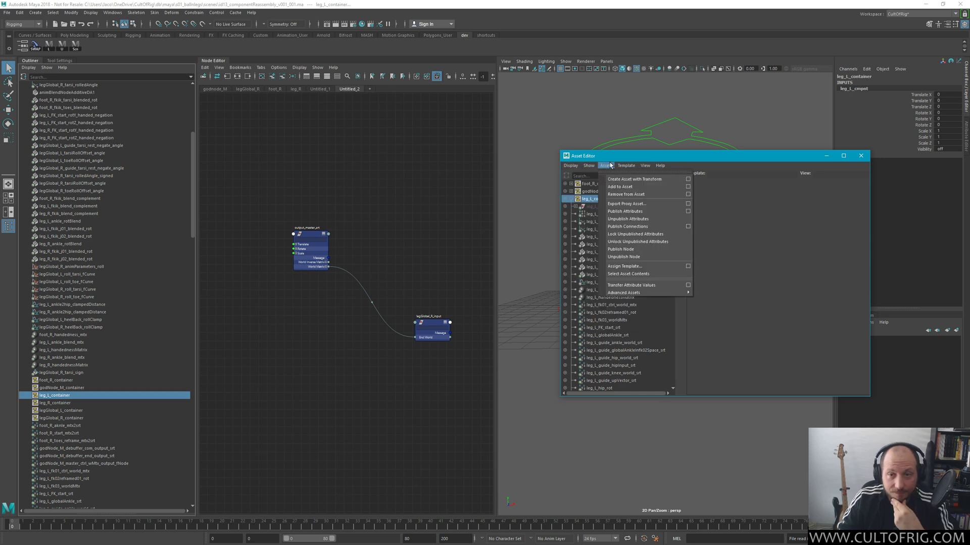
click(645, 274)
scroll(99, 263, up, 8)
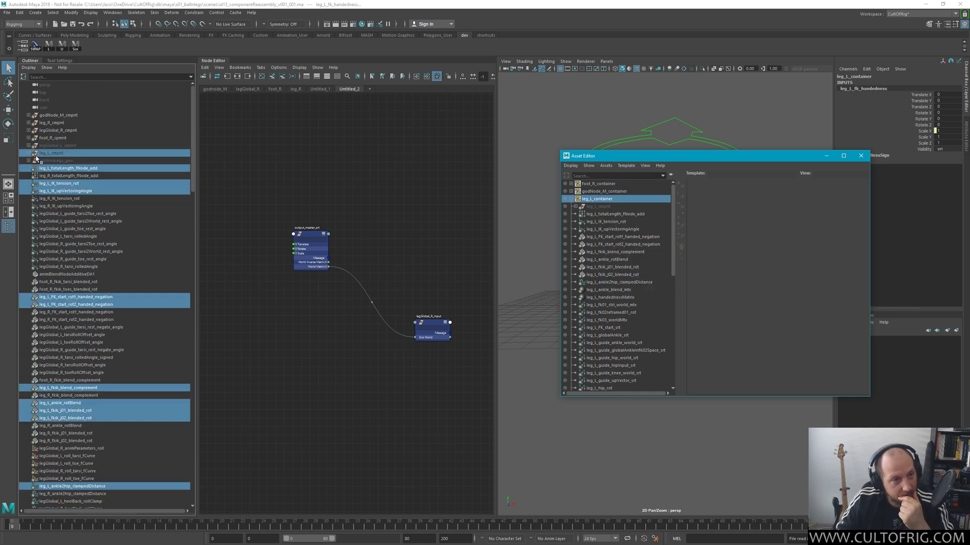
scroll(116, 285, down, 5)
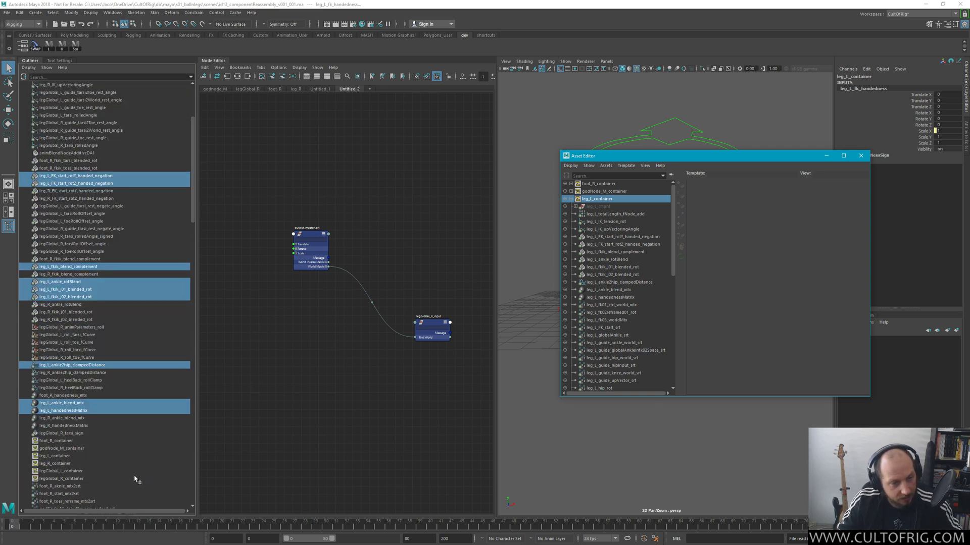
Try deleting leg_L_container from the Outliner, check the remaining nodes, and close the Asset Editor
click(126, 456)
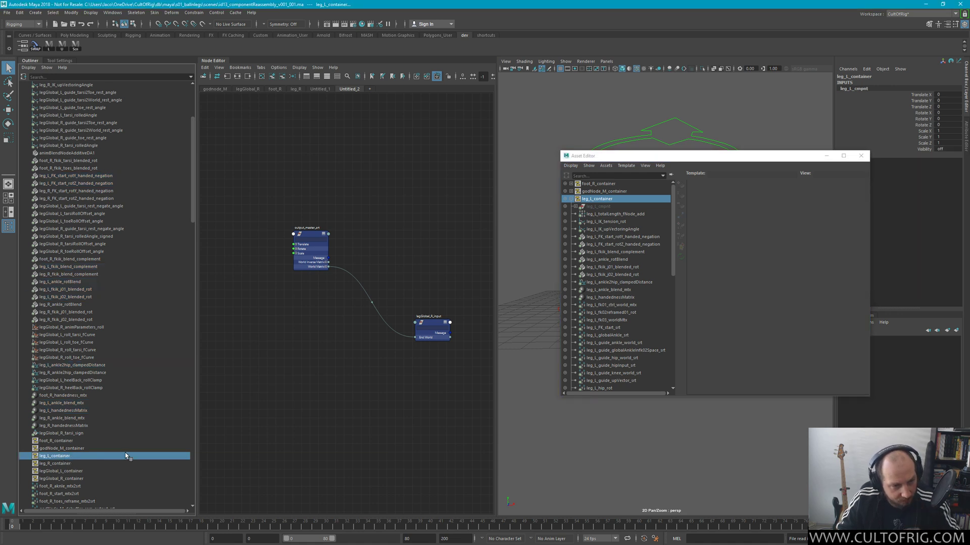
key(Delete)
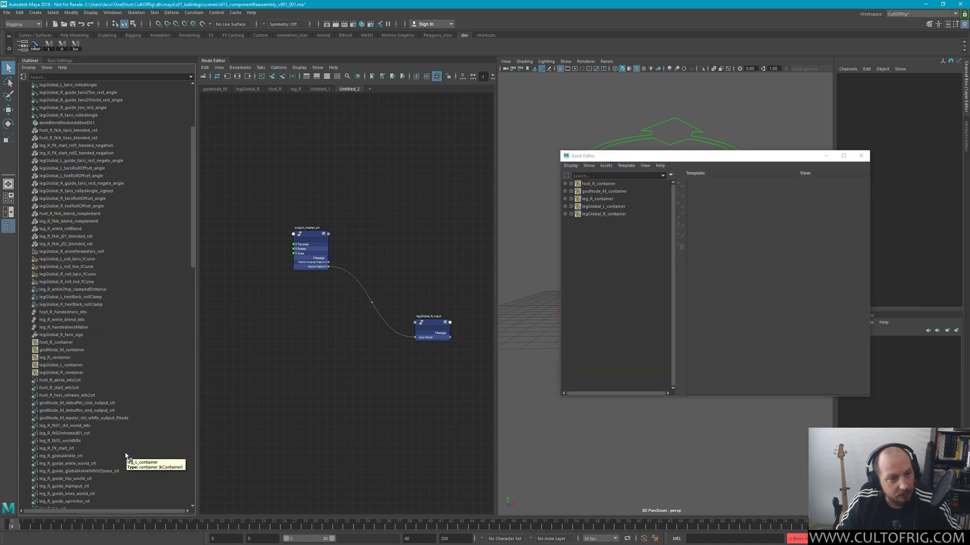
scroll(88, 350, up, 5)
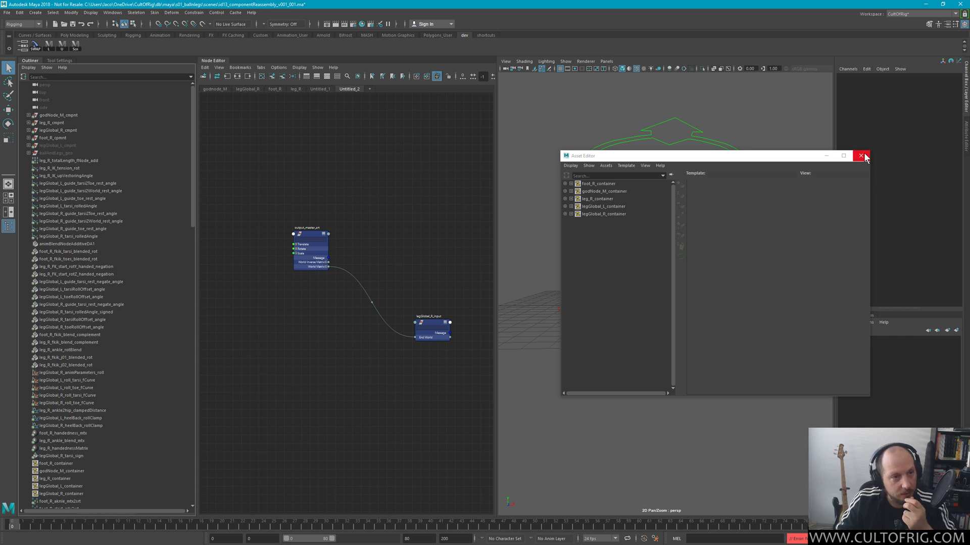
click(861, 156)
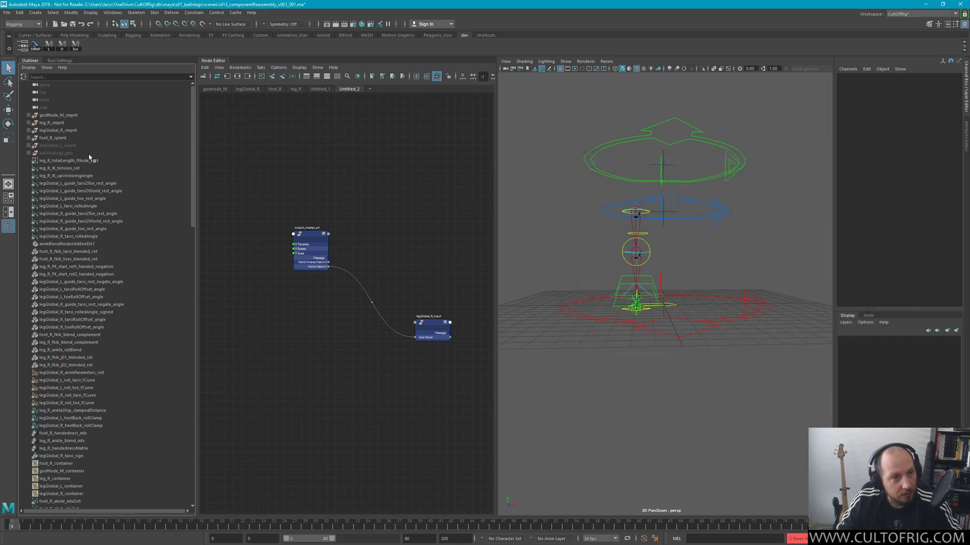
Undo the deletion of leg_L_container and reopen the recent scene id13_componentReassembly_v001_001.ma
click(128, 154)
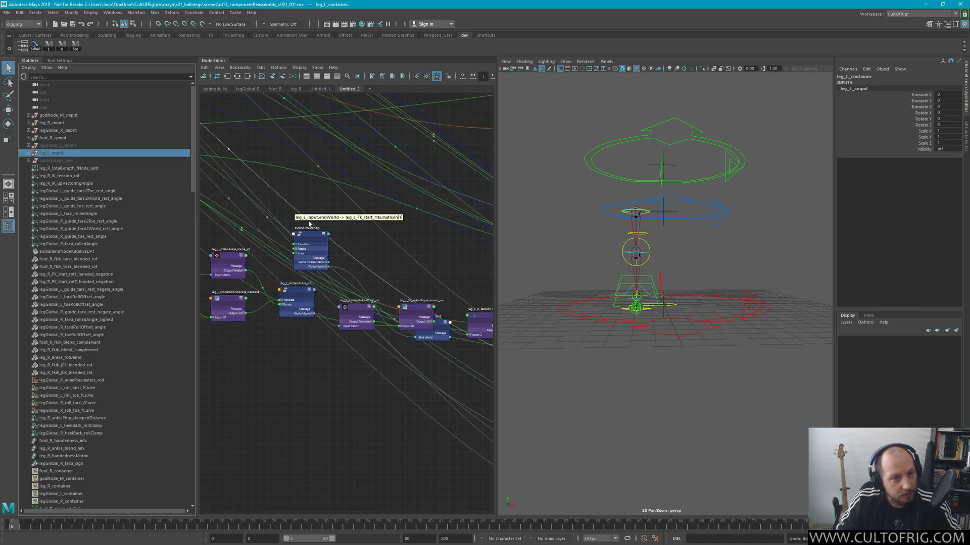
scroll(310, 224, down, 5)
click(7, 12)
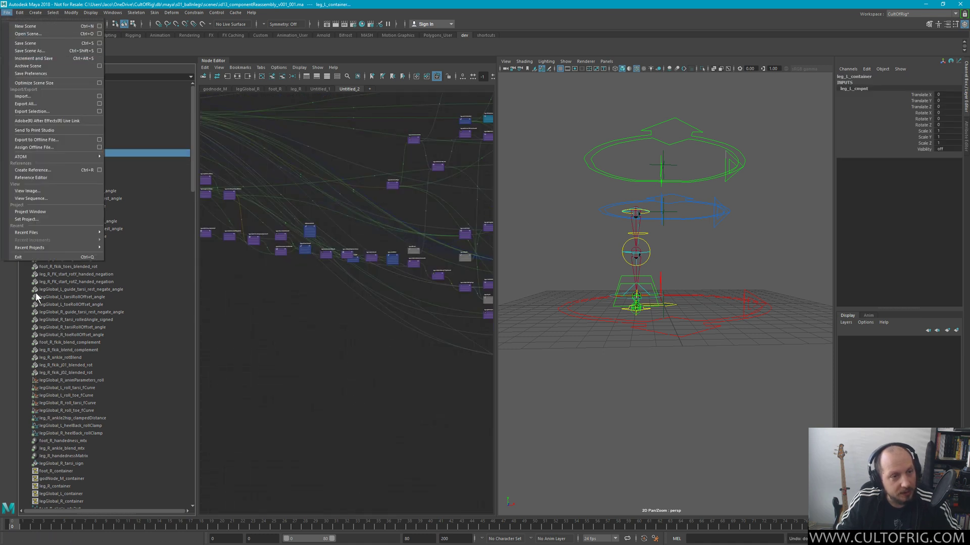
mouse_move(58, 234)
click(215, 236)
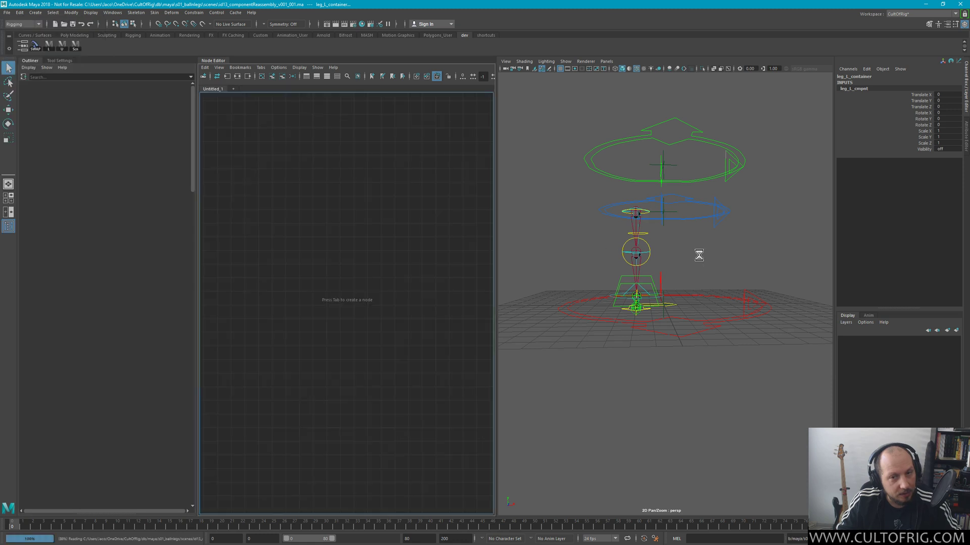
Find legGlobal_L_container in the Outliner, delete it with its contents, and activate the Rotate tool
scroll(106, 303, down, 20)
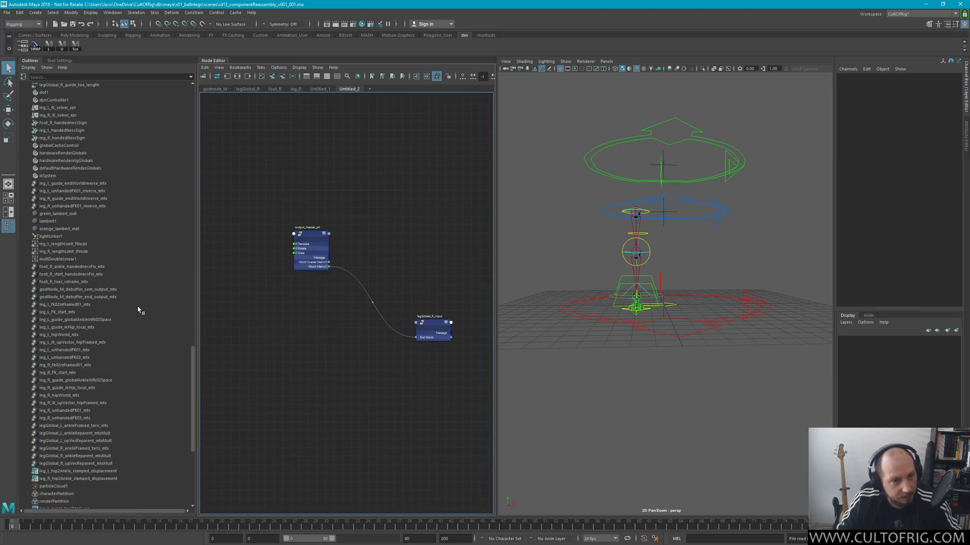
scroll(104, 264, up, 20)
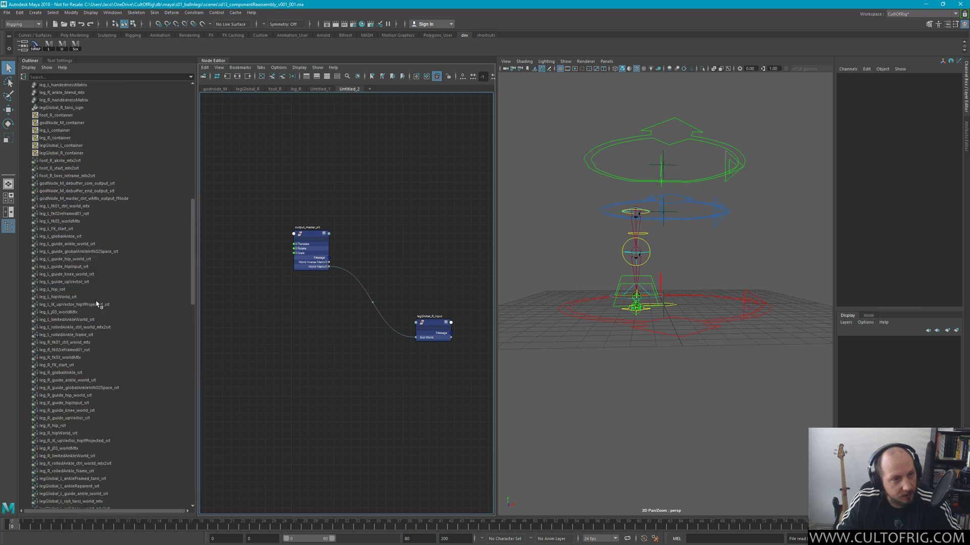
click(79, 207)
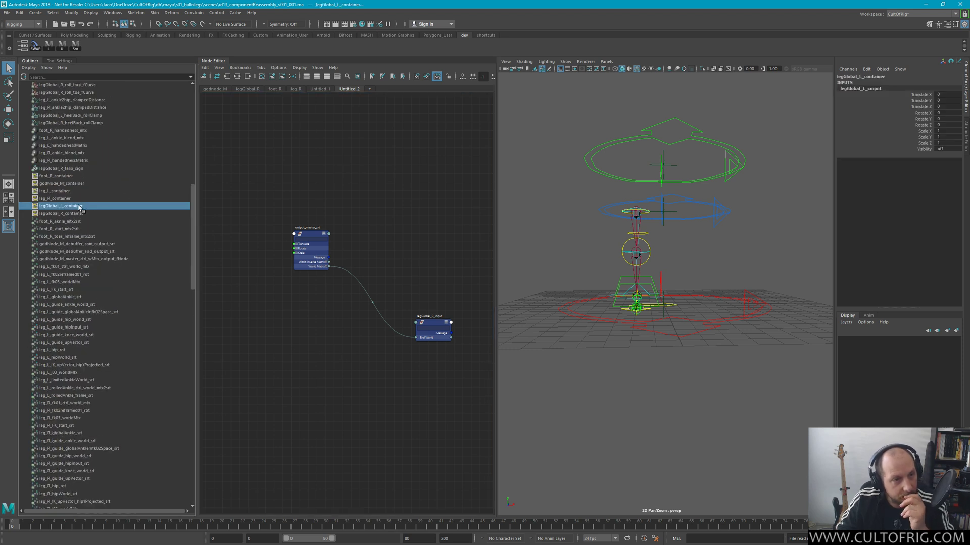
scroll(106, 242, up, 9)
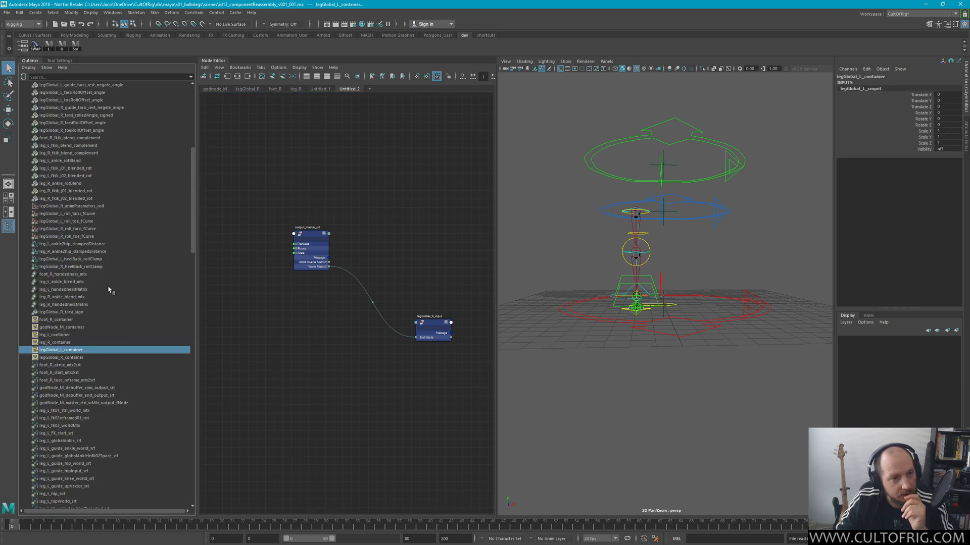
scroll(109, 286, up, 5)
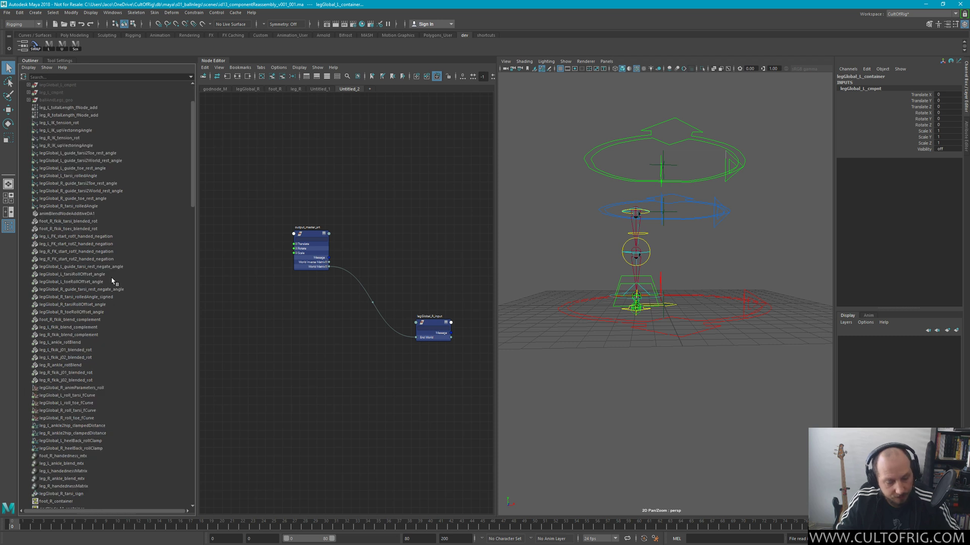
key(Delete)
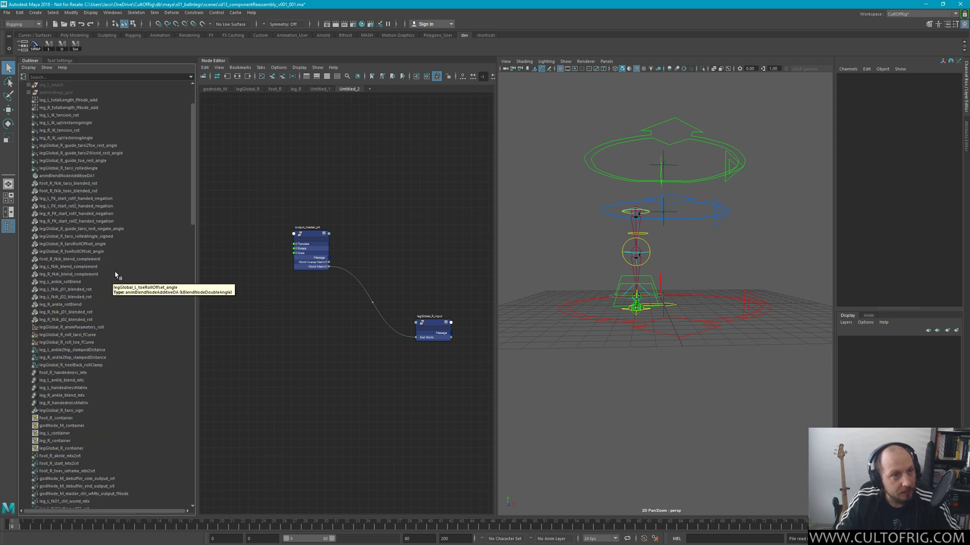
scroll(118, 288, up, 3)
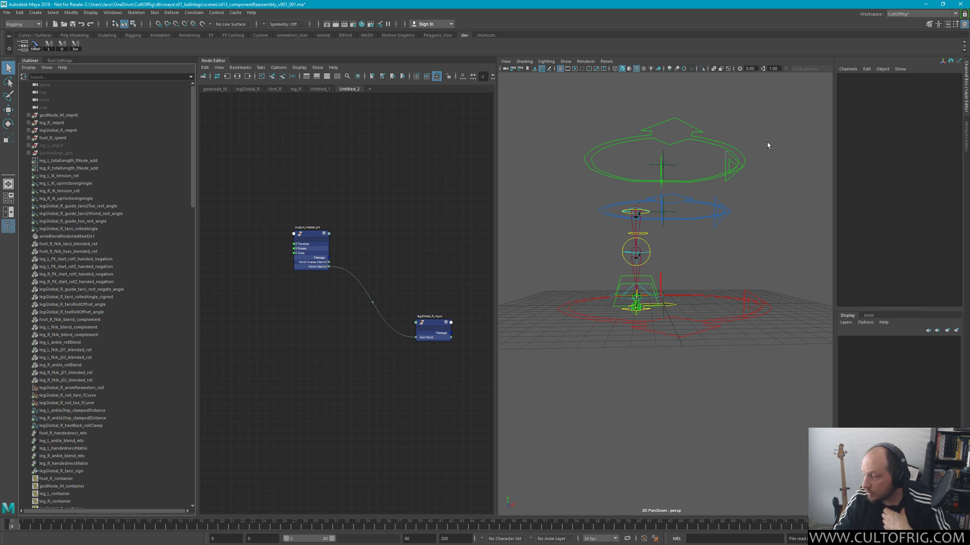
key(e)
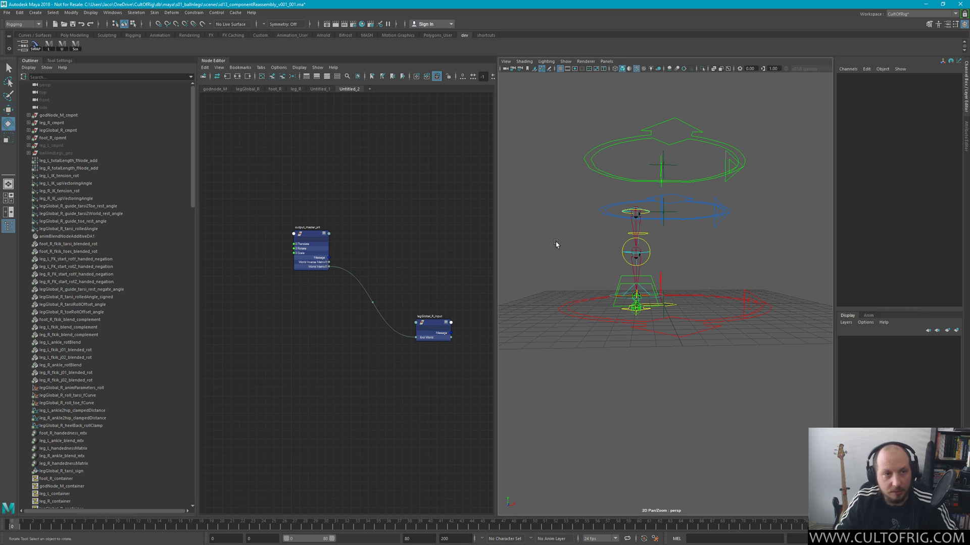
Check the Select and Move tool settings, inspect the channels of the legGlobal_R_guide_global_ctrl control, and return to the Outliner
key(q)
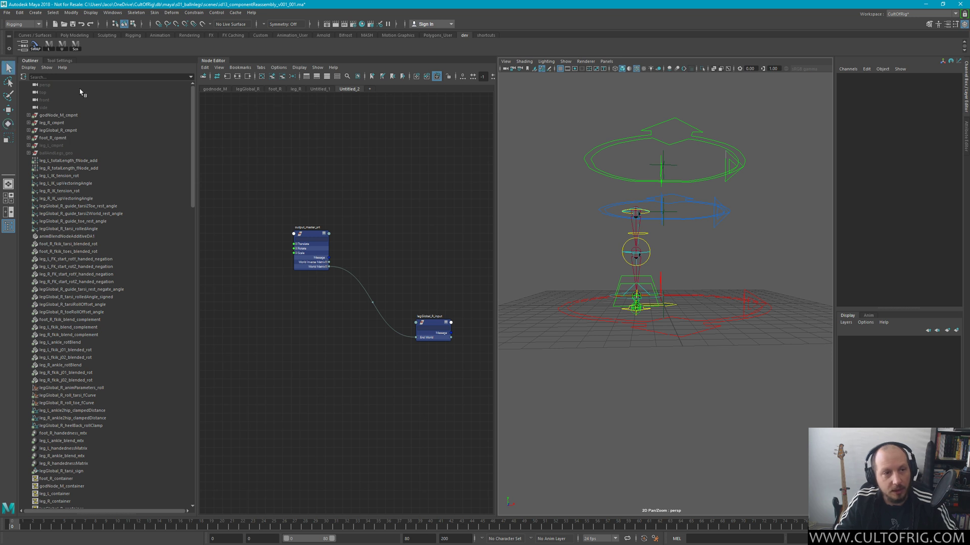
click(59, 60)
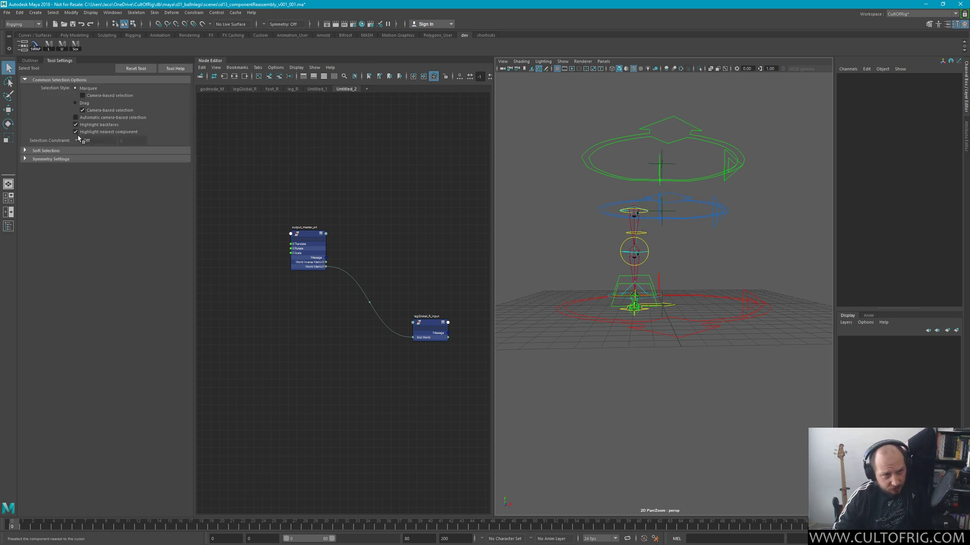
key(w)
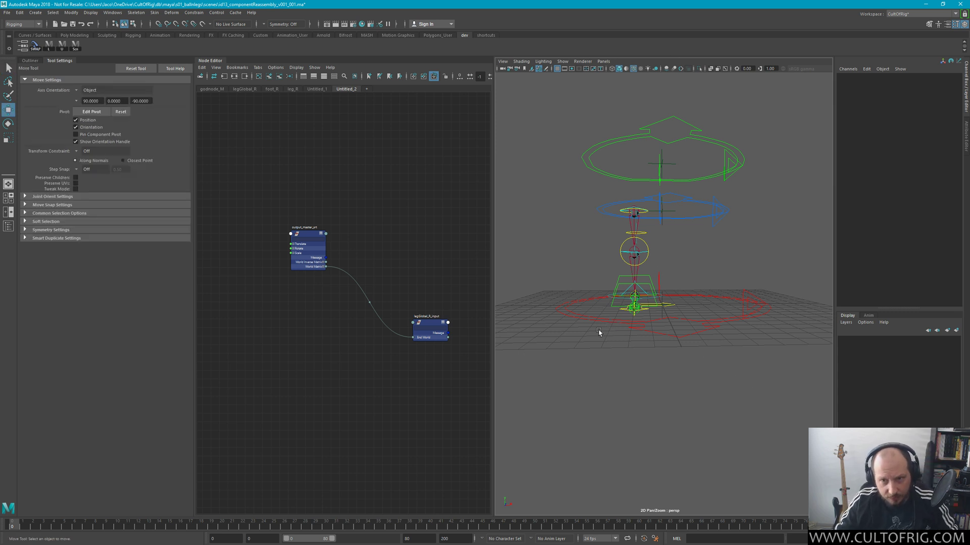
click(83, 169)
click(679, 338)
click(680, 338)
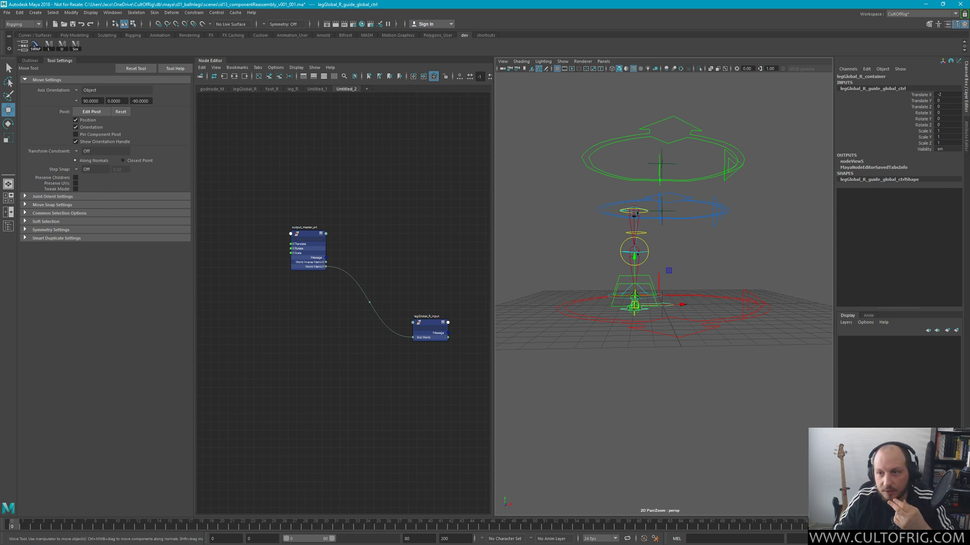
right_click(860, 128)
click(836, 268)
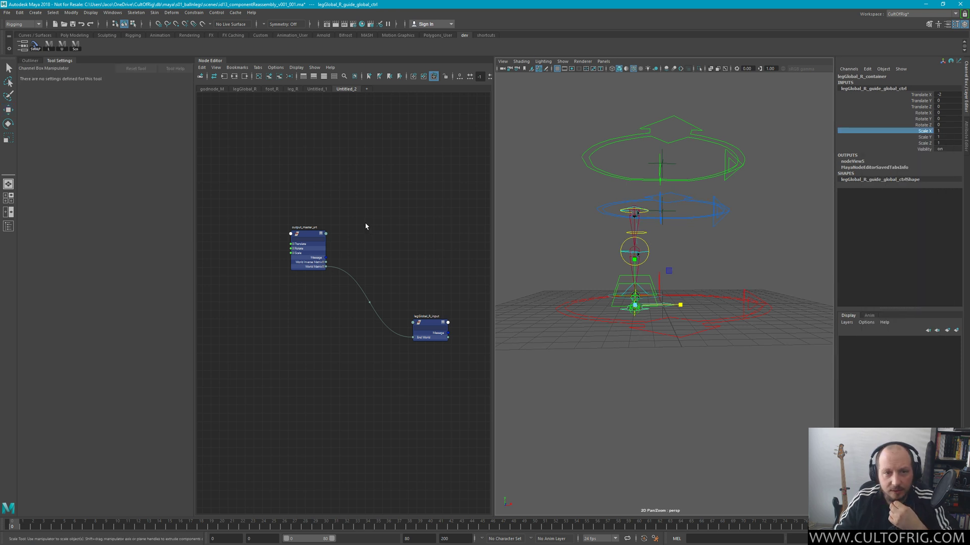
click(396, 230)
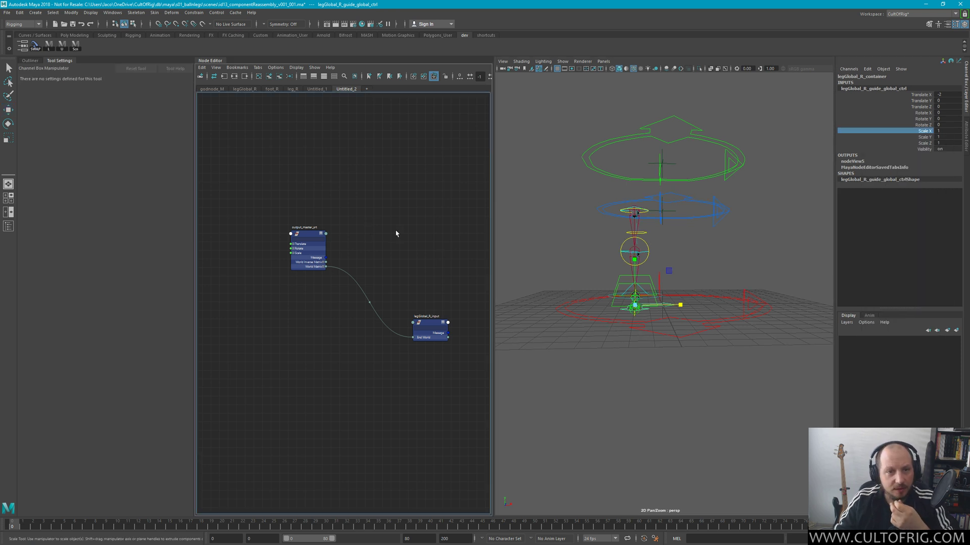
click(30, 60)
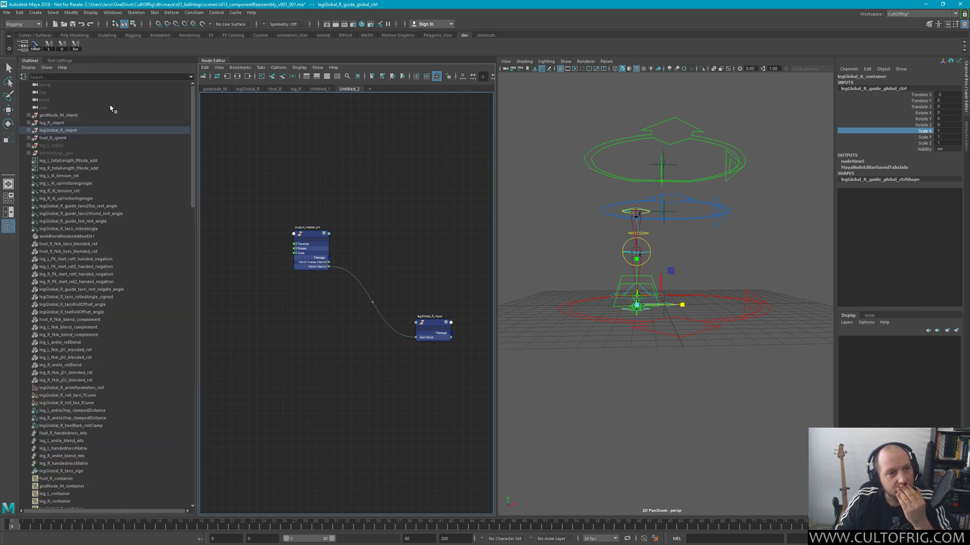
Show the Attribute Editor and inspect the options of the output_master_srt node in the Node Editor
key(ctrl+a)
right_click(316, 235)
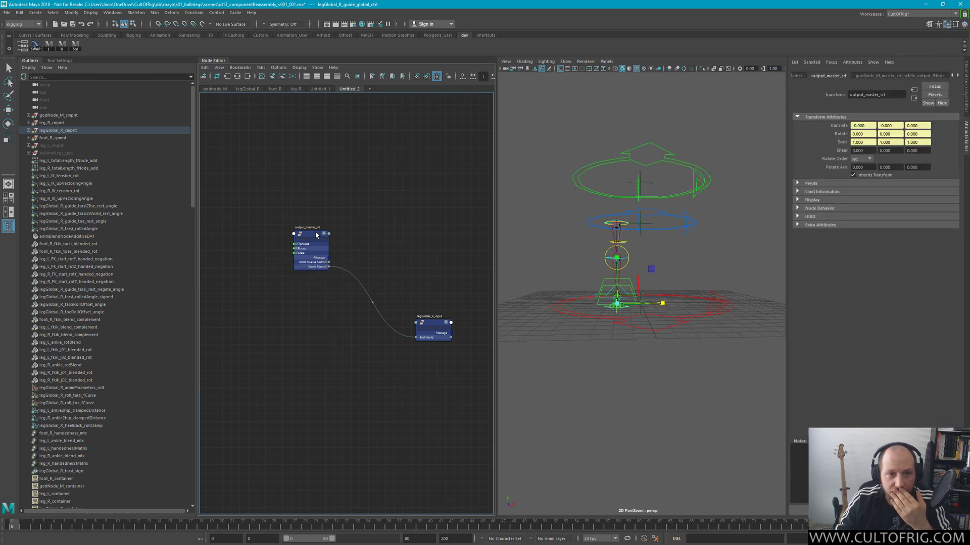
right_click(317, 234)
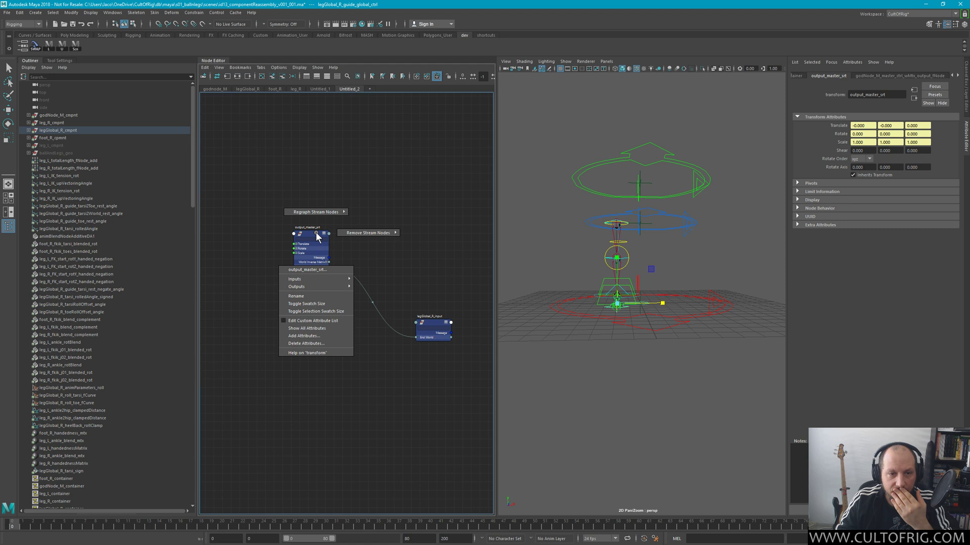
click(317, 234)
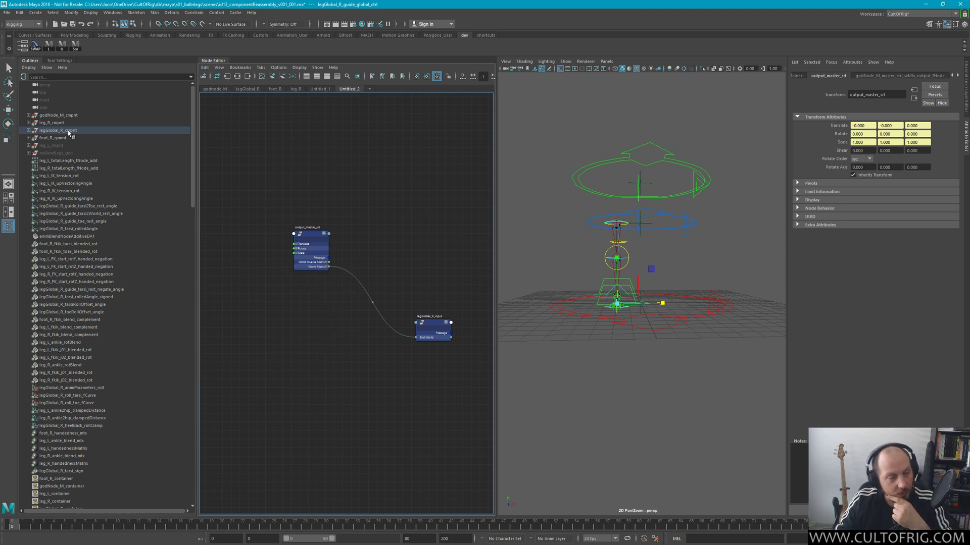
Select legGlobal_R_container in the Outliner and expand the same container in the Asset Editor
scroll(116, 238, down, 15)
scroll(128, 282, up, 12)
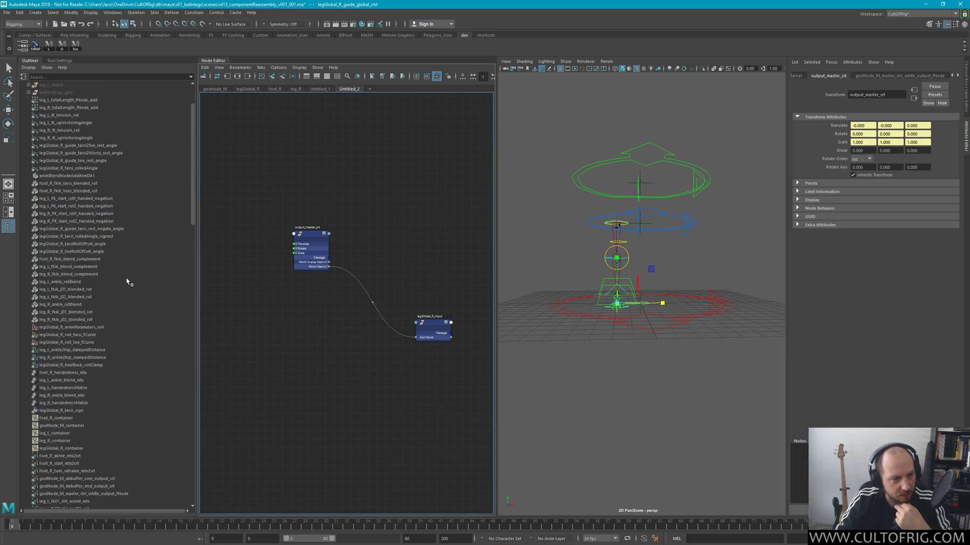
click(63, 448)
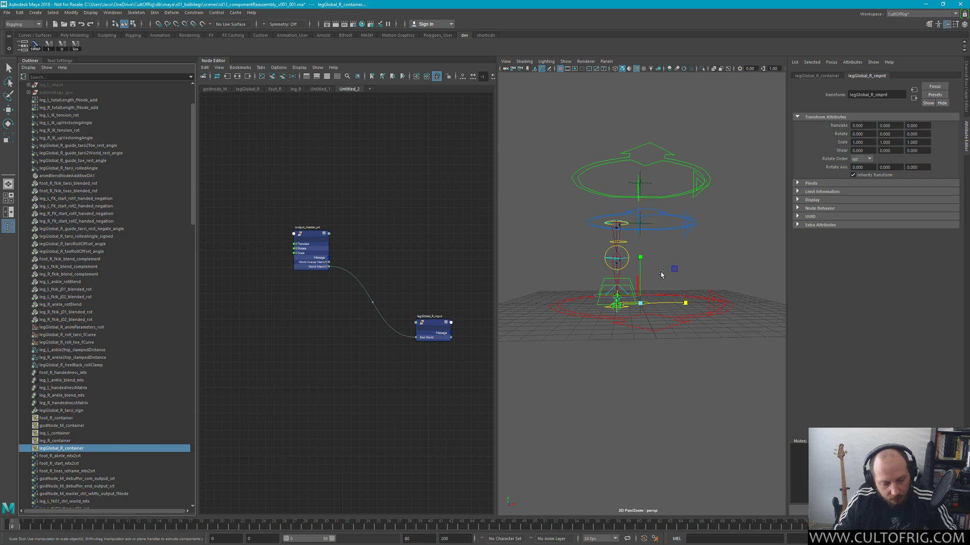
key(q)
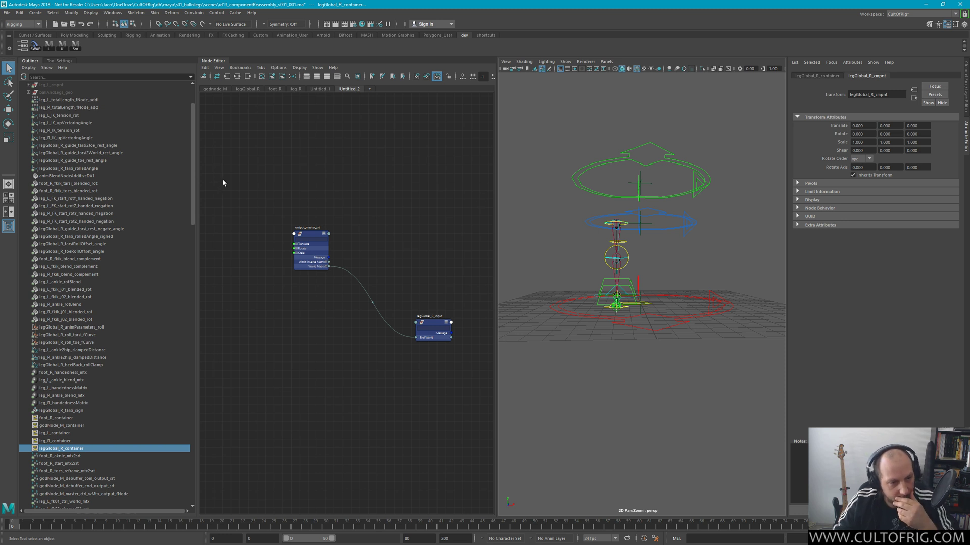
click(112, 12)
mouse_move(160, 39)
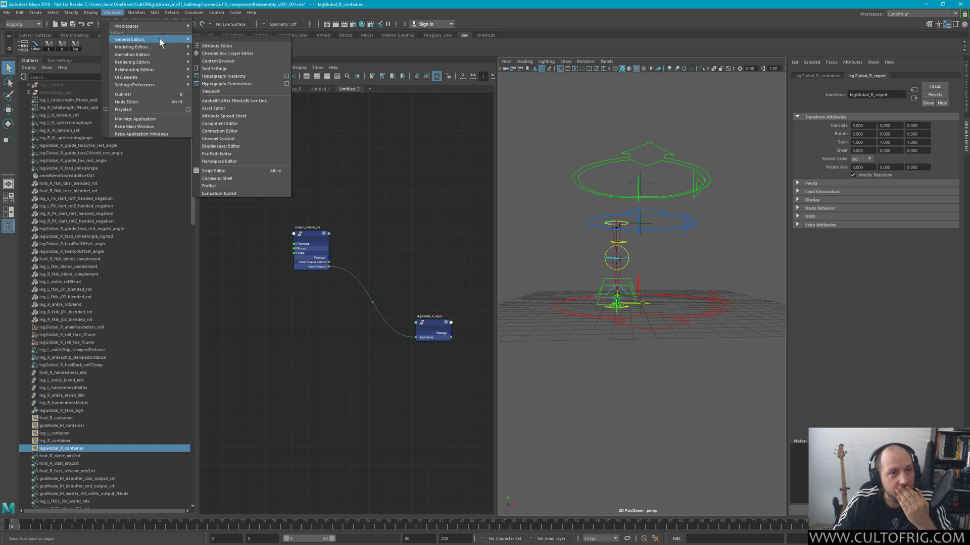
click(226, 108)
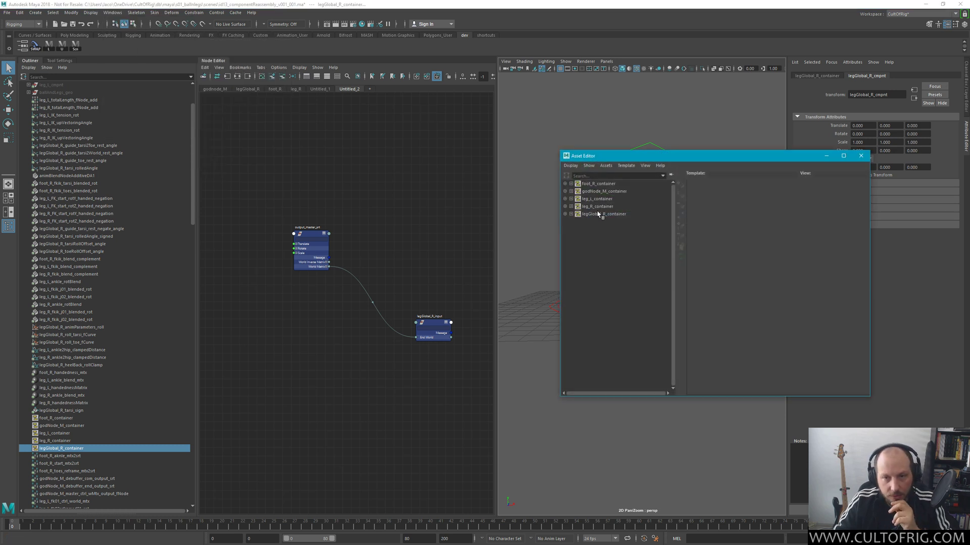
double_click(597, 216)
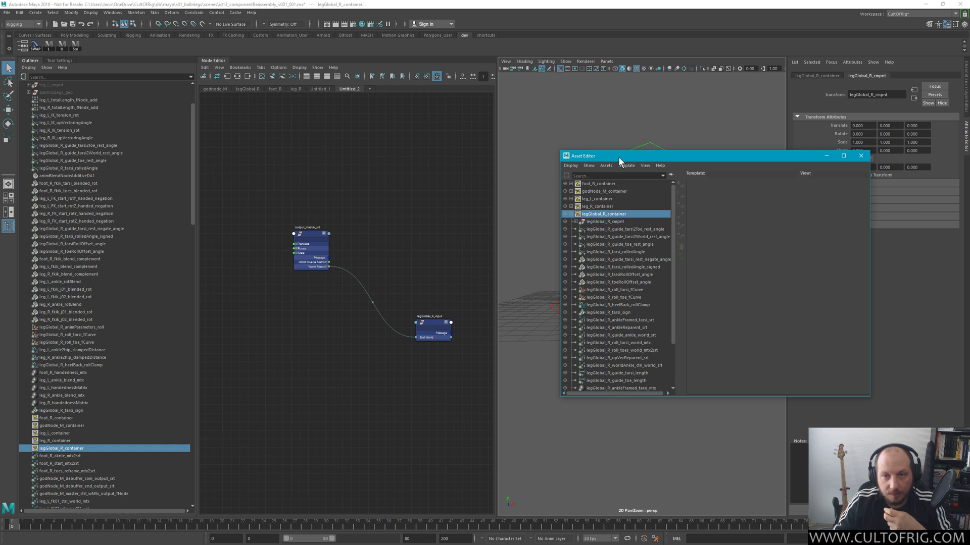
Select the asset contents of legGlobal_R_container and add the container itself to the selection
click(606, 165)
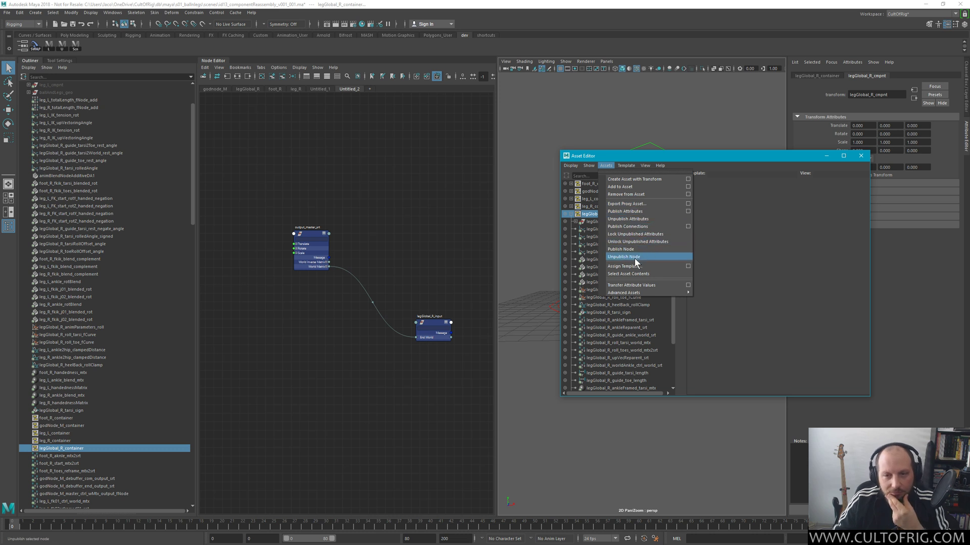
click(630, 274)
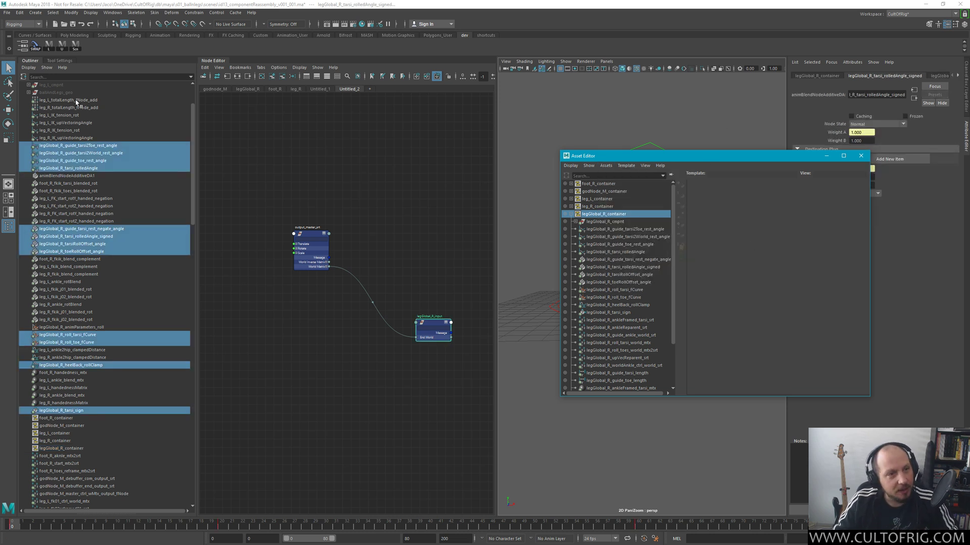
scroll(130, 146, up, 3)
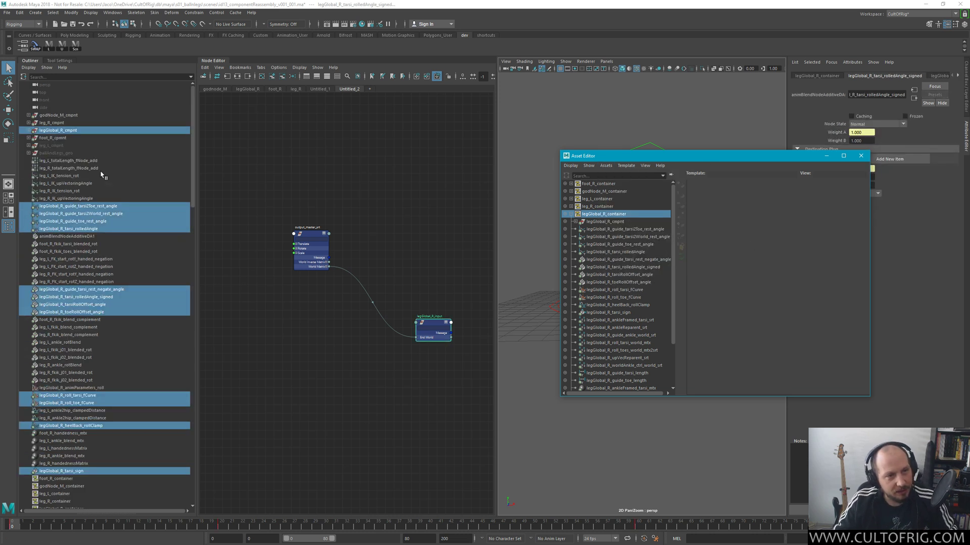
drag(751, 158, 793, 101)
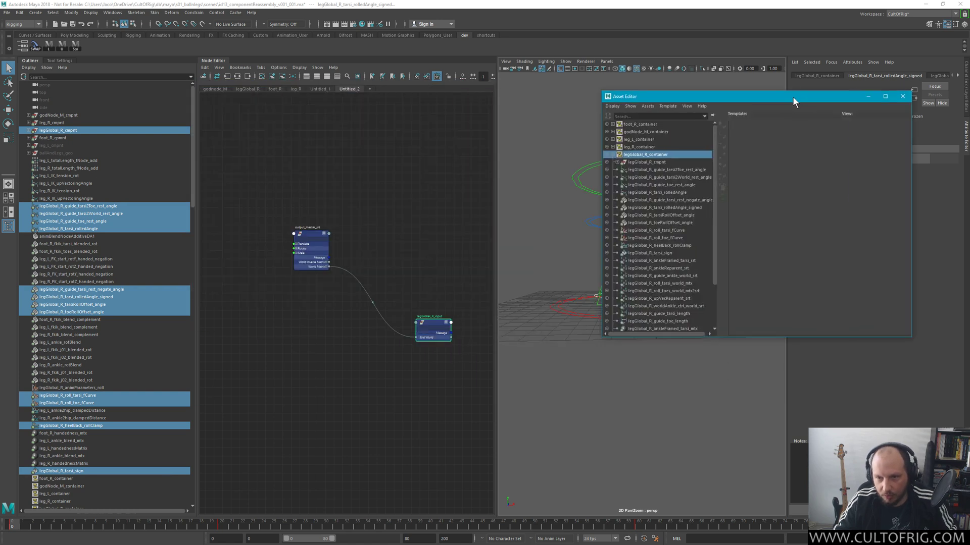
scroll(104, 285, down, 5)
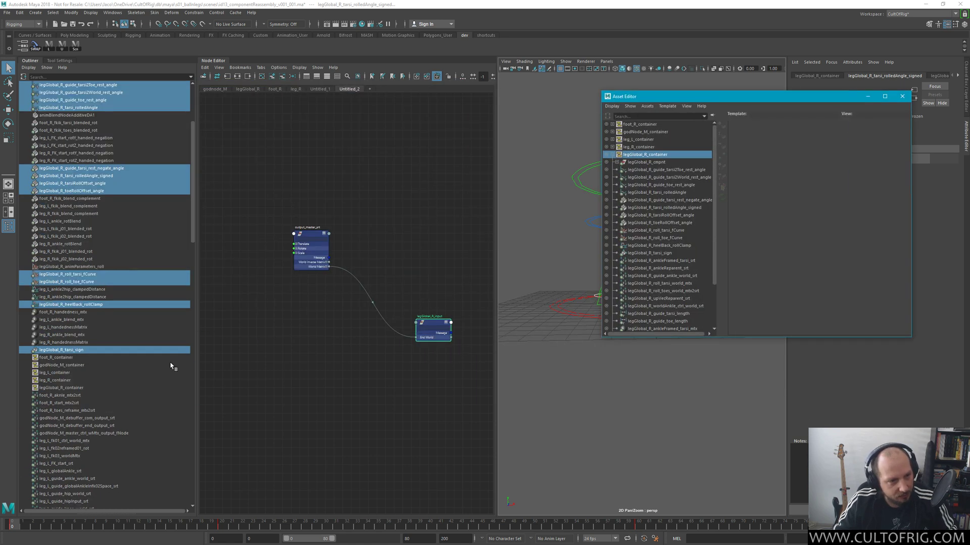
ctrl+click(71, 388)
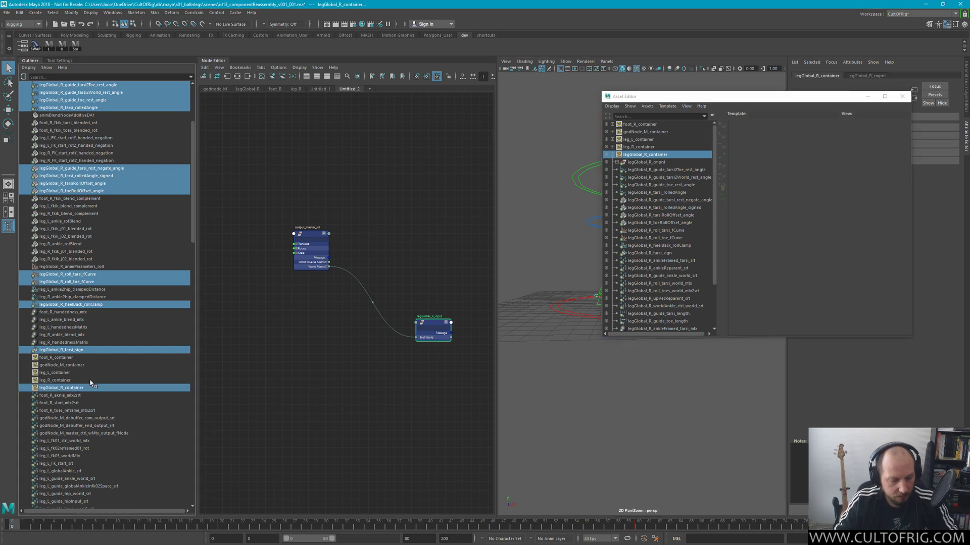
key(alt)
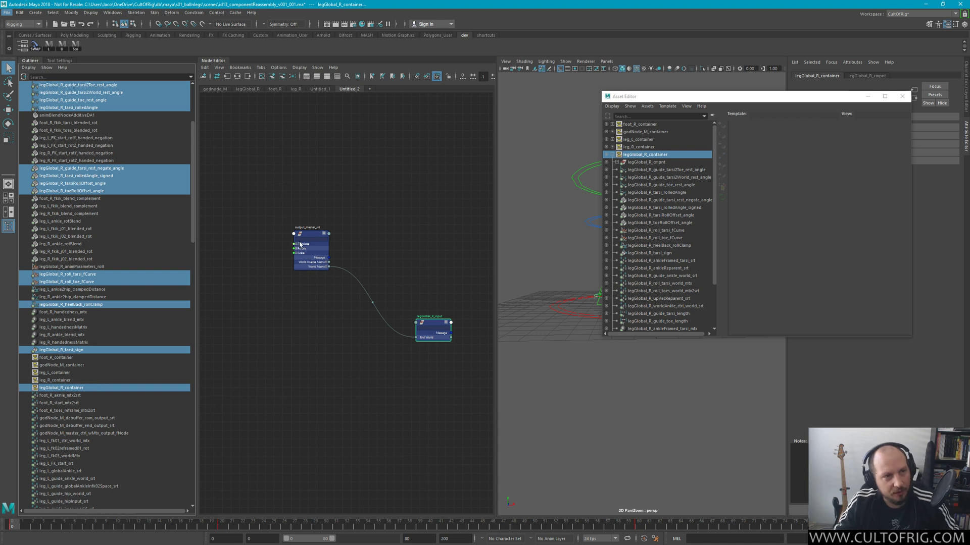
drag(754, 101, 806, 285)
Export the selection as a Maya ASCII file named legGlobal_v003.ma in the s01_ballnlegs scenes/components folder
click(6, 13)
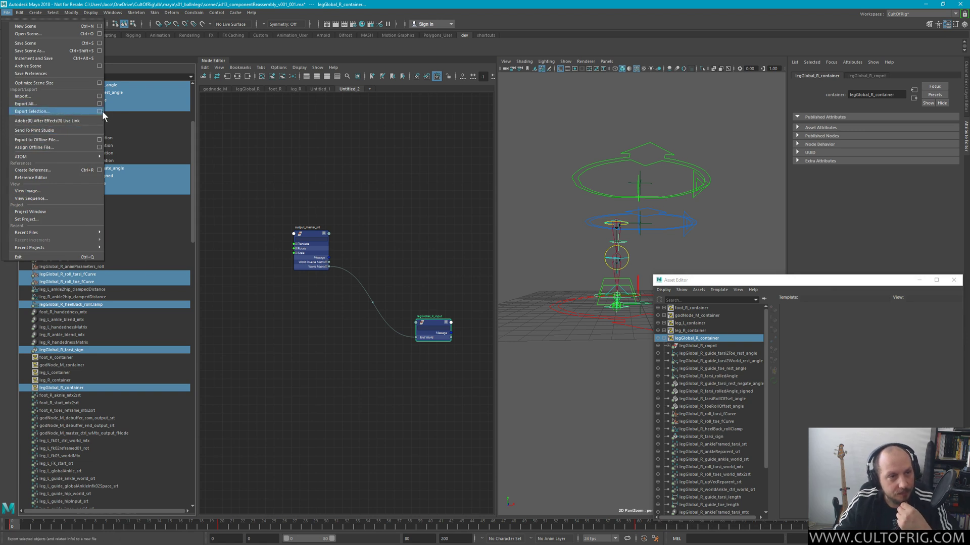
click(100, 111)
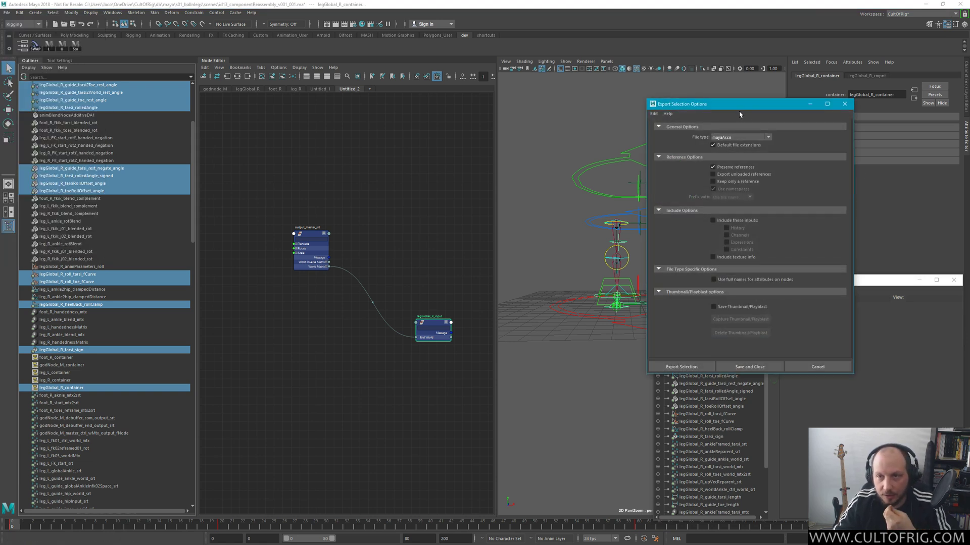
drag(737, 106, 579, 191)
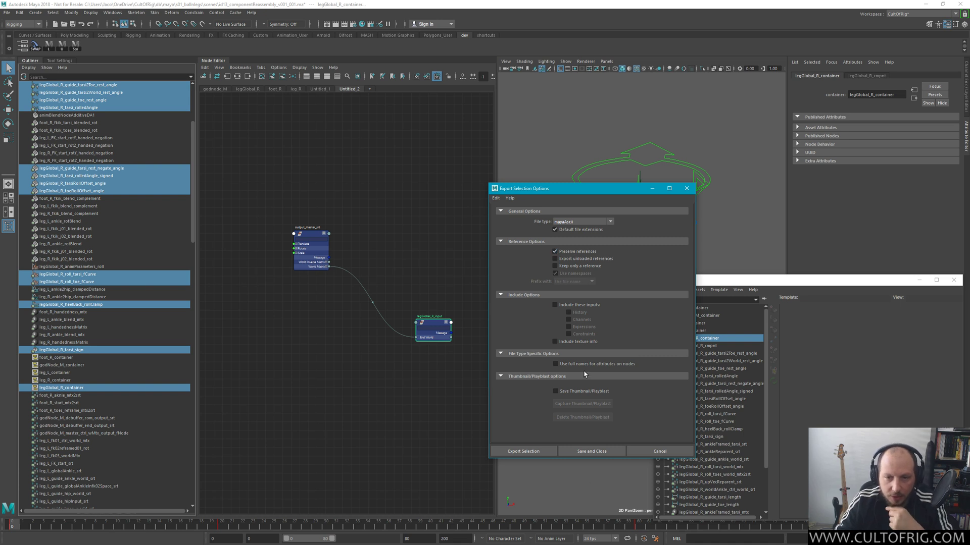
click(527, 451)
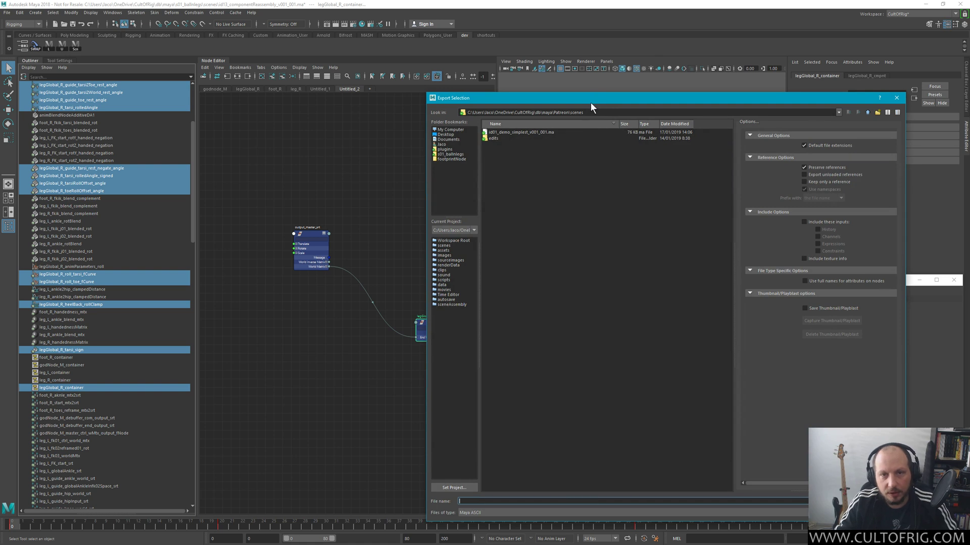
key(Escape)
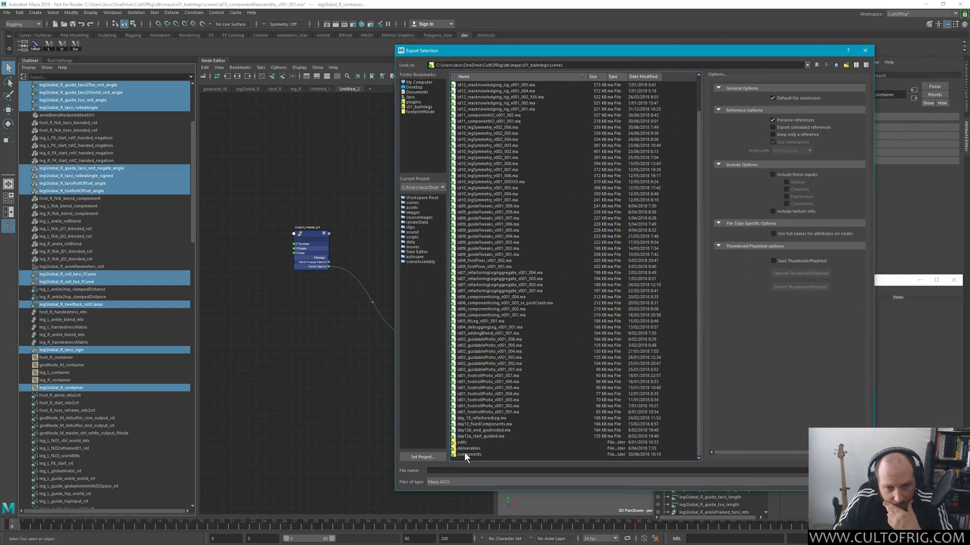
double_click(466, 454)
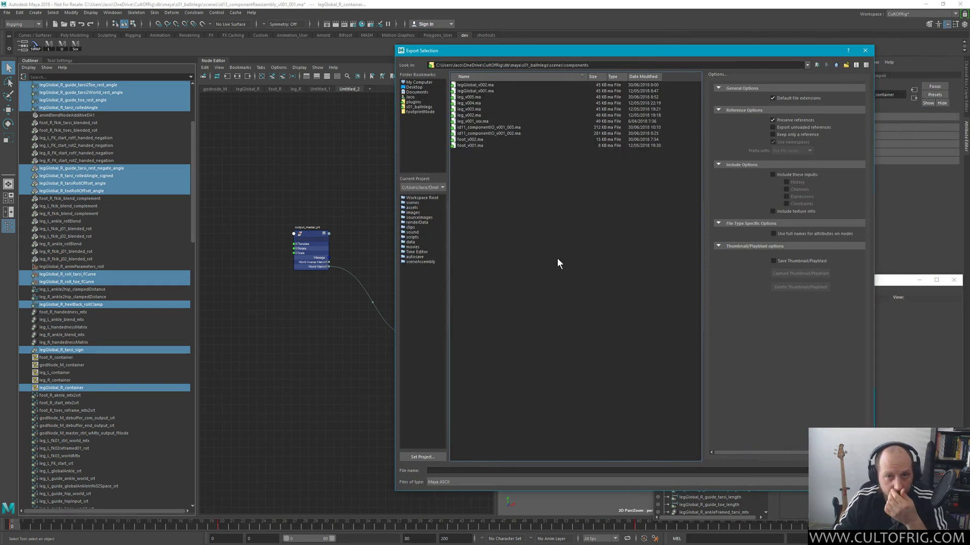
click(487, 85)
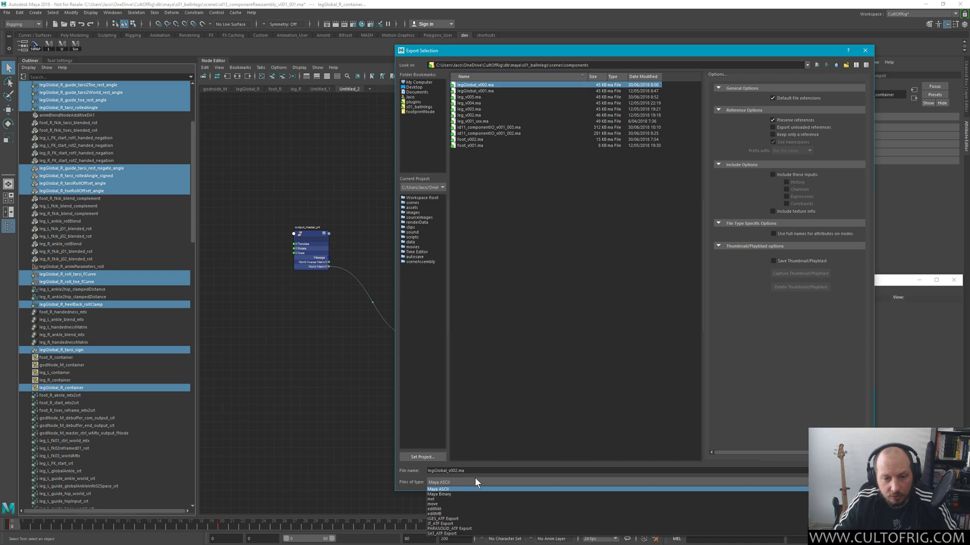
click(491, 469)
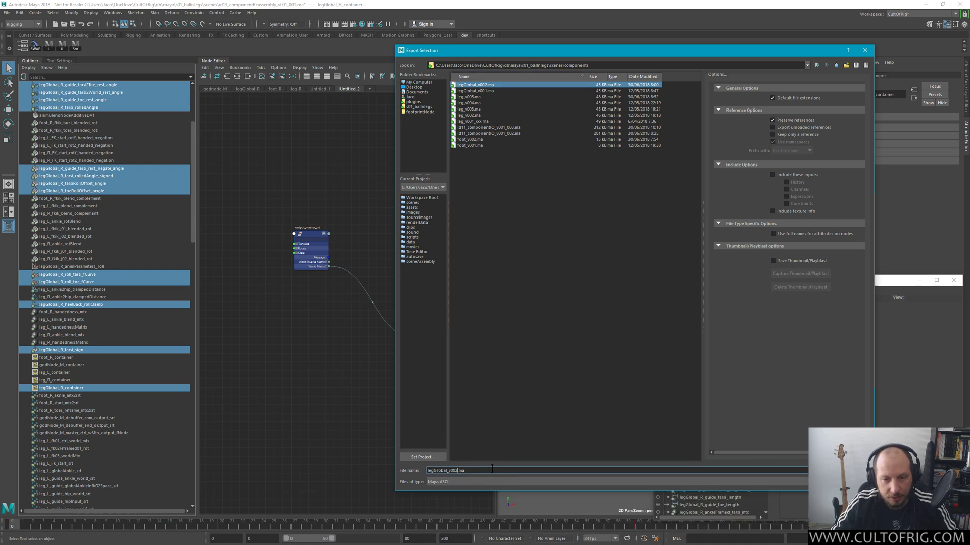
key(Return)
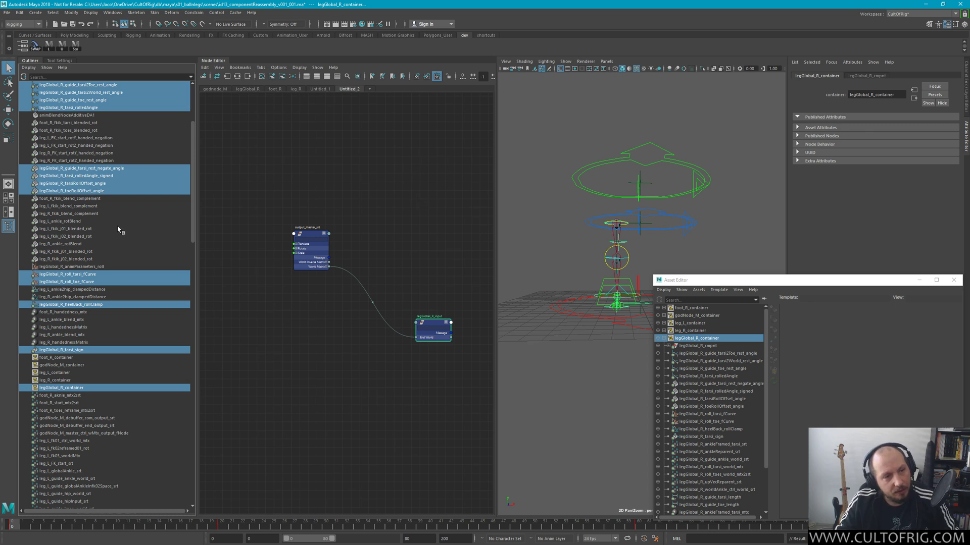
Review the exported nodes in the Outliner, move the Asset Editor aside, and clear the selection
scroll(119, 232, up, 5)
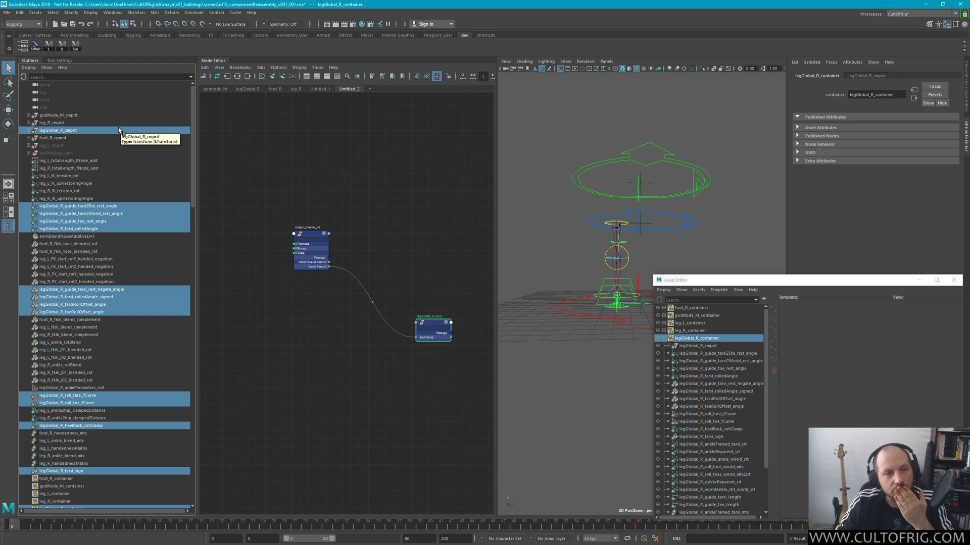
drag(739, 277, 659, 243)
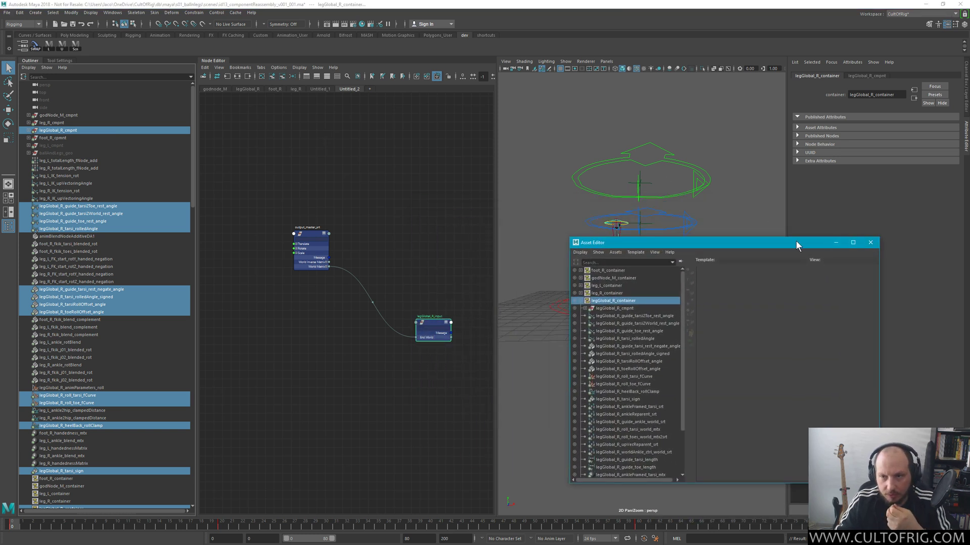
click(379, 151)
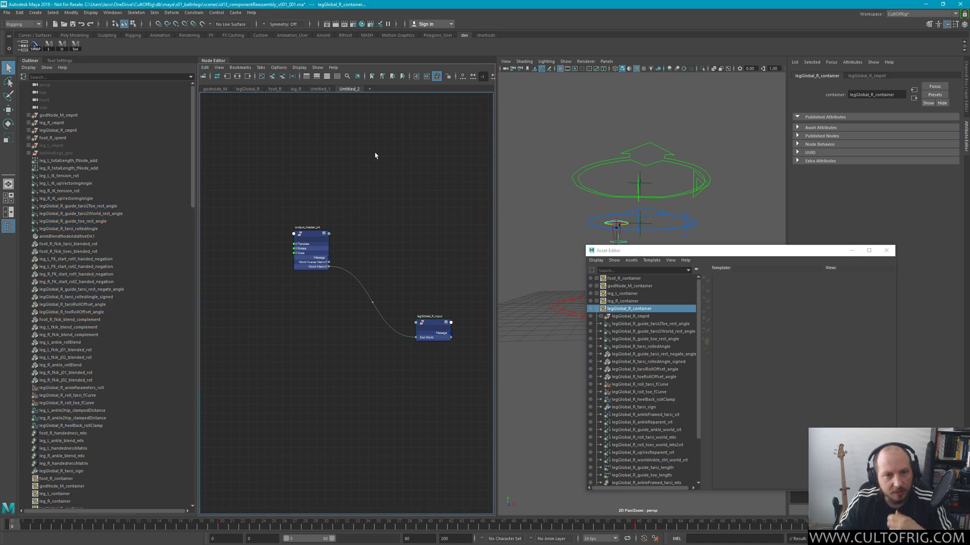
Import legGlobal_v003.ma into the scene under the toChange namespace, and inspect its node network and the rig in the viewport
click(7, 12)
click(23, 96)
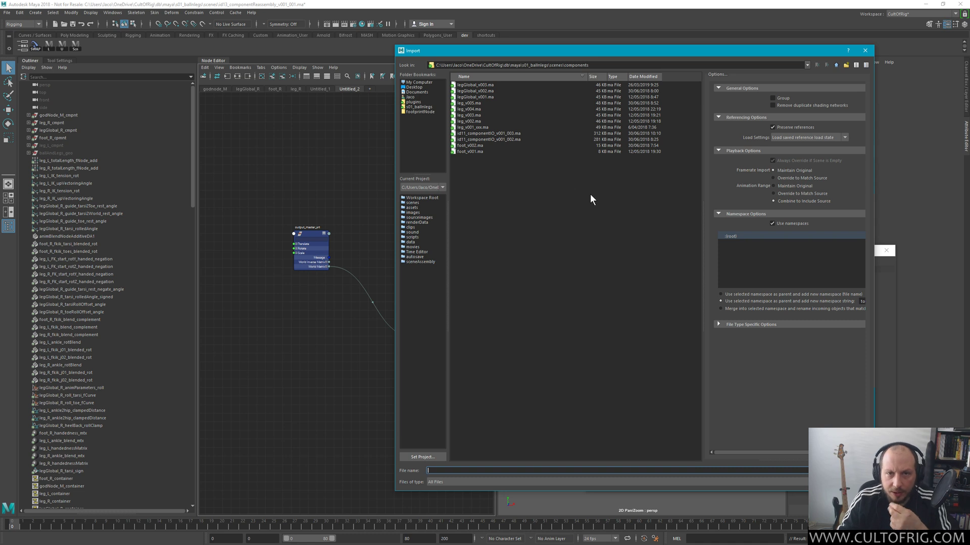
double_click(486, 85)
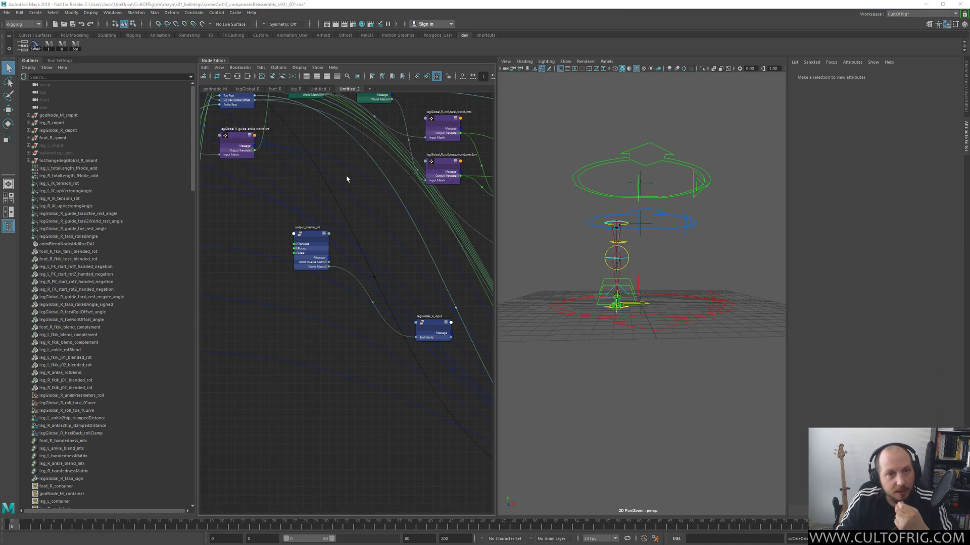
scroll(339, 140, up, 3)
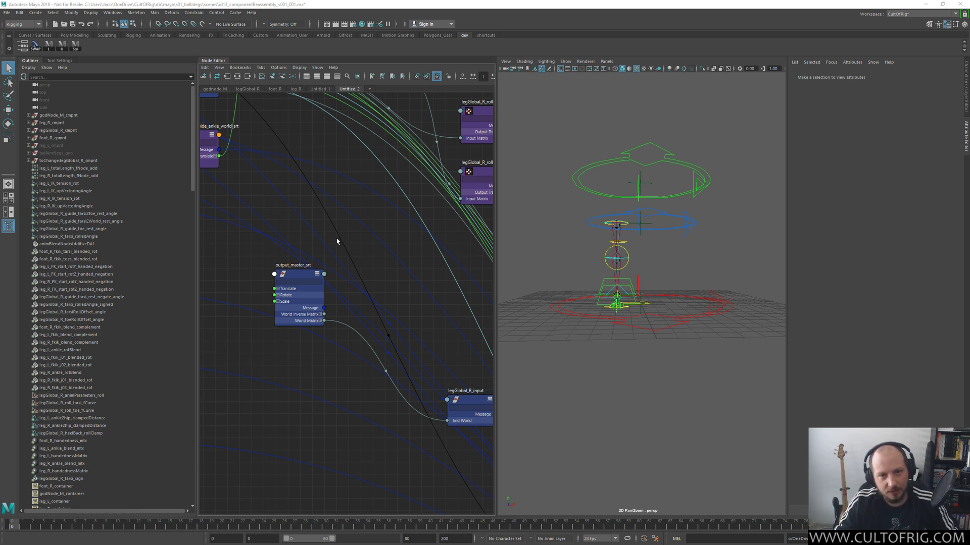
scroll(381, 244, down, 5)
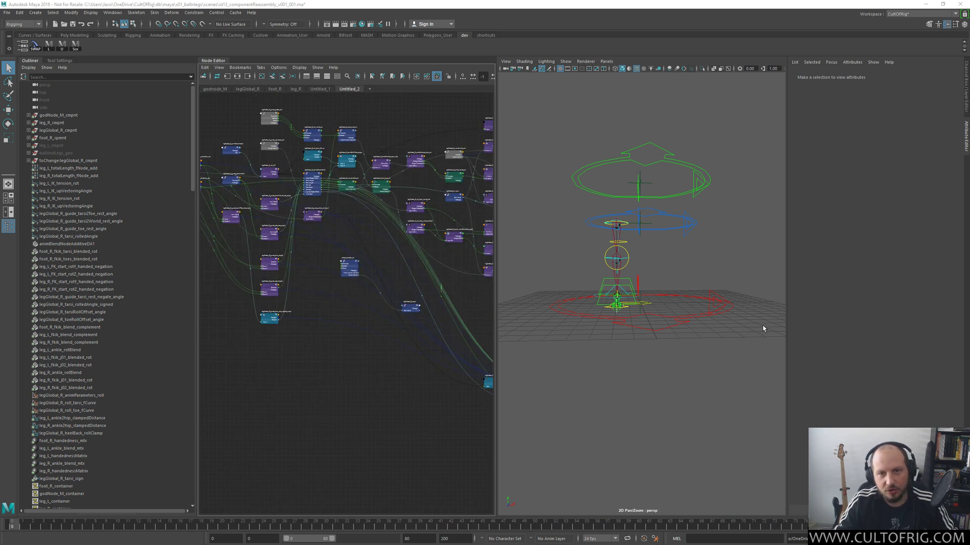
alt+drag(639, 299, 544, 282)
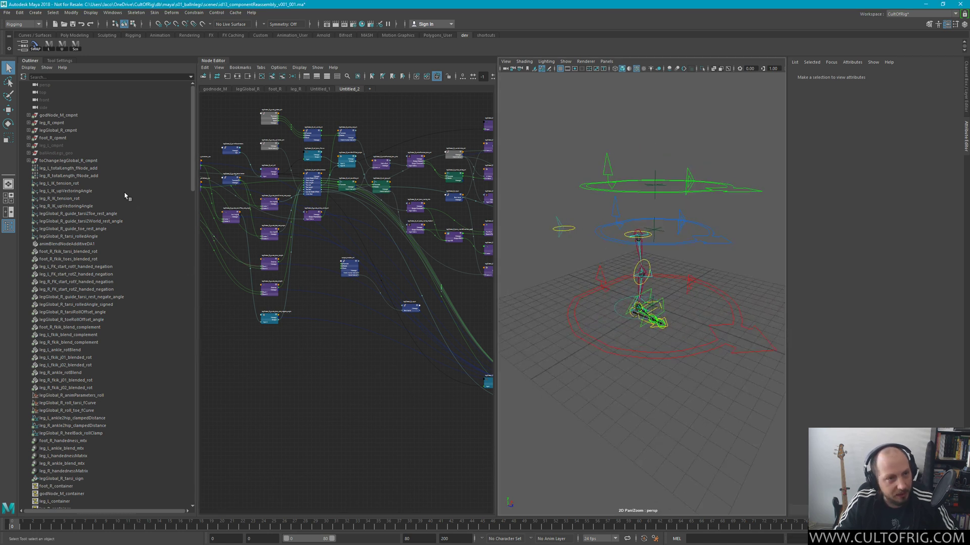
Expand toChange:legGlobal_R_cmpnt in the Outliner and review the imported toChange nodes
scroll(118, 229, down, 13)
scroll(118, 229, up, 13)
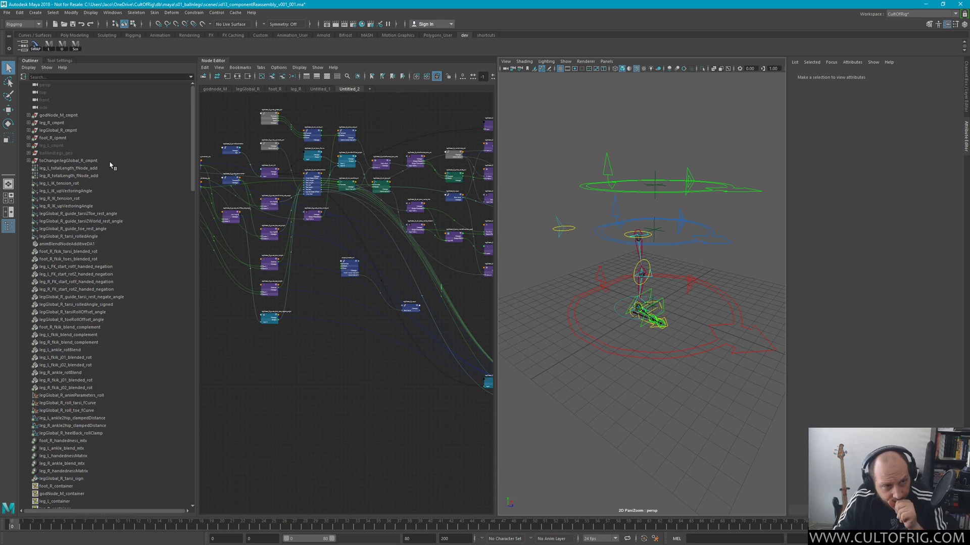
click(64, 161)
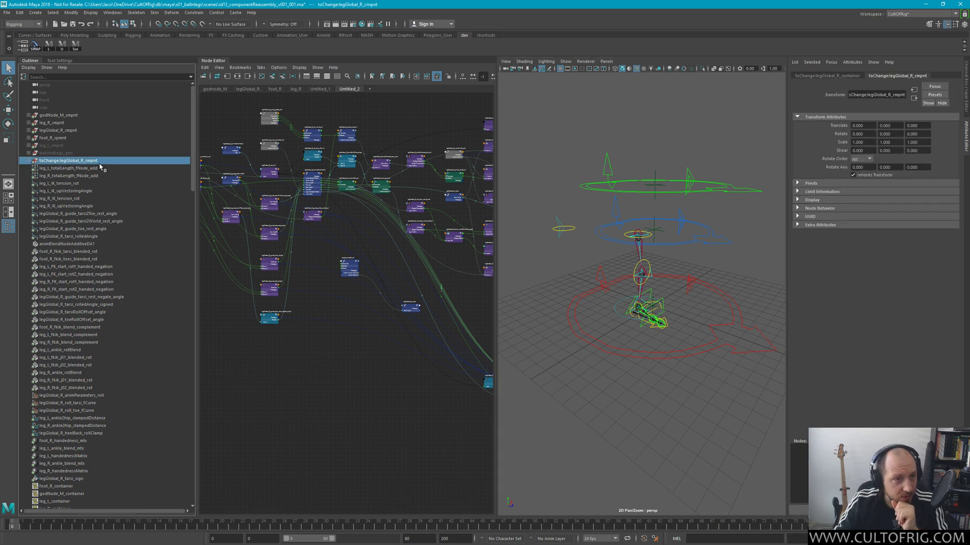
click(30, 161)
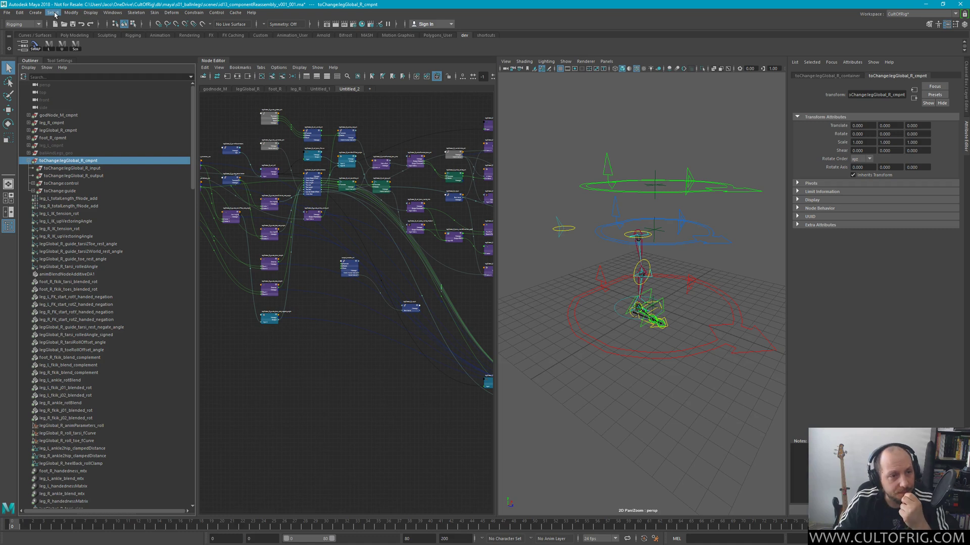
scroll(88, 240, down, 8)
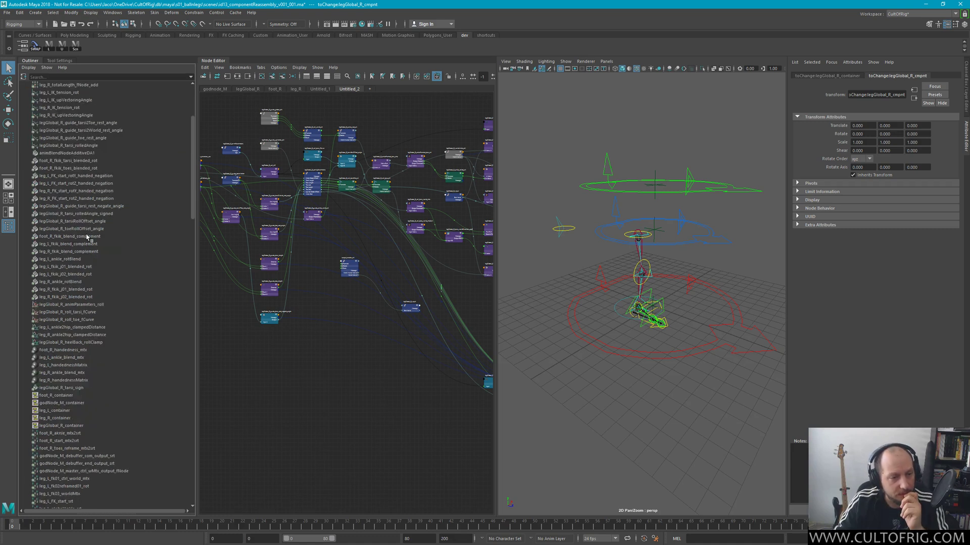
scroll(121, 246, down, 15)
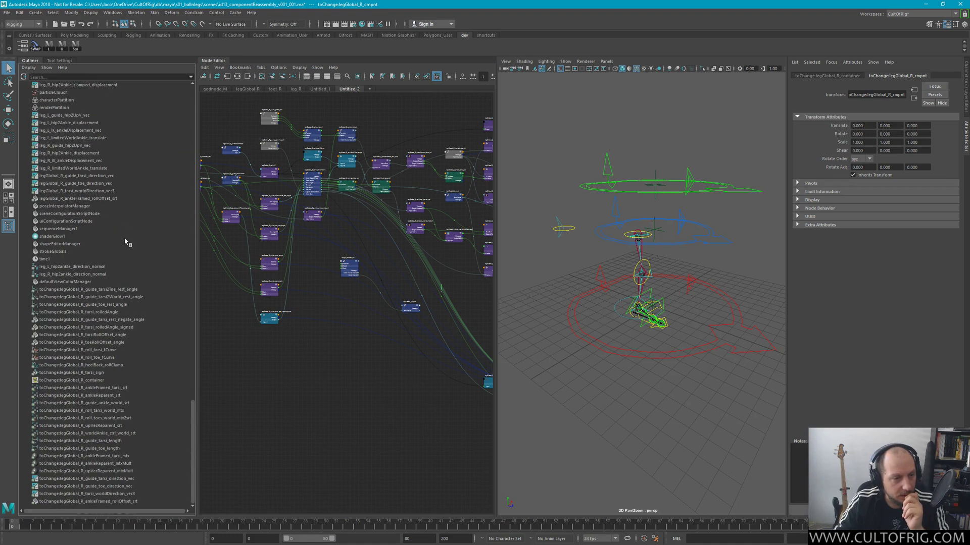
Try to move toChange:legGlobal_R_container up beside legGlobal_R_container in the Outliner
click(77, 383)
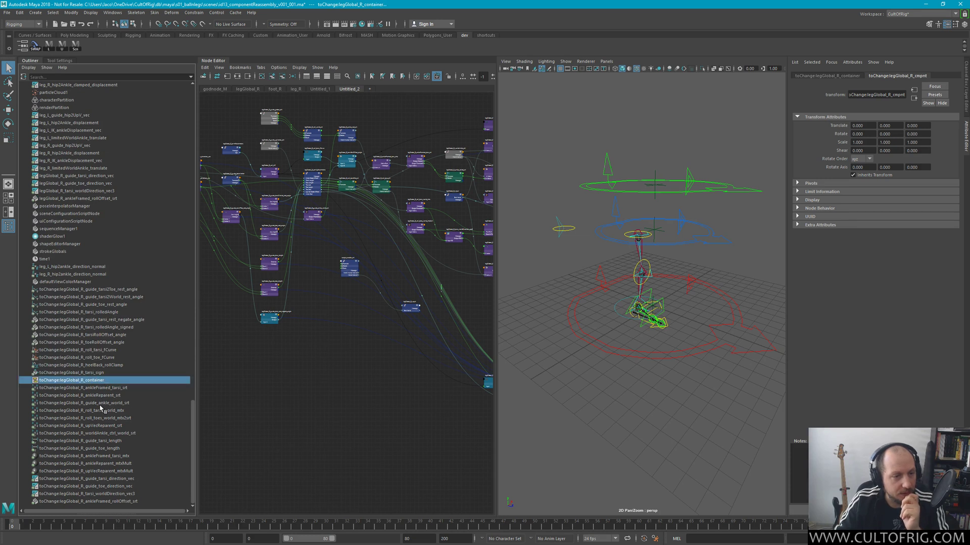
middle_drag(100, 381, 79, 158)
click(124, 161)
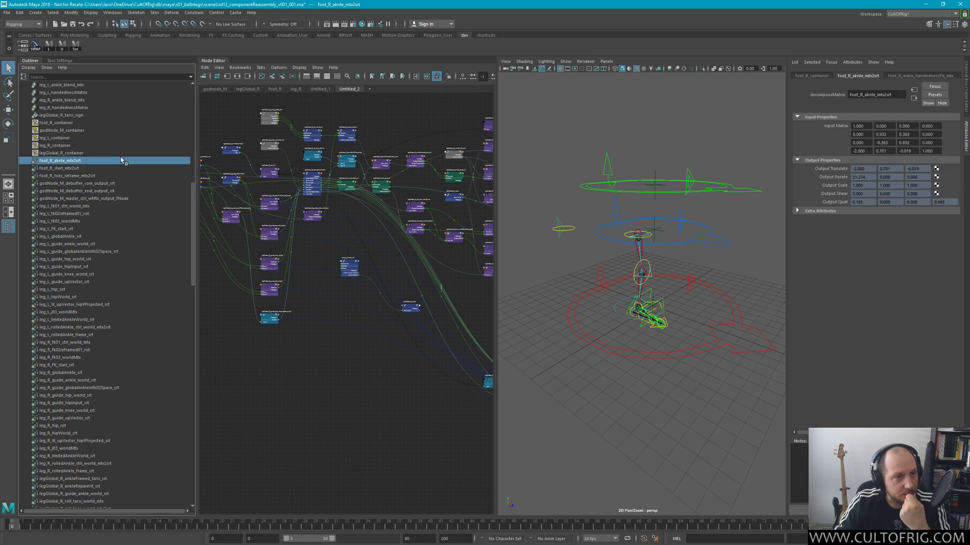
click(101, 153)
scroll(100, 154, down, 20)
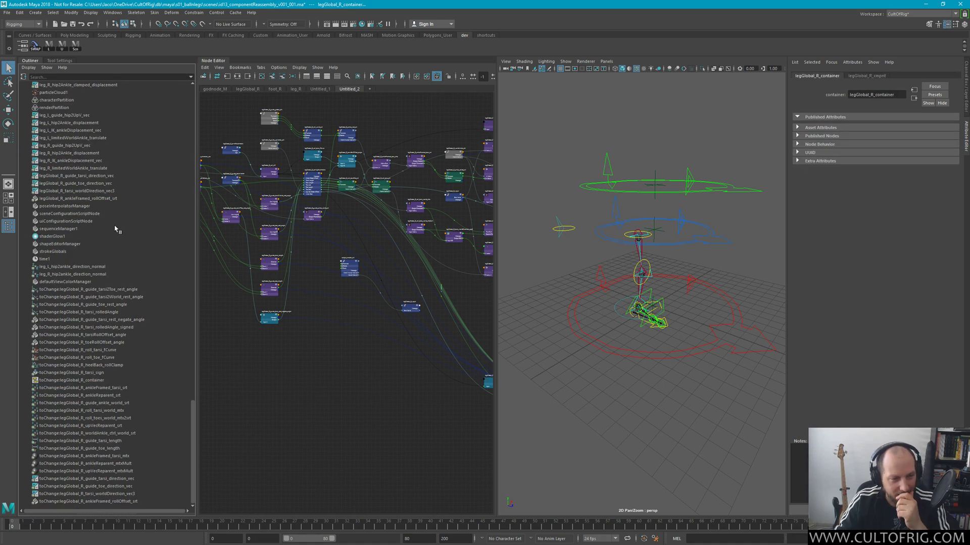
Select toChange:legGlobal_R_container and open the Search and Replace Names options, moving the dialog clear of the rig
click(85, 381)
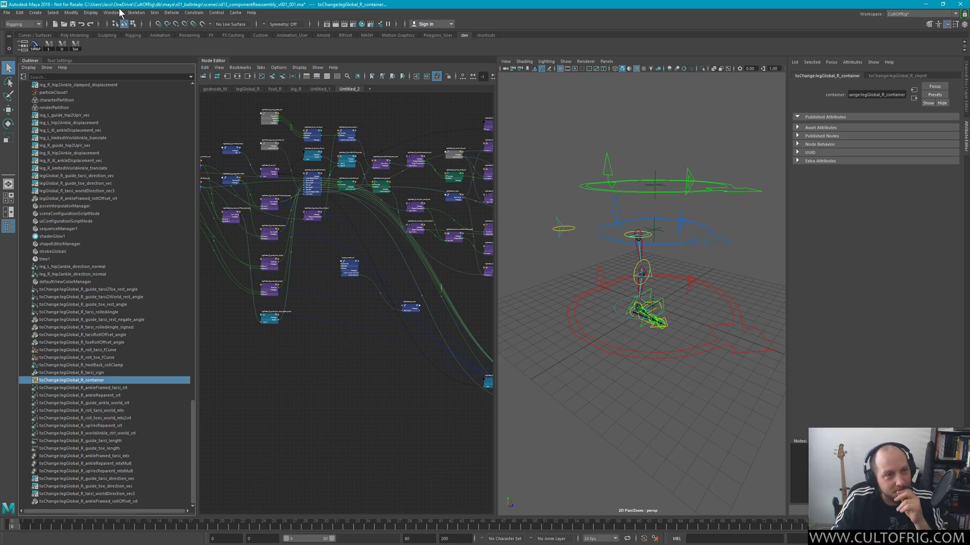
click(20, 12)
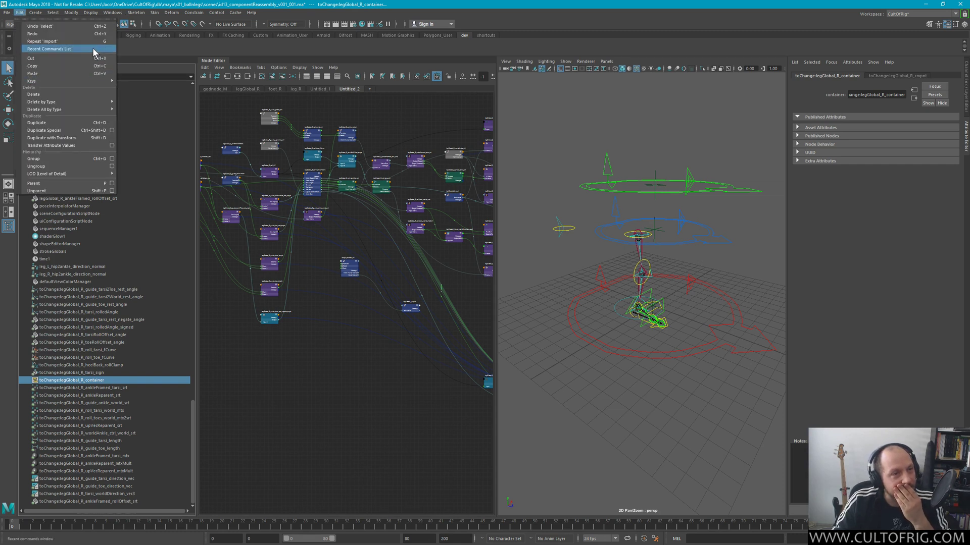
mouse_move(94, 105)
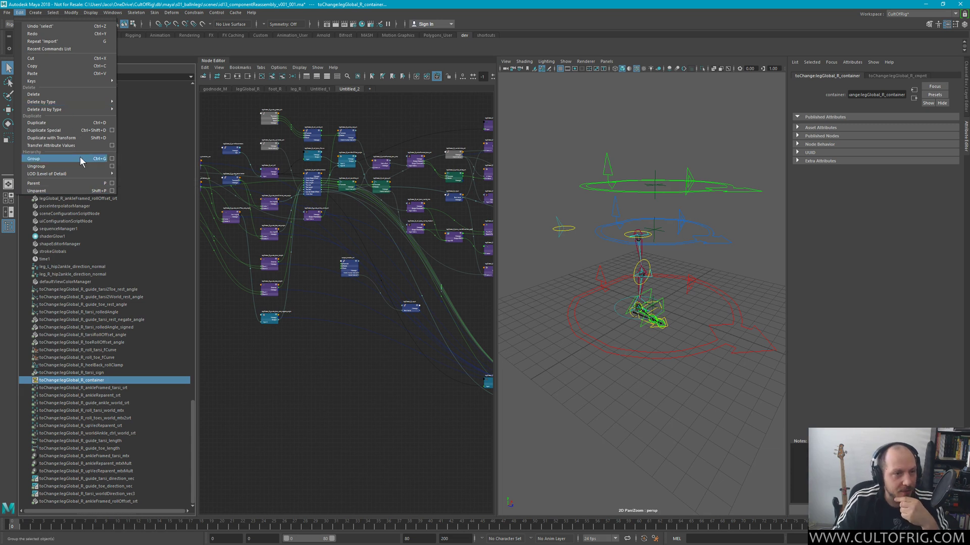
mouse_move(79, 14)
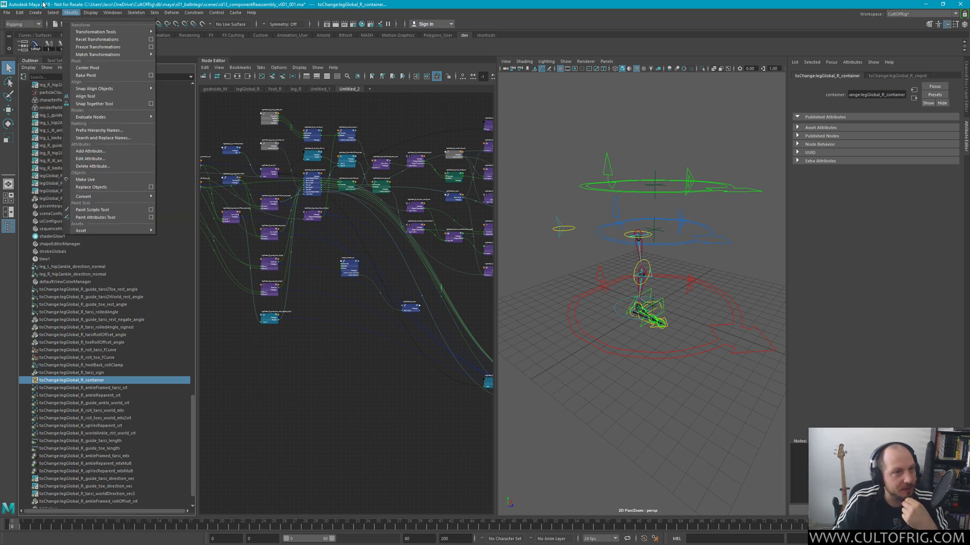
mouse_move(20, 13)
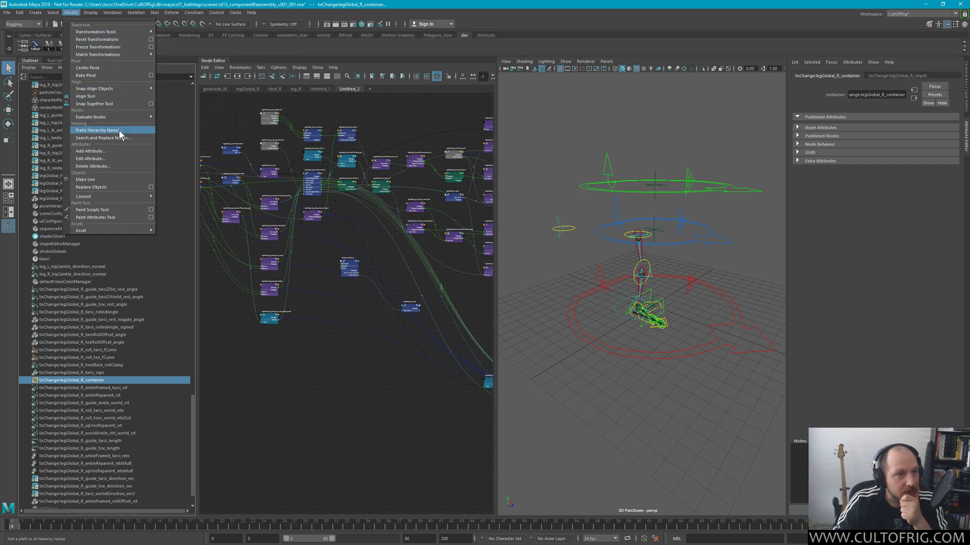
click(127, 137)
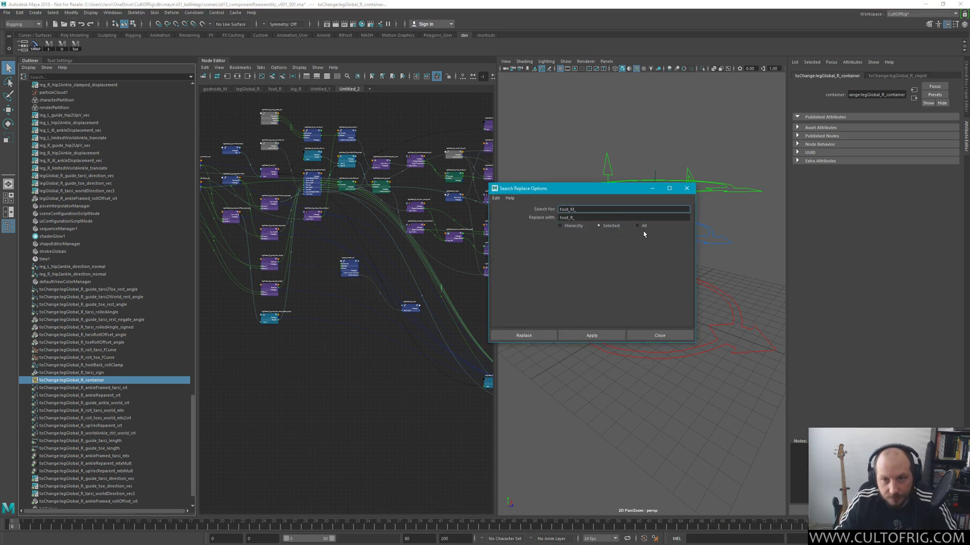
click(77, 381)
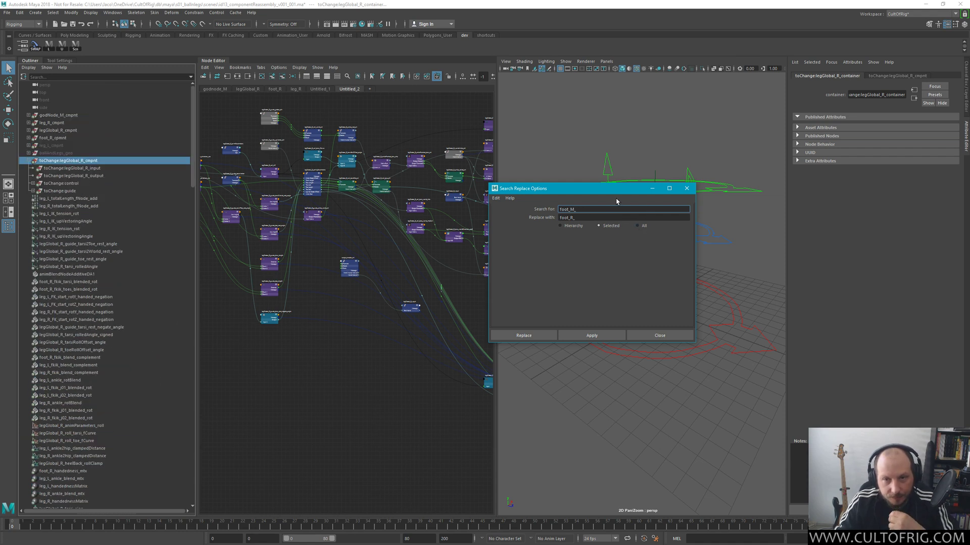
drag(603, 187, 632, 327)
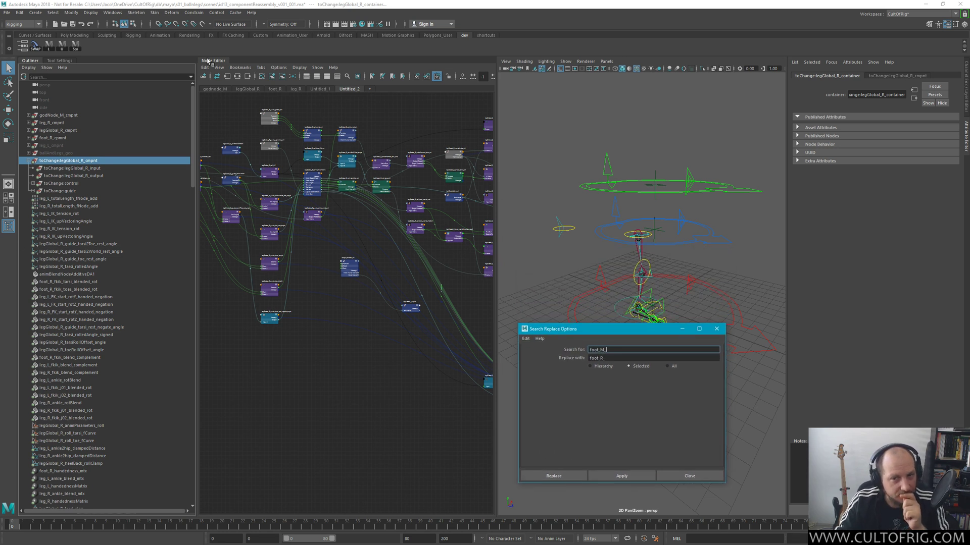
Open the Asset Editor and collapse legGlobal_R_container in its asset list
click(178, 4)
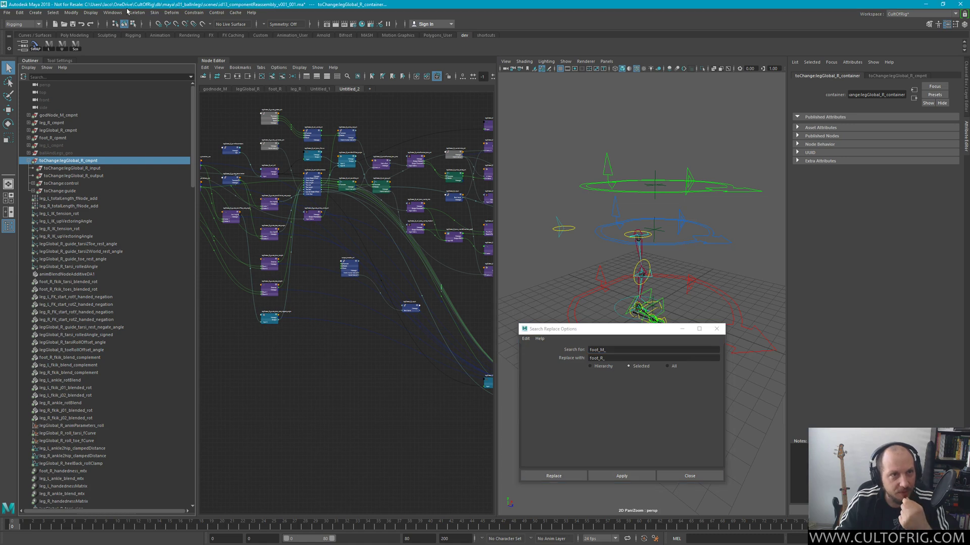
click(112, 12)
mouse_move(127, 39)
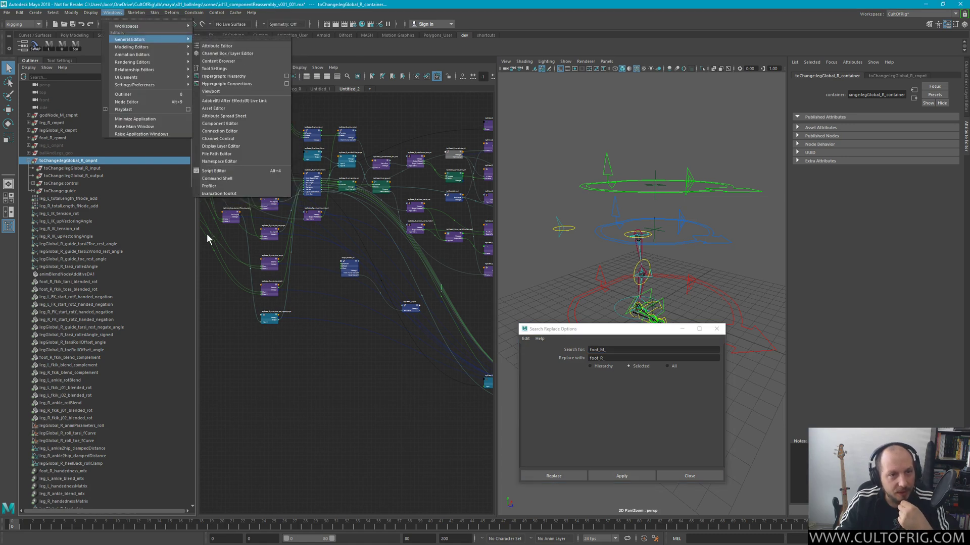
click(232, 108)
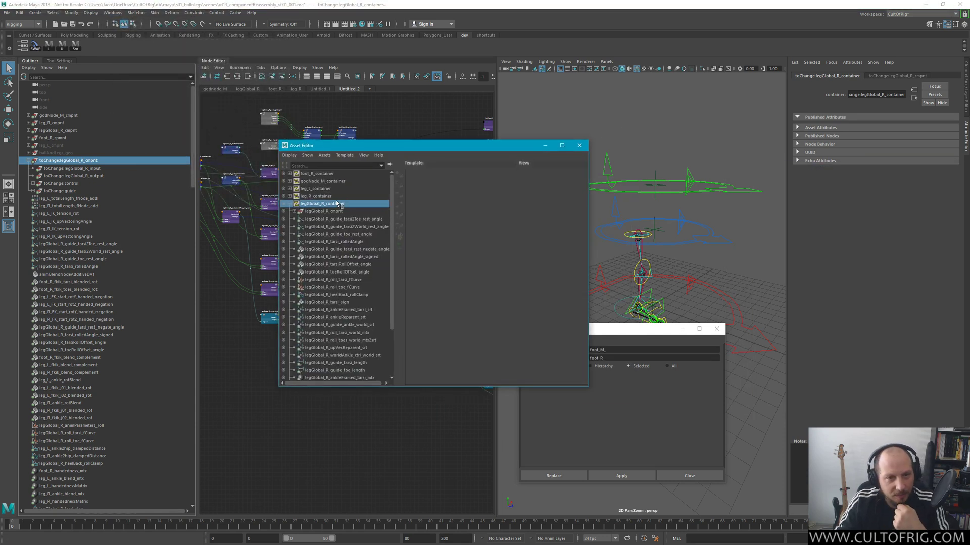
click(284, 203)
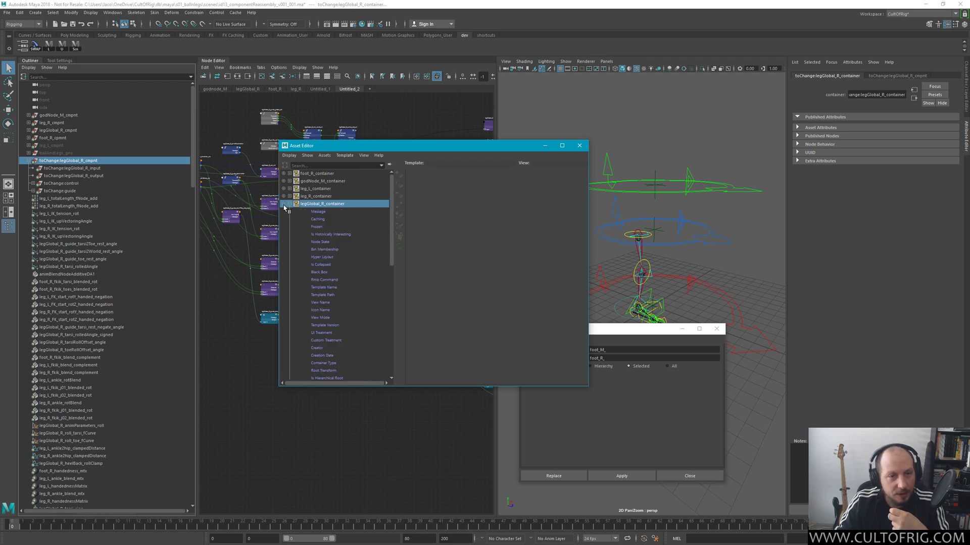
click(291, 207)
click(291, 205)
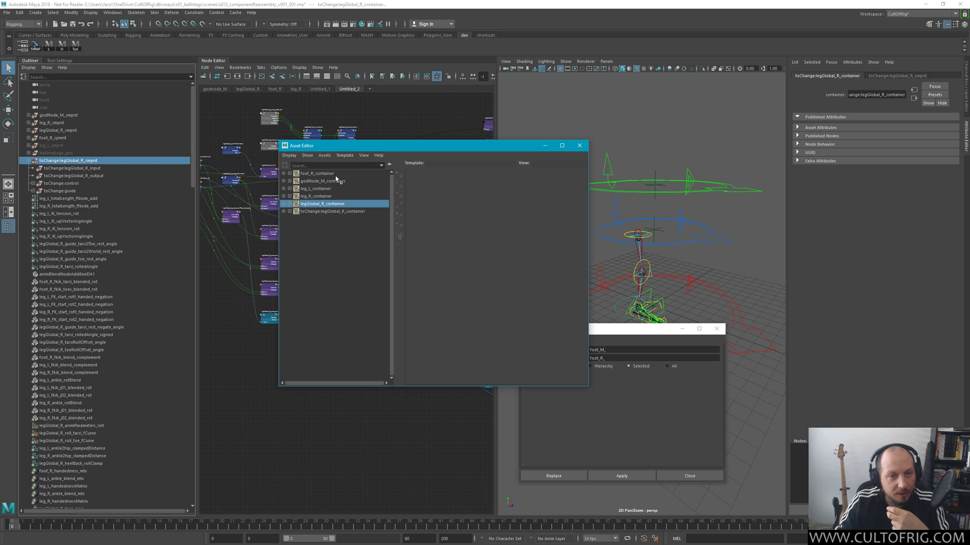
Collapse the expanded containers in the Asset Editor and select the asset contents of toChange:legGlobal_R_container
click(339, 210)
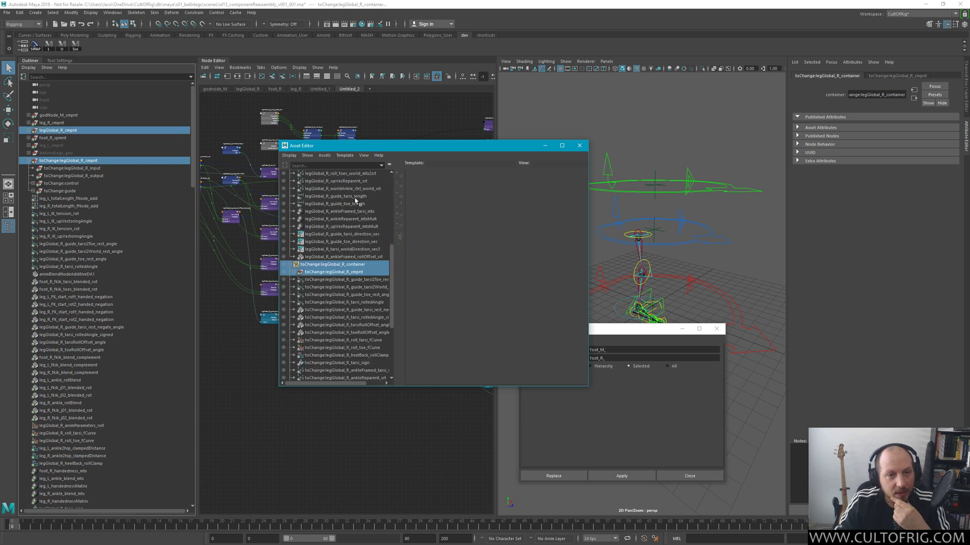
click(337, 272)
click(336, 264)
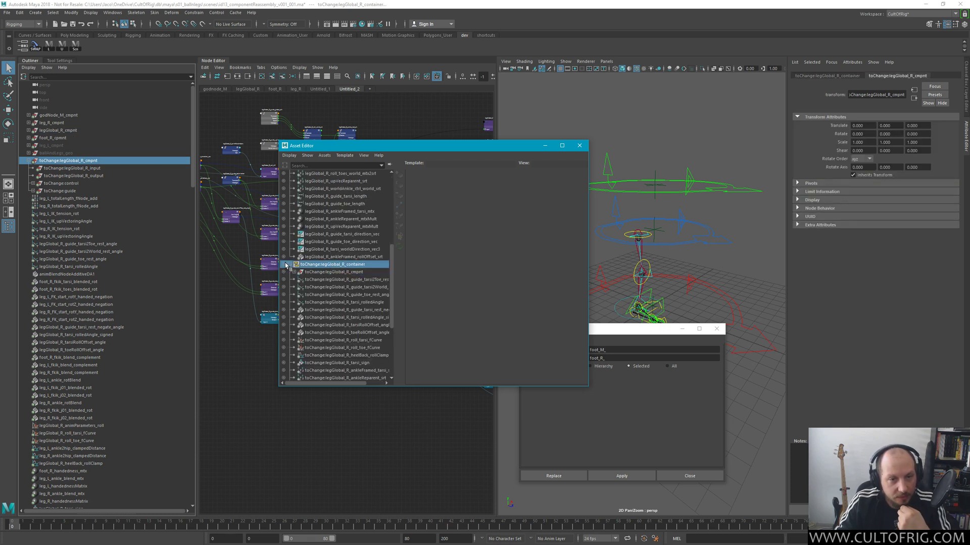
click(290, 265)
scroll(323, 245, up, 2)
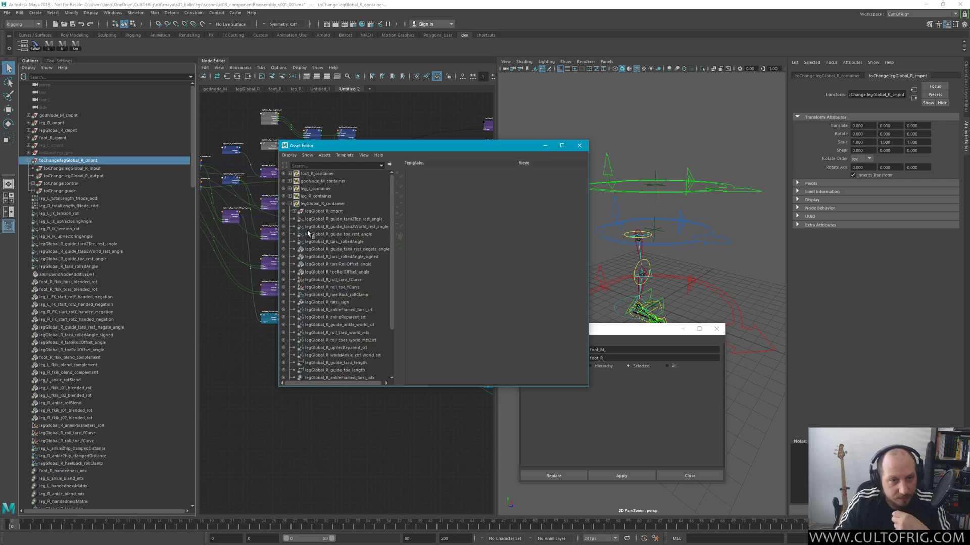
click(290, 204)
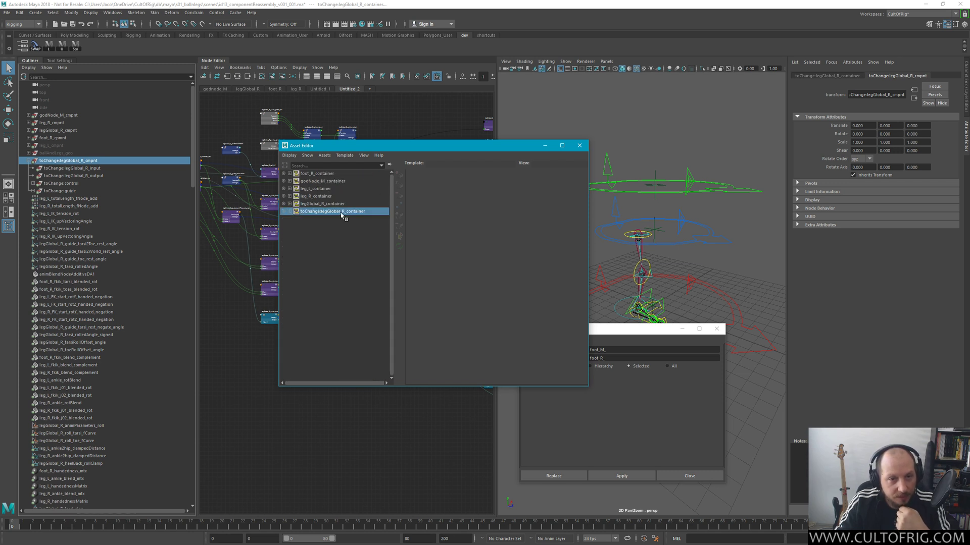
click(325, 156)
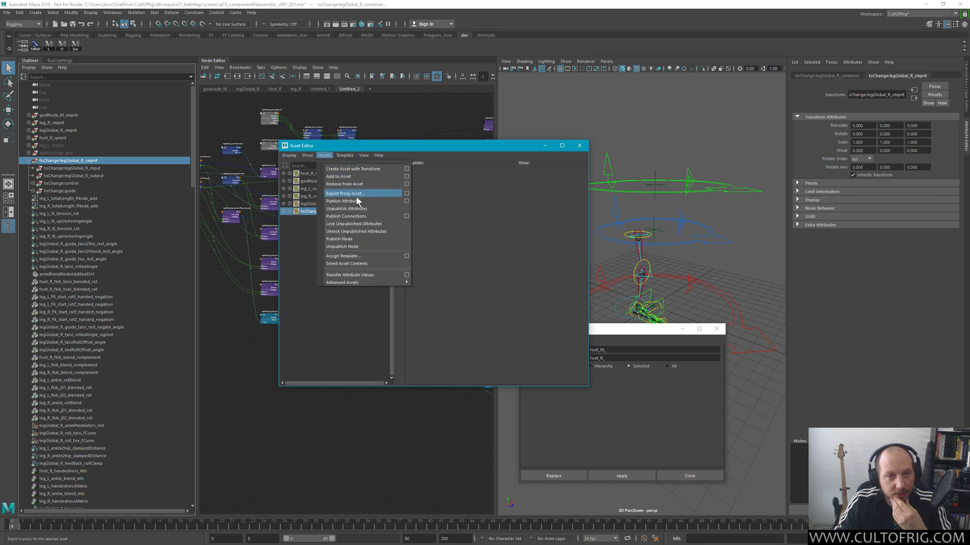
click(347, 263)
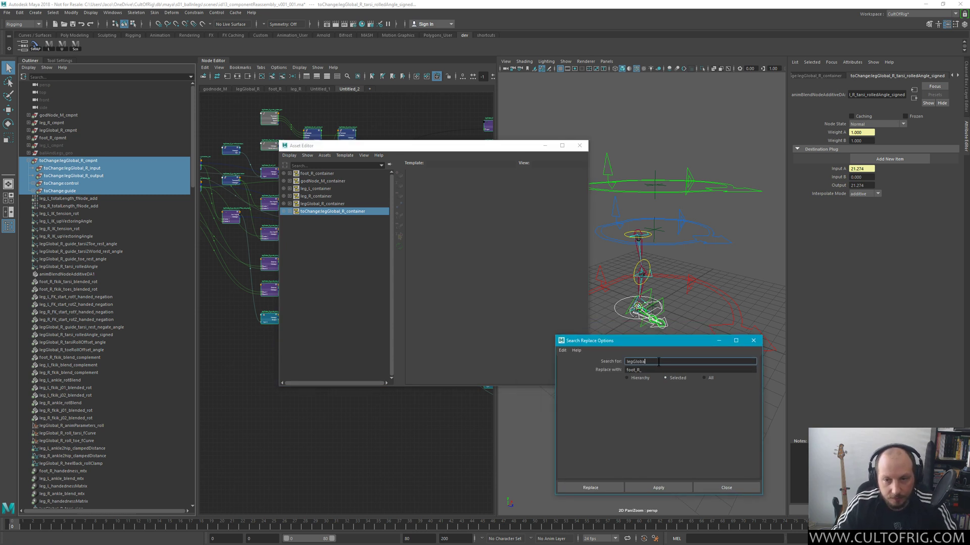
Rename the selected toChange asset nodes by replacing legGlobal_R with legGlobal_L in their names
key(Tab)
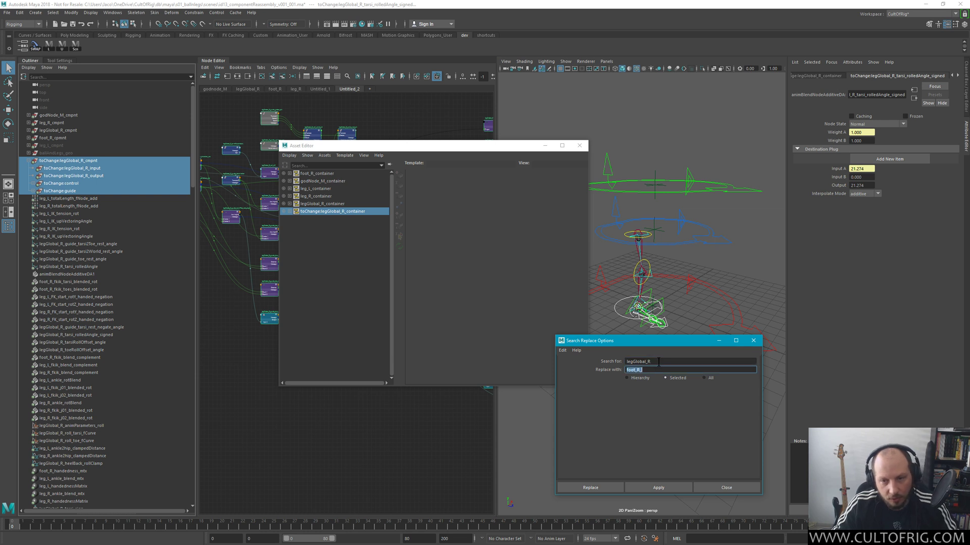
text(legGlobal_L)
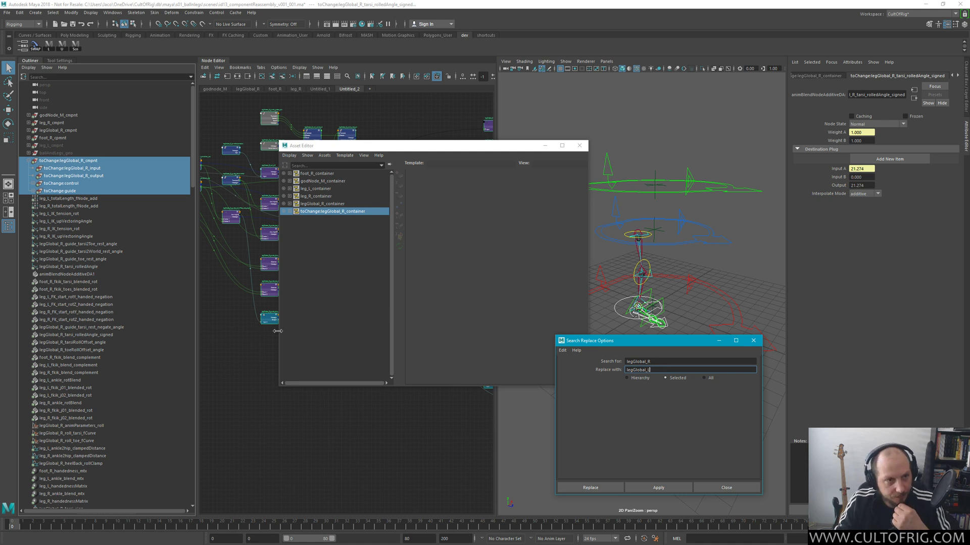
scroll(116, 346, down, 15)
click(113, 348)
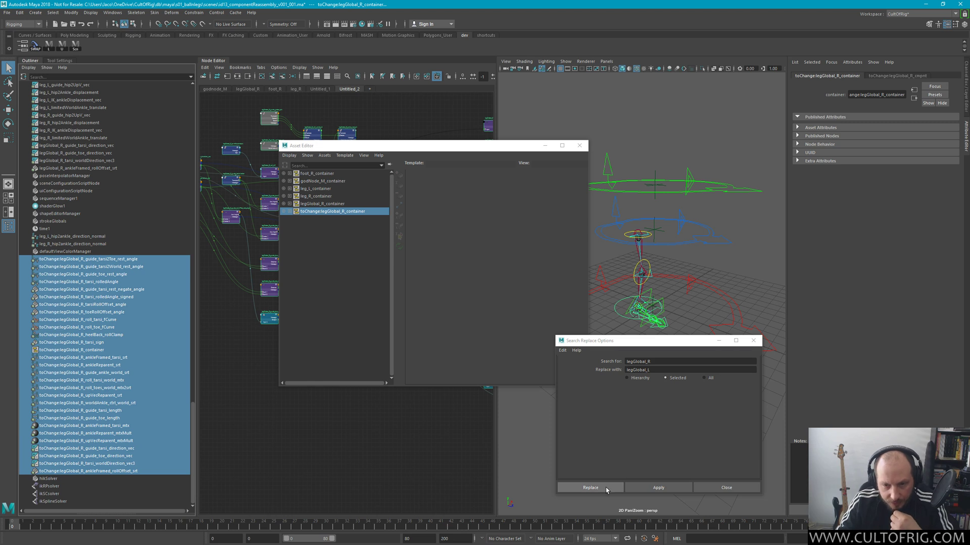
click(590, 488)
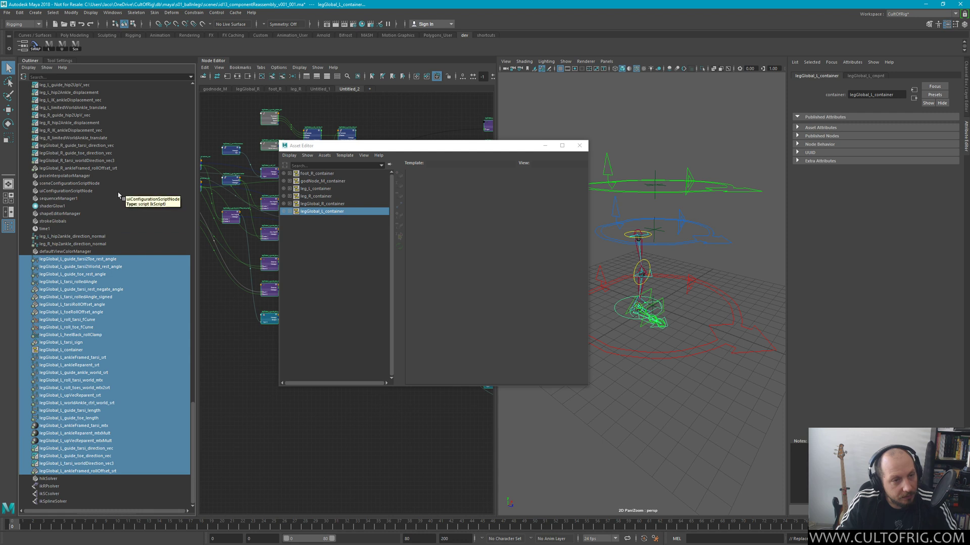
Close the Asset Editor, clear the selection, and leave the legGlobal_L_cmpnt hierarchy expanded in the Outliner
scroll(114, 242, up, 15)
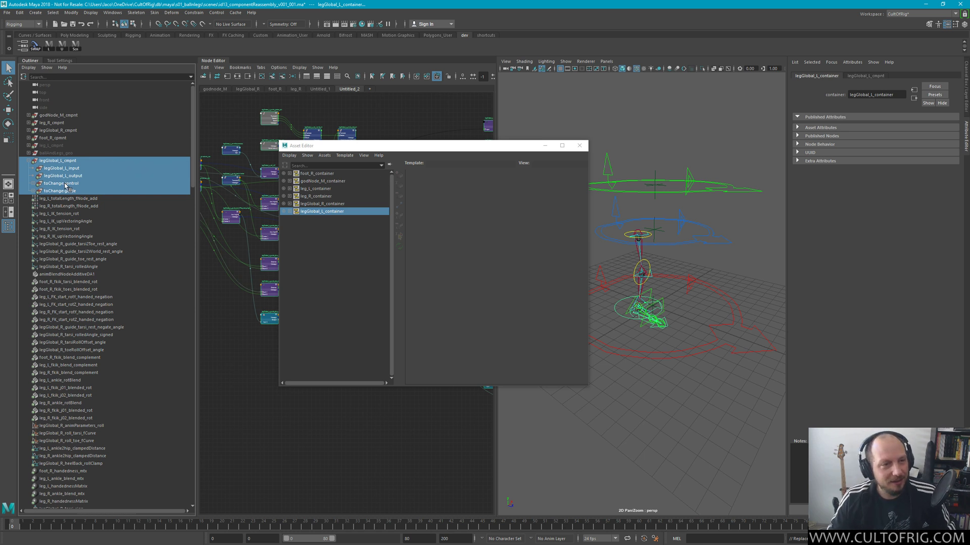
click(579, 146)
click(339, 401)
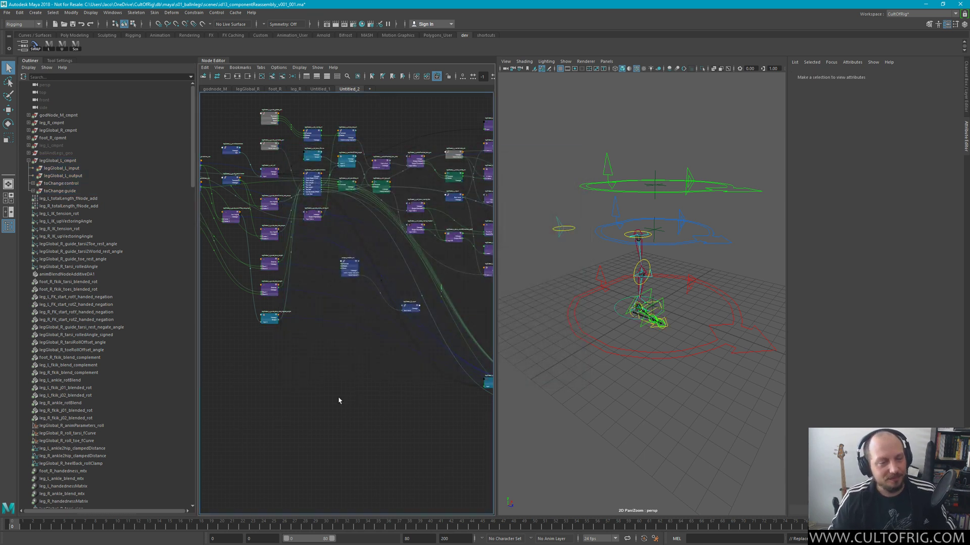
click(29, 160)
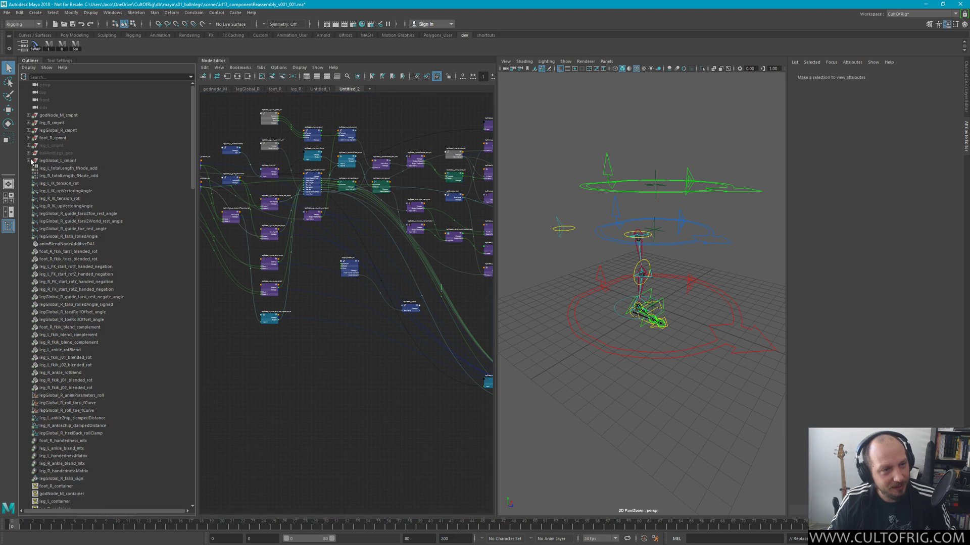
click(29, 161)
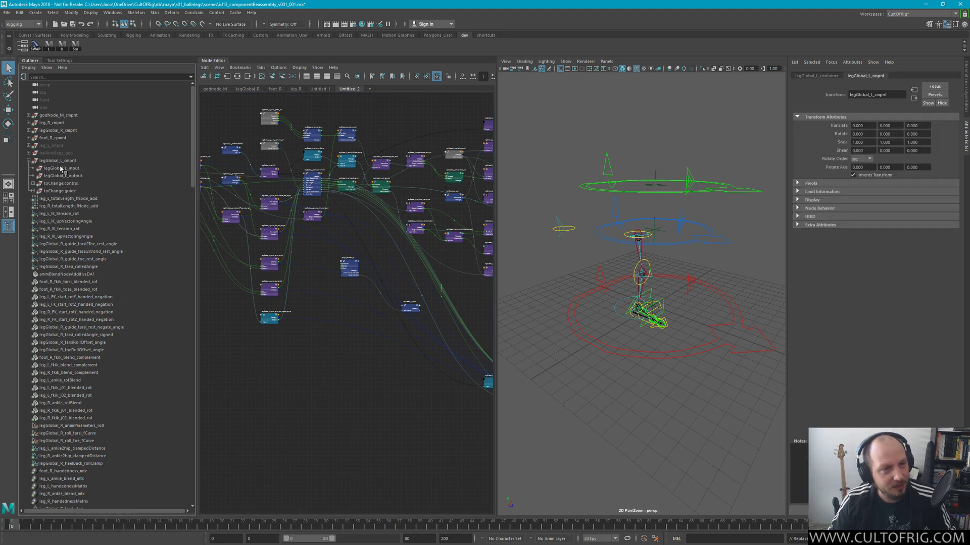
click(144, 176)
key(ctrl+d)
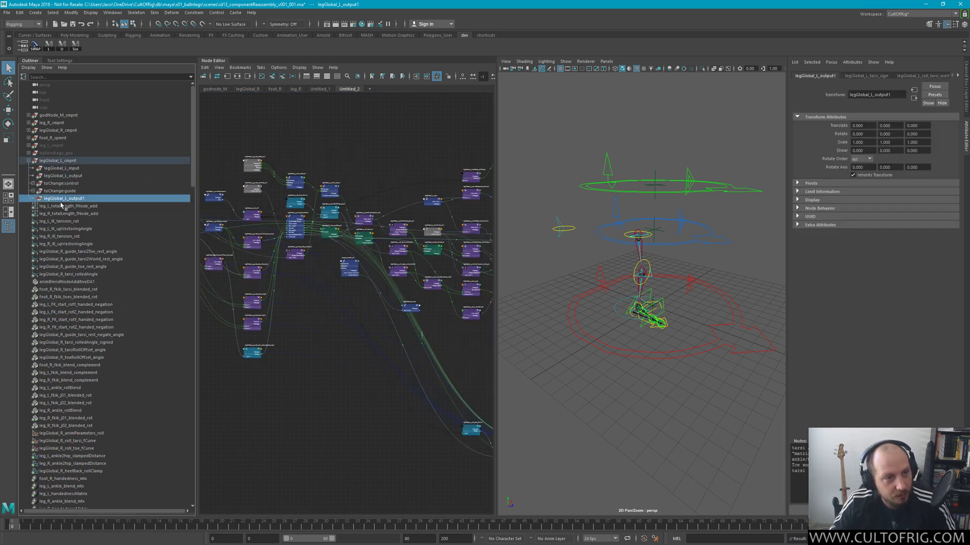
key(ctrl+z)
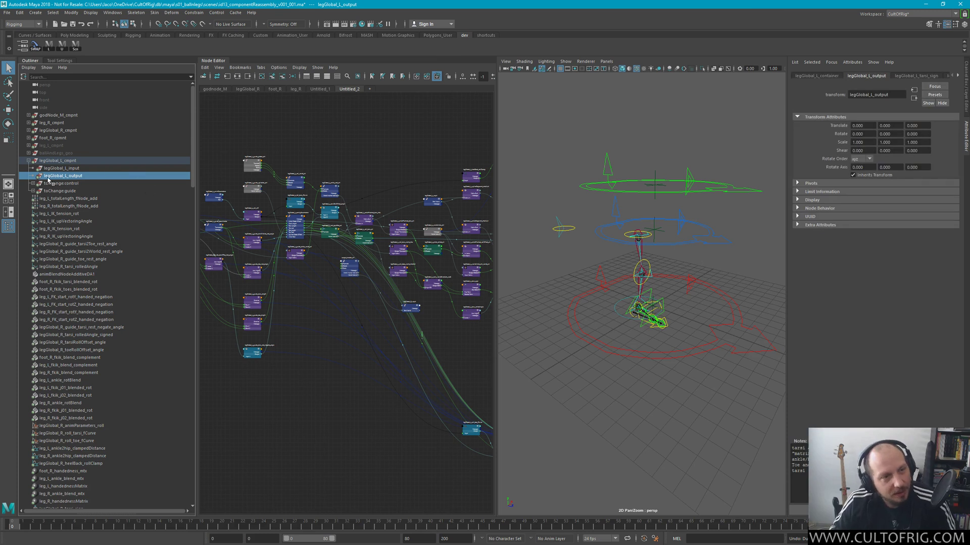
Expand toChange:control and examine the channels of legGlobal_L_configParameters and its location in the viewport with the Move tool
click(32, 184)
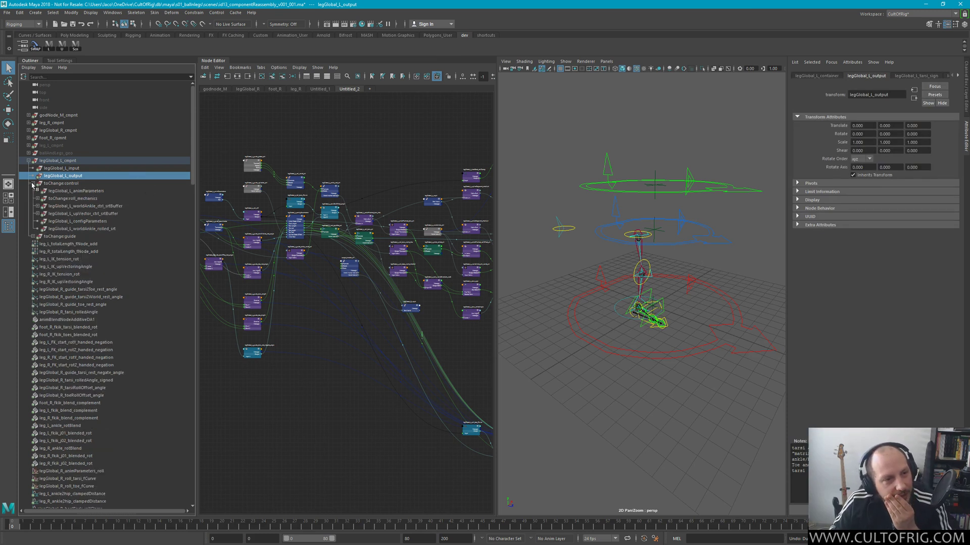
click(96, 191)
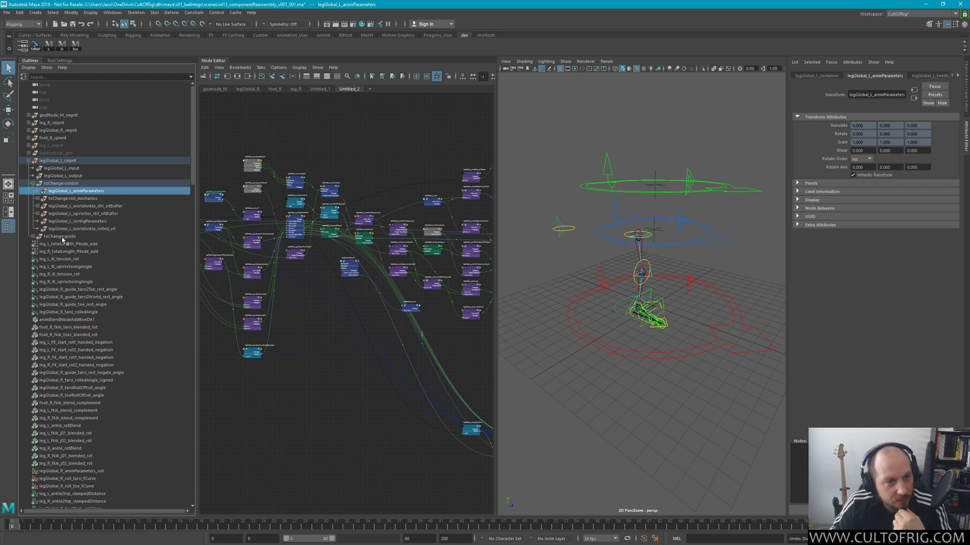
click(73, 222)
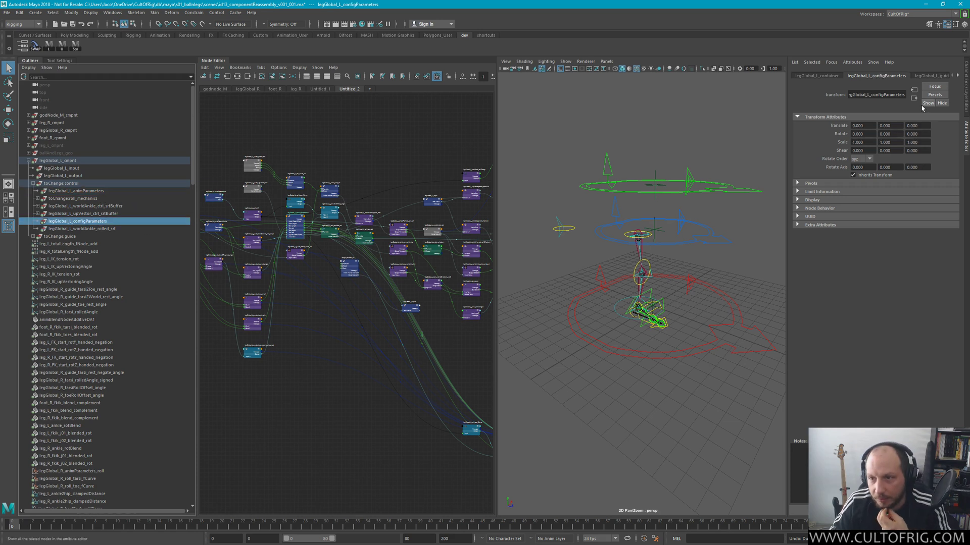
key(ctrl+a)
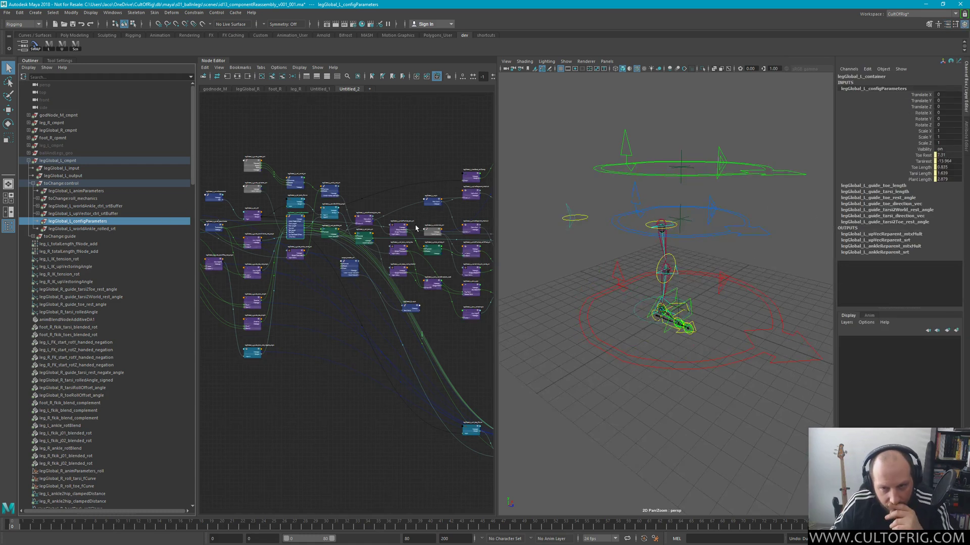
key(w)
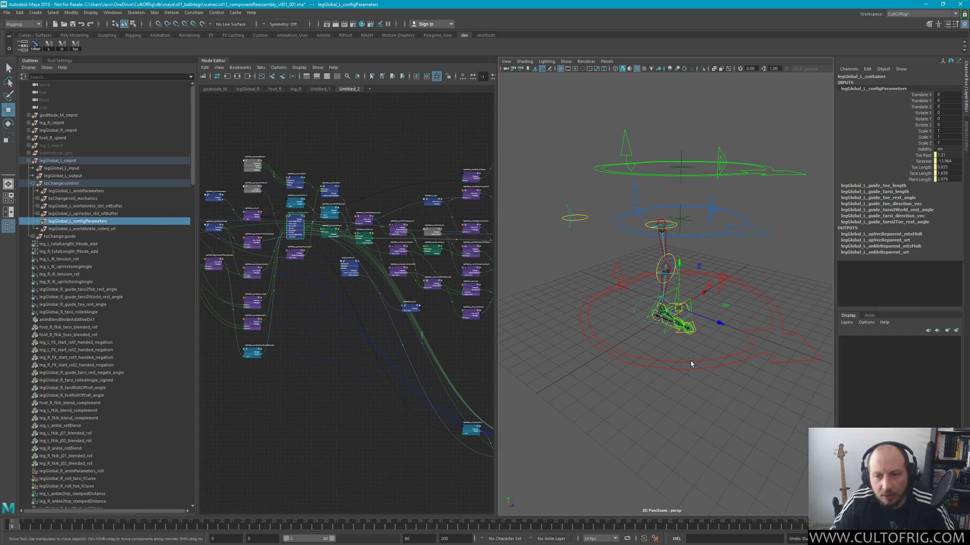
alt+drag(685, 364, 656, 326)
alt+right_drag(656, 326, 690, 320)
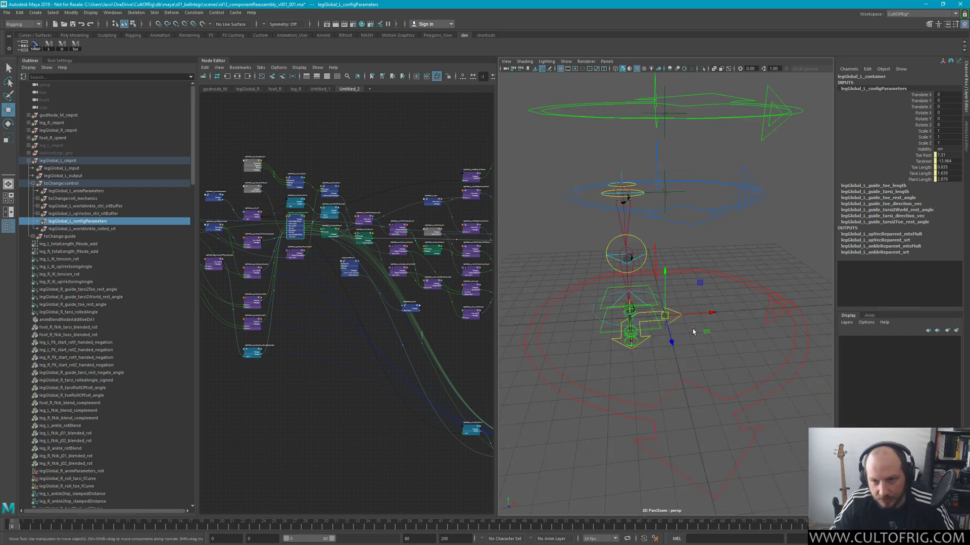
alt+drag(693, 331, 690, 299)
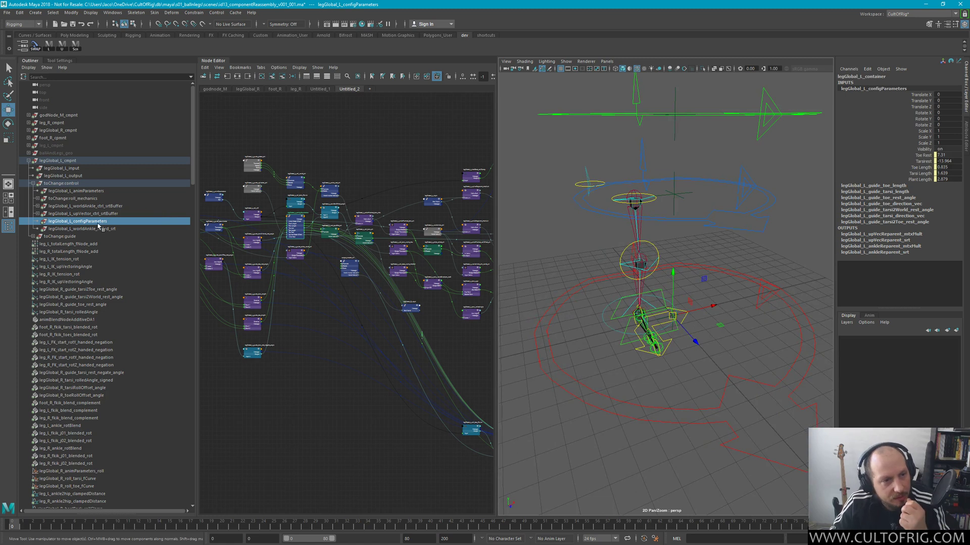
Select the toChange:guide group under legGlobal_L_cmpnt to inspect it
click(59, 237)
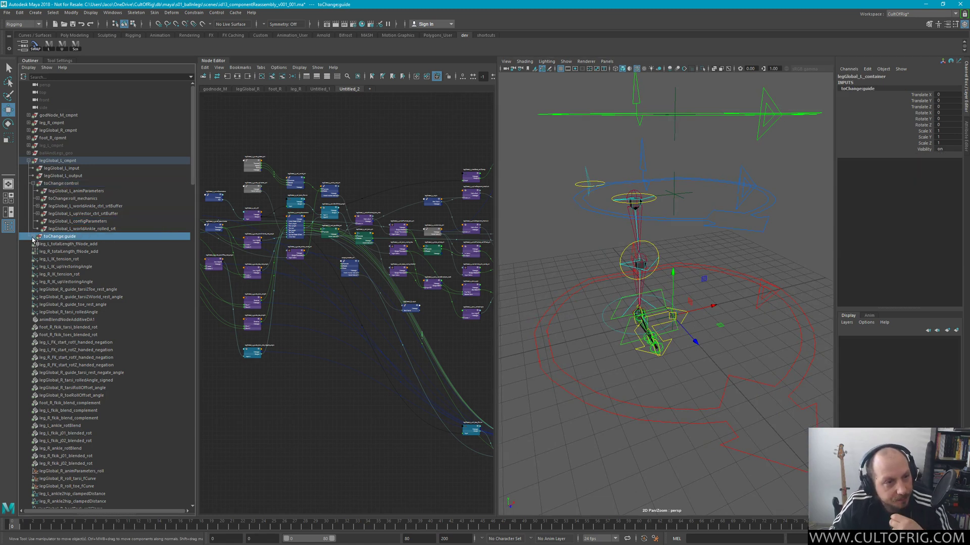
Expand the toChange:guide group and check the toChange:control and toChange:roll_mechanics nodes under legGlobal_L_cmpnt
click(34, 237)
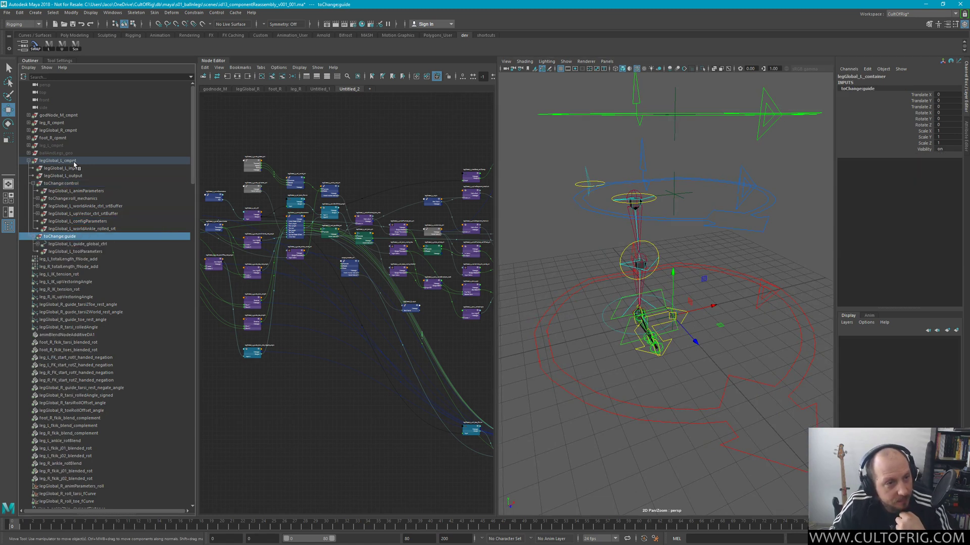
click(67, 184)
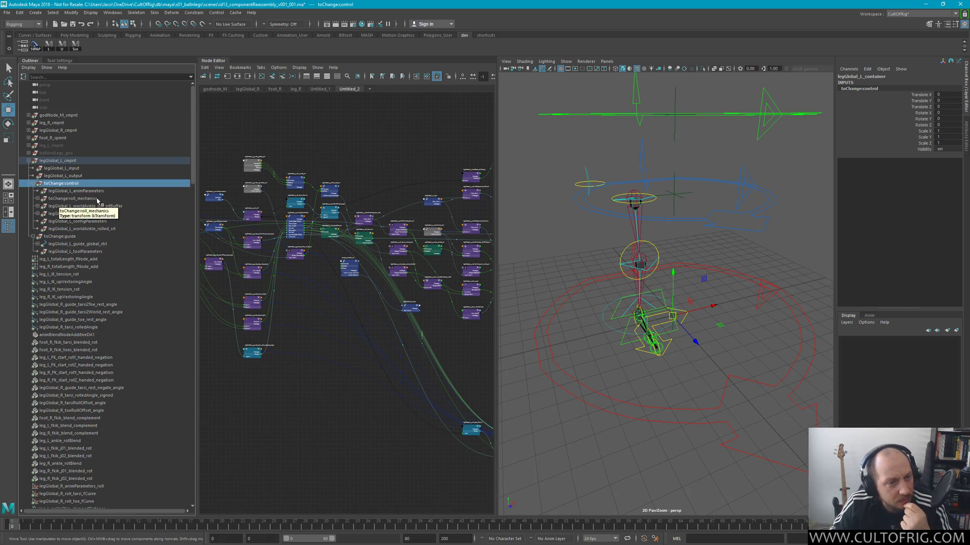
click(69, 198)
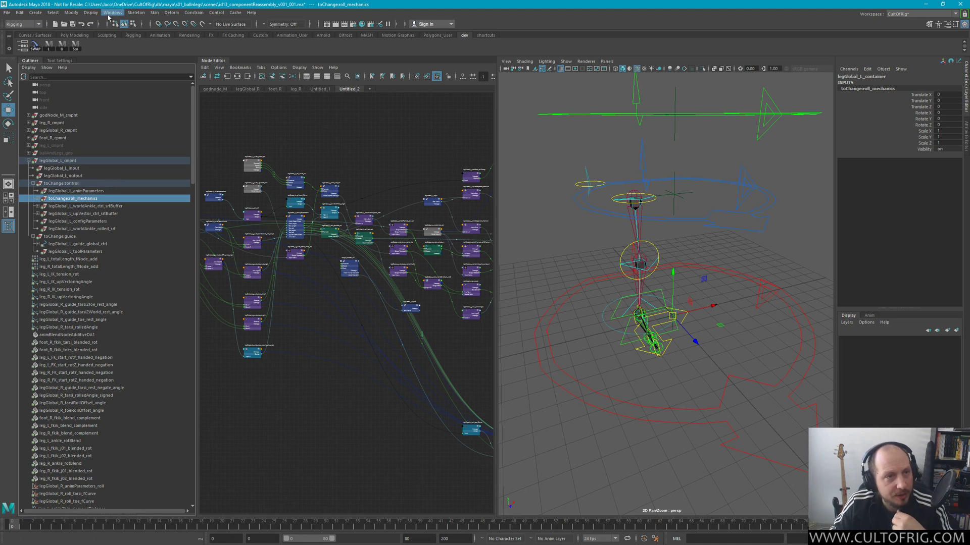
Save the scene under the new version name id13_componentReassembly_v001_002.ma
key(ctrl+shift+s)
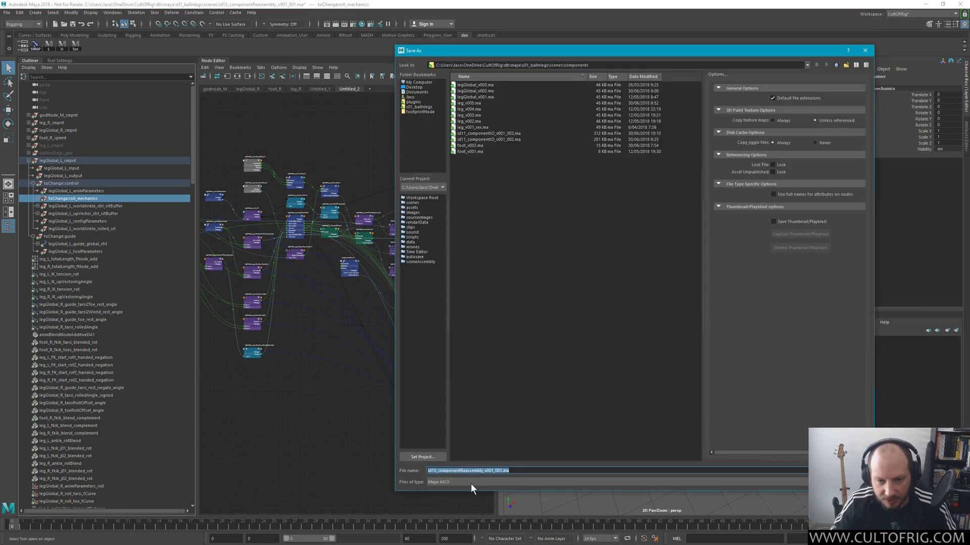
click(513, 470)
key(Left)
key(Left)
key(Left)
key(BackSpace)
text(2)
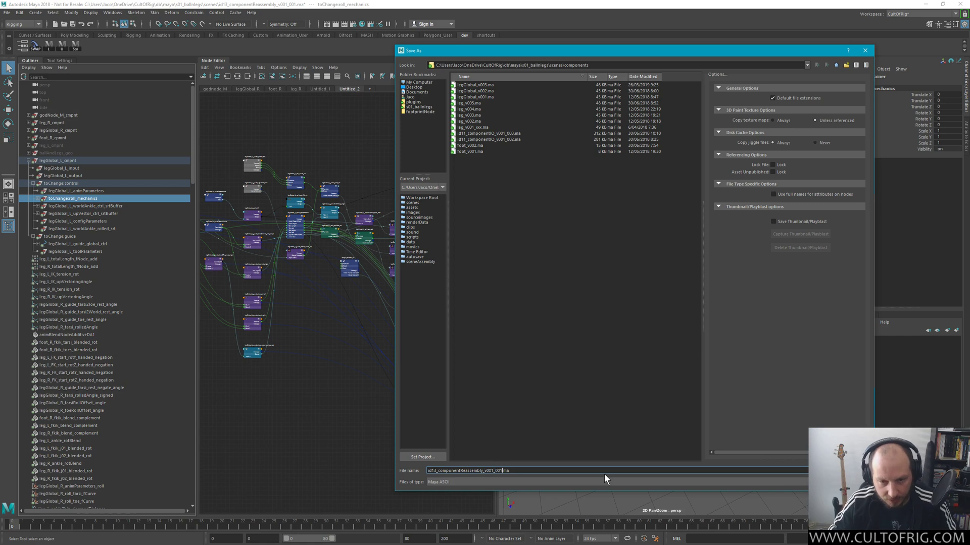
key(Return)
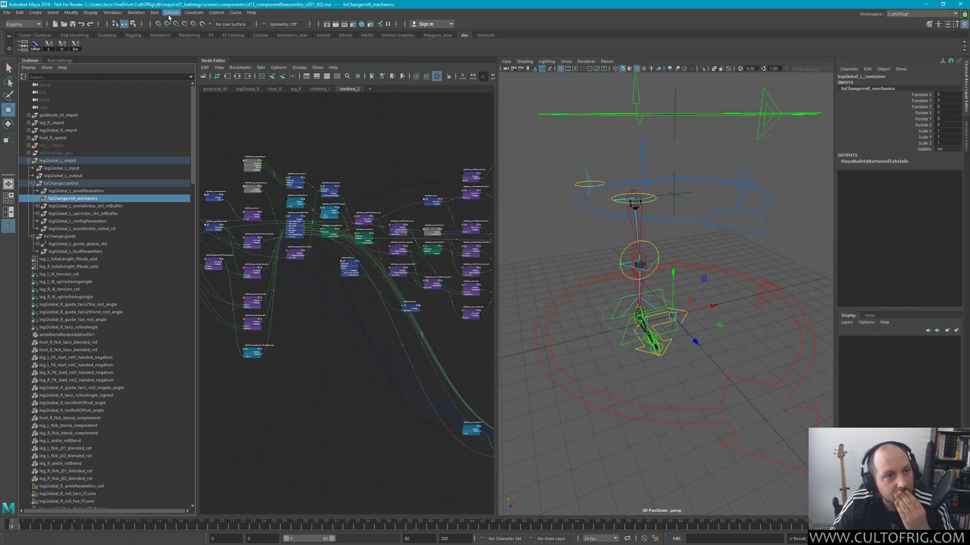
Delete the toChange namespace in the Namespace Editor, merging its contents with the root
click(113, 12)
mouse_move(138, 40)
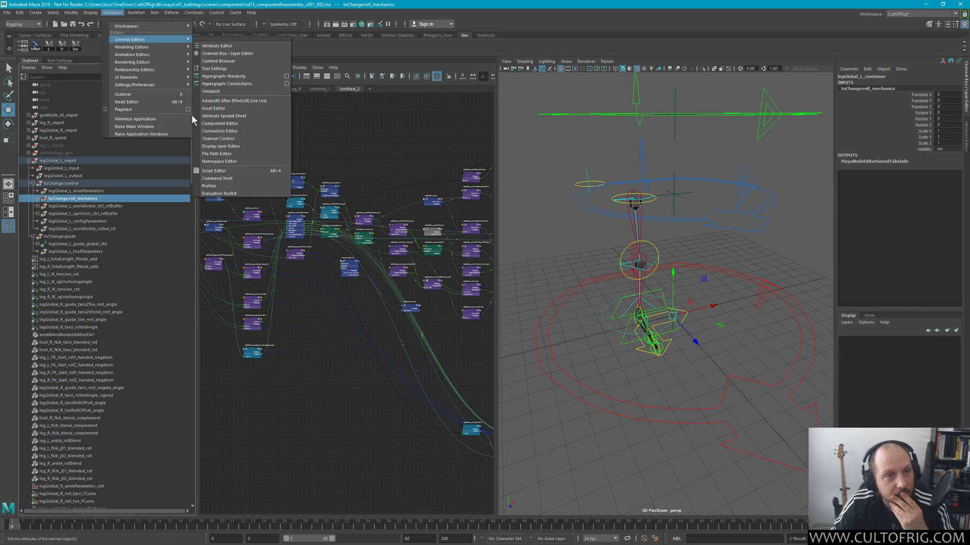
click(219, 162)
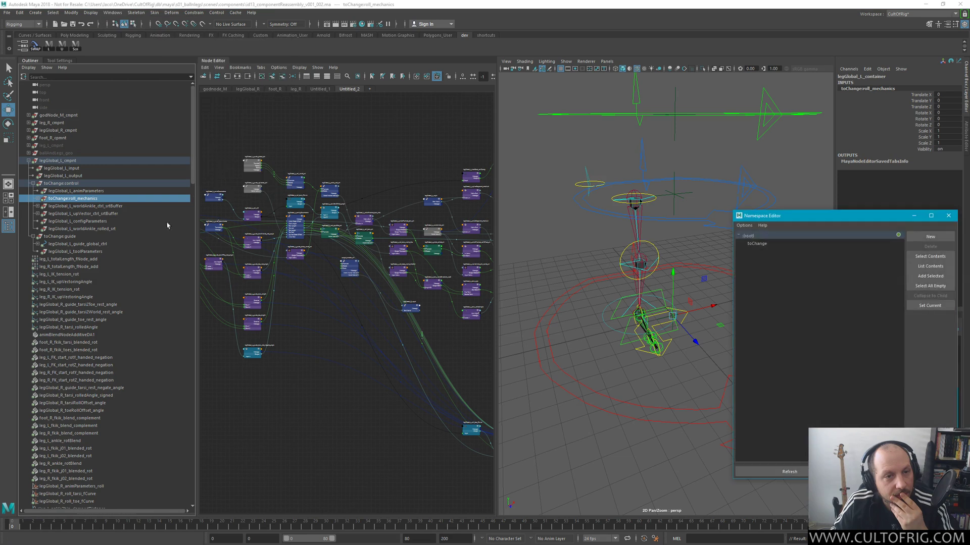
click(760, 244)
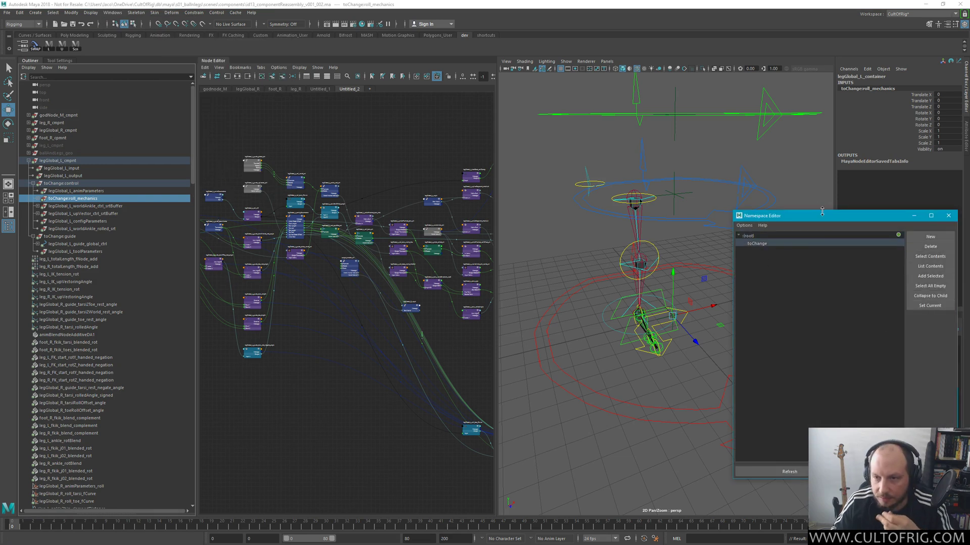
drag(851, 215, 525, 225)
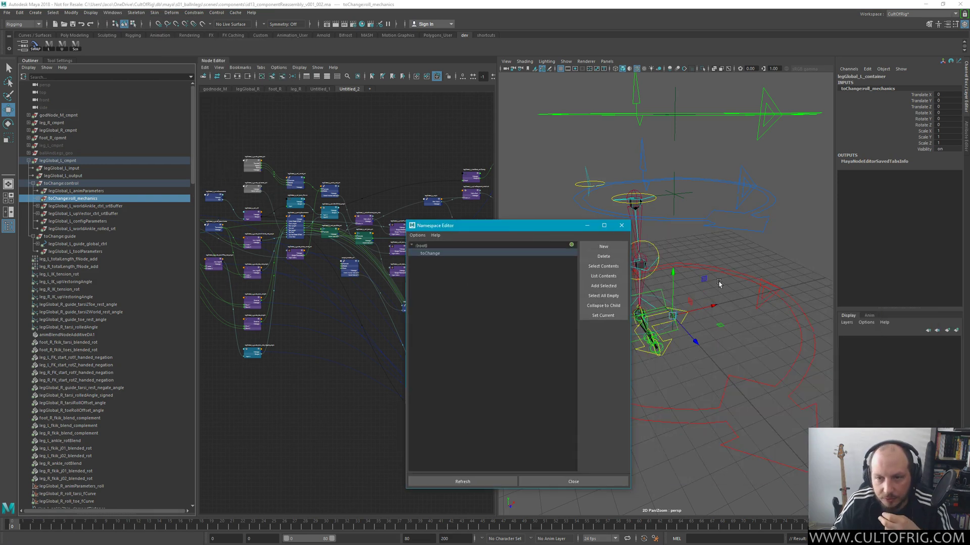
click(603, 258)
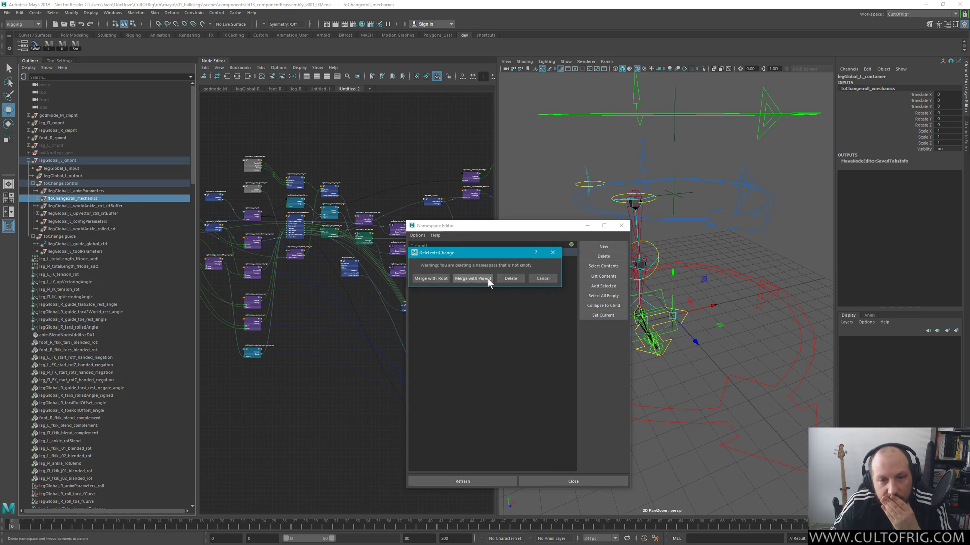
click(430, 278)
click(574, 482)
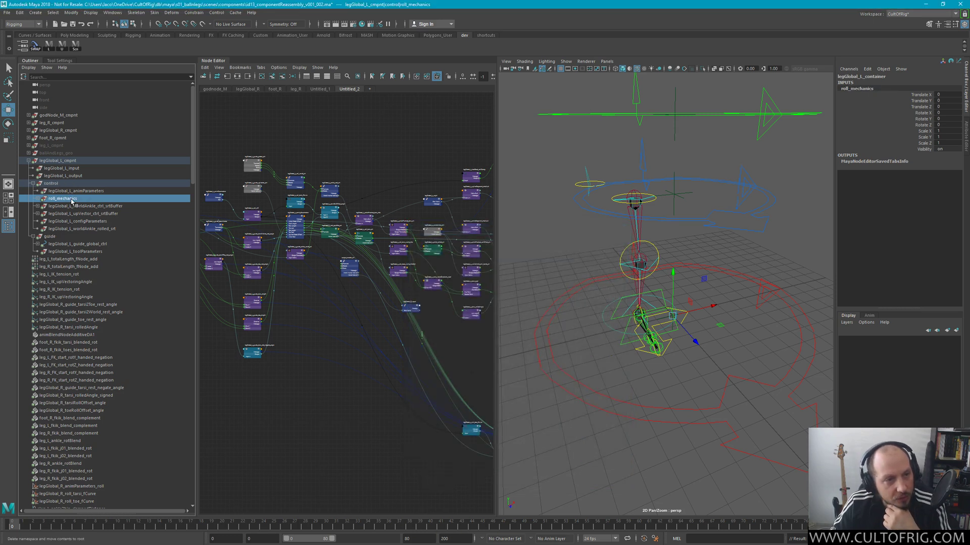
Set Translate X of legGlobal_L_guide_global_ctrl to 2 and clear the selection
click(66, 244)
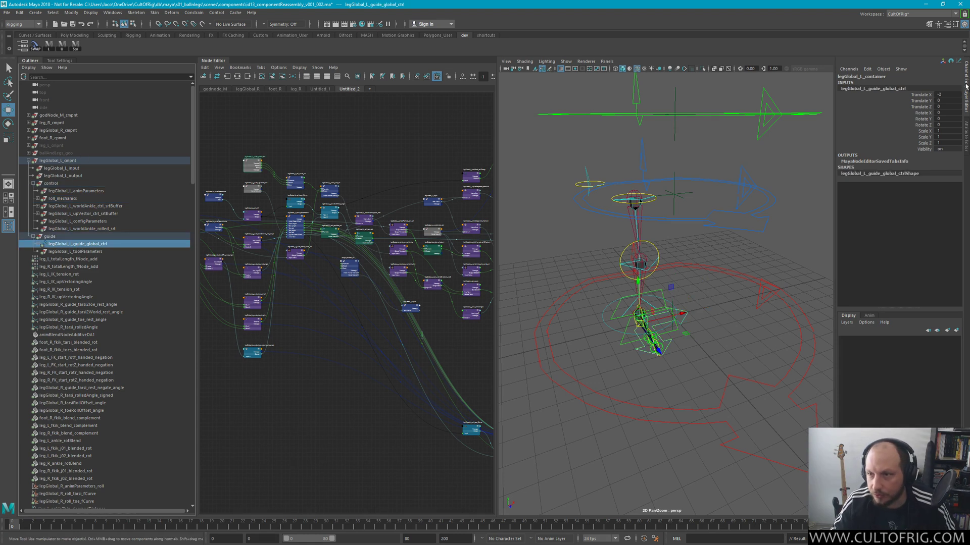
click(945, 90)
click(942, 94)
text(2)
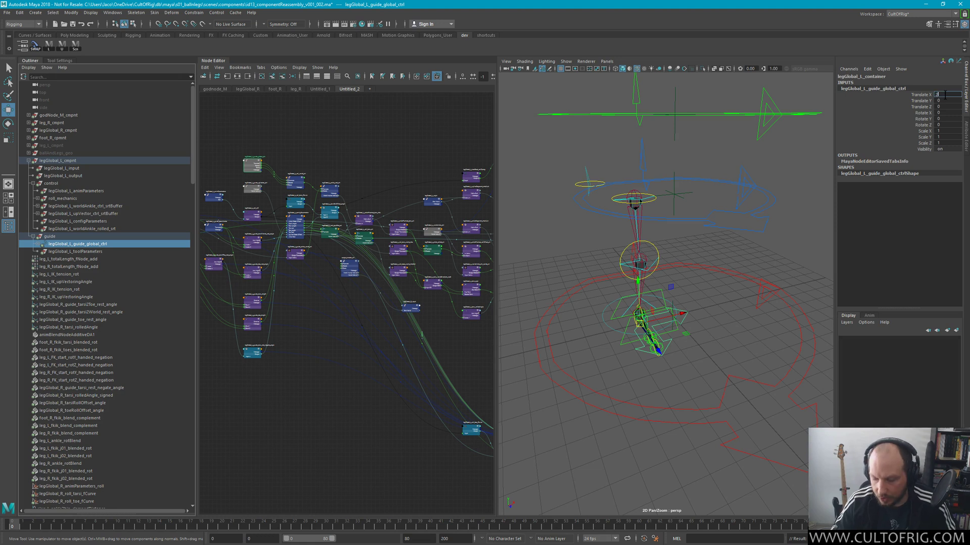
key(Return)
click(707, 255)
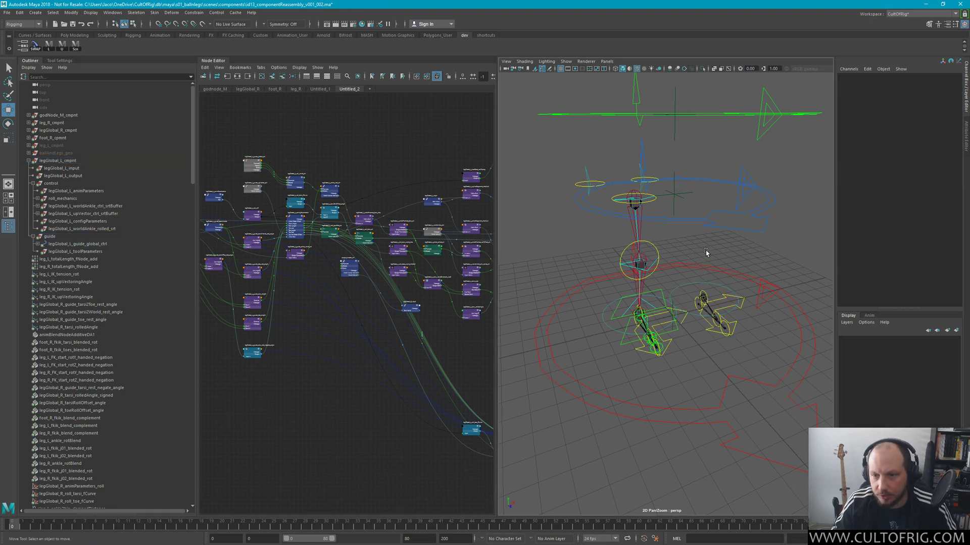
Try raising legGlobal_L_guide_ankle_ctrl in the viewport and undo the move
alt+drag(717, 305, 579, 202)
scroll(697, 318, up, 5)
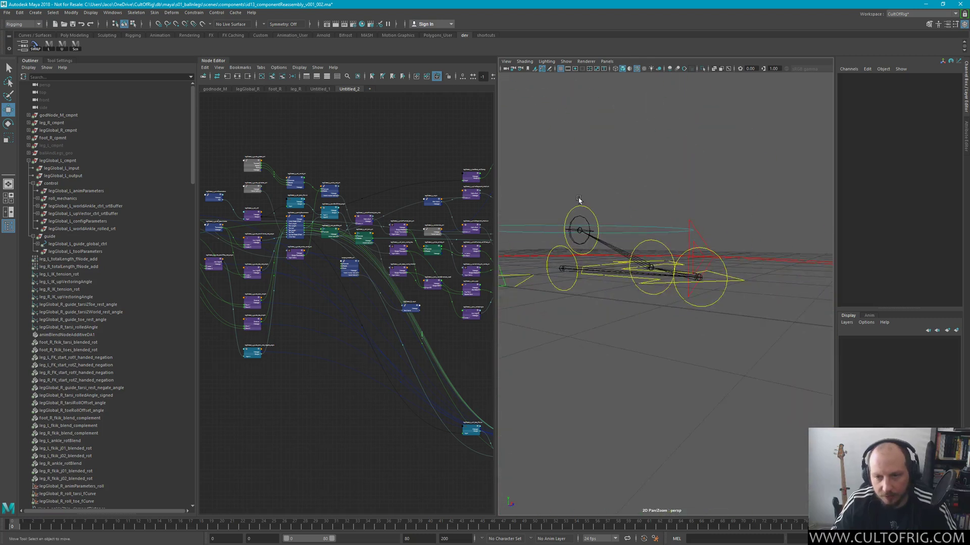
click(596, 219)
middle_drag(595, 220, 599, 167)
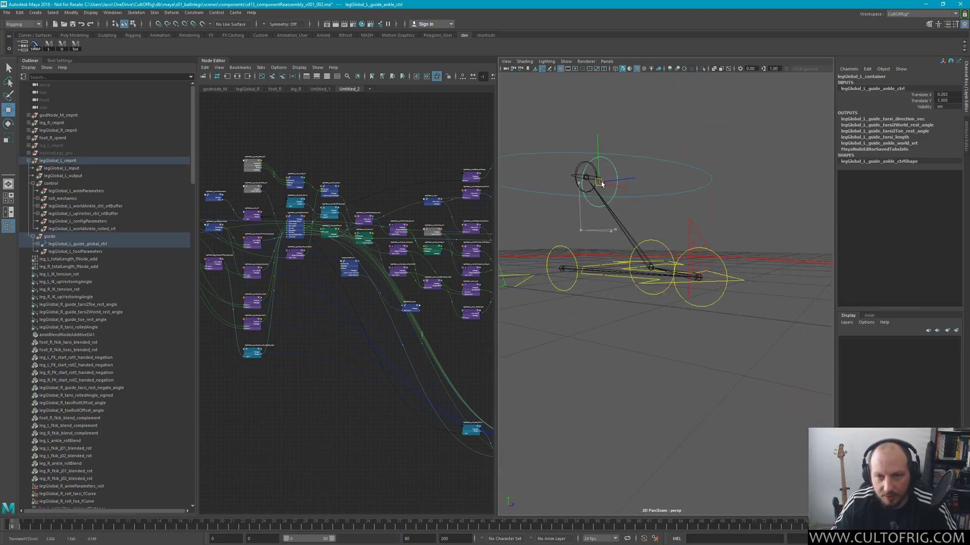
key(ctrl+z)
Examine the left foot guide from several angles and compare its placement with the right leg's rig
alt+drag(601, 215, 541, 227)
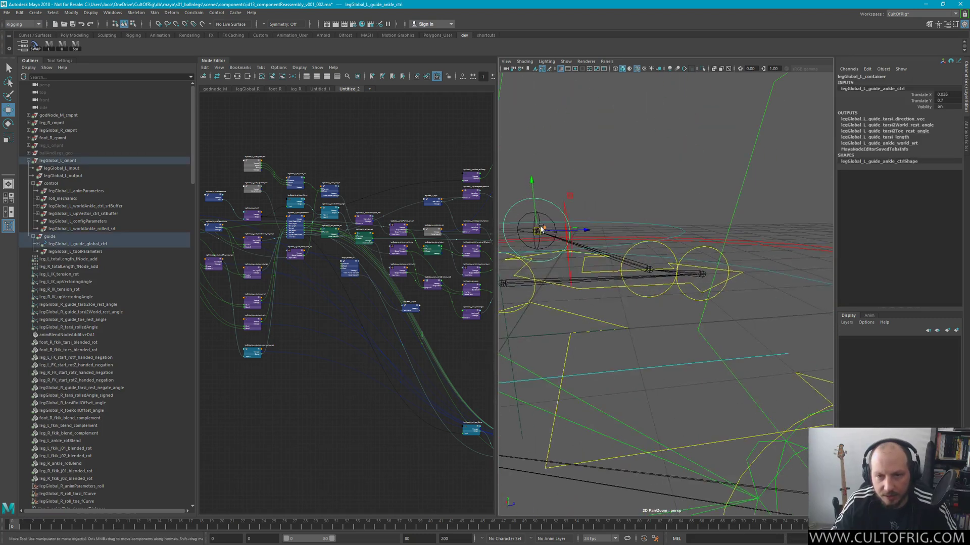
middle_drag(542, 228, 675, 198)
alt+drag(674, 197, 624, 189)
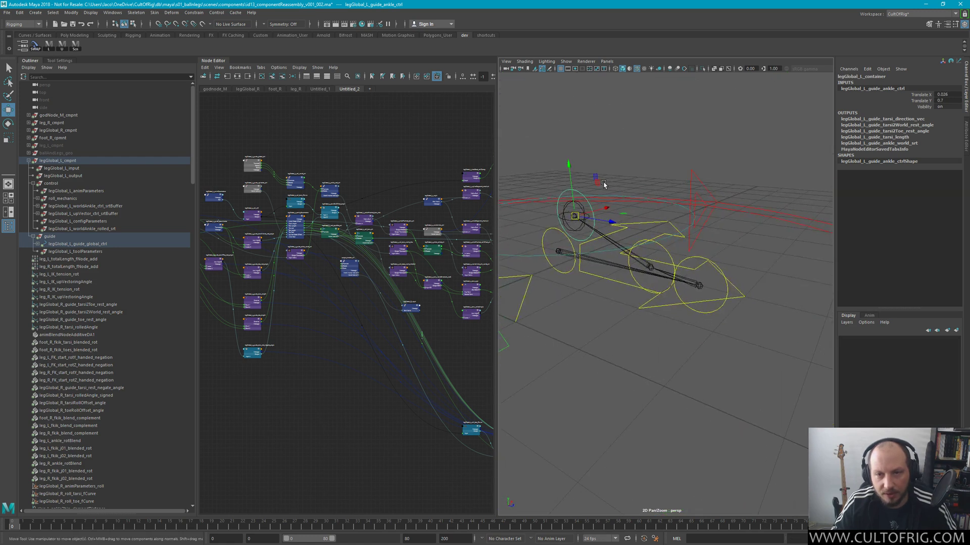
middle_drag(603, 185, 664, 195)
alt+drag(688, 183, 657, 218)
click(742, 172)
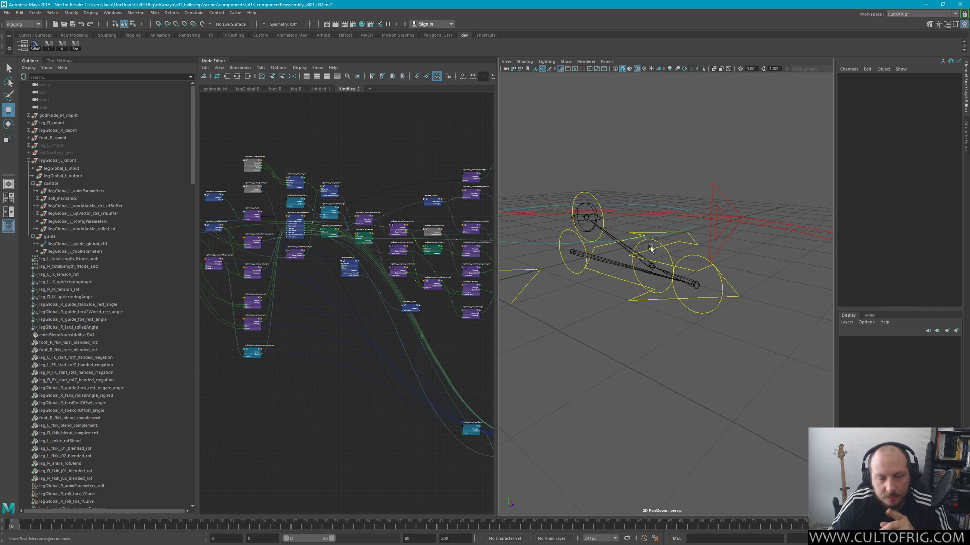
scroll(648, 248, down, 4)
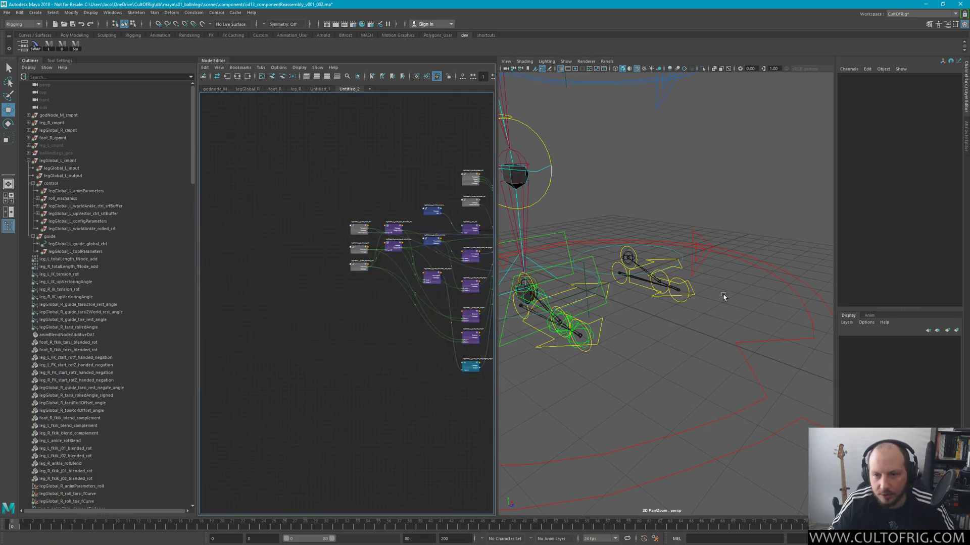
key(q)
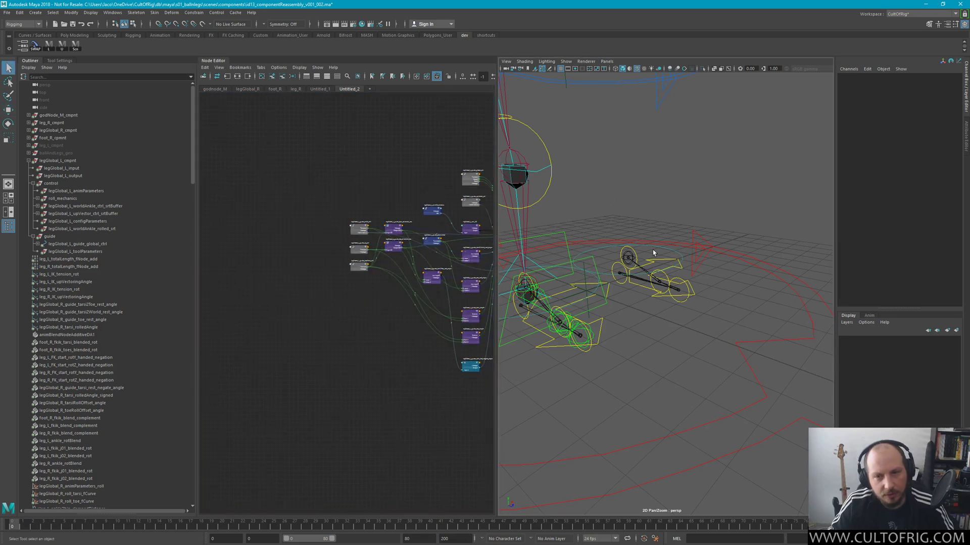
alt+drag(653, 252, 780, 263)
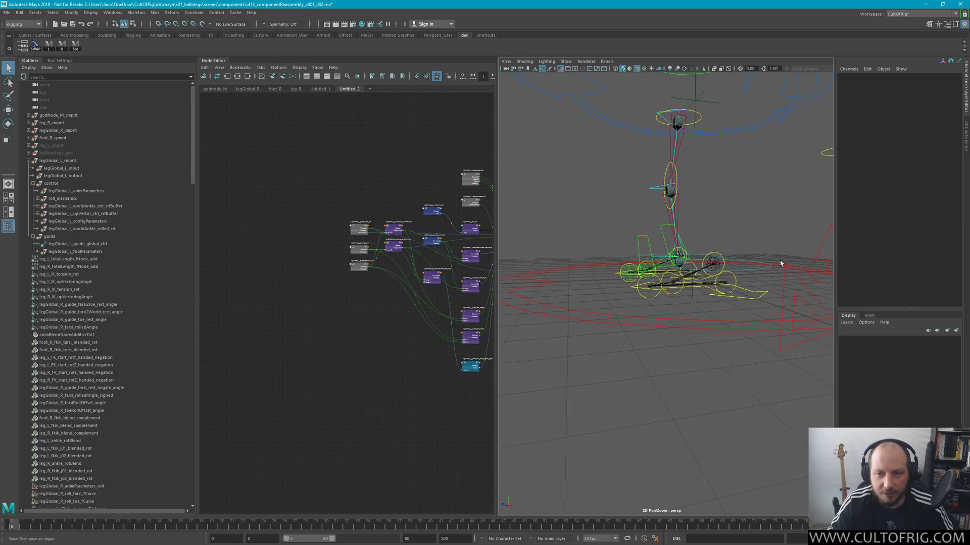
Expand godNode_M_cmpnt and its output group, and select output_master_srt together with legGlobal_L_input
click(320, 89)
key(a)
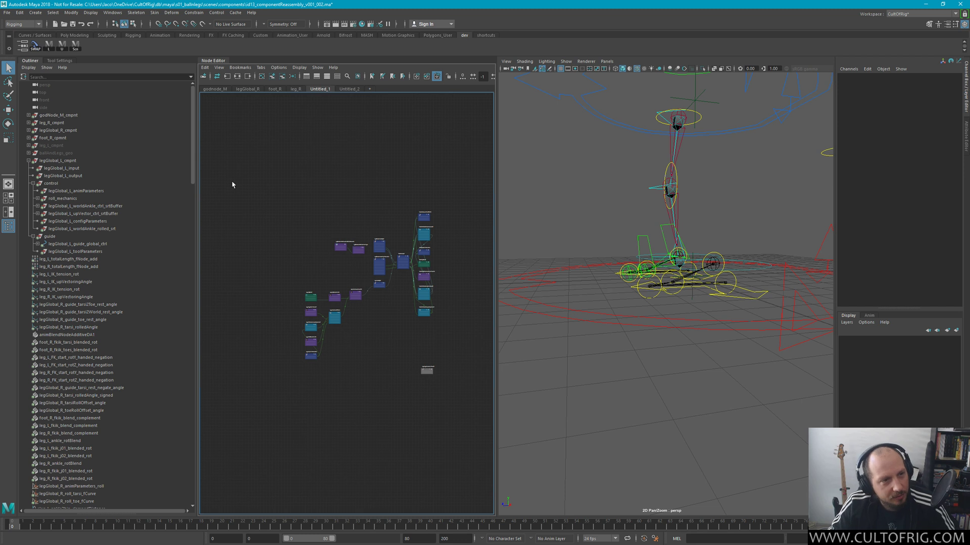
click(29, 117)
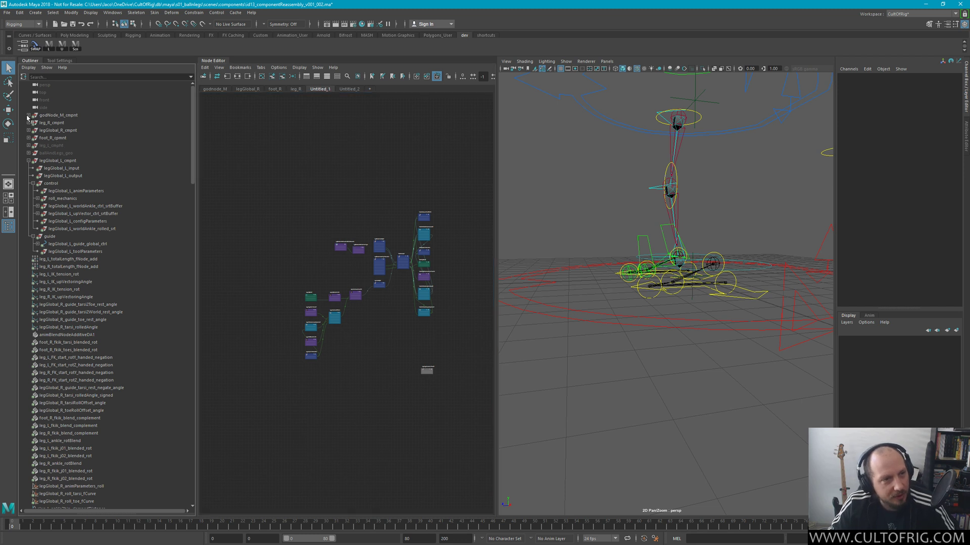
click(33, 123)
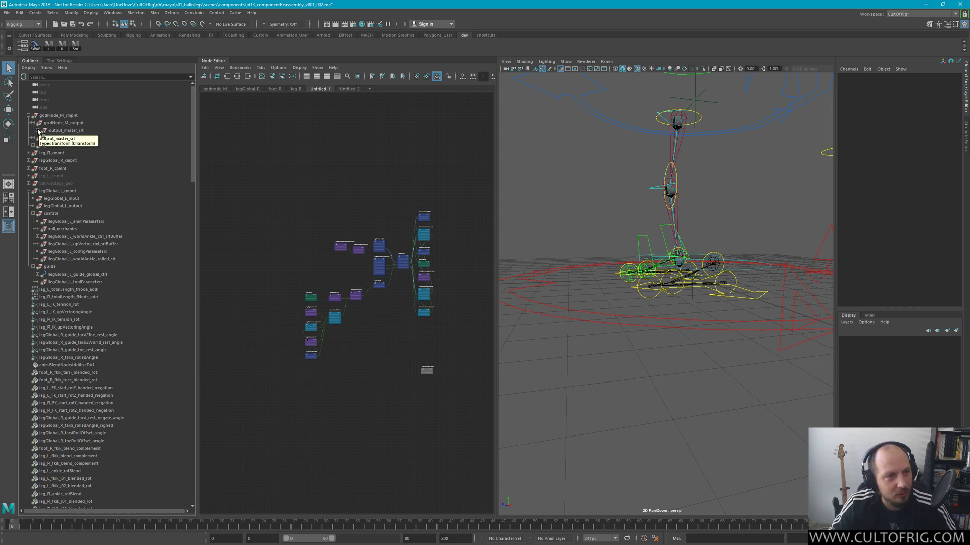
click(71, 131)
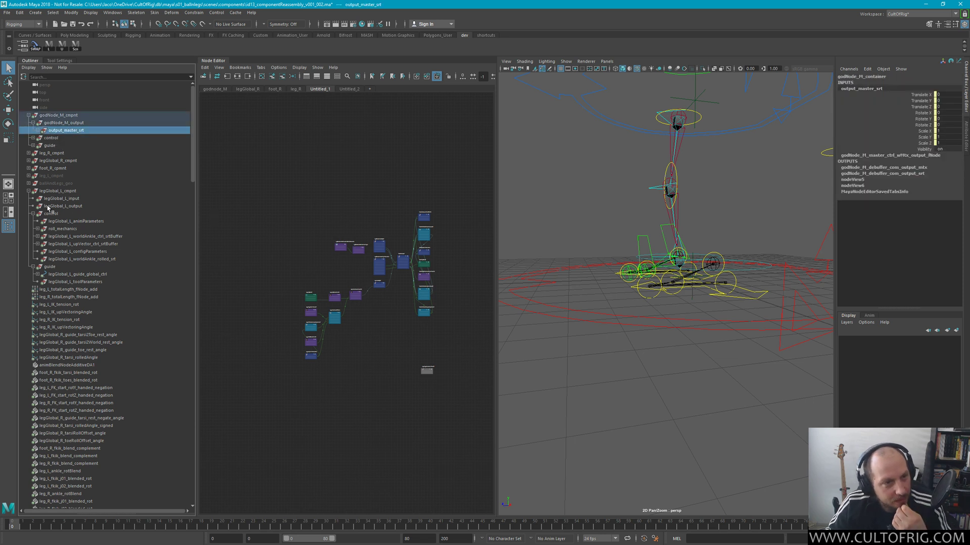
drag(69, 199, 114, 182)
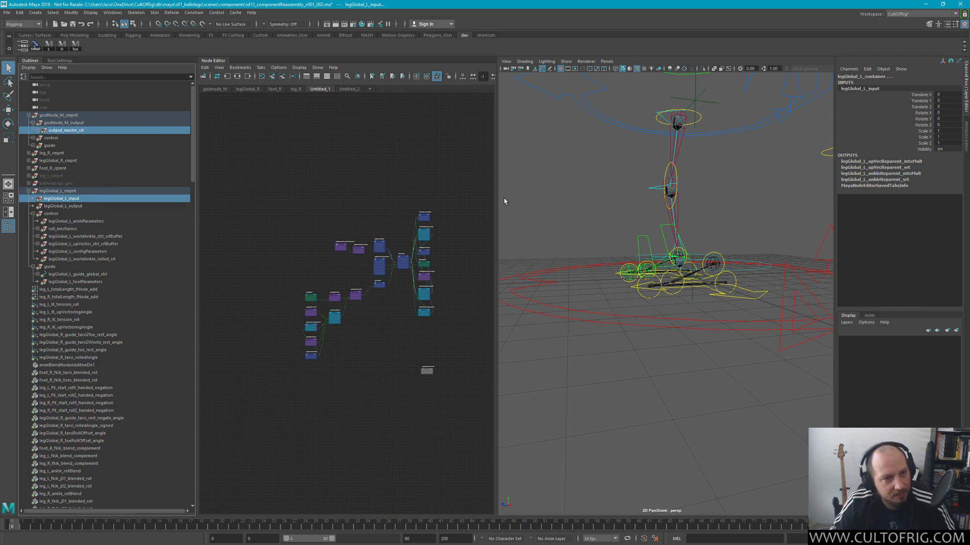
Add output_master_srt and legGlobal_L_input to the Untitled_2 node graph and frame them
click(354, 90)
ctrl+shift+click(71, 133)
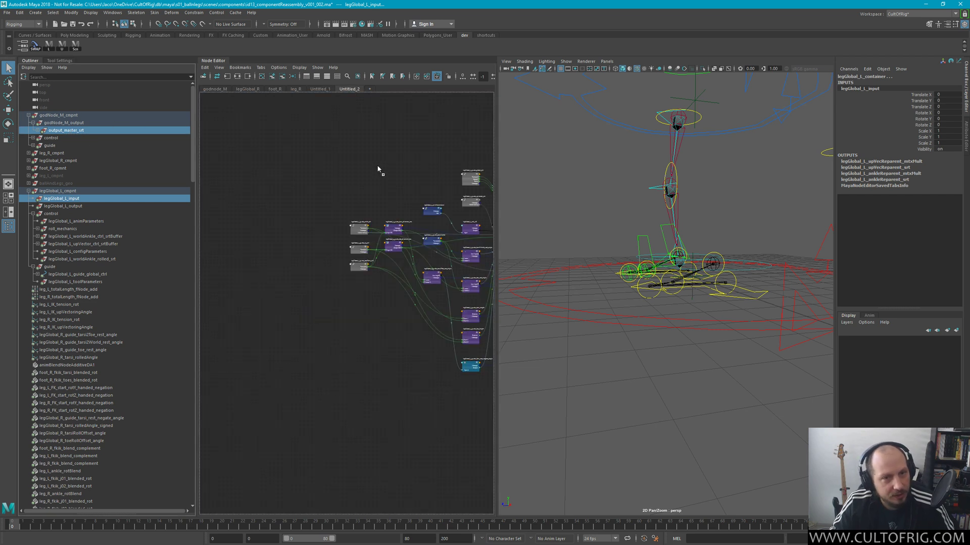
key(3)
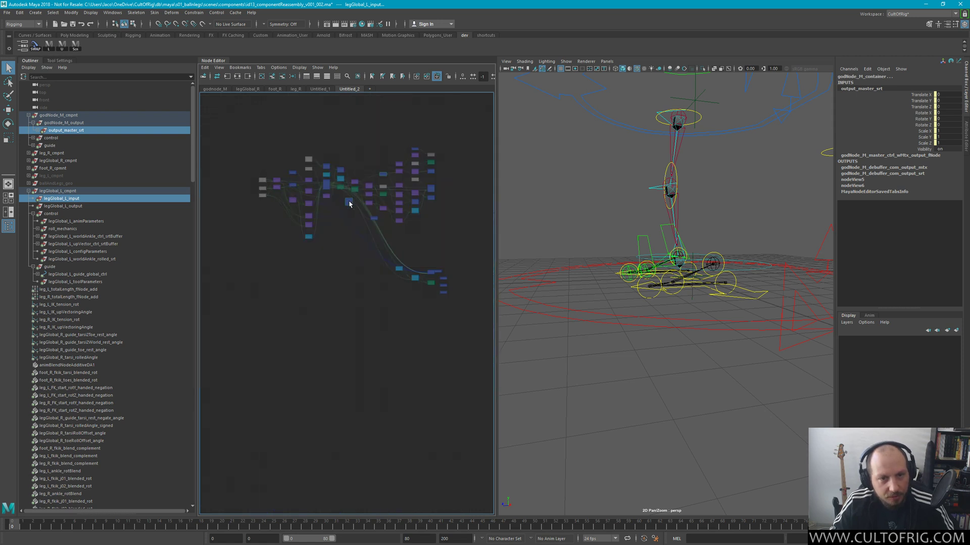
scroll(316, 460, up, 5)
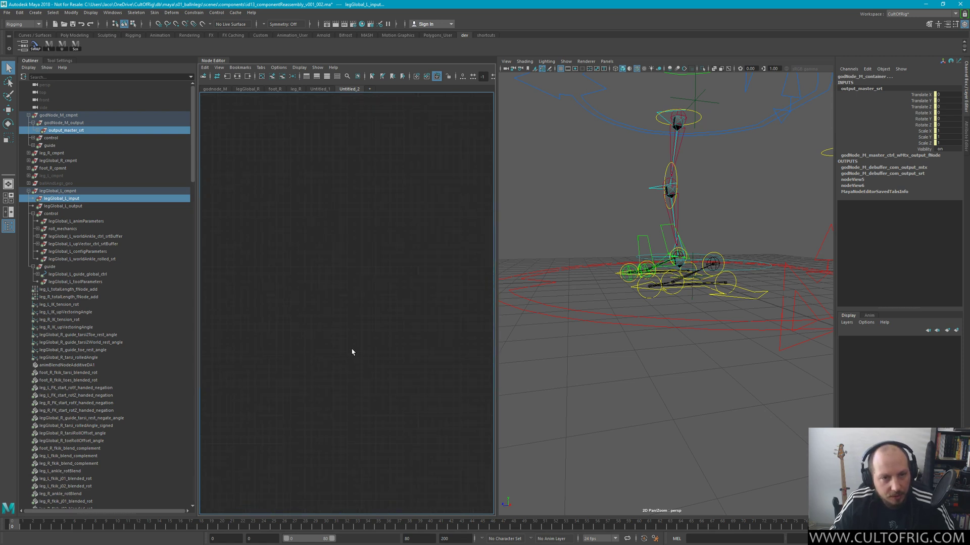
key(f)
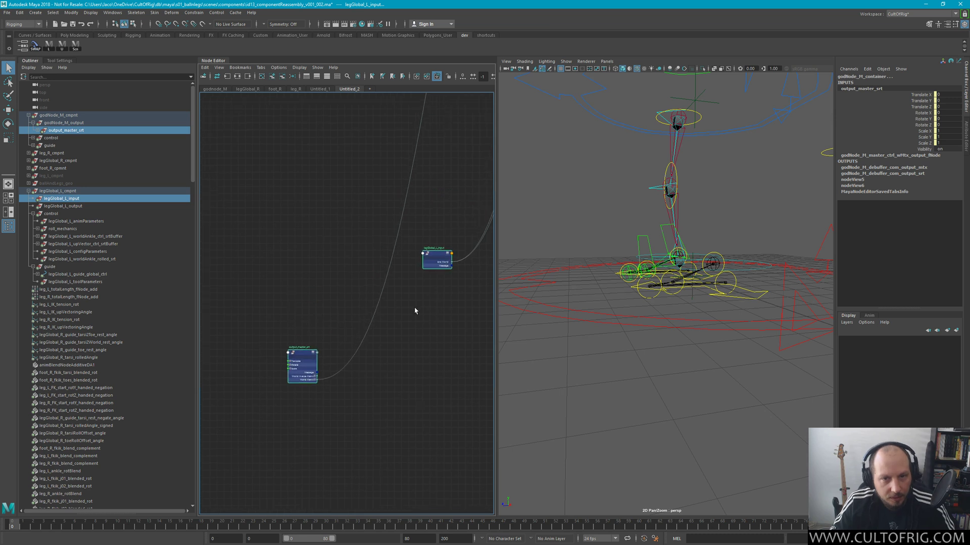
Place the output_master_srt node directly beside legGlobal_L_input in the graph and select both nodes
click(372, 271)
drag(309, 357, 401, 244)
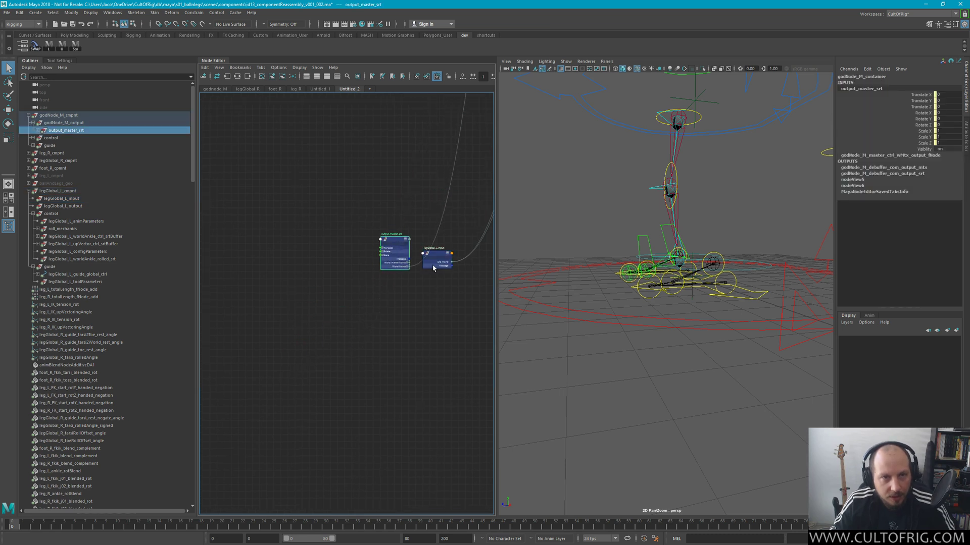
alt+middle_drag(432, 268, 292, 328)
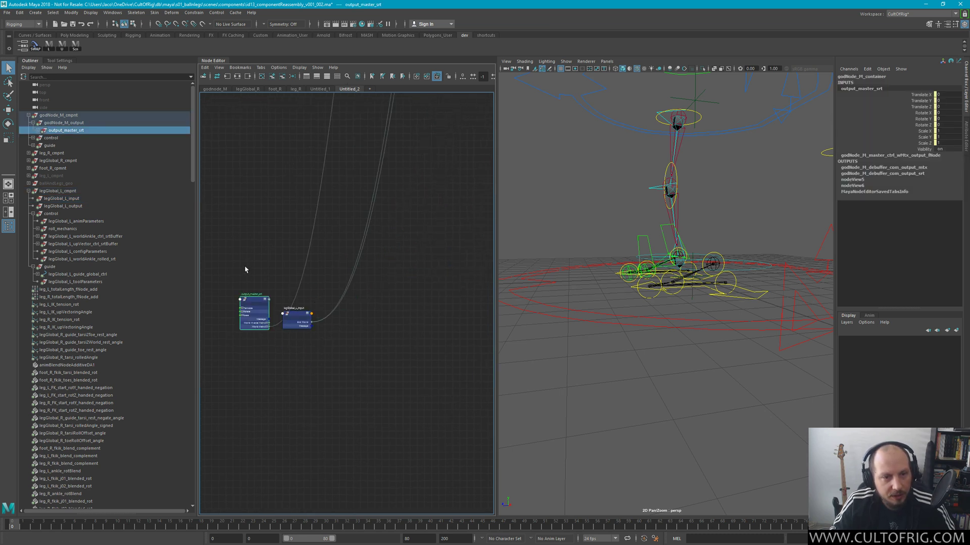
shift+click(295, 313)
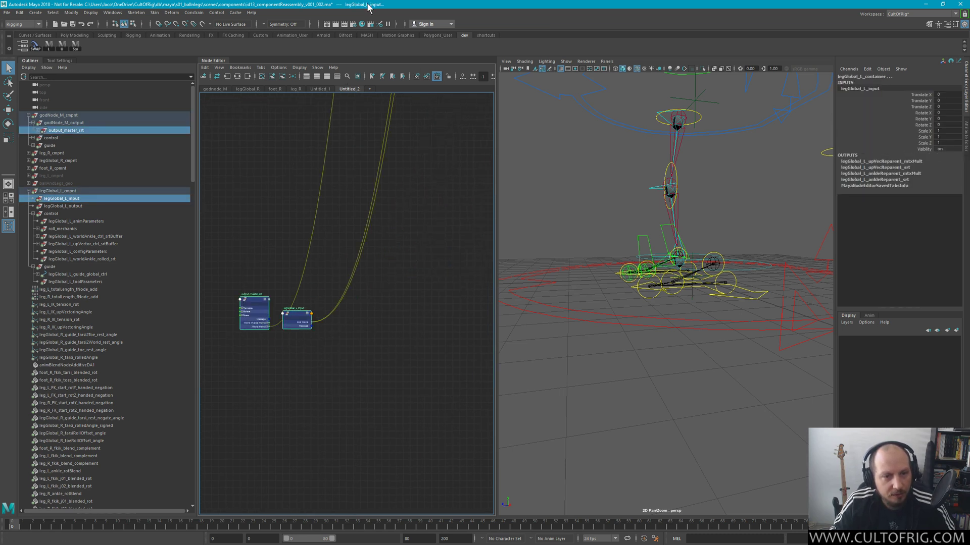
Clear the Untitled_2 graph and add only output_master_srt and legGlobal_L_input back to it, framed
click(262, 79)
click(65, 199)
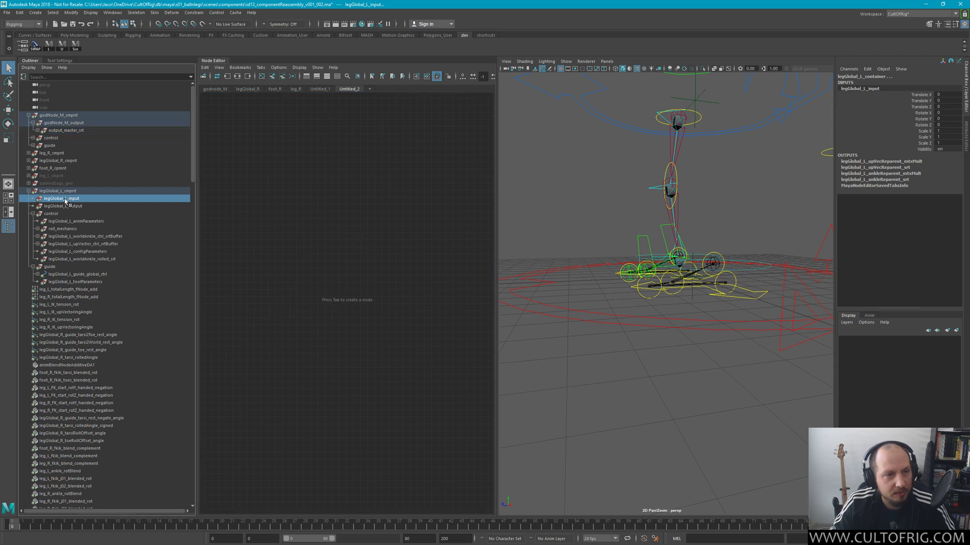
ctrl+click(76, 130)
middle_drag(81, 132, 402, 314)
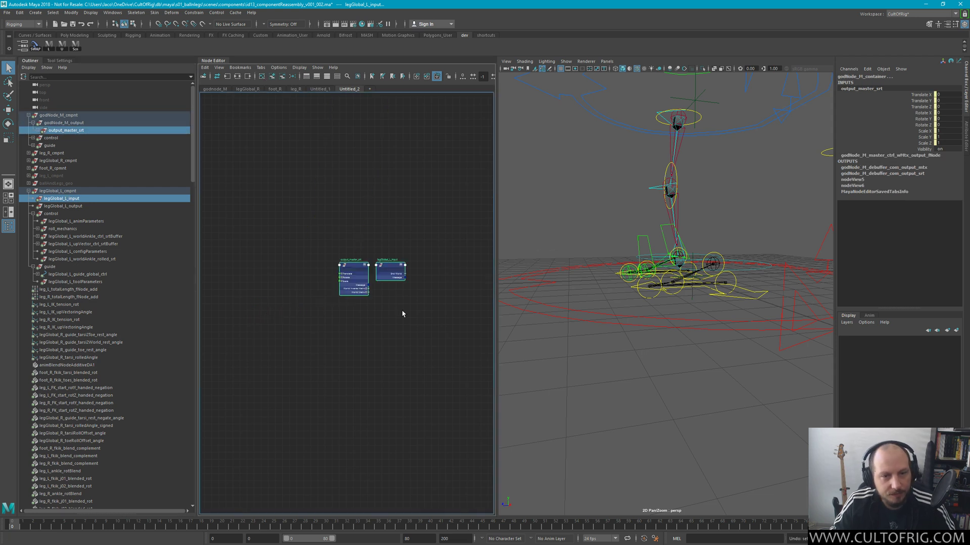
key(f)
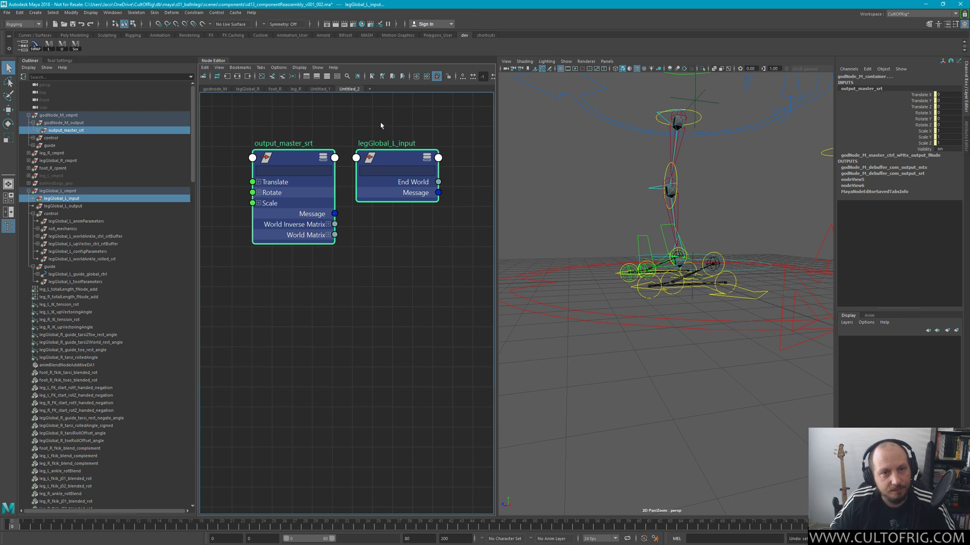
Spread the two nodes apart, expand their attributes, and connect output_master_srt's World Matrix[0] to End World on legGlobal_L_input
click(298, 163)
drag(299, 163, 258, 160)
click(404, 160)
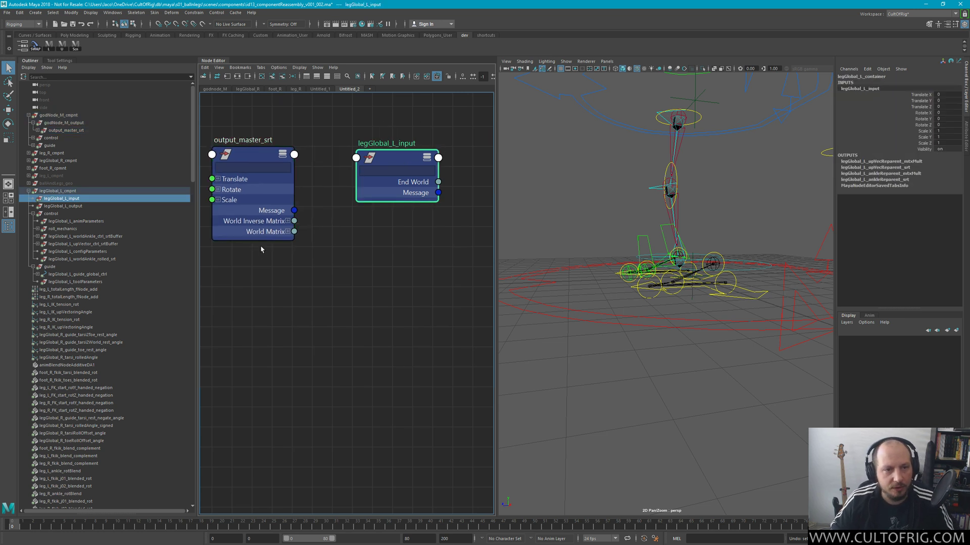
click(288, 232)
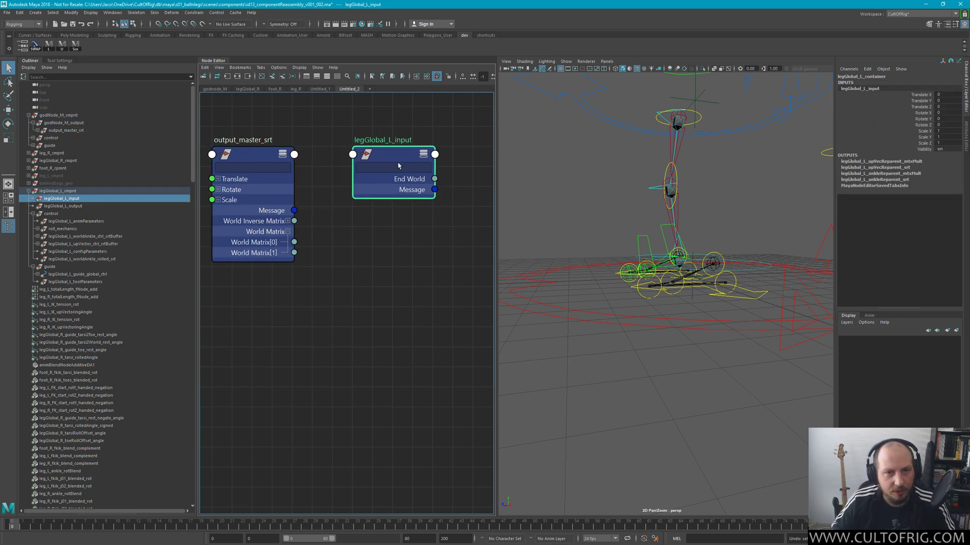
key(3)
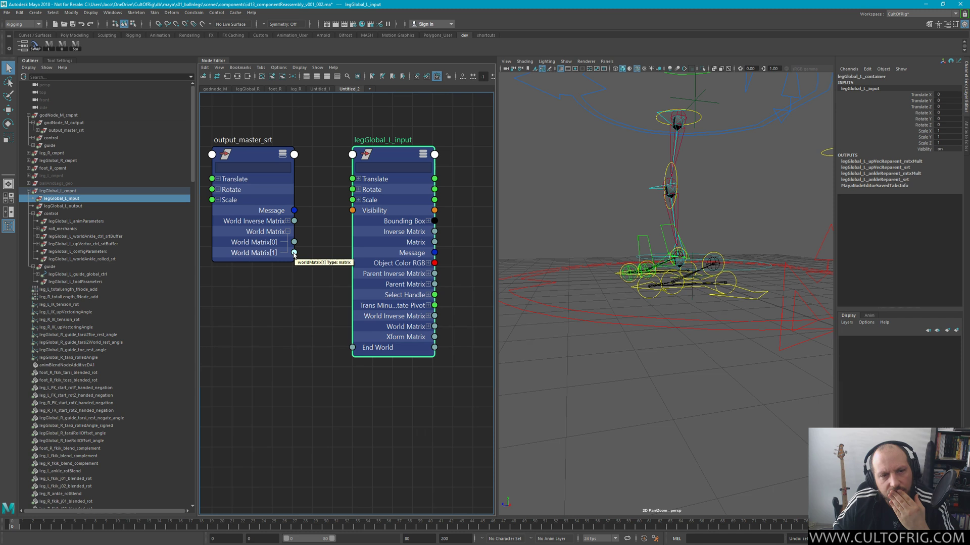
drag(294, 253, 352, 348)
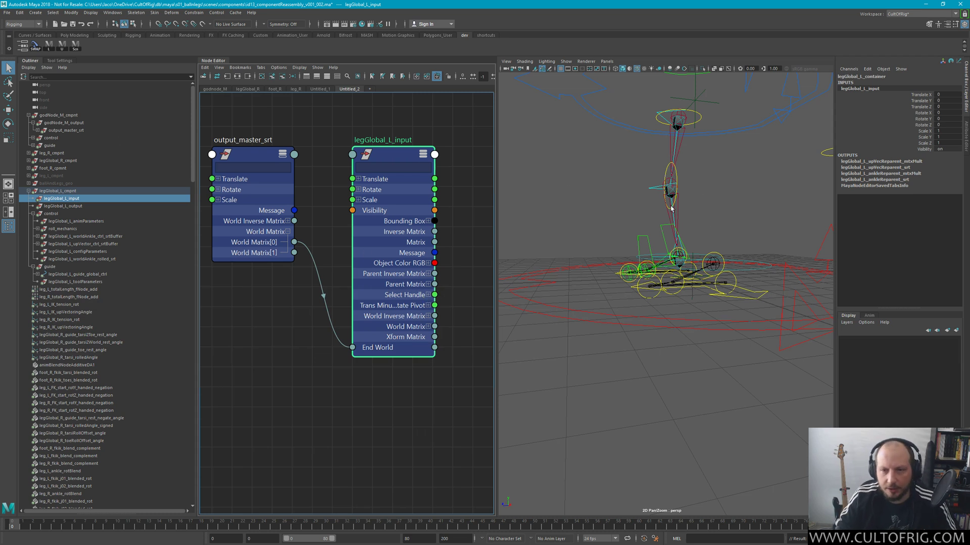
Test the rig by moving godNode_M_com_ctrl to about -4.8 in Translate X, and undo the move
alt+drag(670, 176, 412, 475)
scroll(644, 183, down, 8)
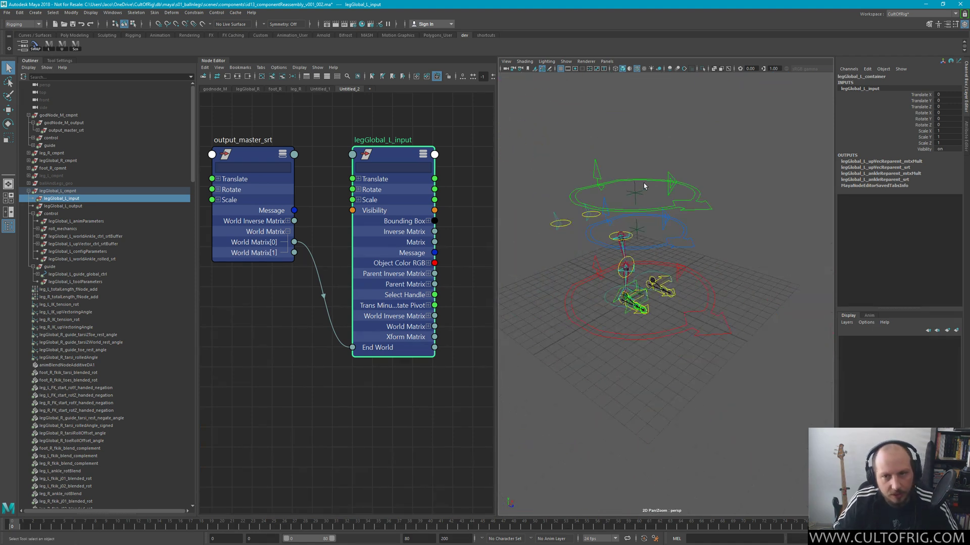
scroll(647, 184, up, 3)
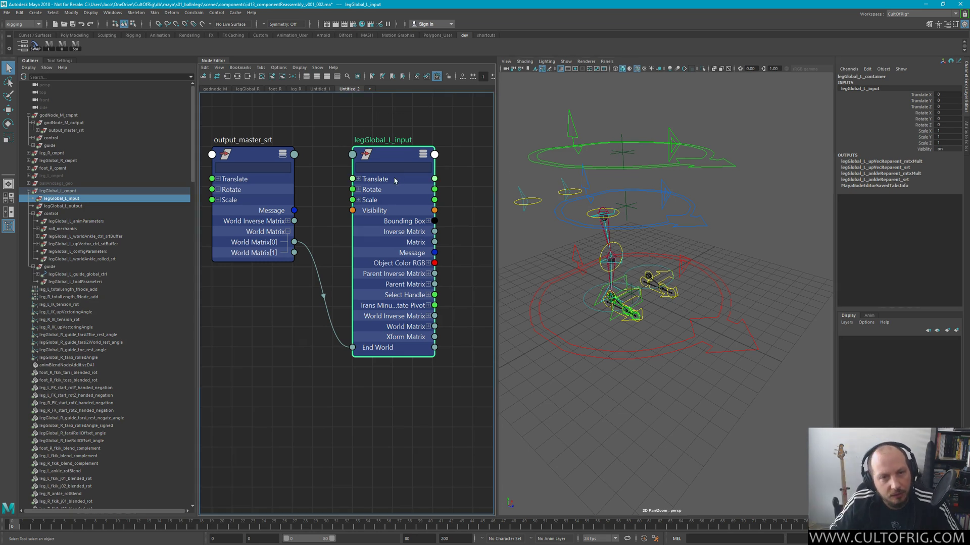
scroll(384, 137, down, 3)
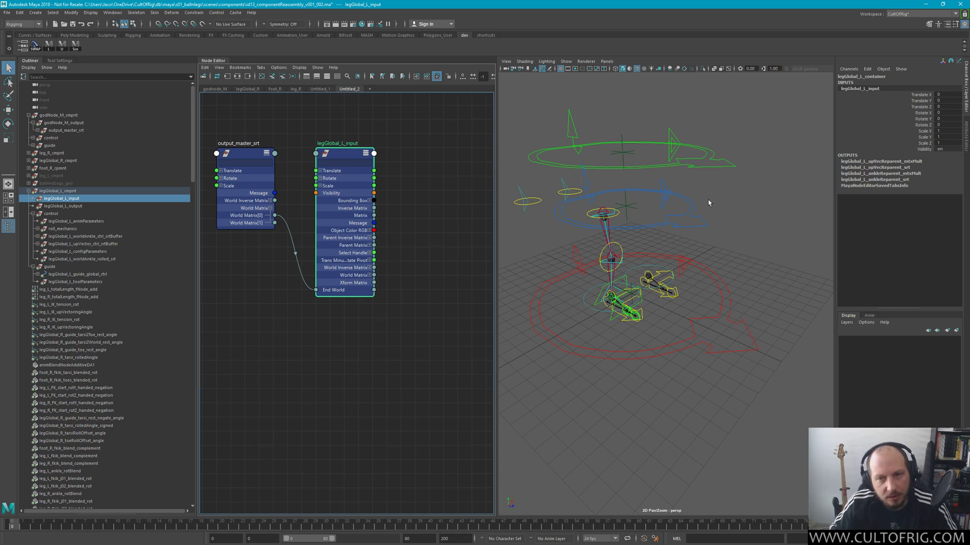
click(691, 227)
key(w)
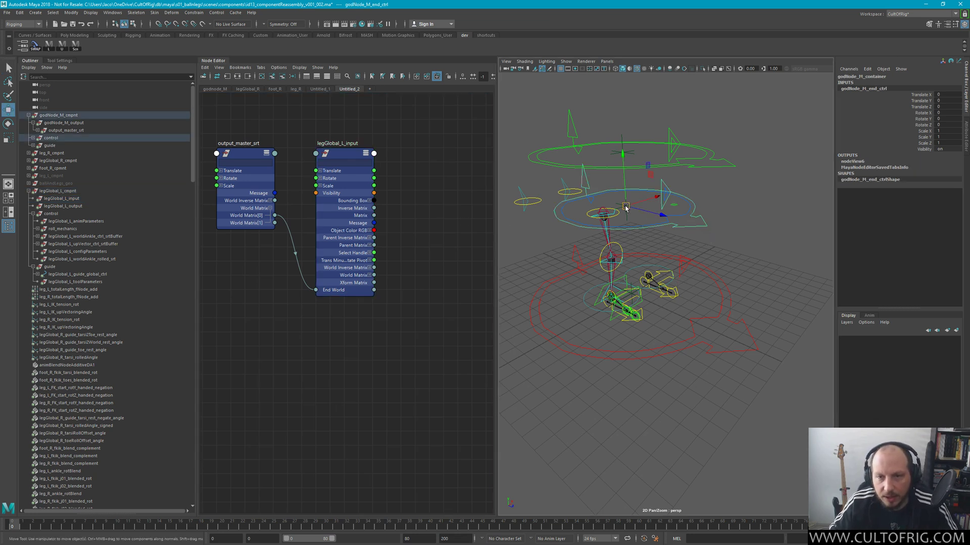
click(714, 155)
drag(635, 153, 625, 167)
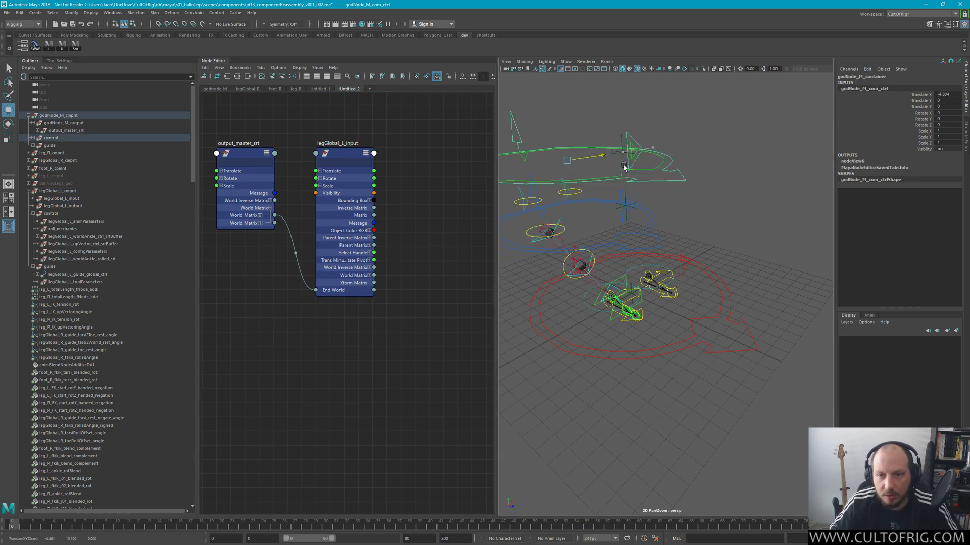
key(ctrl+z)
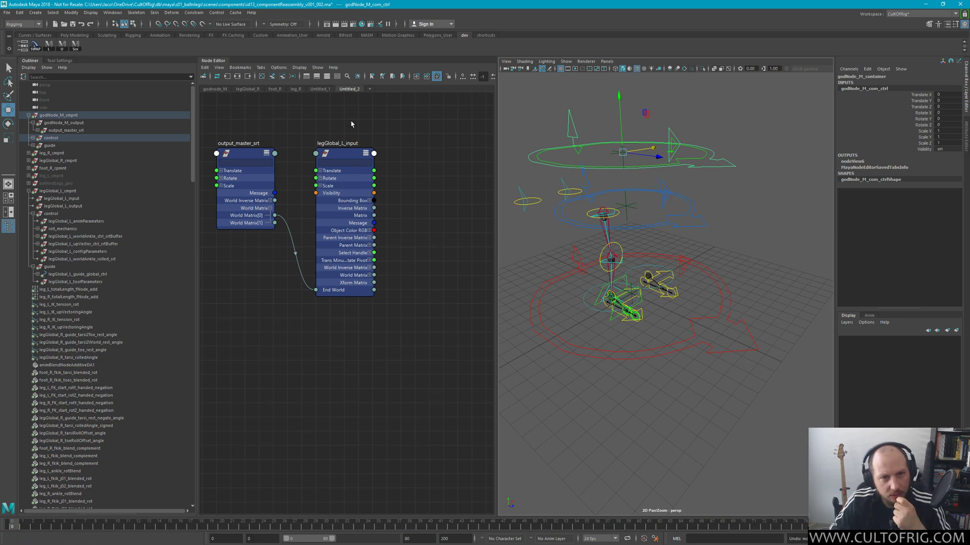
click(365, 191)
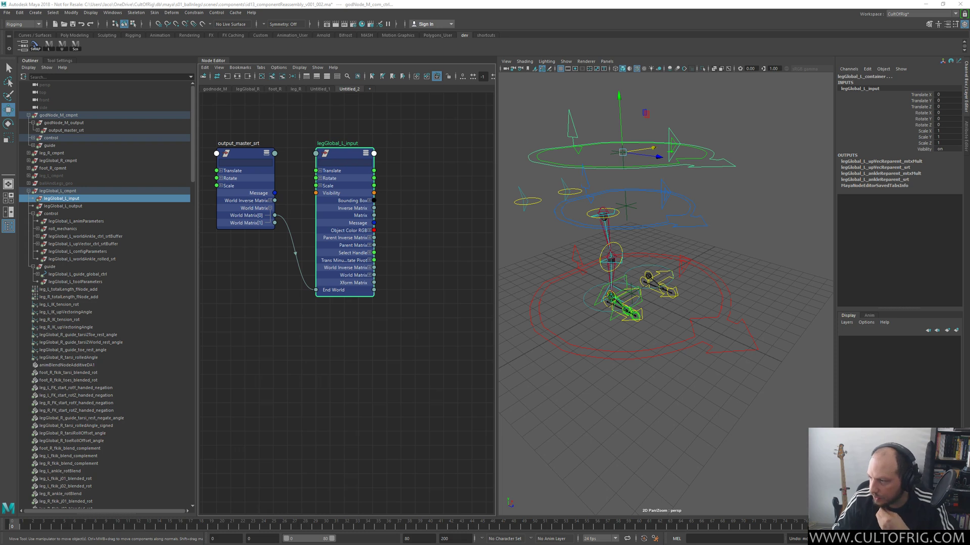
key(alt+Tab)
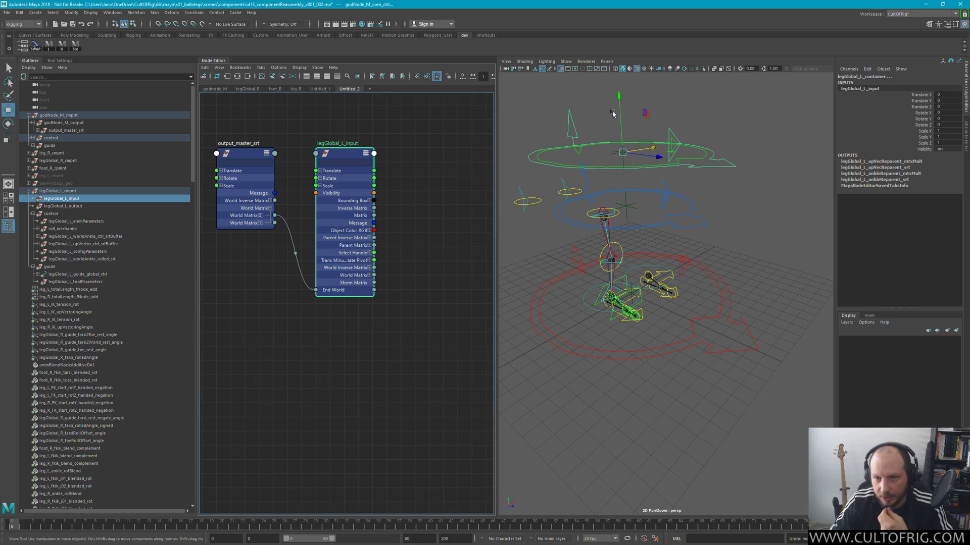
key(alt+Tab)
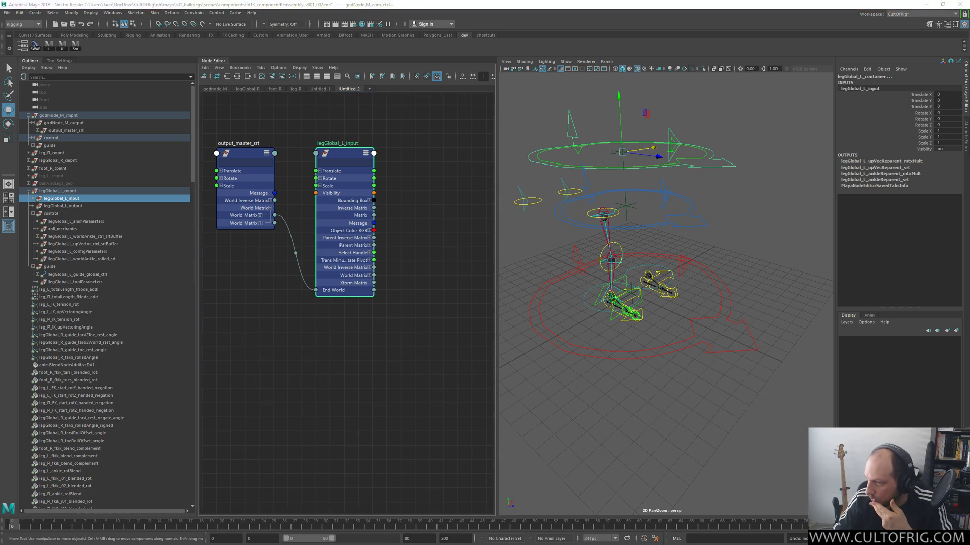
key(alt+Tab)
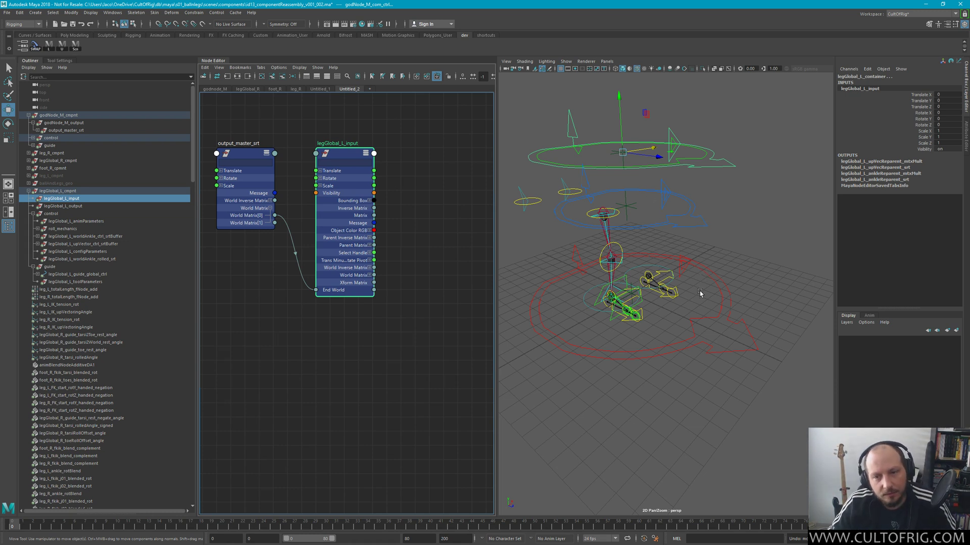
Select legGlobal_L_guide_global_ctrl on the left foot guide and try to run the guidance snap script on it
alt+drag(717, 308, 699, 238)
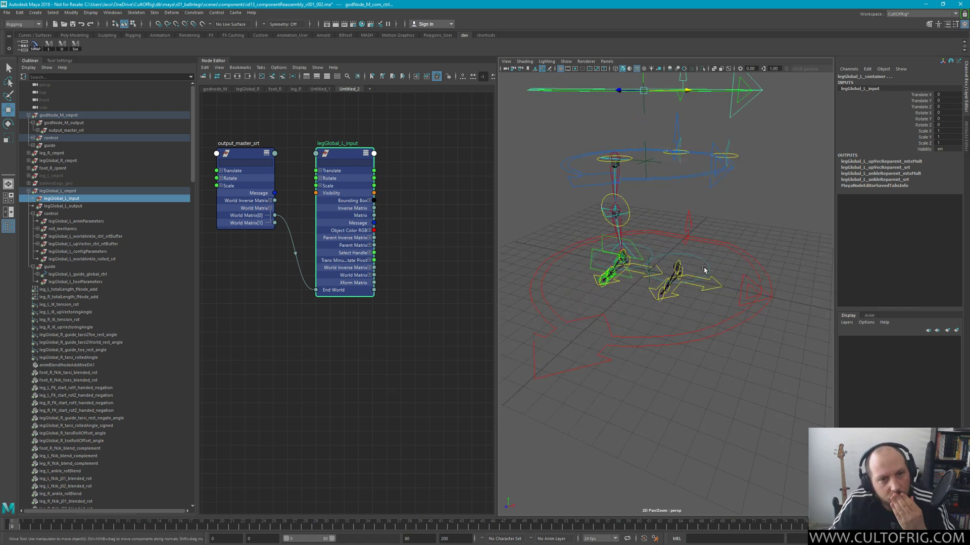
alt+drag(635, 221, 713, 187)
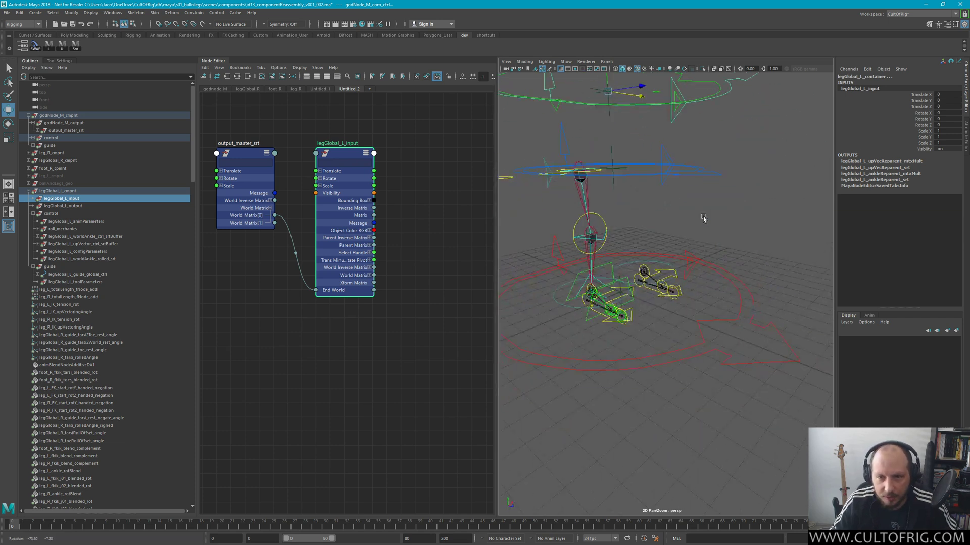
click(669, 271)
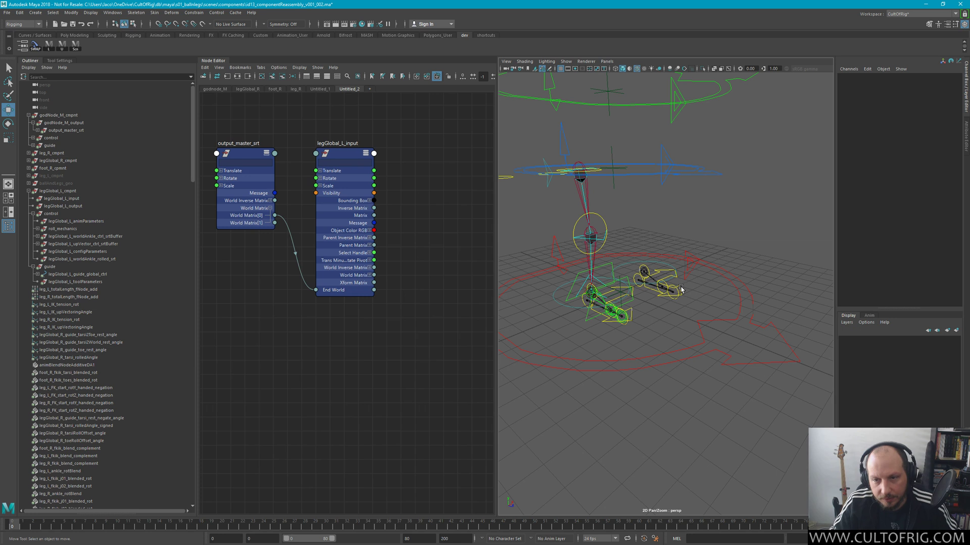
click(680, 289)
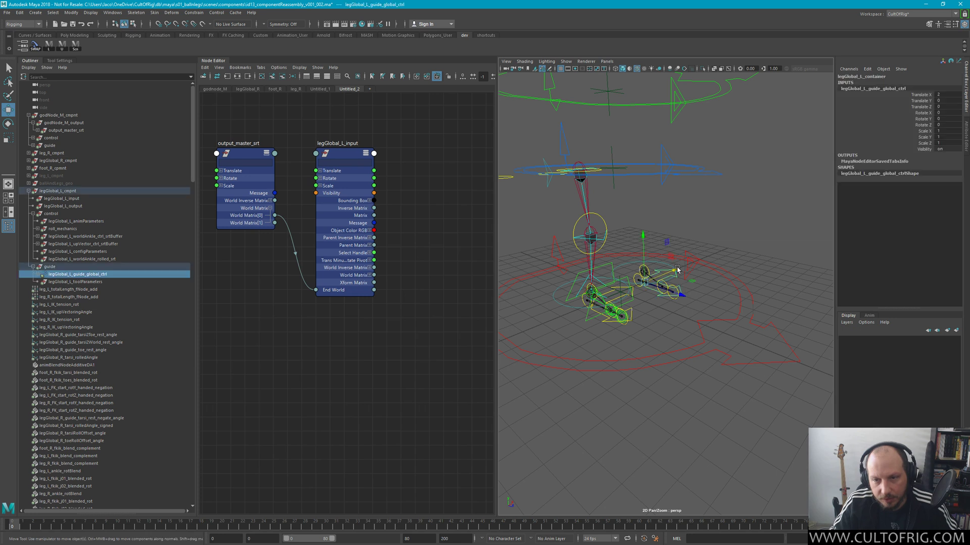
click(35, 48)
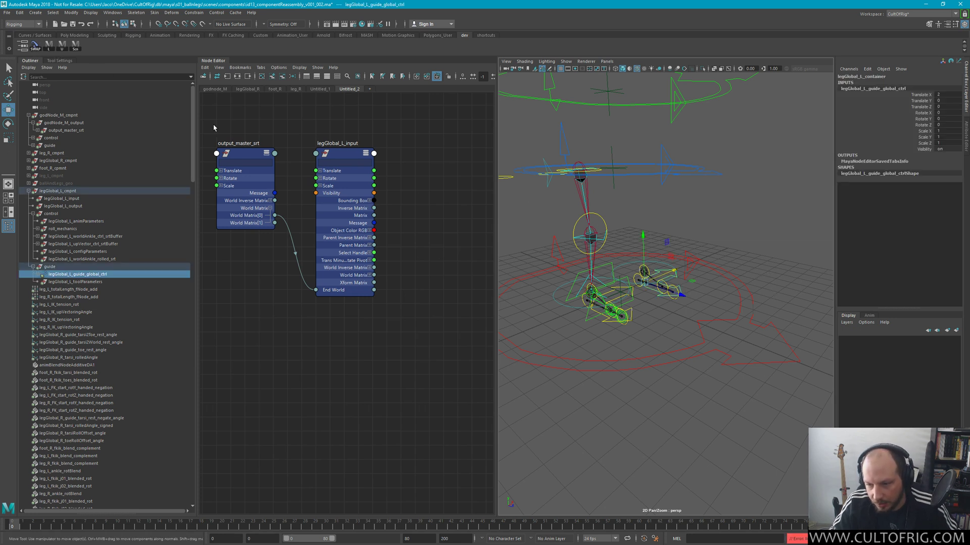
Open the Plug-in Manager and browse for a plug-in file to load, then close the plug-in windows
click(112, 12)
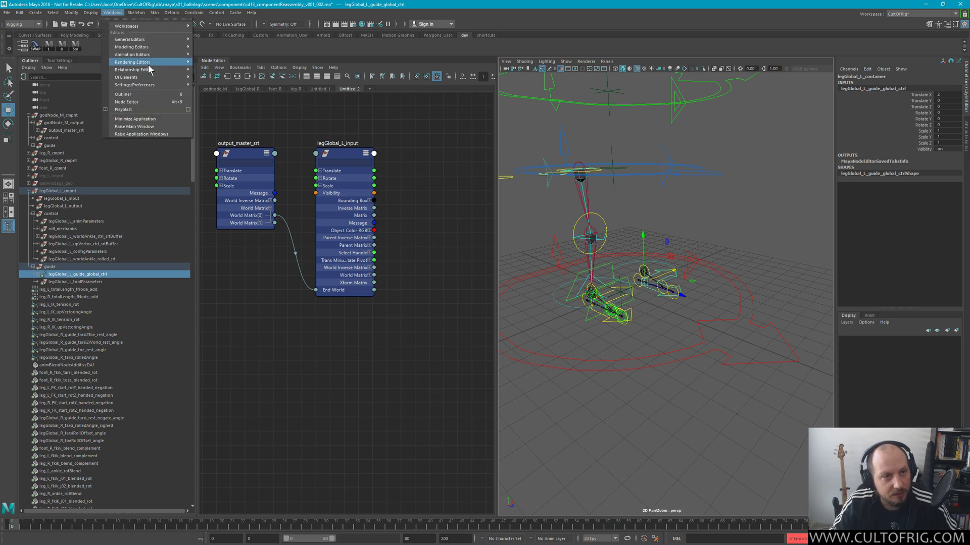
click(154, 12)
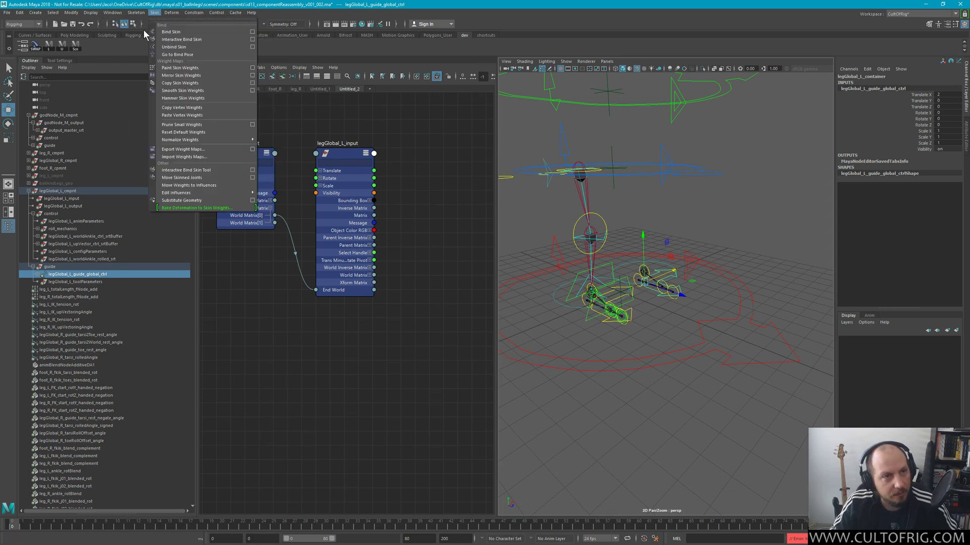
mouse_move(112, 12)
mouse_move(149, 85)
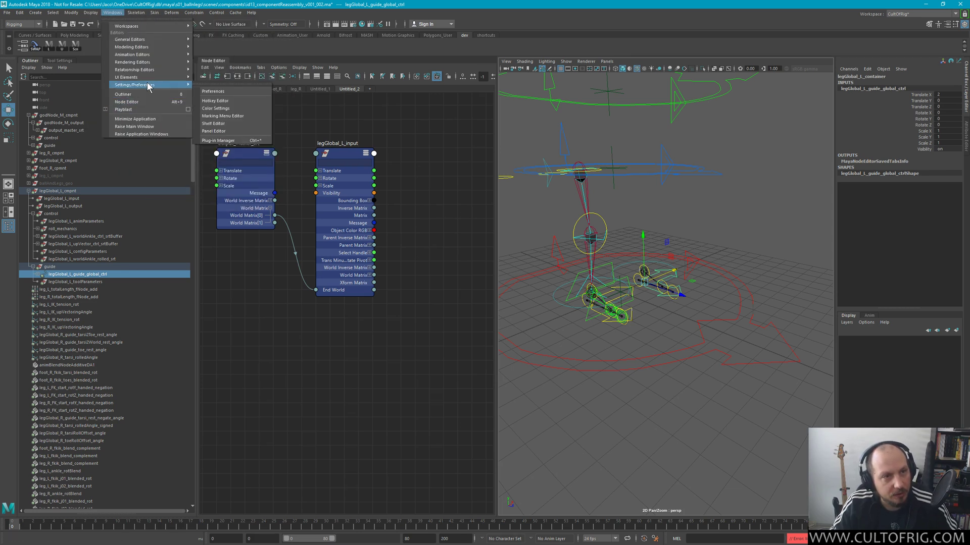
click(238, 140)
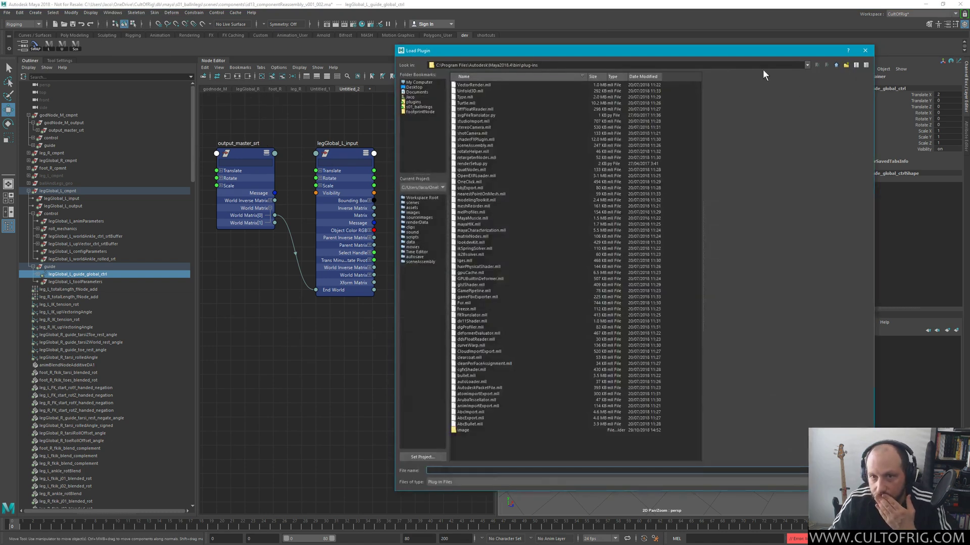
key(Escape)
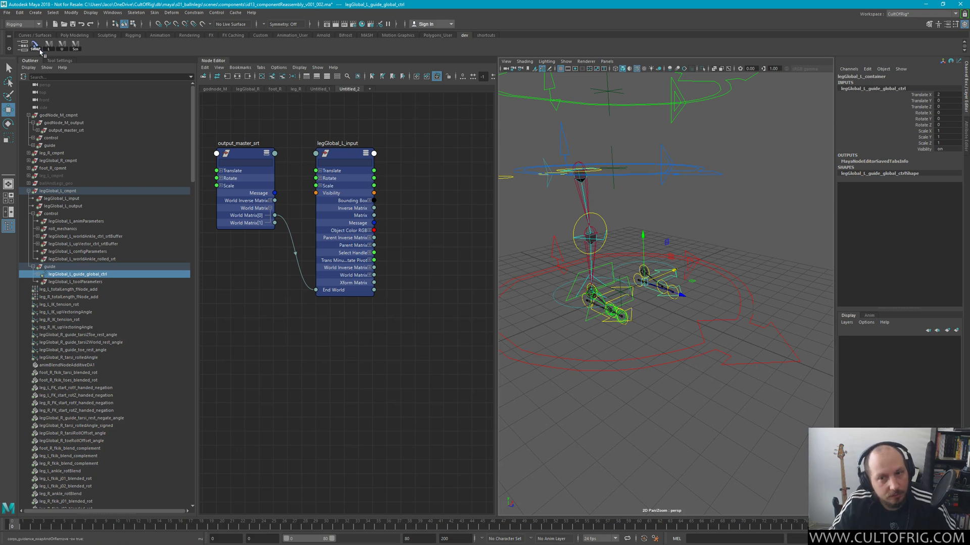
Select godNode_M_master_ctrl and move it forward along Z to test how the left leg components follow
click(722, 174)
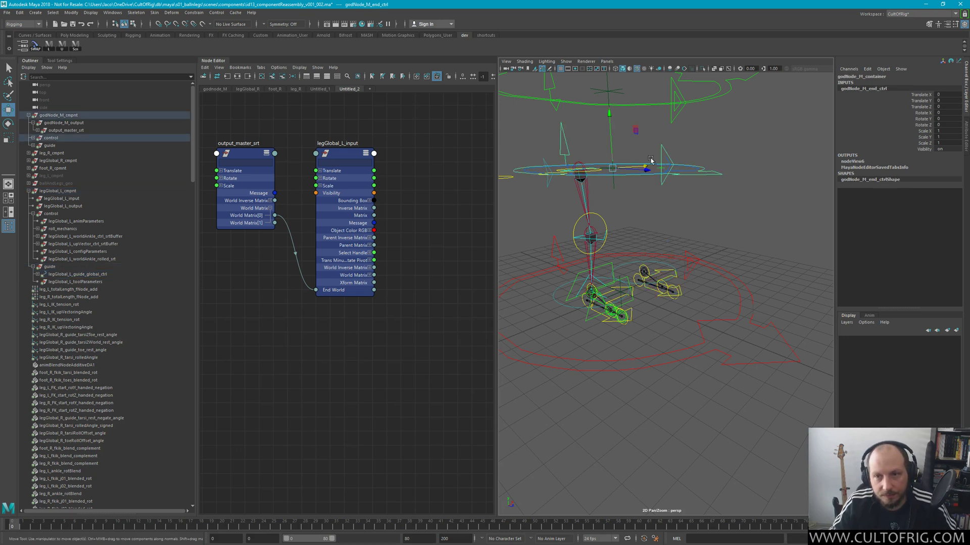
key(f)
click(713, 139)
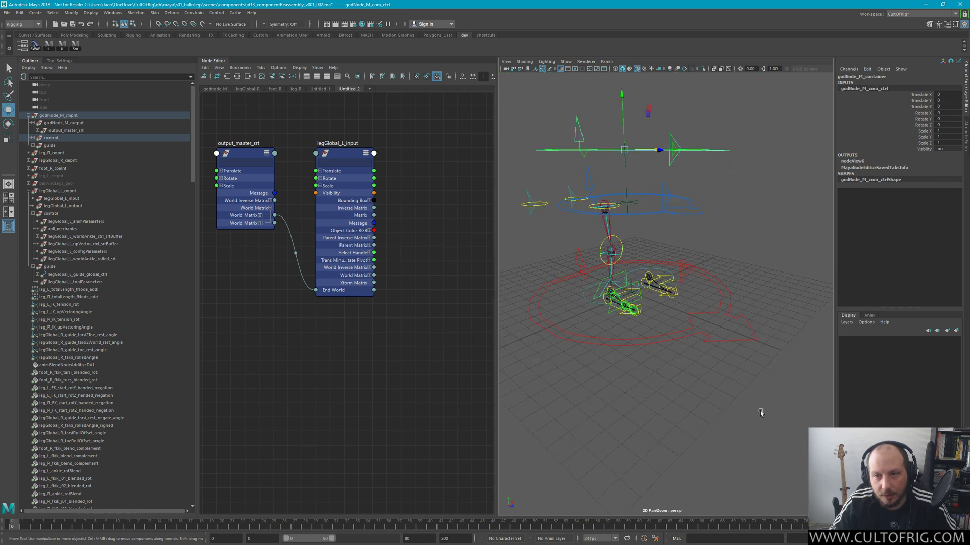
click(751, 347)
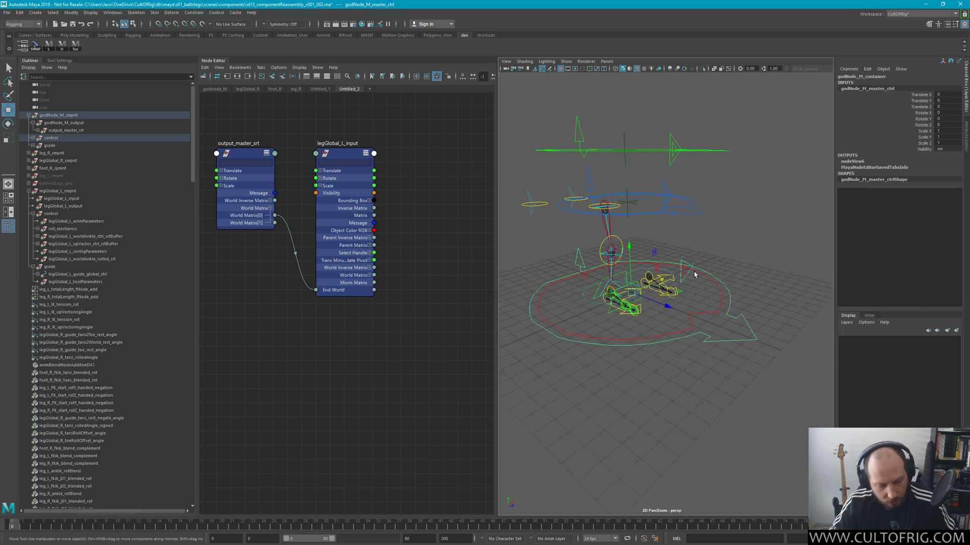
drag(667, 306, 610, 306)
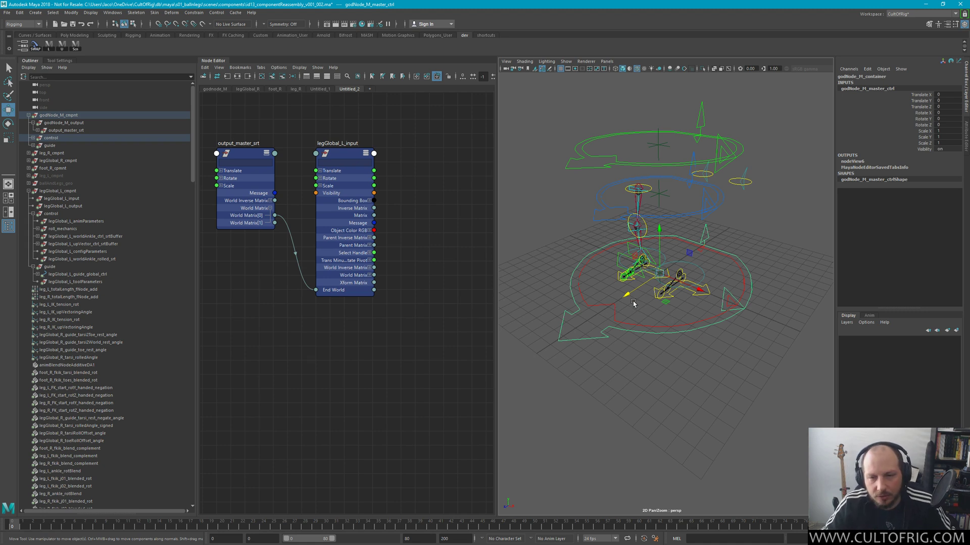
middle_drag(632, 301, 671, 273)
key(ctrl+z)
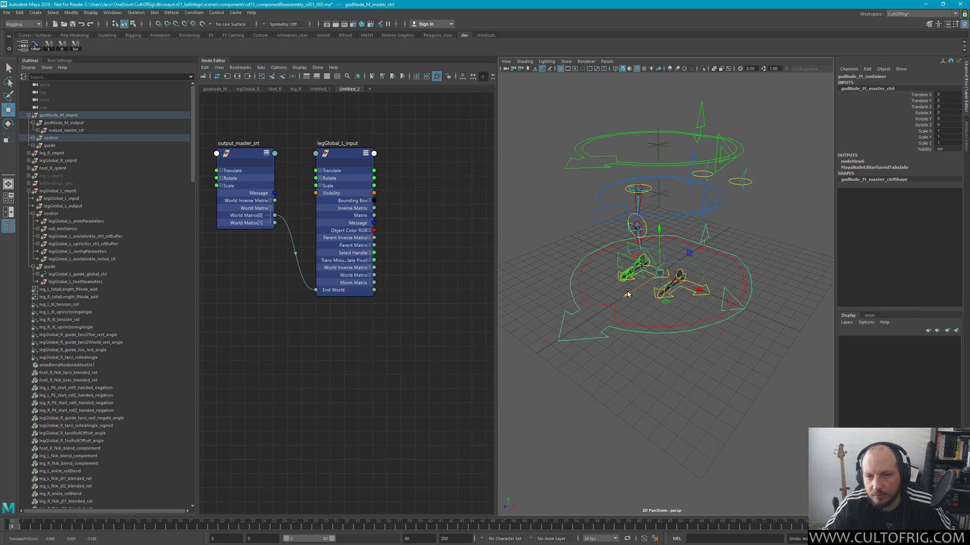
middle_drag(628, 294, 533, 358)
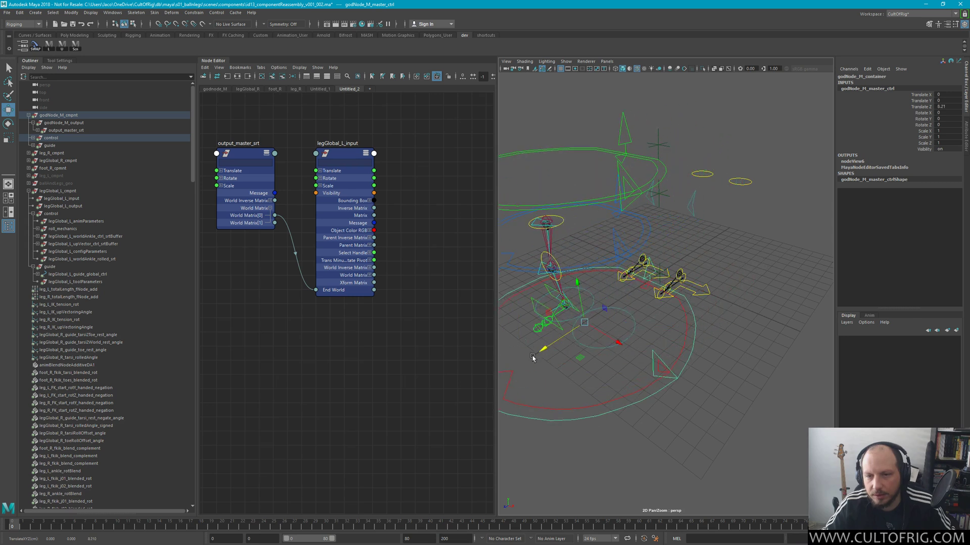
Test moving legGlobal_L_worldAnkle_ctrl and godNode_M_master_ctrl, and undo the moves
click(634, 326)
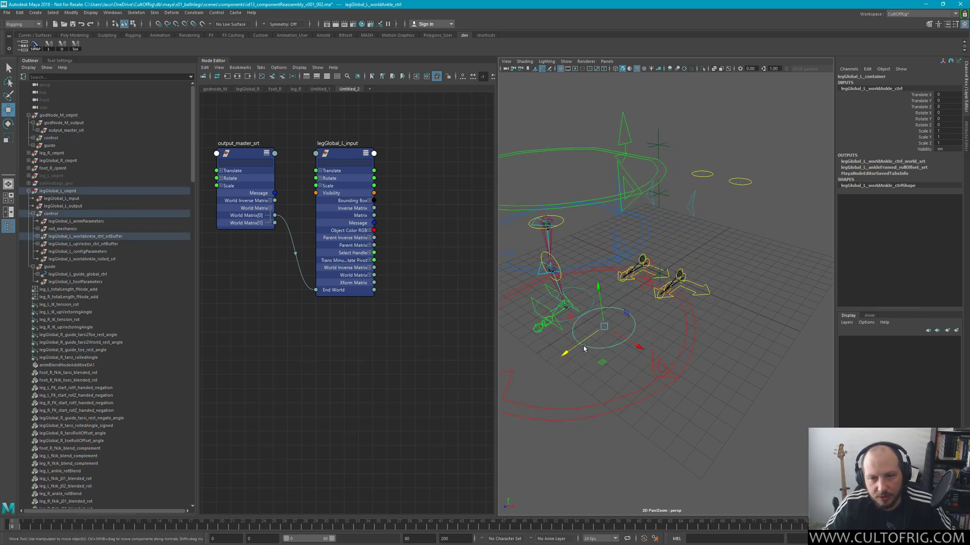
click(637, 346)
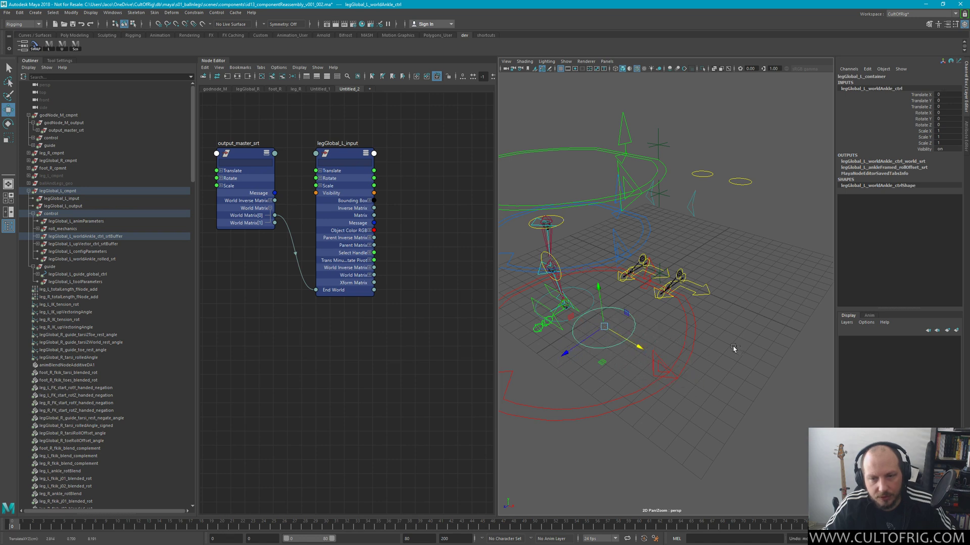
key(ctrl+z)
key(ctrl+z)
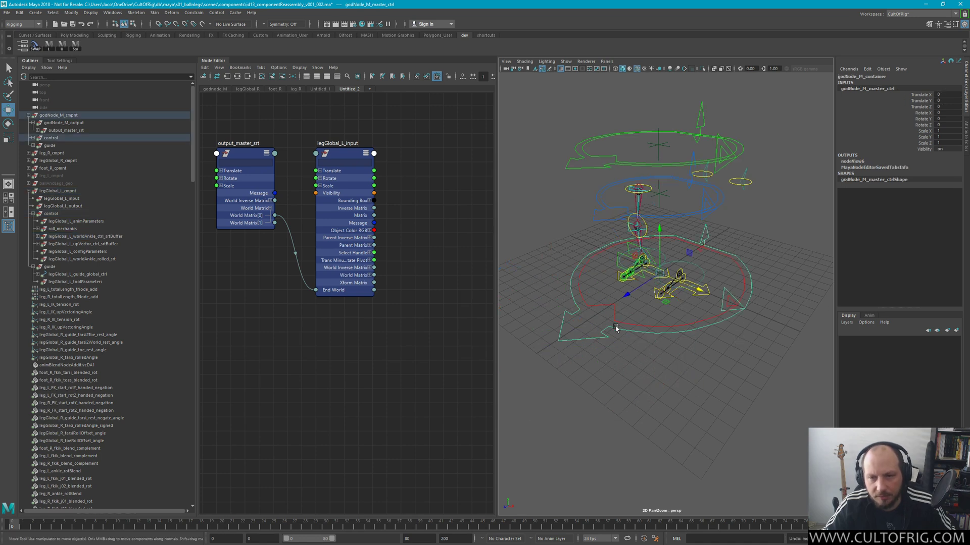
drag(630, 298, 624, 334)
key(ctrl+z)
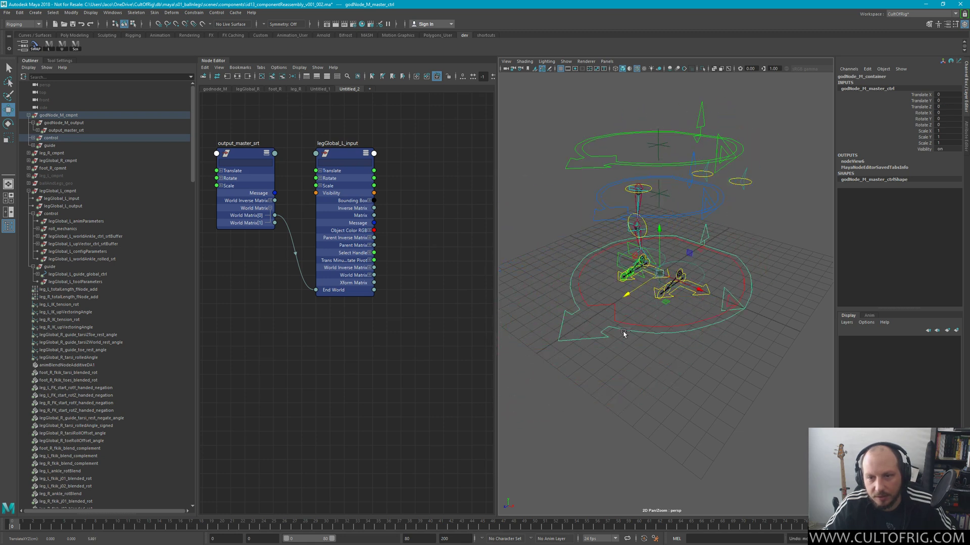
Examine the left foot guide, the foot components and the leg chain from several angles, close up and from a distance
key(q)
alt+drag(721, 331, 681, 329)
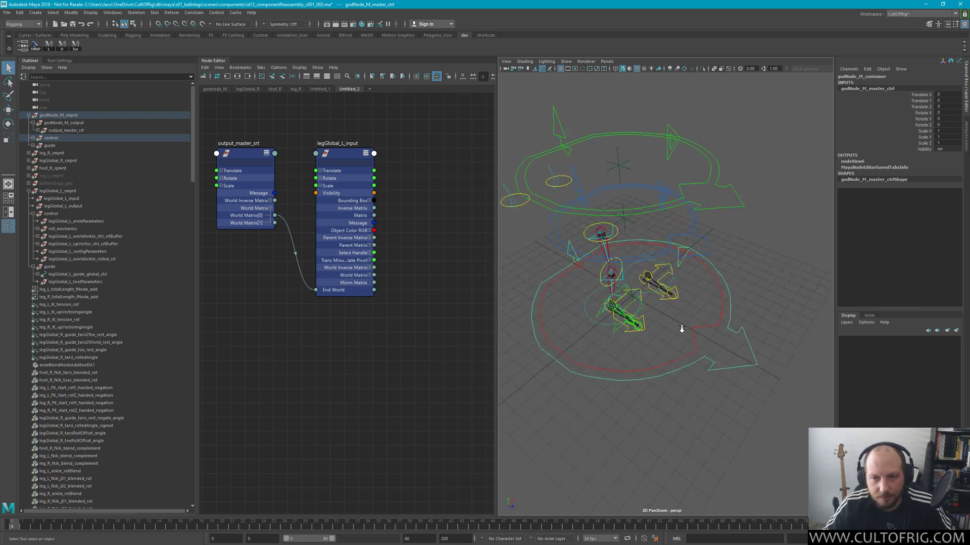
click(681, 329)
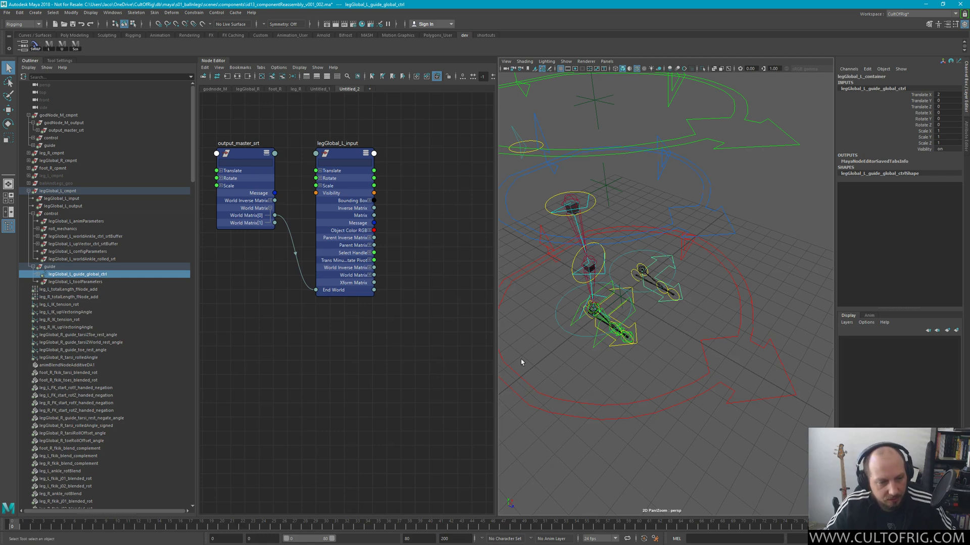
click(762, 346)
alt+drag(762, 346, 522, 286)
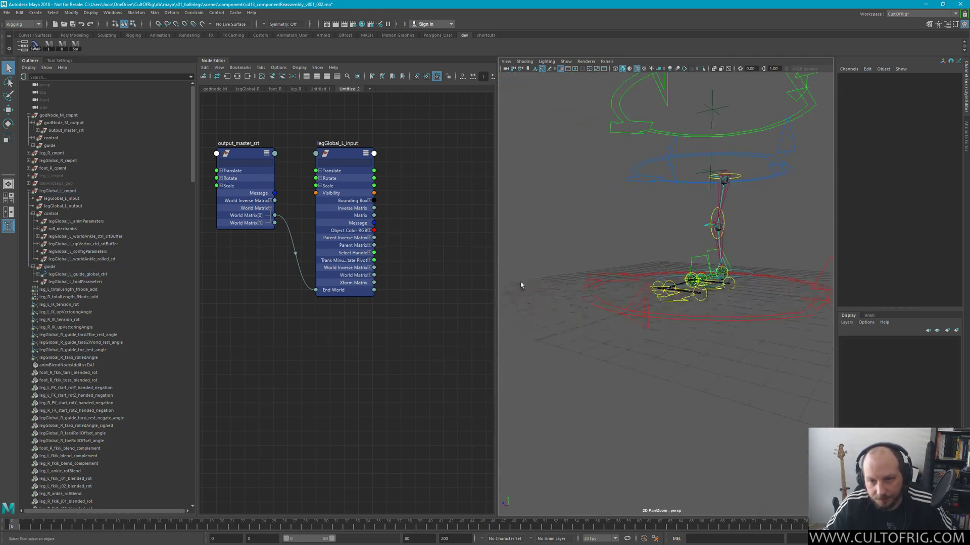
alt+right_drag(710, 301, 771, 123)
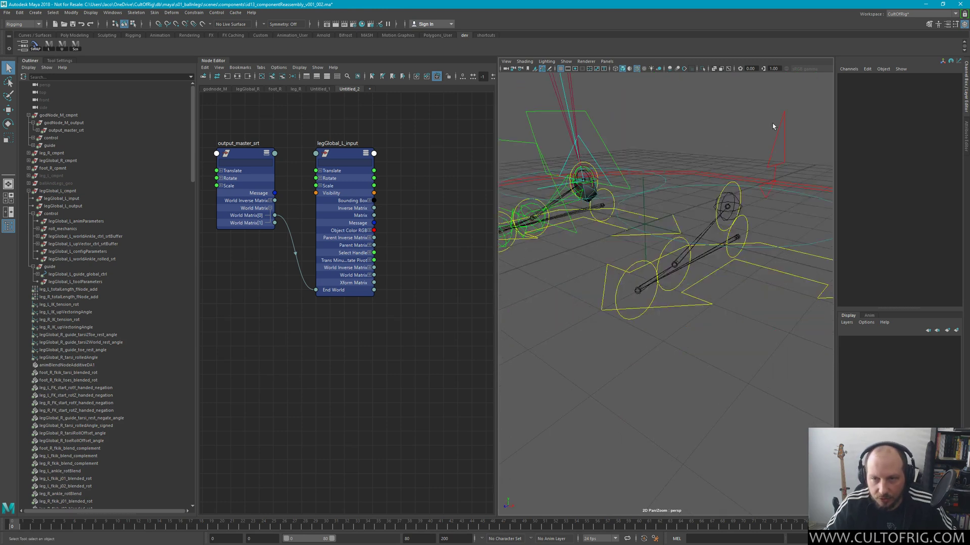
click(730, 183)
key(w)
middle_drag(716, 180, 631, 334)
key(q)
click(697, 366)
alt+drag(697, 366, 639, 271)
scroll(692, 302, down, 5)
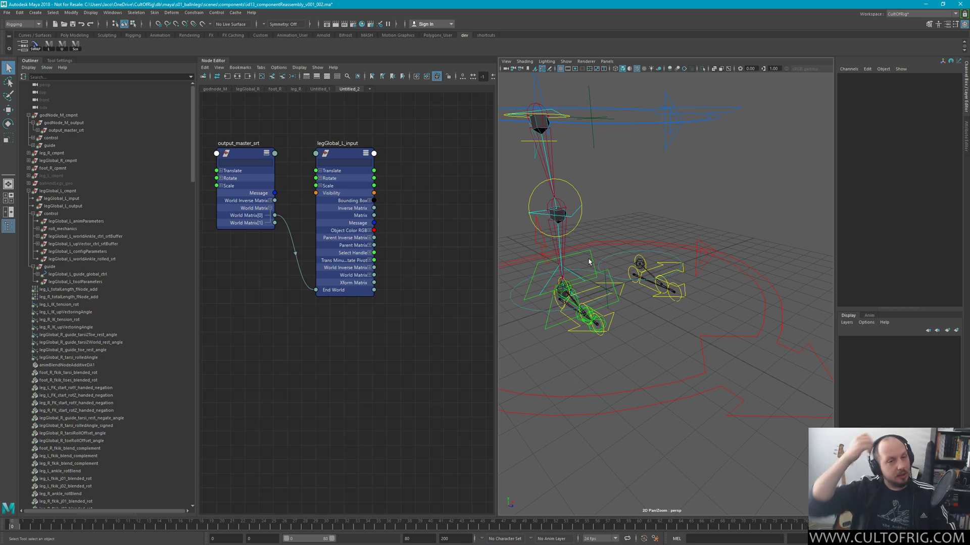
alt+drag(580, 282, 767, 327)
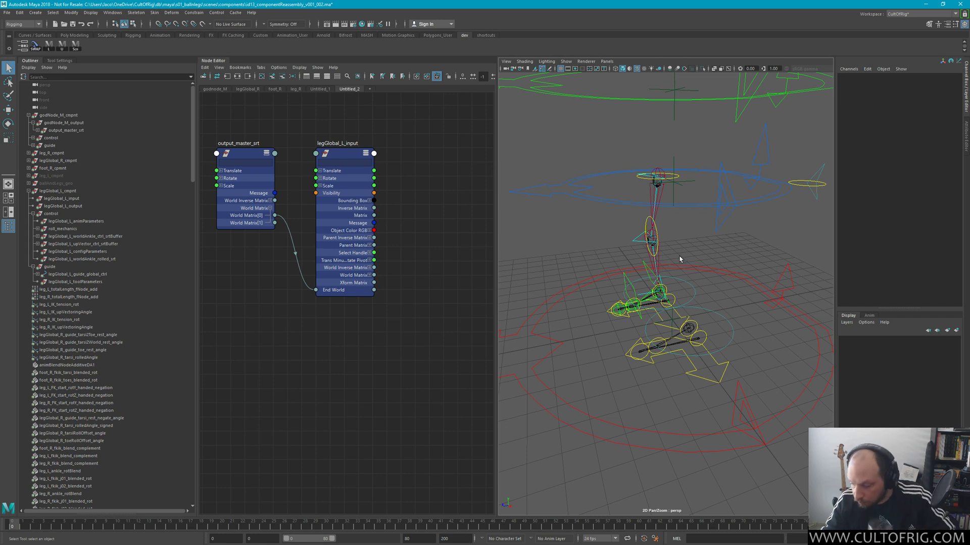
scroll(680, 259, down, 5)
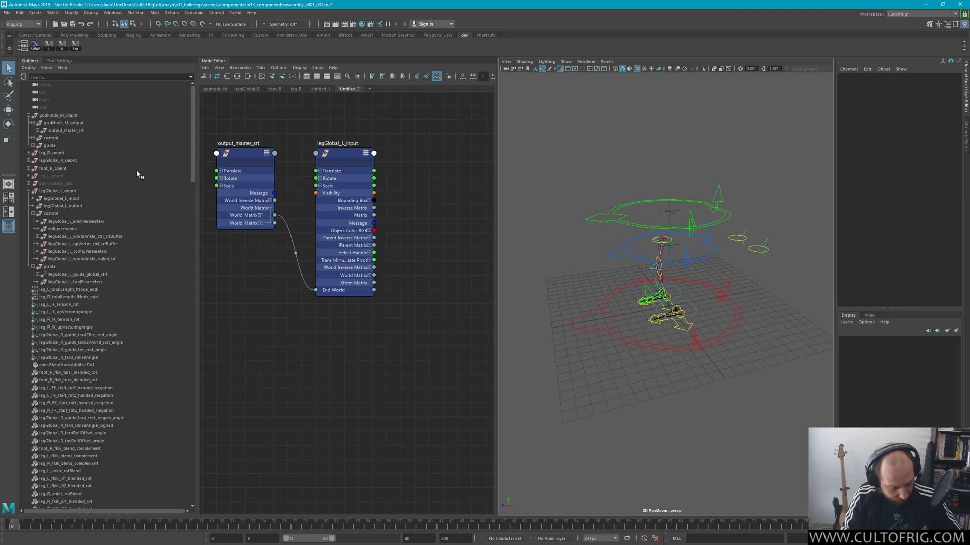
Find leg_L_container among the scene nodes and delete it to remove the old left leg component
scroll(137, 174, down, 10)
scroll(137, 174, up, 10)
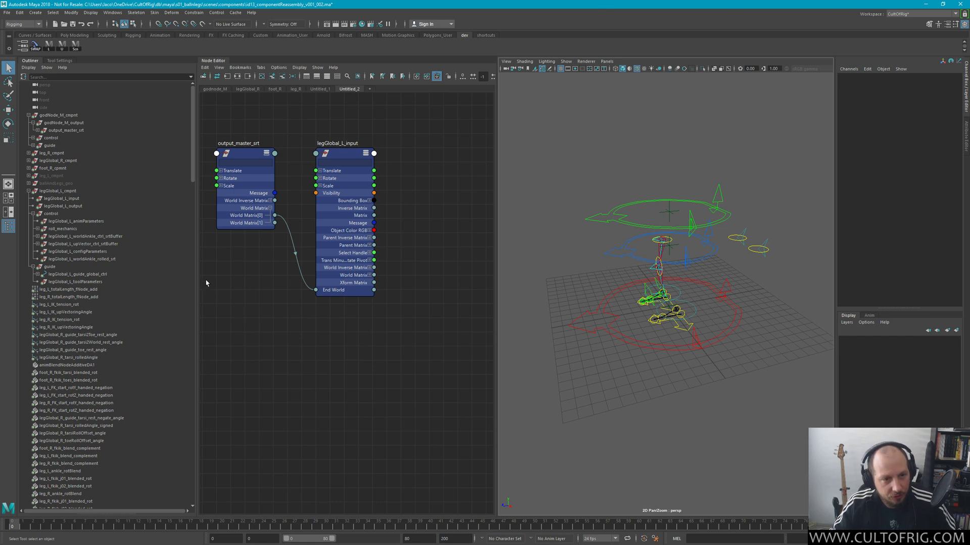
drag(196, 273, 174, 260)
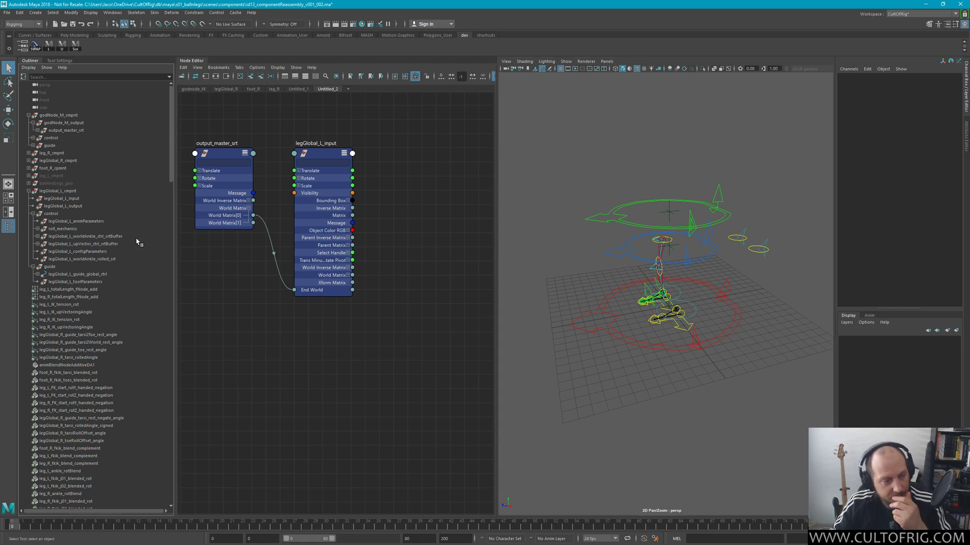
scroll(137, 242, down, 10)
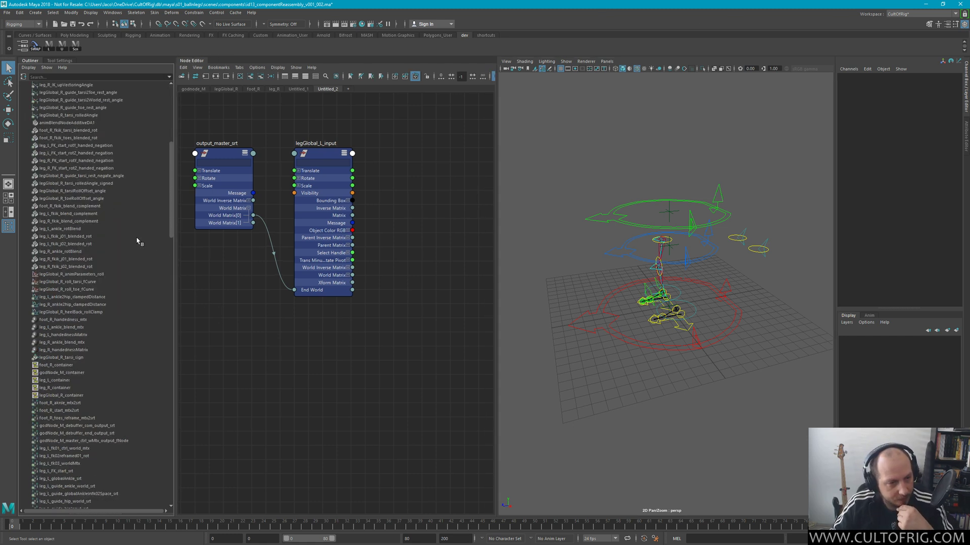
click(63, 381)
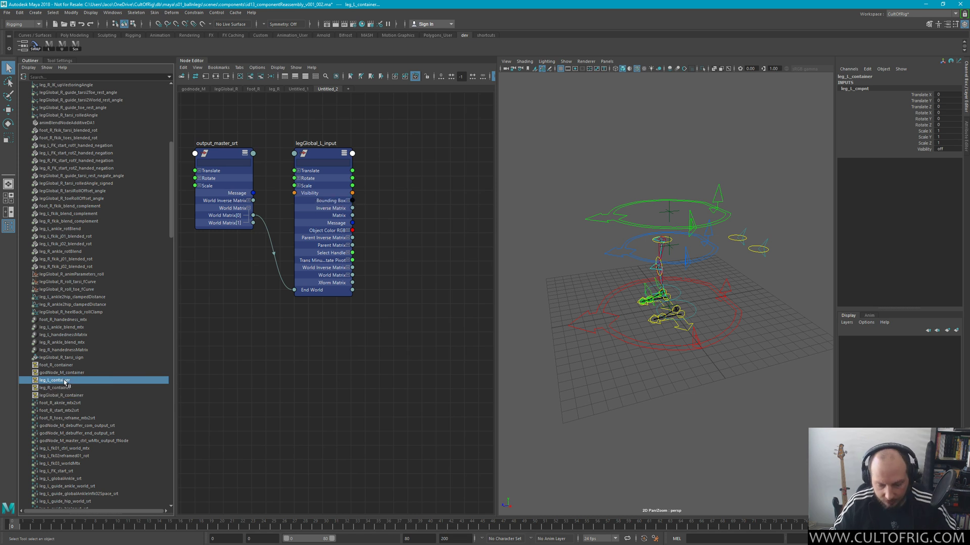
key(Delete)
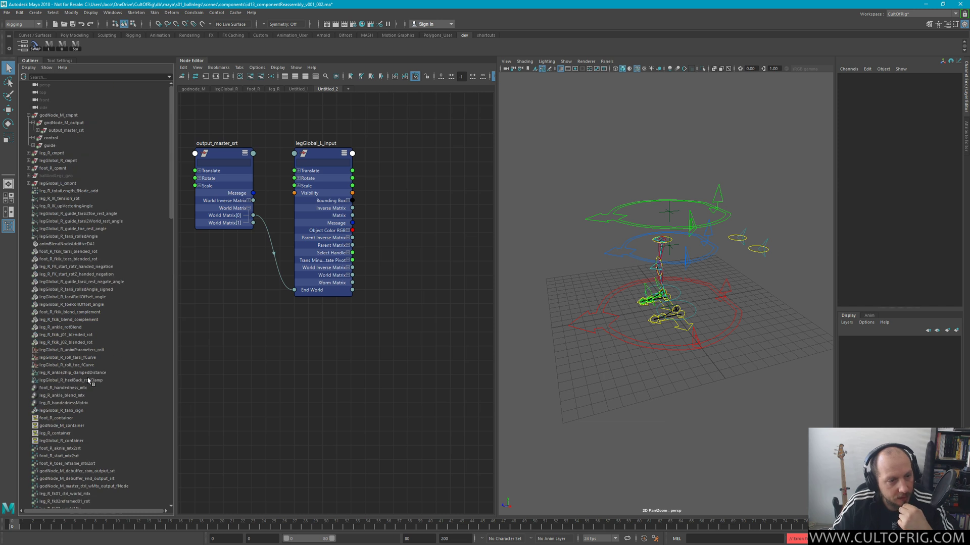
Select leg_R_container and open the Asset Editor, placing it beside the node graph
click(48, 433)
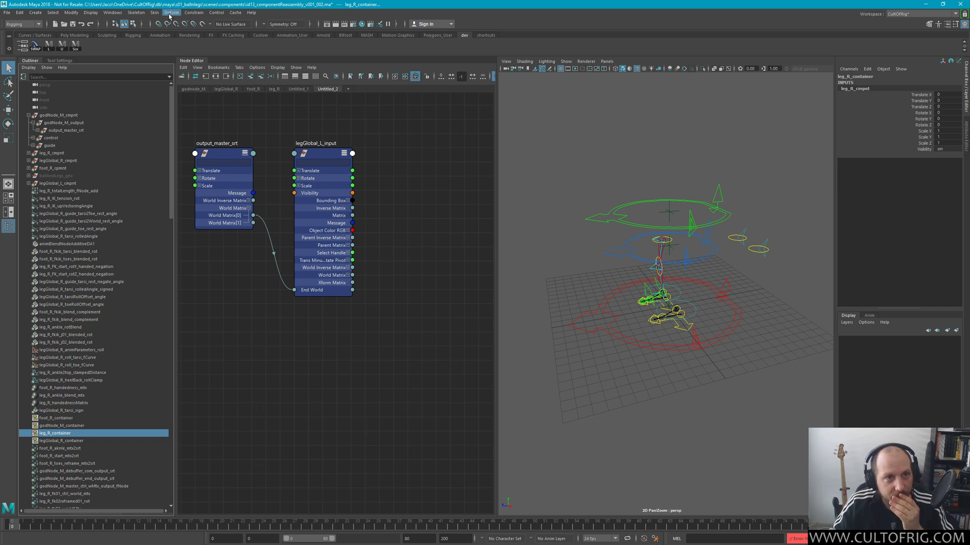
click(116, 14)
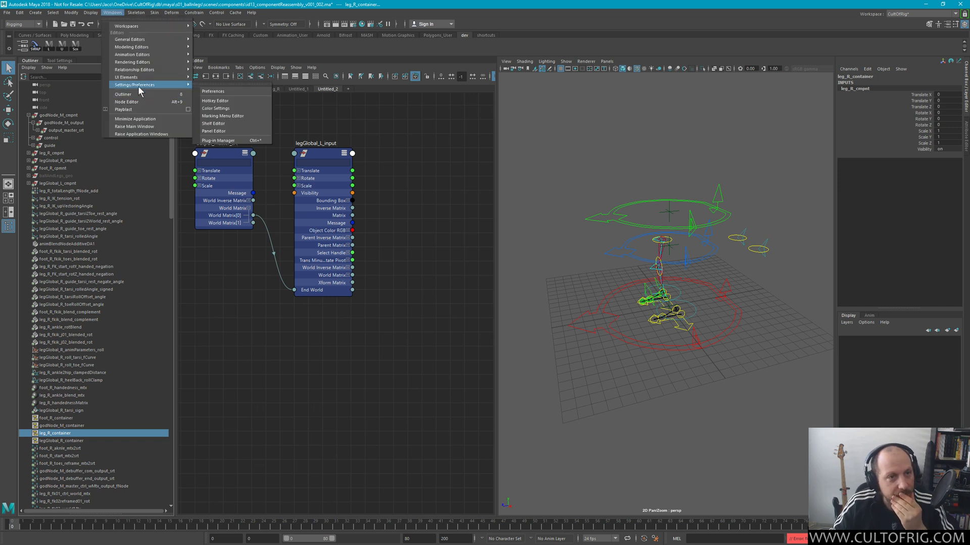
mouse_move(137, 47)
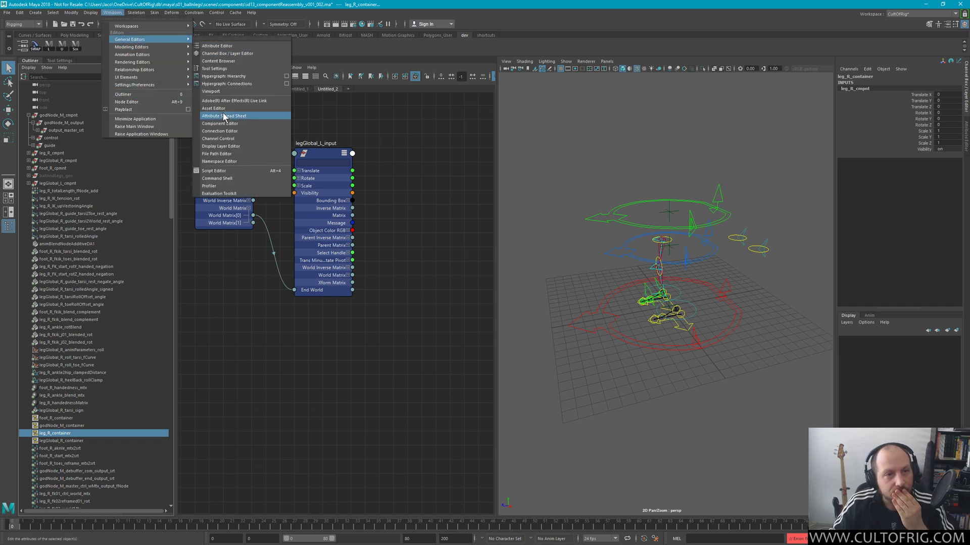
click(214, 108)
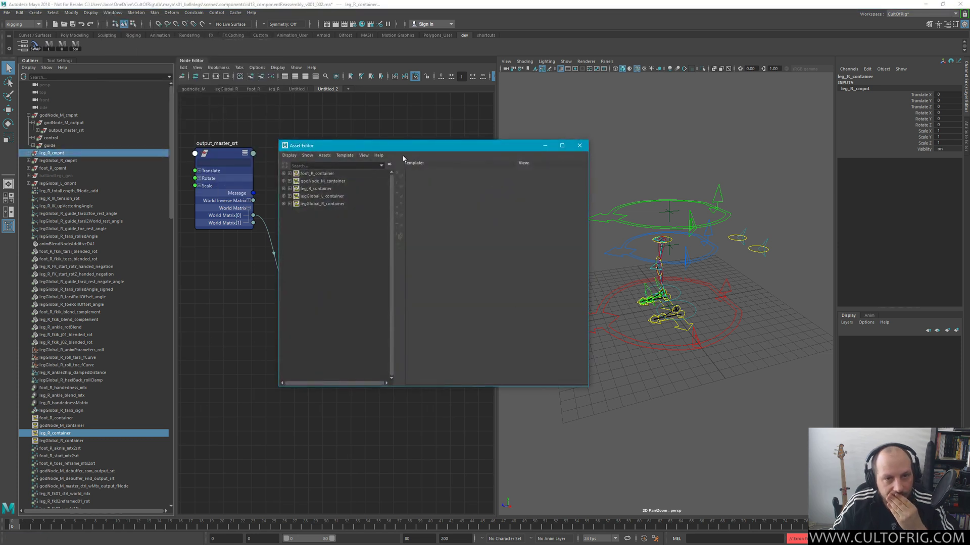
drag(397, 147, 541, 249)
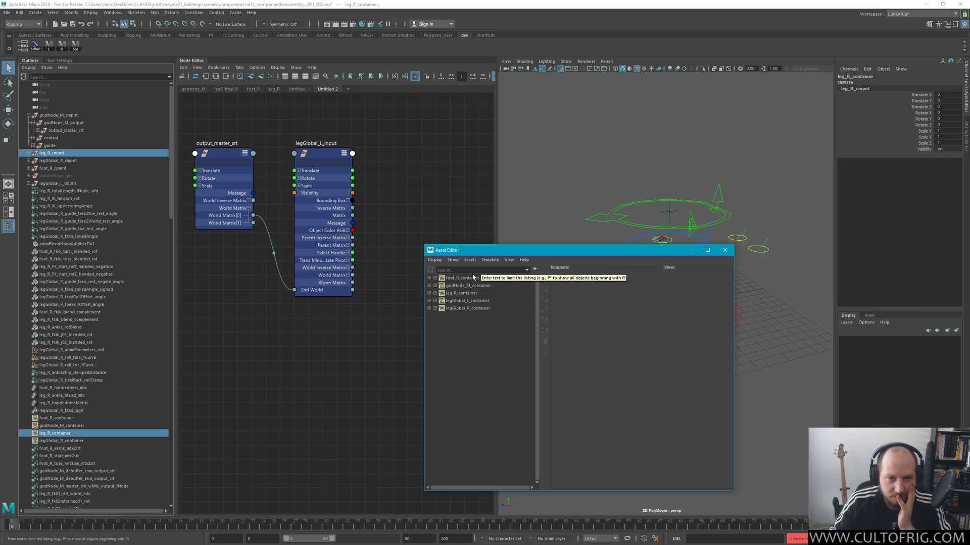
drag(493, 251, 493, 192)
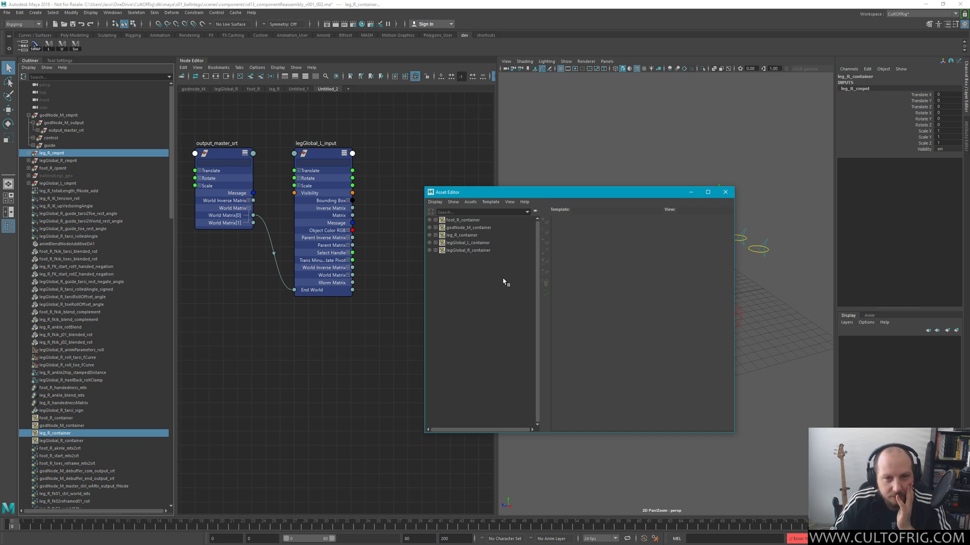
Select all asset contents of leg_R_container in the Asset Editor and close the editor
double_click(464, 235)
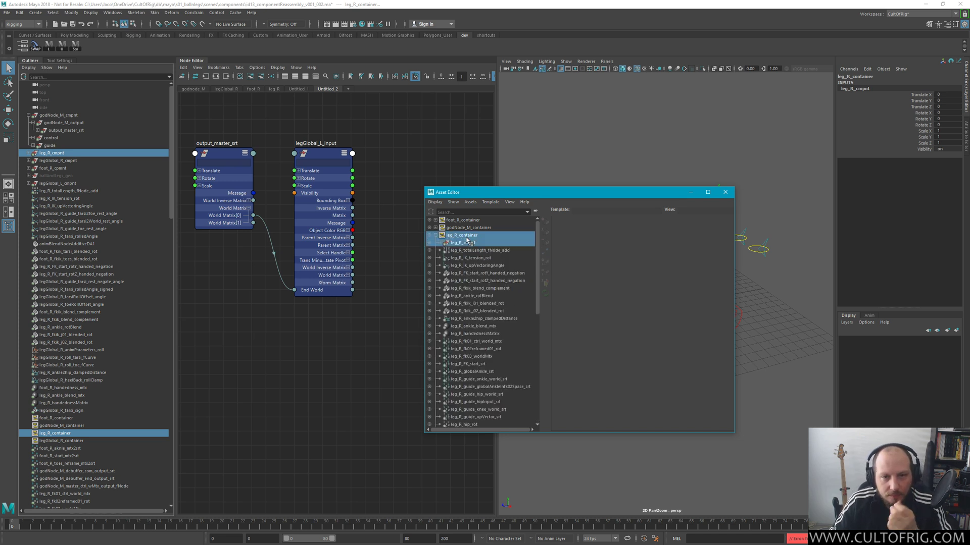
click(470, 202)
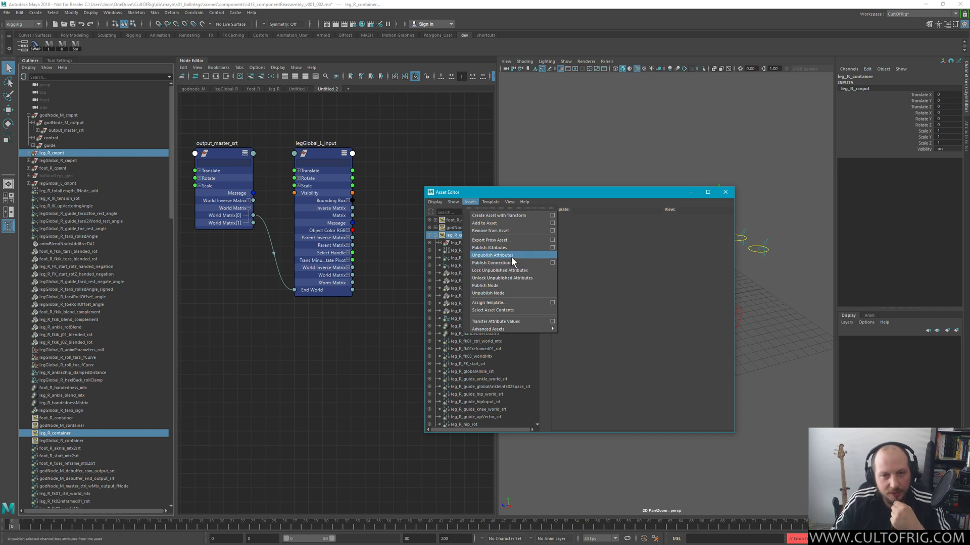
click(497, 310)
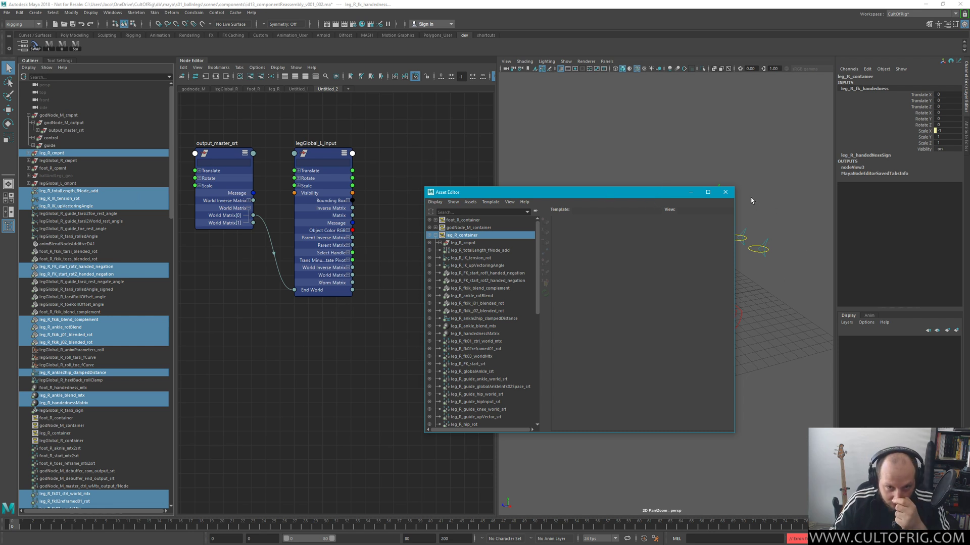
click(725, 192)
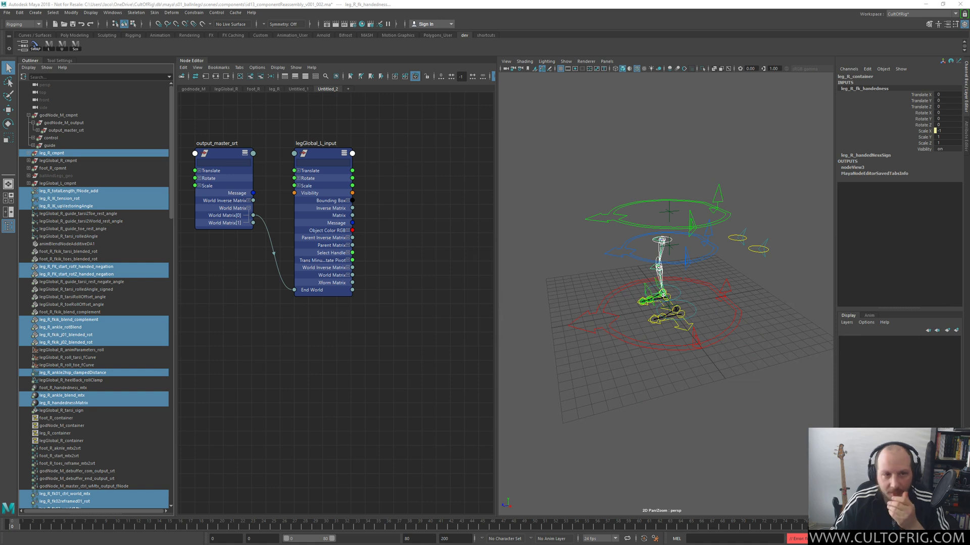
Review the selected leg_R nodes in the Outliner and add leg_R_container itself to the selection
scroll(77, 267, down, 20)
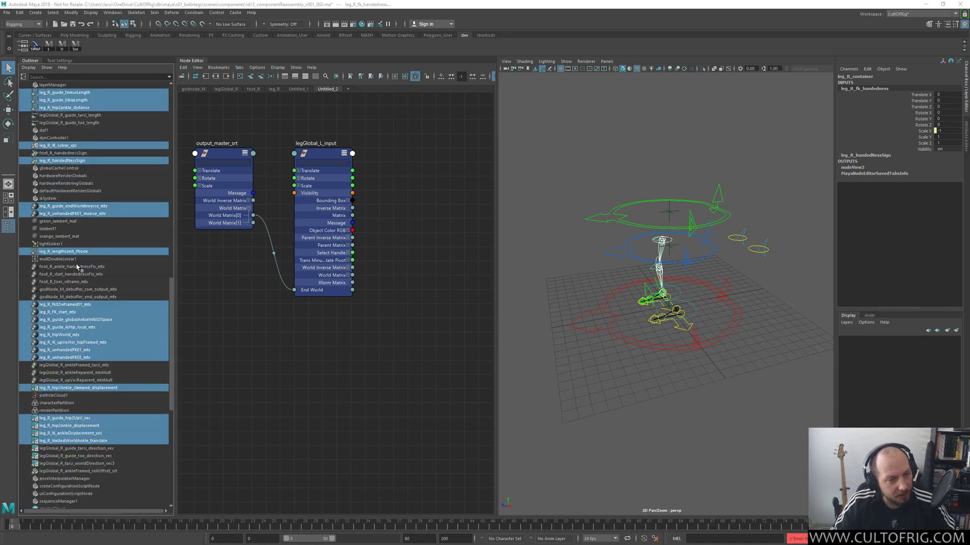
scroll(77, 268, up, 15)
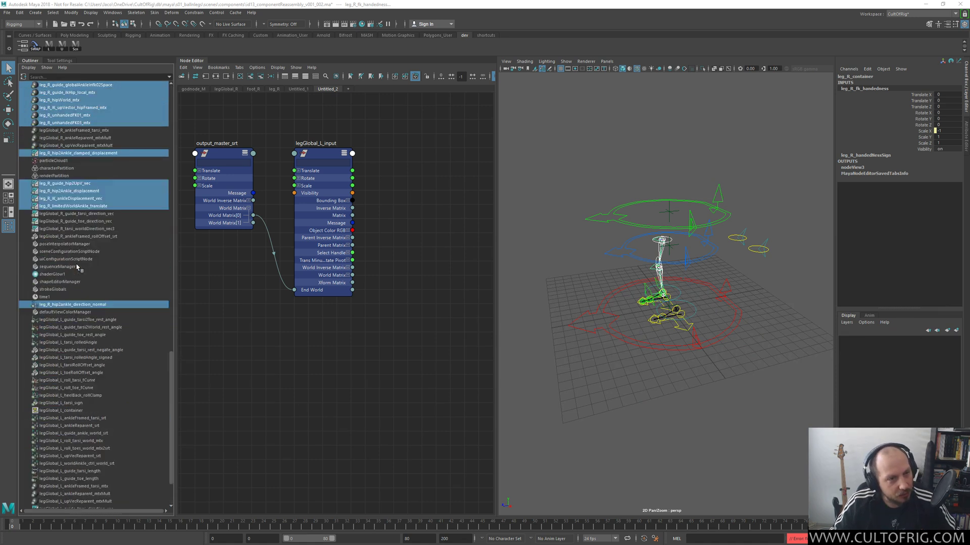
scroll(87, 200, up, 3)
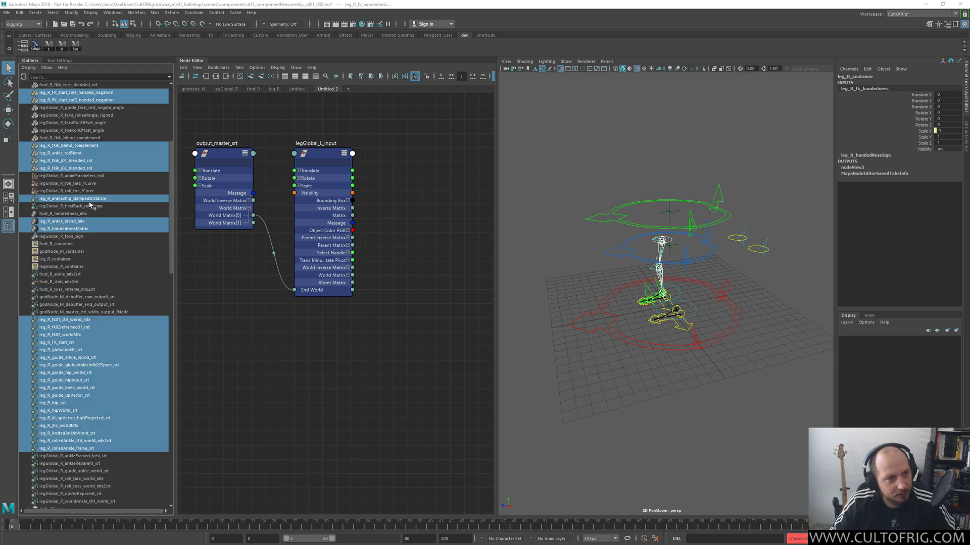
ctrl+click(64, 262)
scroll(127, 260, up, 8)
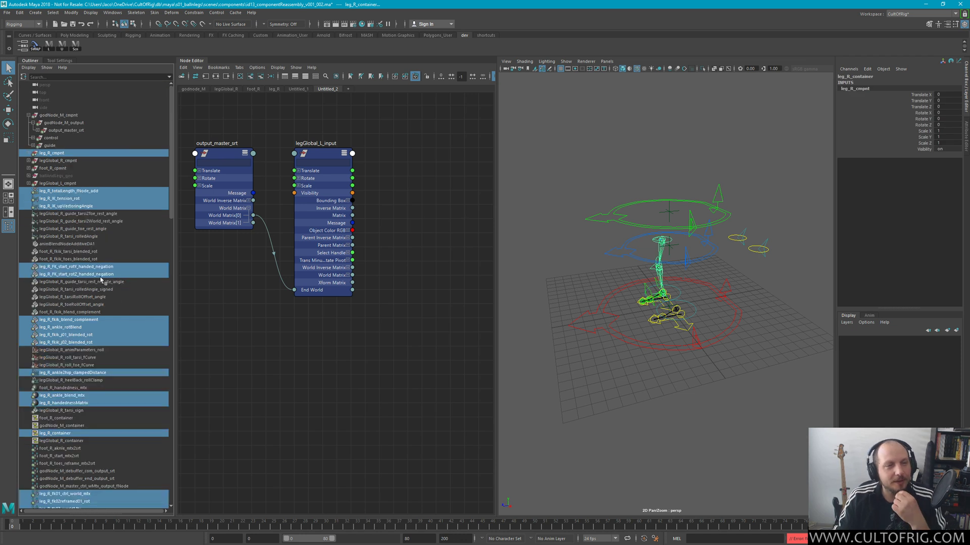
Export the selected leg_R nodes to the components folder as a Maya ASCII file named leg_v006.ma
click(8, 13)
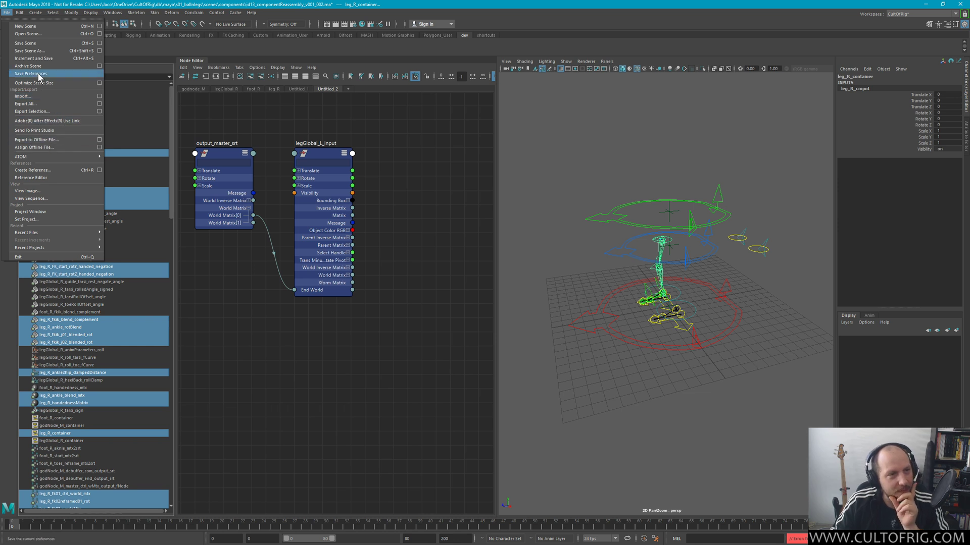
click(100, 111)
drag(649, 342, 523, 87)
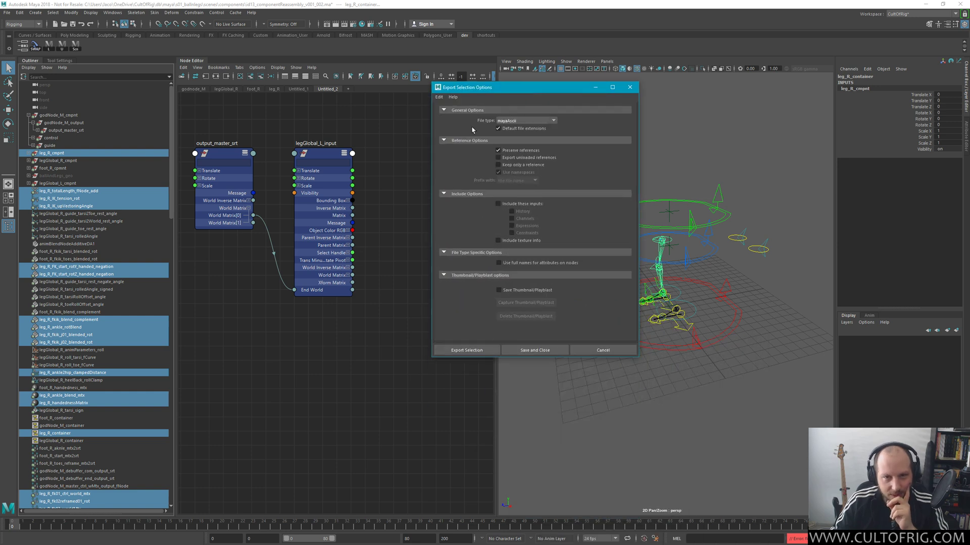
click(462, 351)
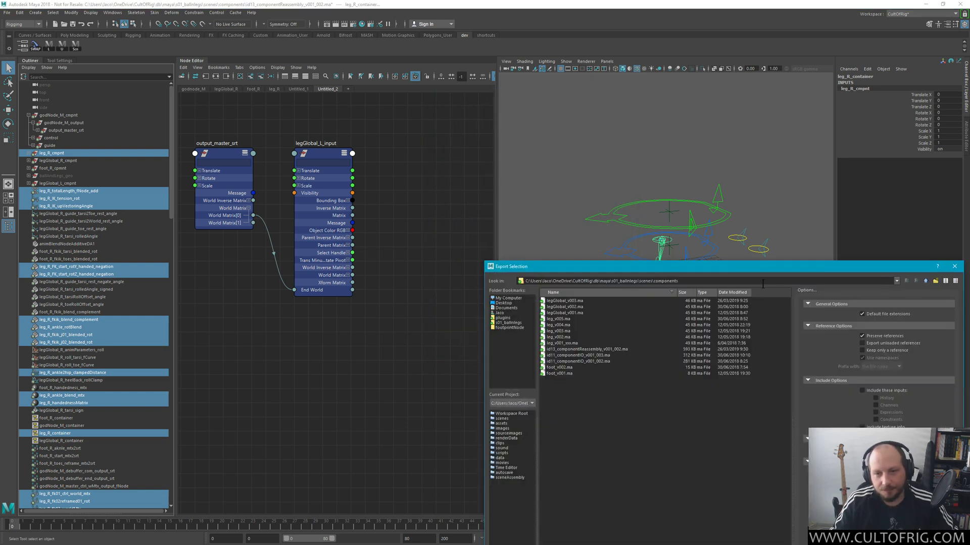
drag(586, 267, 525, 72)
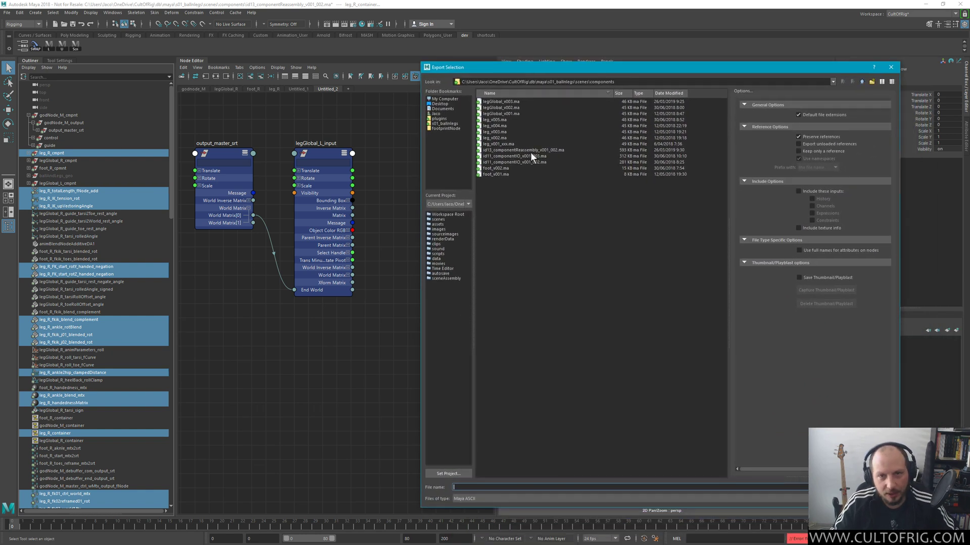
click(498, 120)
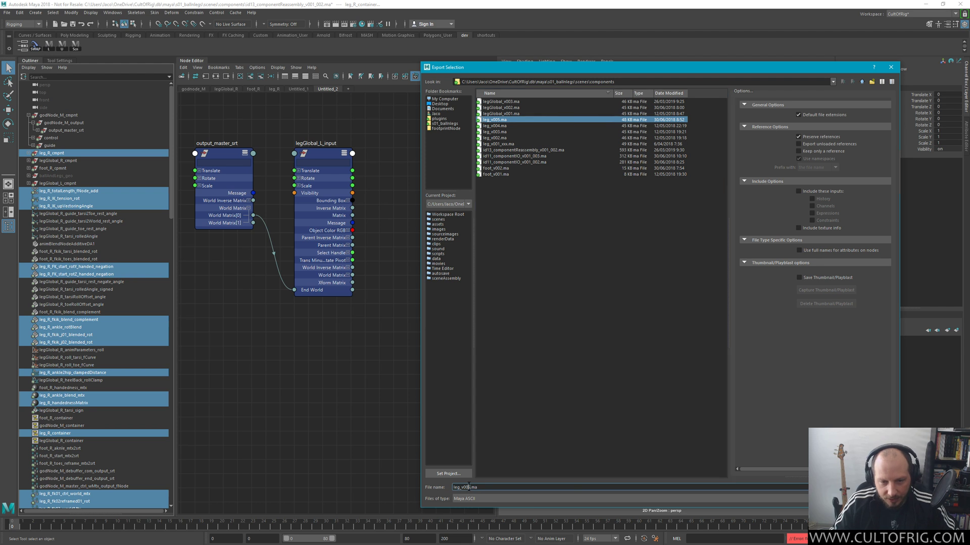
key(Right)
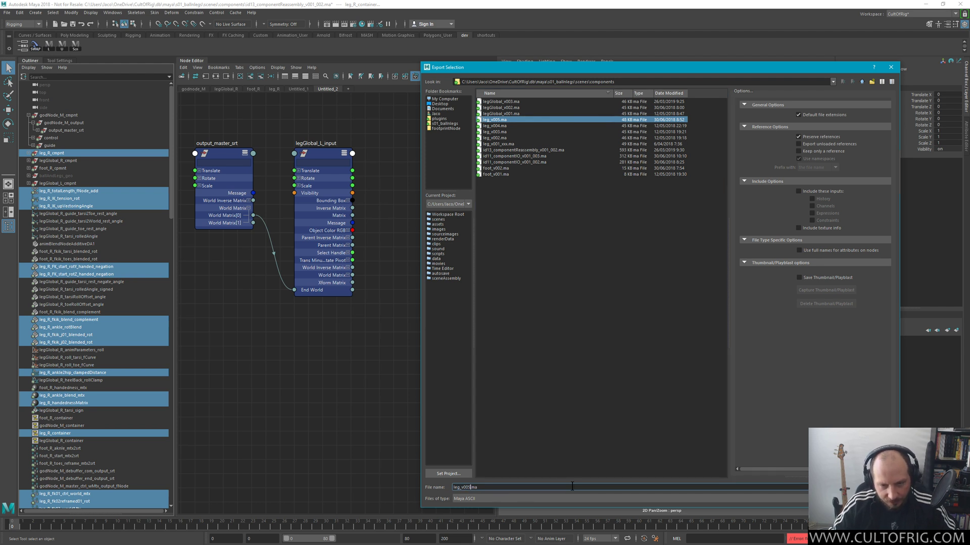
key(BackSpace)
text(6)
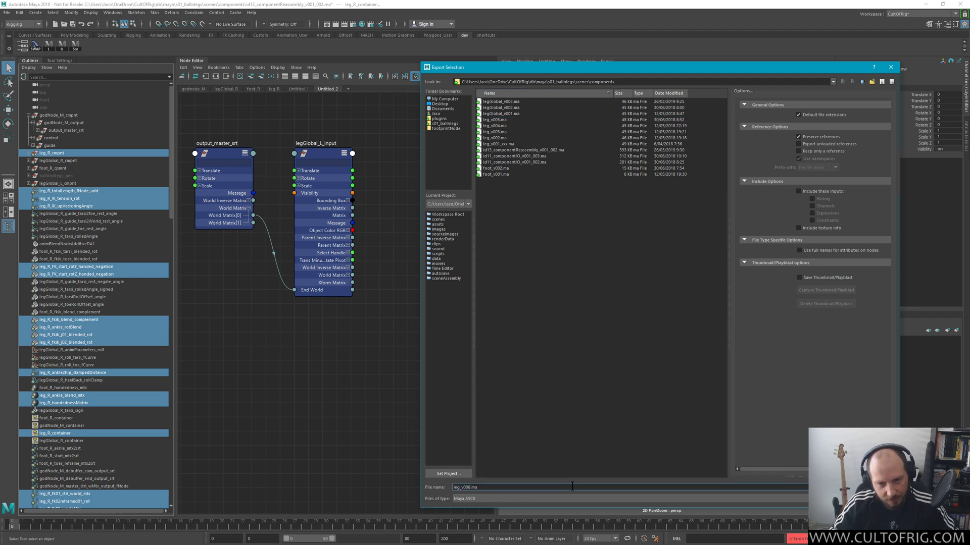
key(Return)
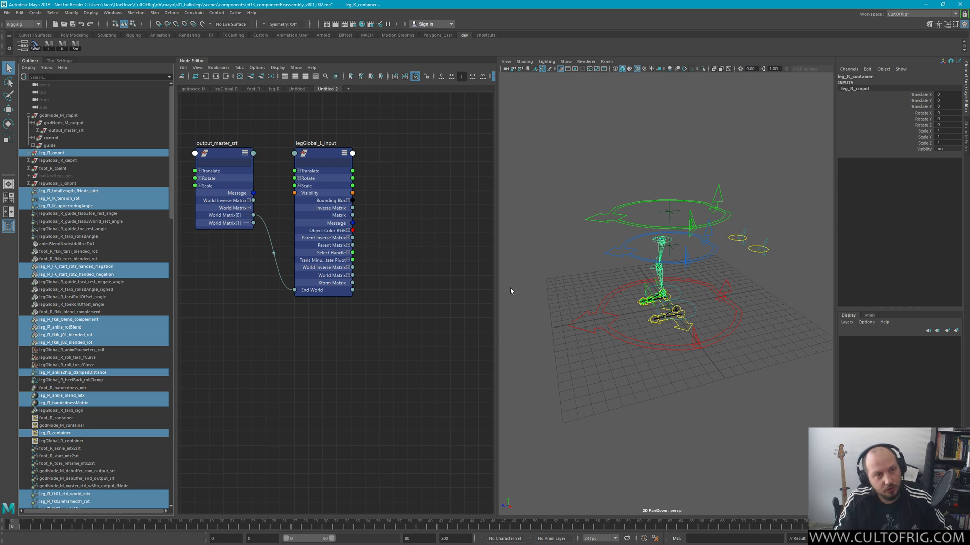
Clear the selection and import leg_v006.ma into the scene under the toChange namespace
click(781, 143)
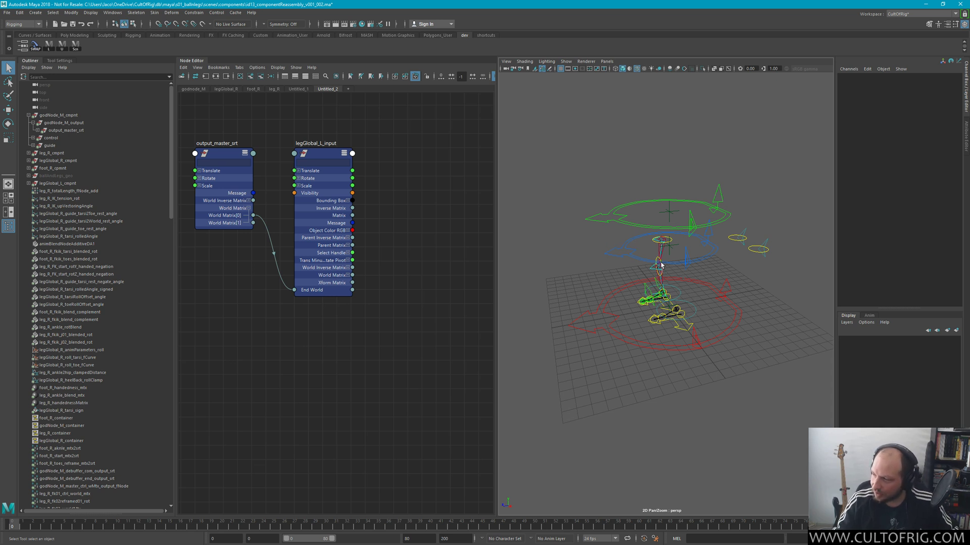
alt+drag(663, 266, 710, 268)
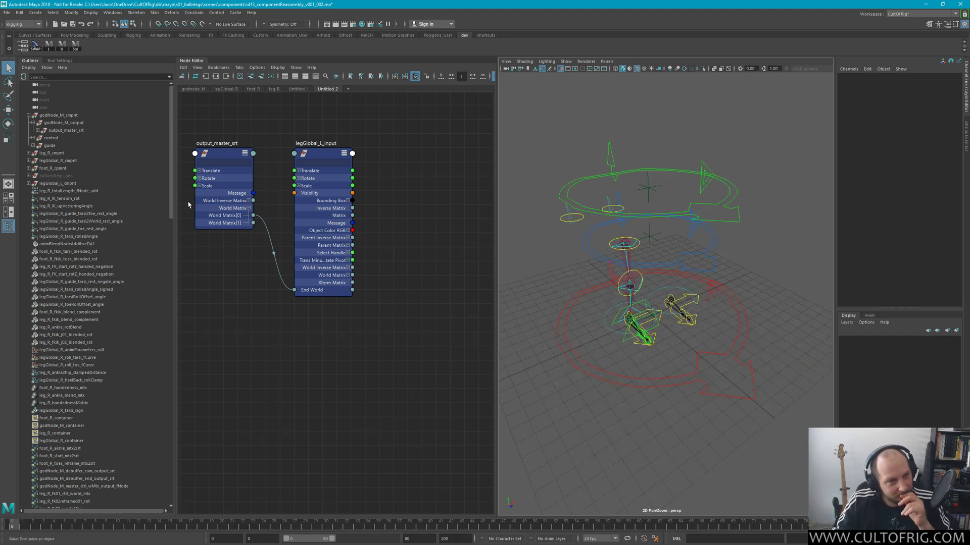
click(7, 12)
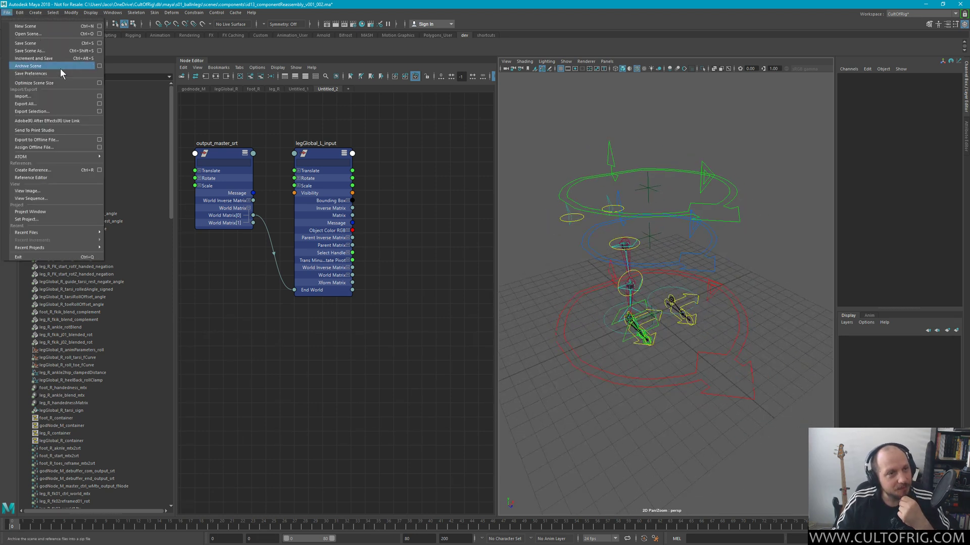
click(99, 96)
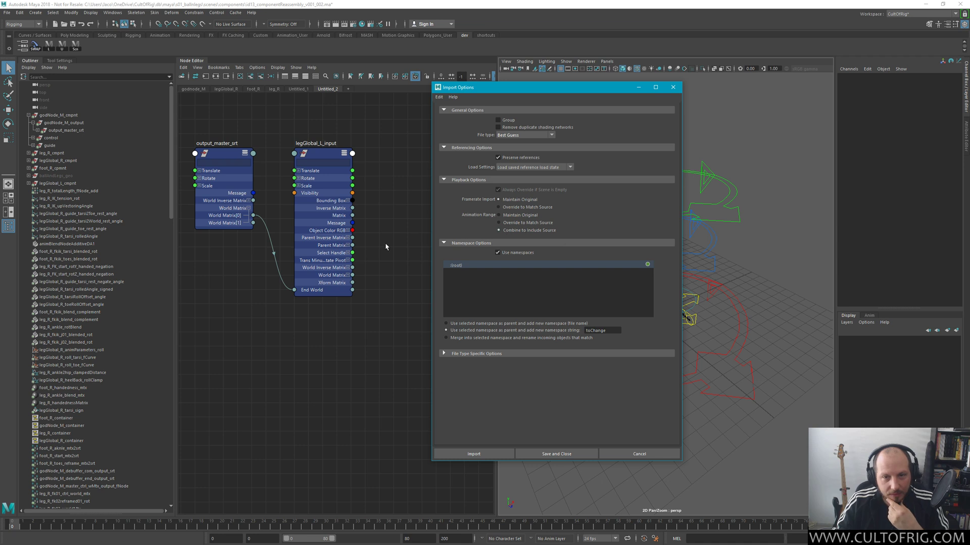
click(505, 456)
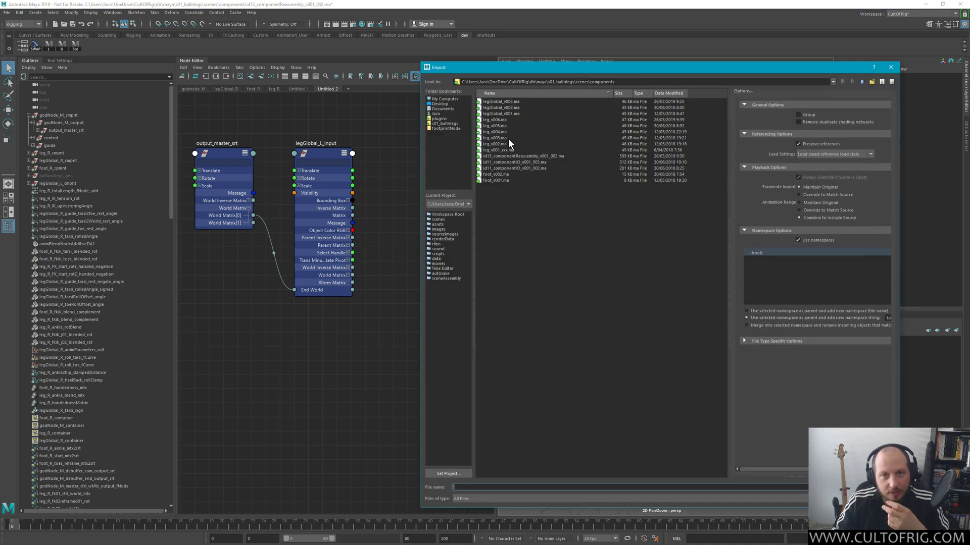
double_click(497, 120)
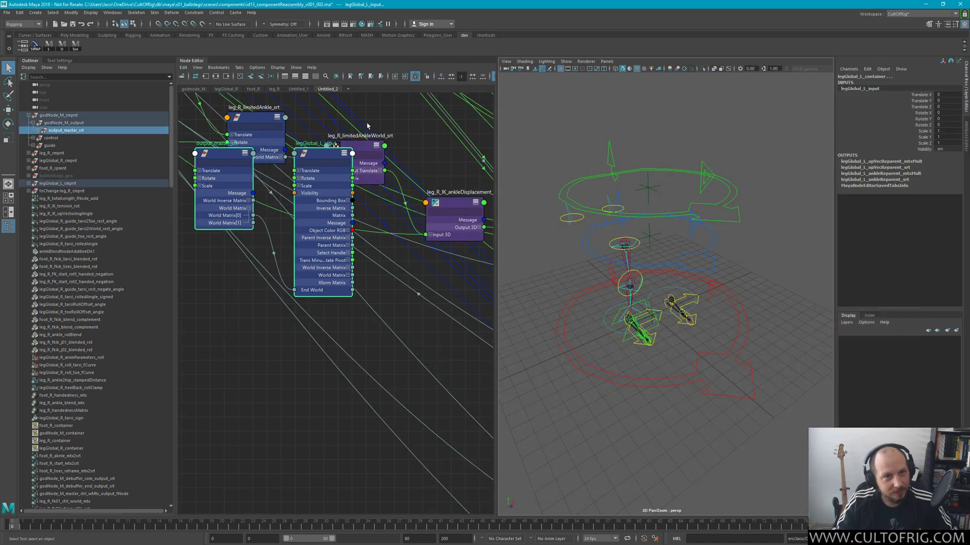
scroll(297, 307, down, 3)
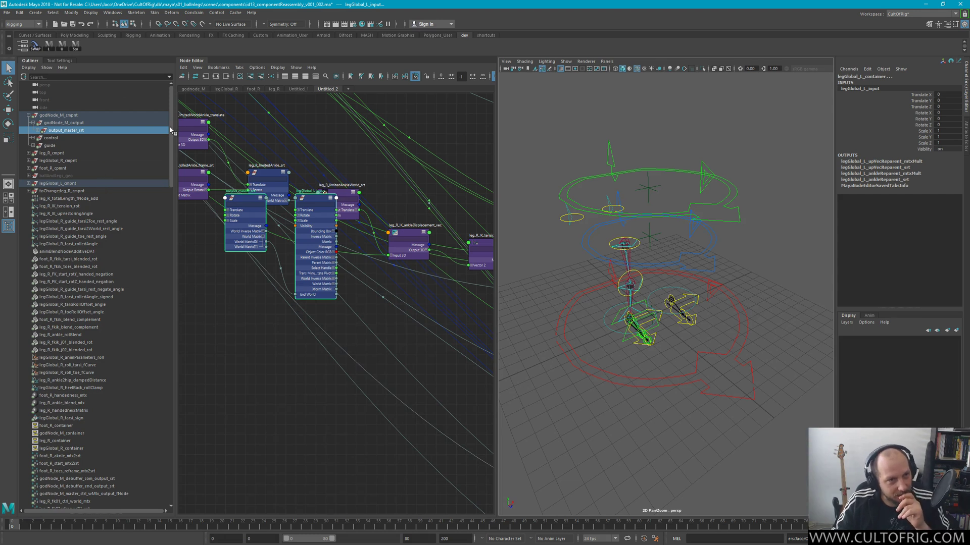
Set up Search and Replace Names to replace leg_R with leg_L on selected nodes, keeping its window over the lower viewport
click(68, 13)
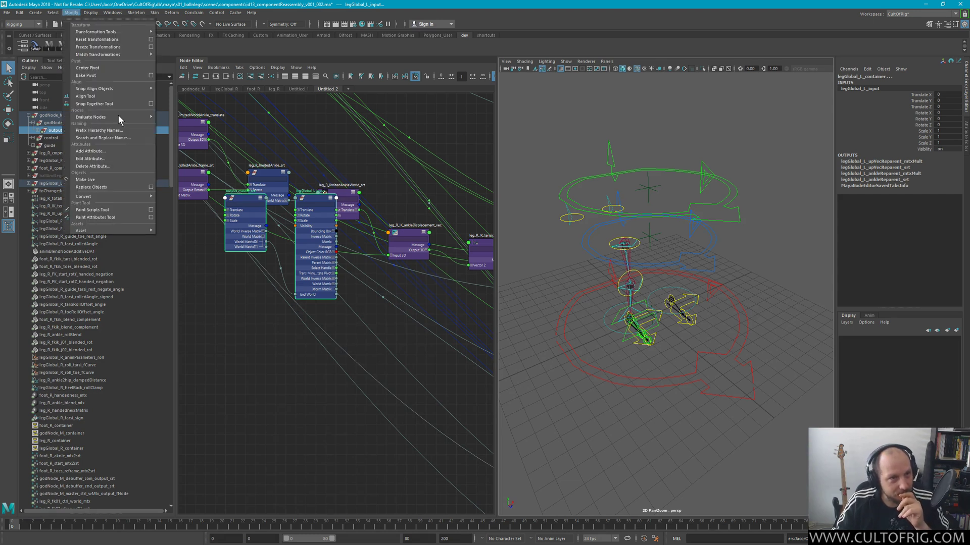
click(122, 138)
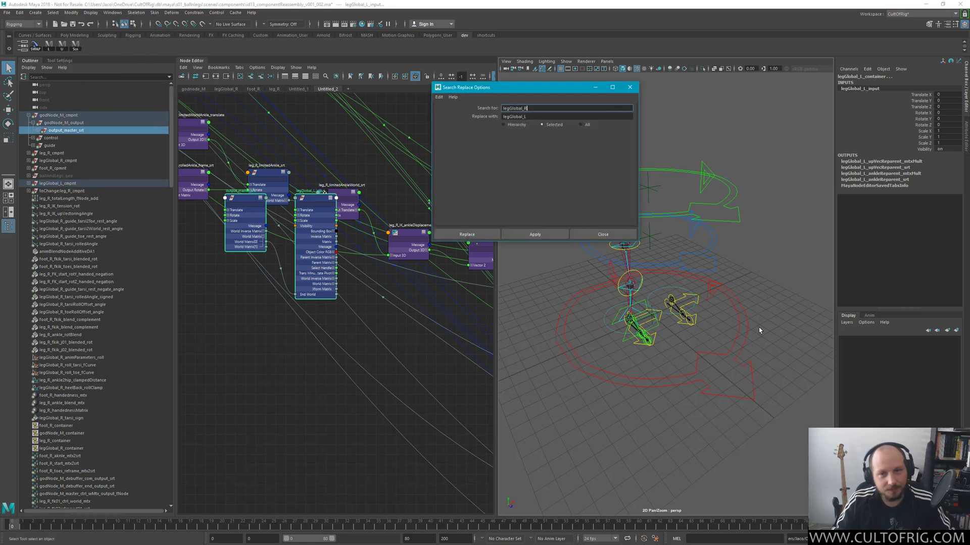
drag(527, 87, 659, 359)
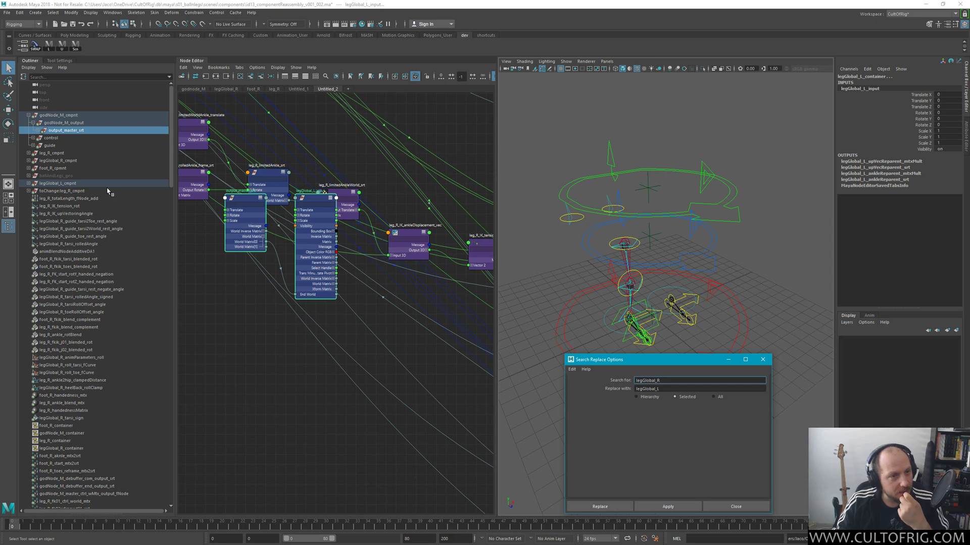
double_click(690, 381)
text(leg_L)
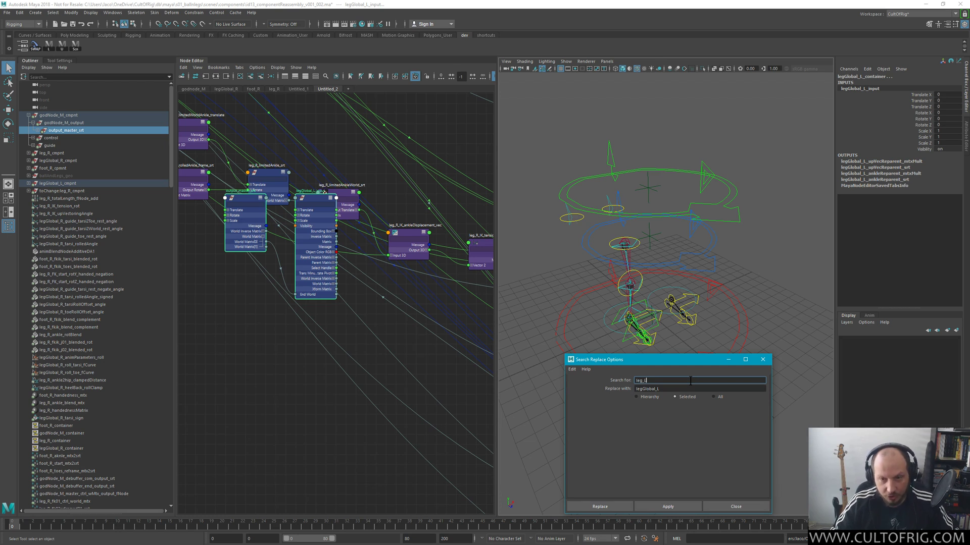
key(Tab)
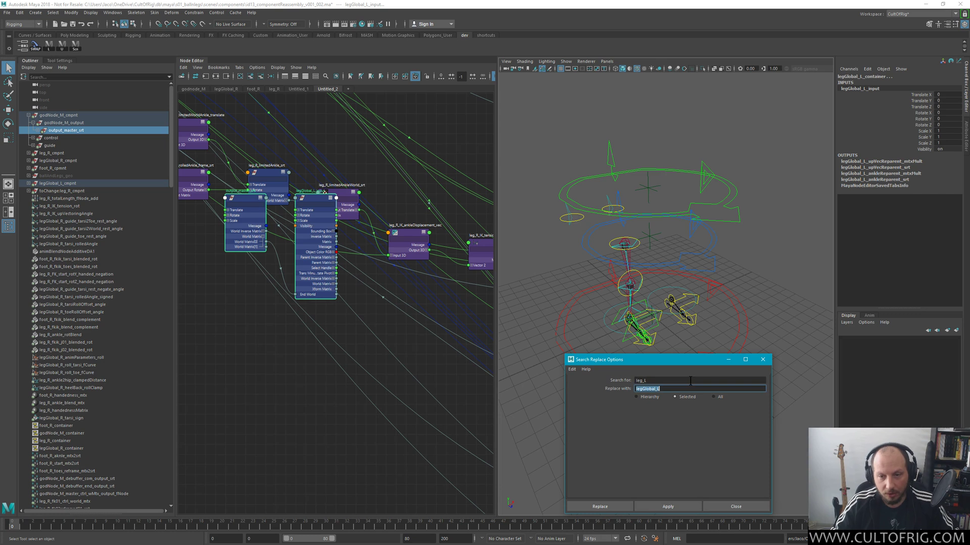
text(leg)
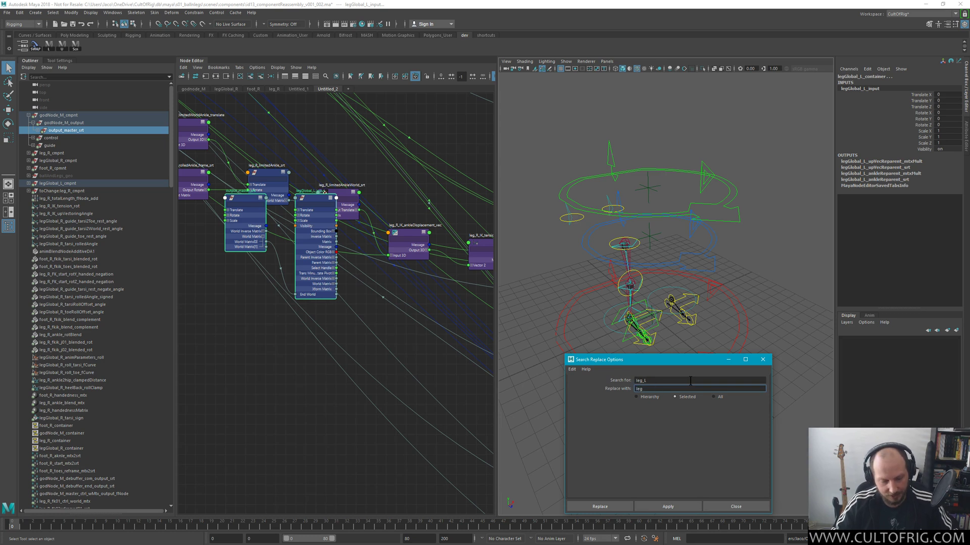
key(shift+Tab)
click(691, 381)
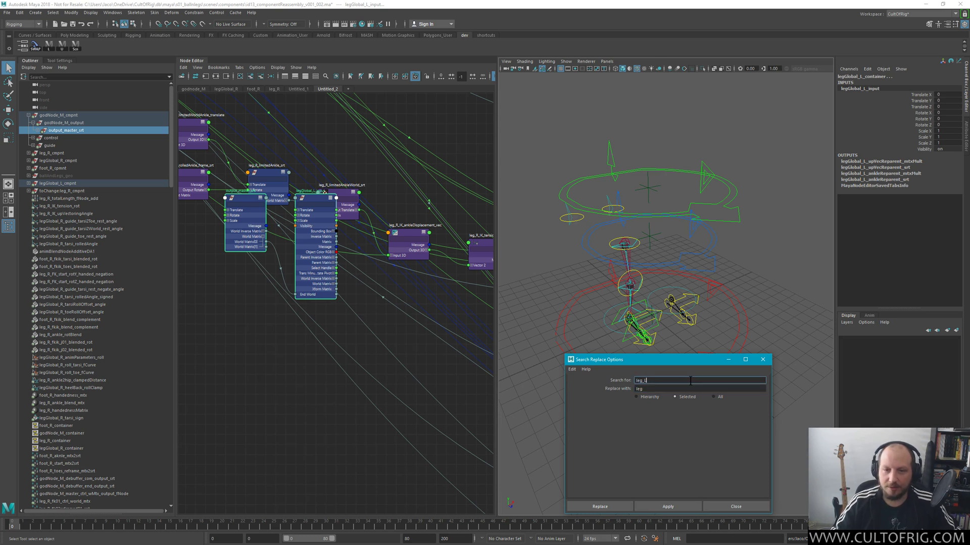
text(R)
key(Tab)
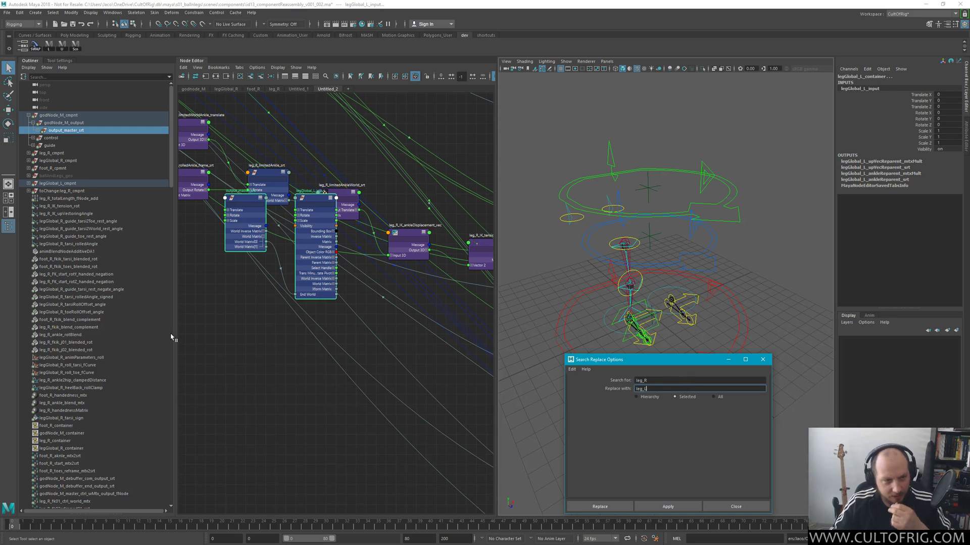
Find the imported toChange:leg_R_container among the scene nodes in the Outliner and select it
scroll(132, 313, down, 8)
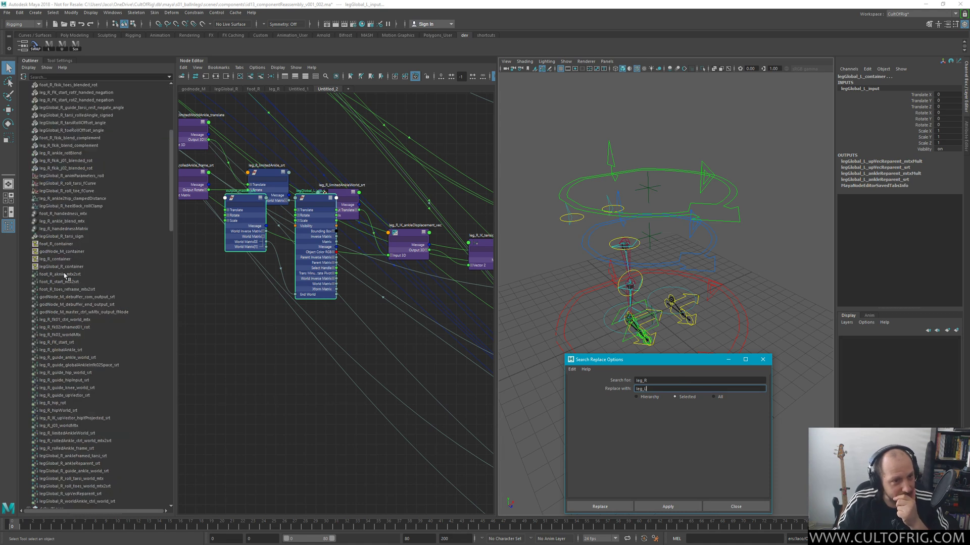
scroll(70, 269, down, 20)
scroll(102, 270, down, 18)
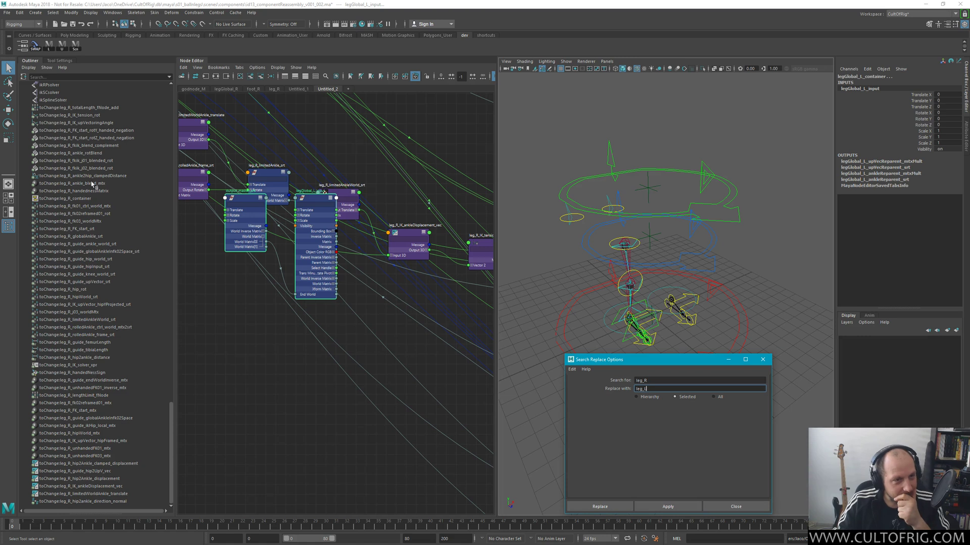
click(84, 199)
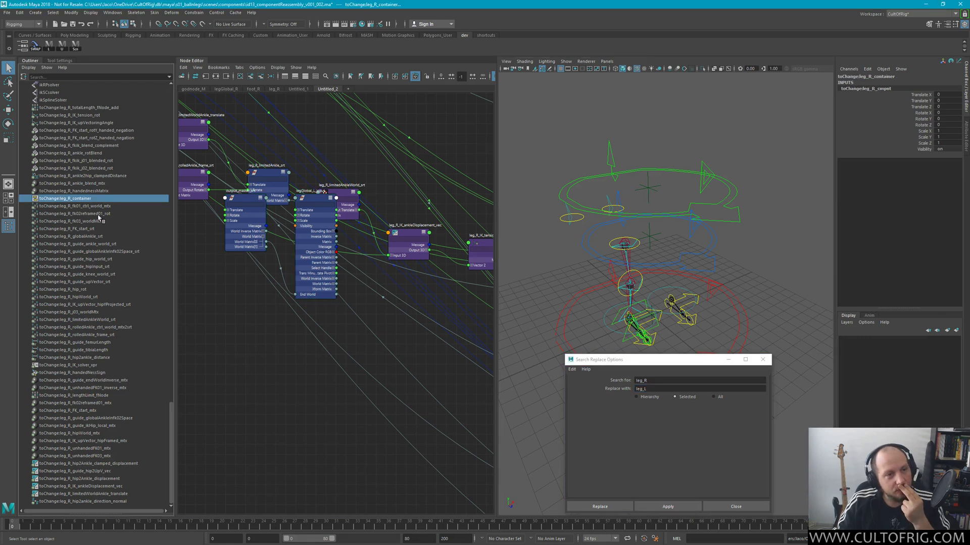
scroll(100, 216, up, 15)
scroll(99, 216, down, 12)
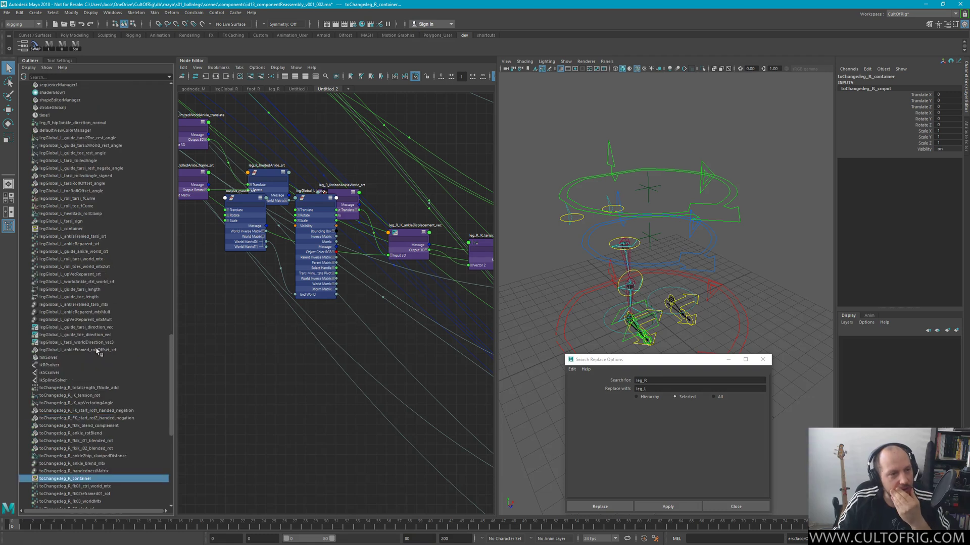
scroll(101, 348, up, 10)
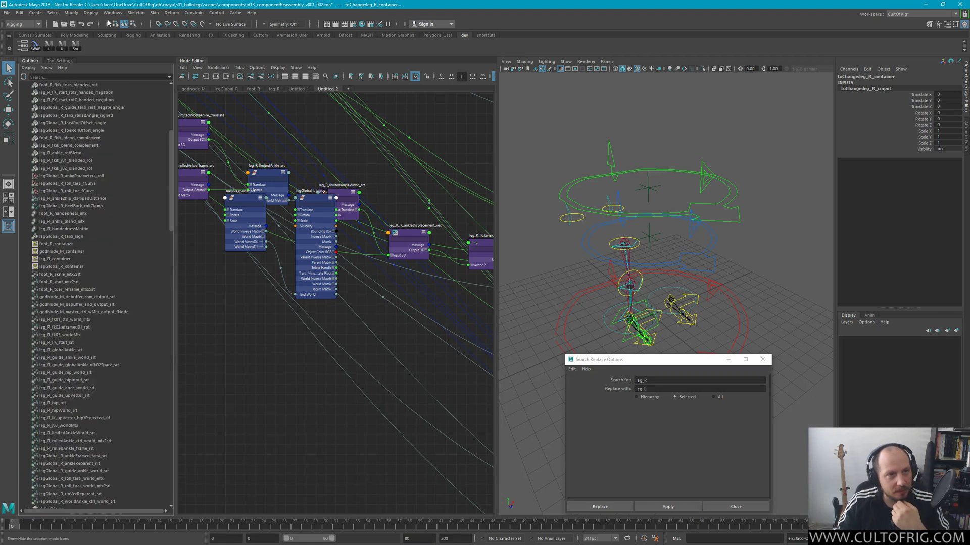
Open the Asset Editor and place it above the Search Replace Options window
click(111, 13)
mouse_move(132, 40)
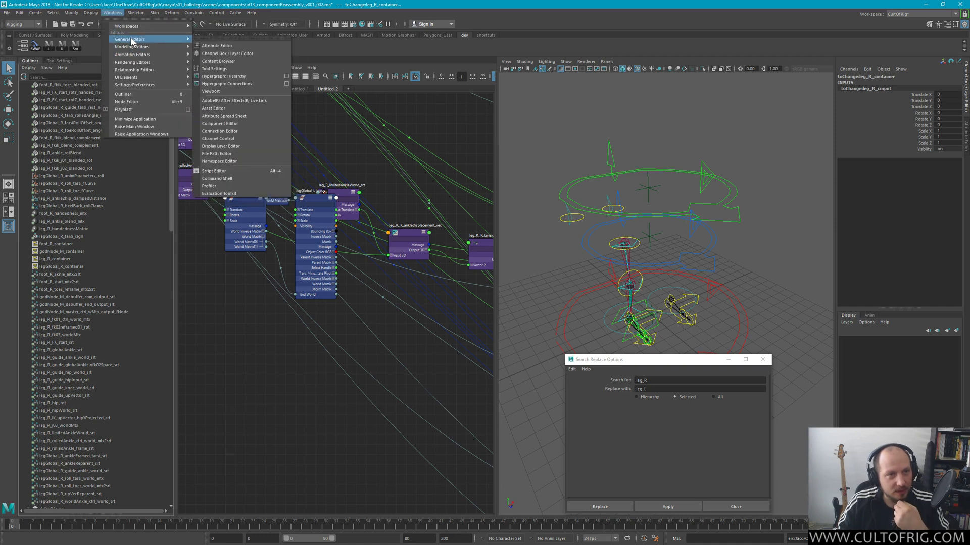
click(232, 108)
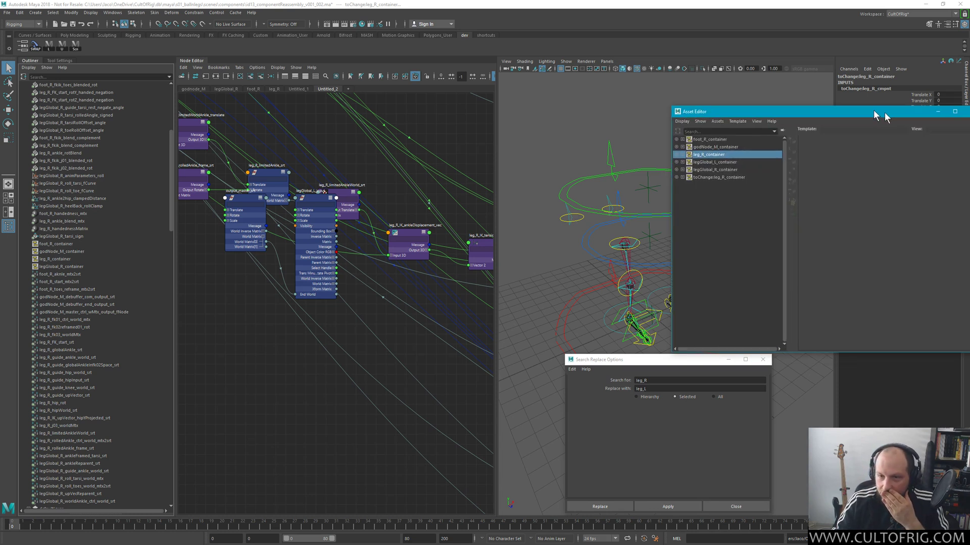
drag(885, 113, 804, 101)
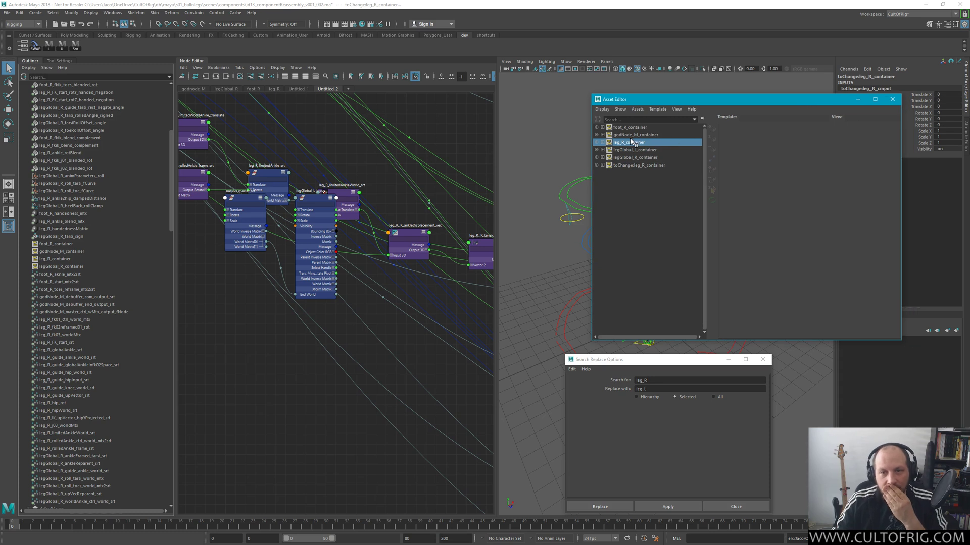
Expand toChange:leg_R_container in the Asset Editor, select all its asset contents, and locate them in the Outliner
click(628, 167)
double_click(628, 168)
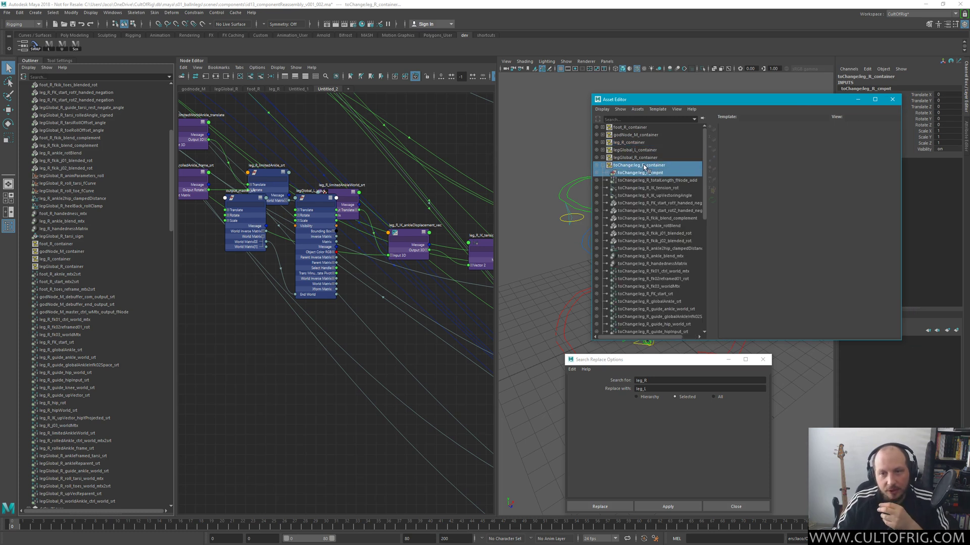
click(620, 109)
mouse_move(637, 109)
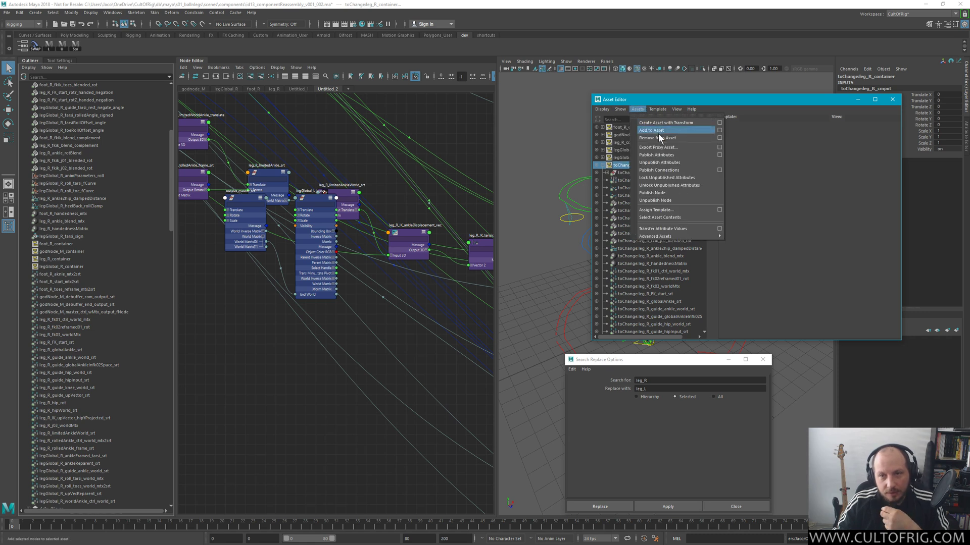
click(666, 217)
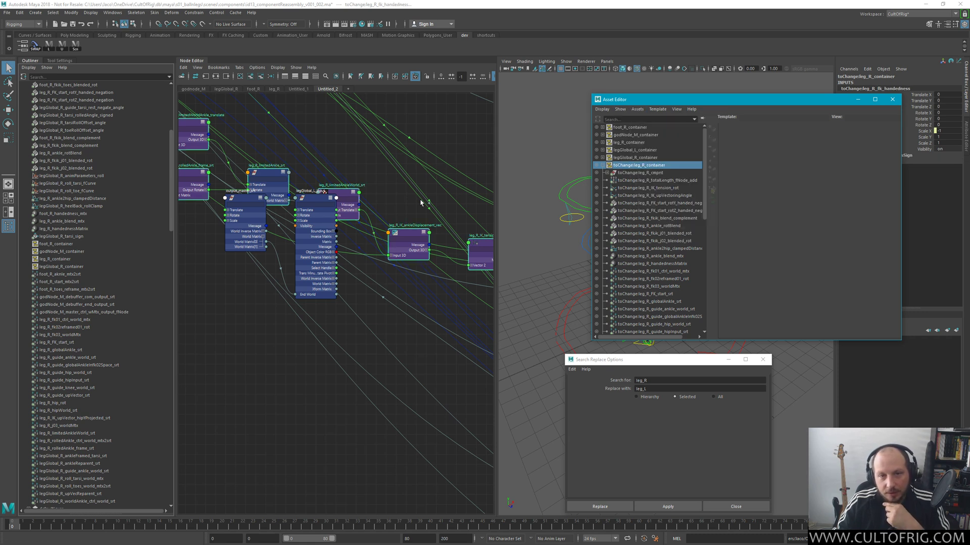
scroll(109, 280, down, 10)
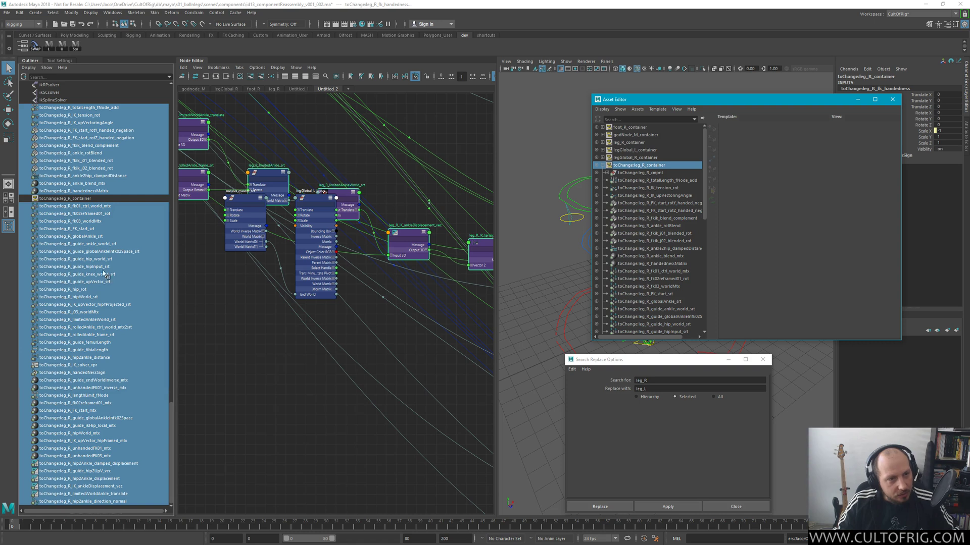
Add toChange:leg_R_container to the selection, rename all selected nodes from leg_R to leg_L, and expand the full leg_L_cmpnt hierarchy in the Outliner
click(79, 201)
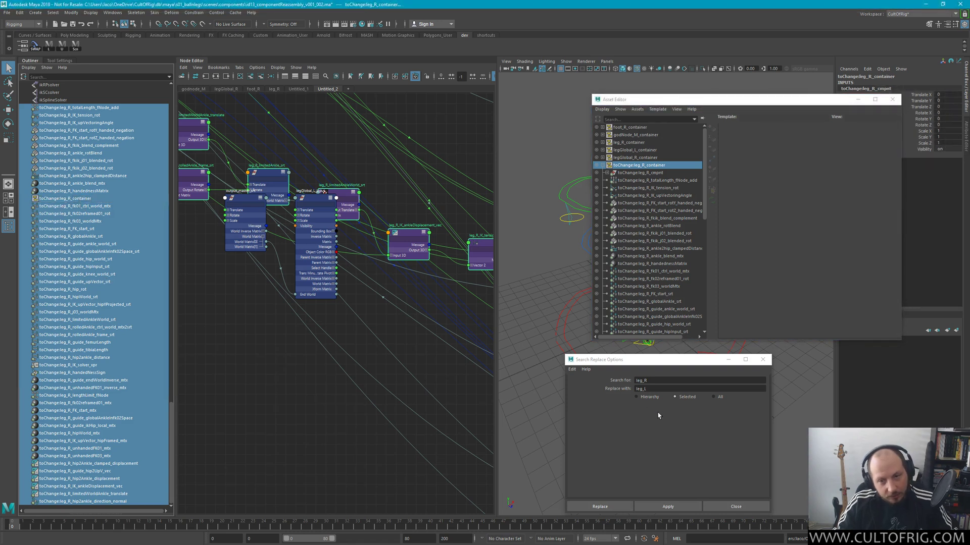
click(667, 506)
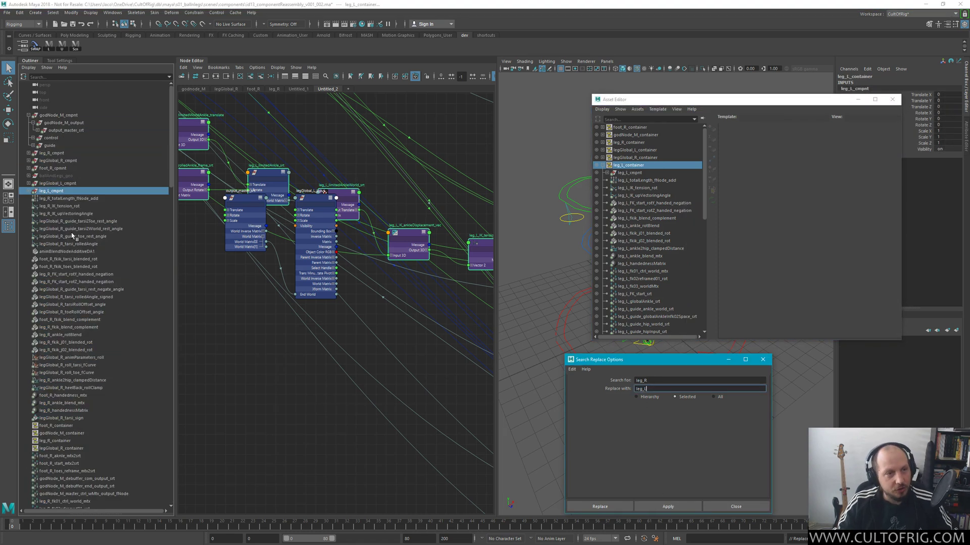
shift+click(28, 191)
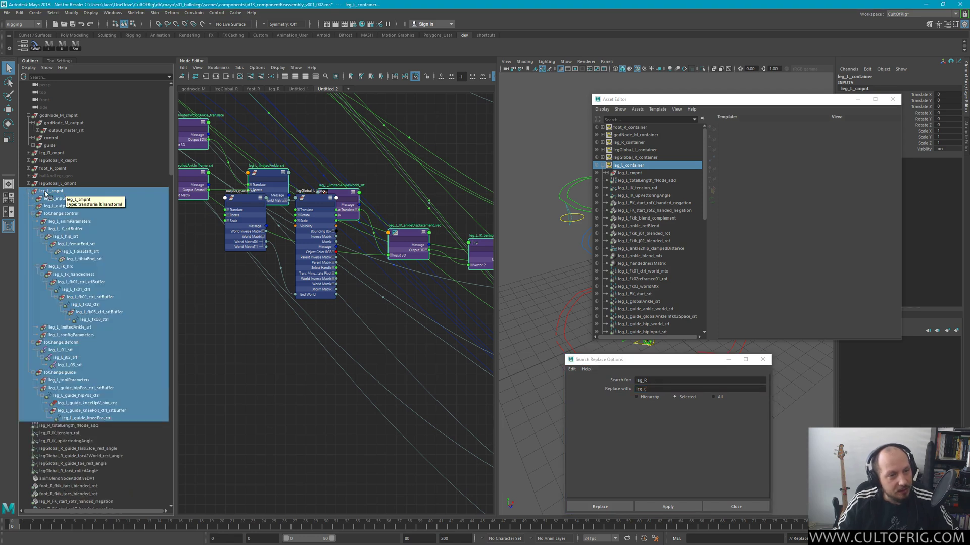
click(131, 215)
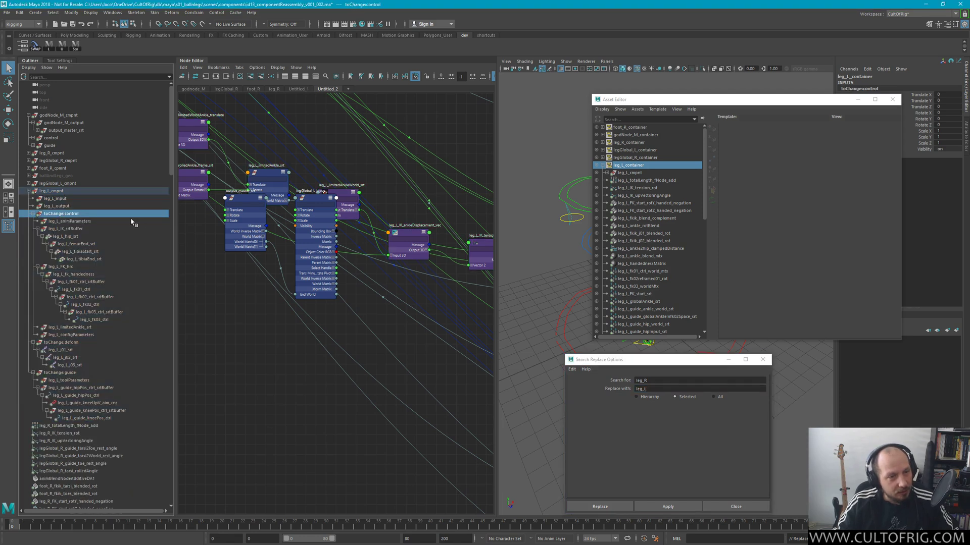
click(762, 360)
click(892, 99)
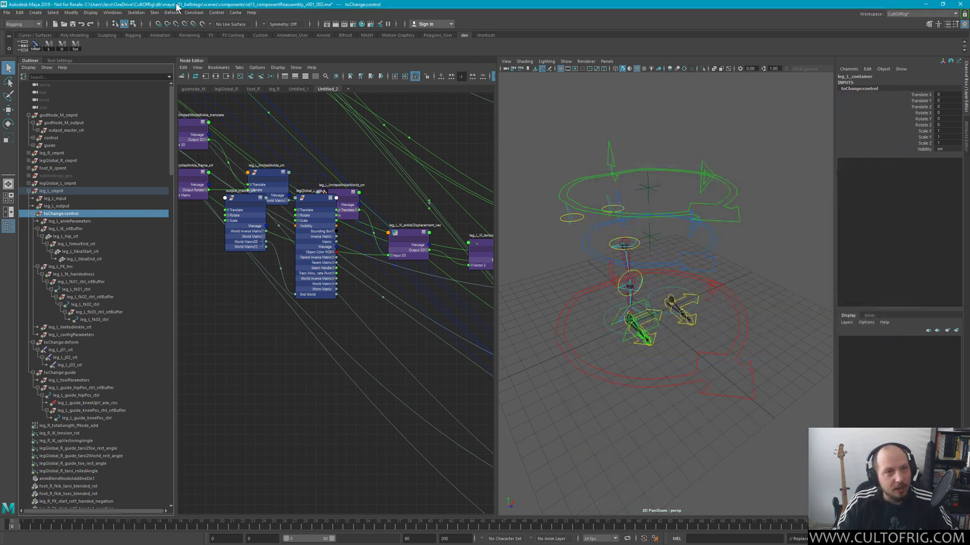
Delete the toChange namespace in the Namespace Editor, merging its contents with the root namespace
click(110, 13)
mouse_move(127, 40)
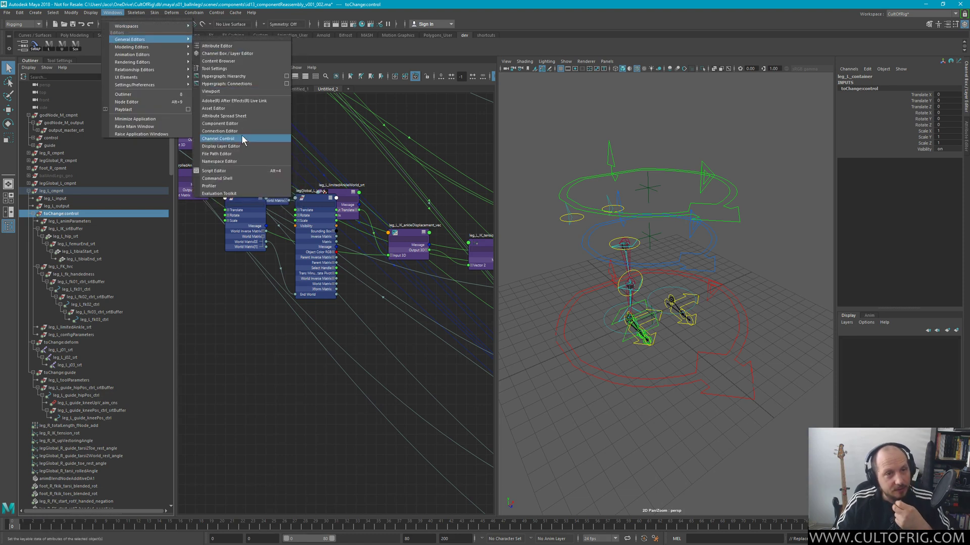
click(239, 161)
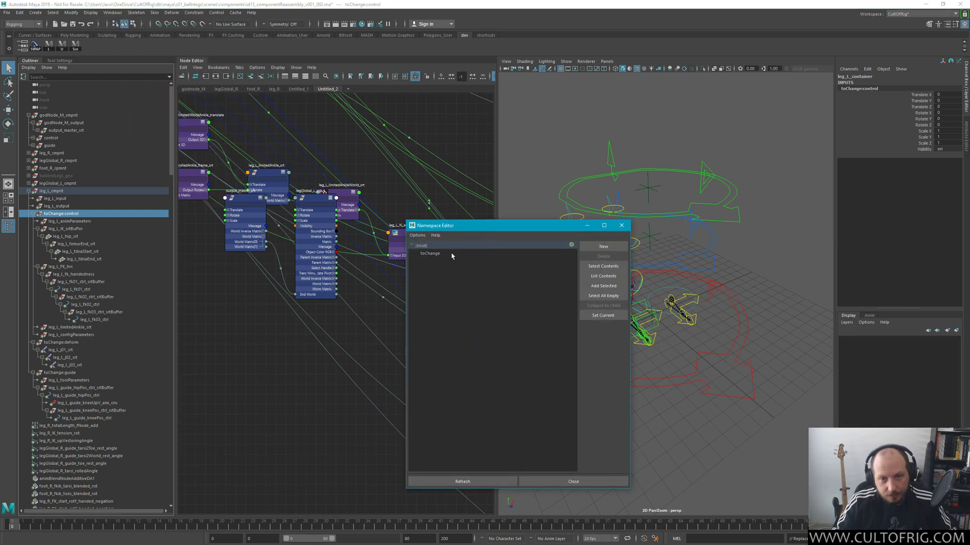
click(430, 254)
click(603, 256)
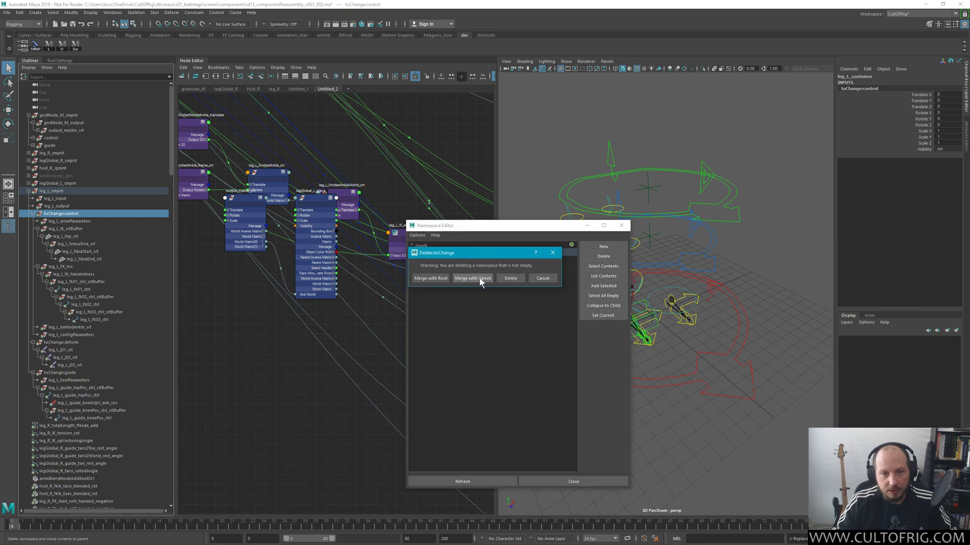
click(442, 279)
click(578, 483)
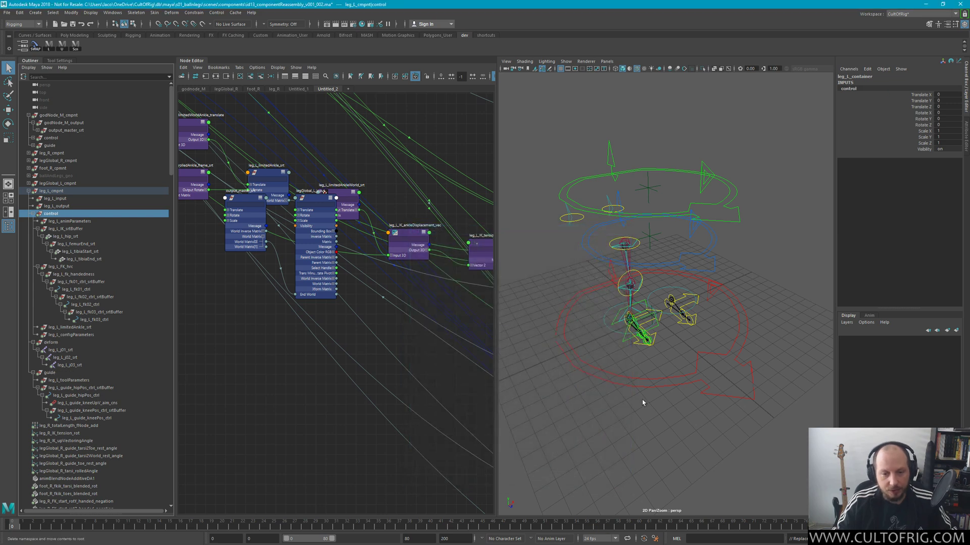
Save the scene as a new version named sd13_componentReassembly_v001_003.ma
key(ctrl+shift+s)
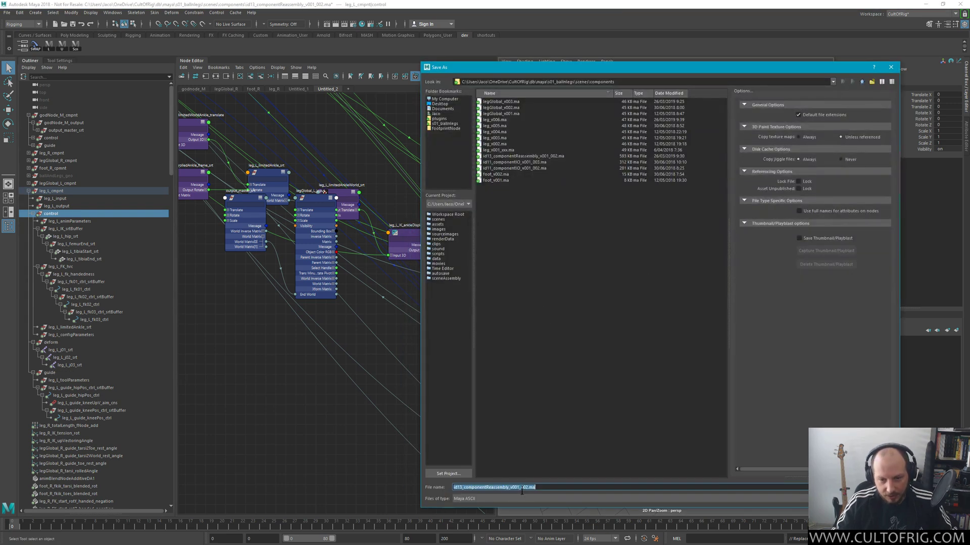
click(538, 488)
key(BackSpace)
text(3)
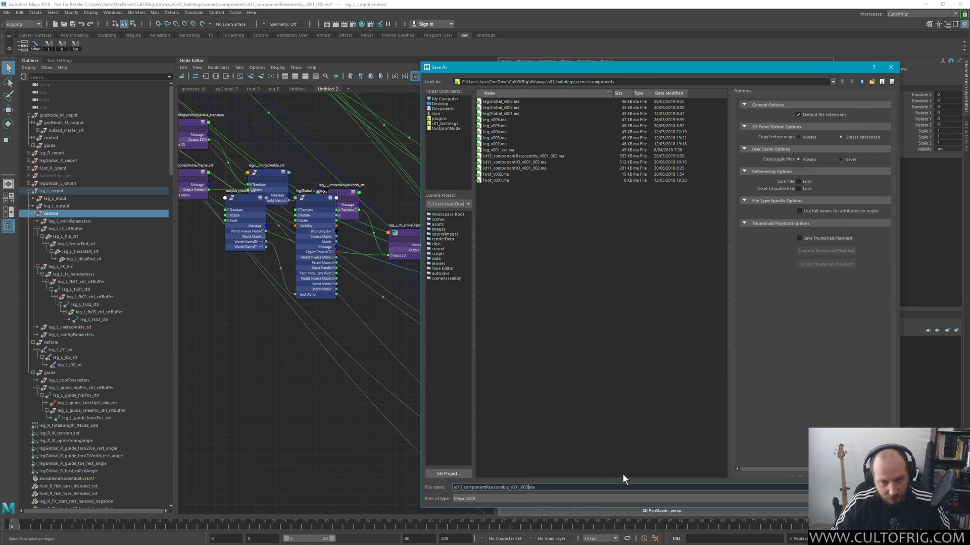
key(Return)
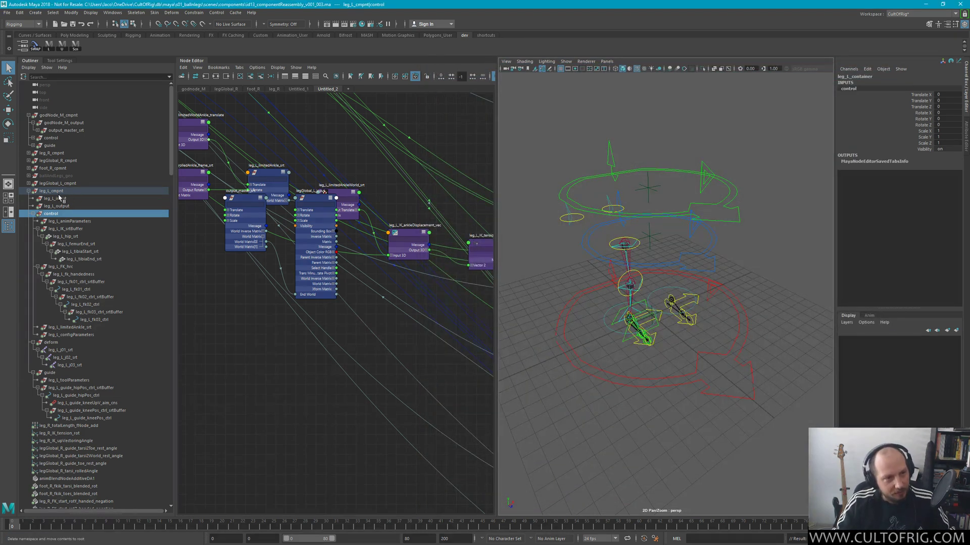
Examine the attributes of leg_L_toolParameters, the leg_L guide controls, the guide group and leg_L_animParameters
click(53, 192)
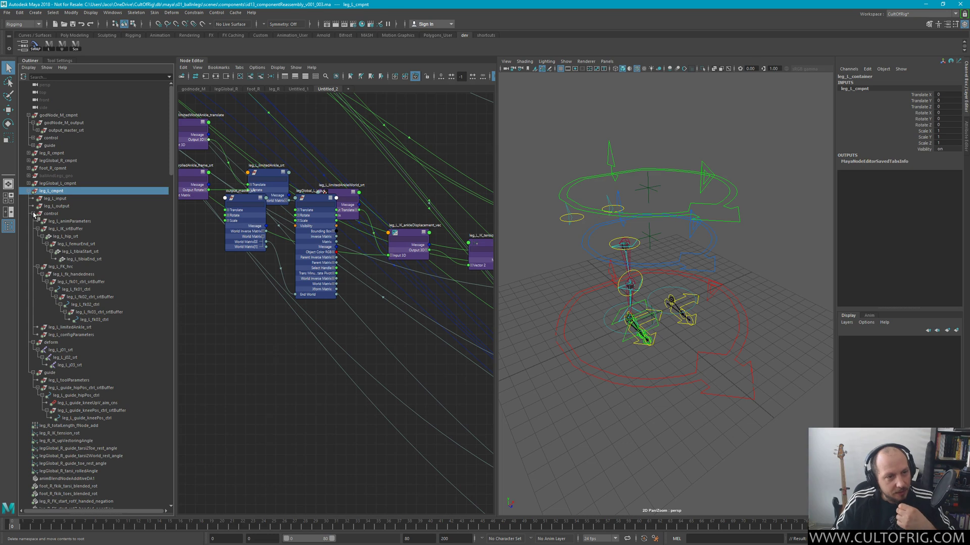
click(80, 381)
key(ctrl+a)
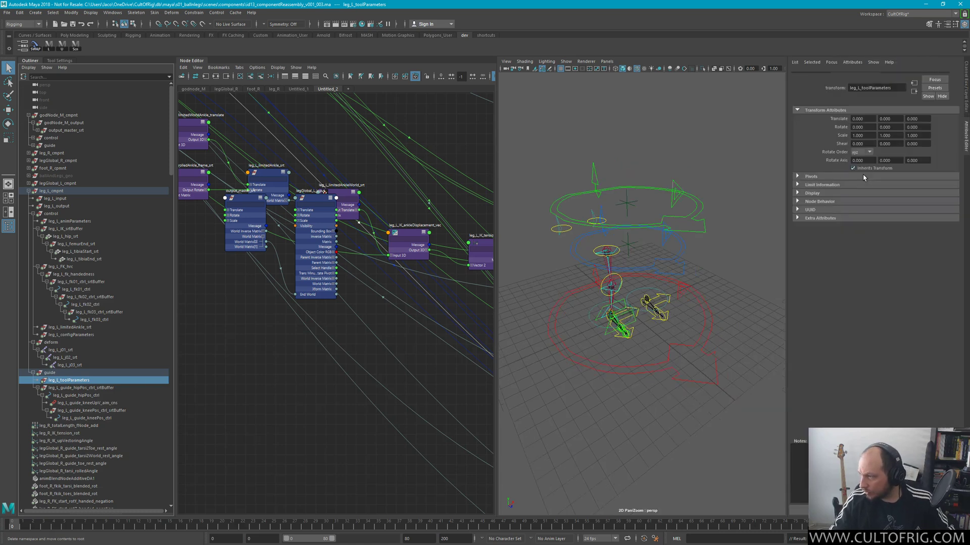
key(ctrl+a)
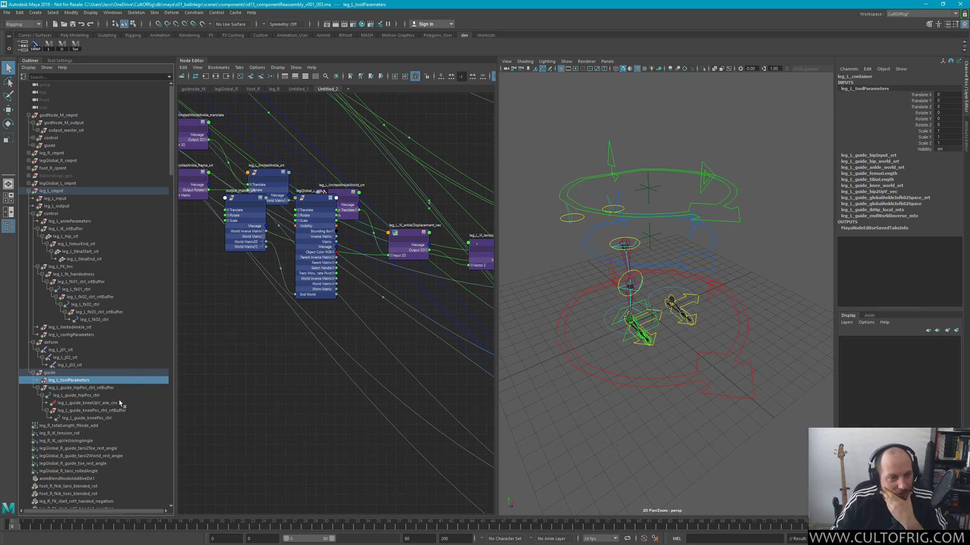
scroll(134, 382, down, 3)
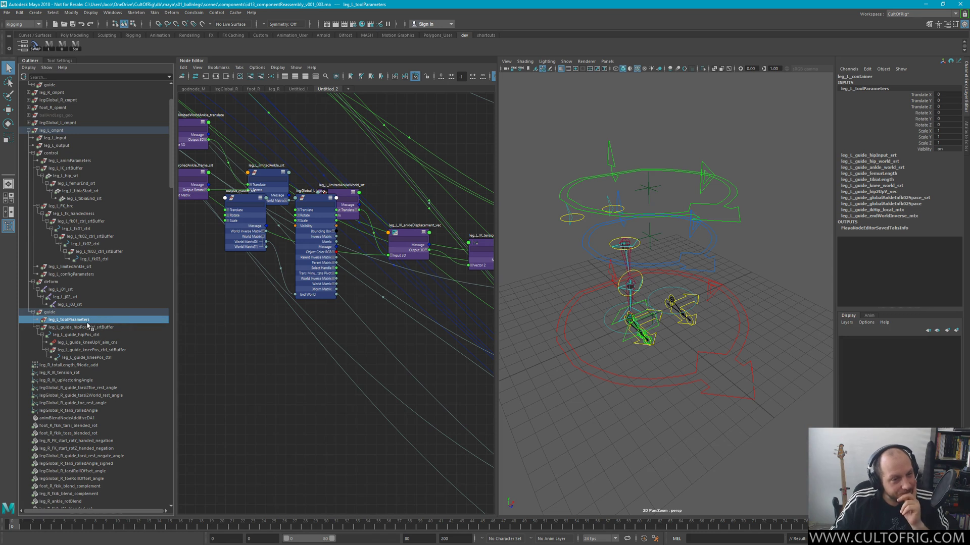
click(107, 333)
click(86, 358)
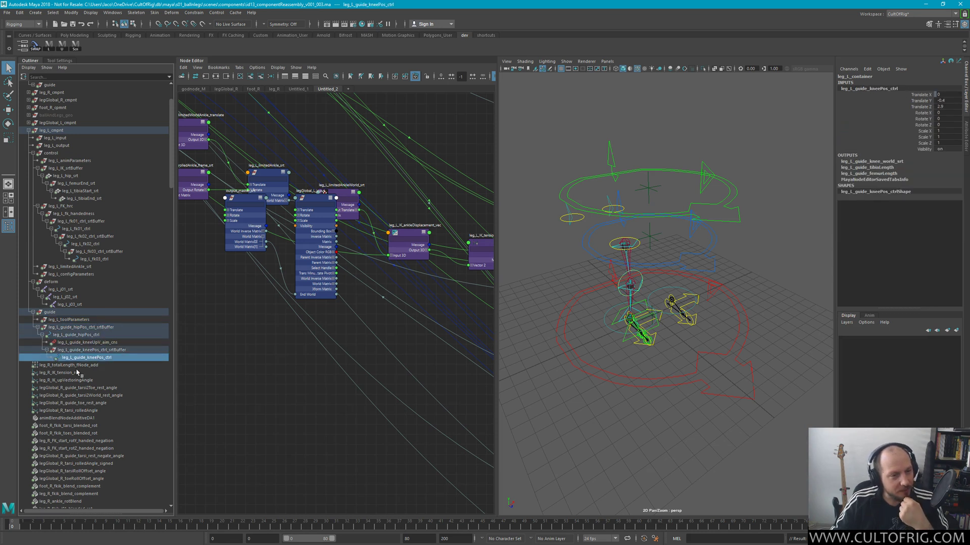
click(81, 327)
click(78, 319)
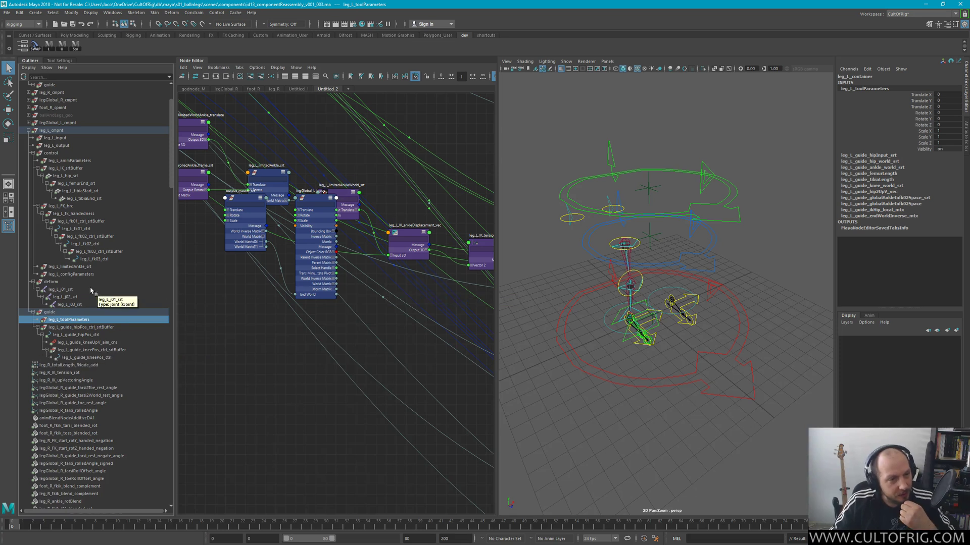
click(50, 313)
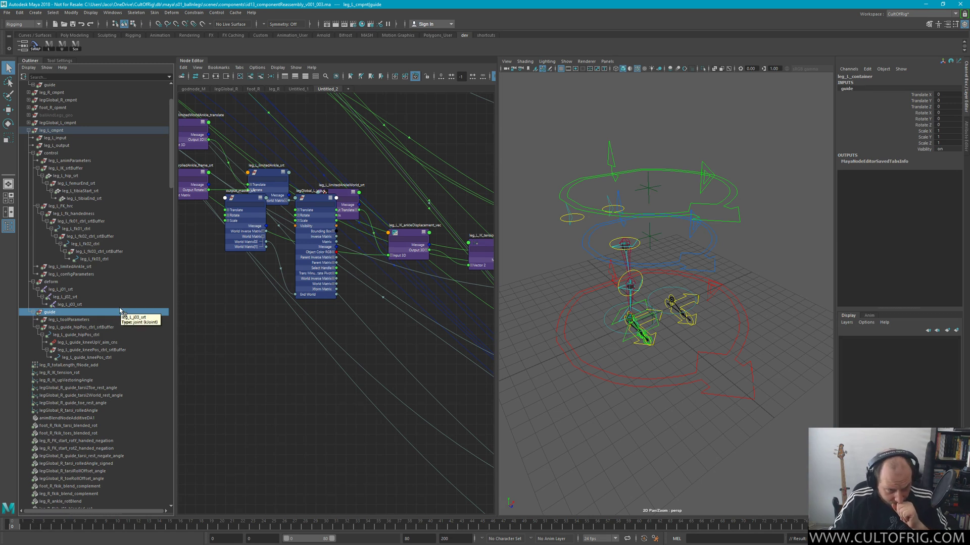
click(83, 161)
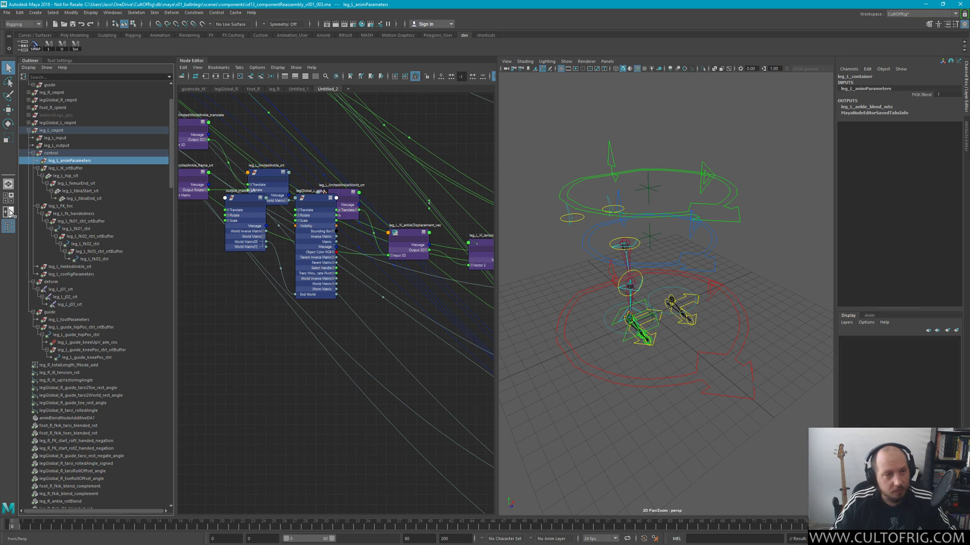
Set Inverted Handedness to off on leg_L_configParameters
click(81, 275)
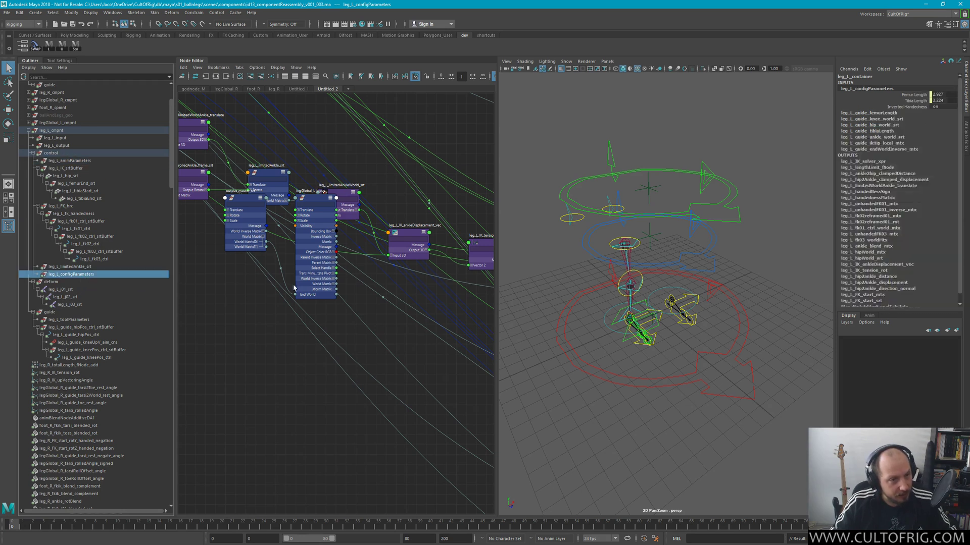
click(919, 107)
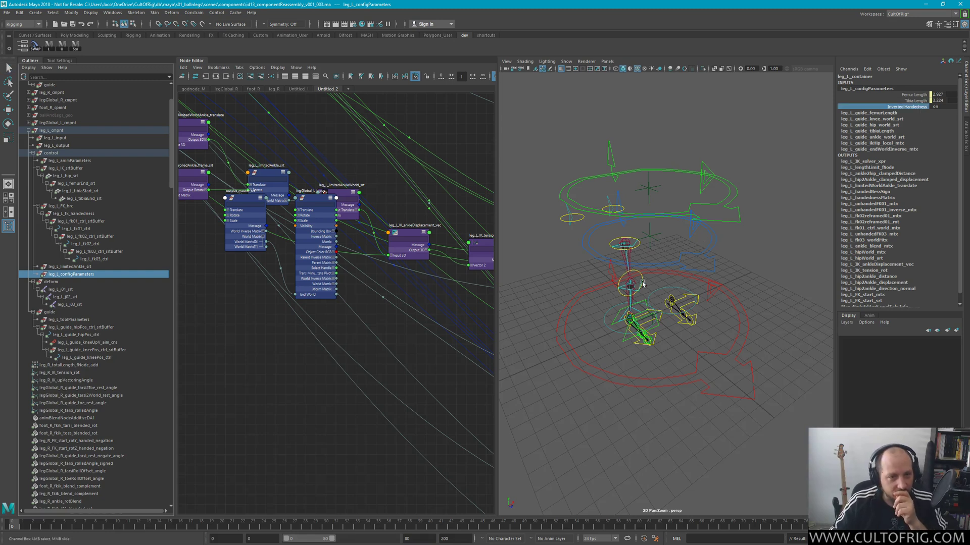
key(backslash)
key(backslash)
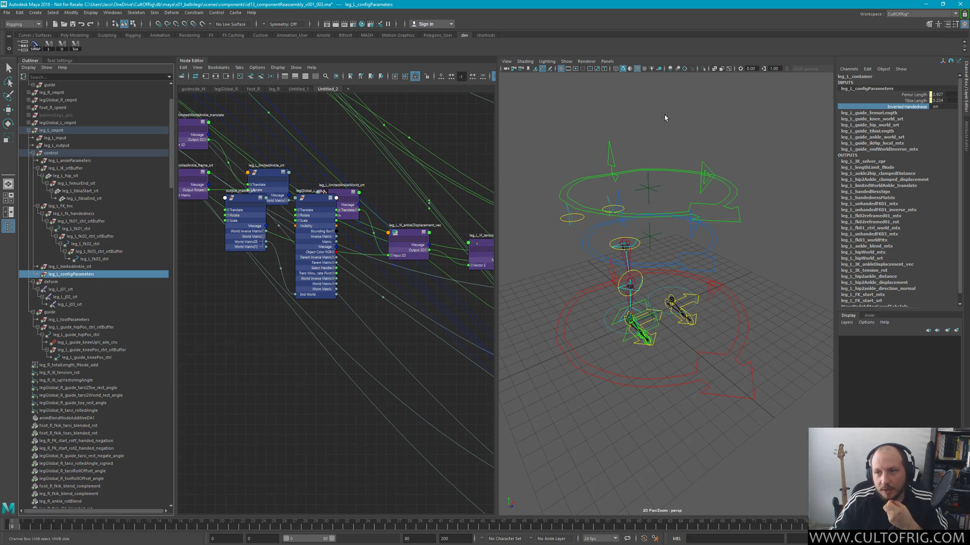
middle_drag(771, 108, 526, 168)
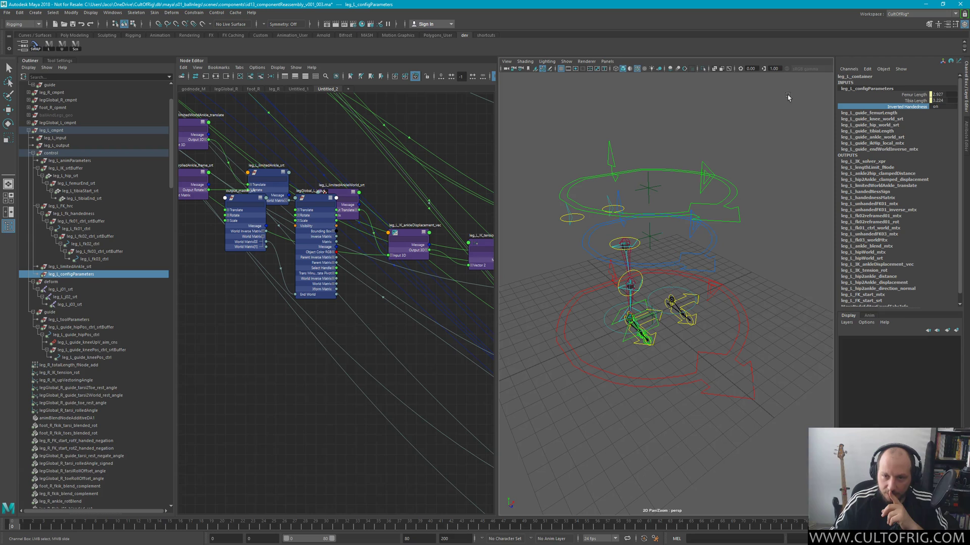
middle_drag(788, 97, 521, 149)
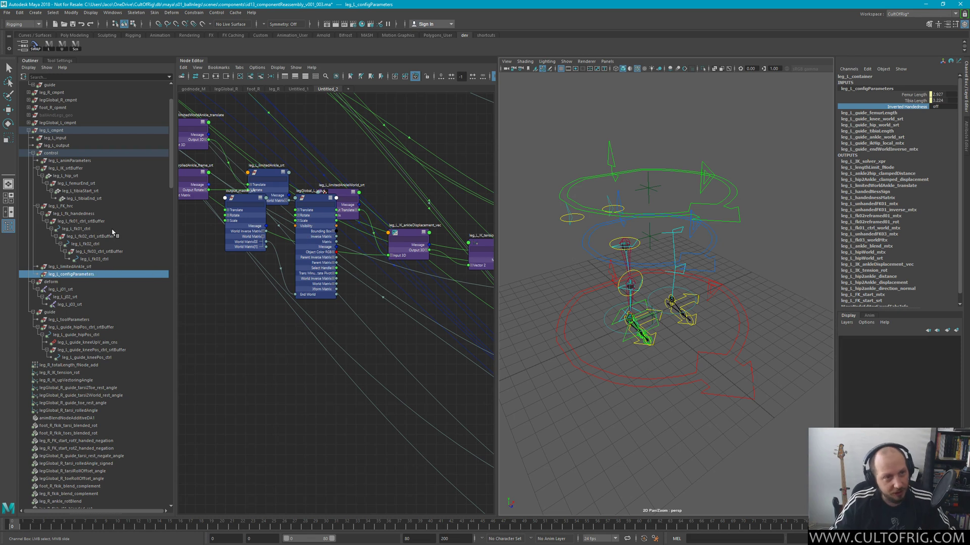
Try moving leg_L_guide_hipPos_ctrl along X to the opposite side of the rig, and undo the move
click(51, 312)
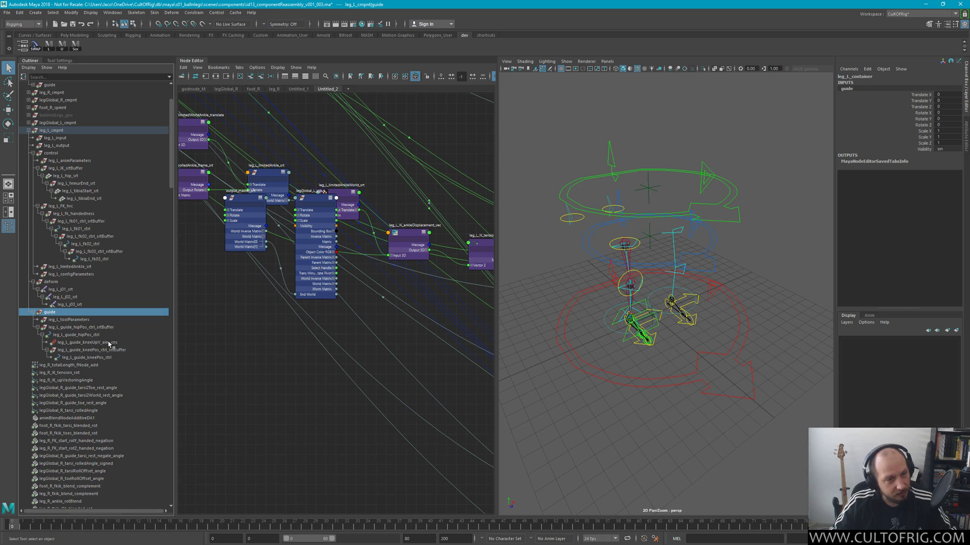
click(83, 336)
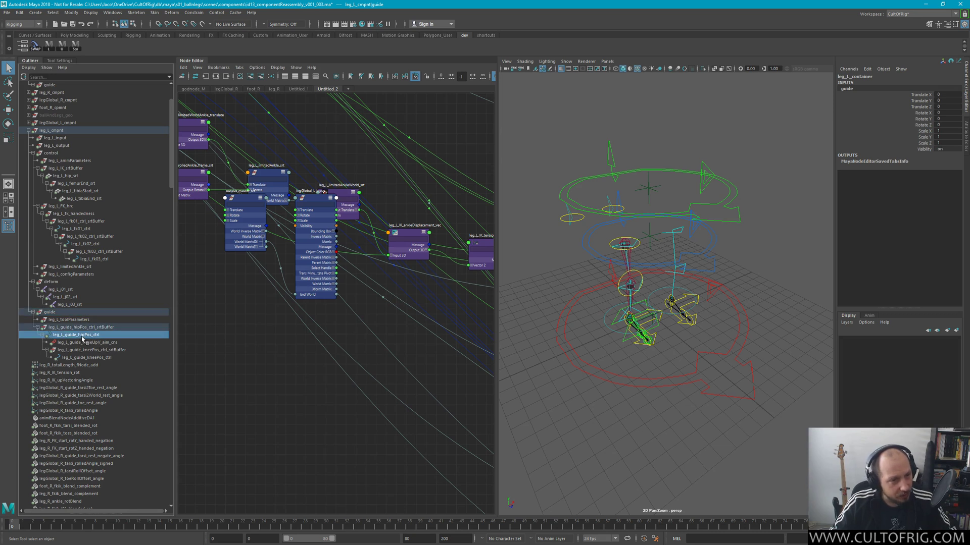
alt+drag(692, 275, 675, 267)
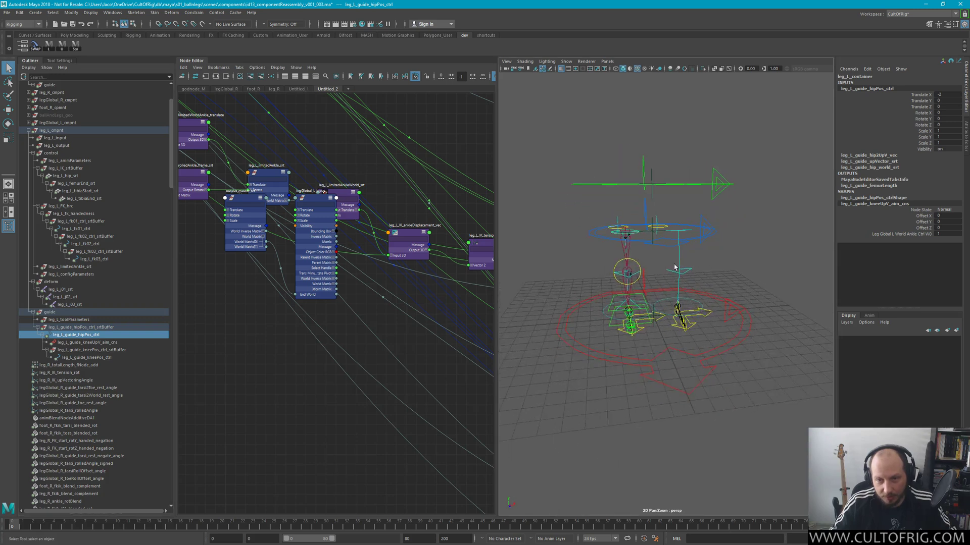
key(w)
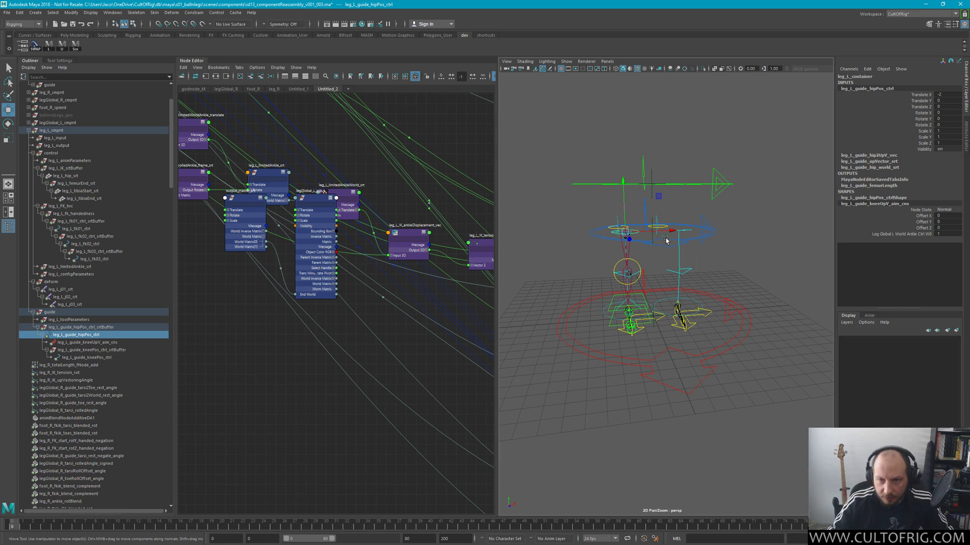
drag(672, 231, 728, 234)
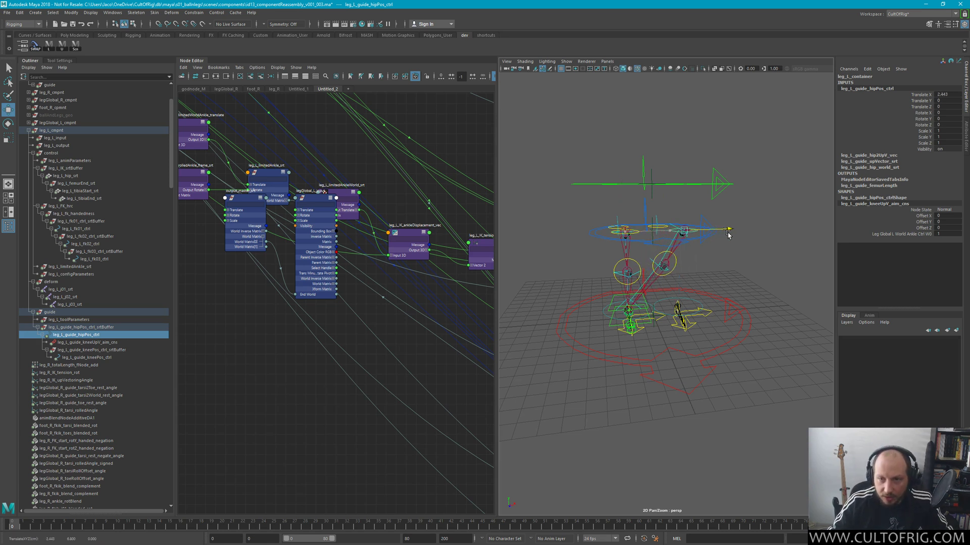
key(ctrl+z)
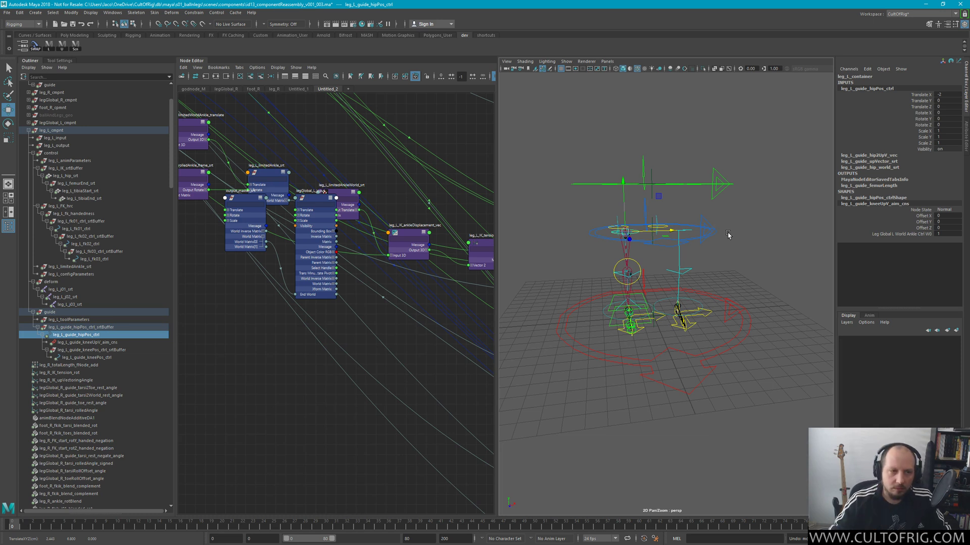
Switch Inverted Handedness back on for leg_L_configParameters
click(70, 320)
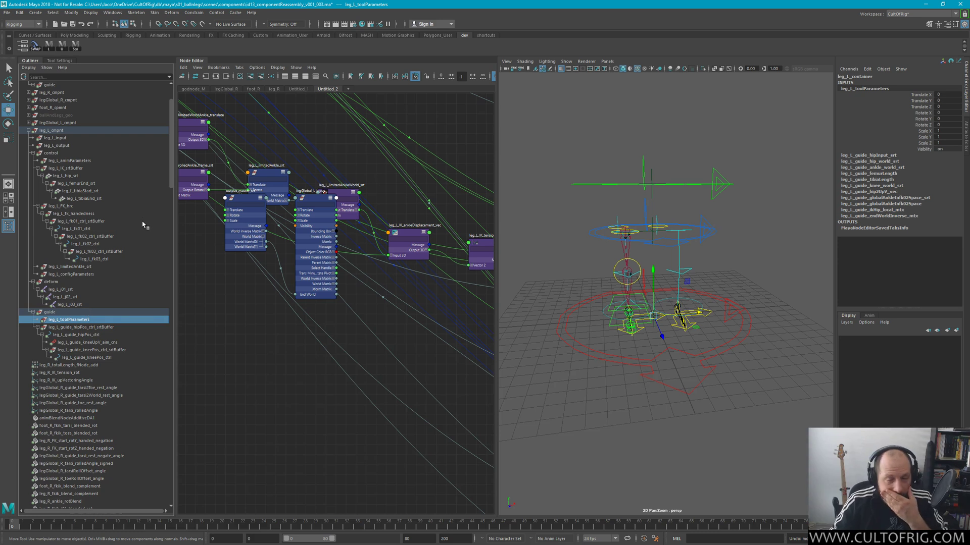
click(76, 275)
click(909, 107)
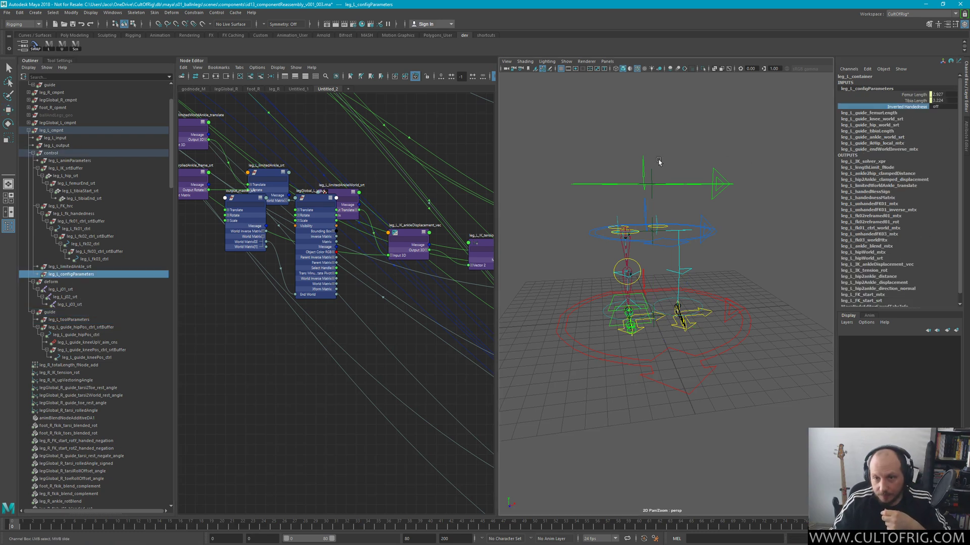
middle_drag(644, 139, 712, 117)
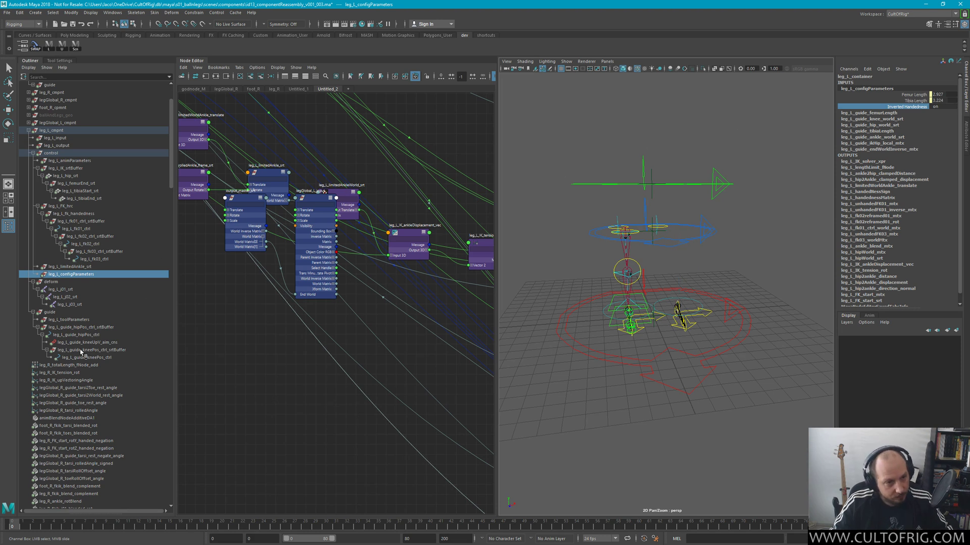
Set Translate X of leg_L_guide_hipPos_ctrl to 2 to place the left hip guide on the opposite side
click(71, 335)
key(w)
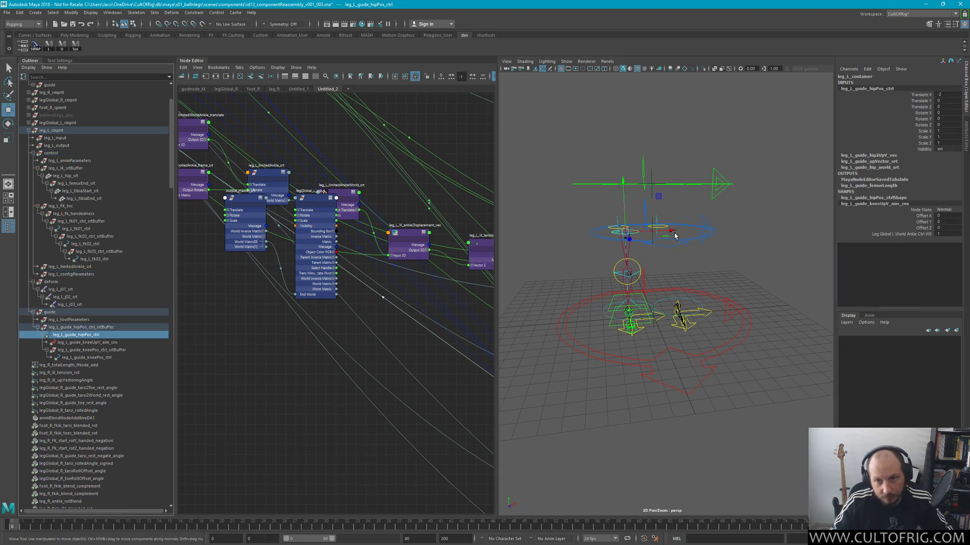
drag(702, 231, 731, 232)
alt+drag(728, 270, 706, 273)
key(ctrl+z)
click(946, 94)
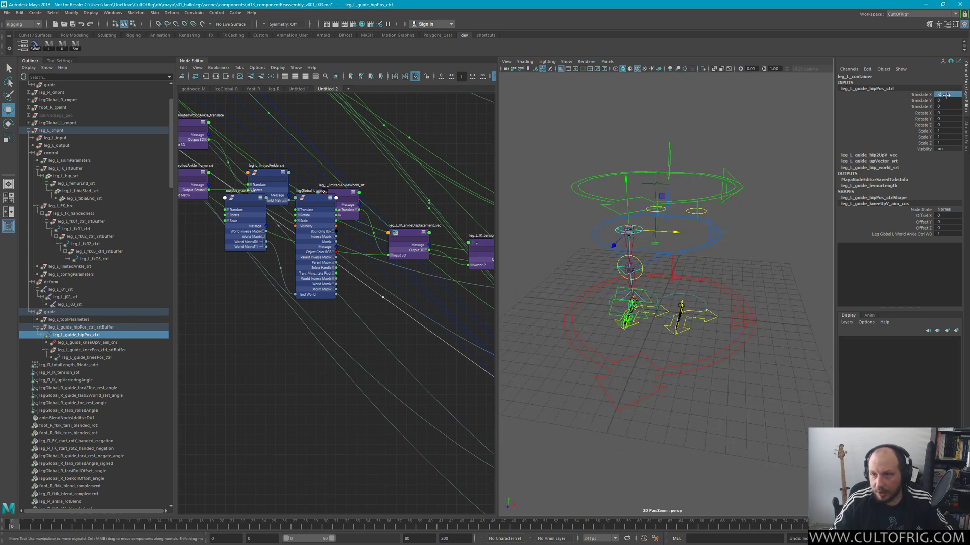
text(2)
key(Return)
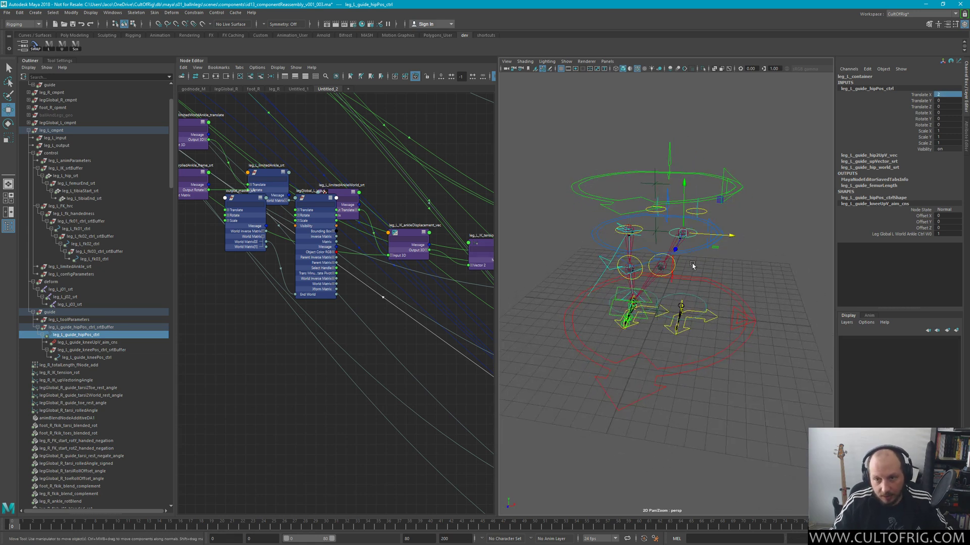
Compare the translate values of leg_L_guide_kneePos_ctrl with those of leg_R_guide_kneePos_ctrl and check the left knee guide's hierarchy
click(676, 263)
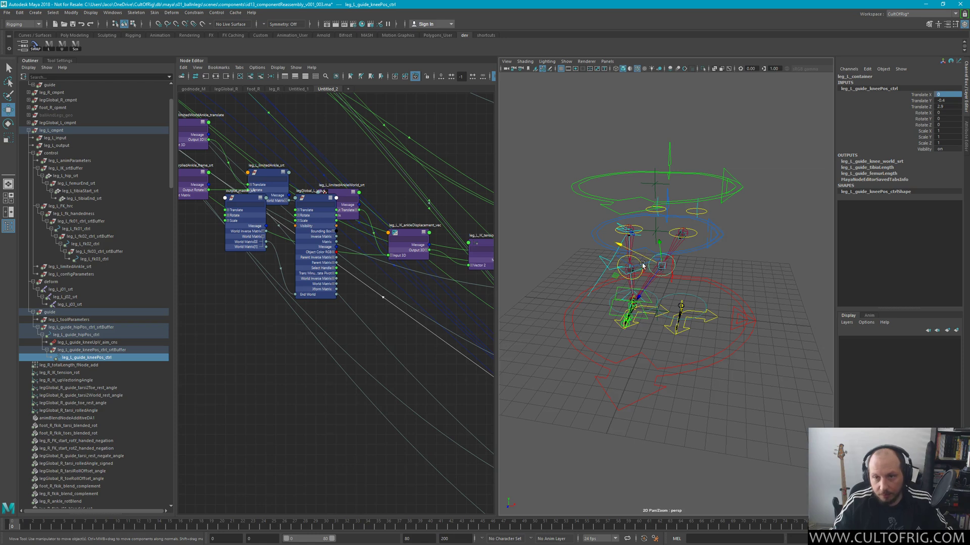
scroll(644, 273, up, 5)
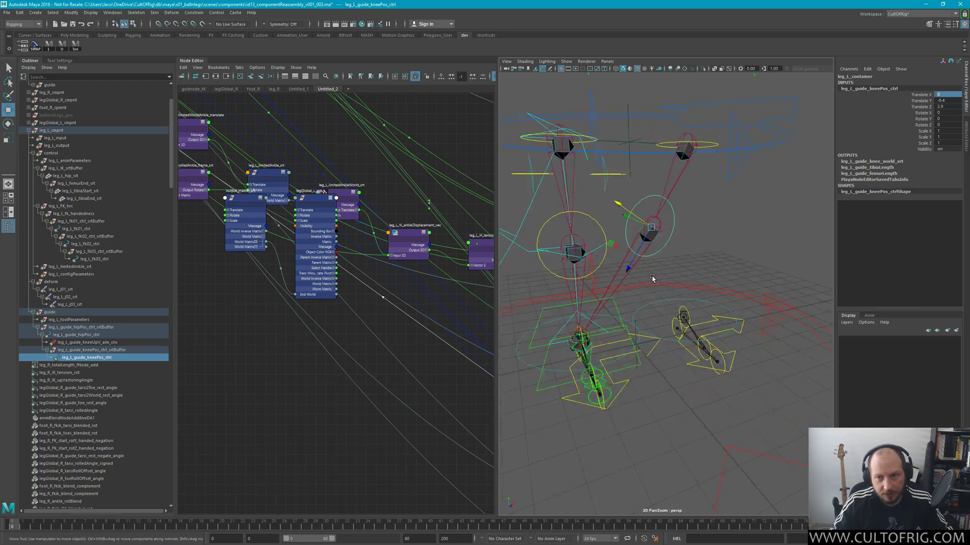
key(q)
click(590, 218)
key(w)
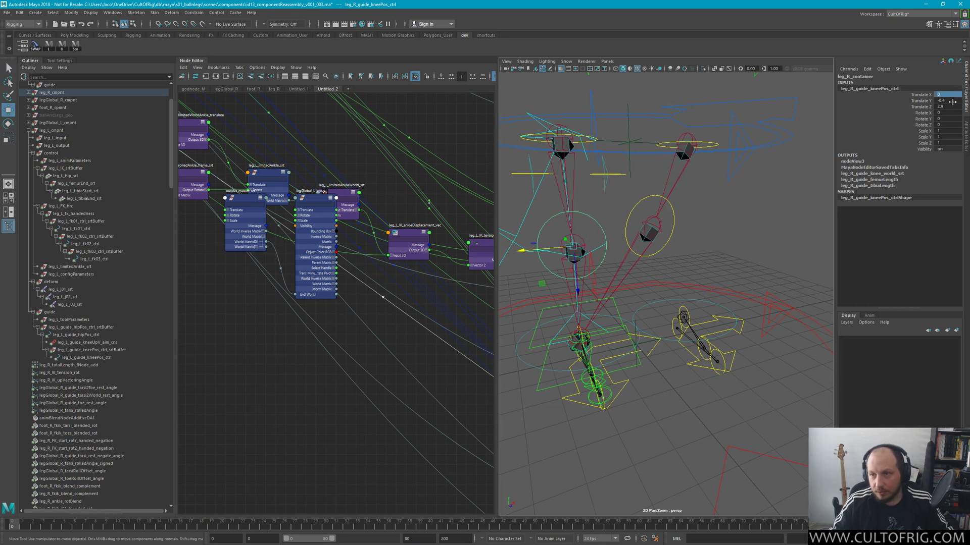
click(673, 216)
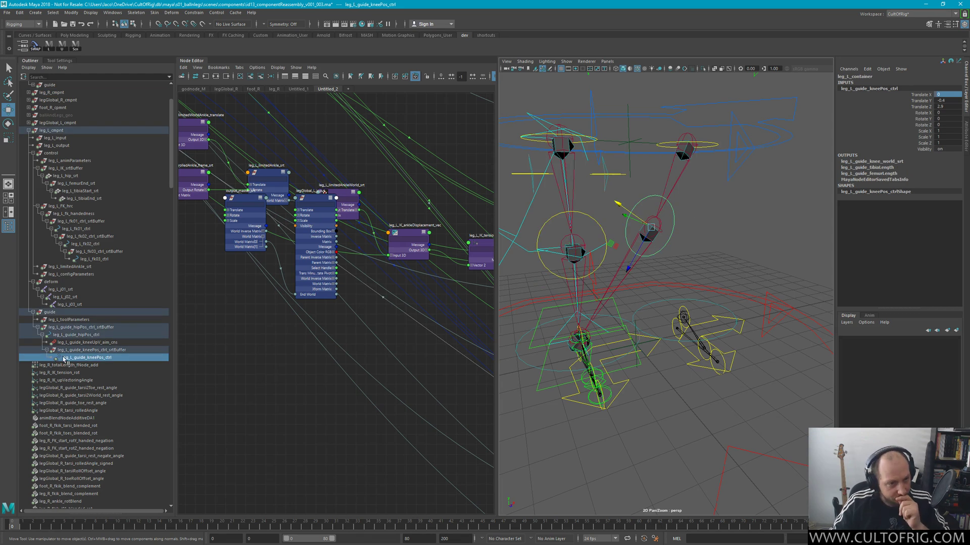
click(47, 350)
click(47, 350)
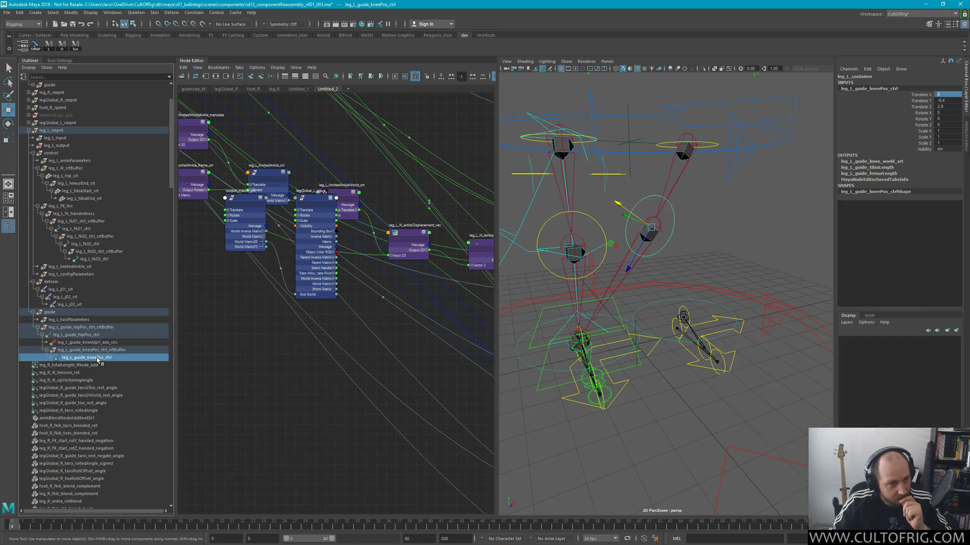
mouse_move(636, 286)
alt+mouse_down()
mouse_move(612, 288)
mouse_move(621, 285)
alt+mouse_up()
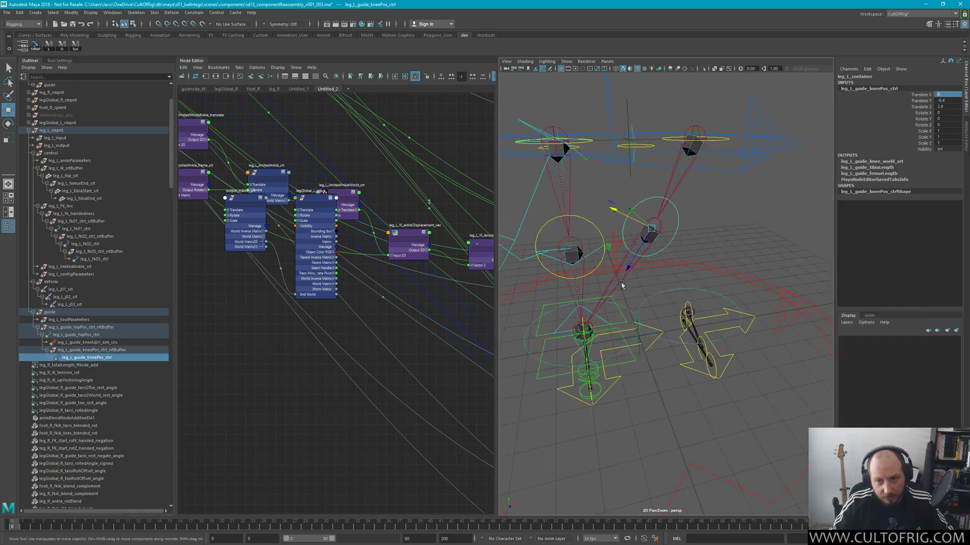
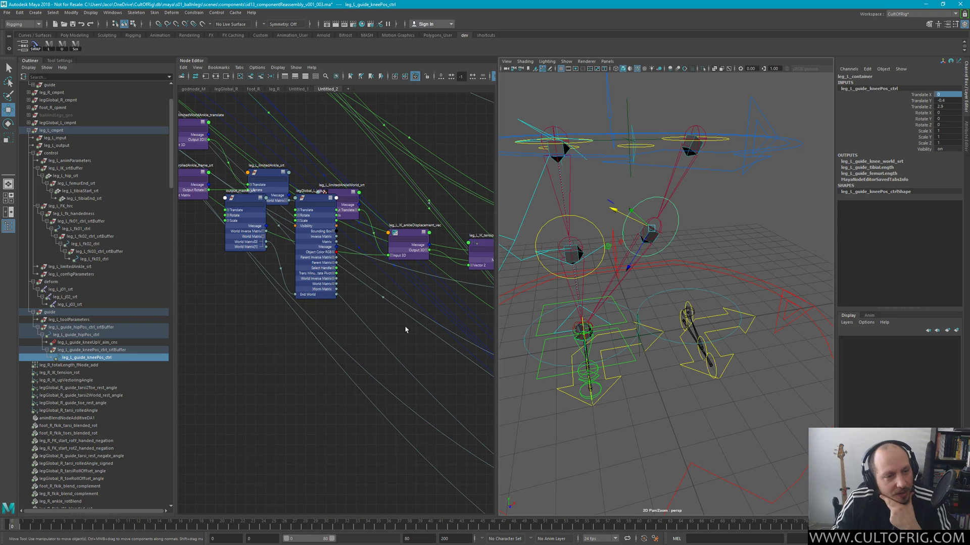
Examine legGlobal_L_worldAnkle_ctrl and legGlobal_L_guide_global_ctrl against the left knee guide to see how the ankle relates to the leg
click(703, 290)
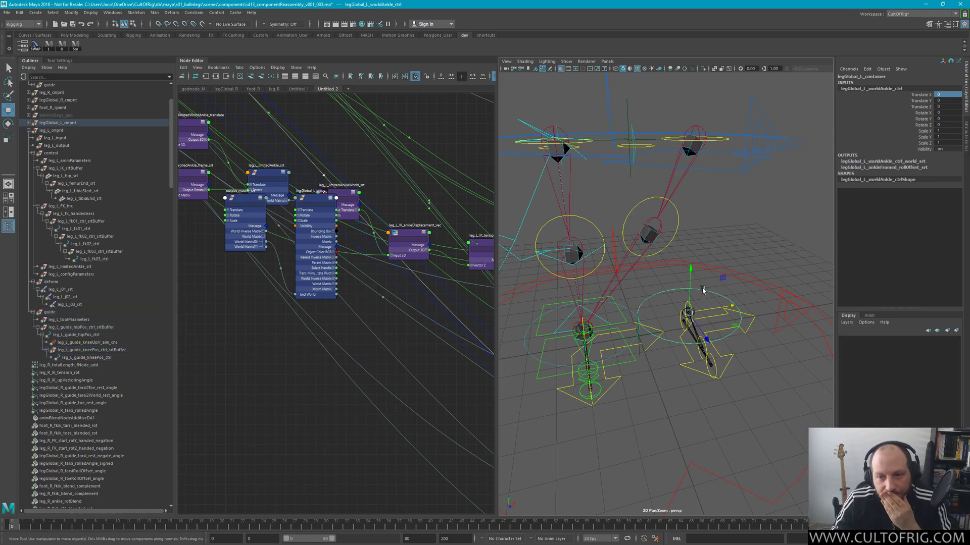
click(678, 203)
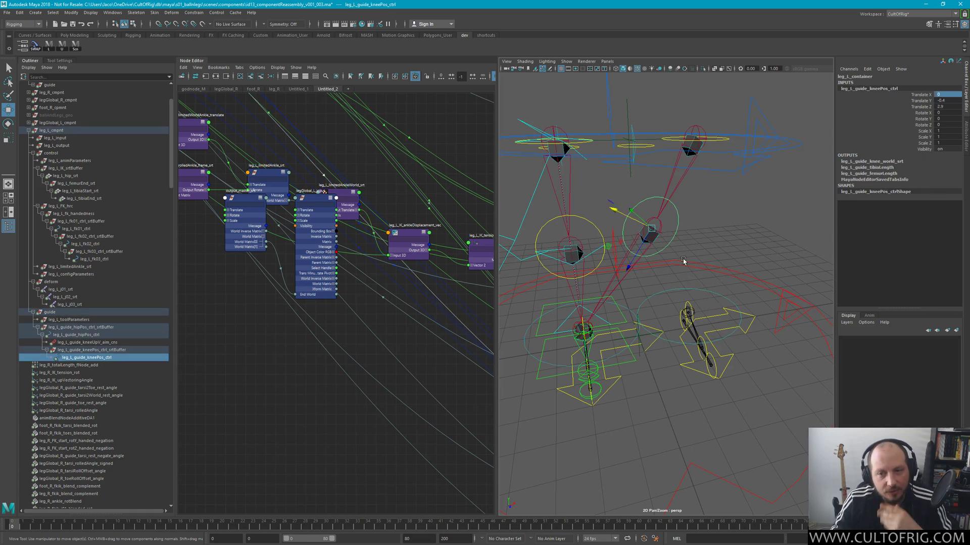
alt+drag(655, 299, 626, 289)
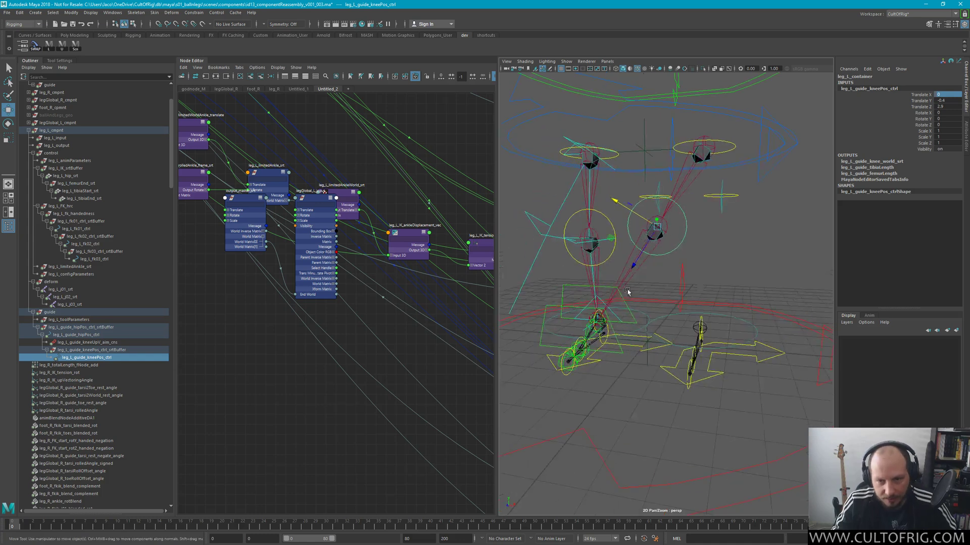
scroll(629, 336, up, 3)
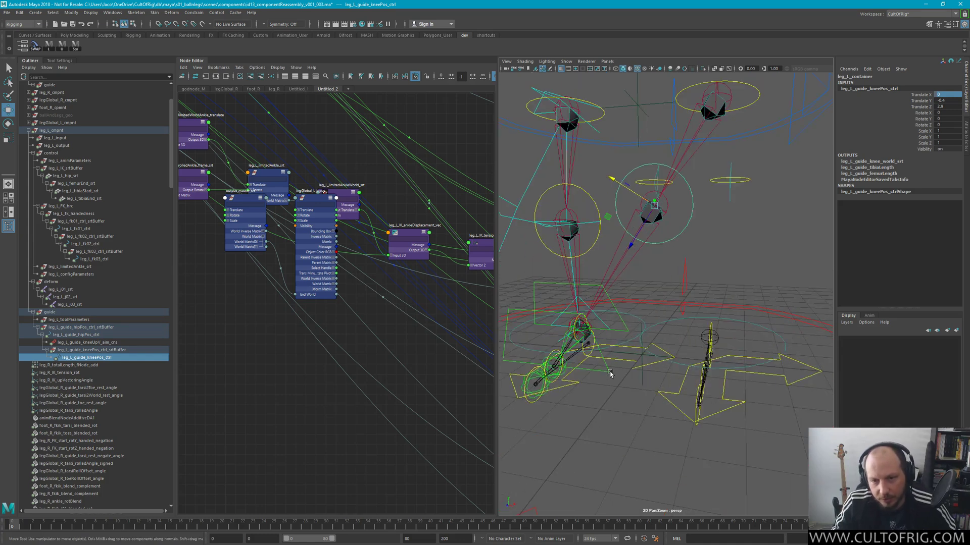
click(799, 387)
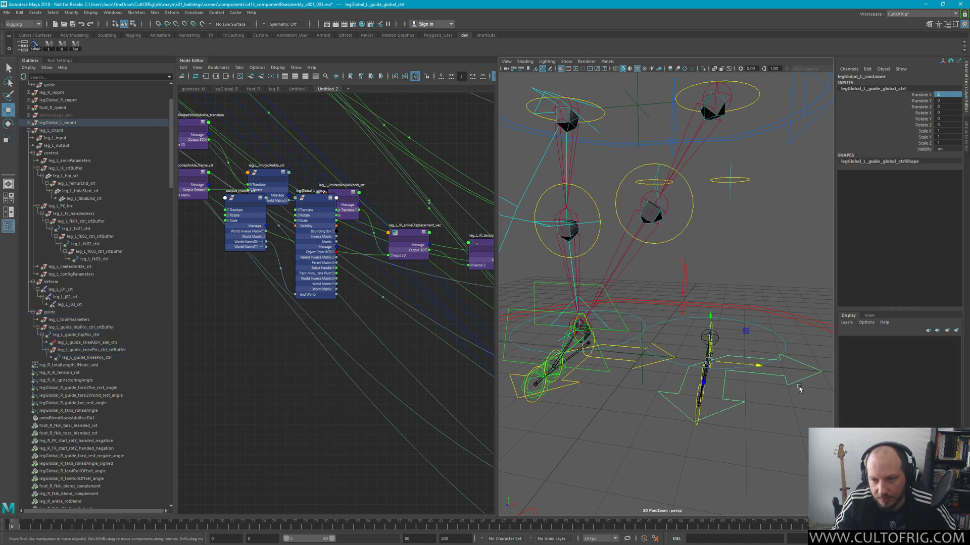
alt+drag(758, 344, 703, 325)
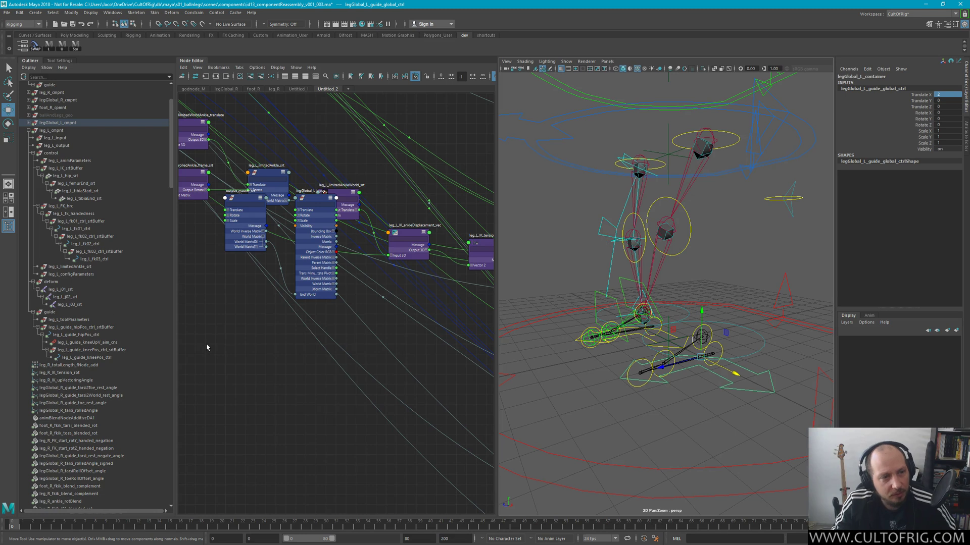
Graph leg_R_input with its incoming and outgoing connections in a new Node Editor graph
scroll(74, 181, up, 3)
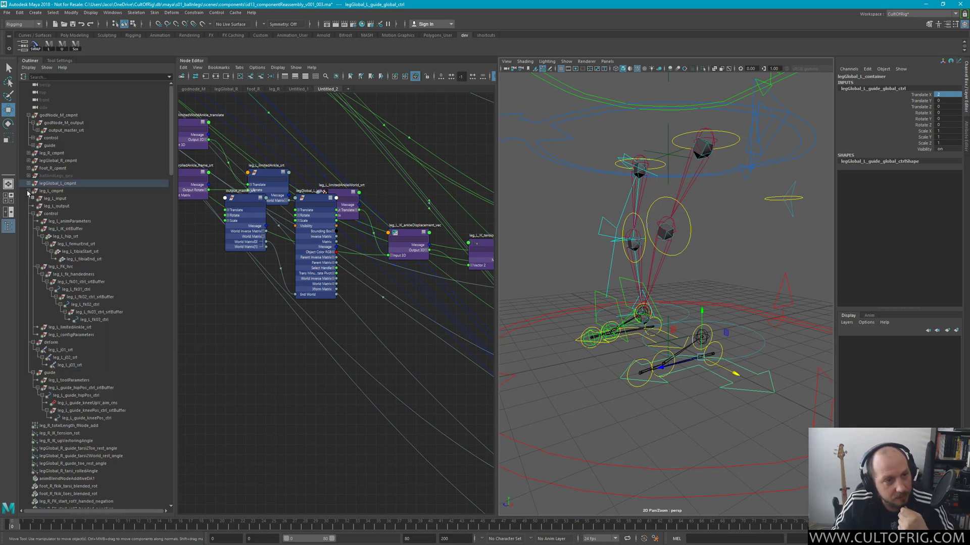
click(29, 153)
click(58, 161)
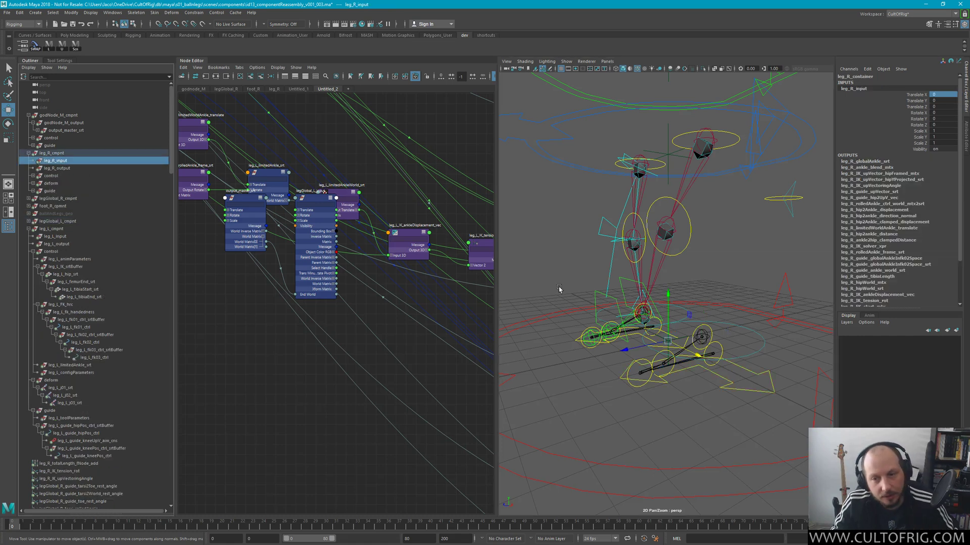
click(348, 89)
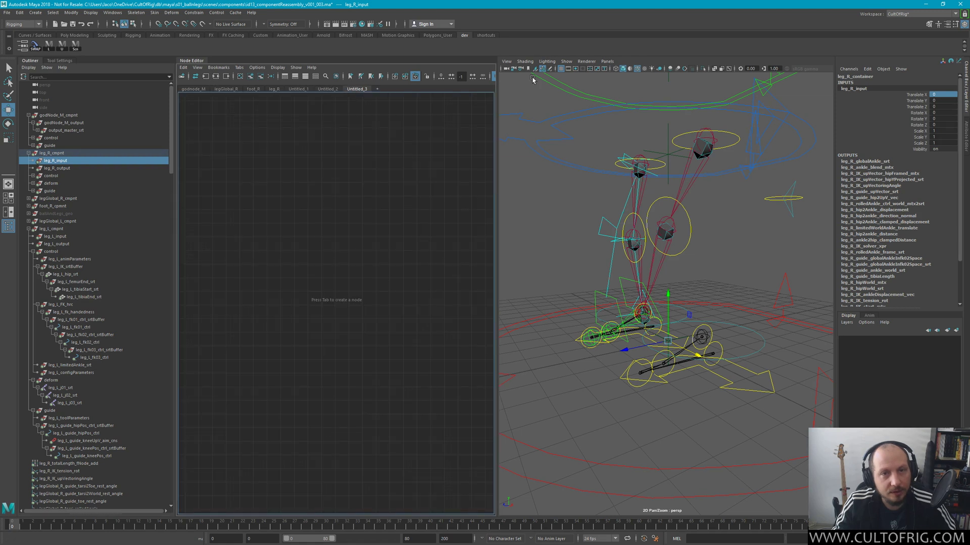
click(462, 77)
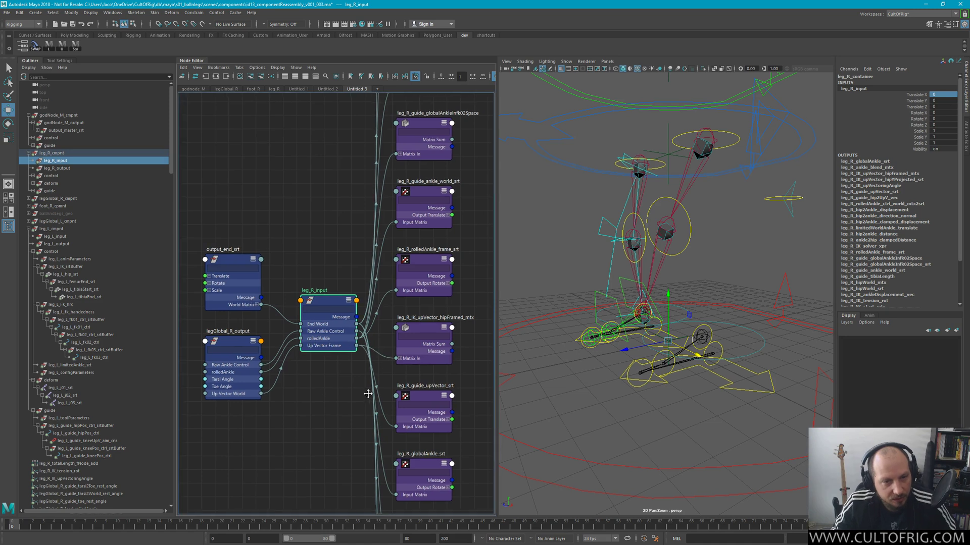
middle_drag(303, 385, 364, 382)
scroll(370, 372, up, 3)
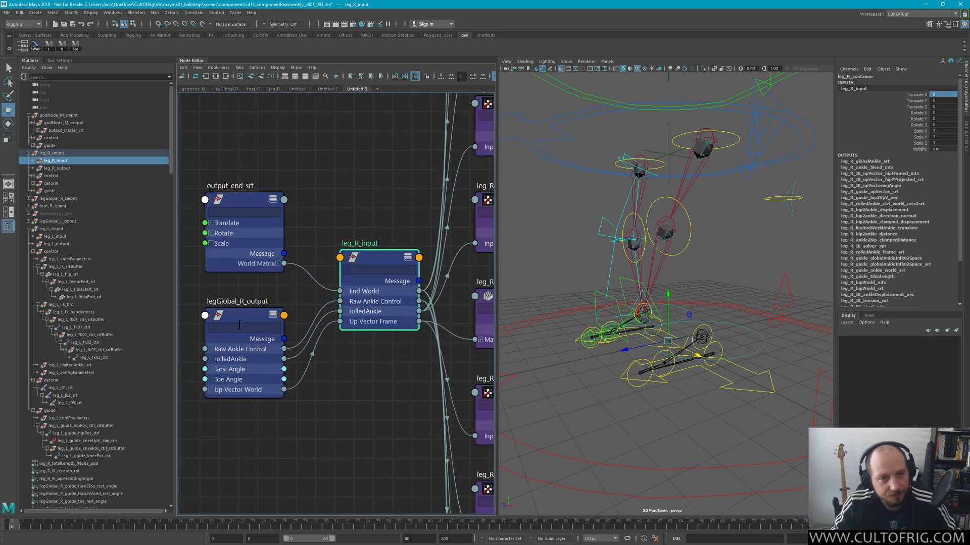
Locate output_end_srt, which feeds leg_R_input, in the godNode_M_cmpnt hierarchy and review the surrounding components
drag(258, 177, 299, 254)
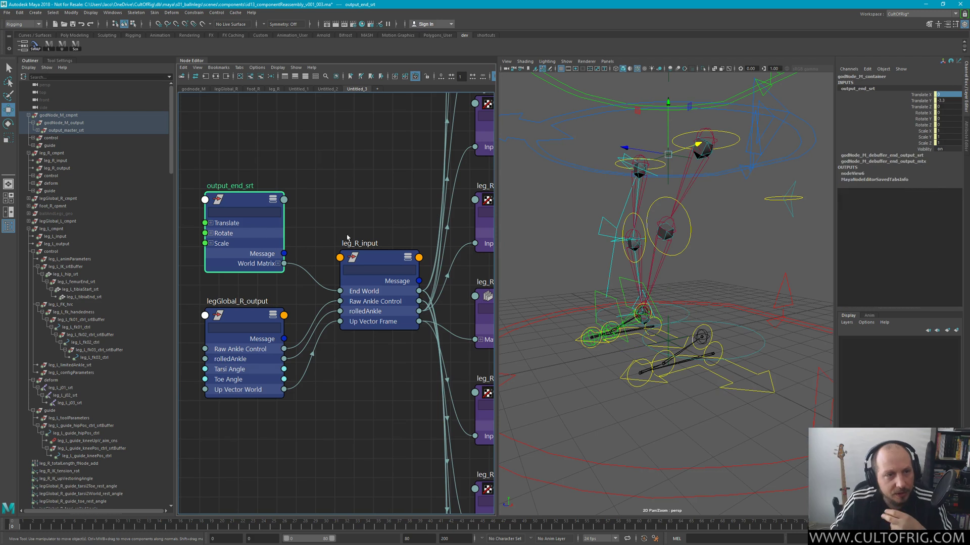
key(f)
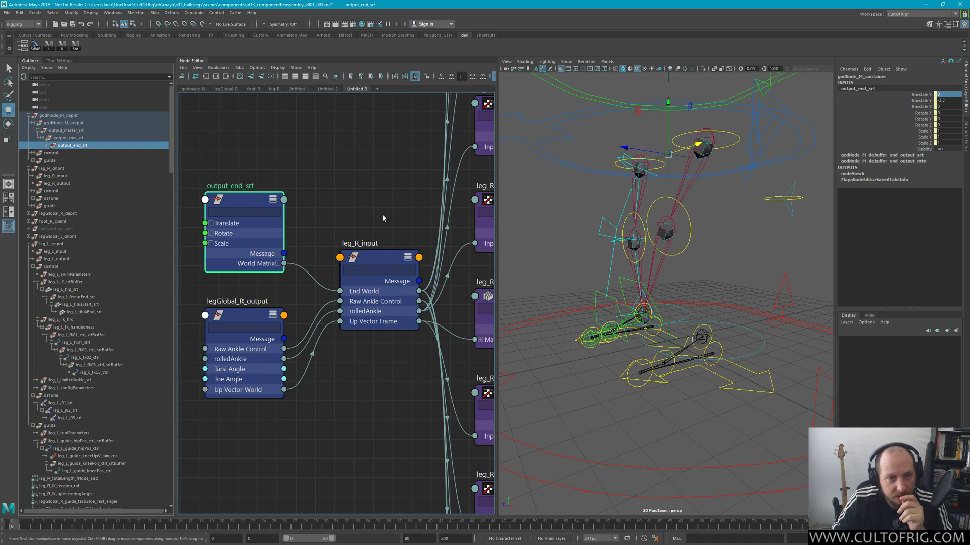
scroll(384, 218, down, 5)
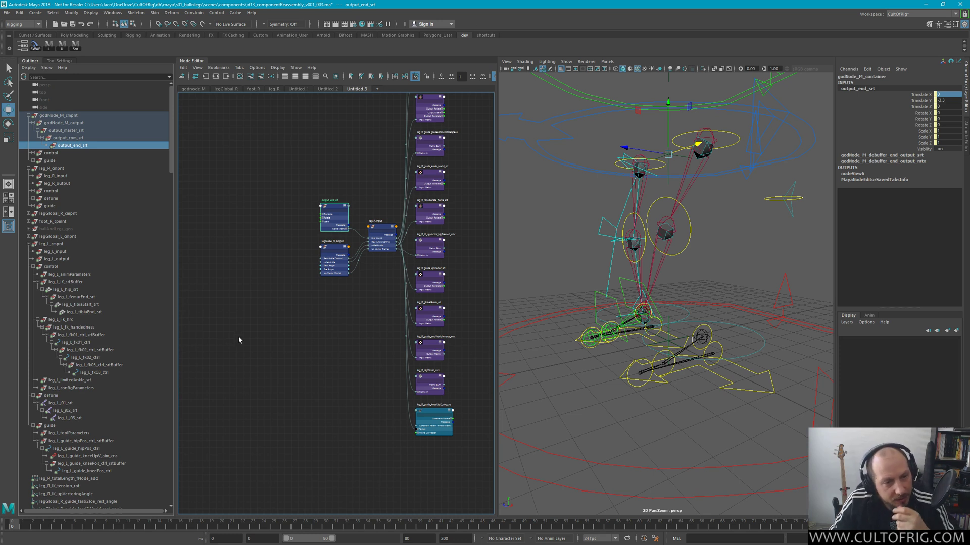
scroll(113, 418, down, 3)
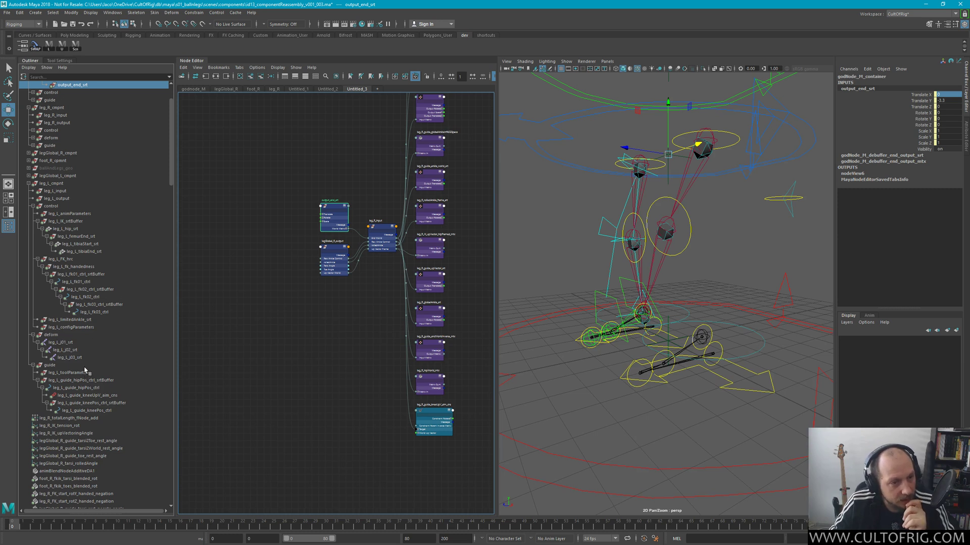
scroll(85, 369, up, 3)
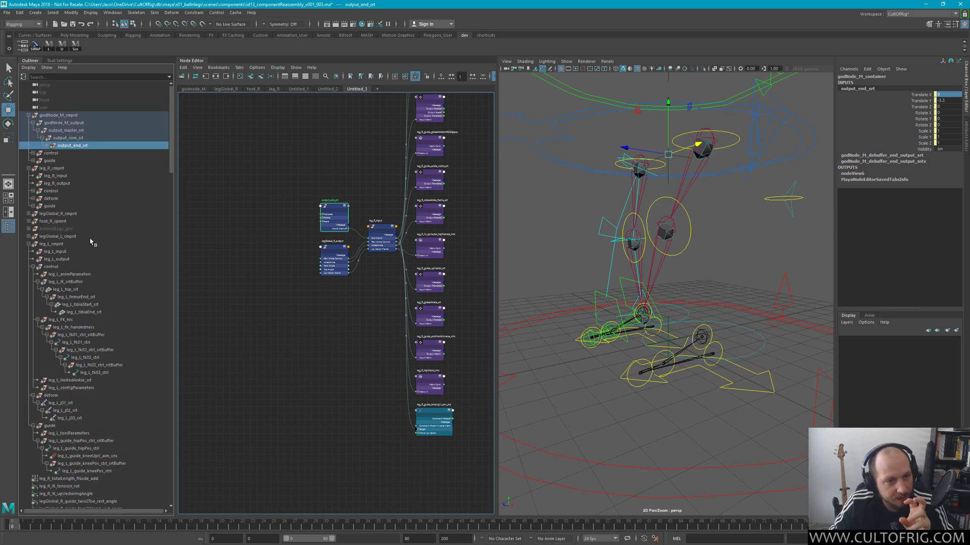
Add leg_L_input to the graph, show all its attributes and place it above leg_R_input
click(59, 252)
middle_drag(63, 252, 359, 311)
scroll(358, 310, up, 2)
drag(358, 312, 396, 289)
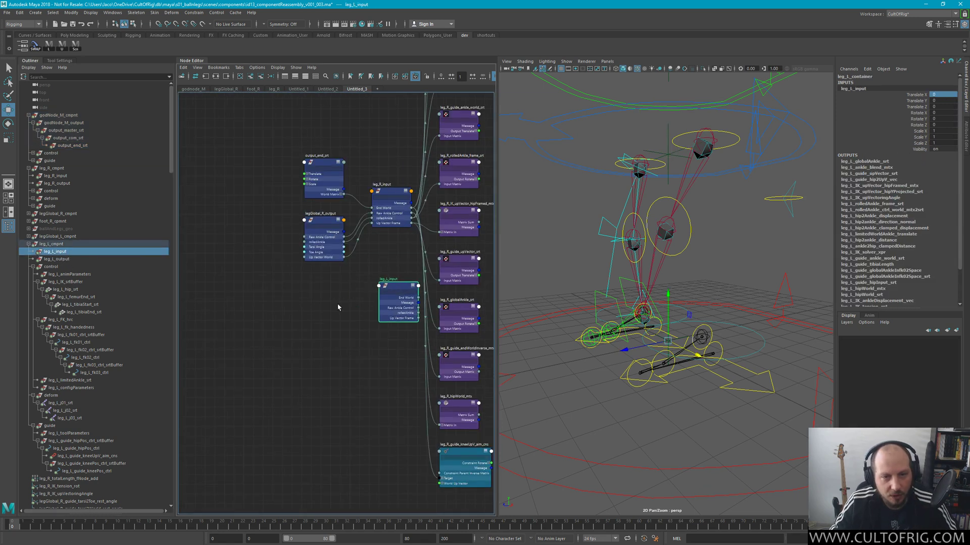
key(f)
key(3)
middle_drag(320, 308, 376, 317)
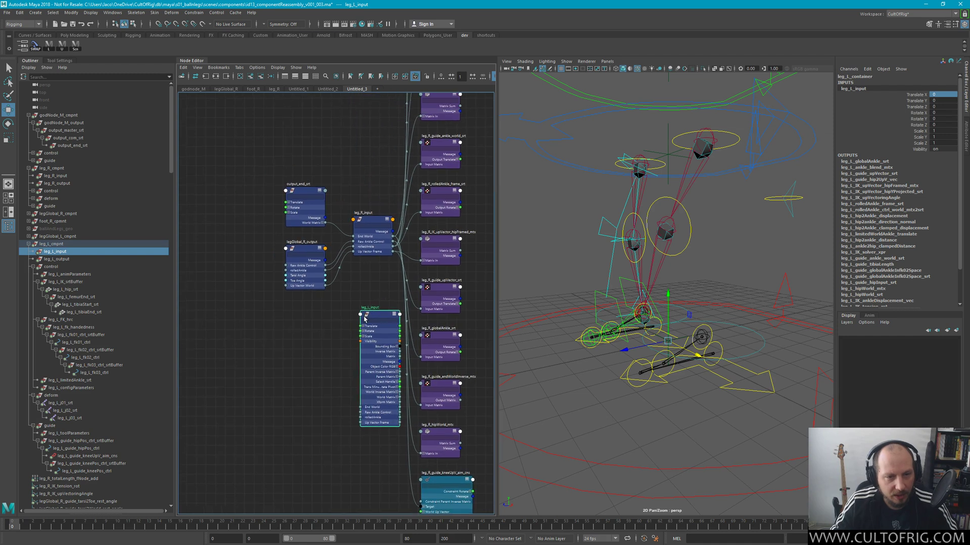
drag(377, 317, 369, 104)
Expand World Matrix on output_end_srt and connect World Matrix[0] to End World on leg_L_input, tidying the neighbouring nodes
scroll(374, 137, up, 5)
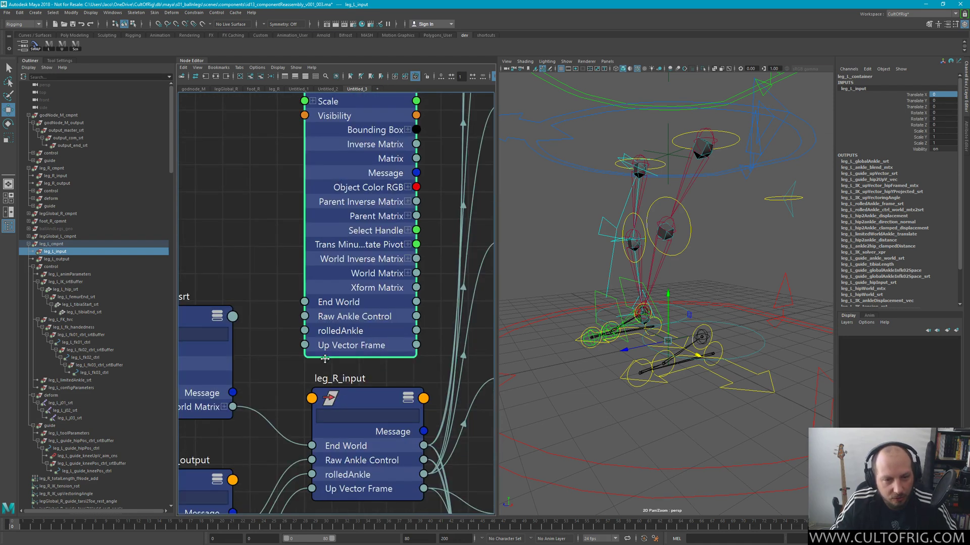
middle_drag(292, 213, 313, 189)
middle_drag(254, 272, 376, 264)
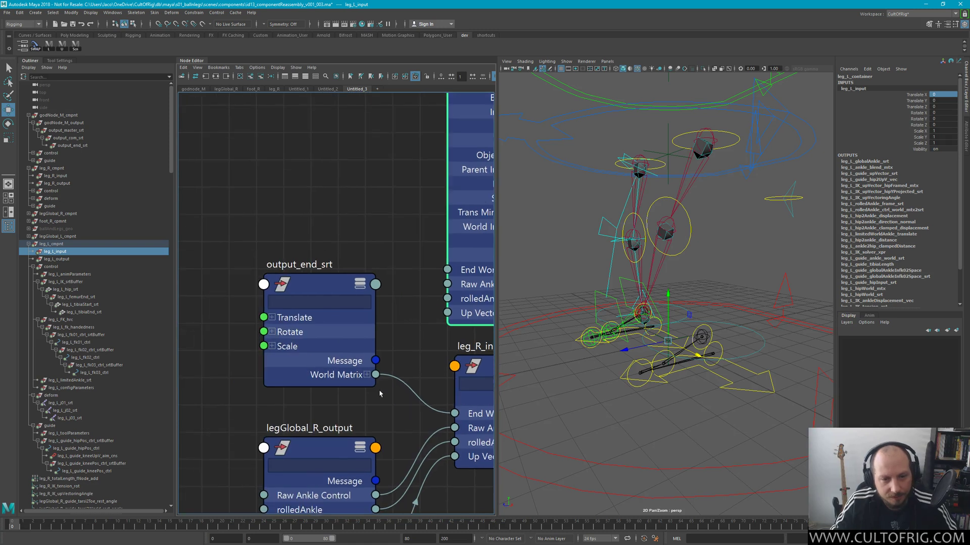
drag(364, 377, 356, 373)
click(360, 370)
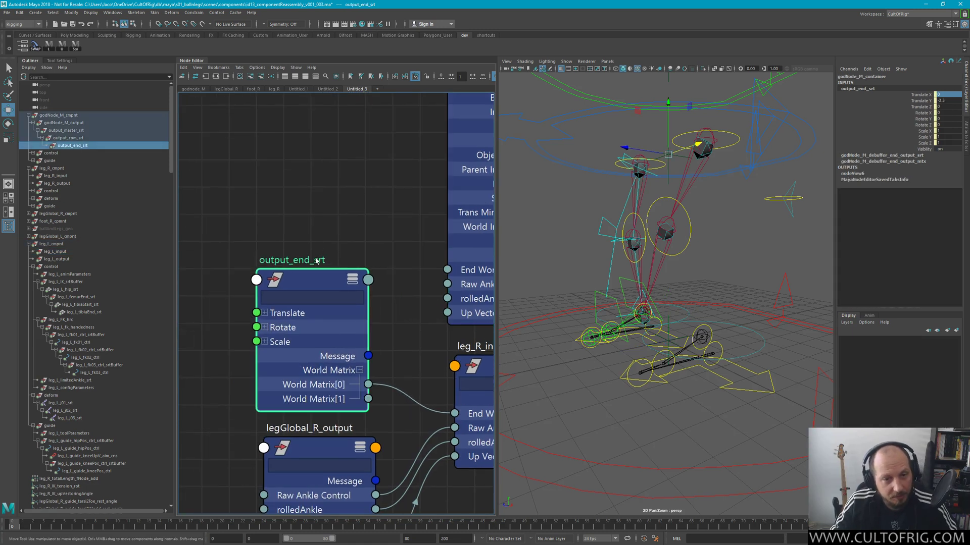
drag(325, 298, 324, 271)
middle_drag(305, 389, 337, 290)
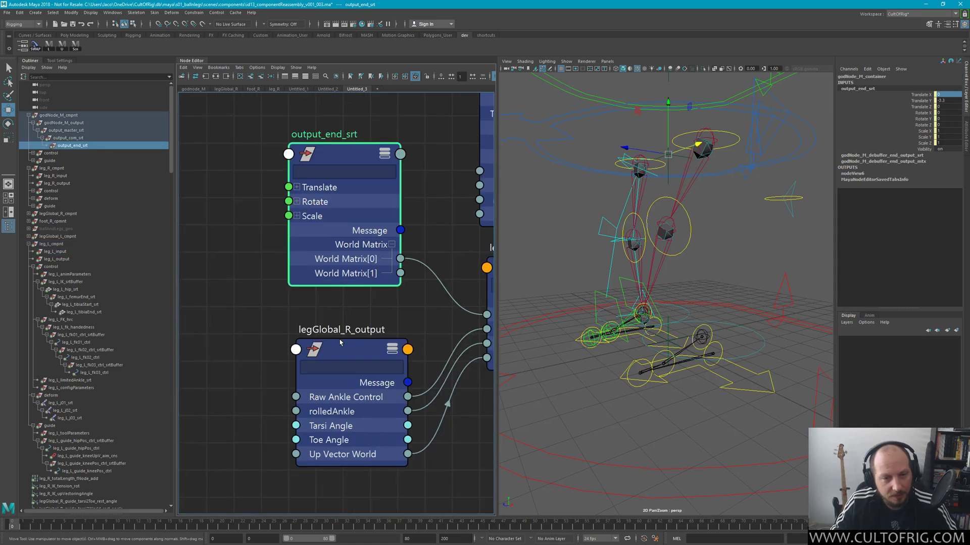
drag(348, 358, 341, 352)
middle_drag(388, 241, 278, 295)
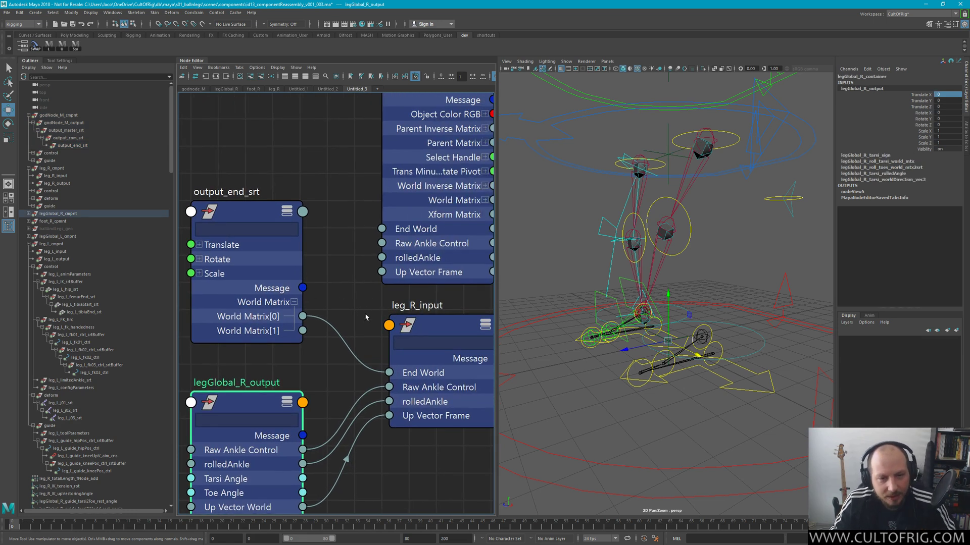
middle_drag(355, 293, 324, 376)
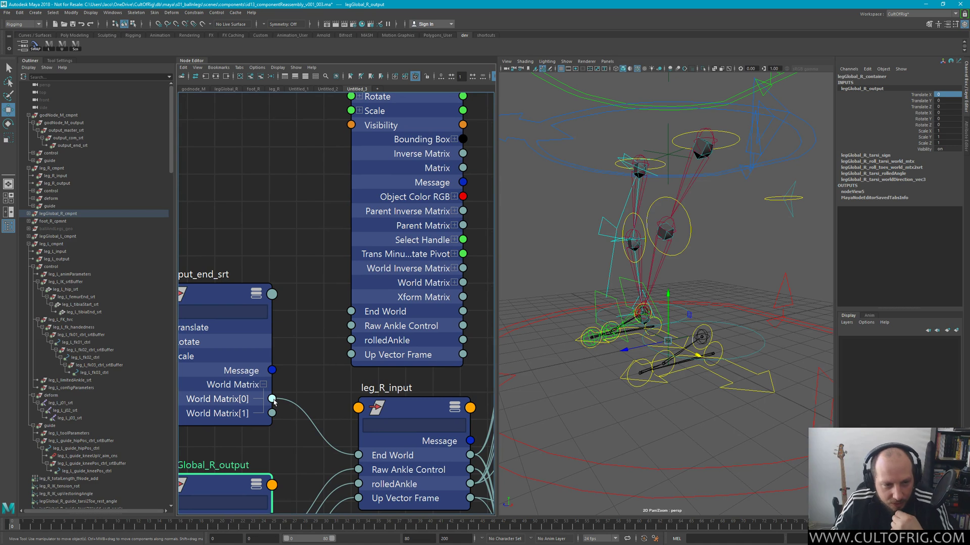
drag(272, 399, 352, 313)
mouse_move(404, 410)
mouse_down()
mouse_move(368, 401)
mouse_move(397, 406)
mouse_up()
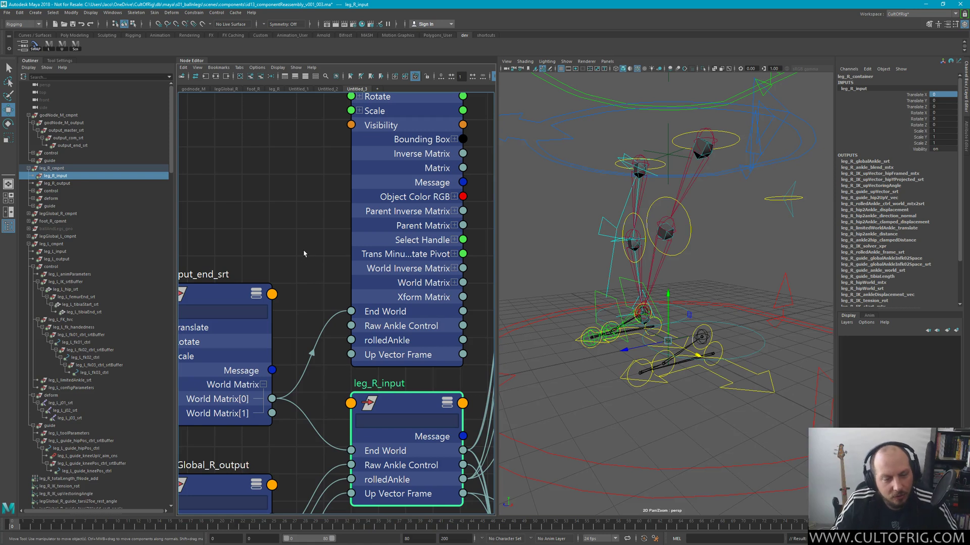
Shift leg_L_input upward in the graph and add legGlobal_L_output from the legGlobal_L_cmpnt hierarchy
scroll(303, 254, down, 5)
scroll(304, 251, up, 5)
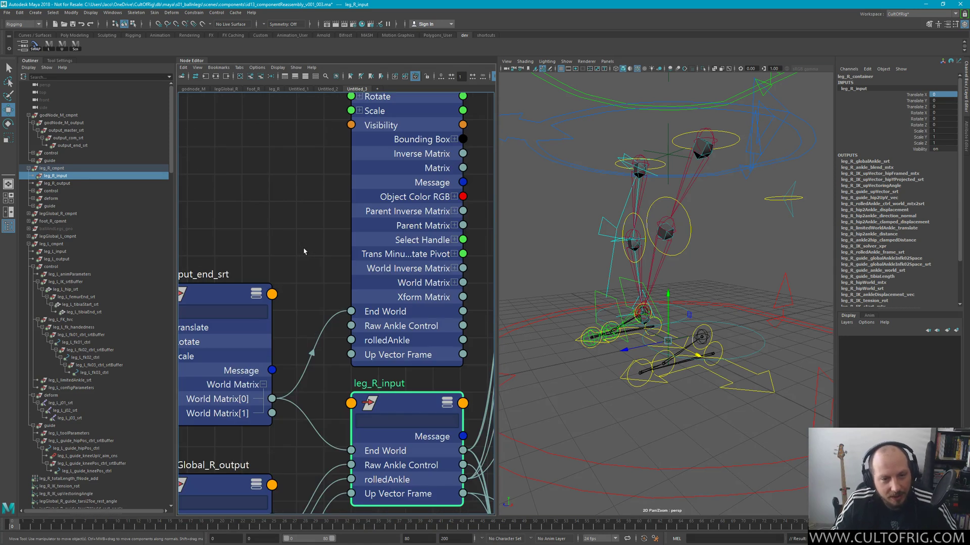
scroll(323, 238, down, 2)
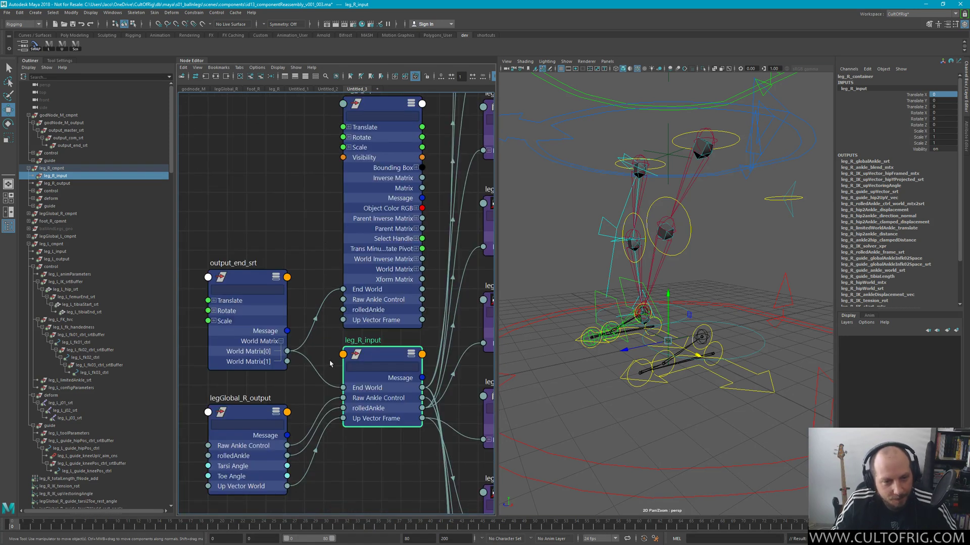
alt+drag(752, 247, 826, 235)
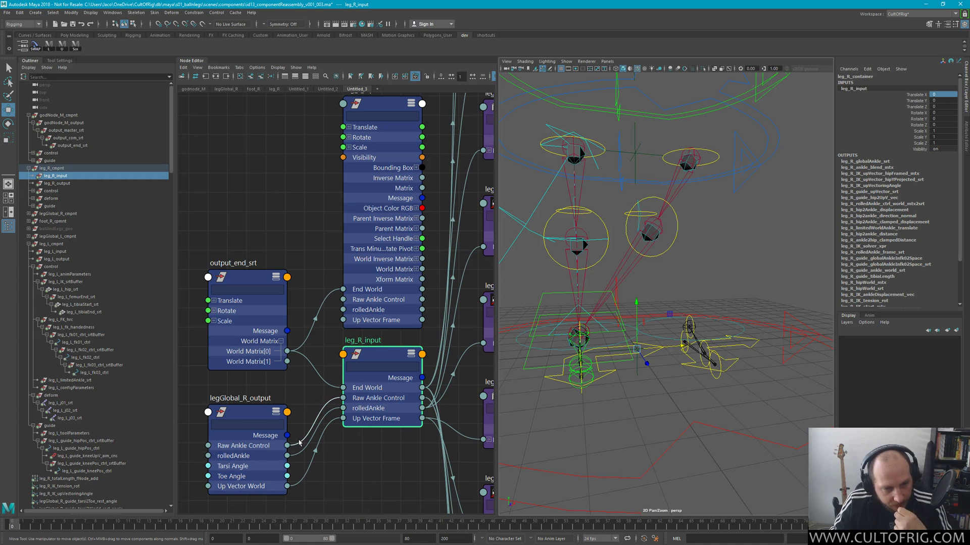
drag(368, 198, 367, 159)
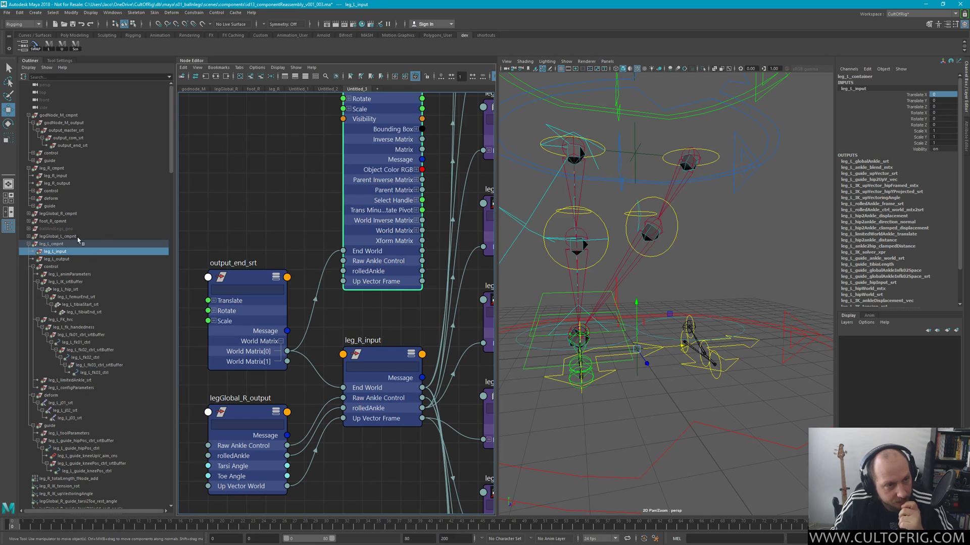
click(29, 236)
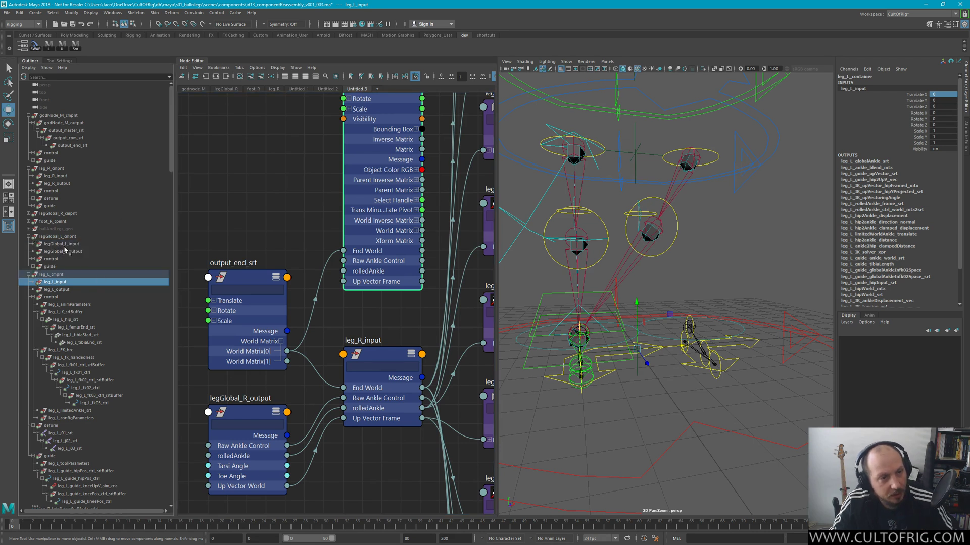
click(65, 252)
middle_drag(64, 253, 251, 173)
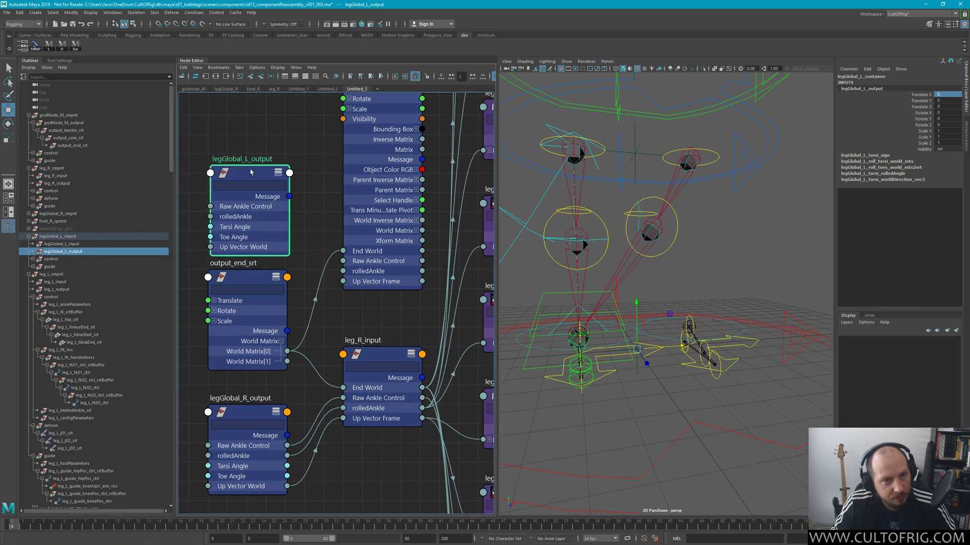
Place legGlobal_L_output above output_end_srt, beside leg_L_input, and show all its attributes
key(f)
drag(385, 281, 364, 231)
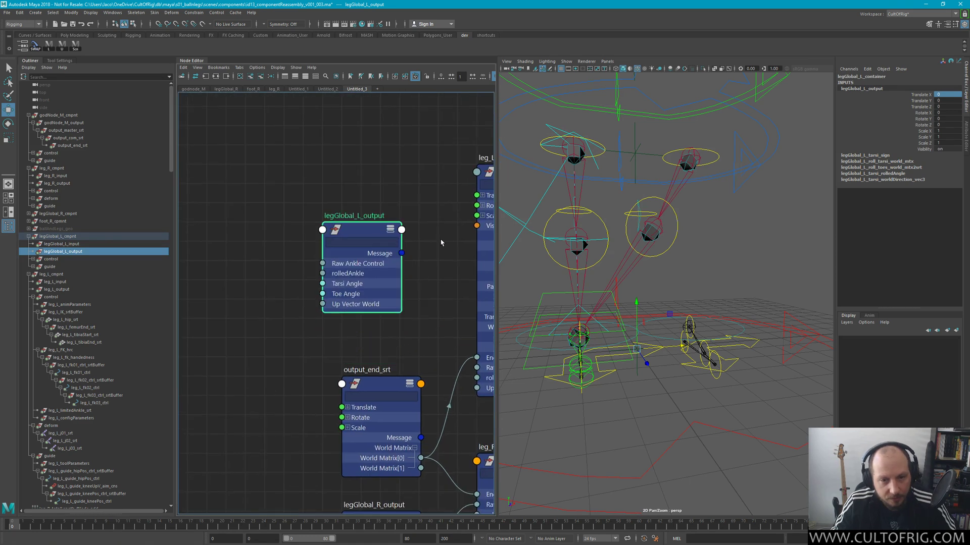
alt+middle_drag(415, 228, 320, 226)
drag(270, 231, 287, 102)
key(3)
alt+middle_drag(339, 444, 369, 247)
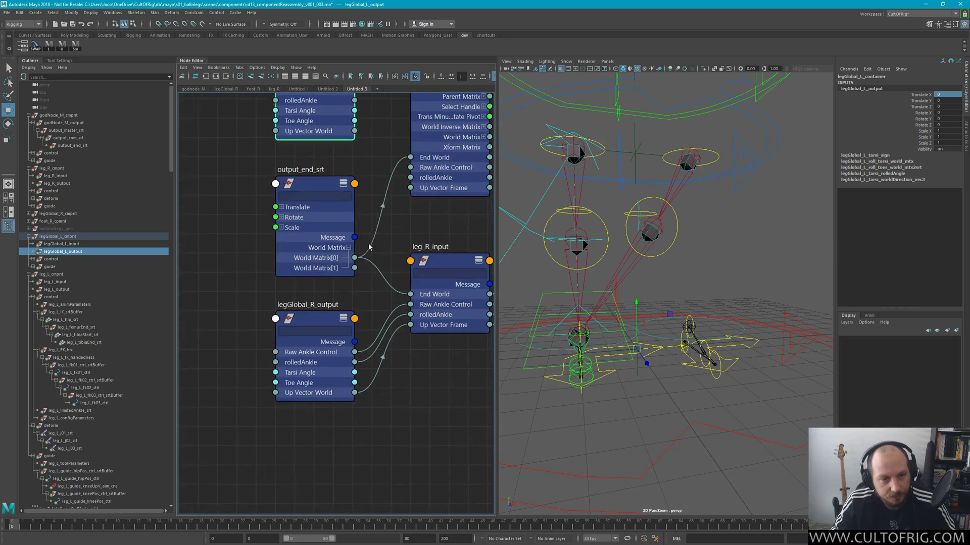
alt+middle_drag(335, 122, 323, 205)
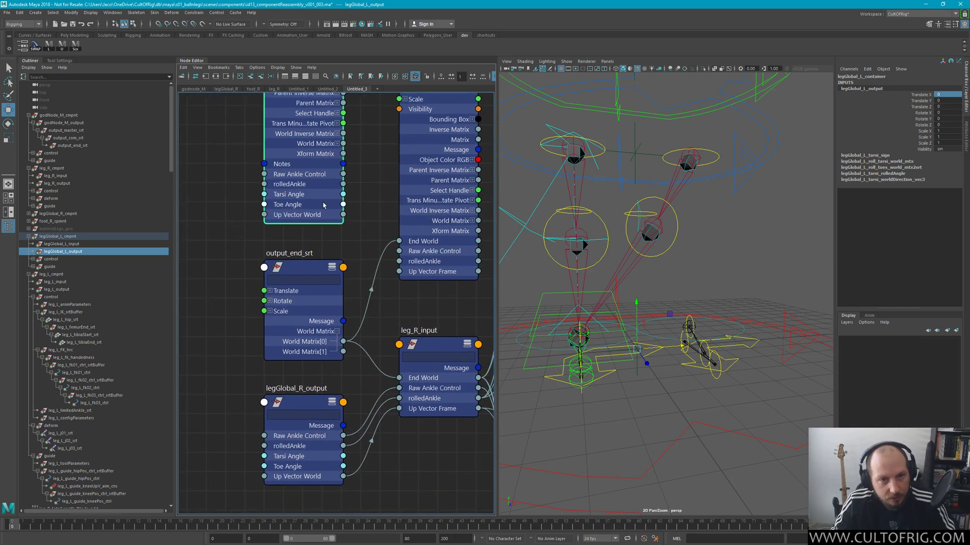
Connect legGlobal_L_output's rolledAnkle, Raw Ankle Control and Up Vector World to rolledAnkle, Raw Ankle Control and Up Vector Frame on leg_L_input
drag(343, 184, 399, 251)
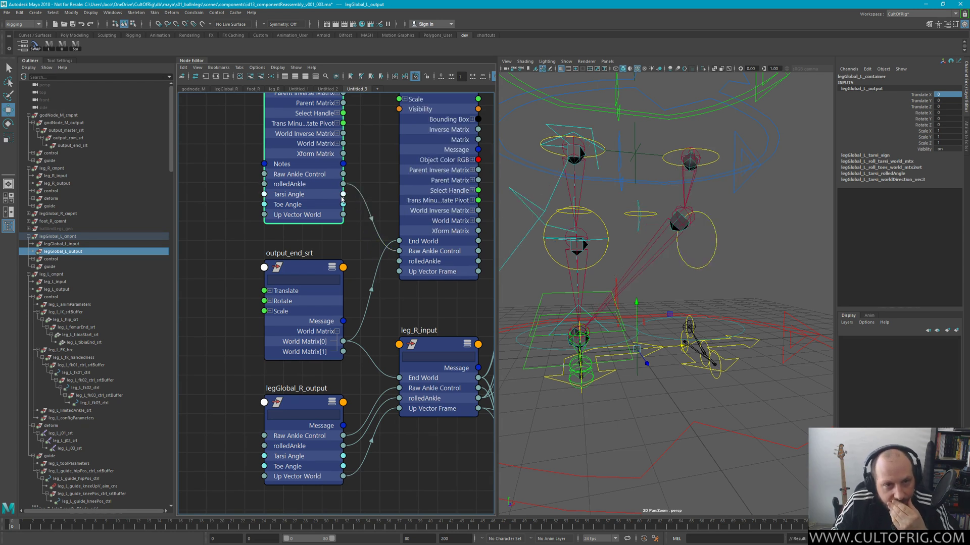
mouse_move(345, 196)
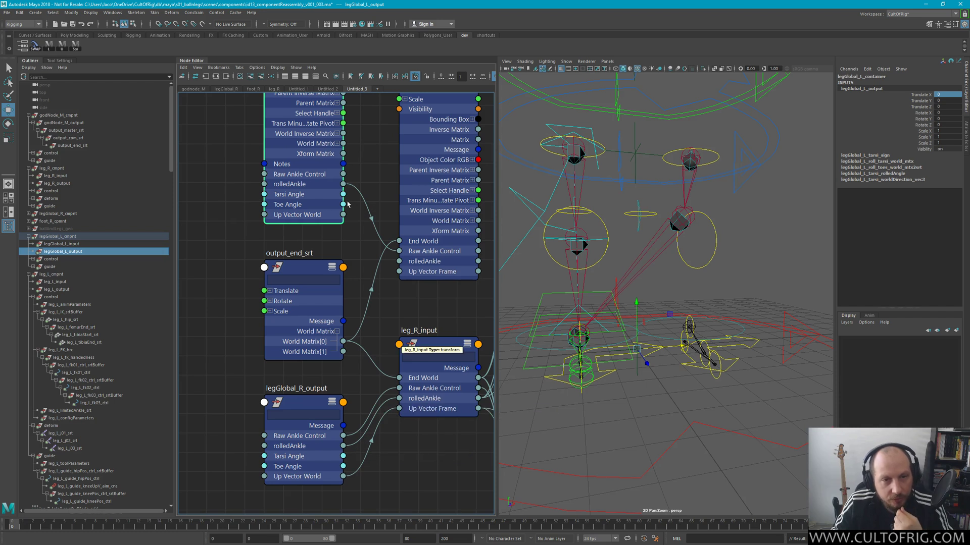
click(399, 260)
drag(411, 262, 410, 262)
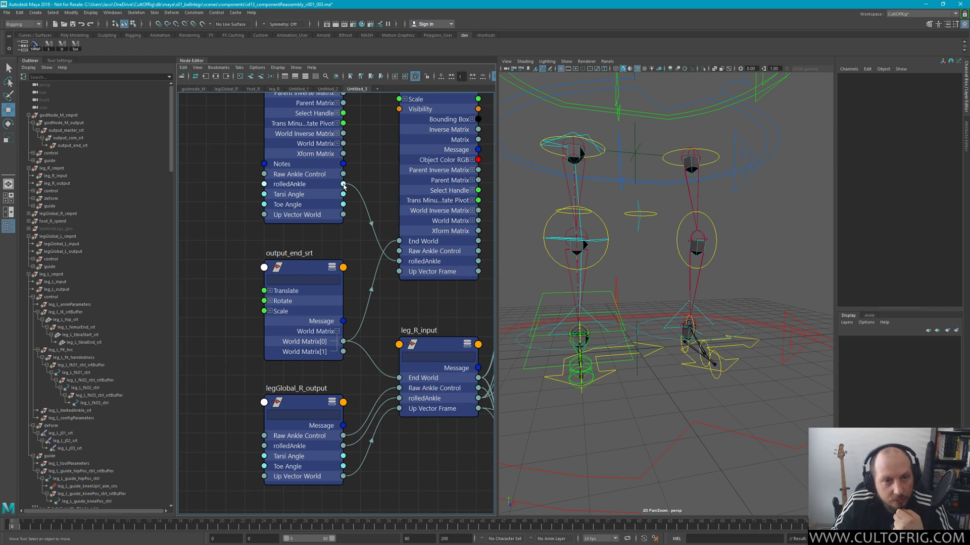
drag(343, 173, 407, 252)
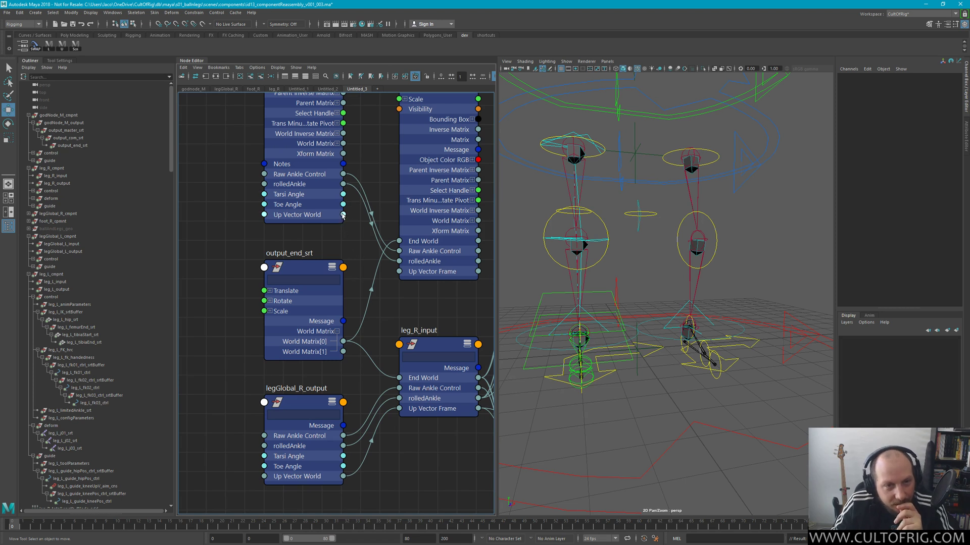
drag(343, 214, 398, 272)
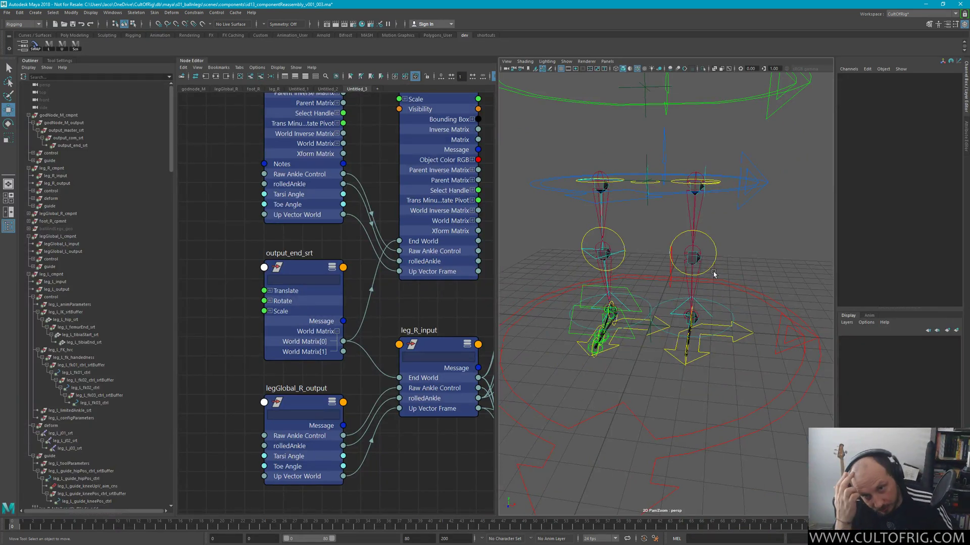
Review the whole node graph and inspect both legs in the viewport from several angles to compare their alignment
key(a)
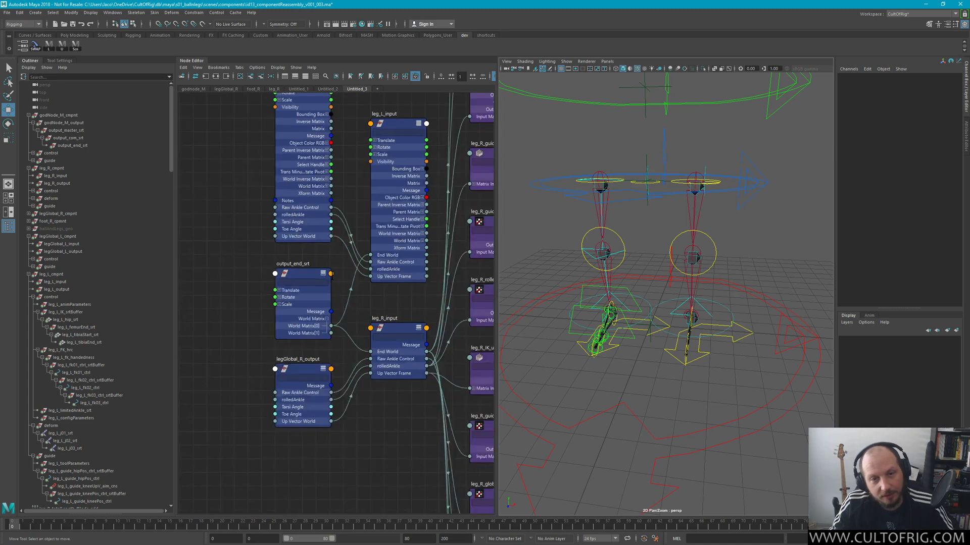
mouse_move(696, 241)
alt+mouse_down()
mouse_move(712, 250)
mouse_move(698, 257)
alt+mouse_up()
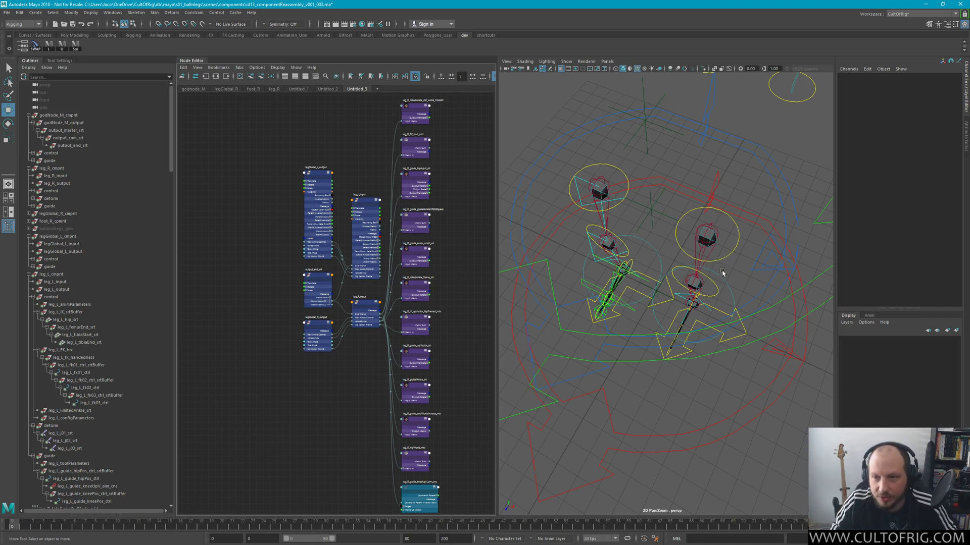
mouse_move(723, 272)
alt+mouse_down()
mouse_move(736, 232)
mouse_move(720, 285)
mouse_move(685, 279)
mouse_move(752, 290)
mouse_move(699, 286)
mouse_move(712, 277)
alt+mouse_up()
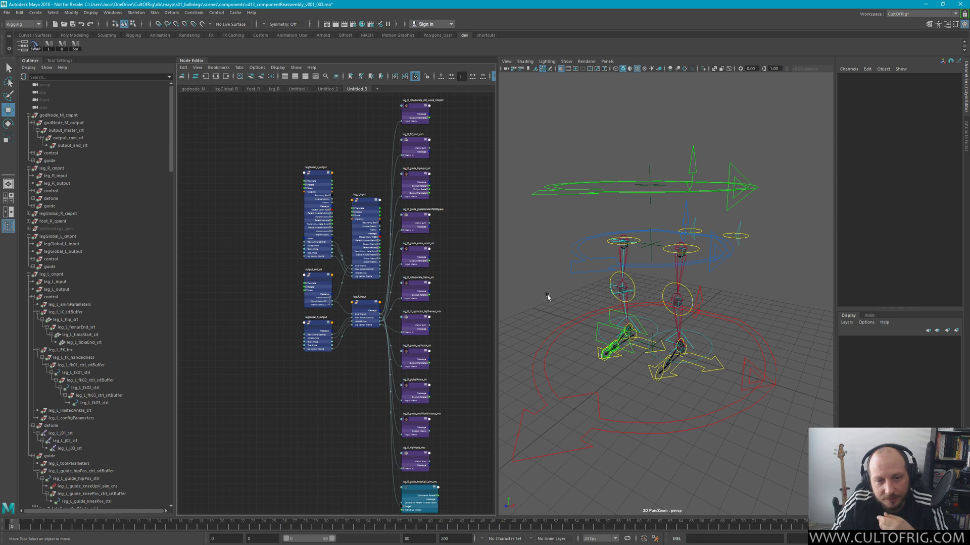
scroll(675, 292, up, 2)
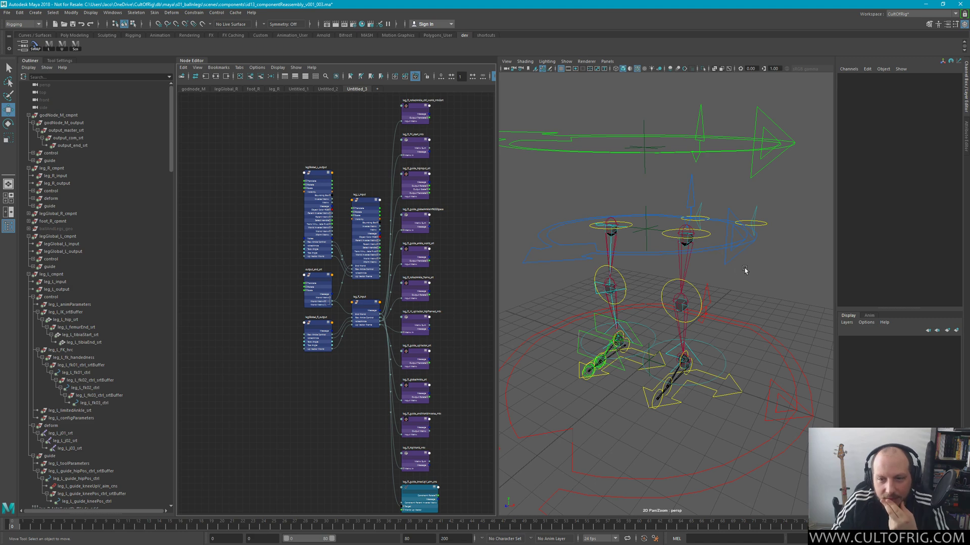
scroll(97, 181, down, 15)
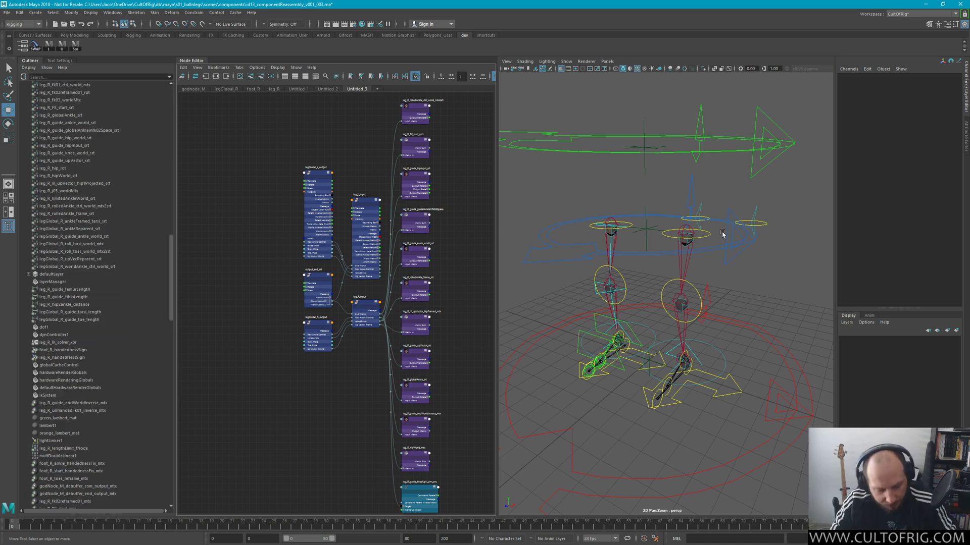
key(q)
alt+drag(729, 236, 656, 229)
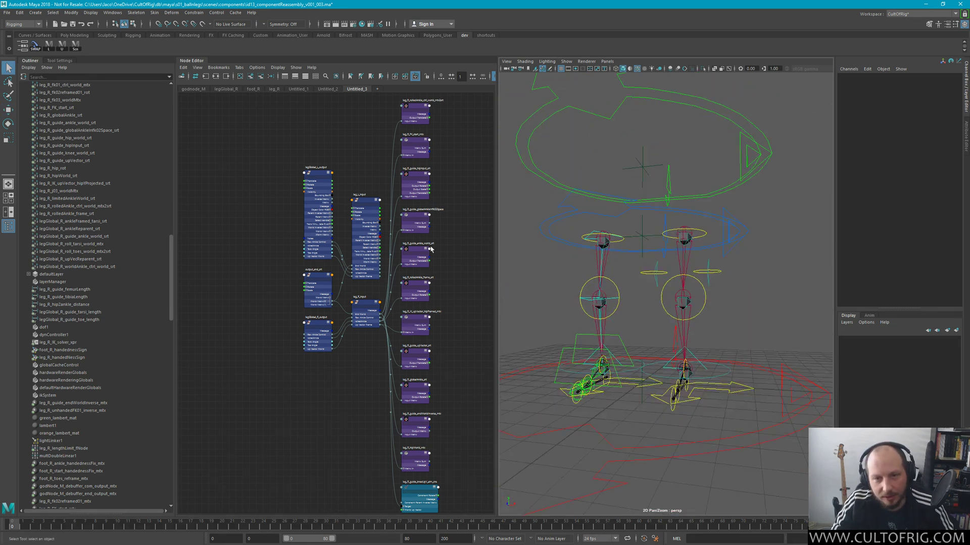
Locate leg_L_animParameters in the control group of leg_L_cmpnt and set its FKIK Blend to 0
scroll(61, 343, up, 10)
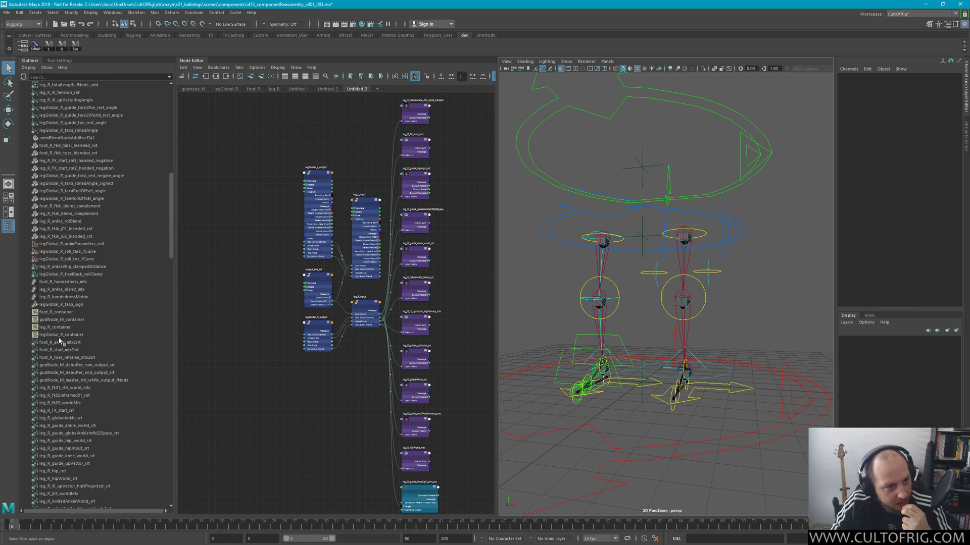
scroll(64, 342, up, 10)
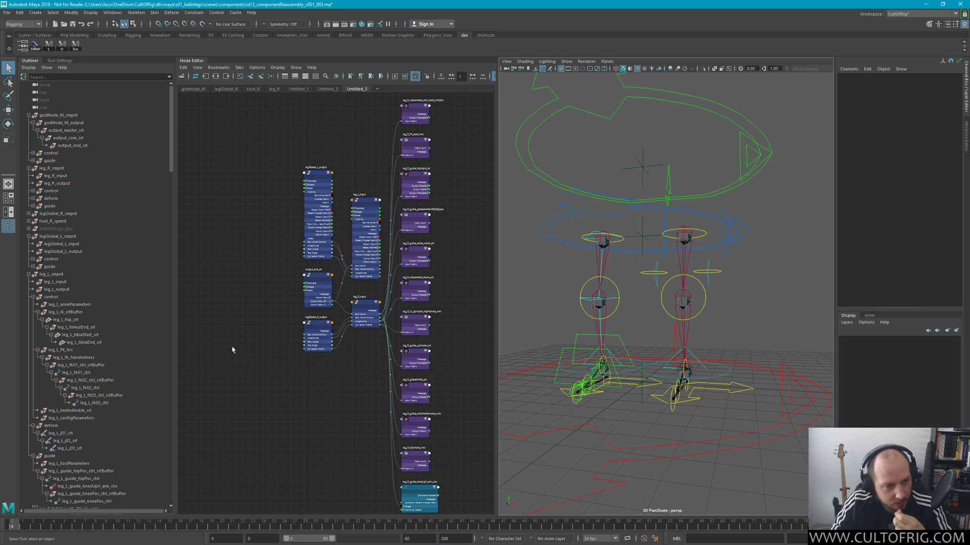
scroll(120, 361, down, 2)
scroll(120, 360, down, 2)
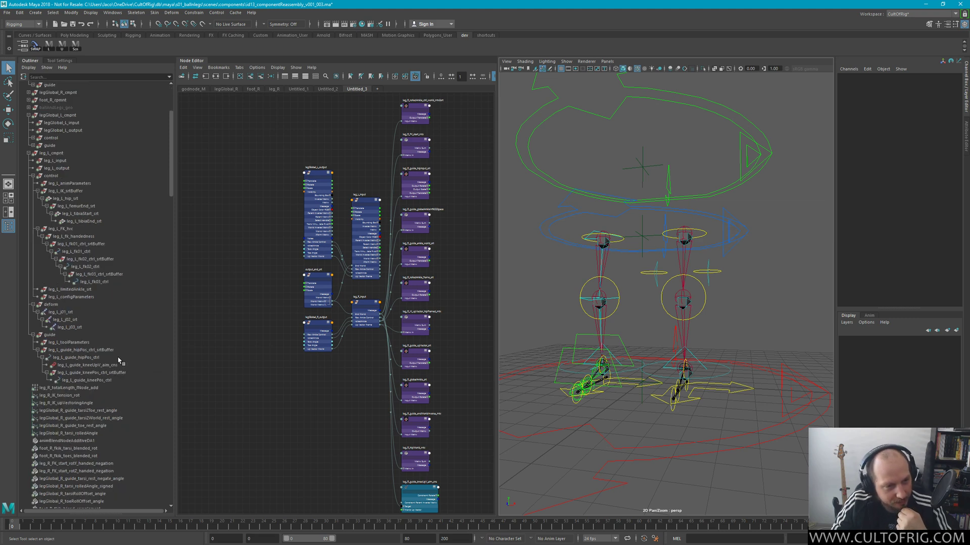
scroll(120, 360, up, 2)
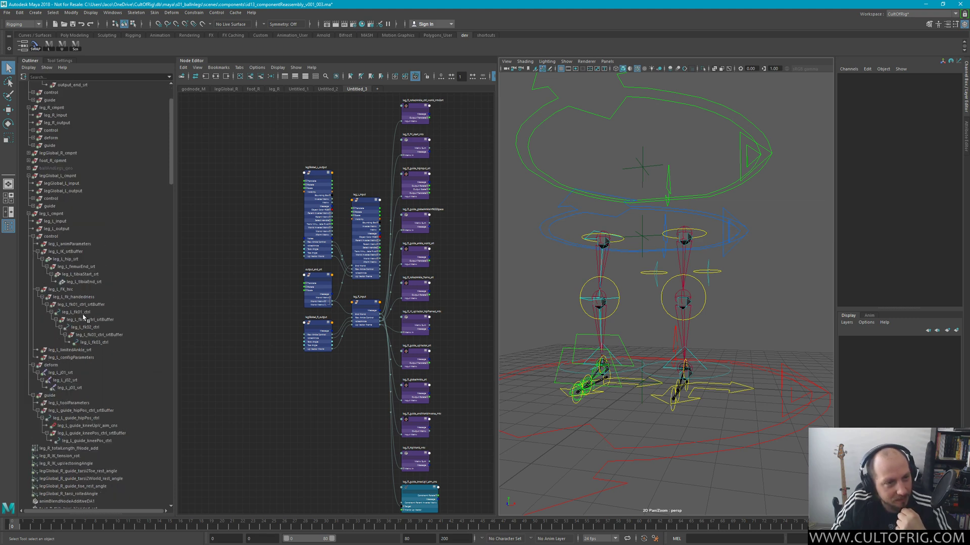
scroll(86, 296, up, 2)
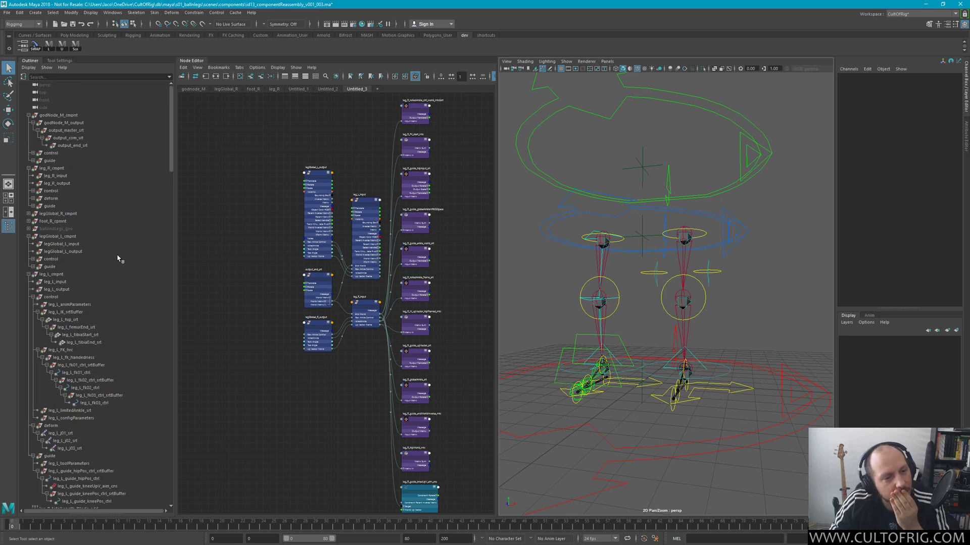
scroll(123, 245, down, 2)
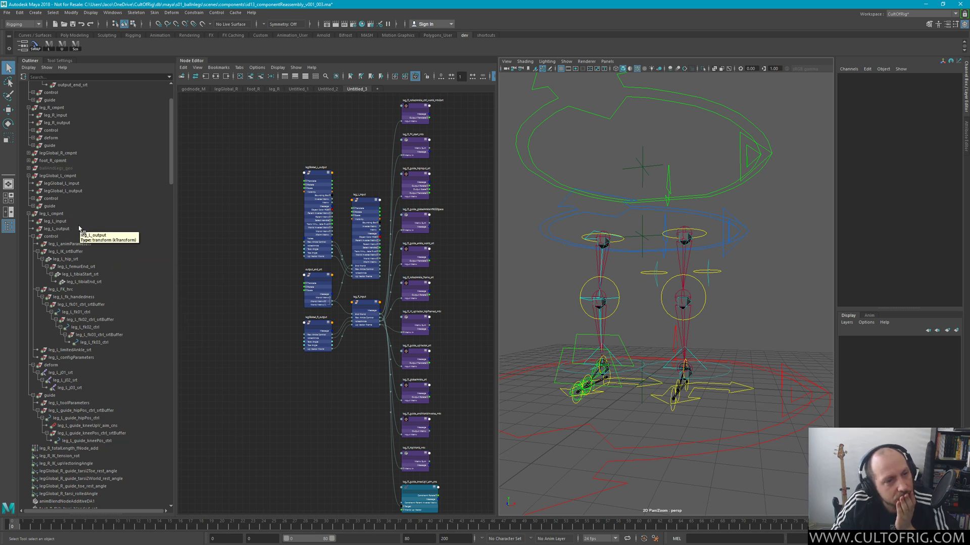
scroll(109, 212, up, 3)
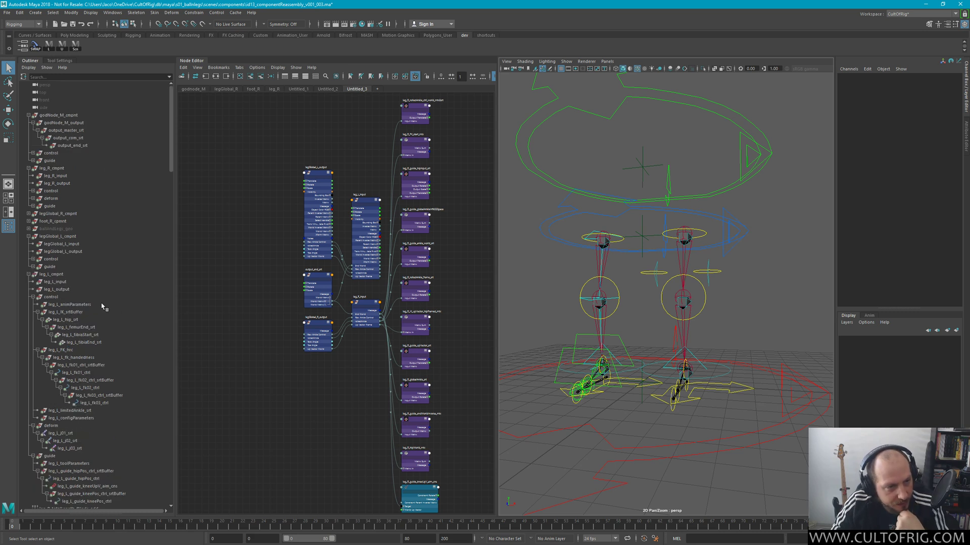
click(79, 305)
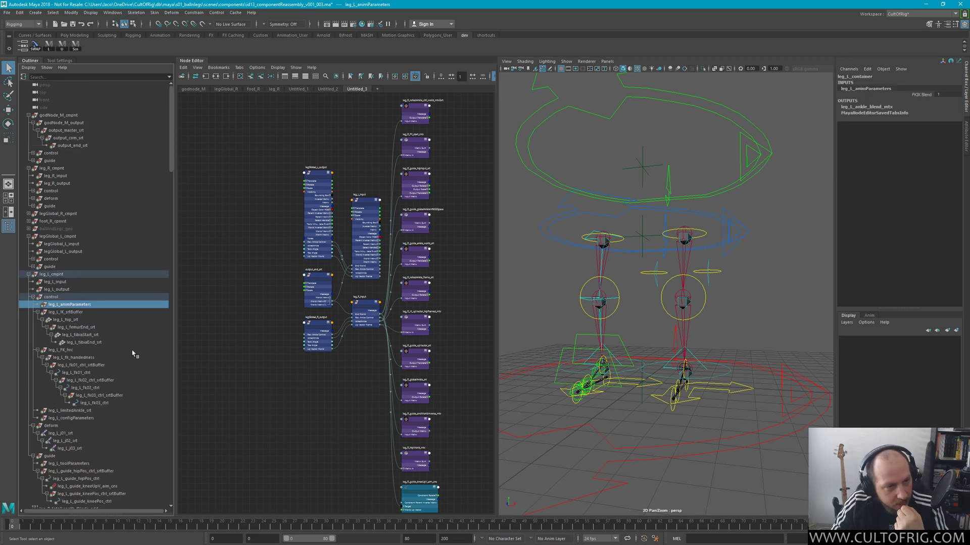
click(927, 95)
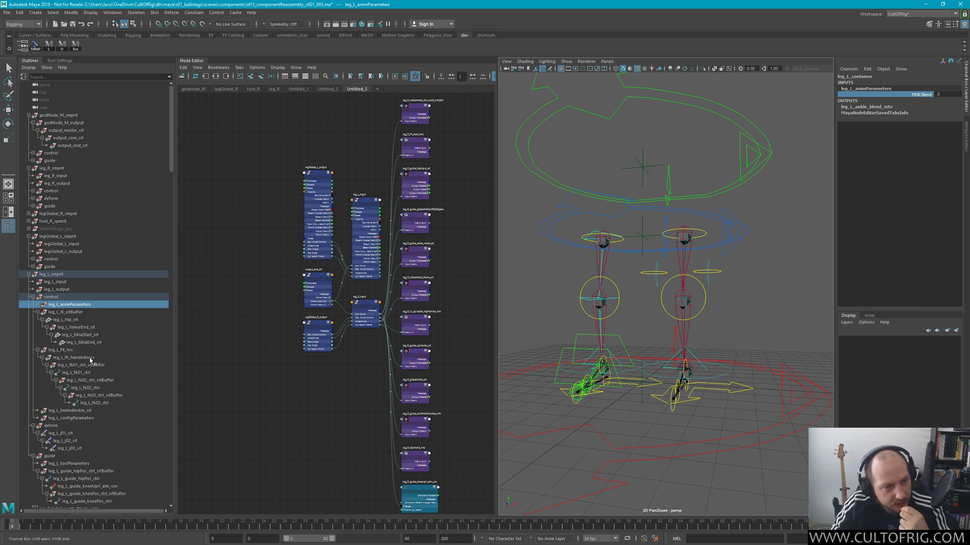
Switch Inverted Handedness off on leg_L_configParameters and clear the selection
scroll(90, 360, down, 3)
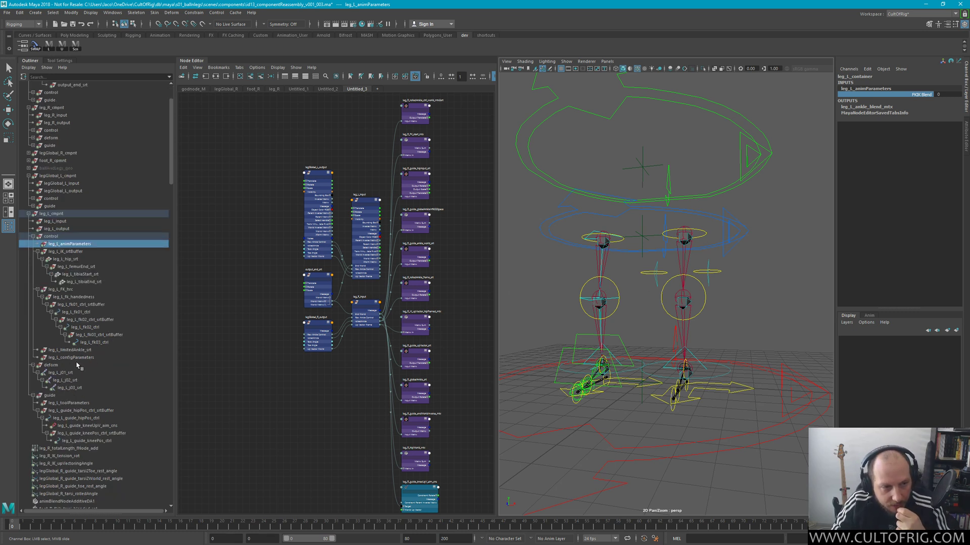
click(76, 358)
click(916, 107)
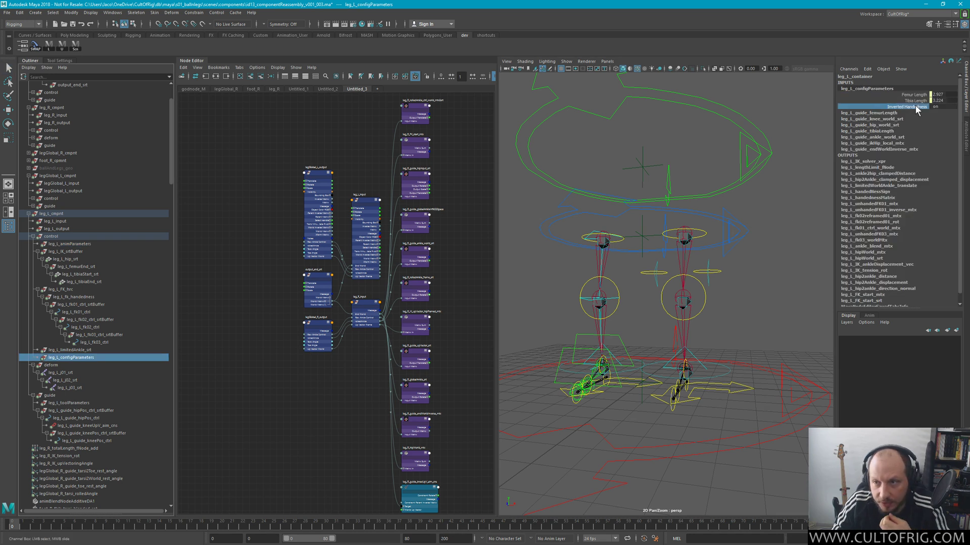
middle_drag(750, 222, 621, 220)
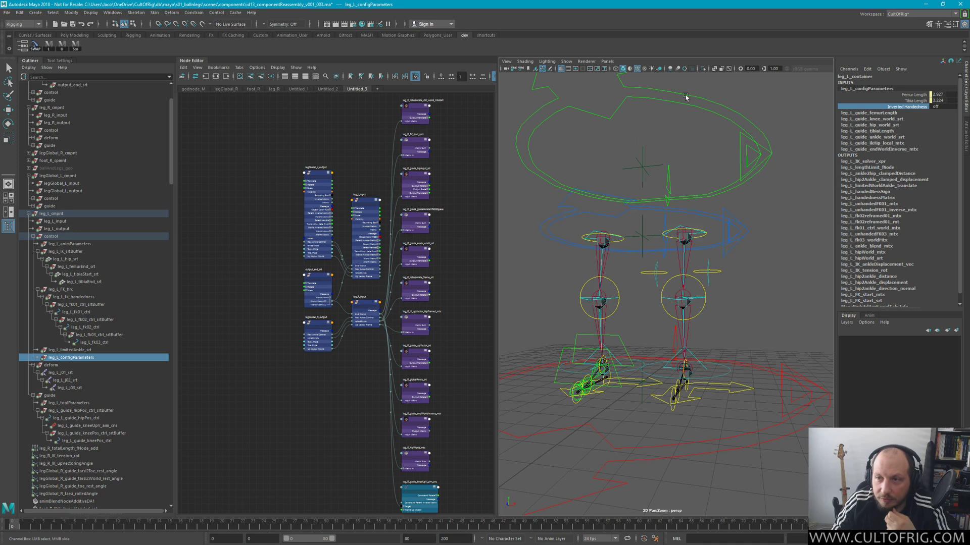
click(770, 219)
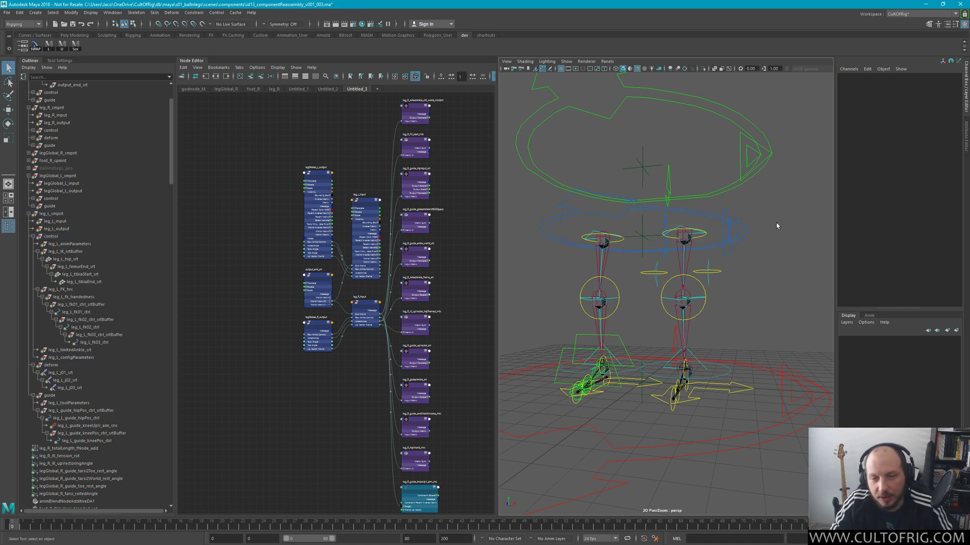
Examine the left and right leg controls from the front and close up from the side
alt+drag(770, 218, 684, 313)
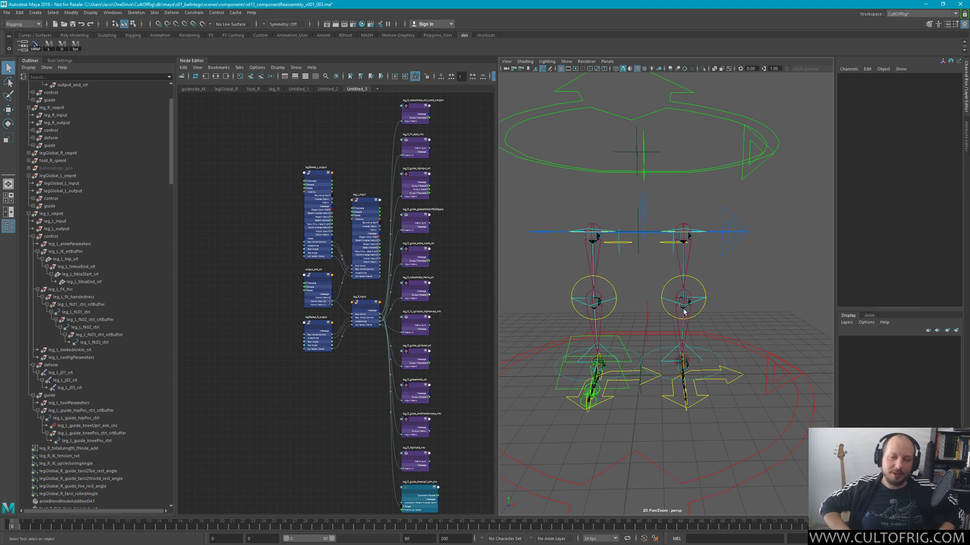
alt+drag(826, 392, 741, 285)
scroll(704, 358, up, 5)
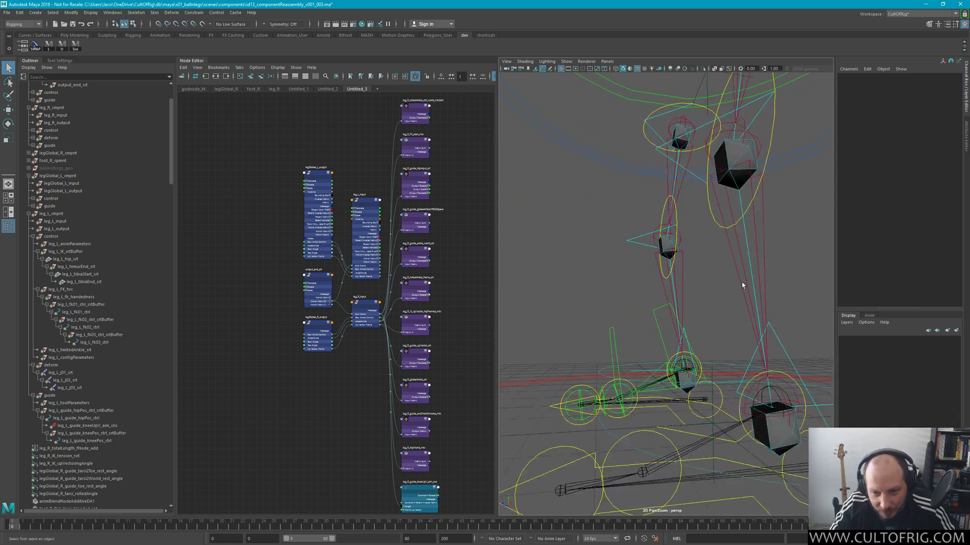
Select leg_L_fk03_ctrl and compare both legs' hip, knee and ankle alignment from several angles and distances
click(790, 358)
alt+drag(777, 340, 739, 299)
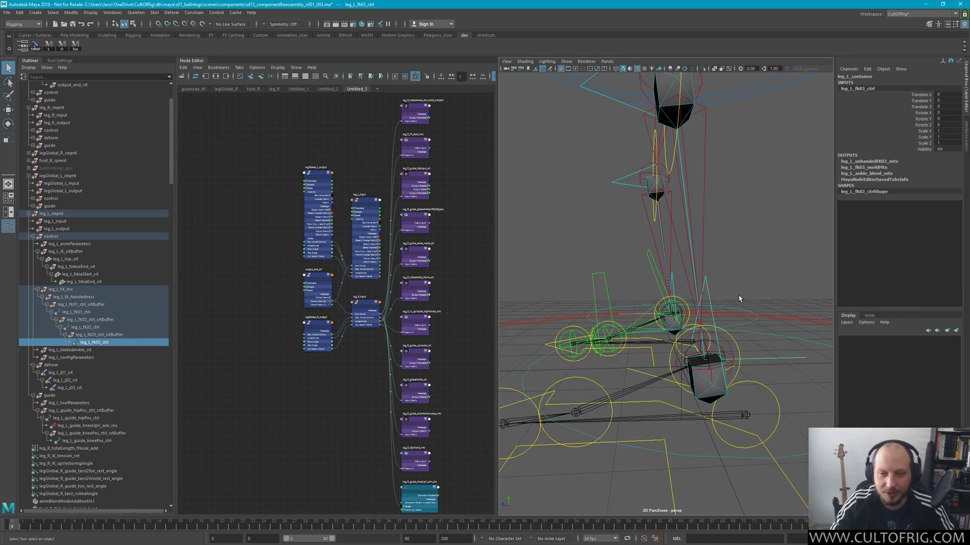
alt+drag(717, 298, 714, 303)
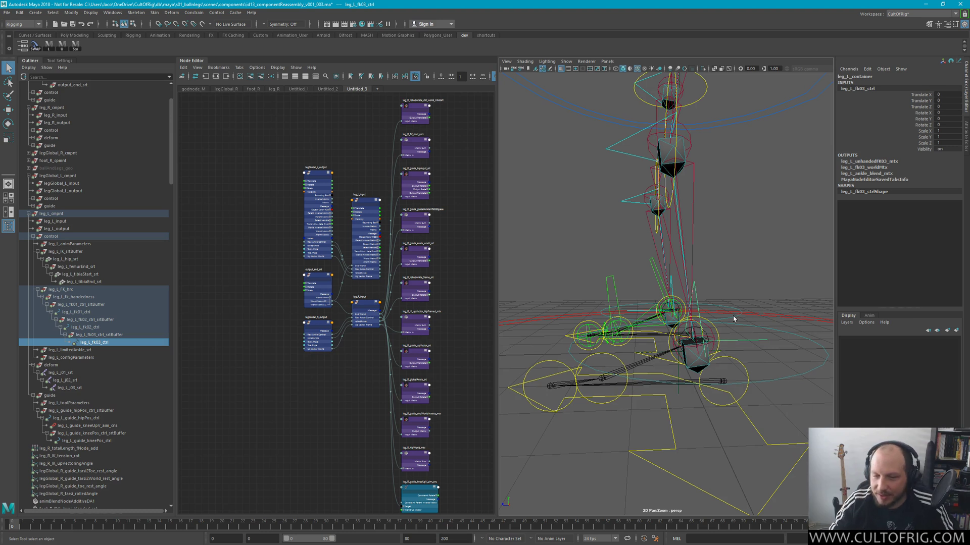
scroll(694, 298, up, 5)
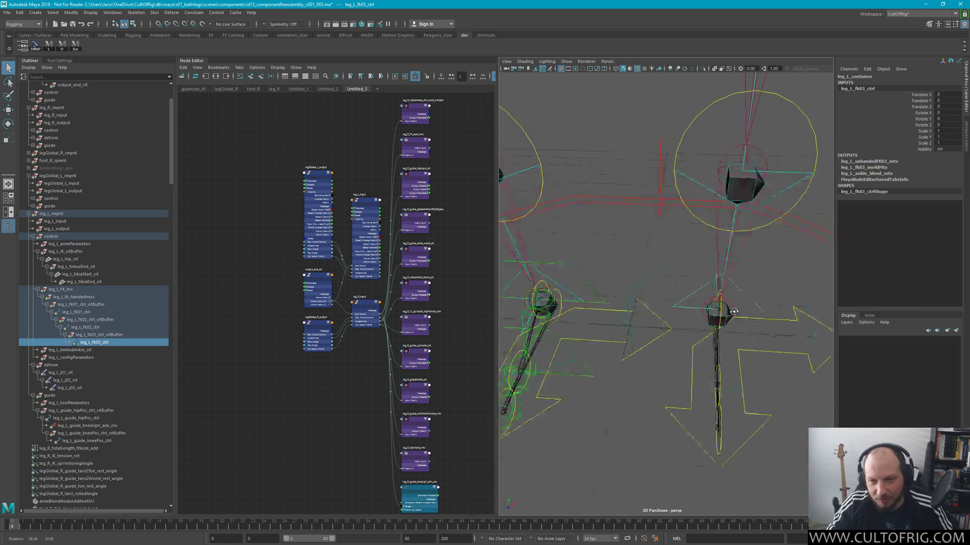
alt+drag(756, 258, 608, 295)
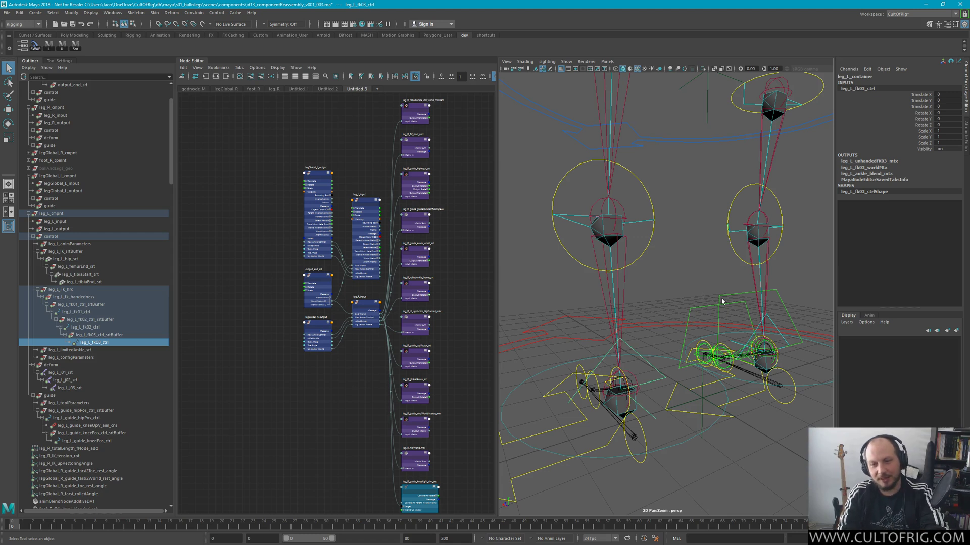
alt+right_drag(686, 292, 793, 295)
key(a)
scroll(775, 295, up, 2)
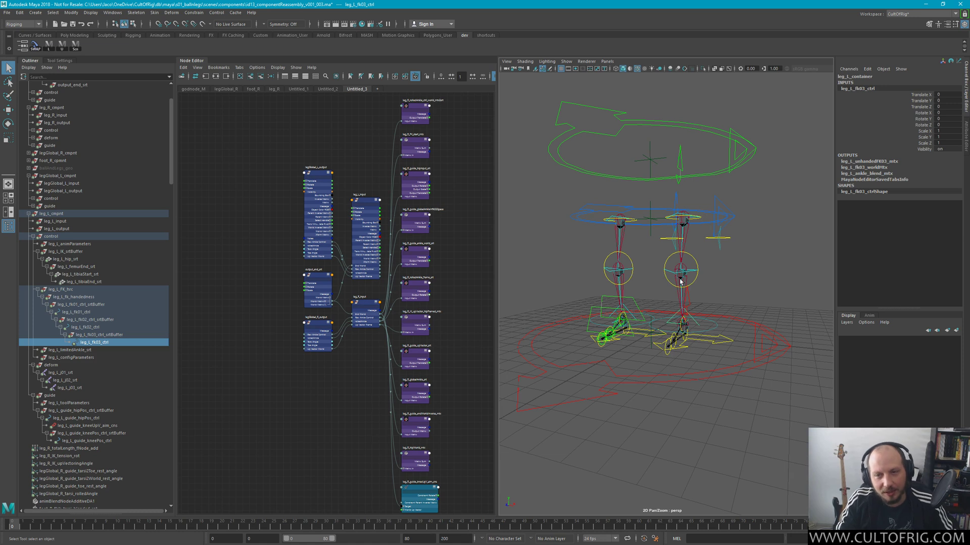
scroll(696, 298, up, 8)
scroll(697, 298, down, 8)
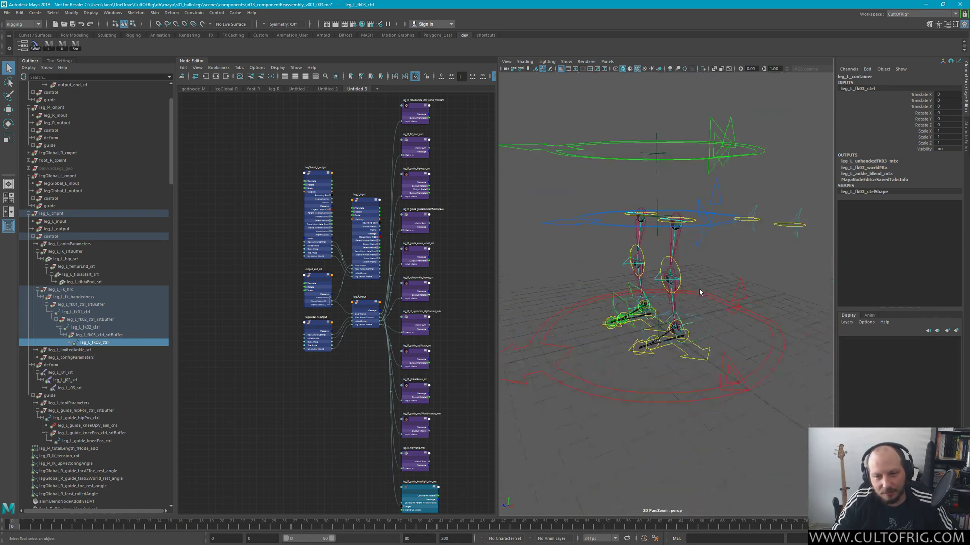
scroll(720, 299, up, 1)
alt+drag(719, 301, 679, 299)
scroll(679, 299, up, 5)
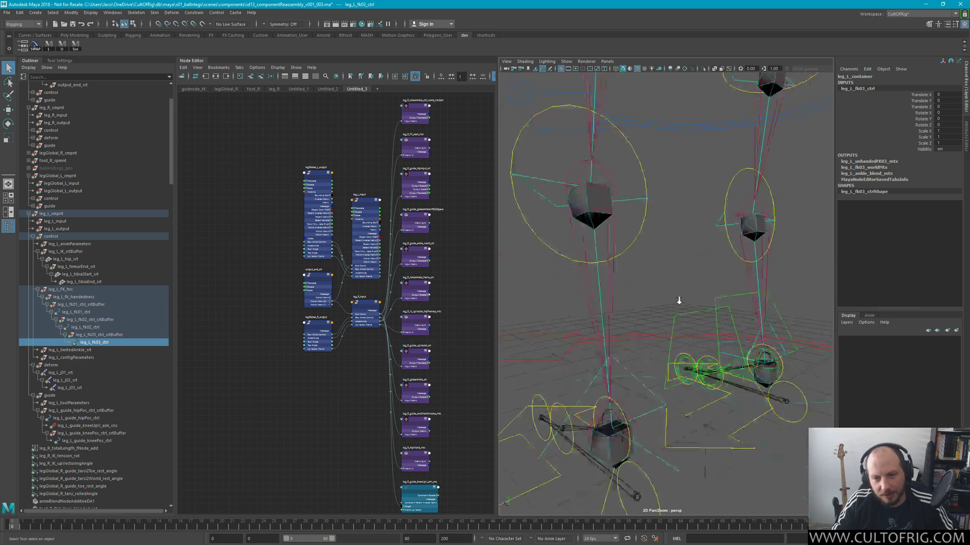
scroll(679, 299, down, 5)
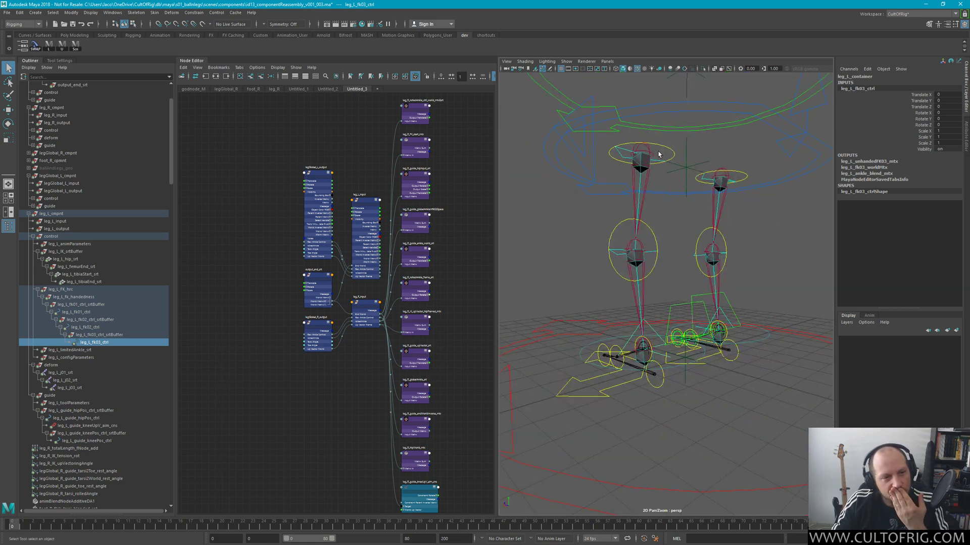
Save the scene and deselect leg_L_fk03_ctrl
key(ctrl+s)
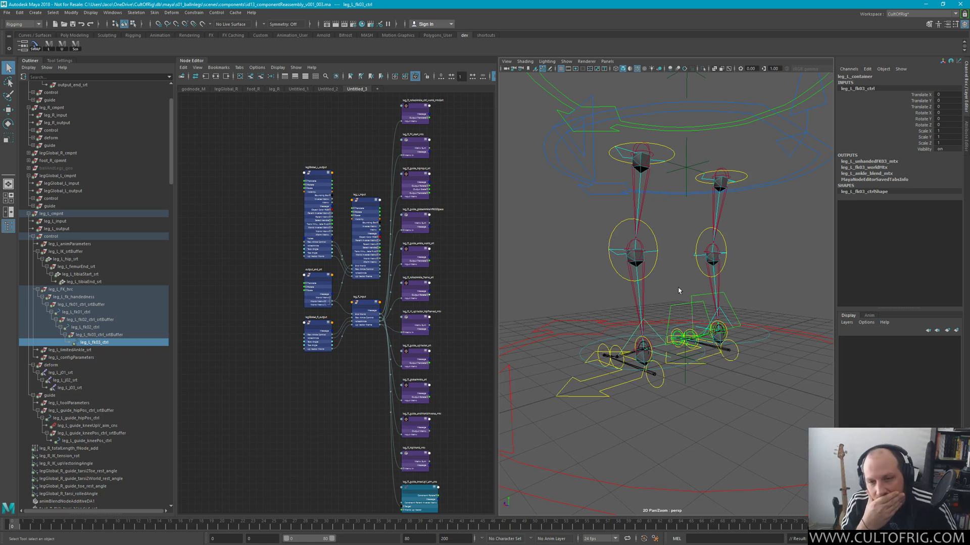
alt+drag(662, 313, 728, 265)
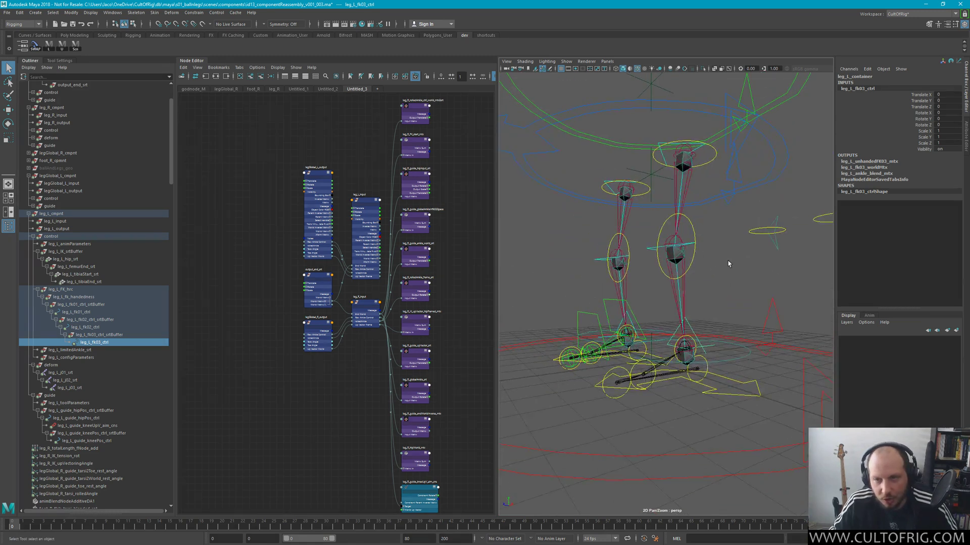
click(697, 335)
click(694, 334)
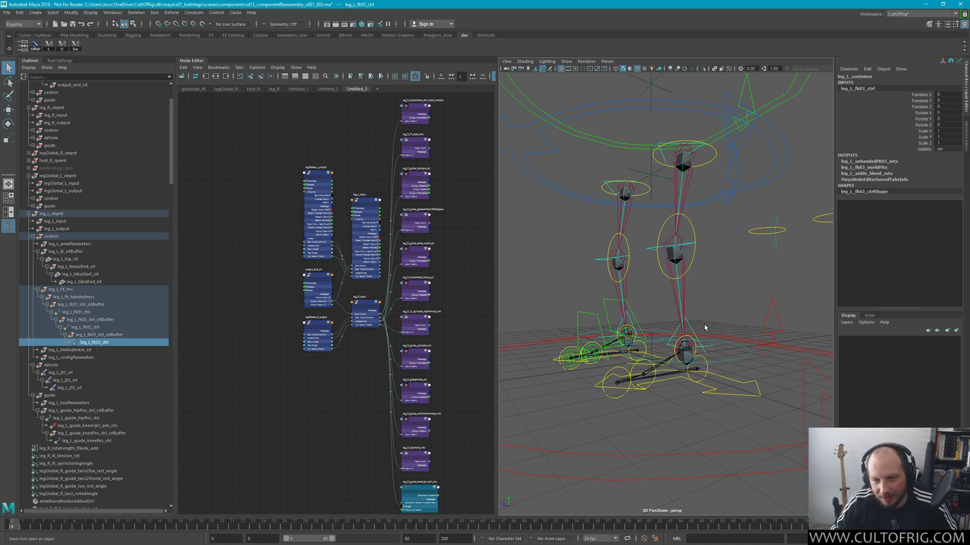
alt+drag(705, 329, 727, 336)
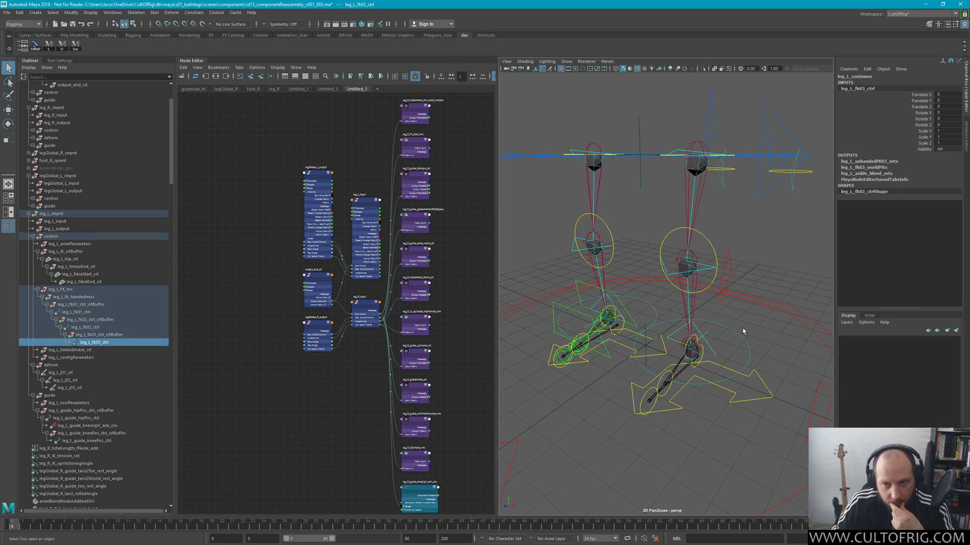
click(731, 348)
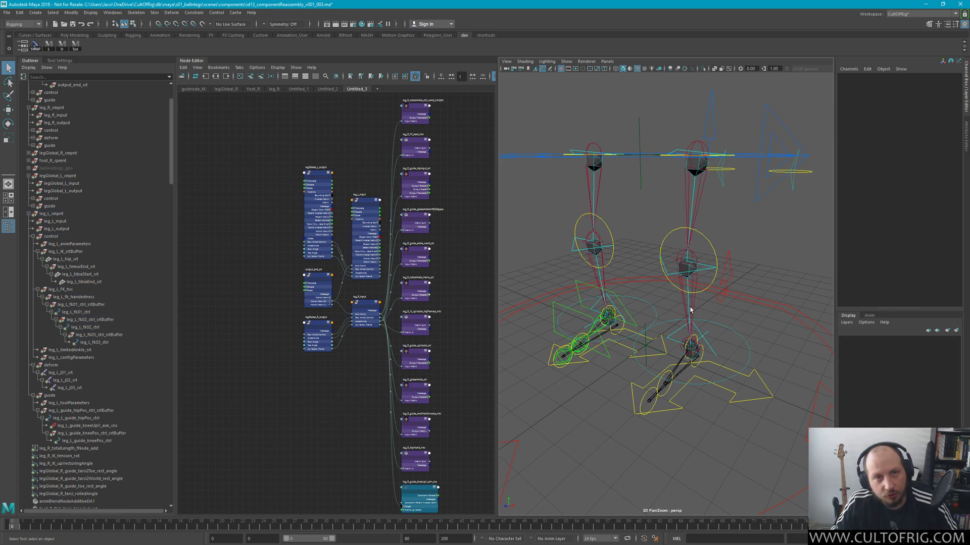
Move legGlobal_L_worldAnkle_ctrl to about 1.221, 1.466, -1.659 to test how the left leg follows
click(746, 344)
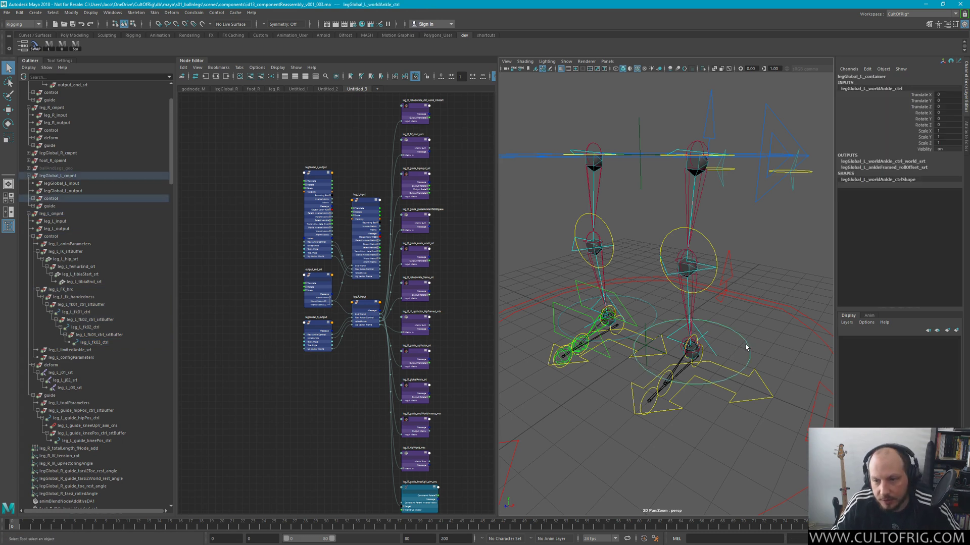
scroll(146, 151, up, 3)
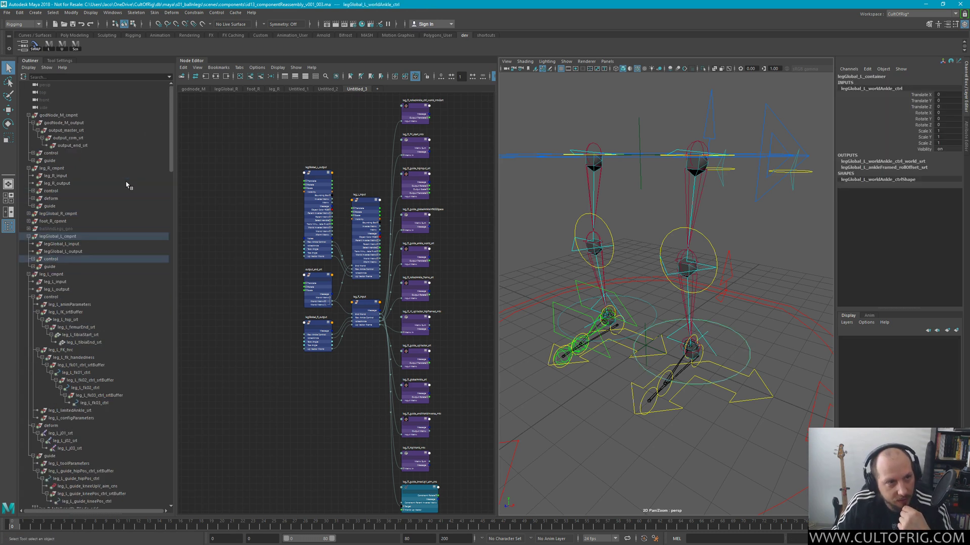
click(49, 46)
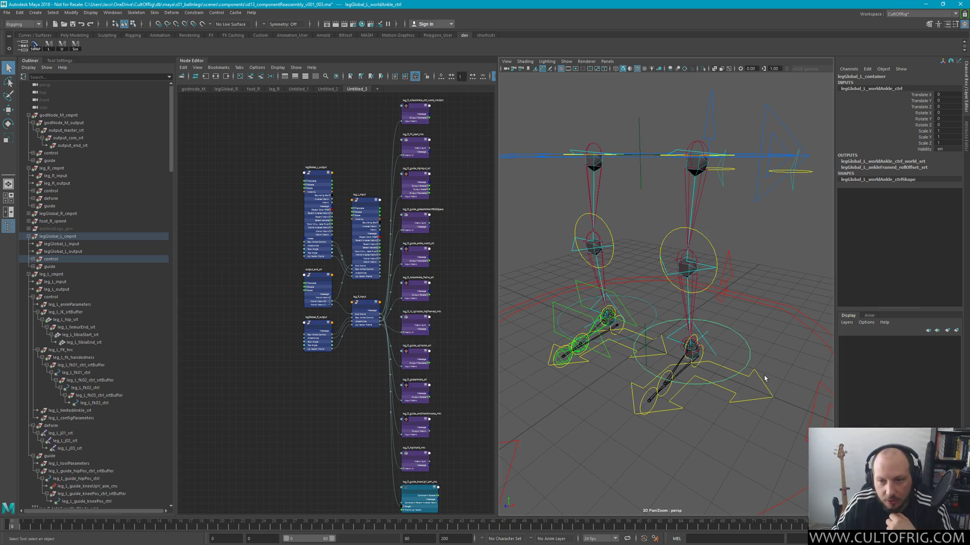
click(711, 248)
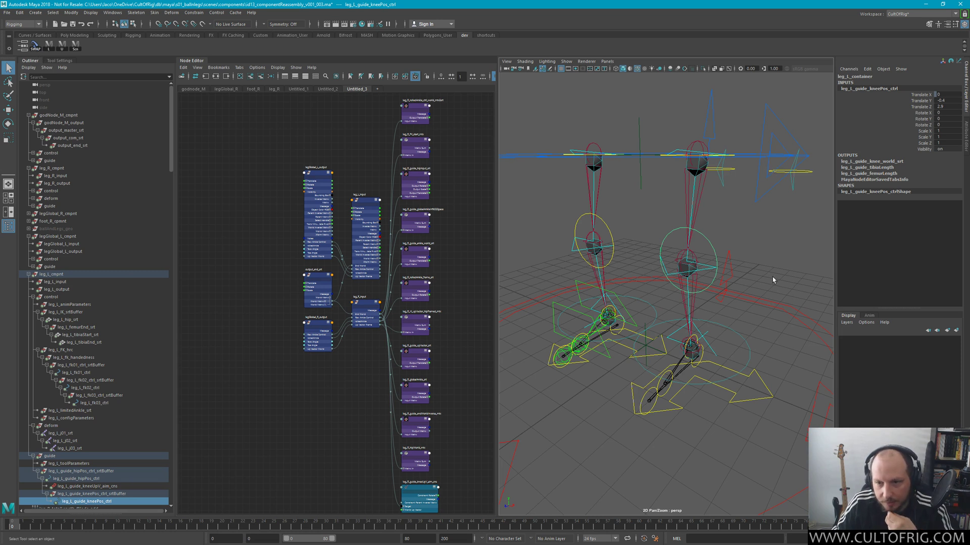
click(749, 346)
key(w)
drag(687, 350, 698, 324)
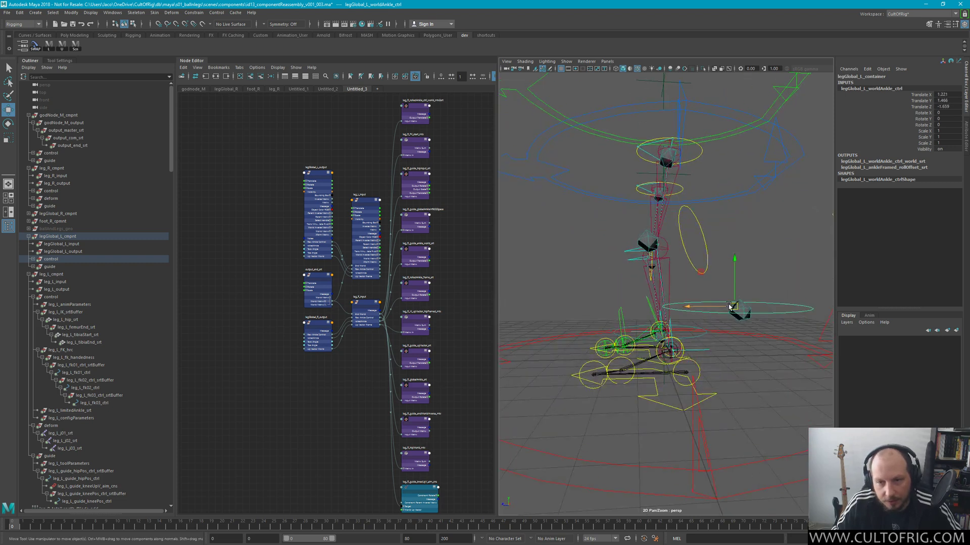
Scrub the early frames of the timeline to test the foot motion, and undo the time change
click(106, 525)
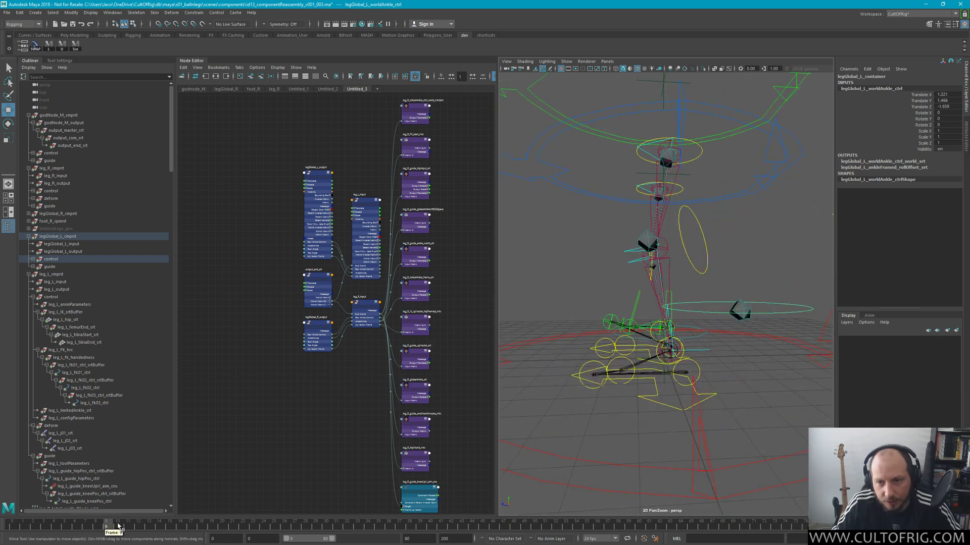
drag(118, 526, 47, 521)
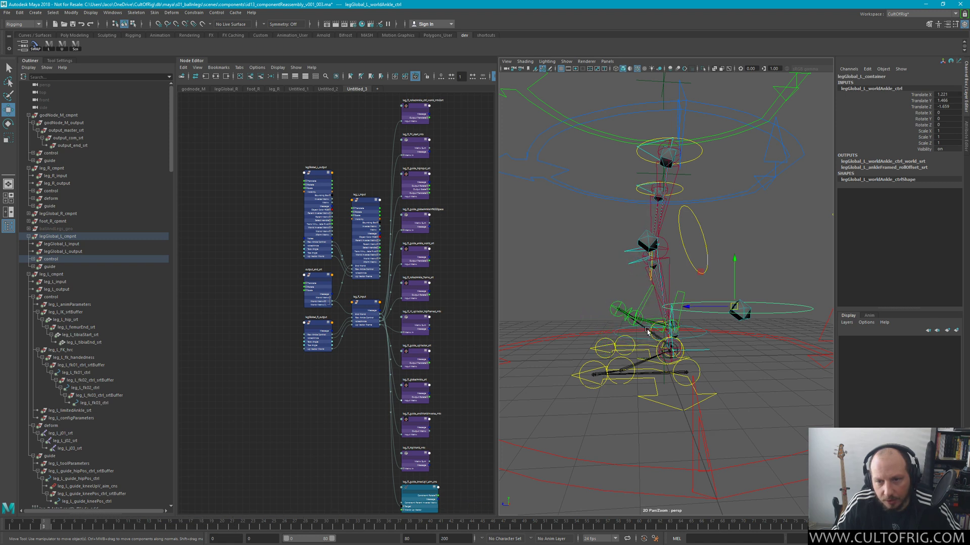
key(ctrl+z)
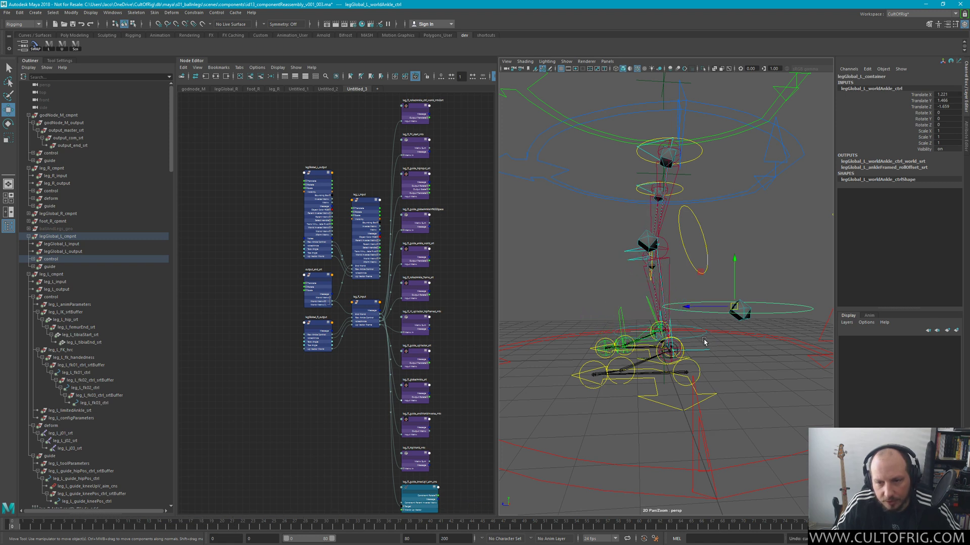
alt+drag(704, 342, 748, 351)
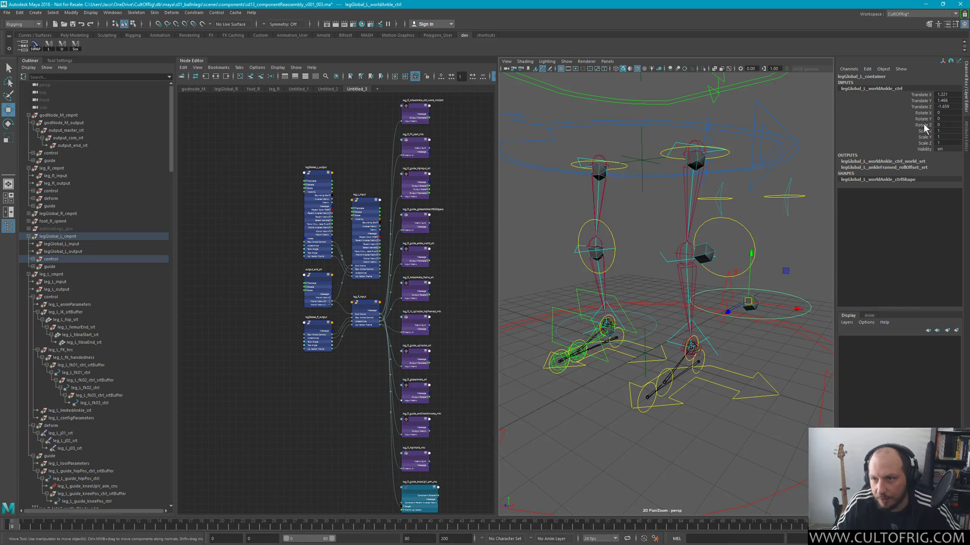
Locate legGlobal_L_animParameters in the control group of legGlobal_L_cmpnt and increase its Roll to test the left foot roll
click(30, 259)
click(71, 267)
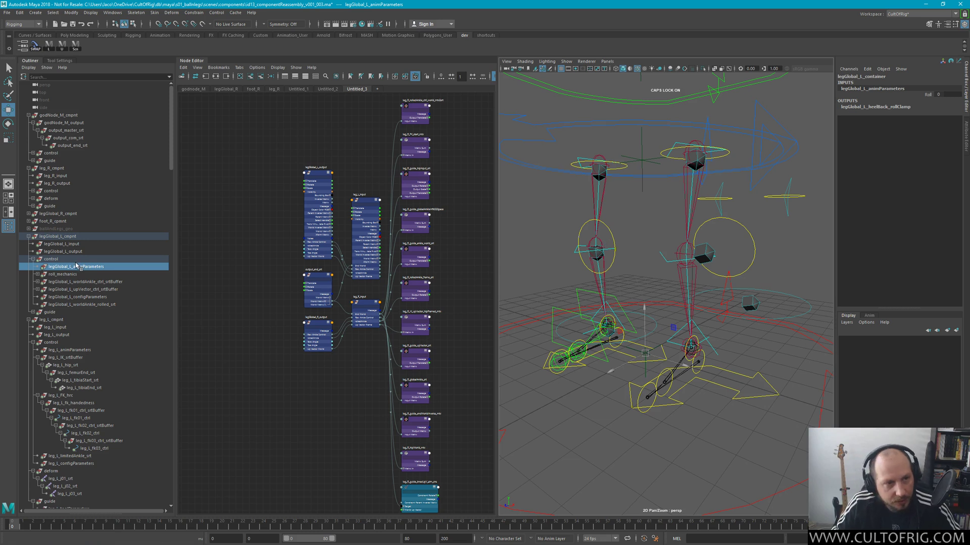
key(Caps_Lock)
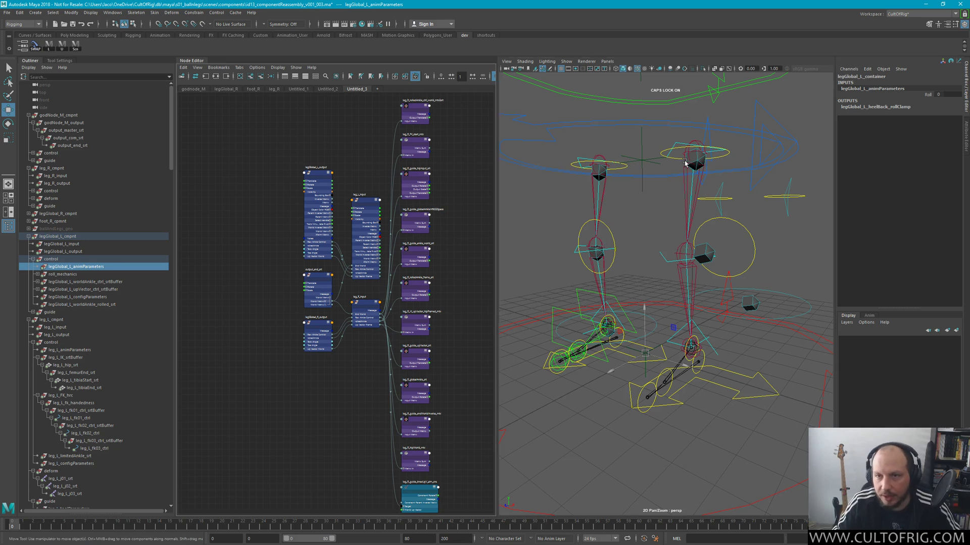
key(Caps_Lock)
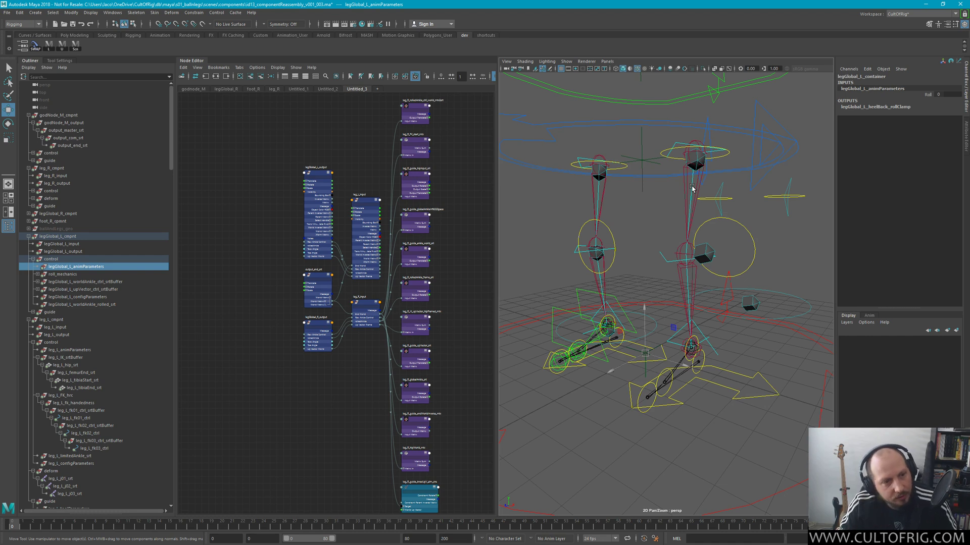
alt+drag(695, 201, 714, 315)
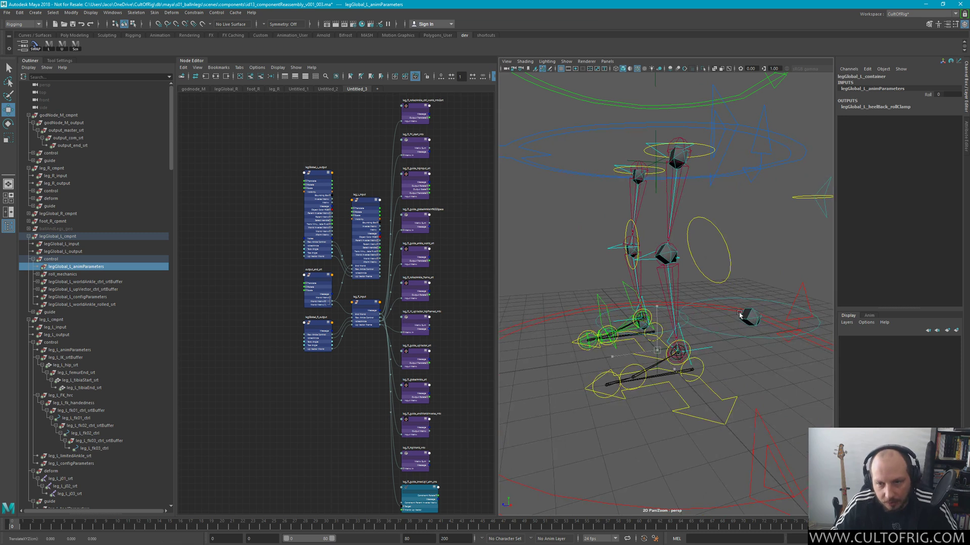
click(927, 95)
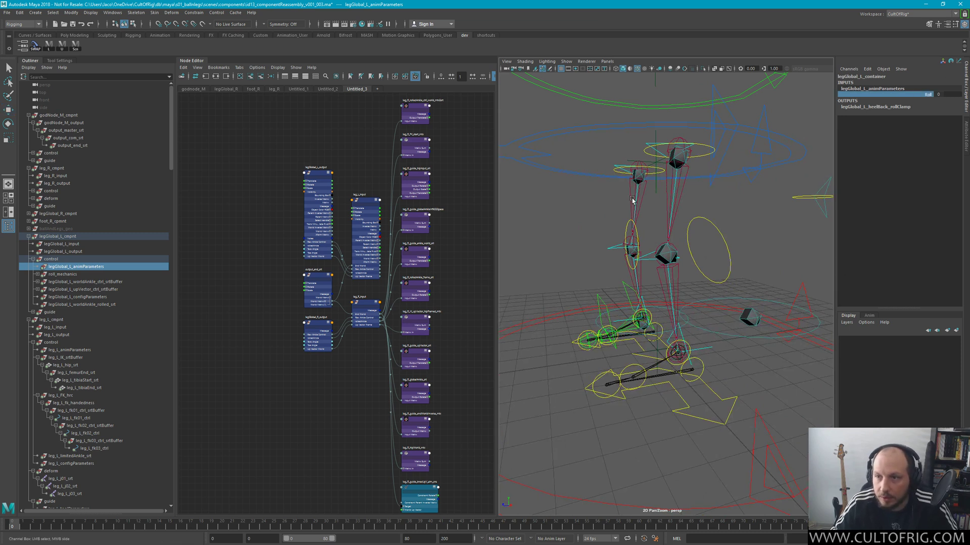
middle_drag(631, 219, 656, 229)
Test-rotate legGlobal_L_worldAnkle_ctrl while the foot roll is applied, and undo each rotation
click(772, 333)
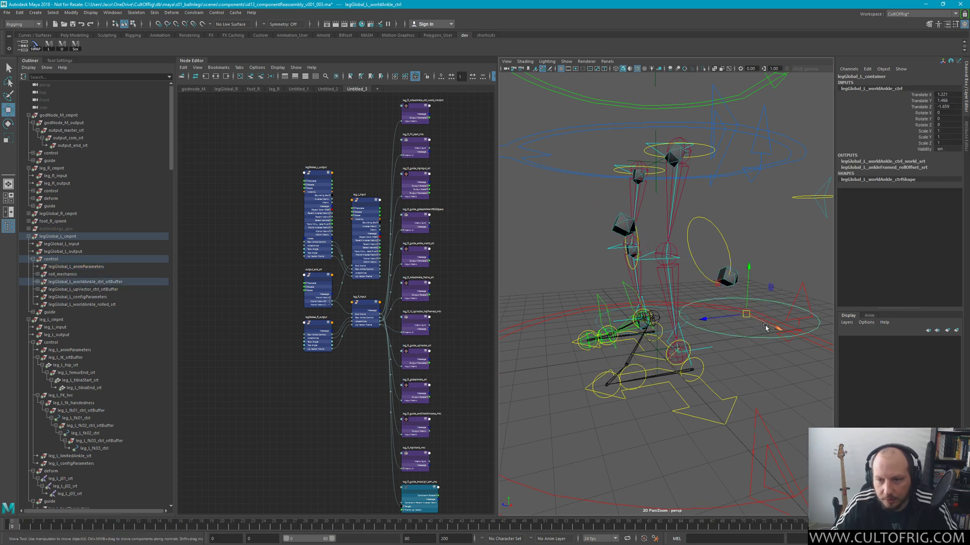
key(e)
alt+drag(677, 178, 719, 239)
scroll(719, 240, up, 6)
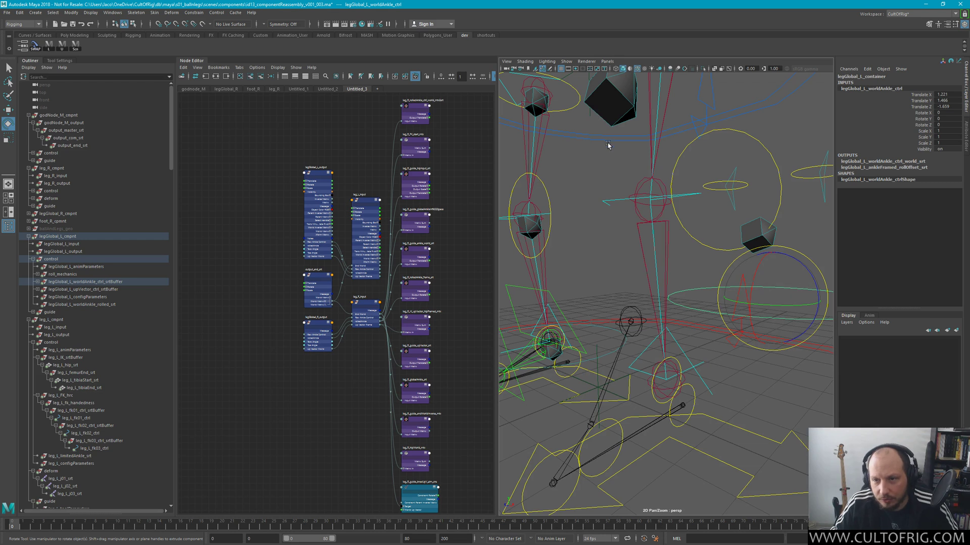
drag(802, 262, 727, 280)
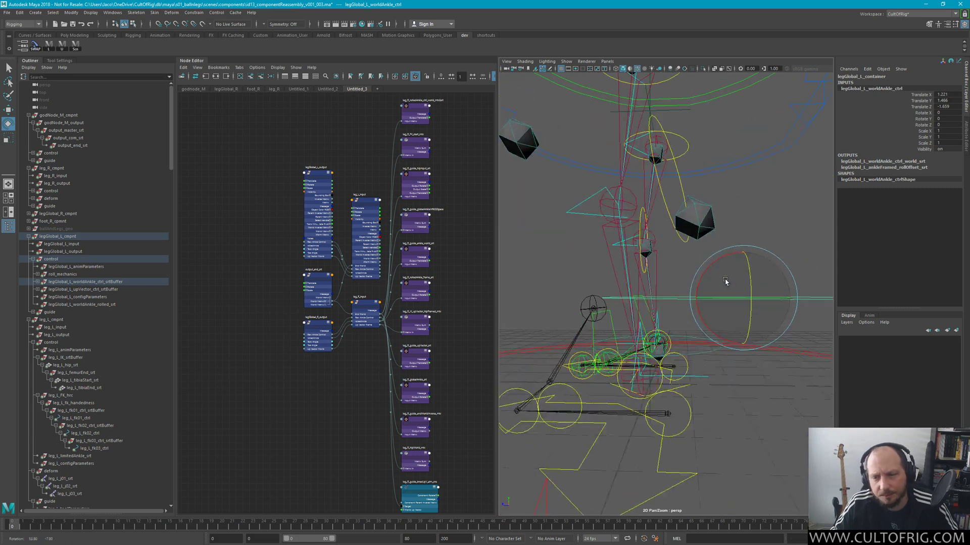
scroll(739, 270, down, 6)
scroll(743, 266, up, 2)
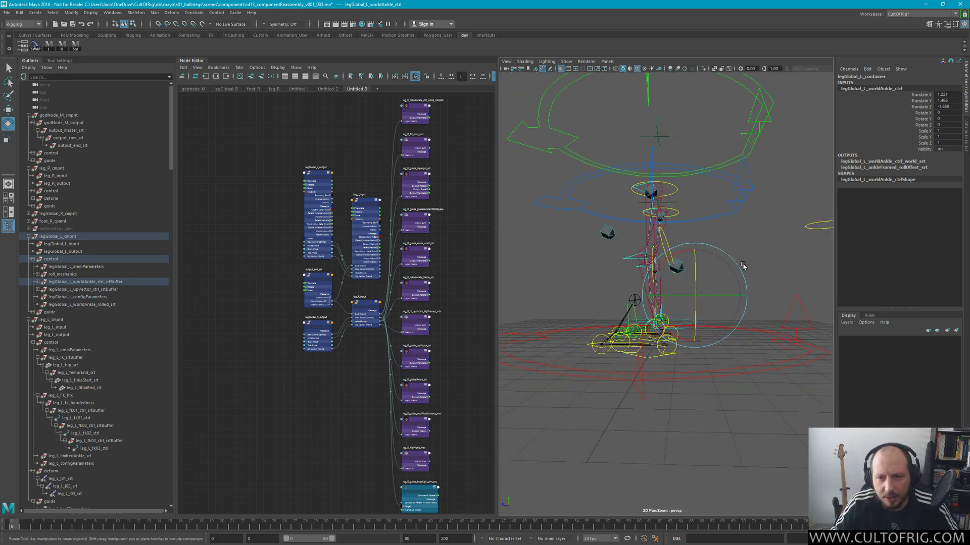
drag(682, 274, 640, 344)
key(ctrl+z)
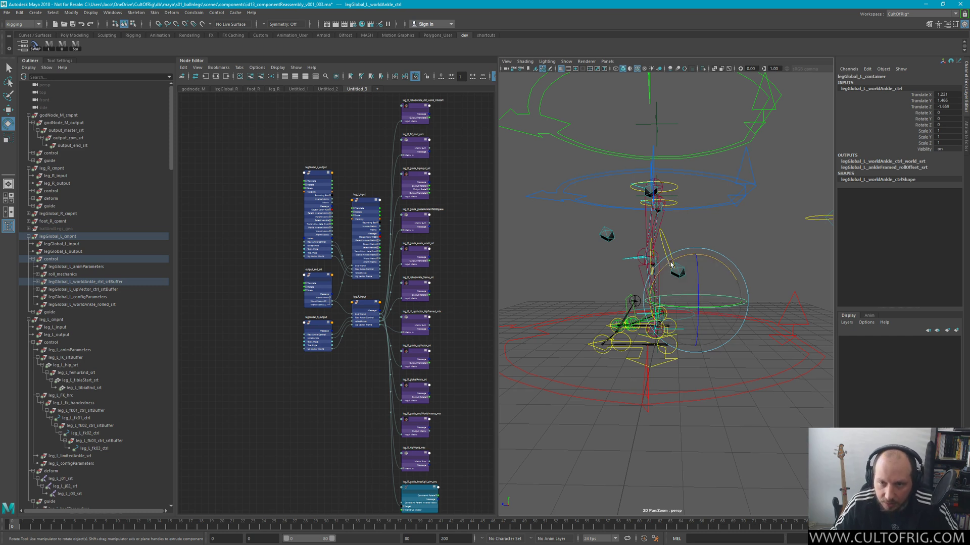
drag(671, 264, 679, 350)
key(ctrl+z)
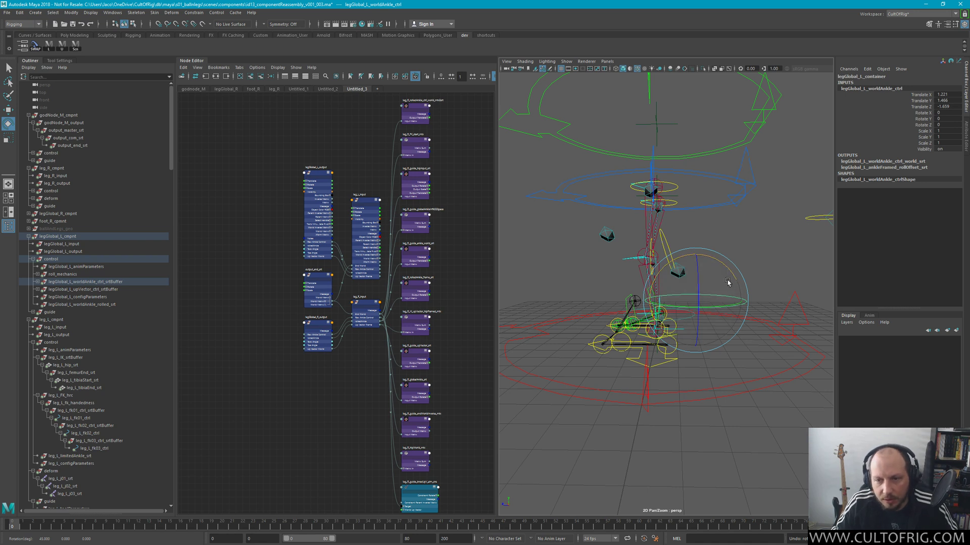
Undo the test roll and the test move of legGlobal_L_worldAnkle_ctrl
key(Up)
key(Up)
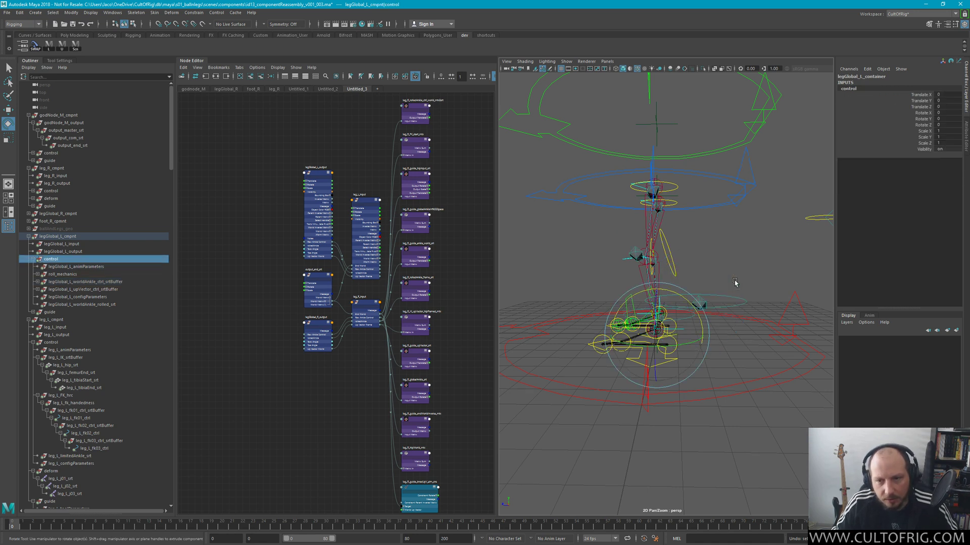
key(ctrl+z)
key(ctrl+z)
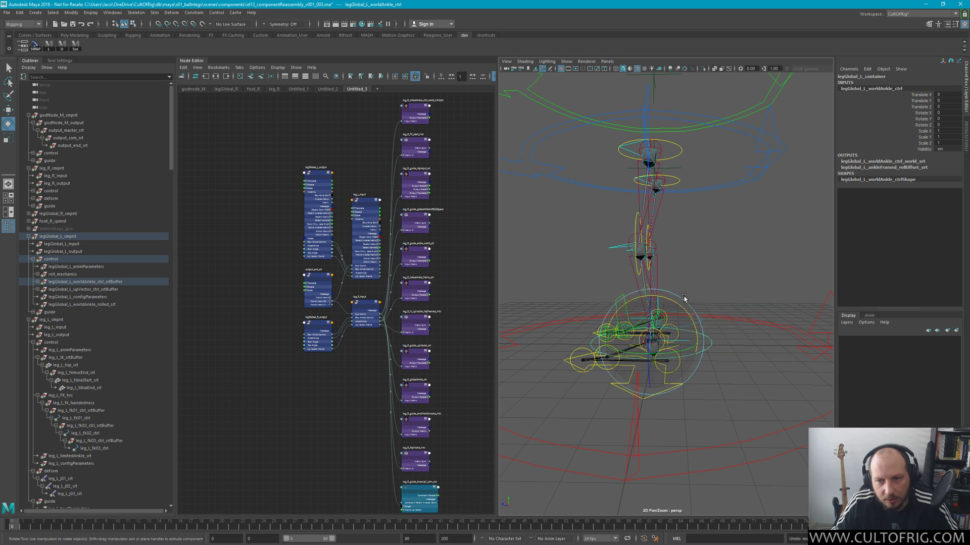
Test-move legGlobal_L_worldAnkle_ctrl upward and sideways to check how the left knee bends
alt+drag(687, 290, 773, 303)
key(w)
drag(656, 336, 768, 297)
alt+drag(768, 297, 680, 289)
drag(564, 302, 567, 281)
mouse_move(627, 277)
mouse_down()
mouse_move(639, 276)
mouse_move(607, 277)
mouse_move(642, 276)
mouse_up()
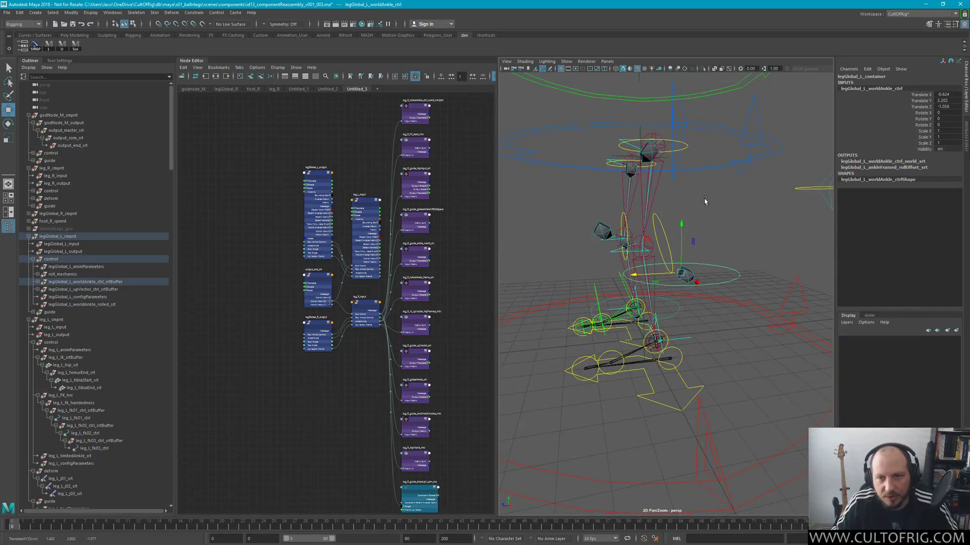
alt+drag(704, 198, 771, 195)
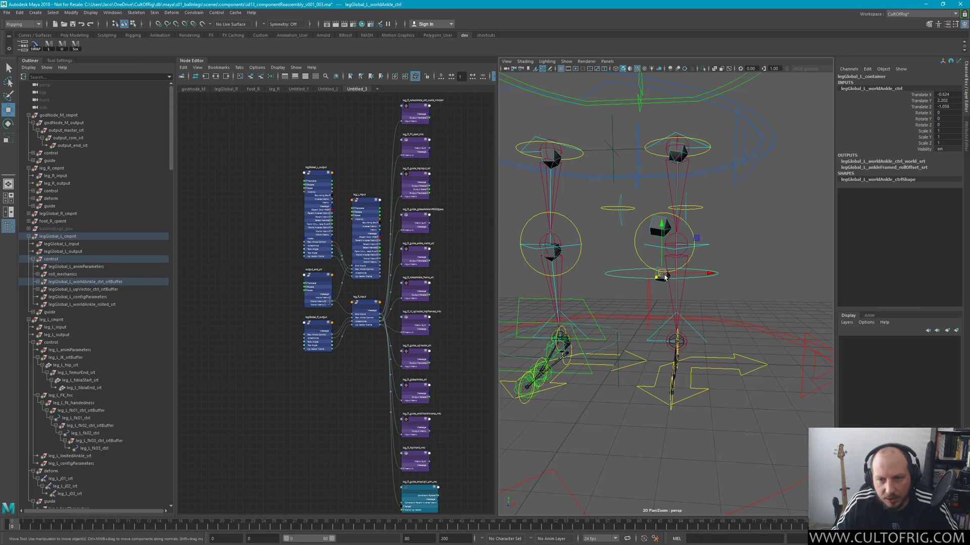
drag(664, 277, 655, 276)
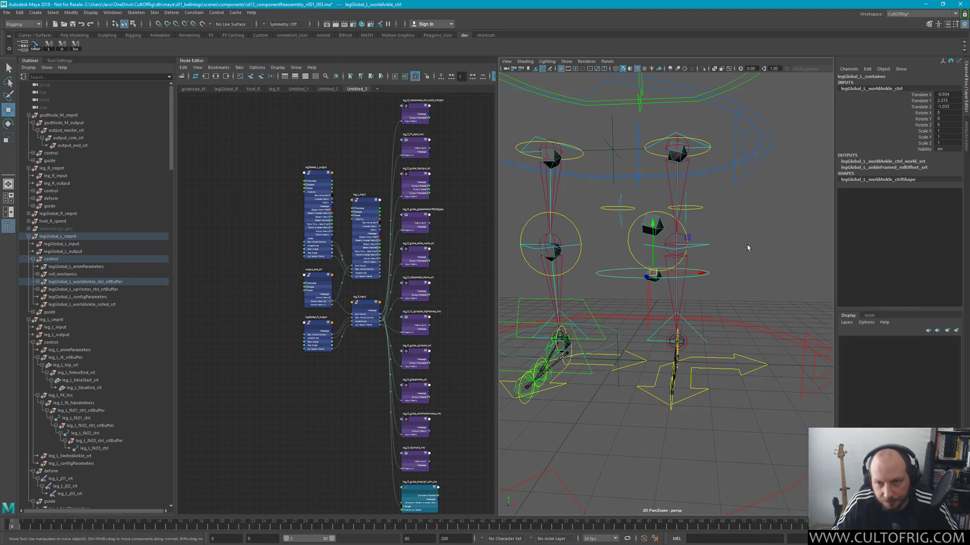
Rotate leg_L_fk01_ctrl to 45 in X and turn off the Rotate tool's step snap
alt+drag(664, 244, 650, 210)
click(705, 212)
key(e)
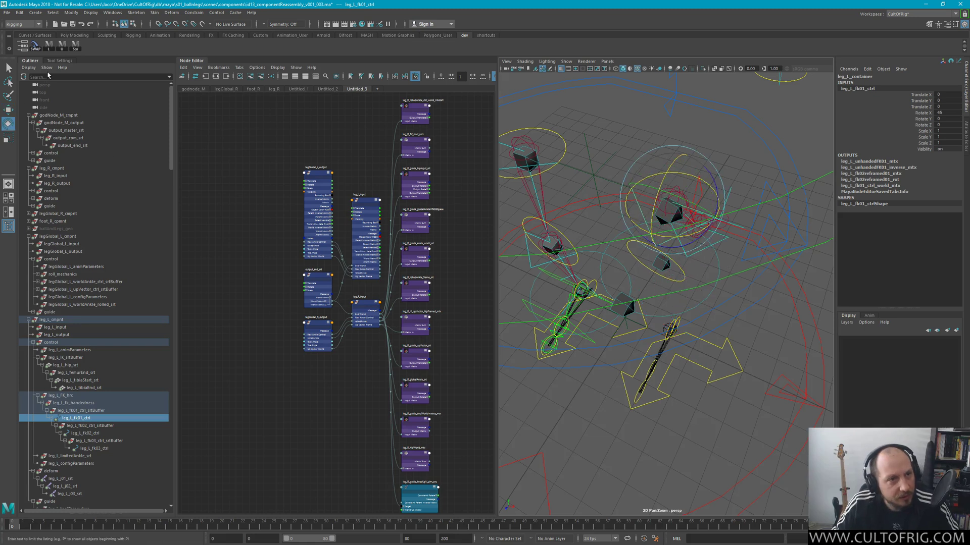
click(59, 60)
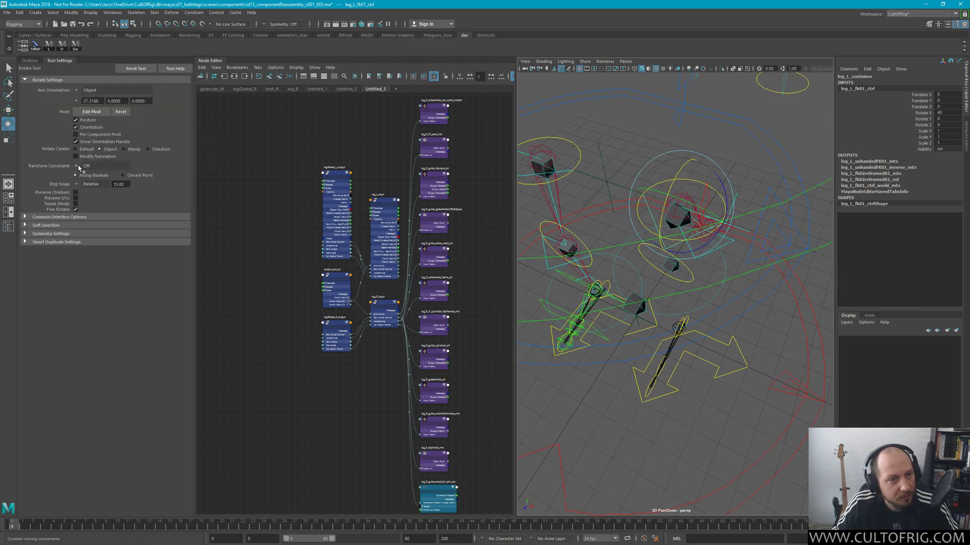
click(77, 185)
click(88, 192)
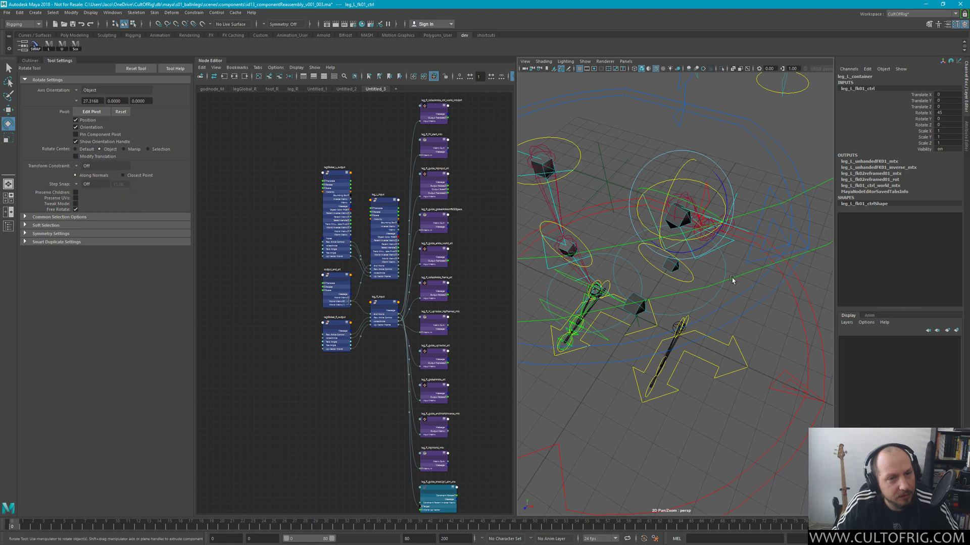
Rotate leg_L_fk01_ctrl freely on all axes and bend leg_L_fk02_ctrl about X to pose the left FK leg
alt+drag(637, 227, 720, 222)
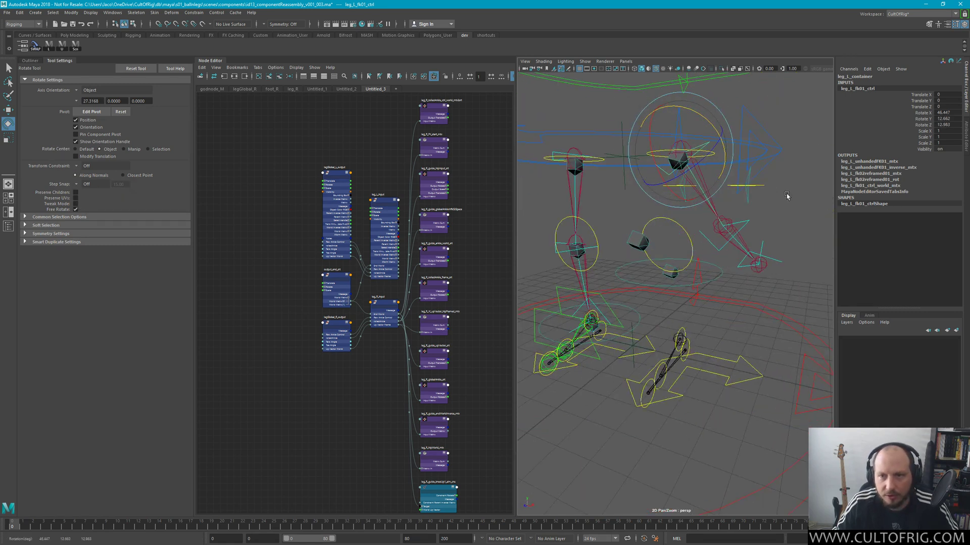
click(746, 226)
click(738, 223)
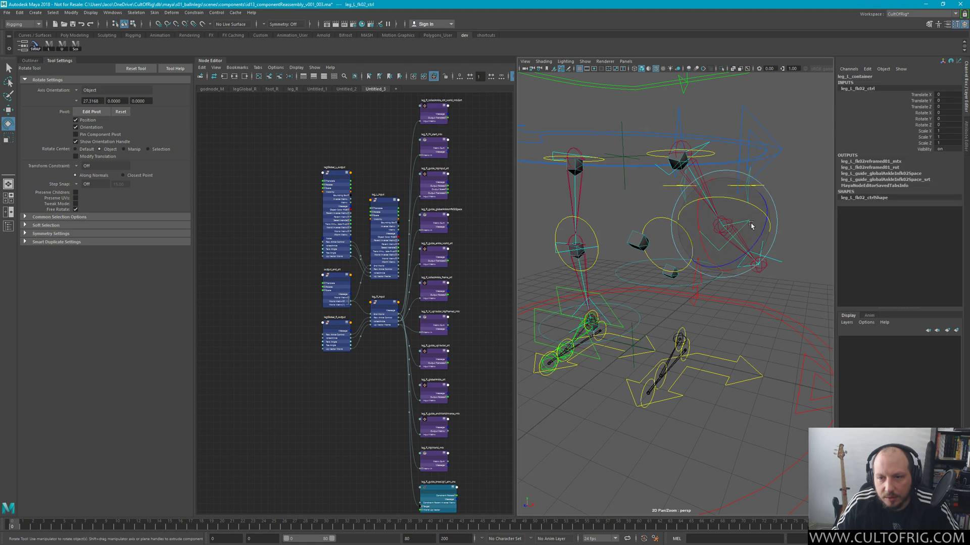
drag(708, 222, 740, 258)
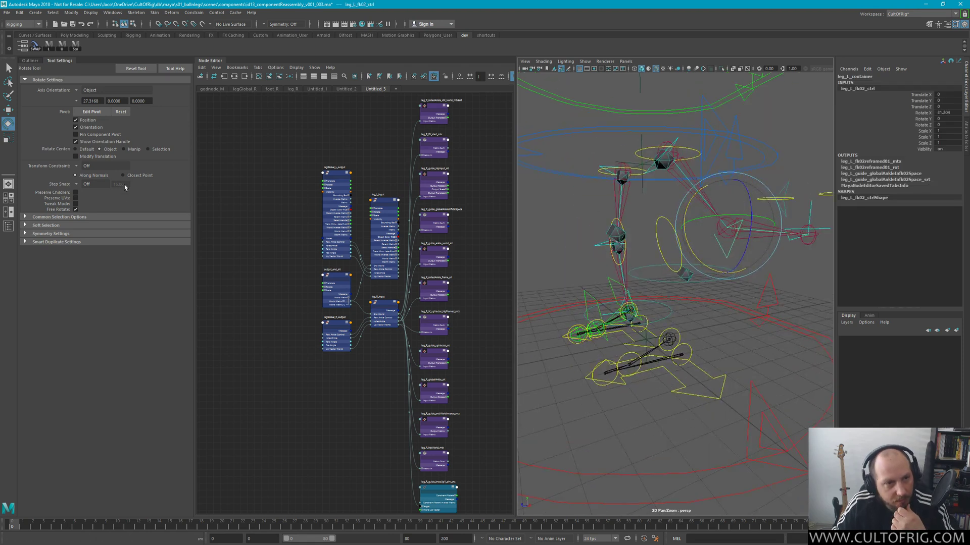
Scrub the FKIK Blend of leg_L_animParameters between the FK and IK poses of the left leg
click(29, 60)
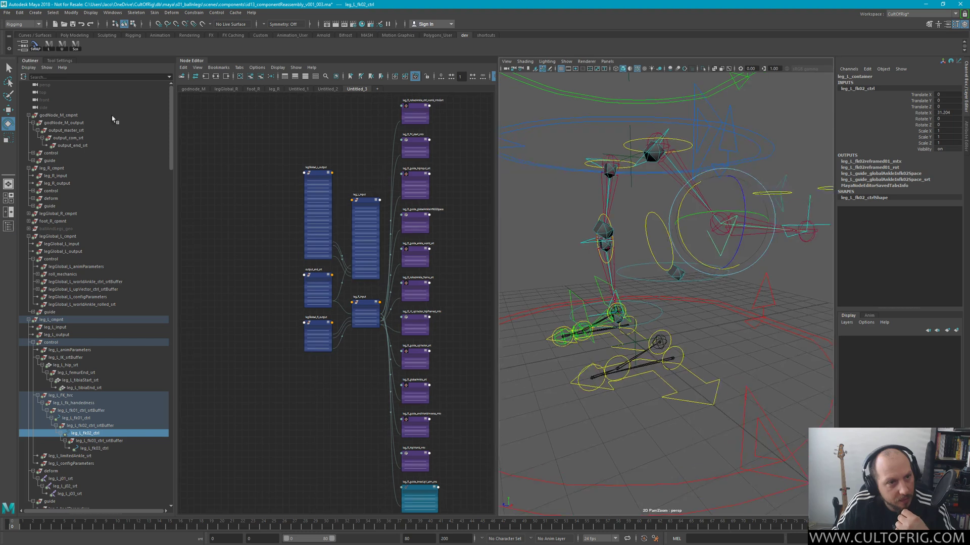
click(74, 348)
click(928, 95)
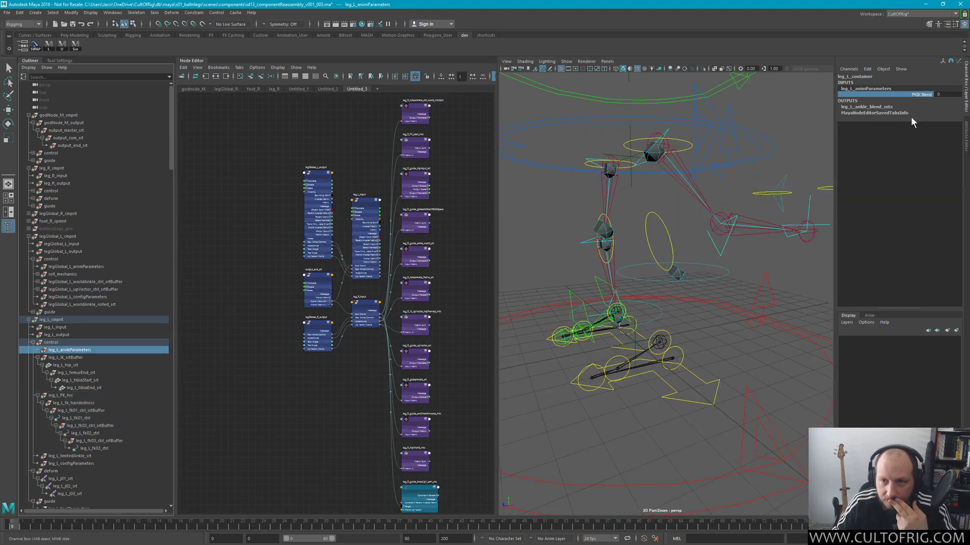
mouse_move(655, 343)
middle_down()
mouse_move(675, 336)
mouse_move(661, 338)
middle_up()
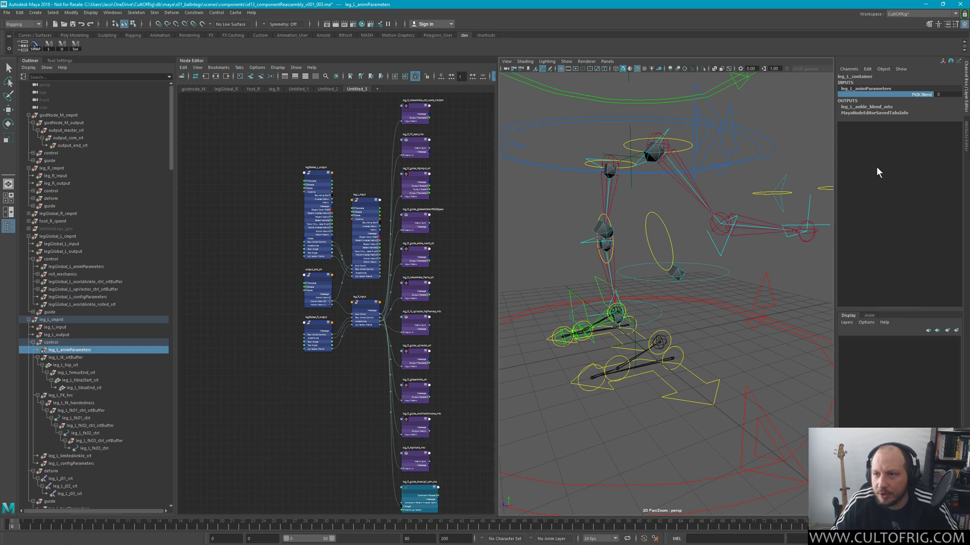
middle_drag(686, 314, 692, 321)
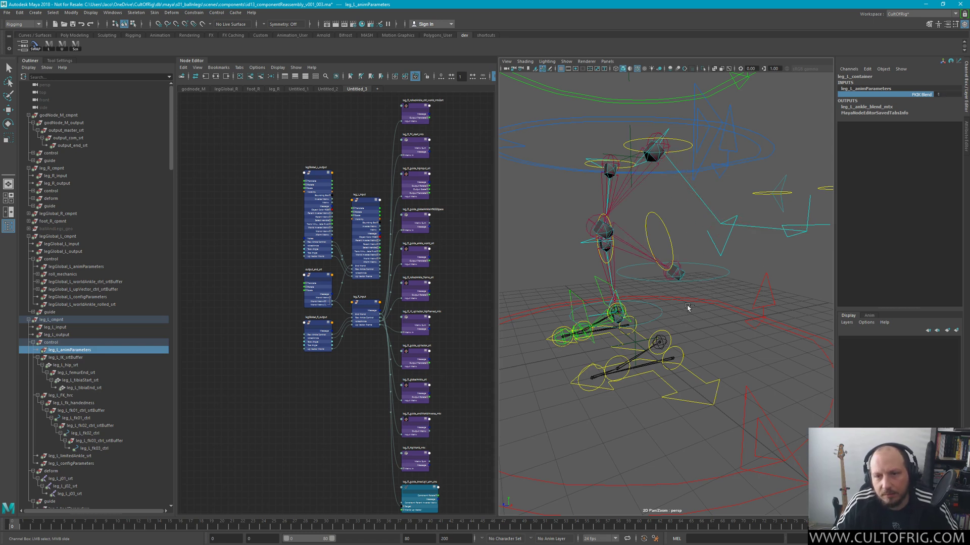
Select legGlobal_L_worldAnkle_ctrl for rotation and undo the test poses to restore the left leg's rest pose
key(e)
click(688, 306)
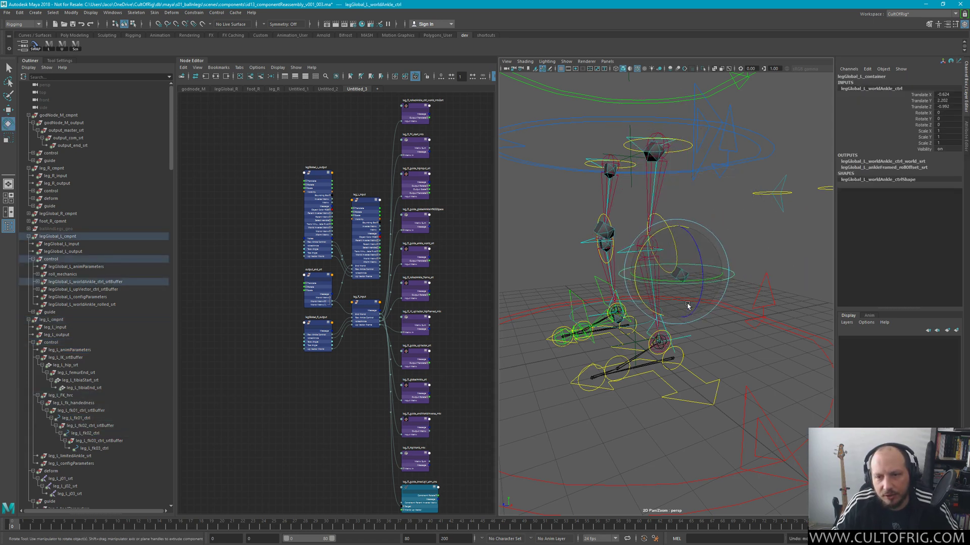
key(ctrl+z)
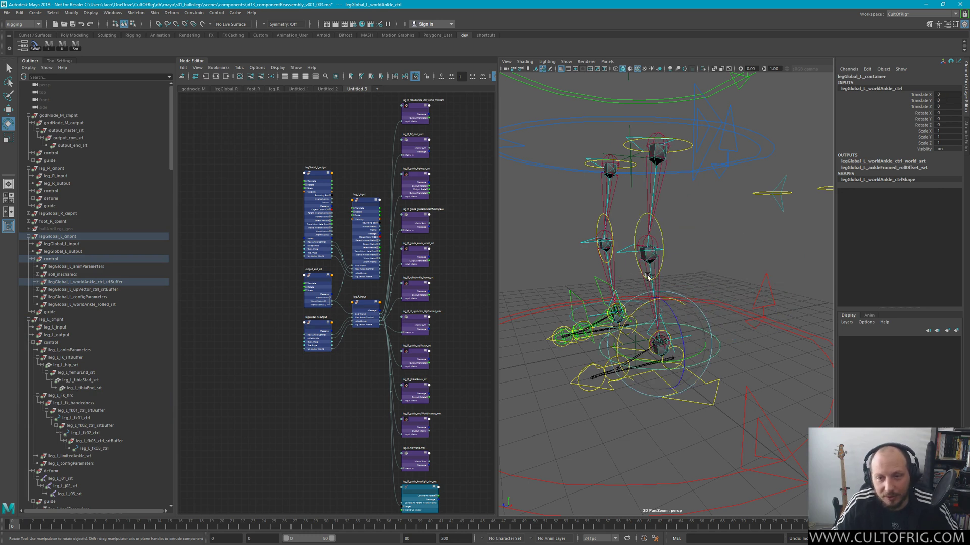
Examine leg_L_guide_kneePos_ctrl and legGlobal_L_guide_global_ctrl against the left leg from several angles
click(669, 292)
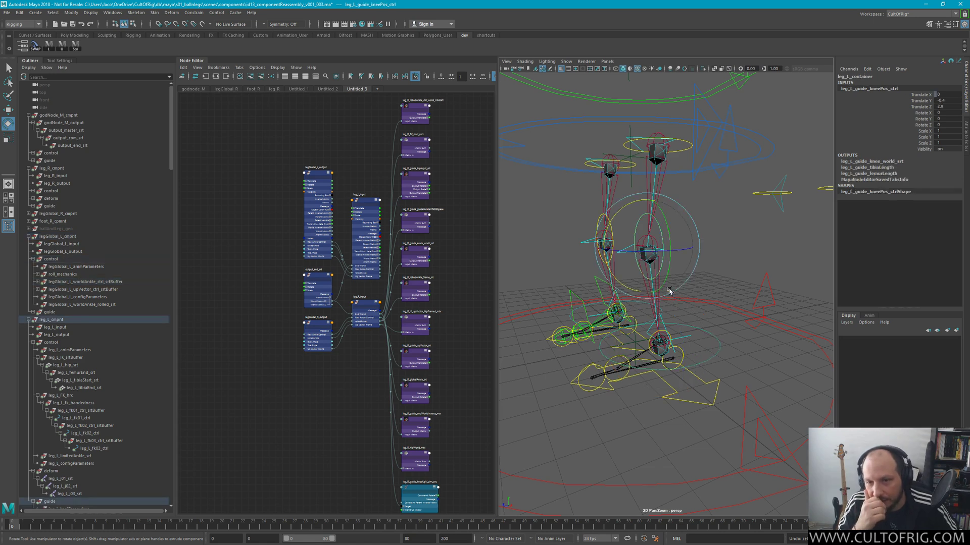
key(q)
alt+drag(669, 292, 729, 283)
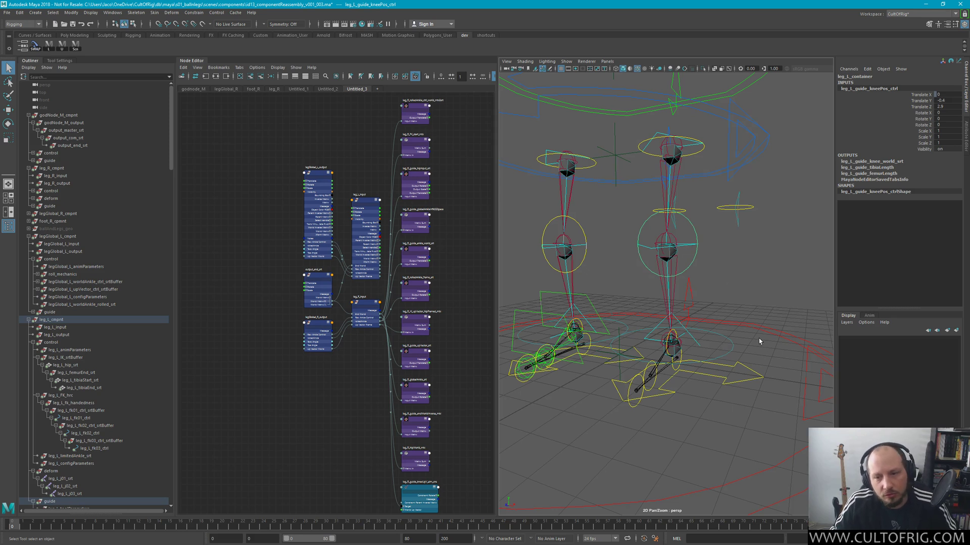
click(671, 376)
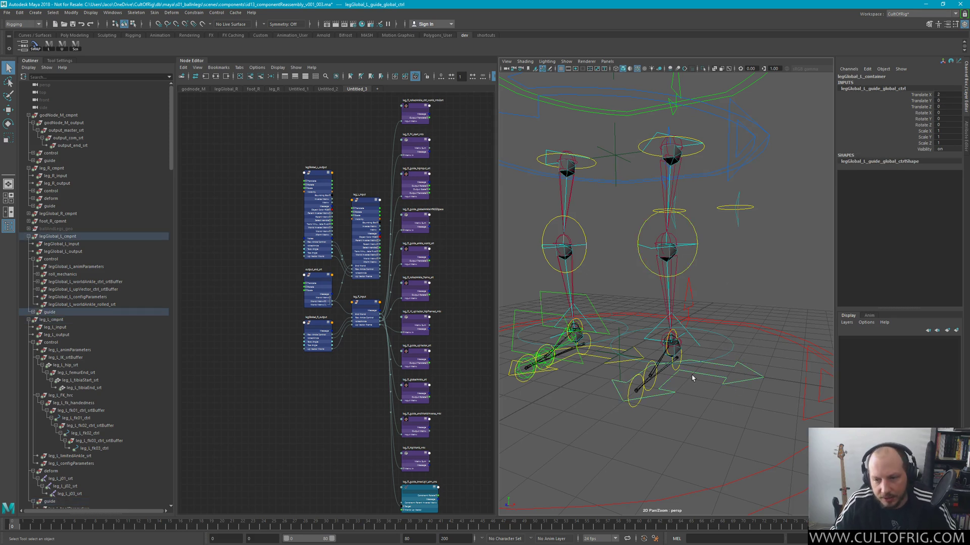
key(w)
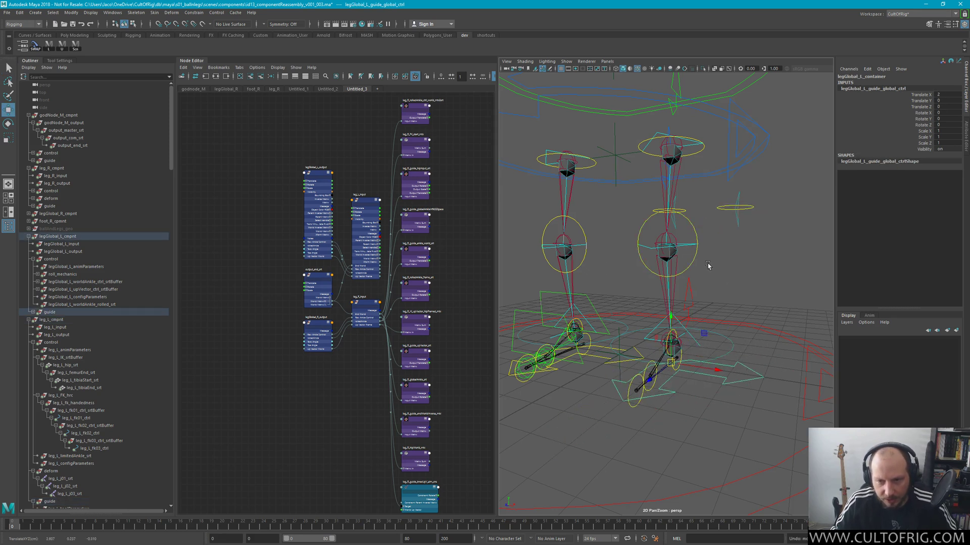
key(q)
alt+drag(740, 307, 560, 263)
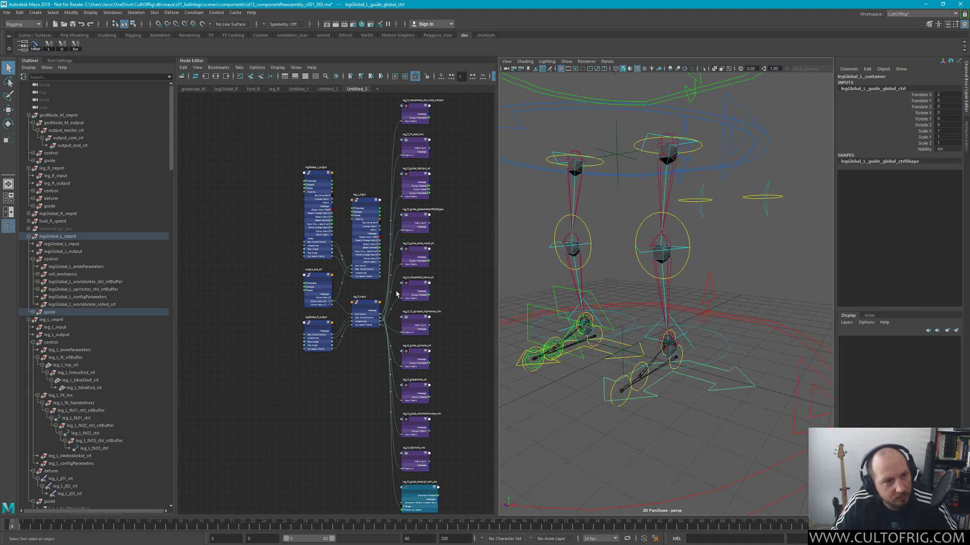
click(686, 231)
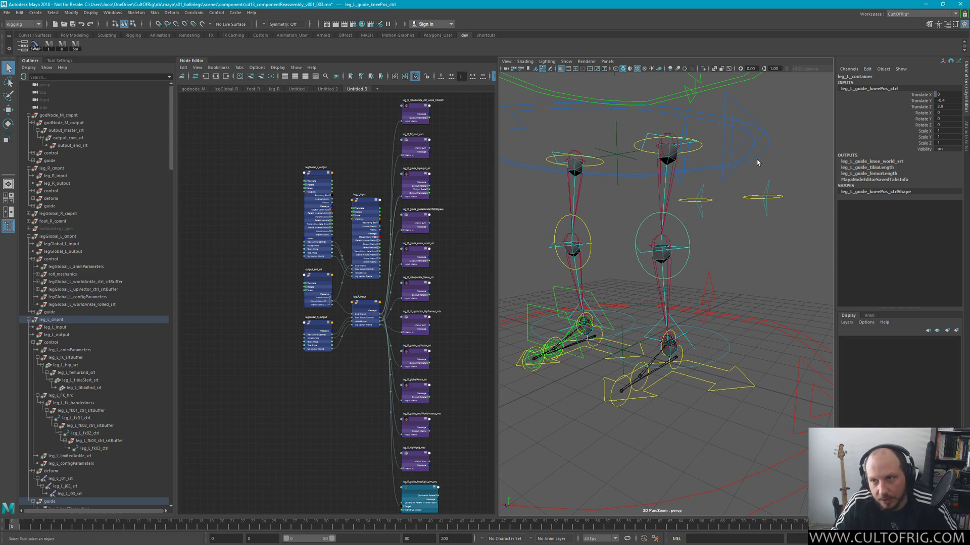
click(758, 265)
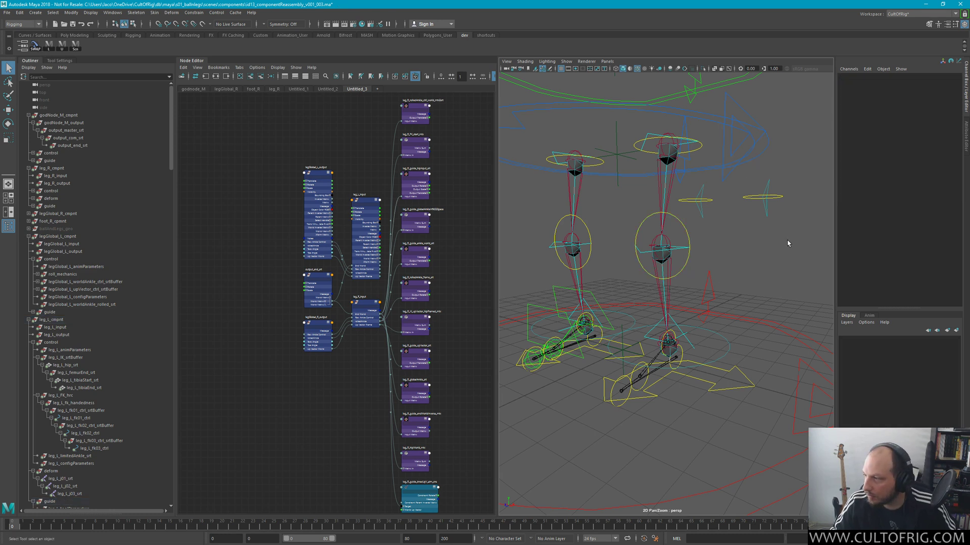
alt+drag(712, 265, 731, 275)
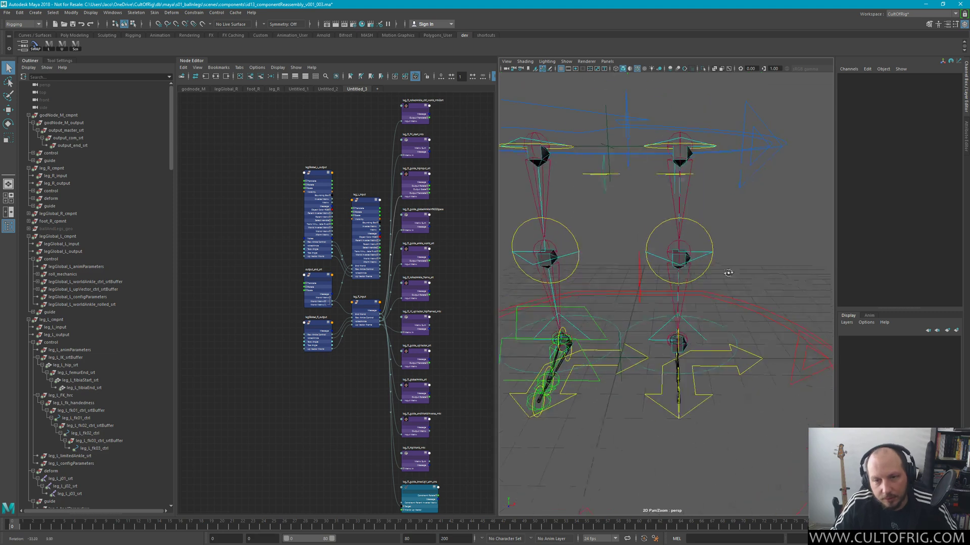
alt+drag(707, 391, 704, 341)
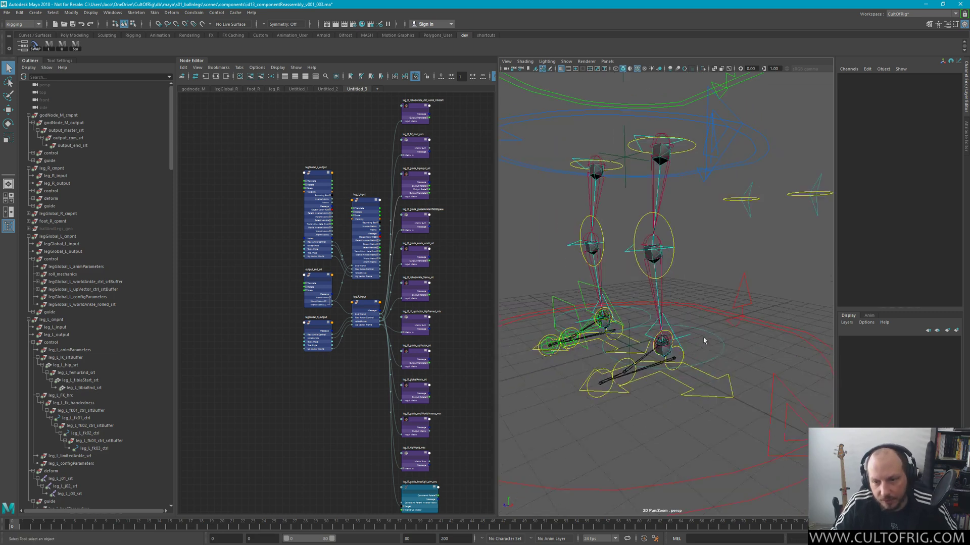
Test-move legGlobal_L_worldAnkle_ctrl and legGlobal_L_guide_global_ctrl, undo the moves, and select leg_L_guide_kneePos_ctrl
click(717, 348)
key(w)
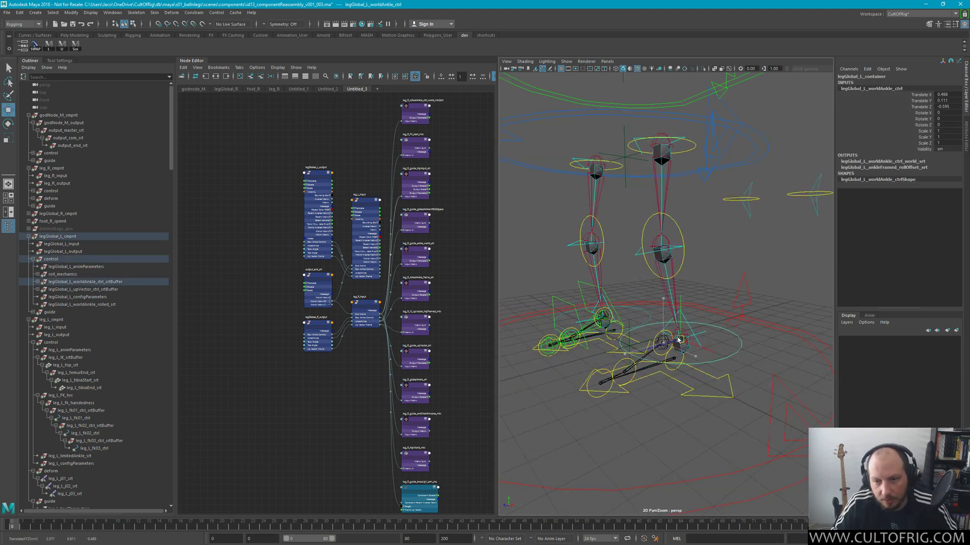
click(738, 383)
drag(661, 376, 732, 322)
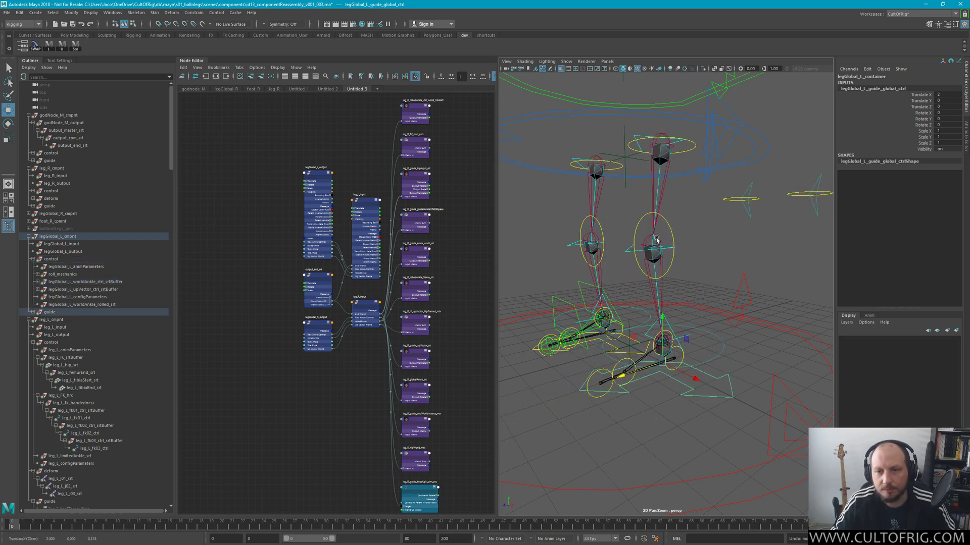
click(680, 230)
click(676, 227)
middle_drag(676, 227, 749, 210)
key(q)
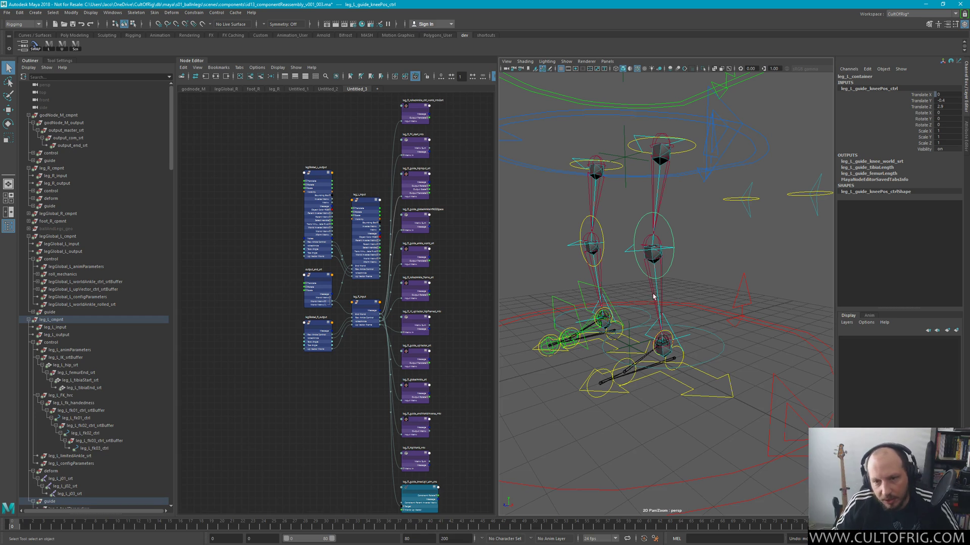
Select leg_L_fk03_ctrl at the left ankle and its parent leg_L_fk03_ctrl_srtBuffer to inspect their transform values
click(685, 334)
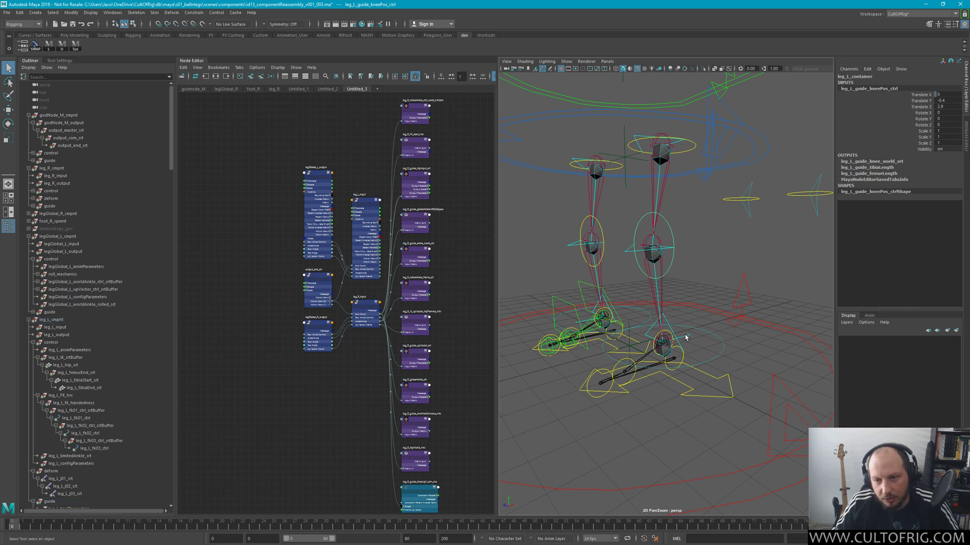
click(686, 338)
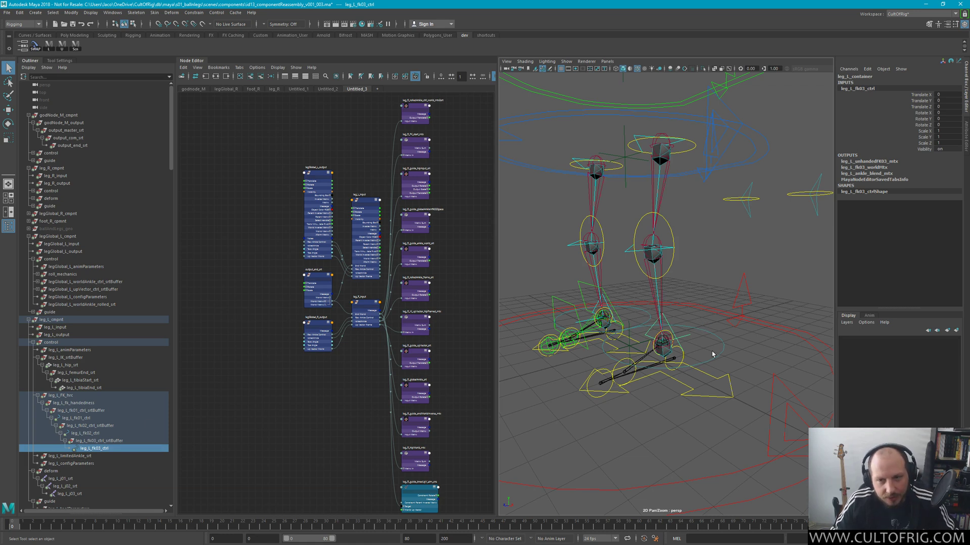
alt+drag(676, 340, 801, 350)
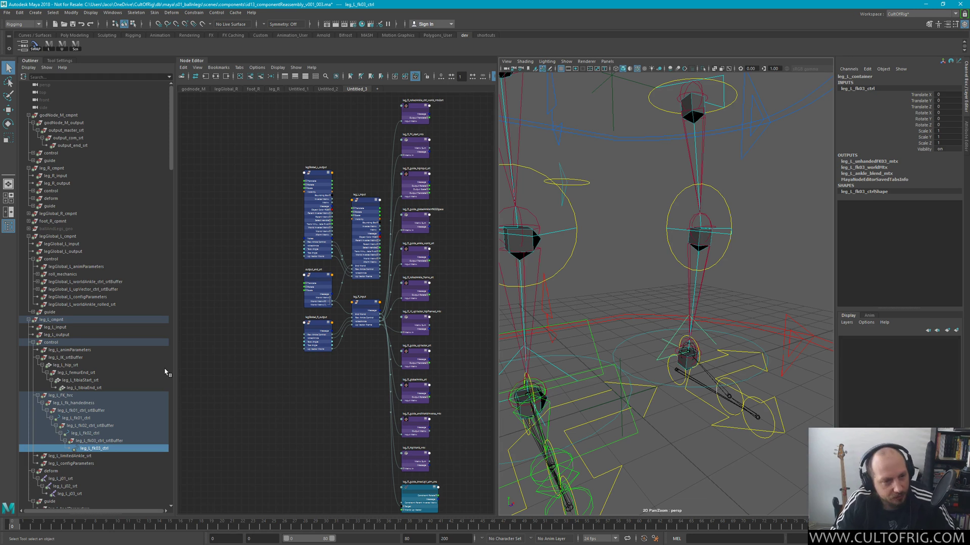
click(108, 440)
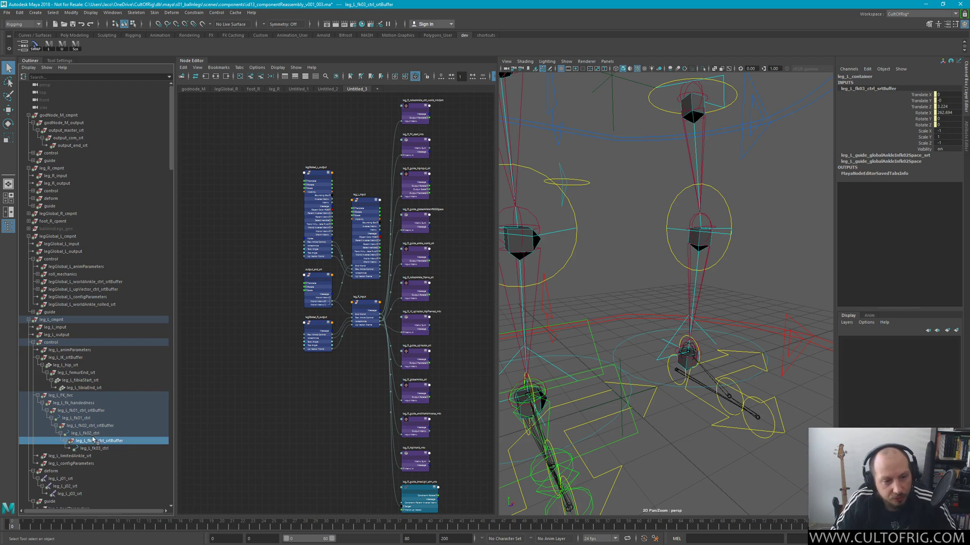
Set Scale X and Scale Z of leg_L_fk03_ctrl_srtBuffer to 1
click(946, 131)
text(1)
key(Tab)
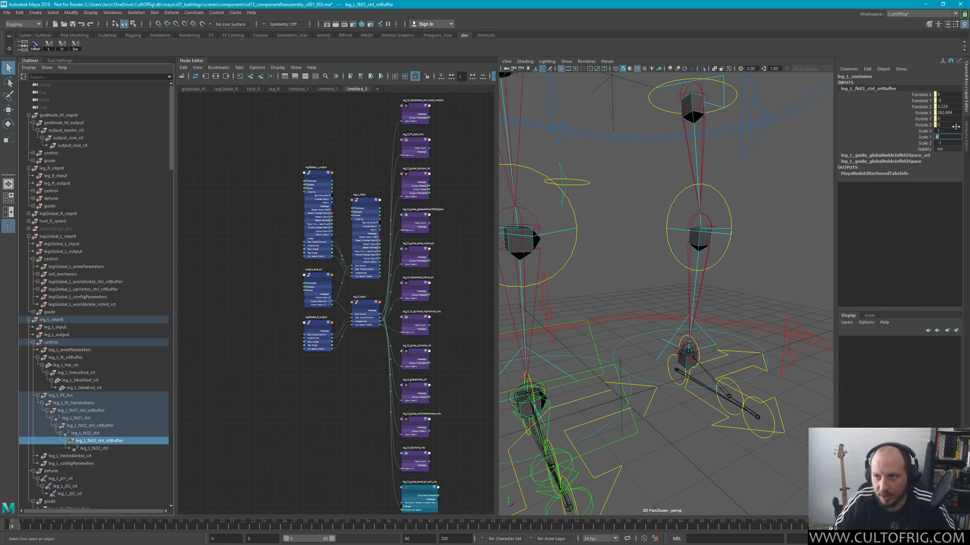
key(Tab)
text(1)
key(Tab)
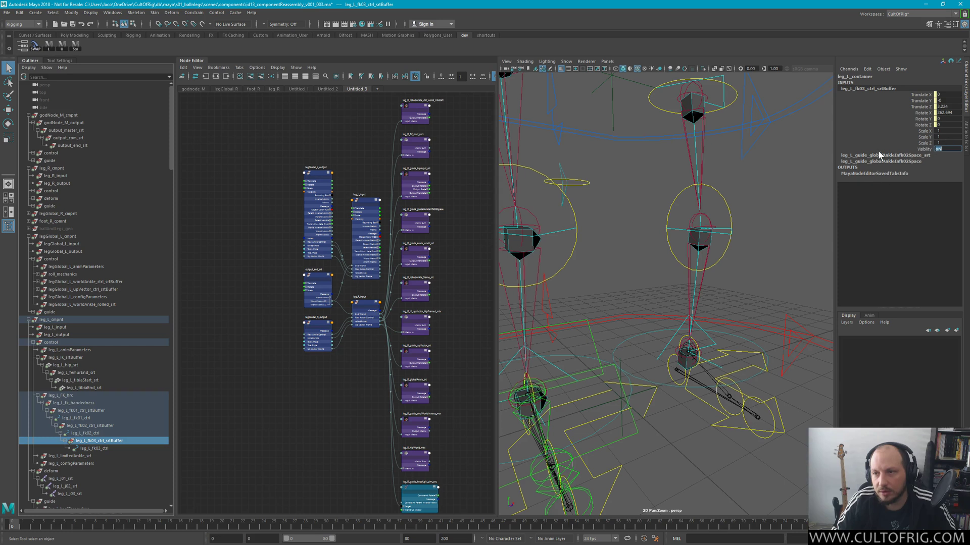
Undo the Scale X and Scale Z changes on leg_L_fk03_ctrl_srtBuffer
click(783, 173)
key(ctrl+z)
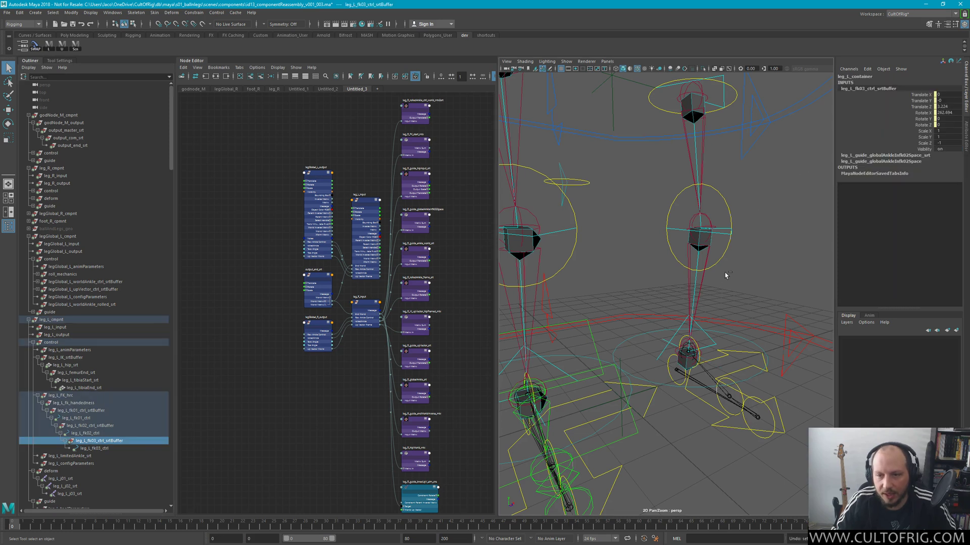
key(ctrl+z)
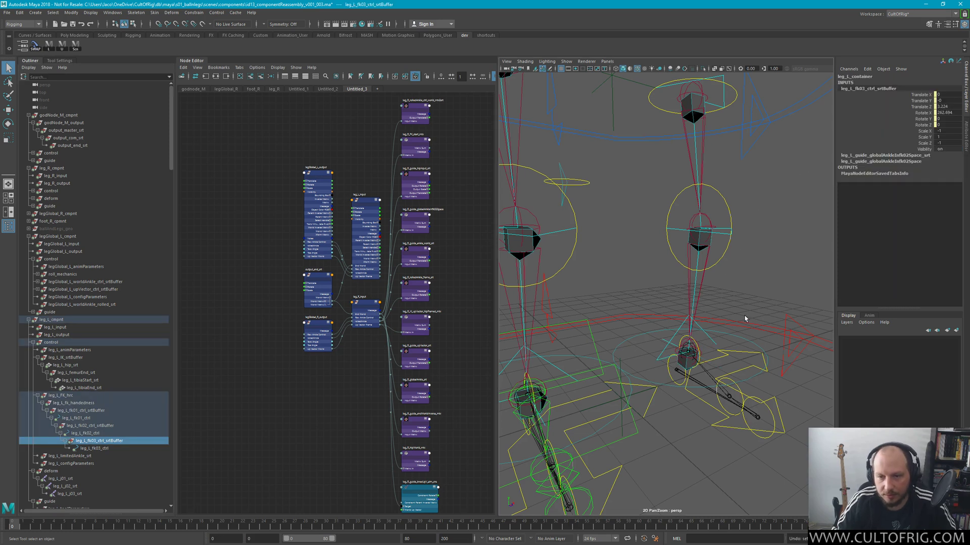
Select leg_R_fk03_ctrl at the right ankle, reveal it in the hierarchy, and inspect the transform values of its parent leg_R_fk03_ctrl_srtBuffer
alt+drag(740, 312, 660, 320)
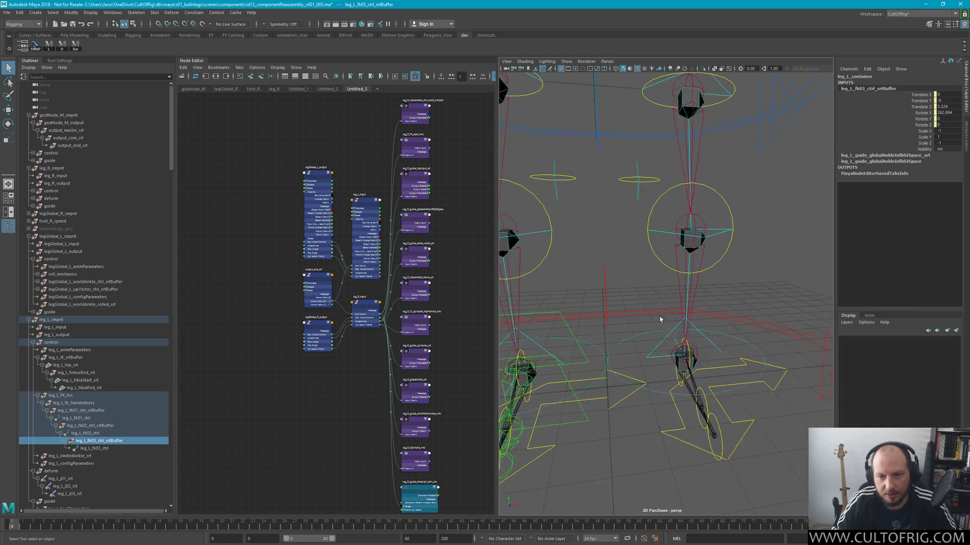
click(537, 345)
click(538, 346)
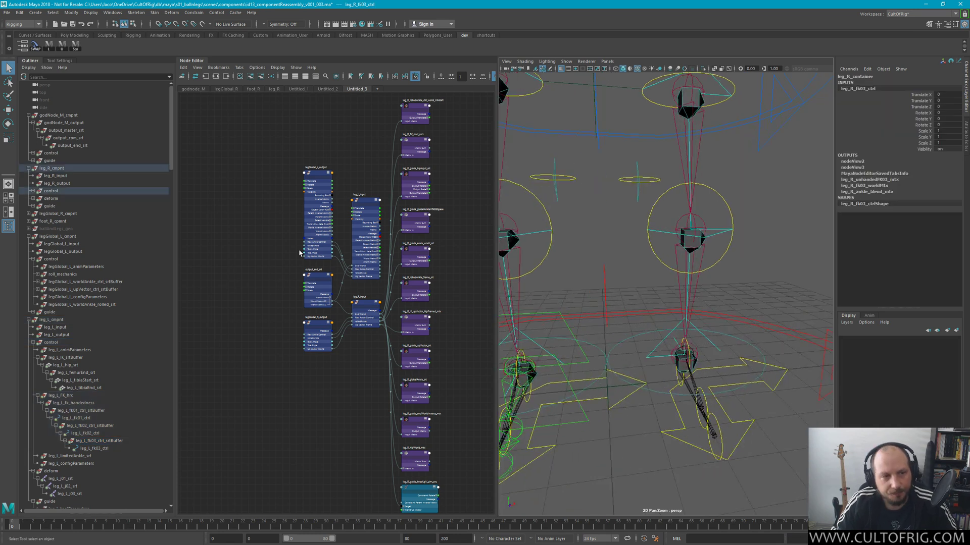
key(f)
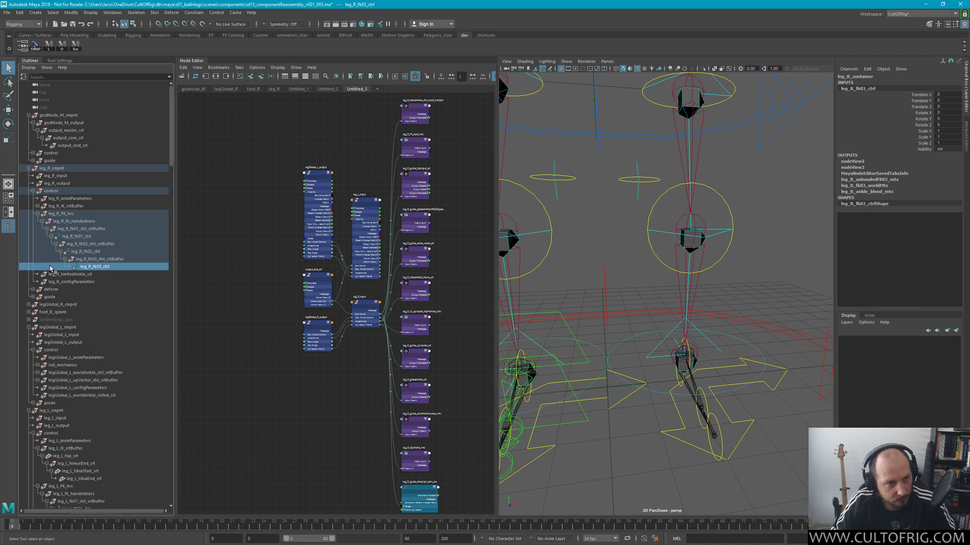
click(88, 260)
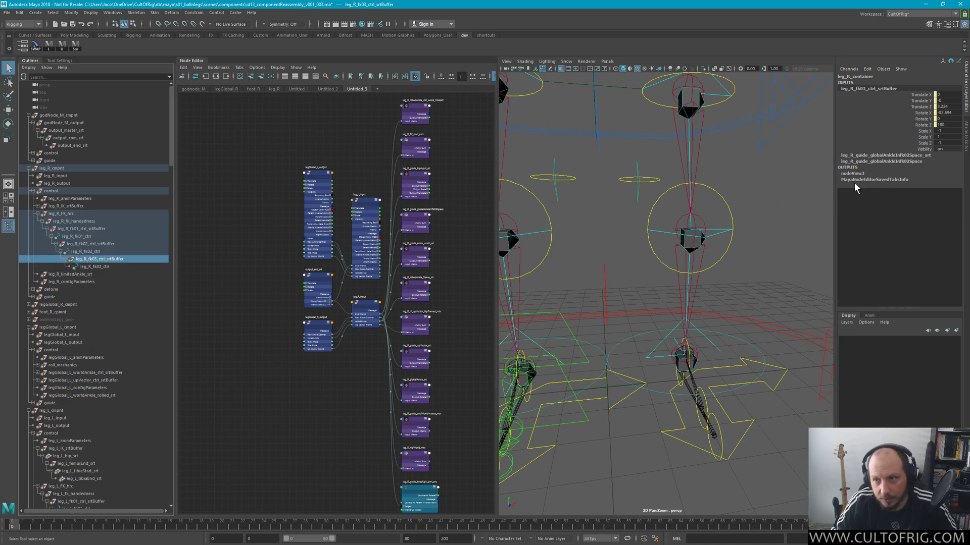
Select leg_R_fk02_ctrl at the right knee and its parent leg_R_fk02_ctrl_srtBuffer to inspect their transform values
alt+drag(694, 242, 665, 288)
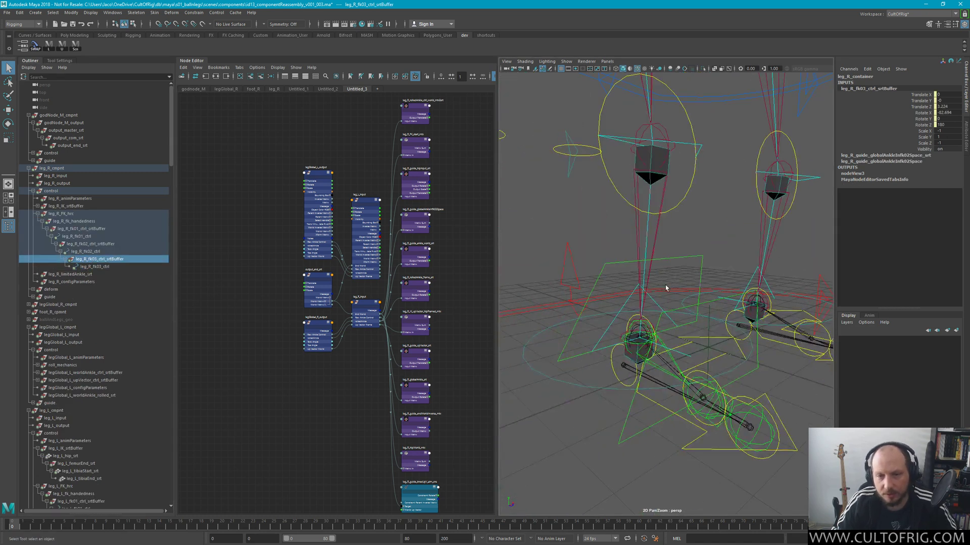
click(685, 145)
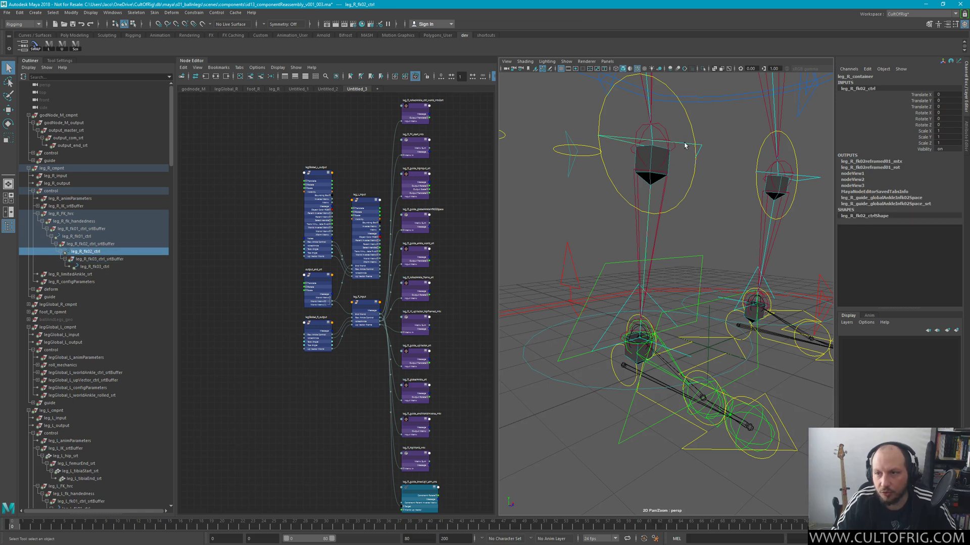
click(87, 245)
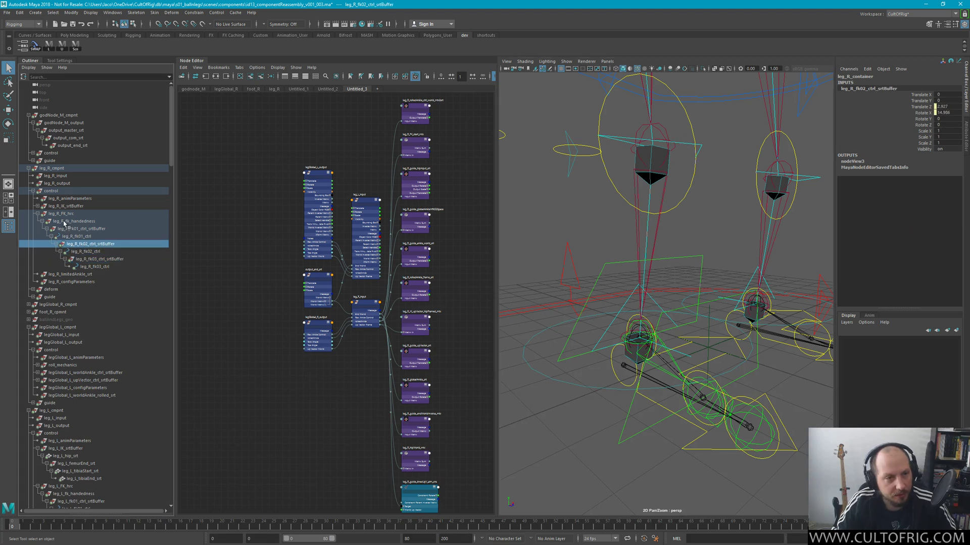
Select leg_L_fk03_ctrl at the left ankle to inspect its transform values and compare its orientation with the right ankle
alt+drag(672, 344, 715, 332)
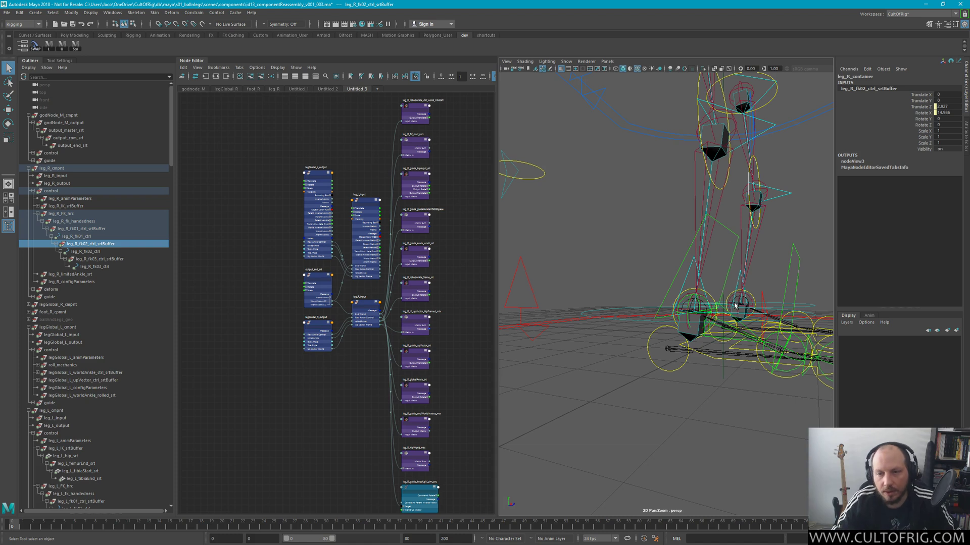
alt+drag(735, 305, 613, 317)
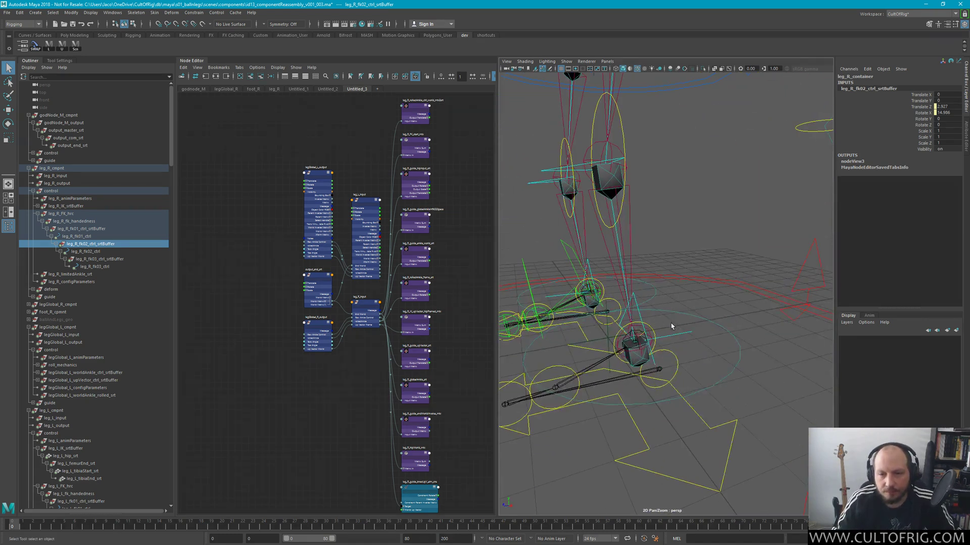
click(681, 333)
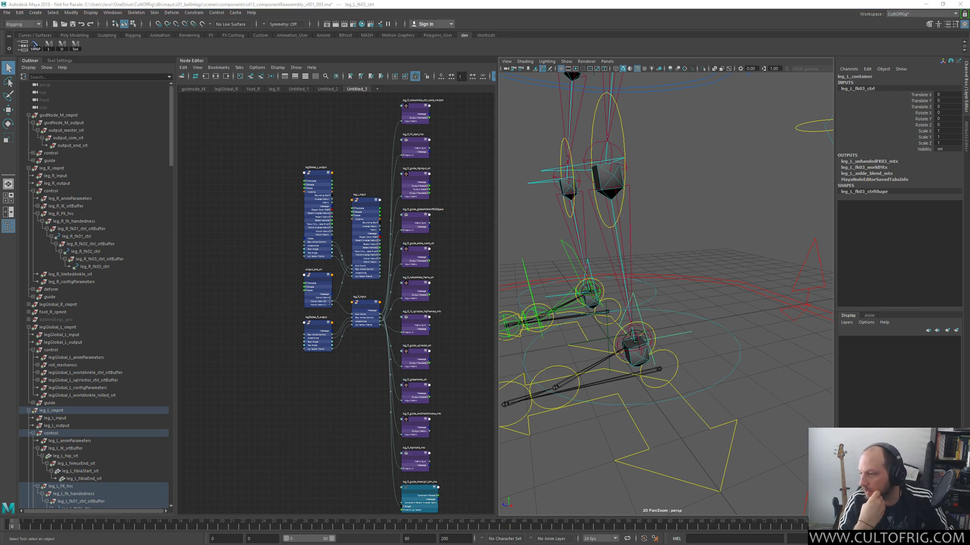
click(448, 5)
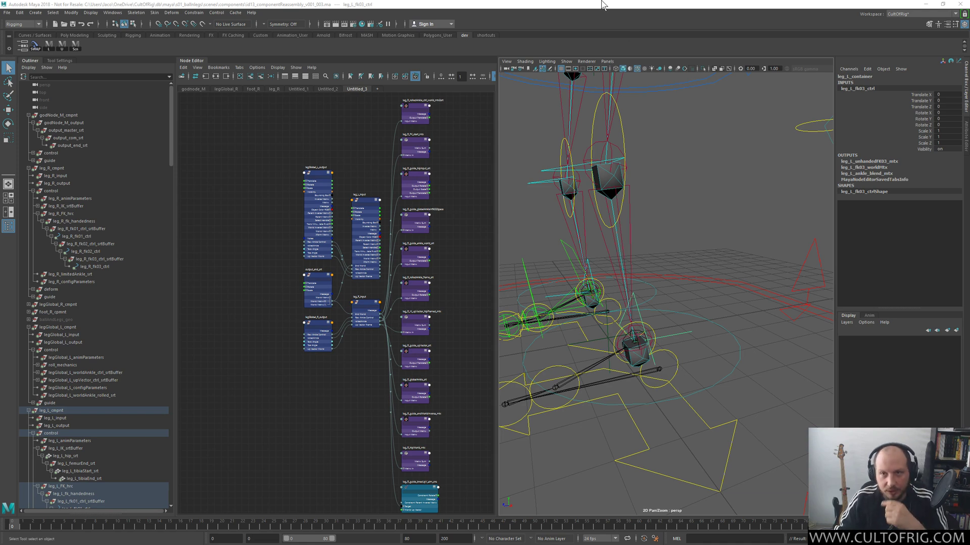
key(alt+Tab)
alt+drag(671, 298, 737, 268)
click(740, 266)
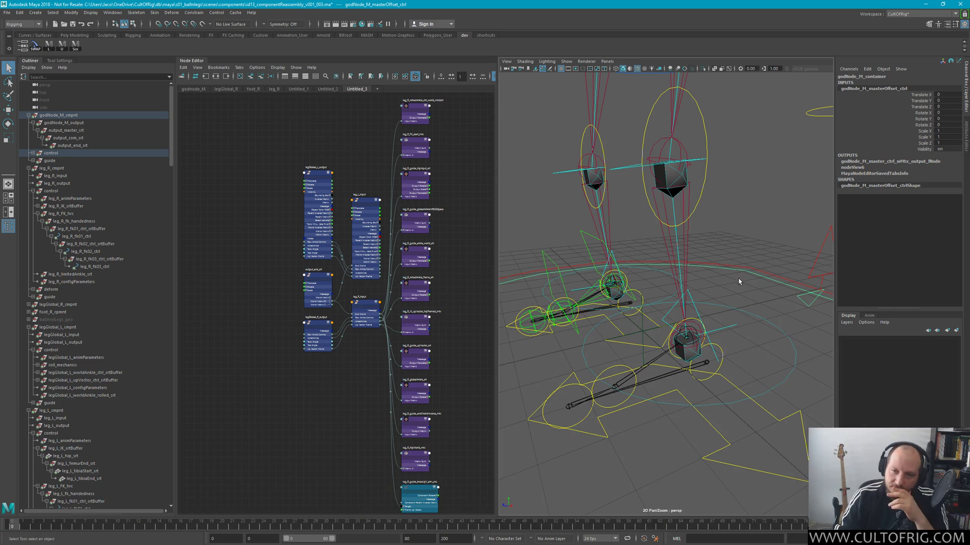
click(802, 271)
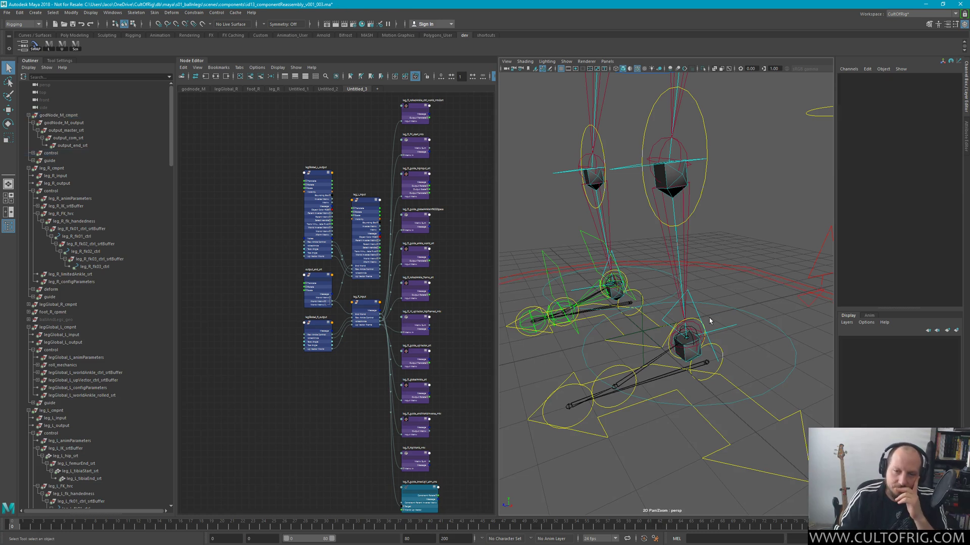
click(738, 335)
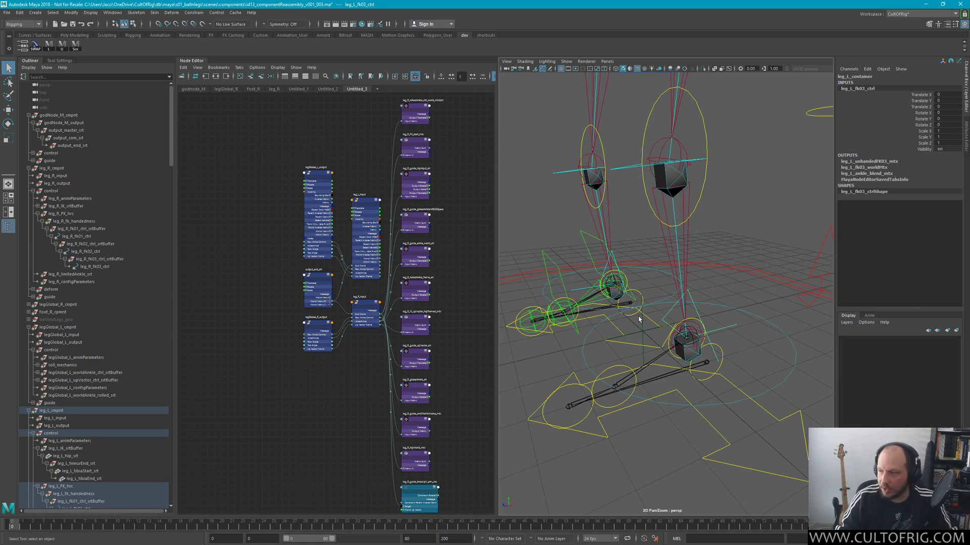
alt+drag(658, 290, 679, 412)
scroll(702, 348, down, 8)
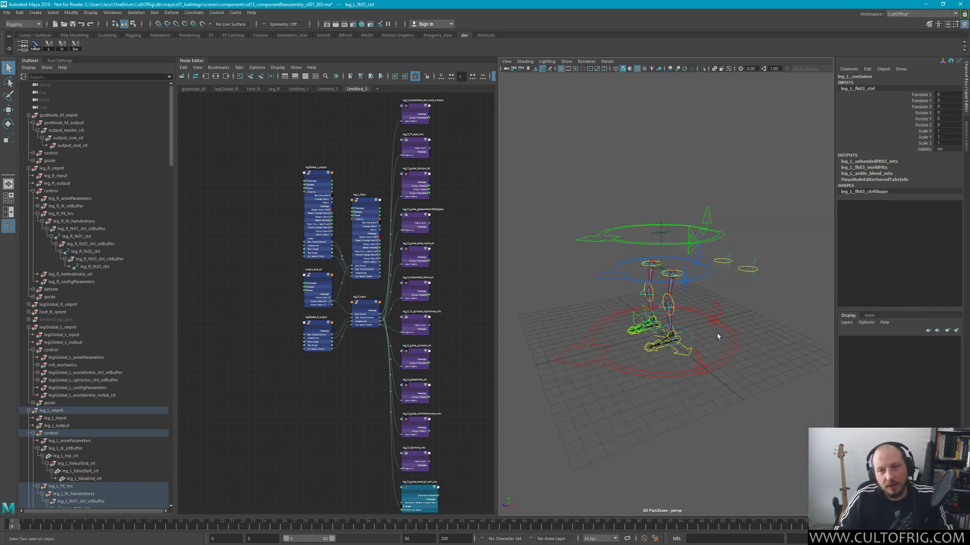
scroll(664, 317, up, 10)
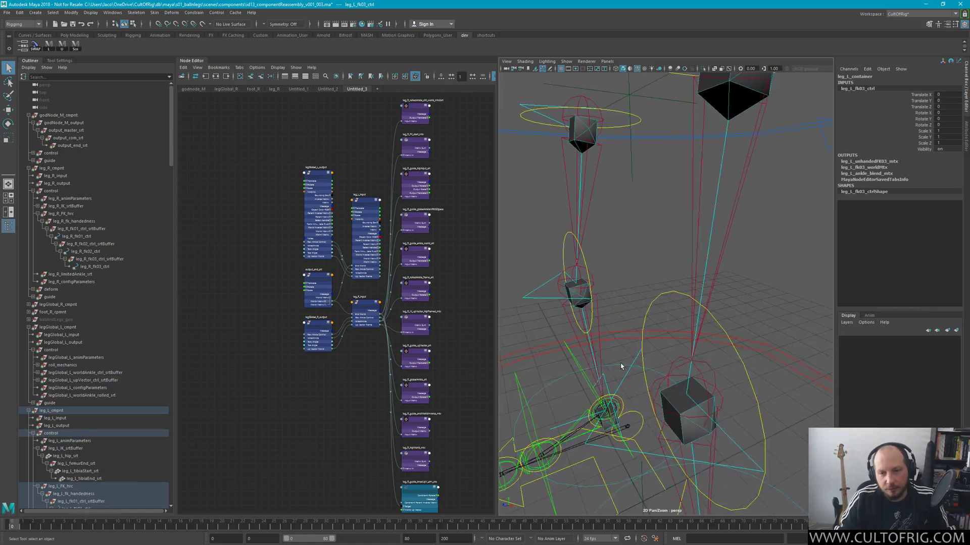
alt+drag(673, 320, 639, 285)
click(638, 285)
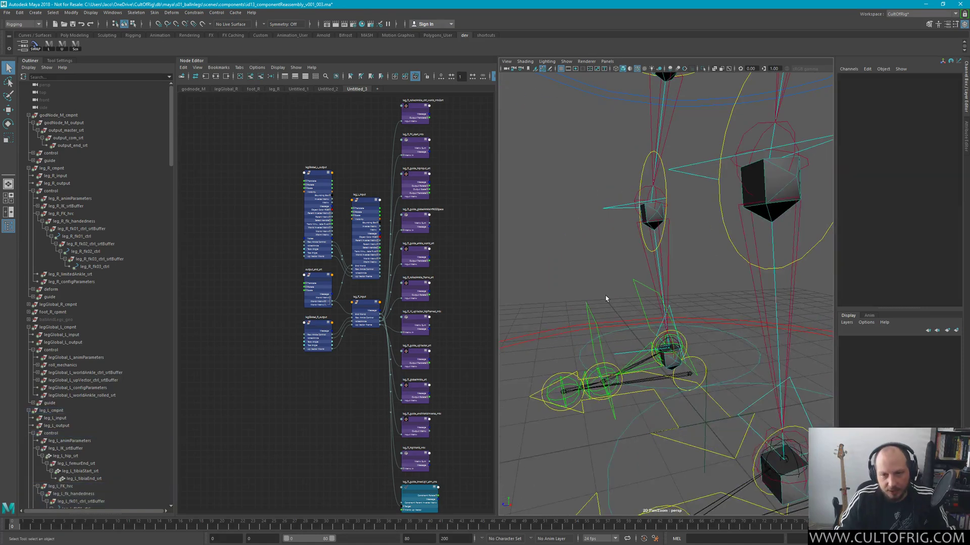